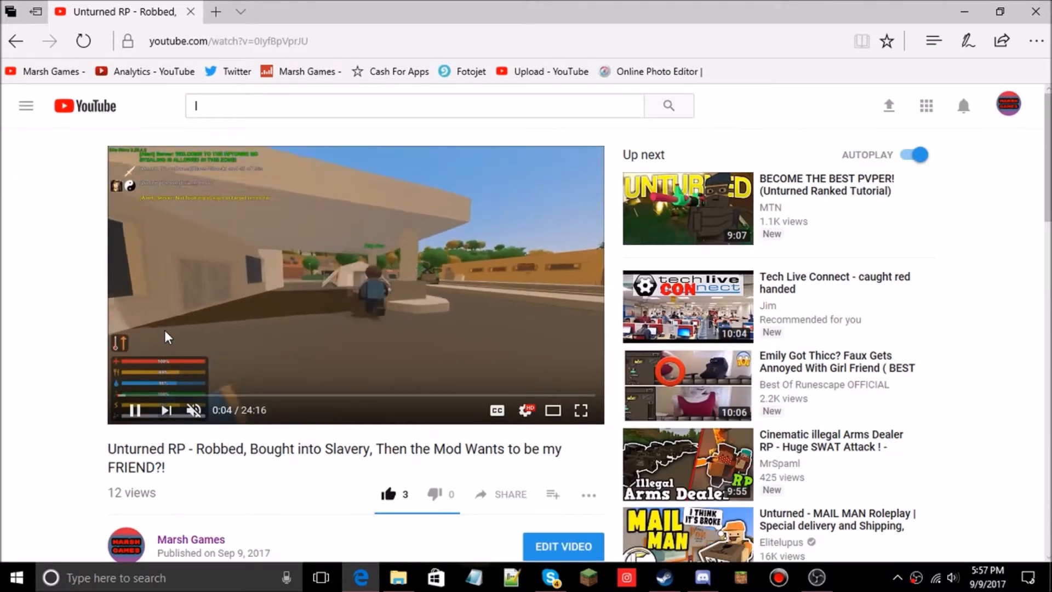
Skip ahead in the playing Unturned RP video and pause it.
key(l)
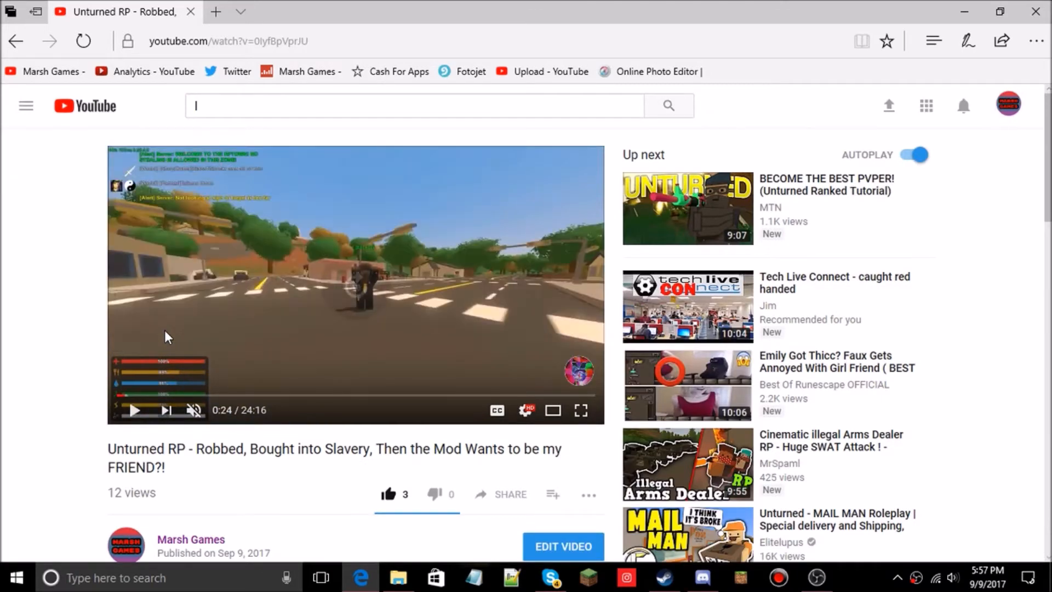
key(l)
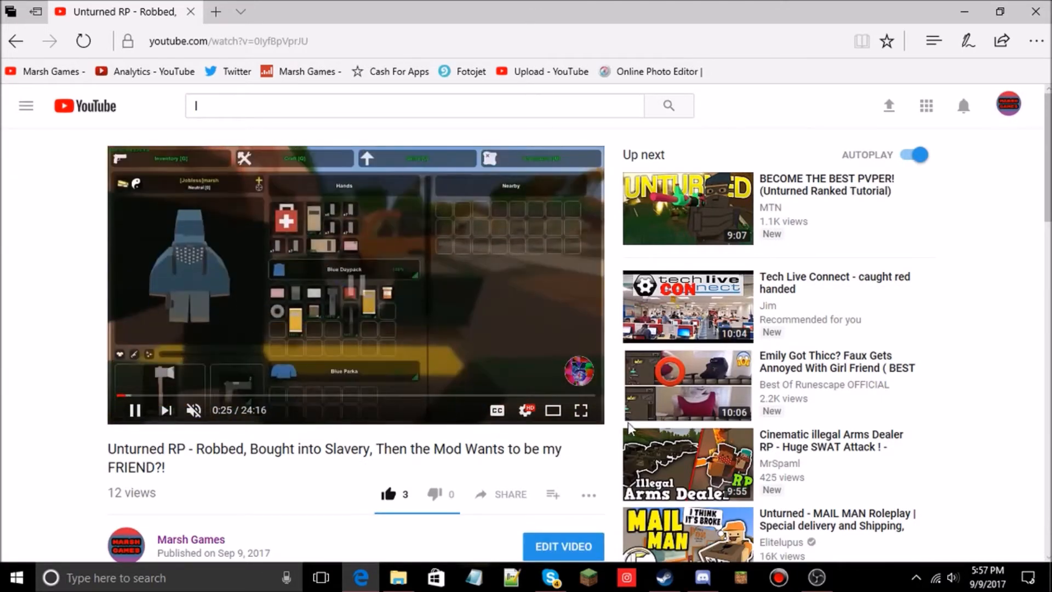
key(k)
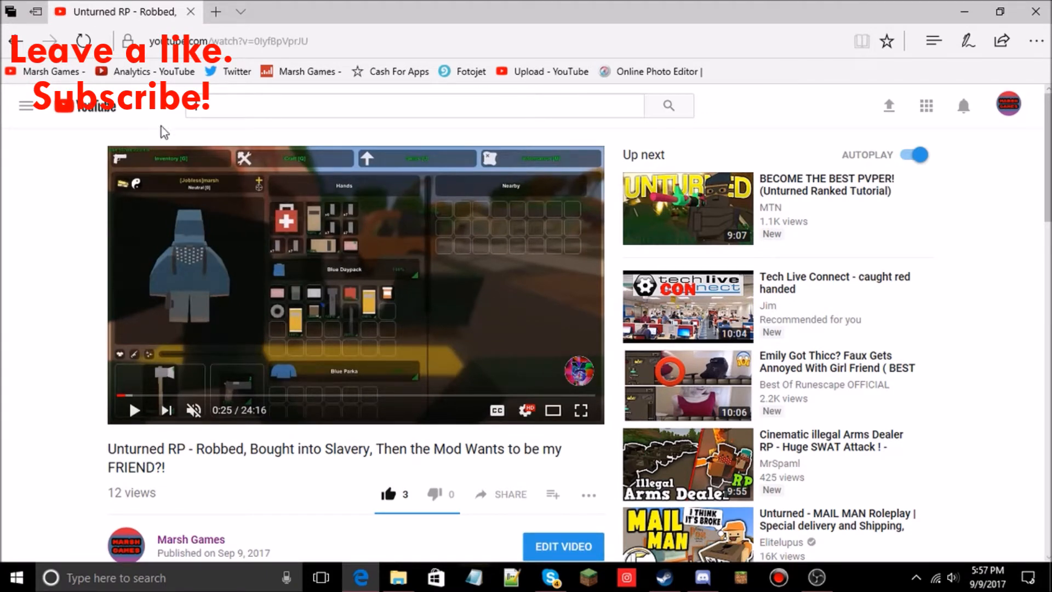
Open the Marsh Games YouTube channel page, and load the Pixlr online photo editor in a new tab.
click(50, 71)
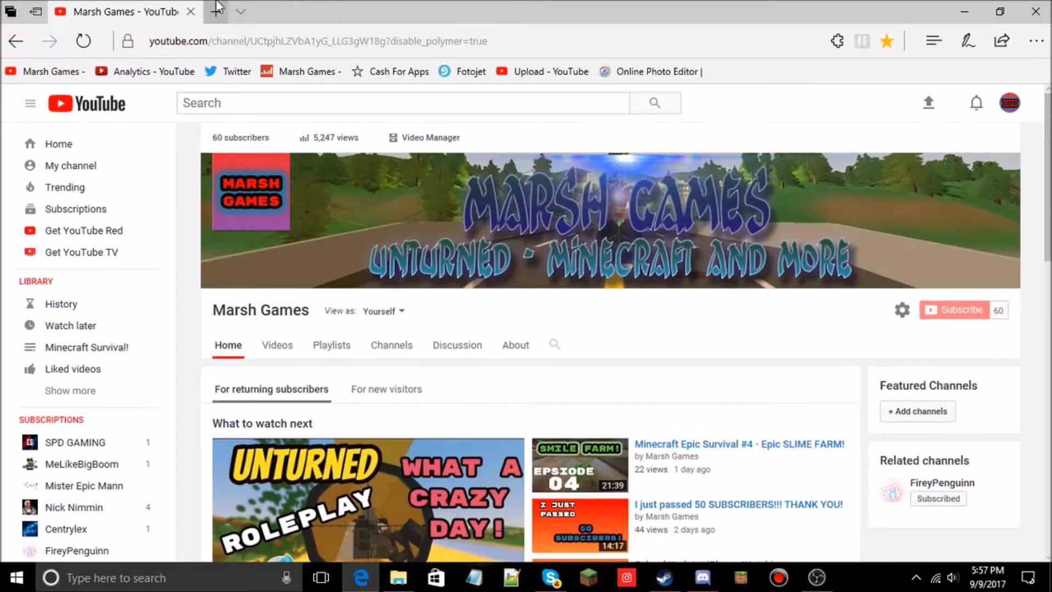
click(217, 11)
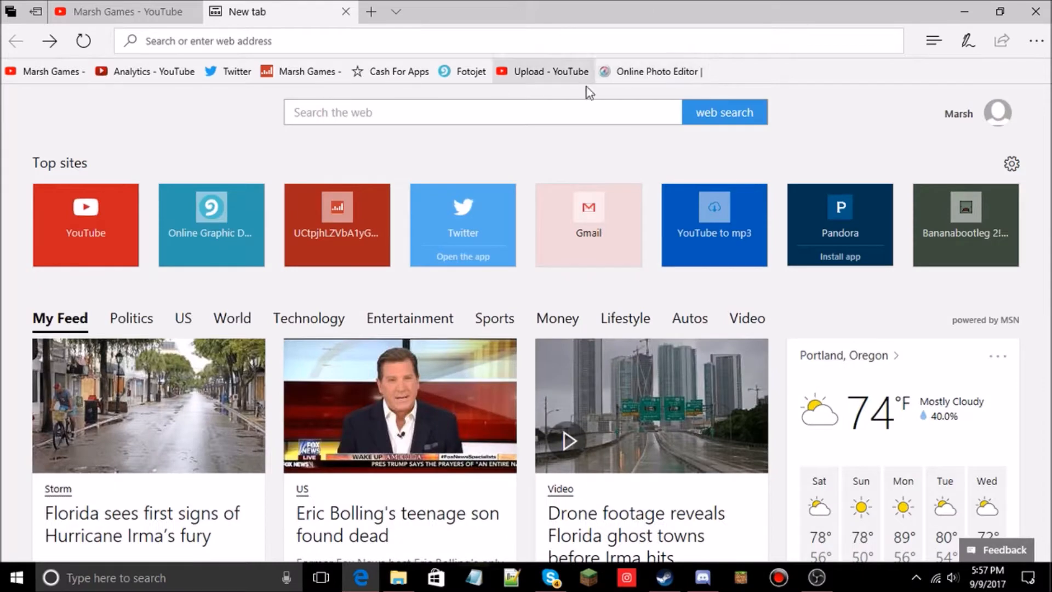
click(605, 72)
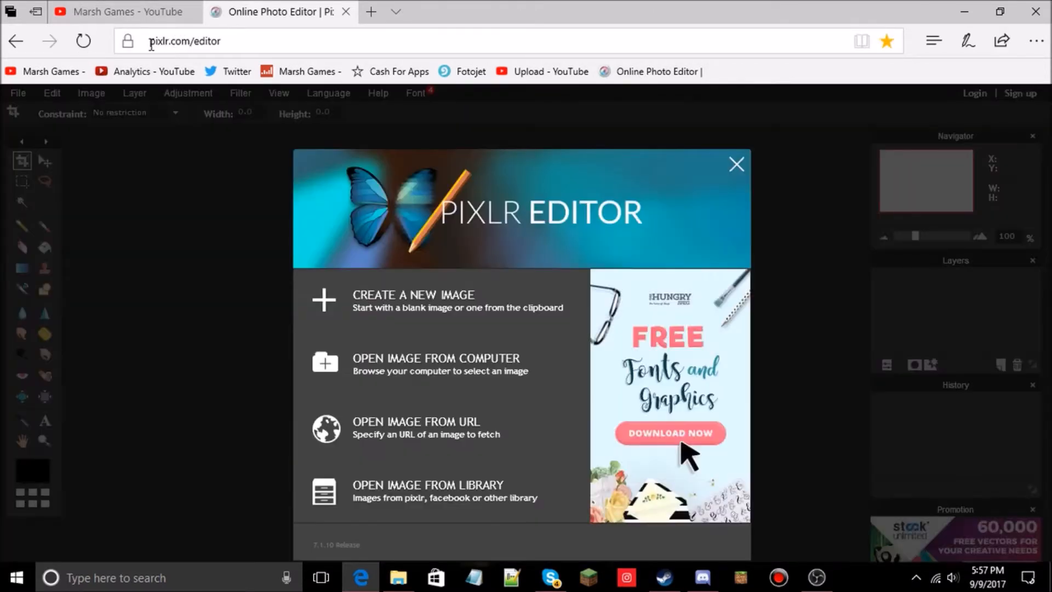
Show the full web address of the Pixlr editor page.
click(151, 44)
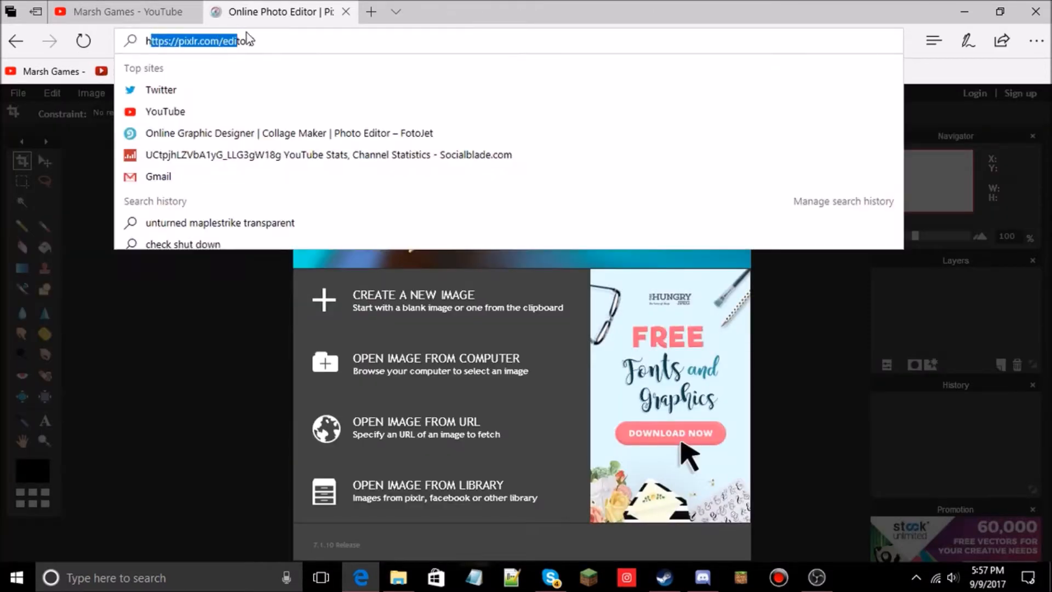
click(263, 44)
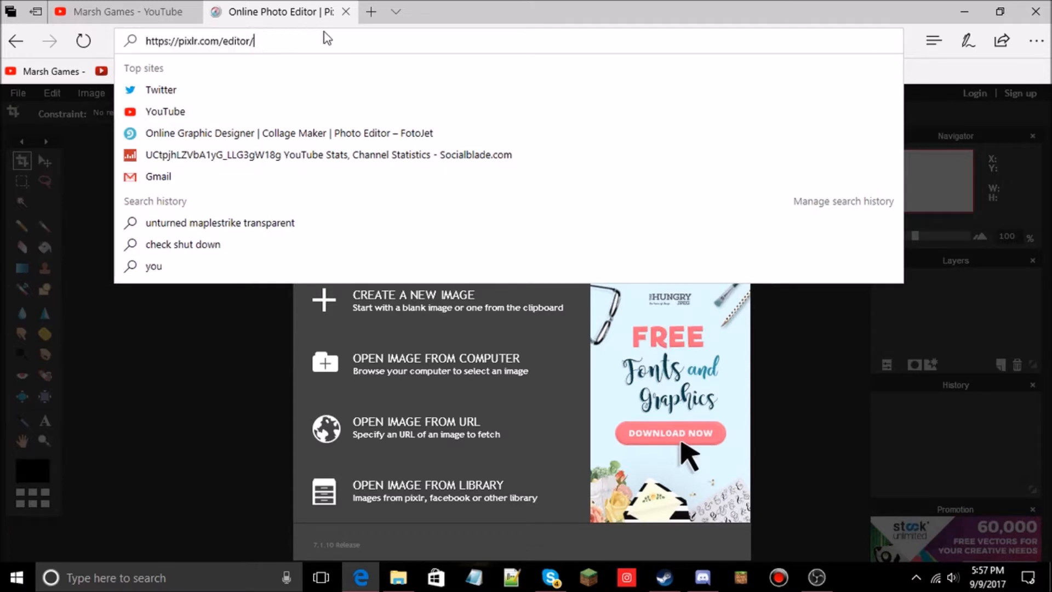
click(195, 311)
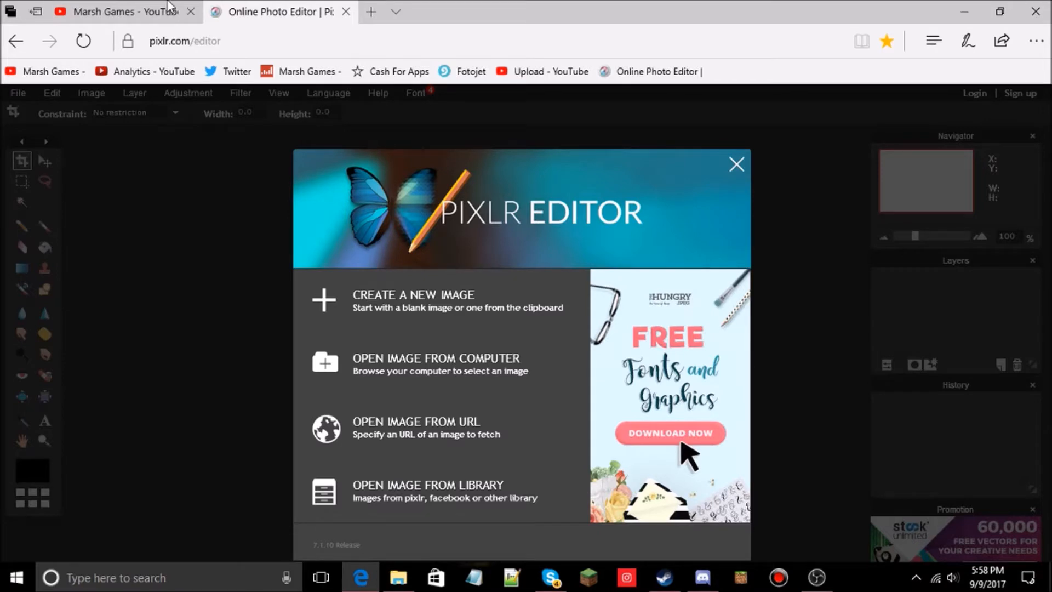
Examine the logo, banner and video thumbnails on the Marsh Games channel page.
click(137, 11)
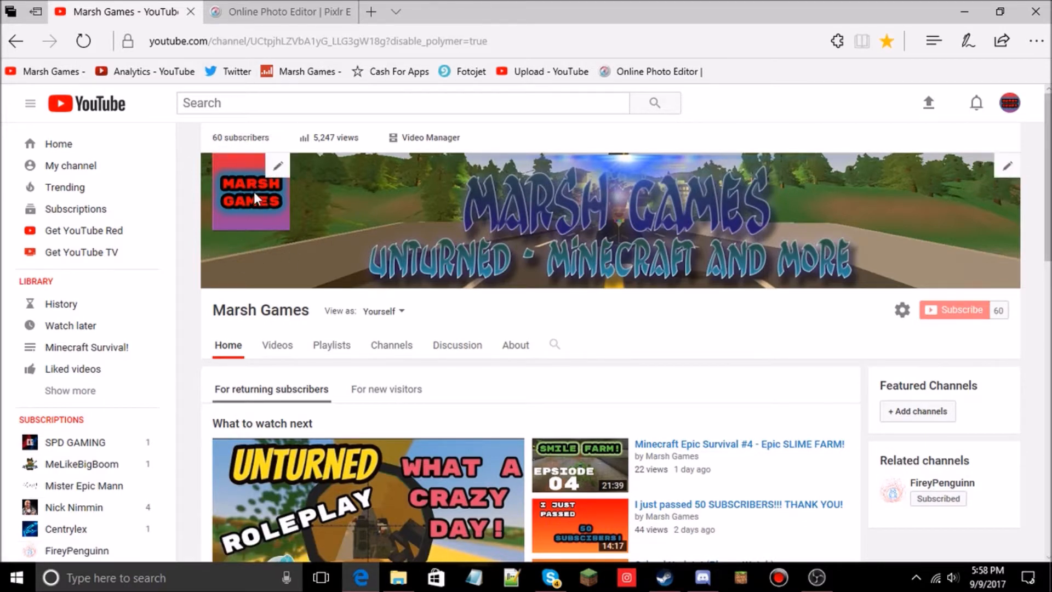
click(371, 11)
click(501, 12)
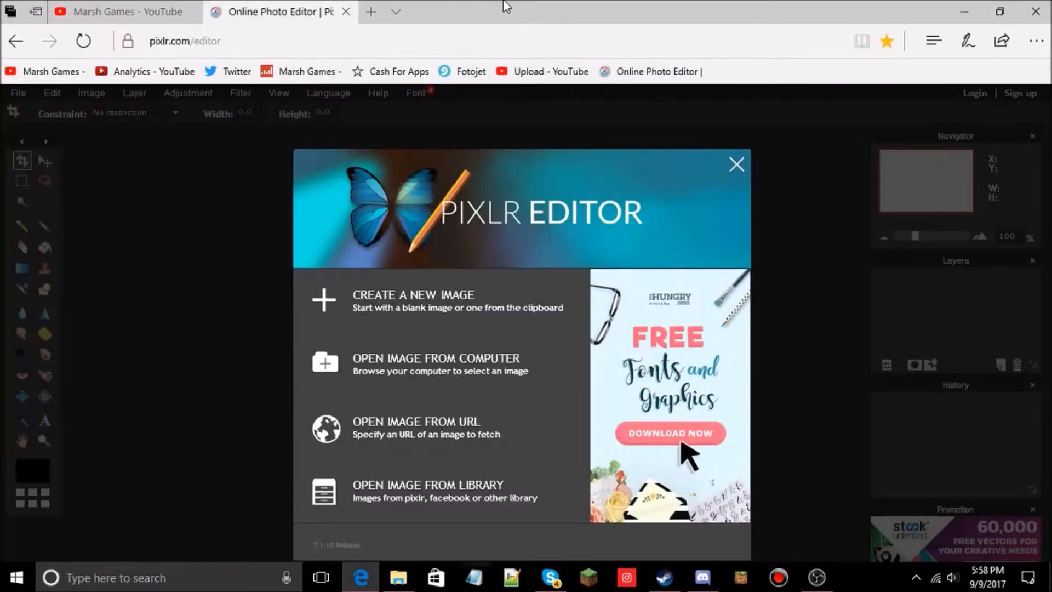
click(131, 11)
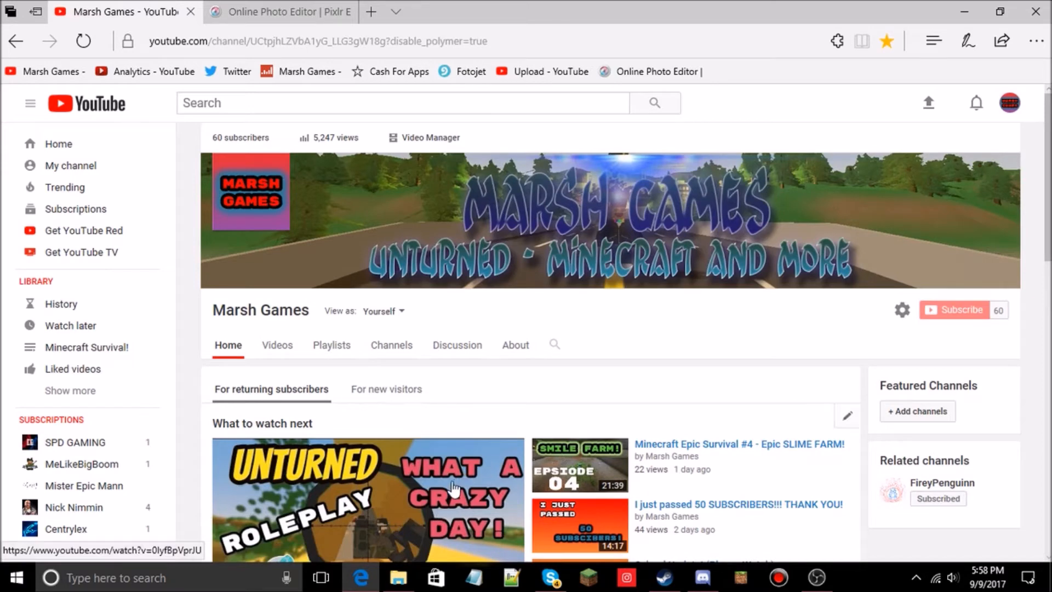
click(701, 574)
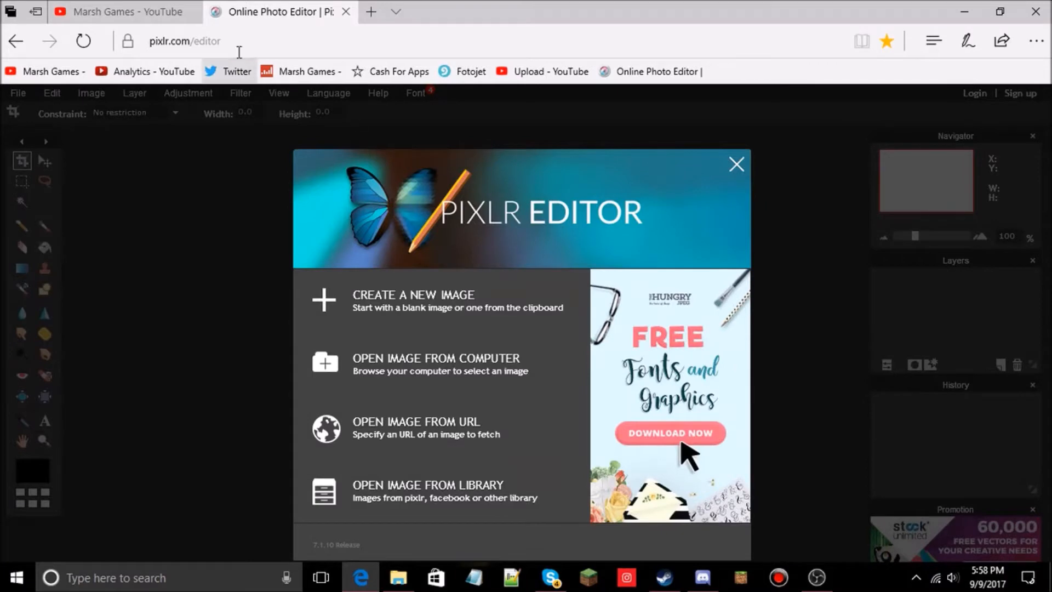
Open the channel art upload dialog for the Marsh Games YouTube channel.
click(120, 11)
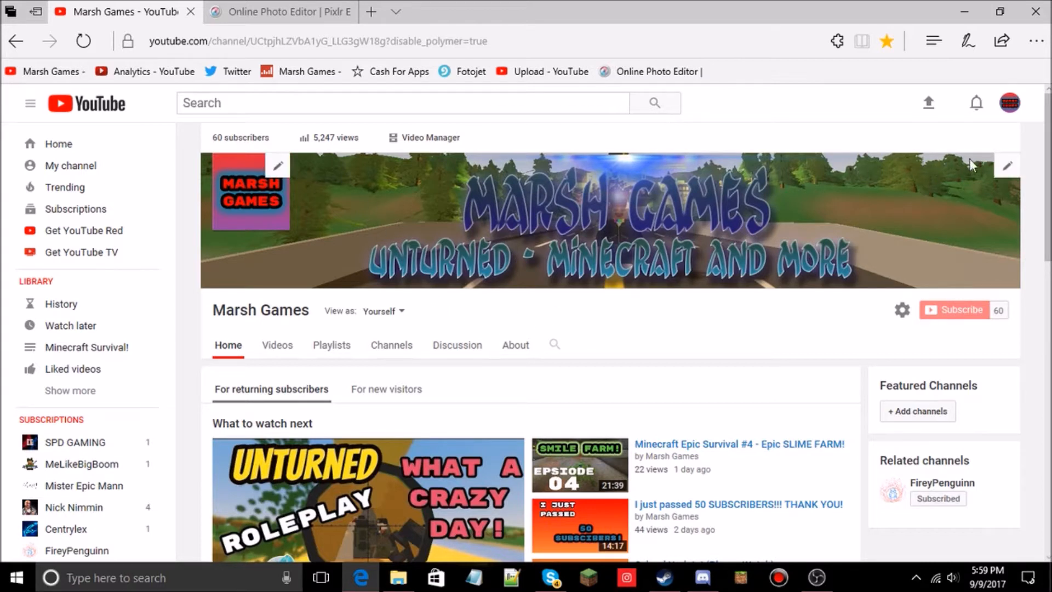
click(1007, 165)
click(963, 212)
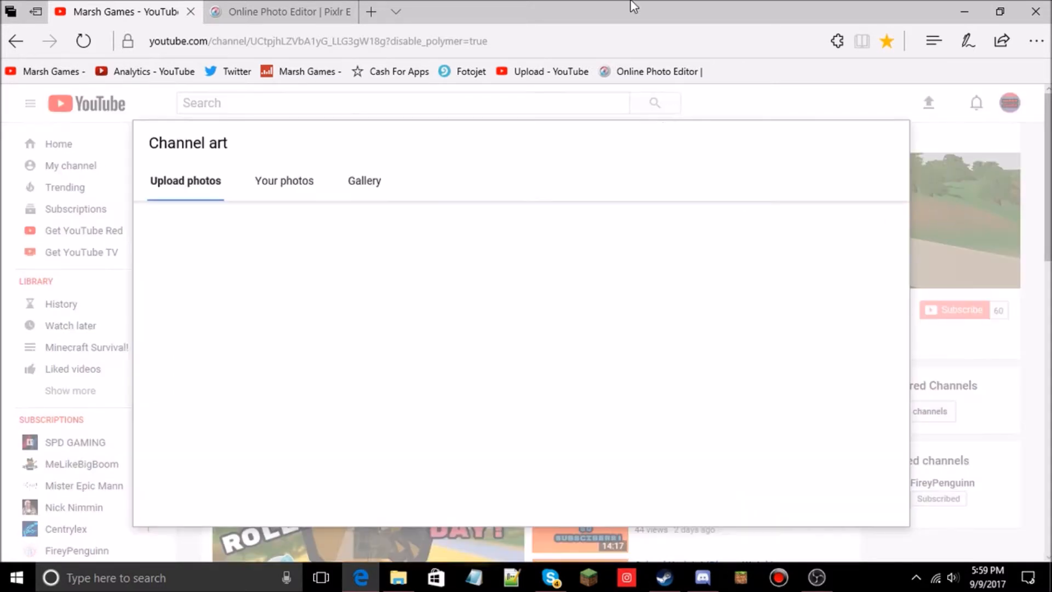
Try to upload a photo from the computer as the channel art.
click(494, 329)
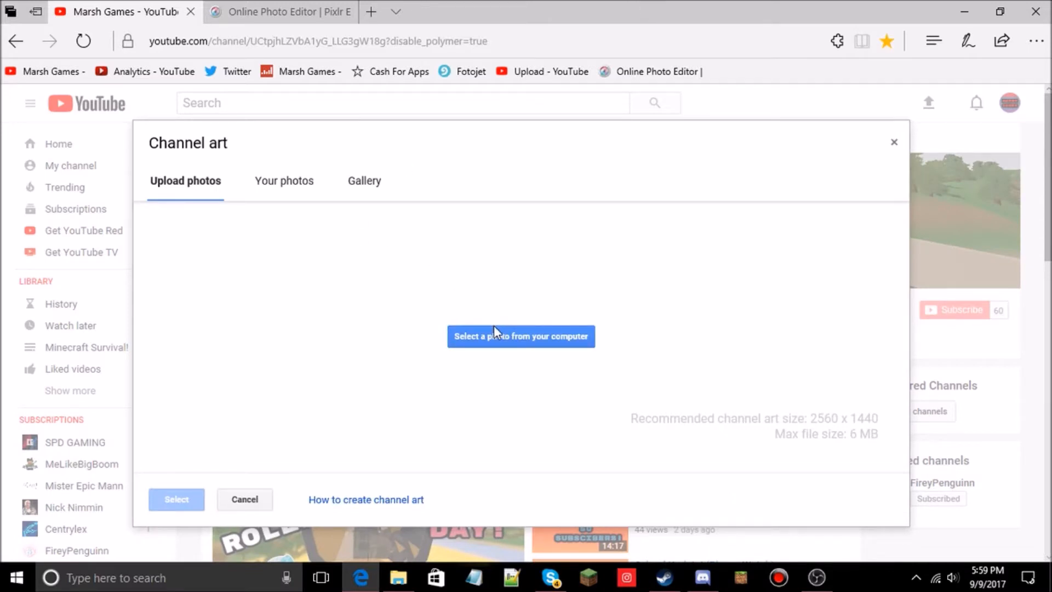
click(489, 341)
click(516, 336)
click(222, 219)
click(409, 344)
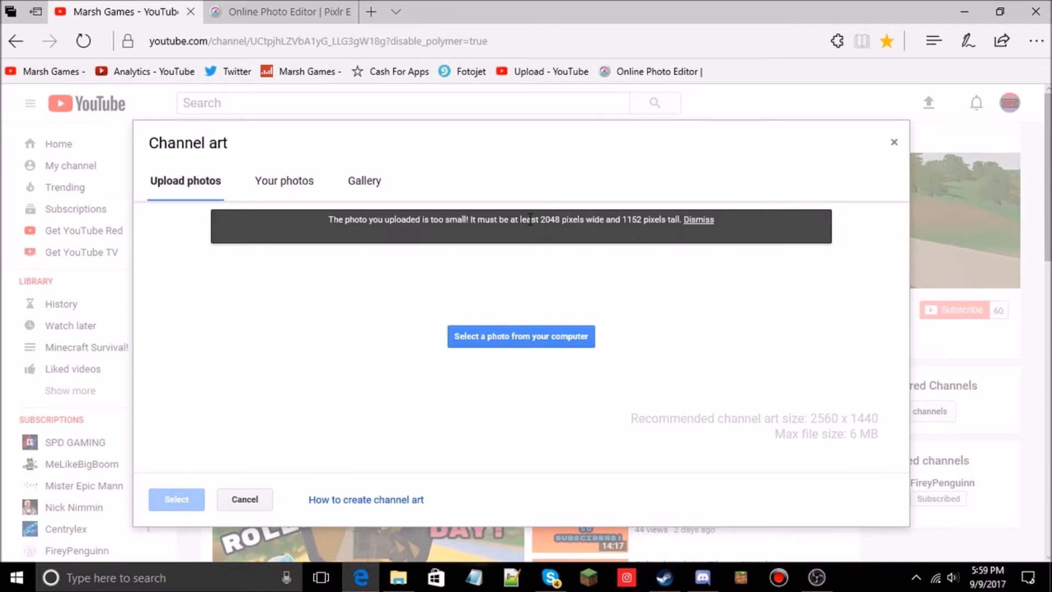
Switch to Pixlr and create a transparent image named "channel art", 2048 px wide and 1152 px high.
click(307, 12)
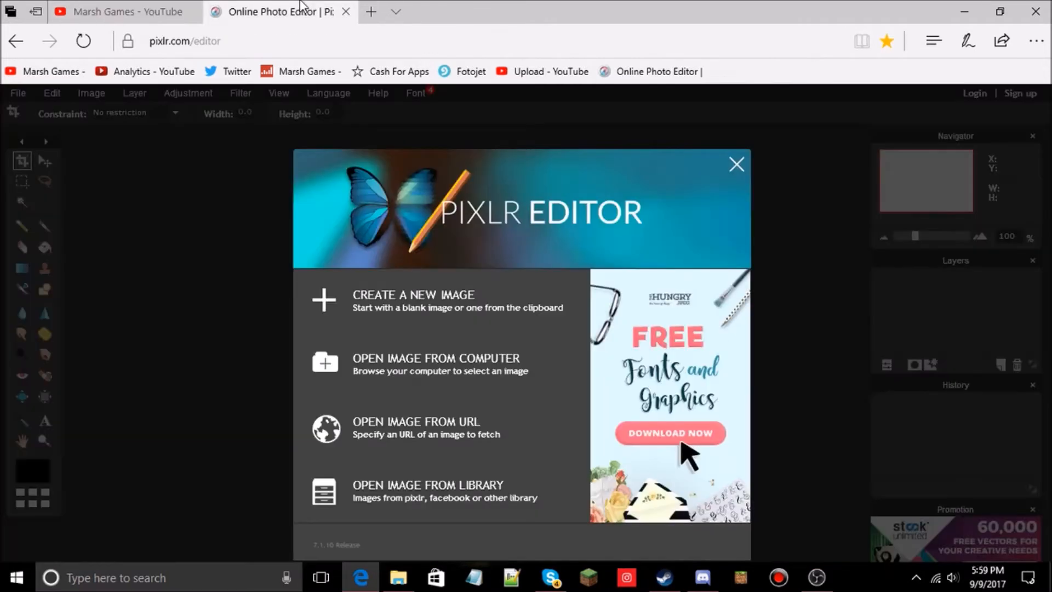
click(479, 280)
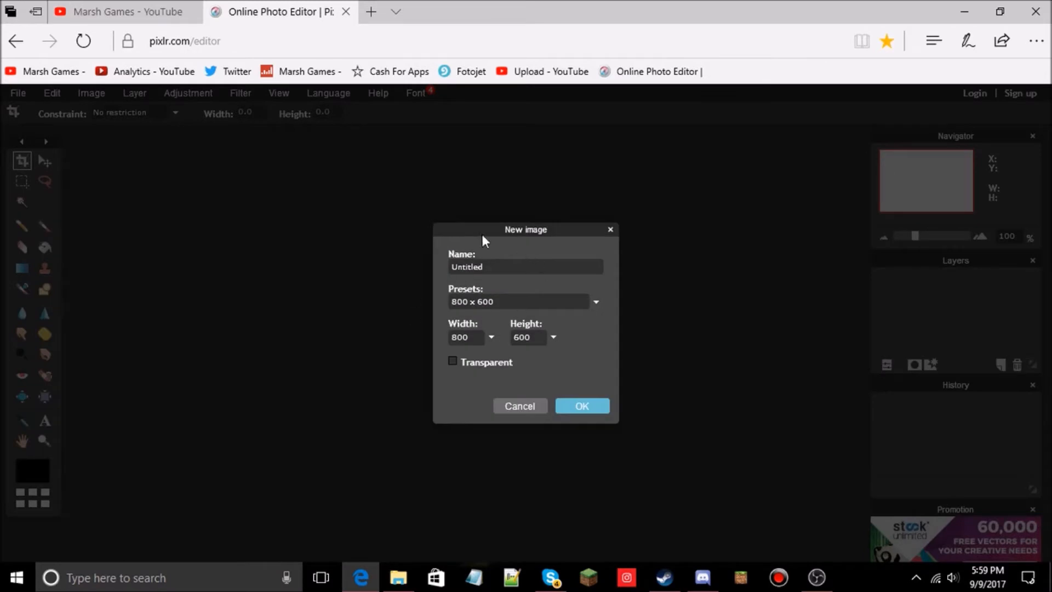
drag(543, 225, 536, 207)
drag(486, 249, 436, 249)
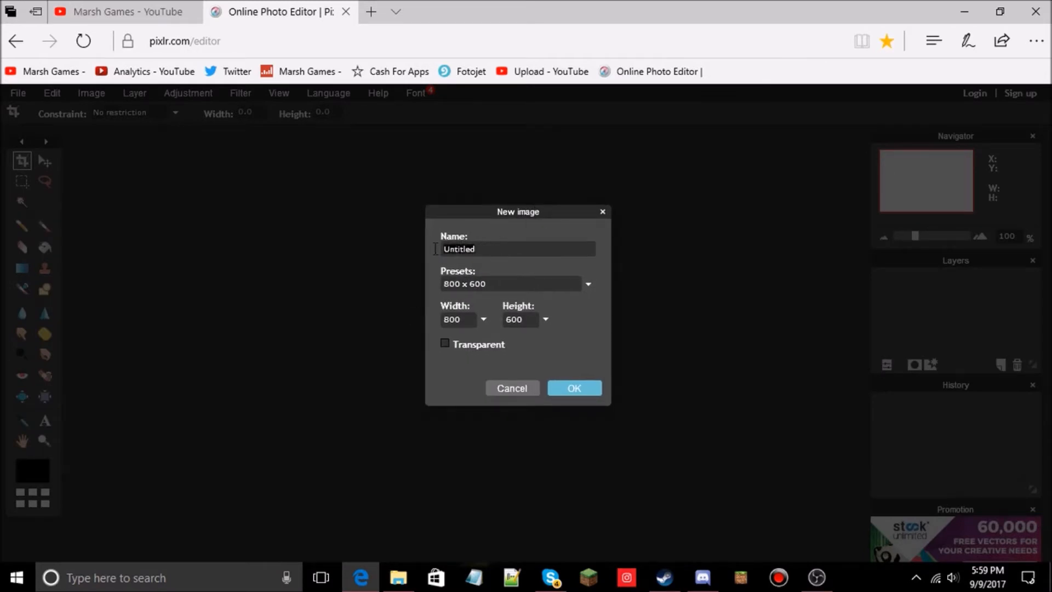
text(channel art)
click(524, 283)
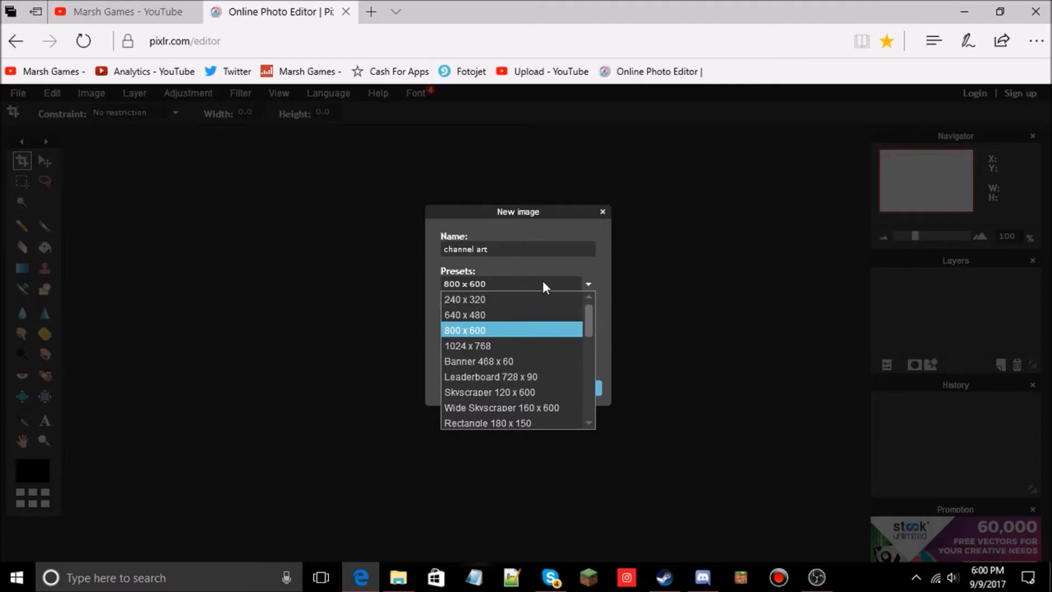
click(543, 283)
click(527, 283)
click(543, 283)
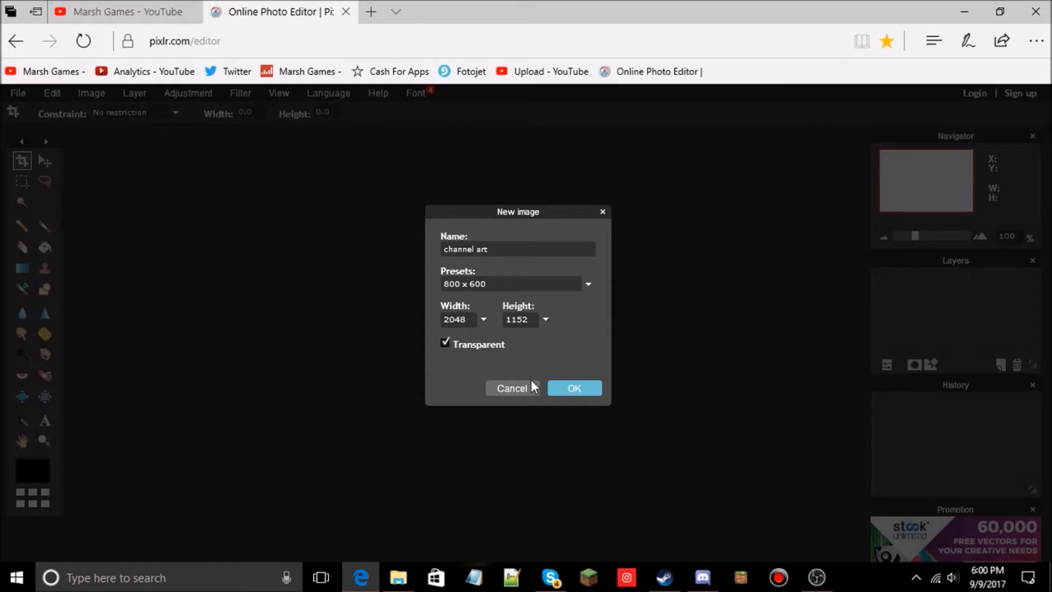
click(568, 387)
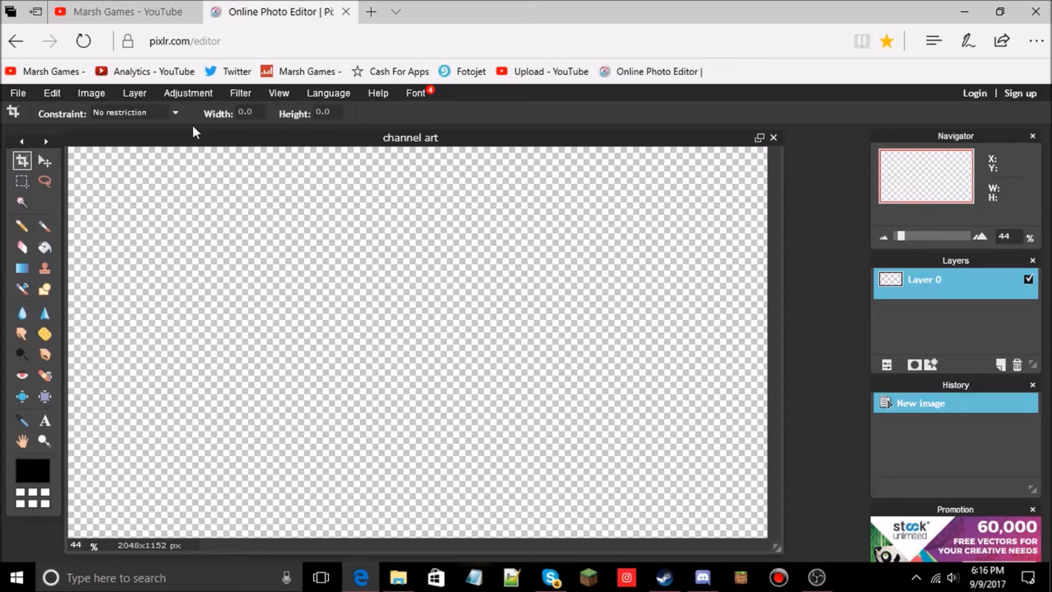
Maximize the blank channel art image in the Pixlr workspace and zoom the canvas out to 33%.
click(139, 10)
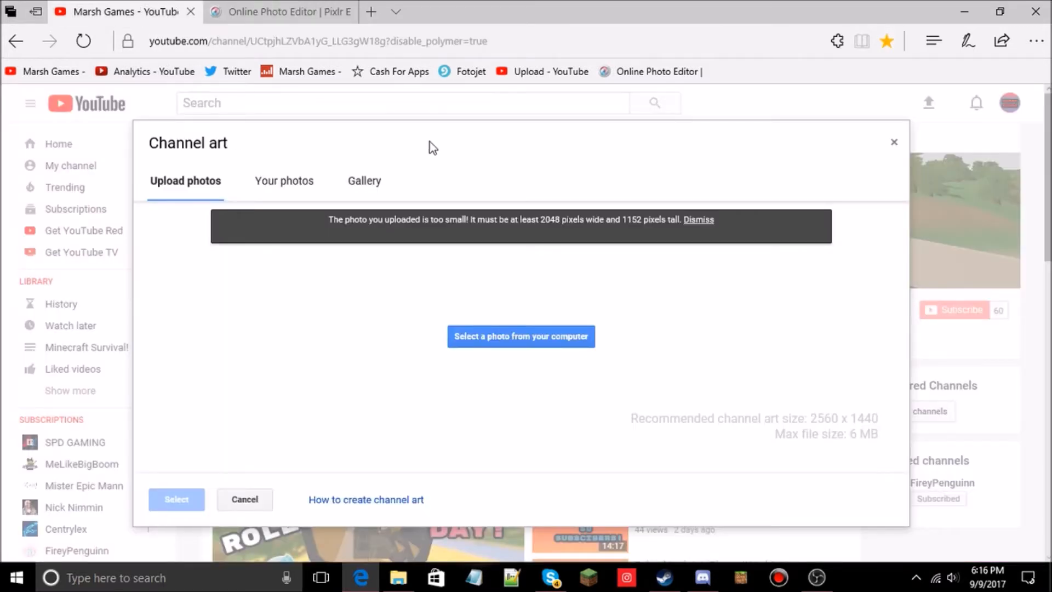
click(297, 13)
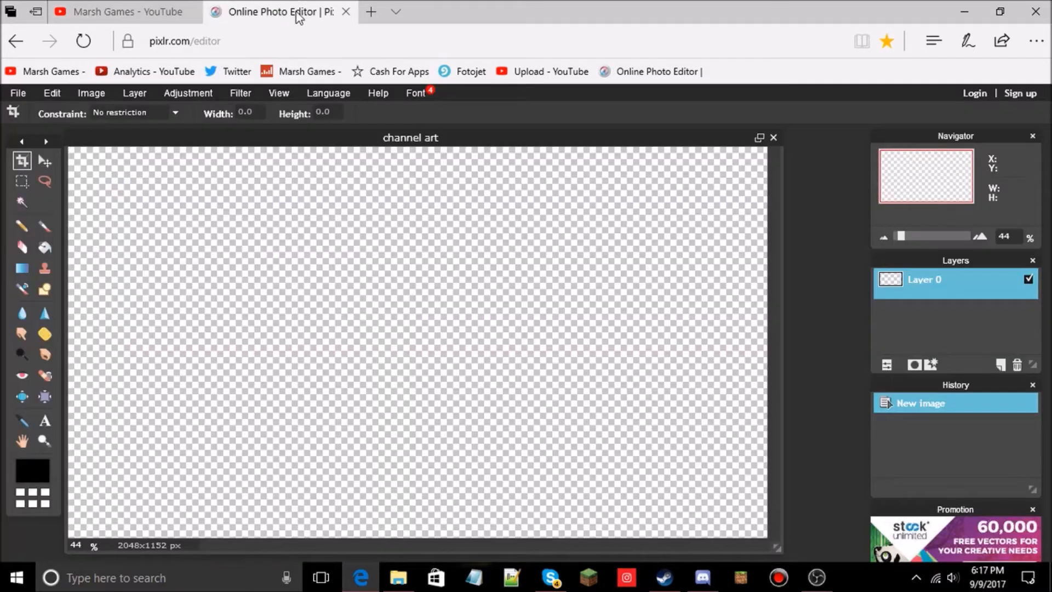
click(759, 139)
scroll(612, 191, down, 1)
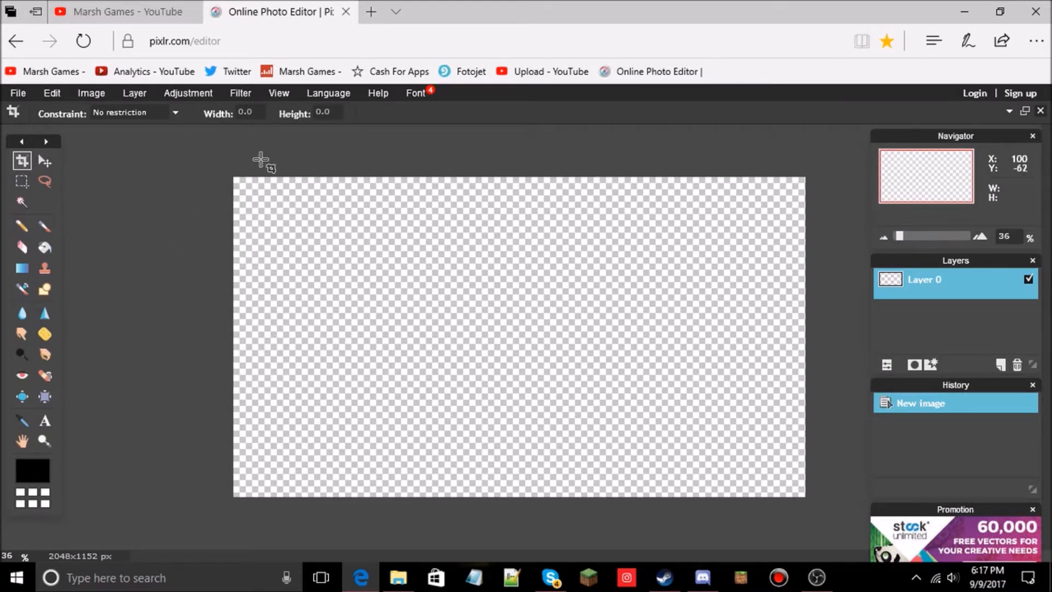
scroll(596, 257, up, 1)
scroll(595, 257, down, 2)
scroll(595, 258, up, 2)
scroll(595, 258, down, 1)
scroll(544, 254, down, 1)
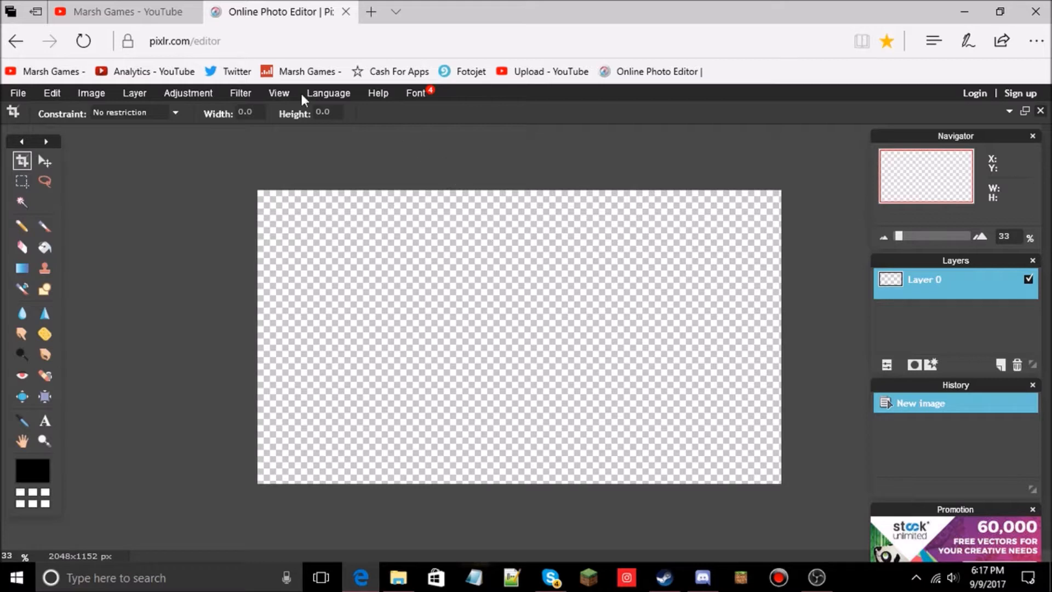
click(123, 8)
click(271, 6)
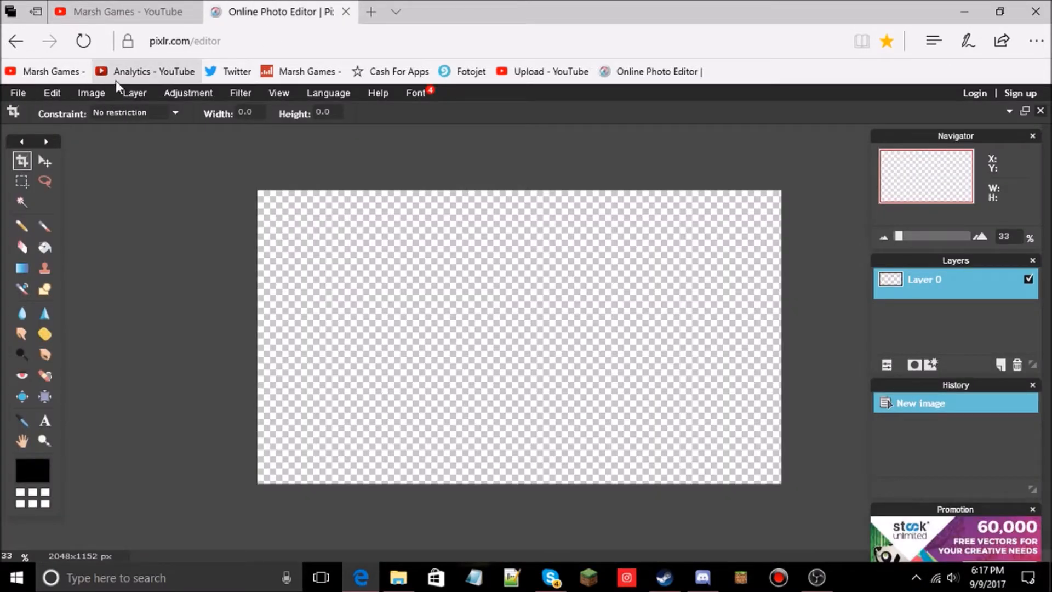
click(84, 96)
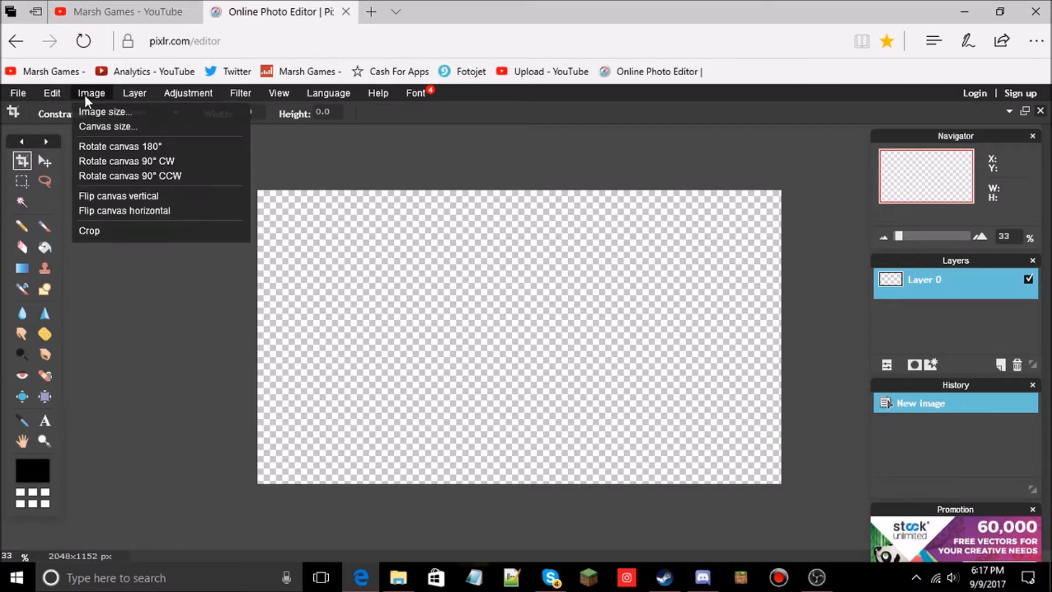
mouse_move(122, 88)
click(124, 92)
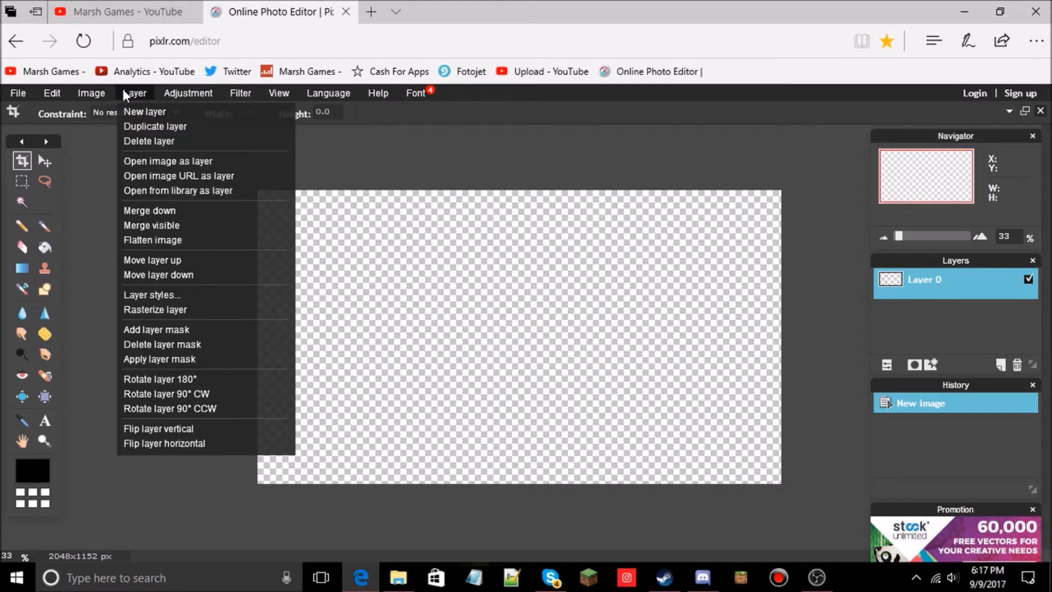
click(157, 161)
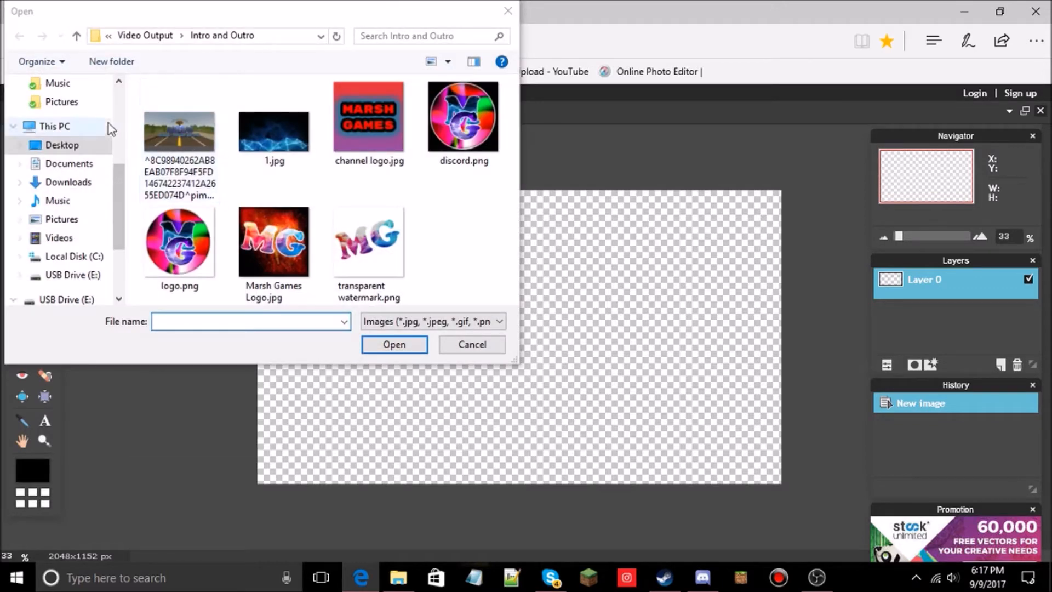
scroll(102, 160, up, 3)
click(99, 176)
scroll(225, 203, down, 3)
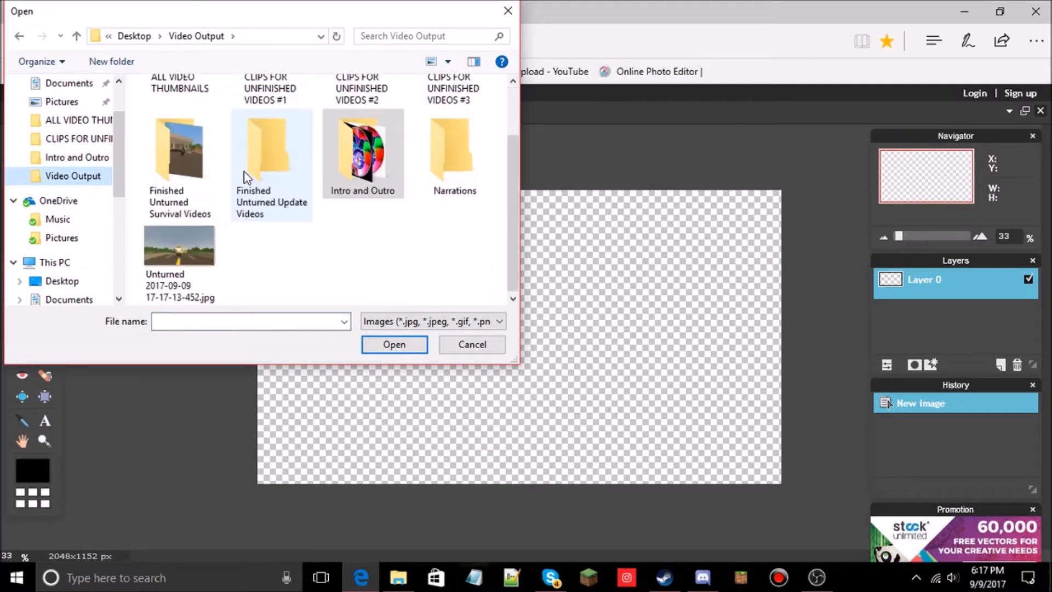
click(174, 241)
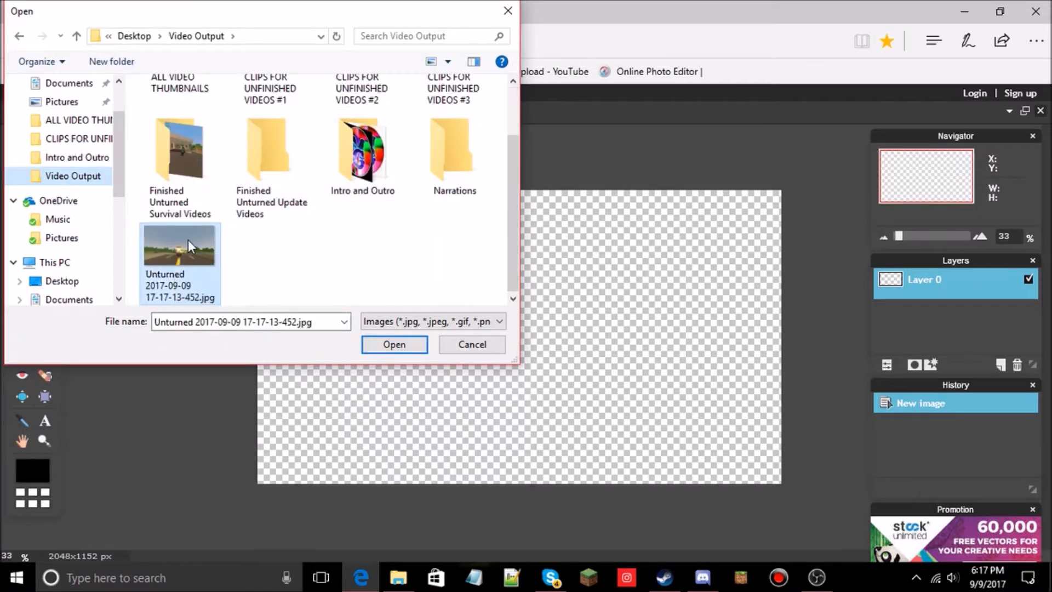
click(391, 350)
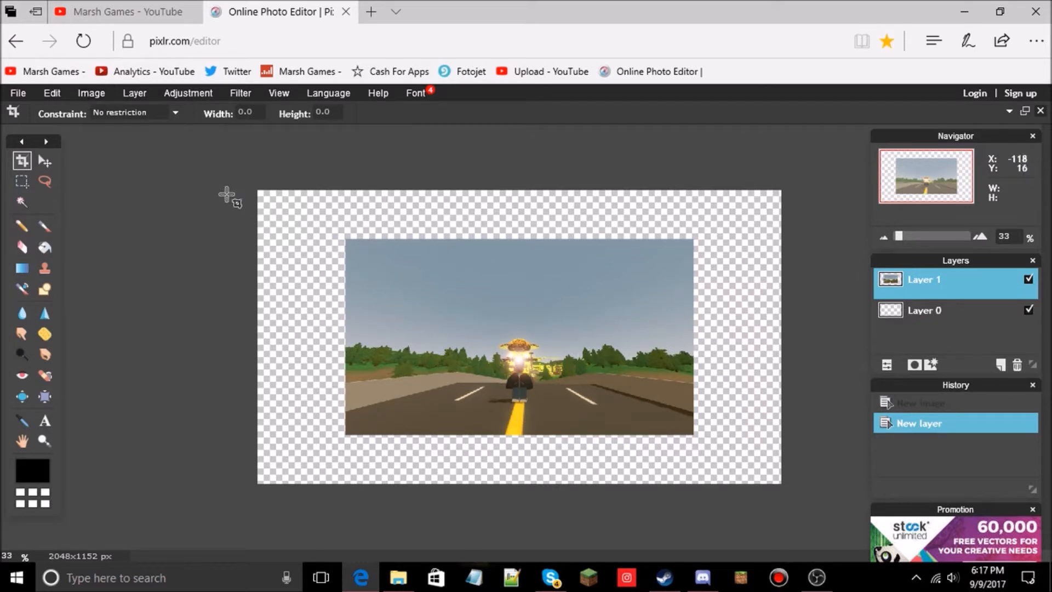
Free transform the screenshot layer so it fills the whole canvas and apply the change.
click(61, 92)
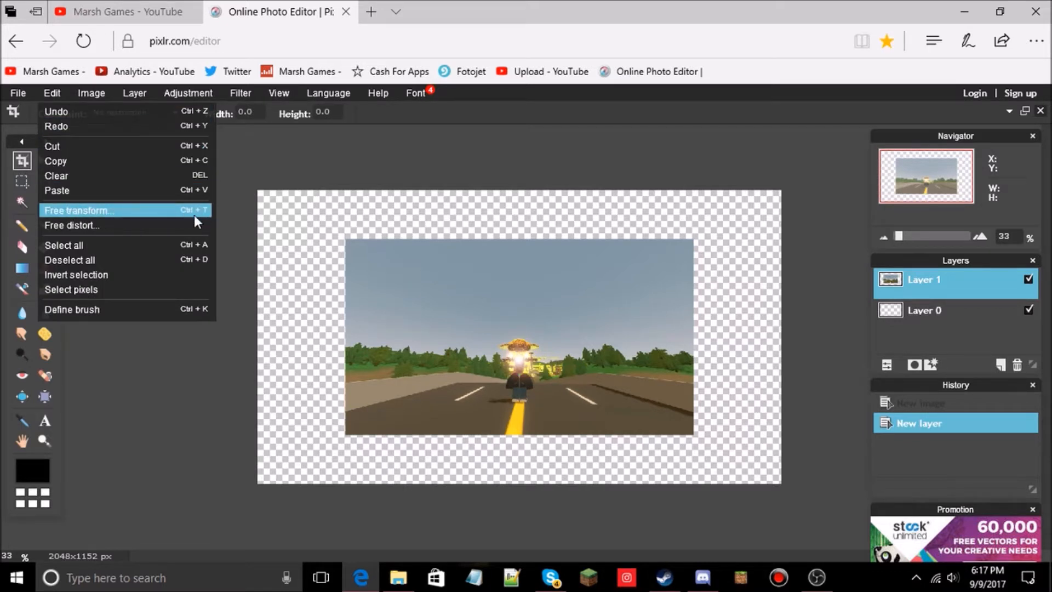
click(108, 215)
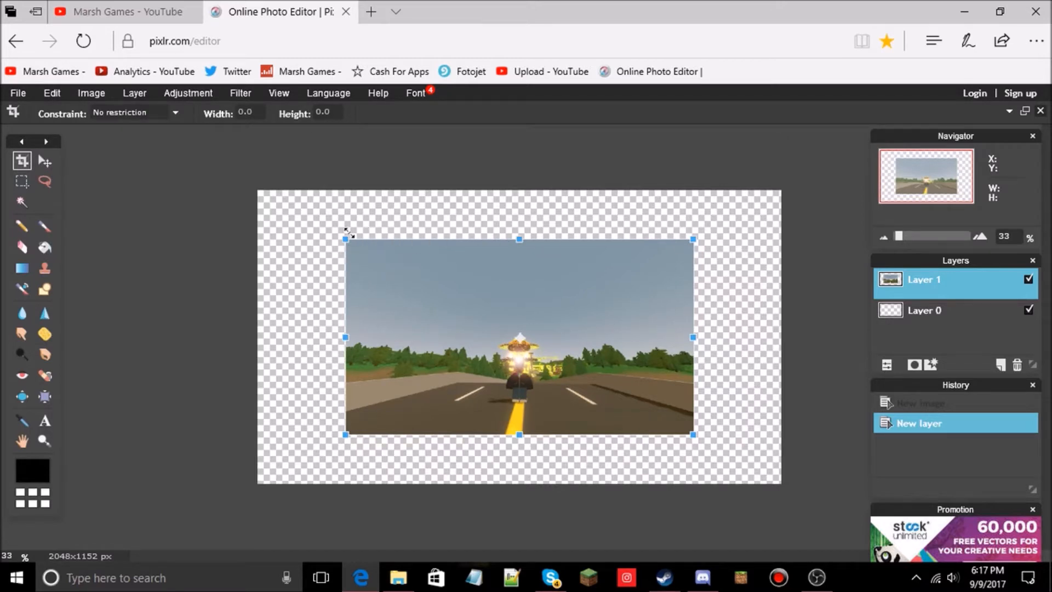
drag(347, 239, 254, 175)
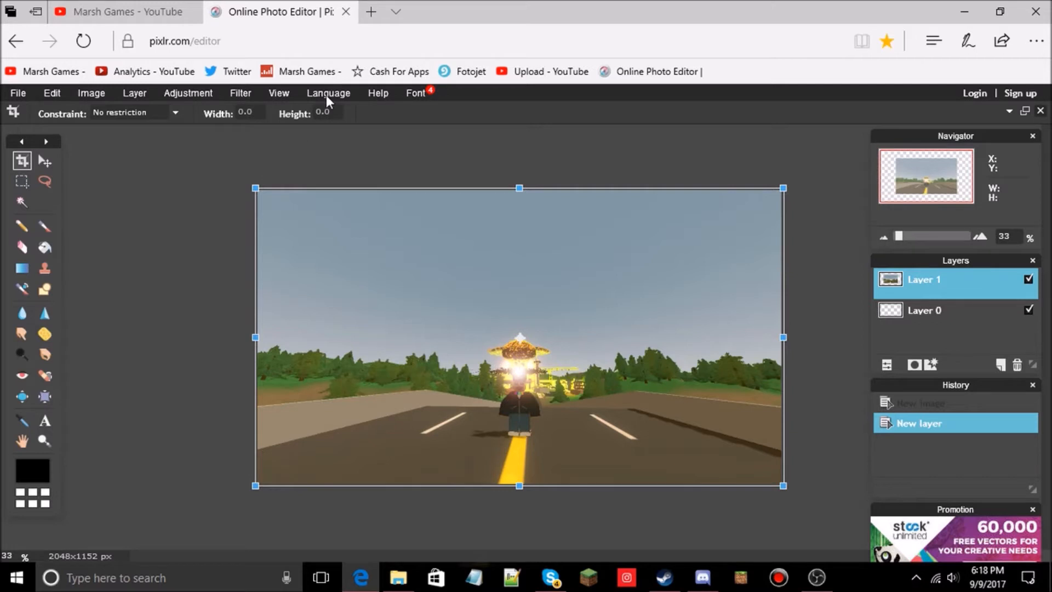
click(338, 144)
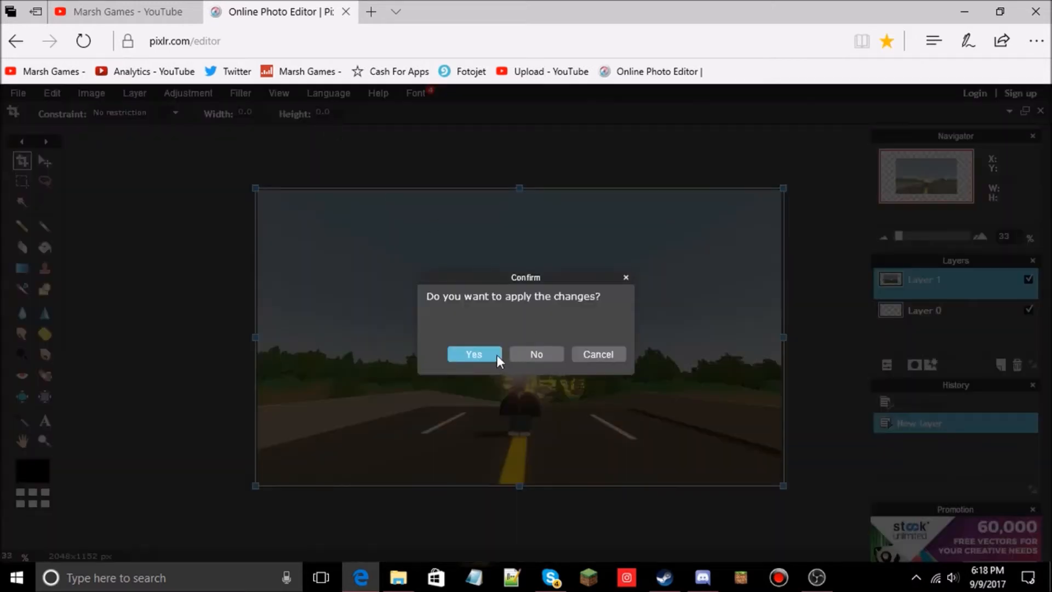
click(575, 355)
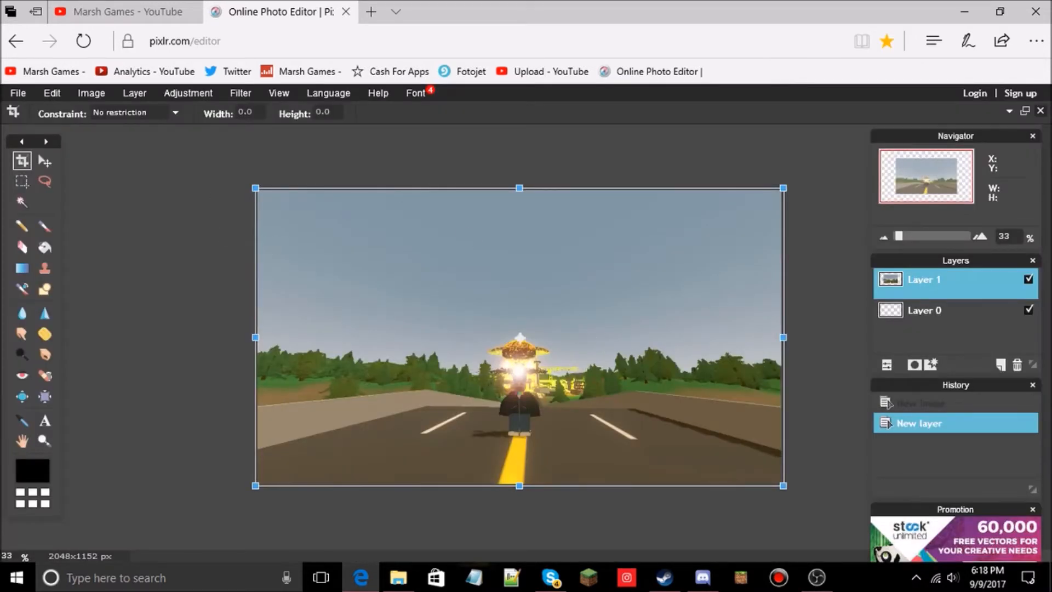
click(191, 130)
click(474, 354)
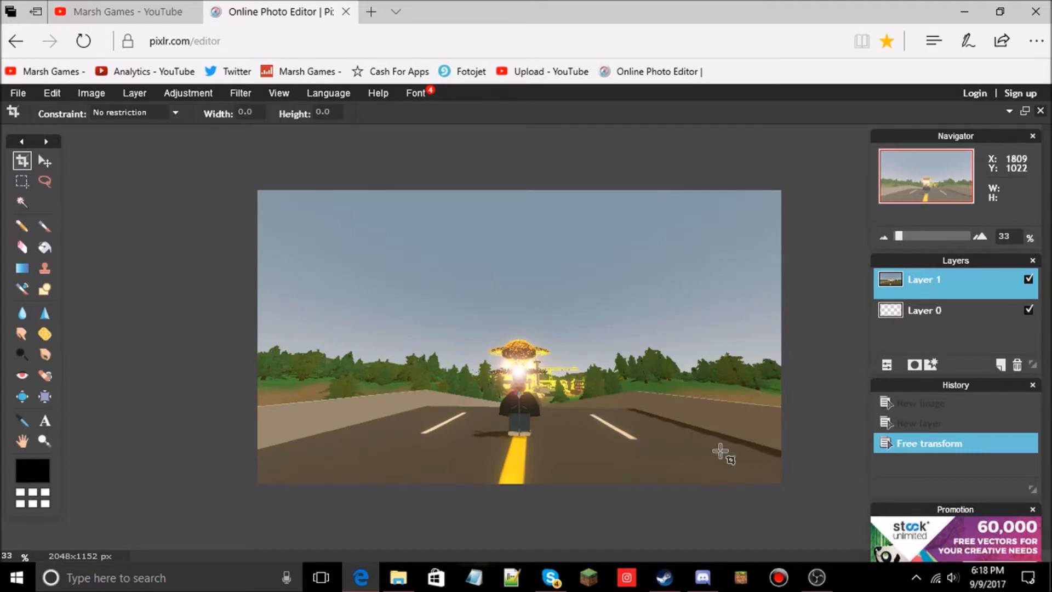
Switch to YouTube, close the channel art upload dialog to check the current banner, and return to Pixlr.
click(180, 10)
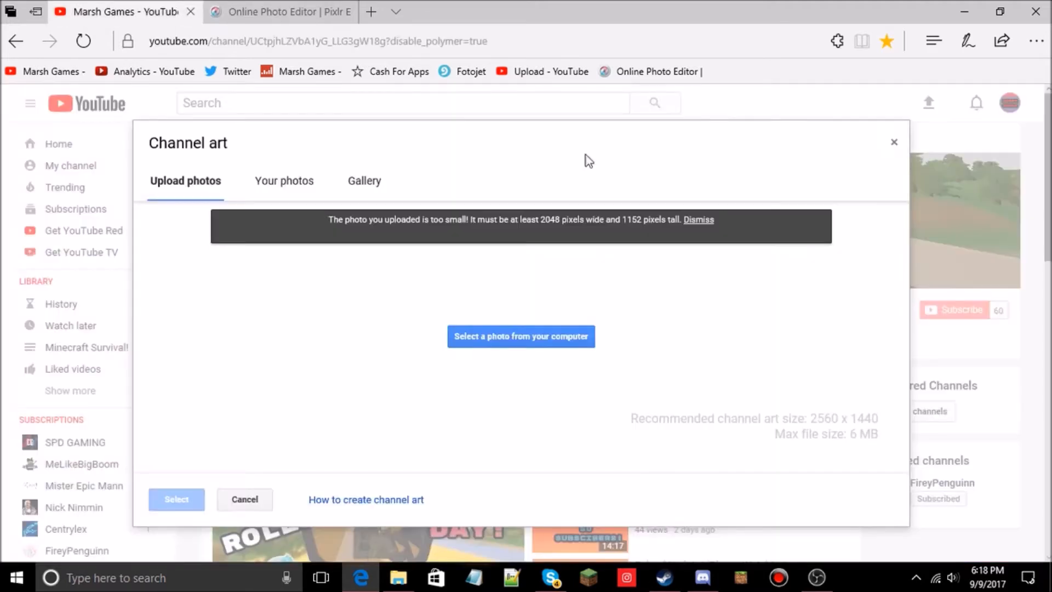
click(891, 142)
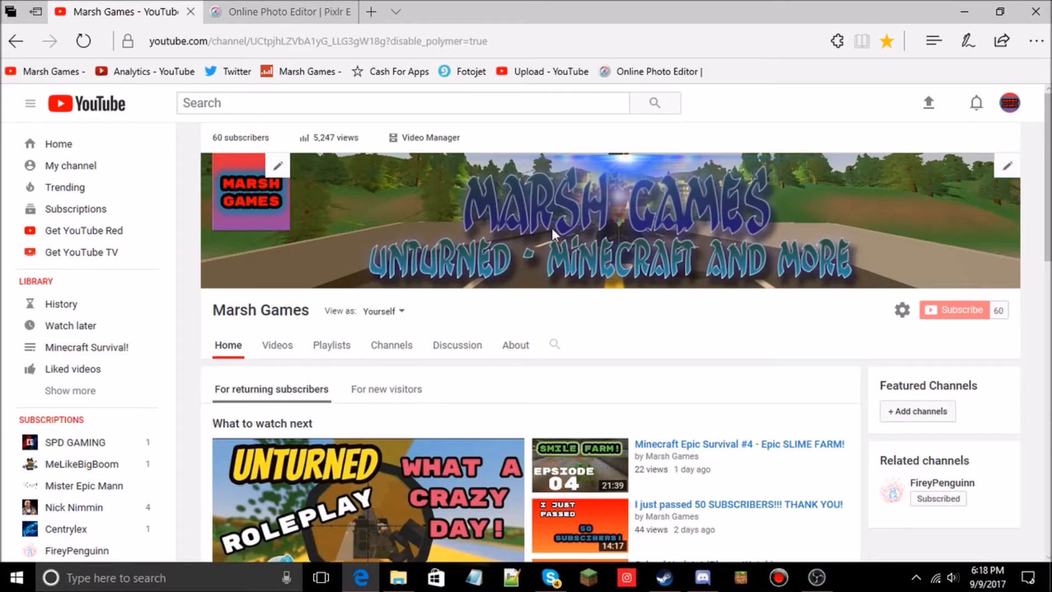
click(298, 9)
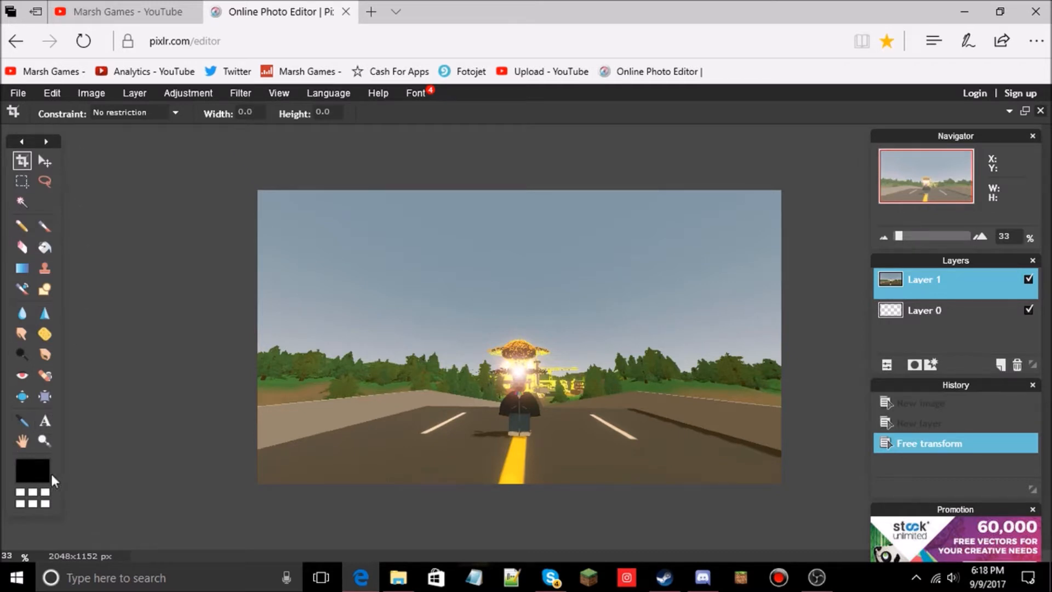
Add the text "Marsh Games" above the character in Cooper Black at size 130.
click(46, 421)
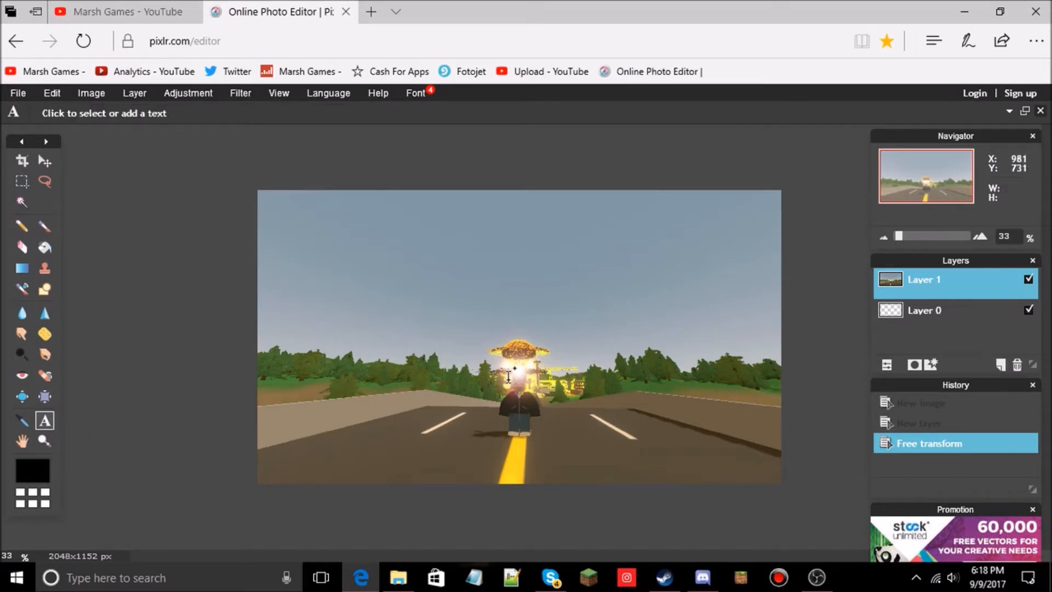
click(488, 307)
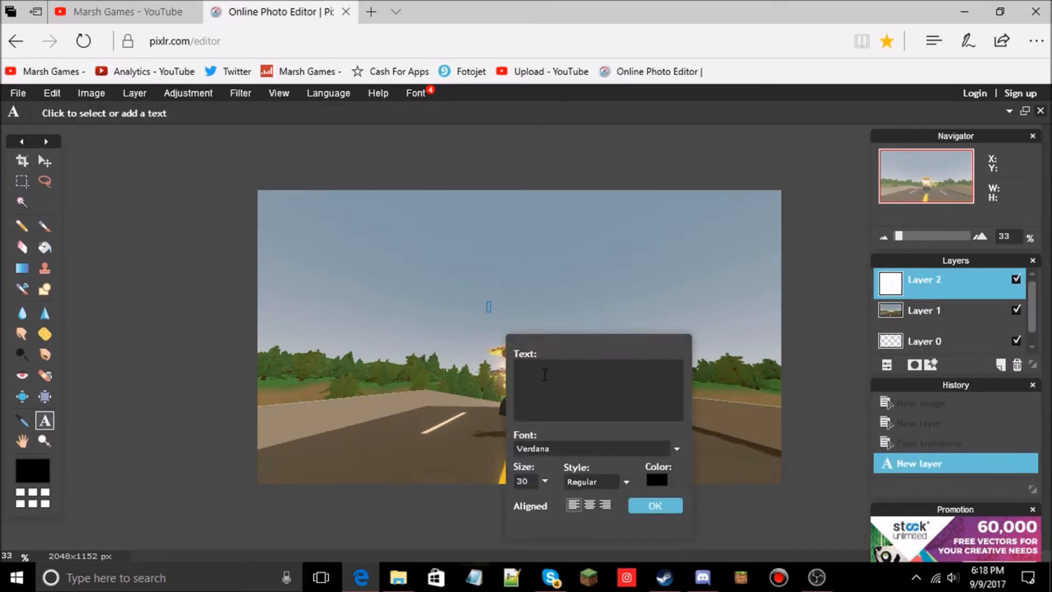
text(Marsh Games)
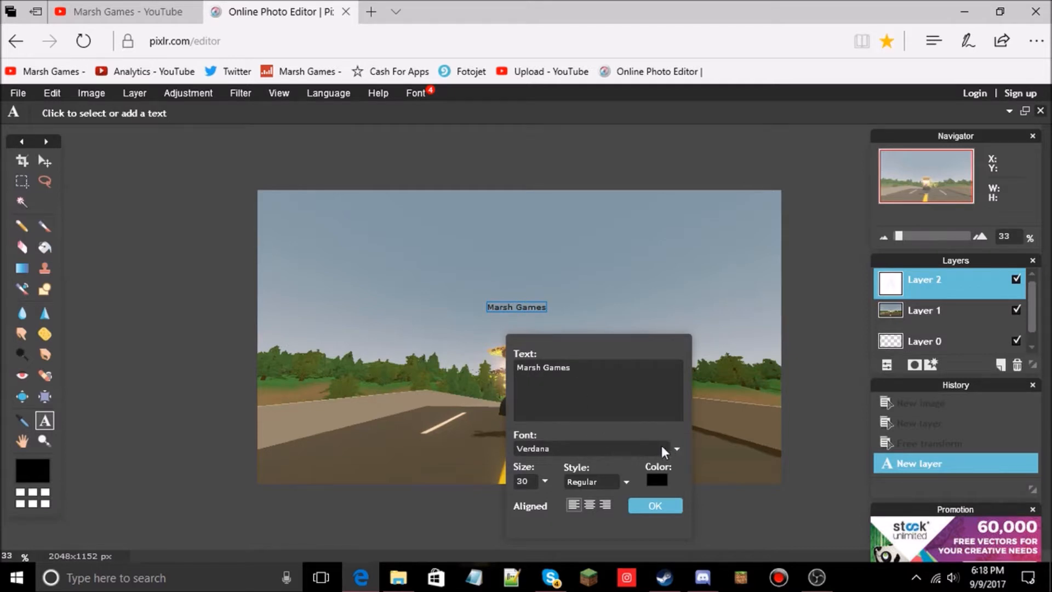
click(677, 448)
drag(680, 471, 681, 490)
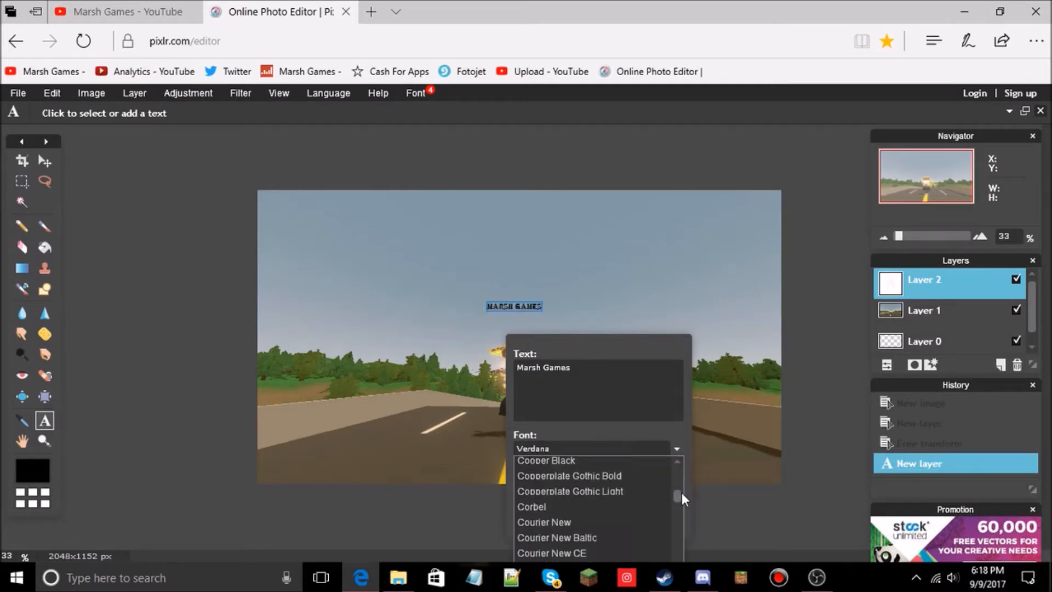
click(599, 461)
text(130)
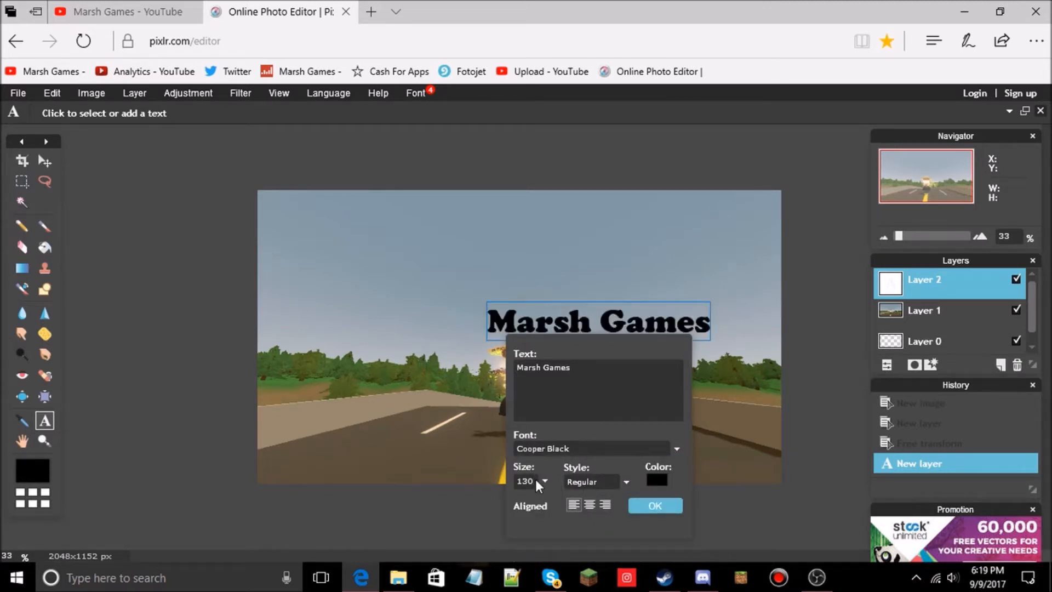
click(545, 481)
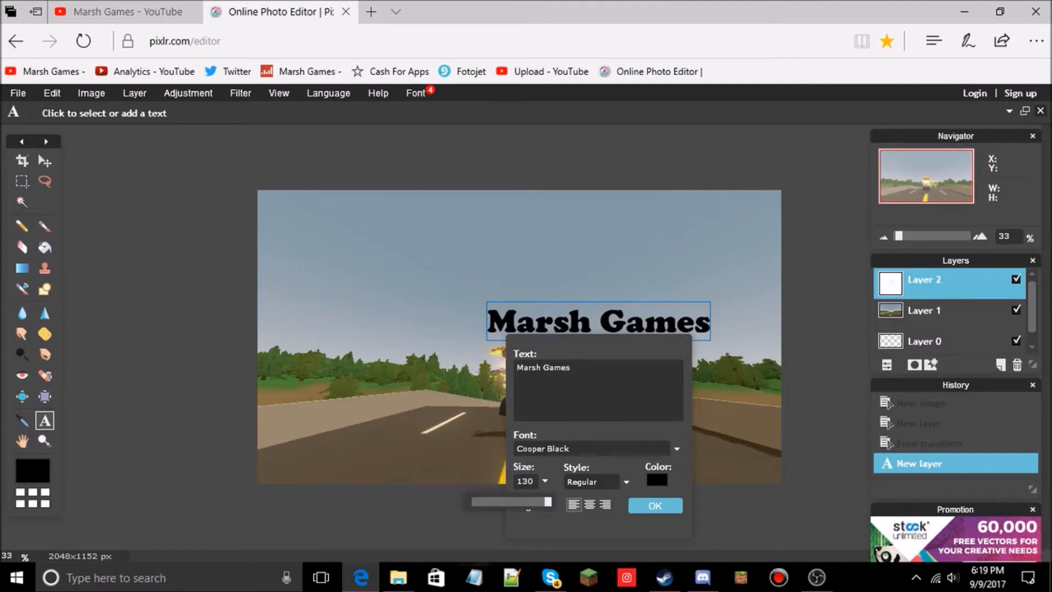
click(578, 390)
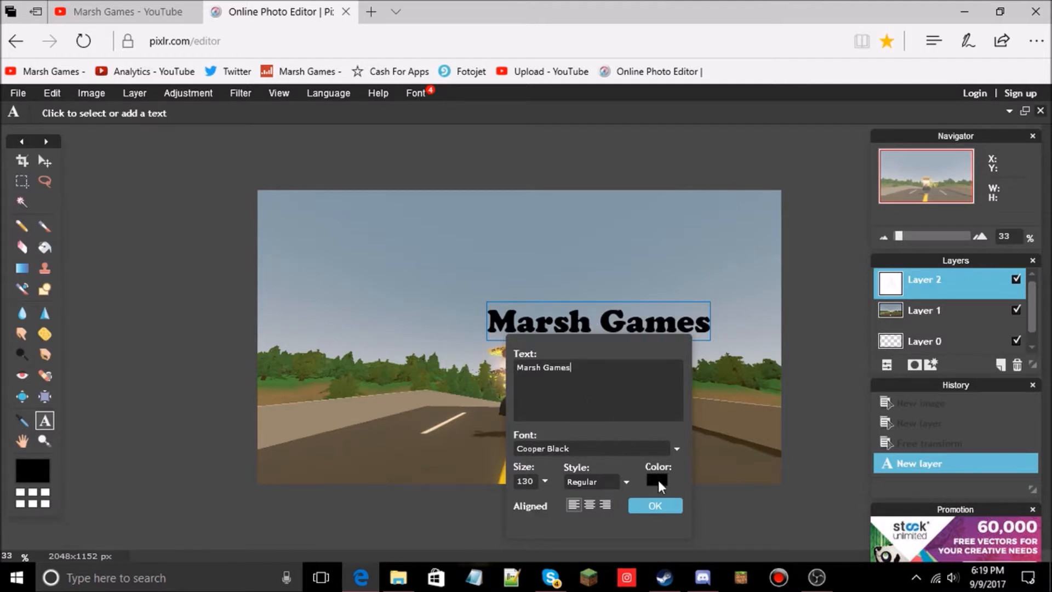
Try white (ffffff) as the color of the "Marsh Games" text.
click(659, 480)
mouse_move(425, 175)
mouse_down()
mouse_move(451, 179)
mouse_move(443, 182)
mouse_up()
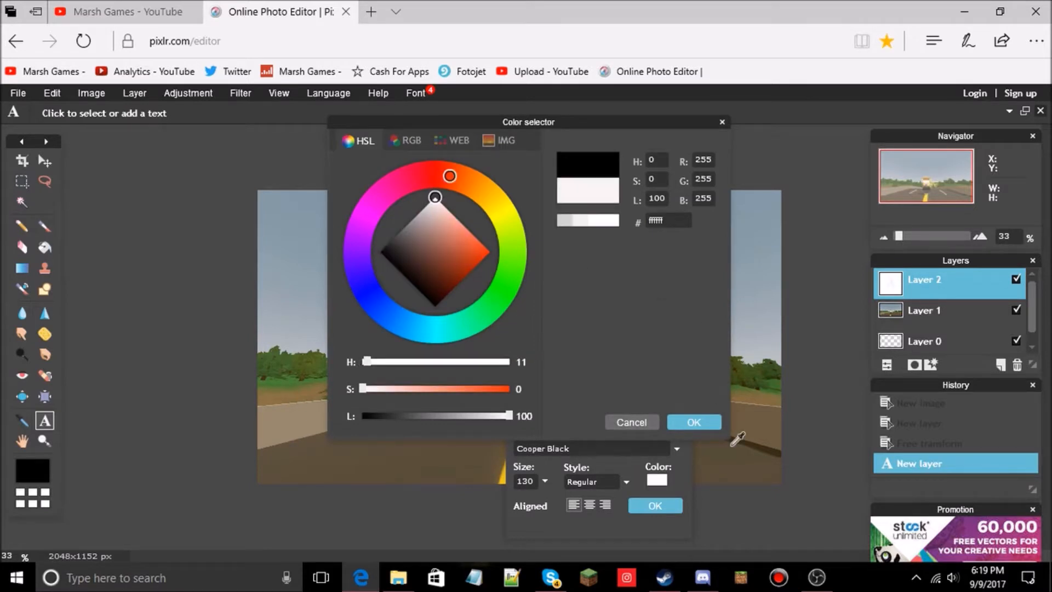
click(693, 422)
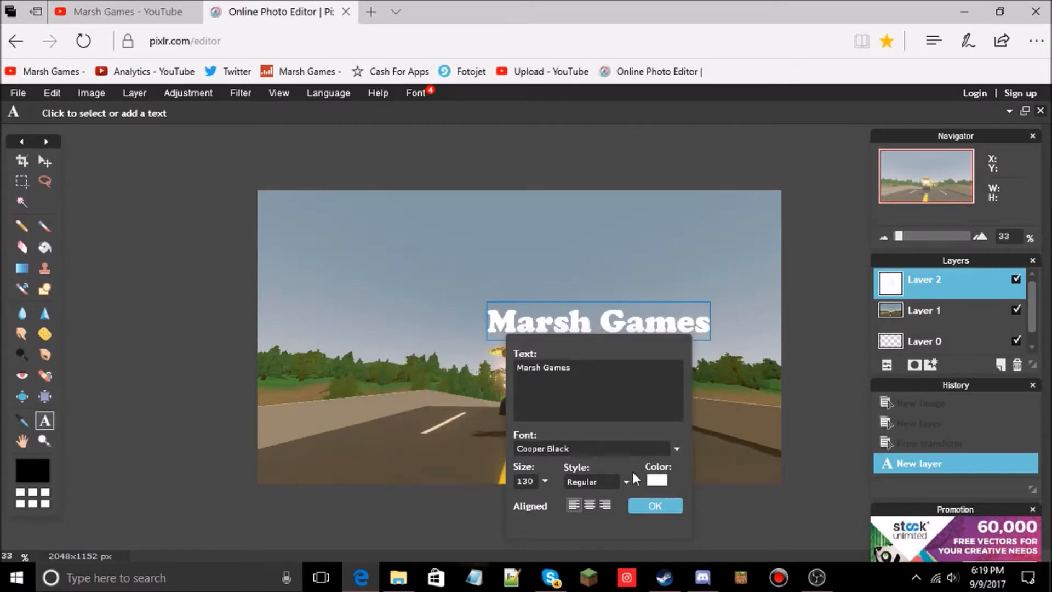
Set the "Marsh Games" text color to black (000000) and finish the text layer.
click(657, 480)
click(372, 249)
click(381, 255)
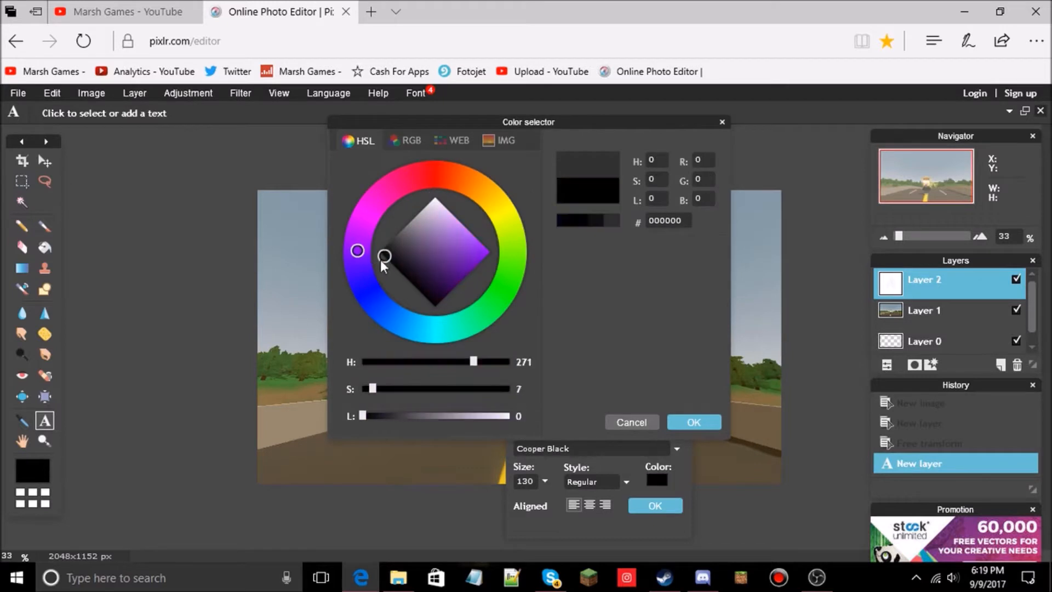
click(694, 422)
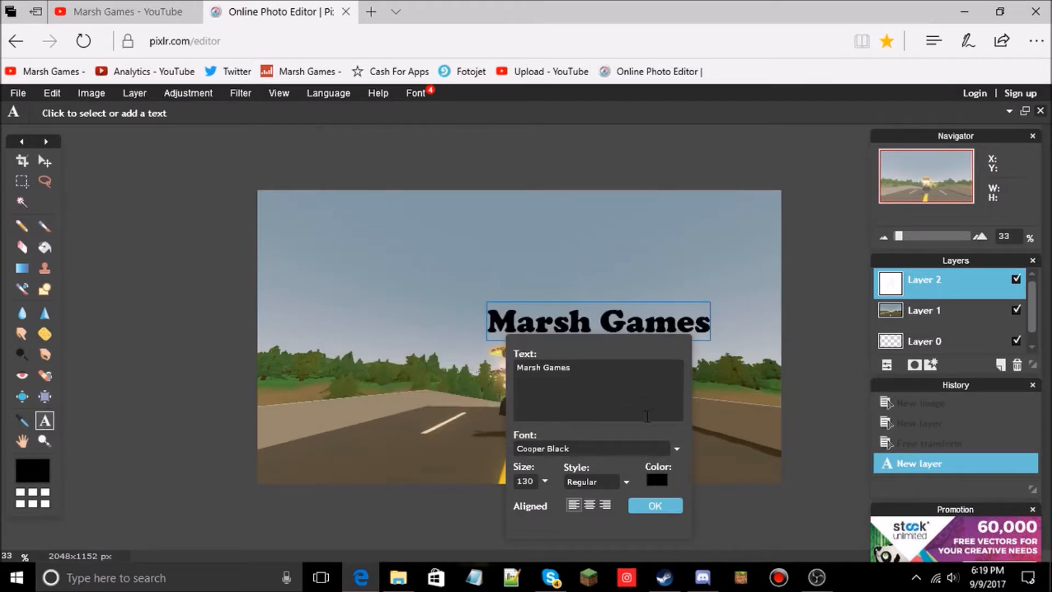
click(655, 506)
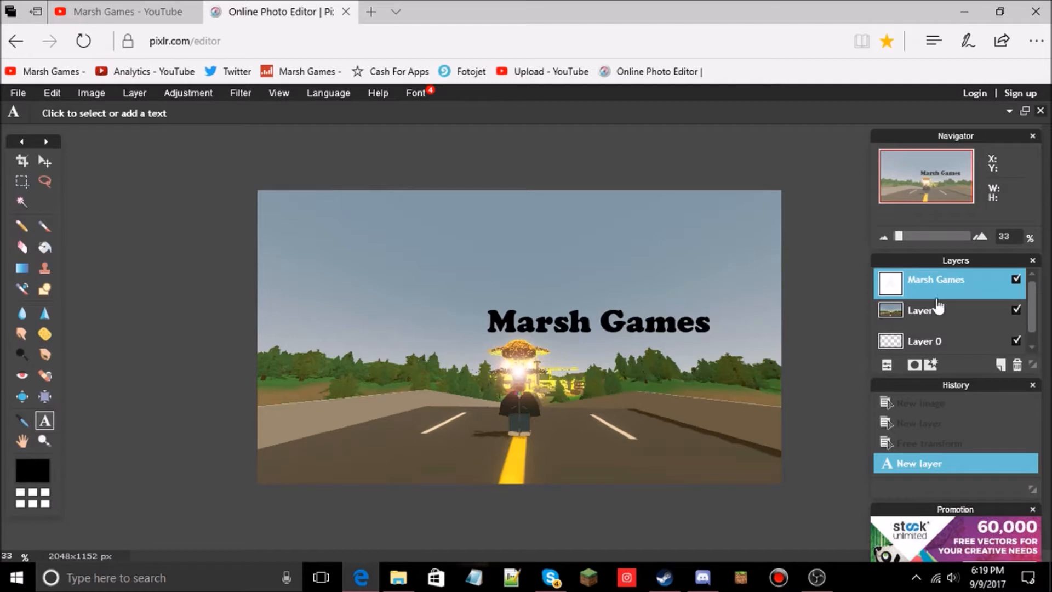
Rasterize the Marsh Games text layer.
scroll(927, 299, down, 3)
scroll(926, 300, up, 3)
right_click(931, 287)
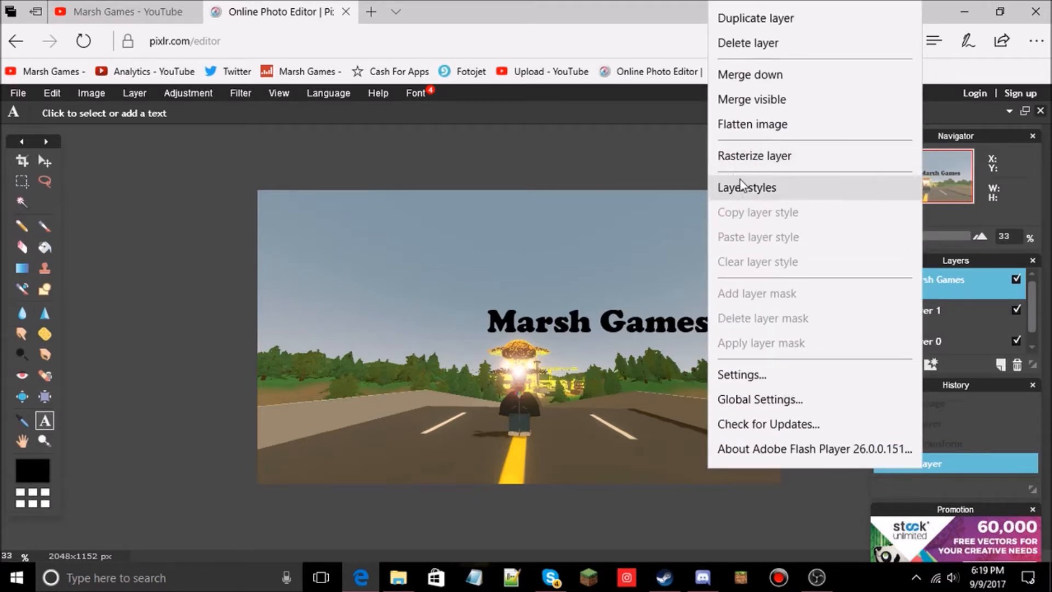
click(758, 158)
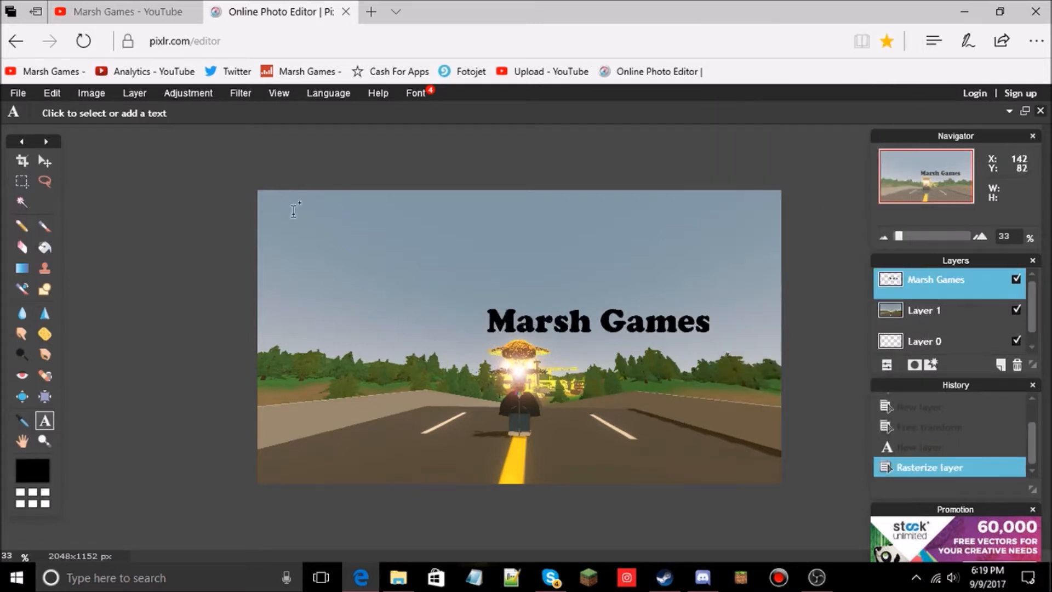
Free transform the Marsh Games layer, centering it over the character and stretching it wider, and apply the change.
click(52, 93)
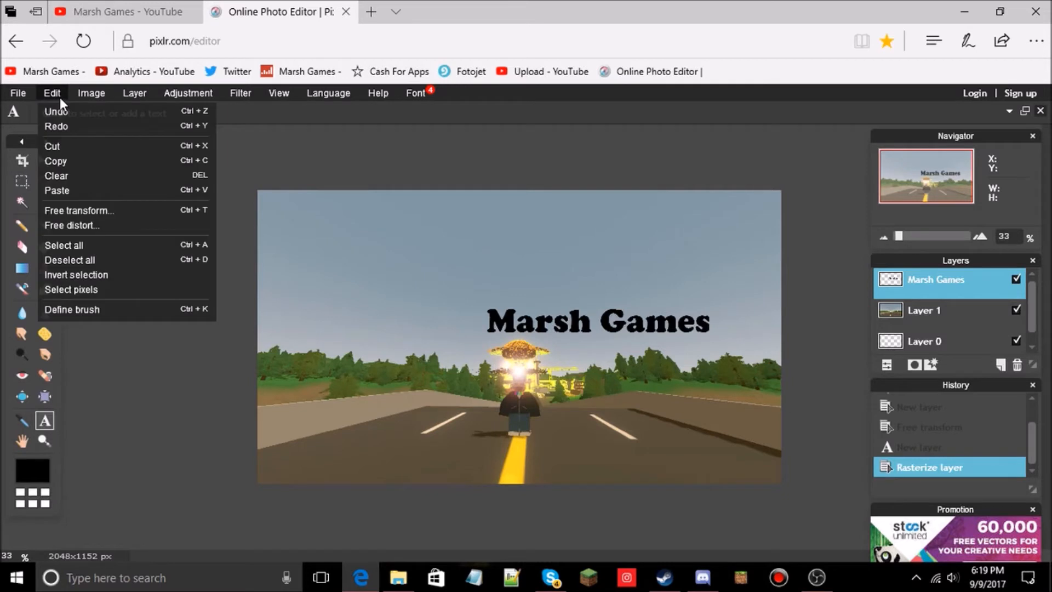
click(65, 209)
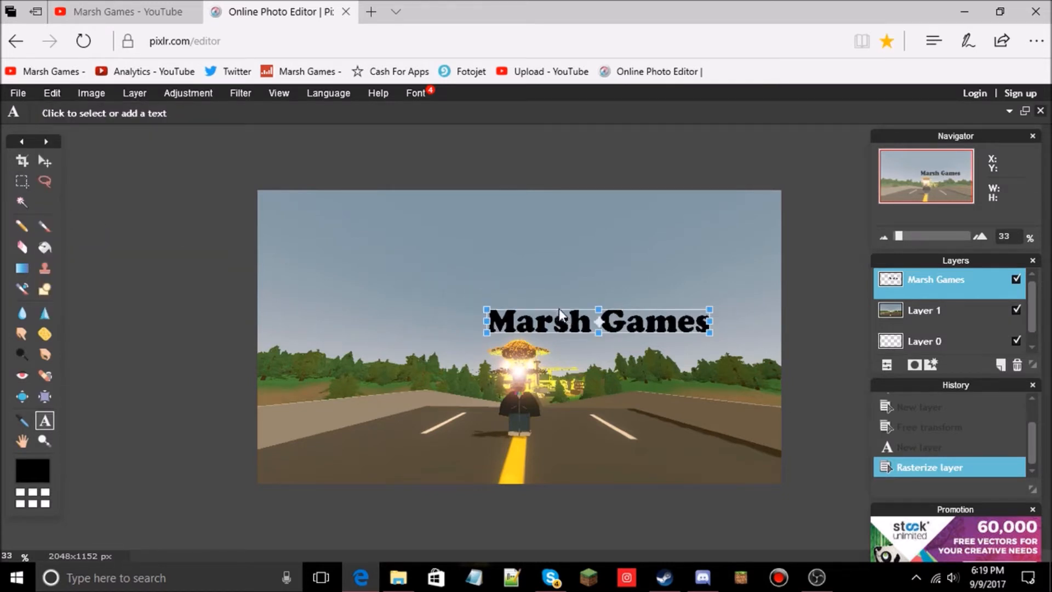
drag(572, 323, 499, 386)
mouse_move(410, 386)
mouse_down()
mouse_move(369, 391)
mouse_move(405, 388)
mouse_up()
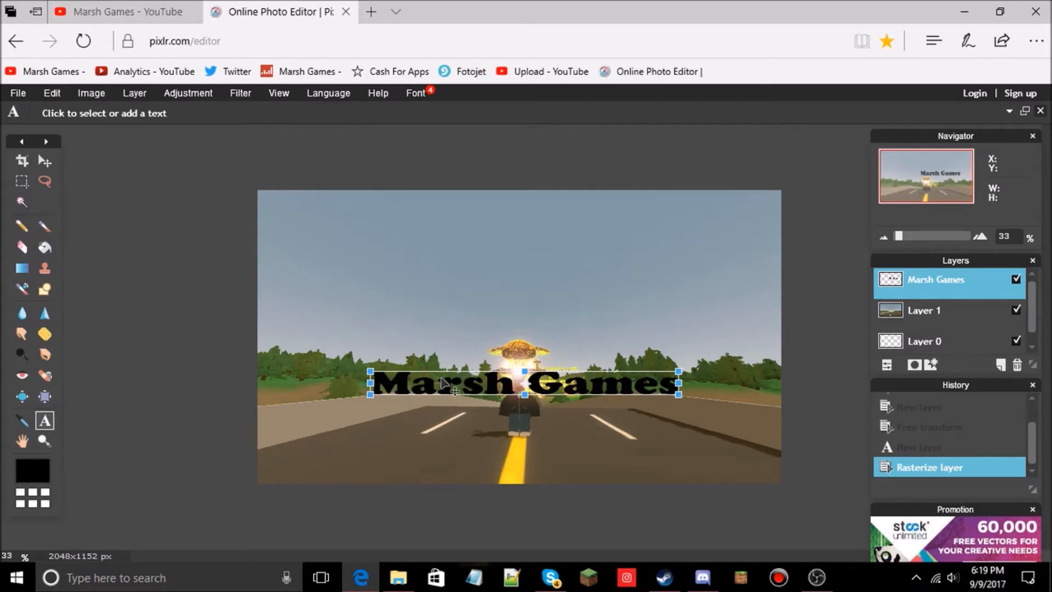
drag(370, 382, 342, 381)
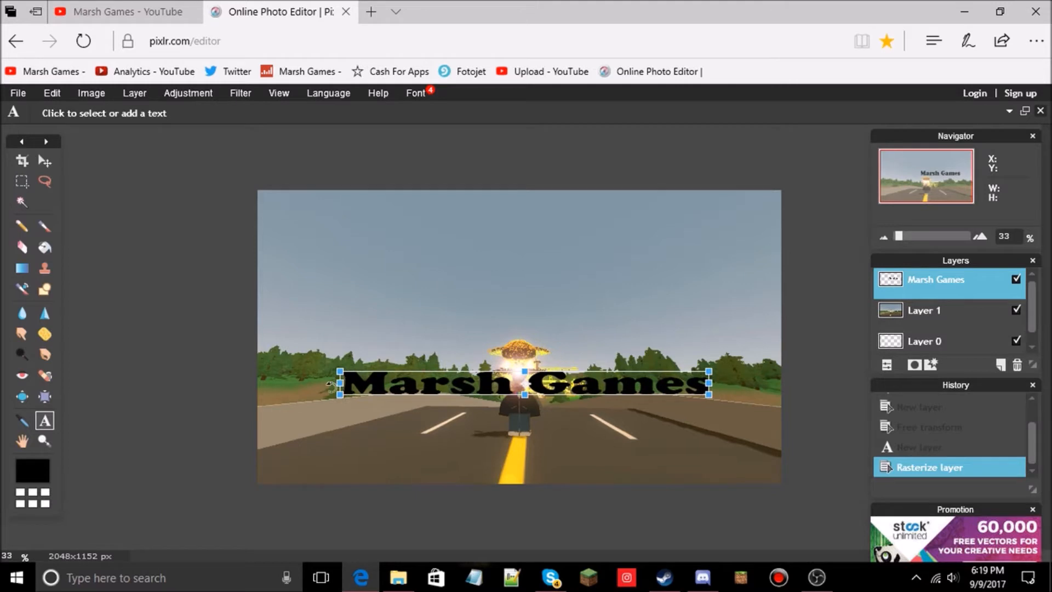
click(117, 194)
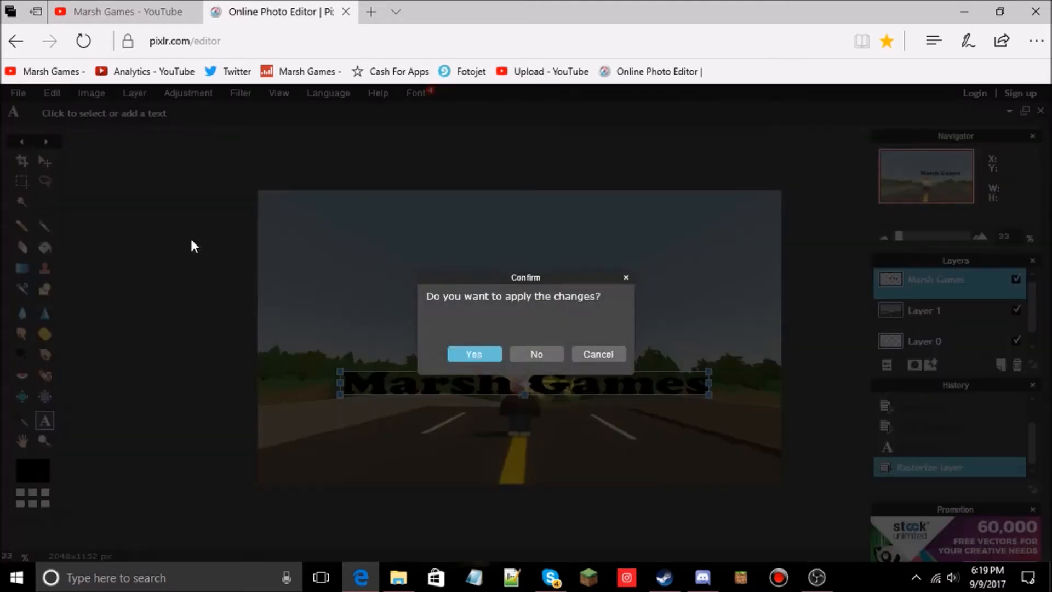
click(472, 353)
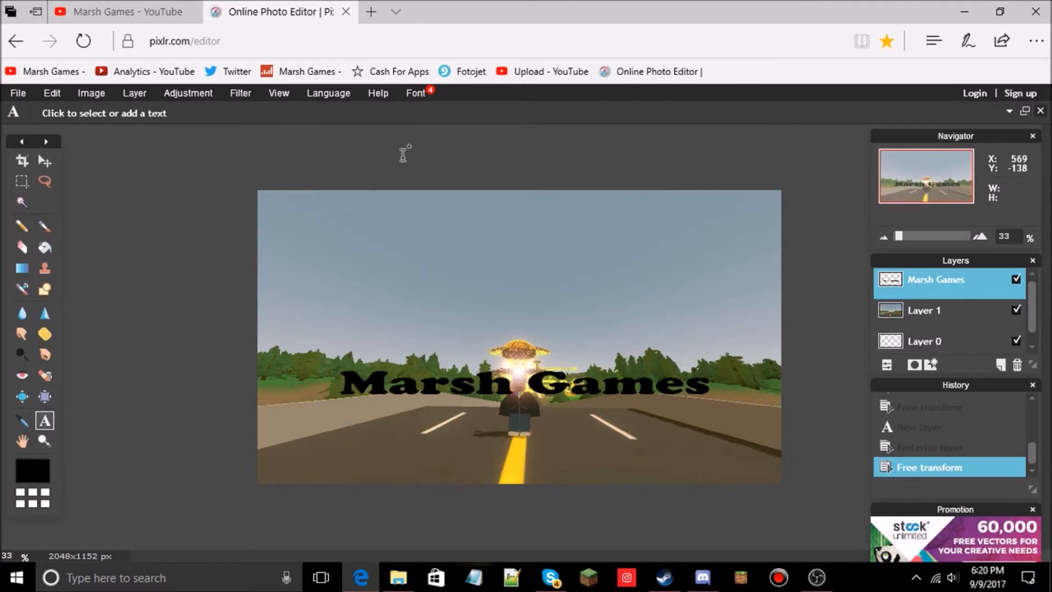
Add a new text reading "Unturned" on the road below the Marsh Games title.
click(143, 7)
click(283, 8)
click(519, 433)
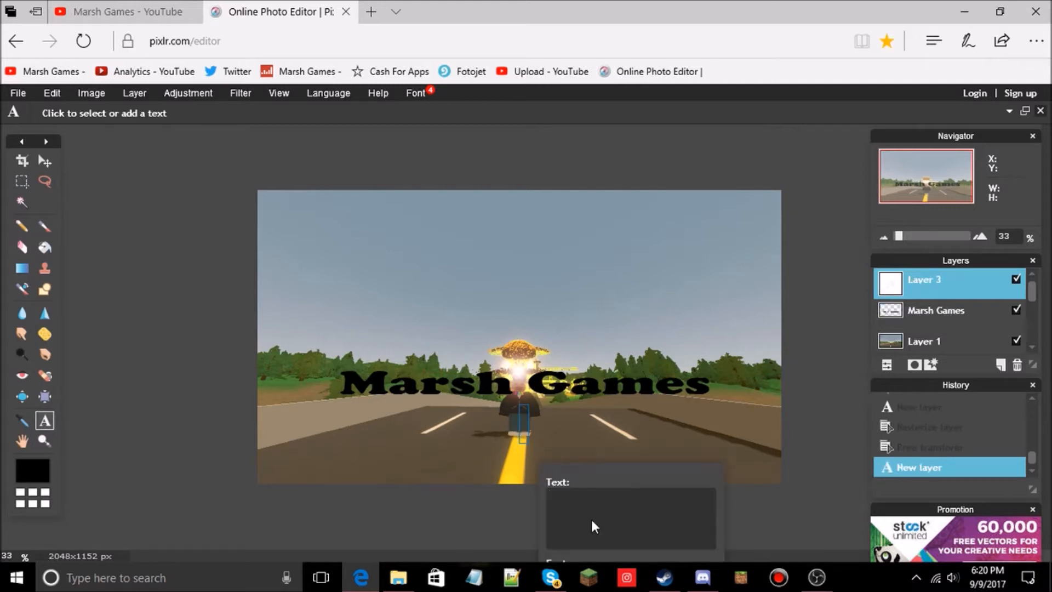
text(Unturned)
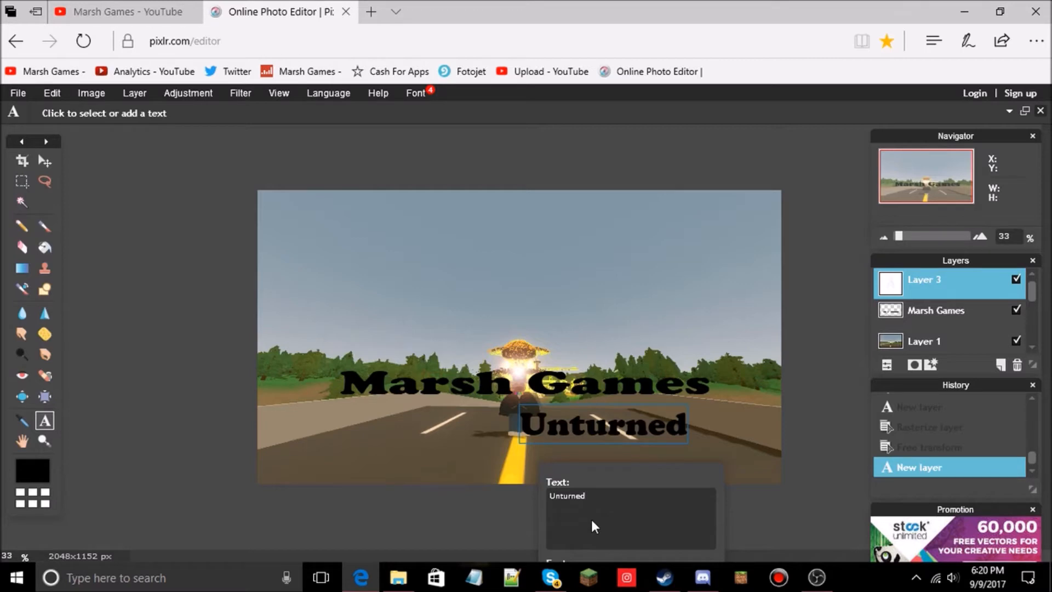
Set the browser tabs aside while staying on the Pixlr page, and restore the YouTube channel tab.
click(36, 11)
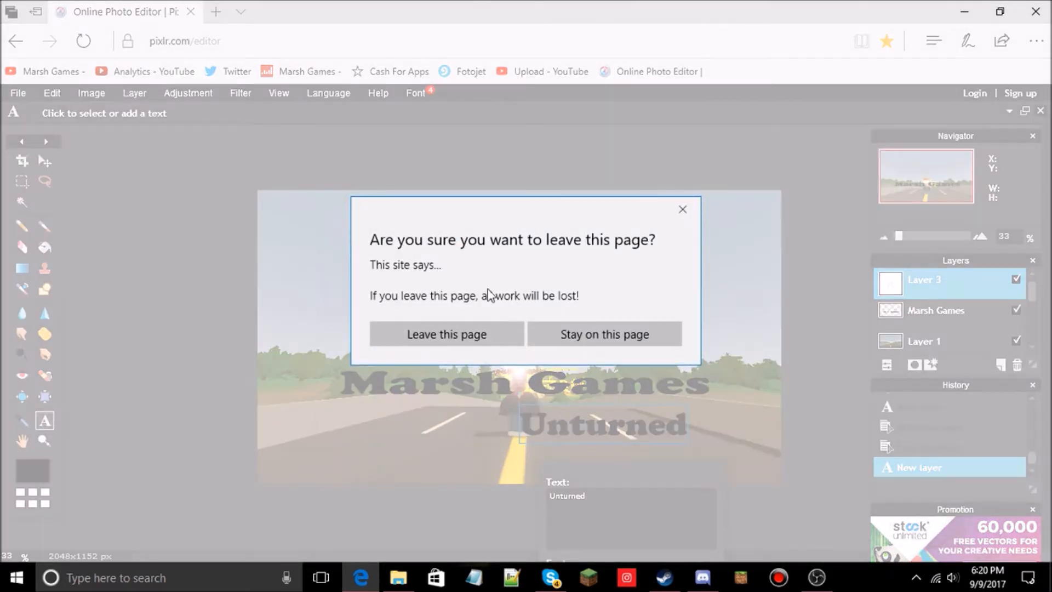
click(625, 332)
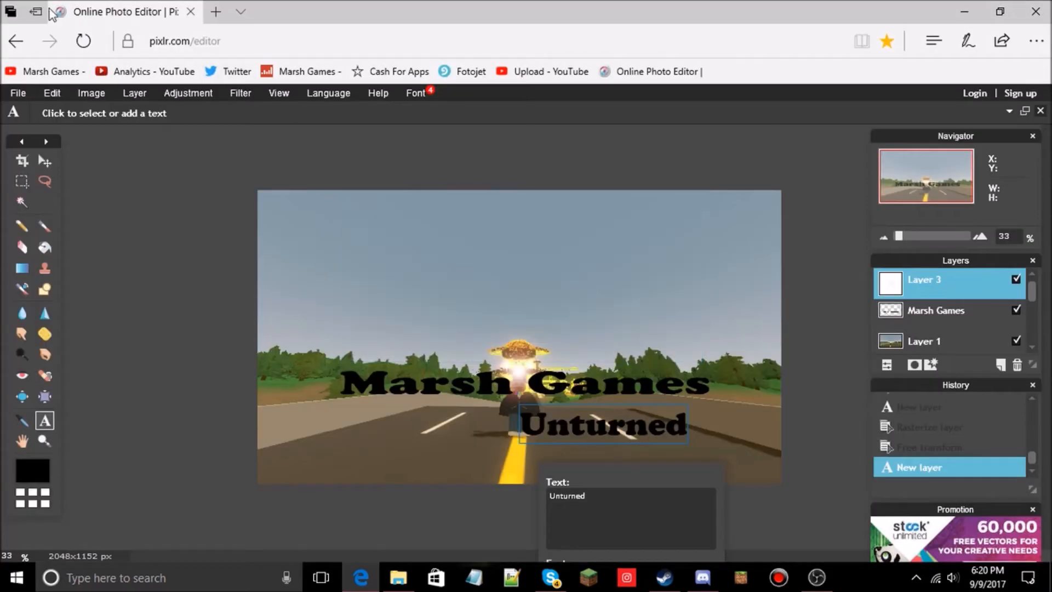
click(11, 11)
click(64, 143)
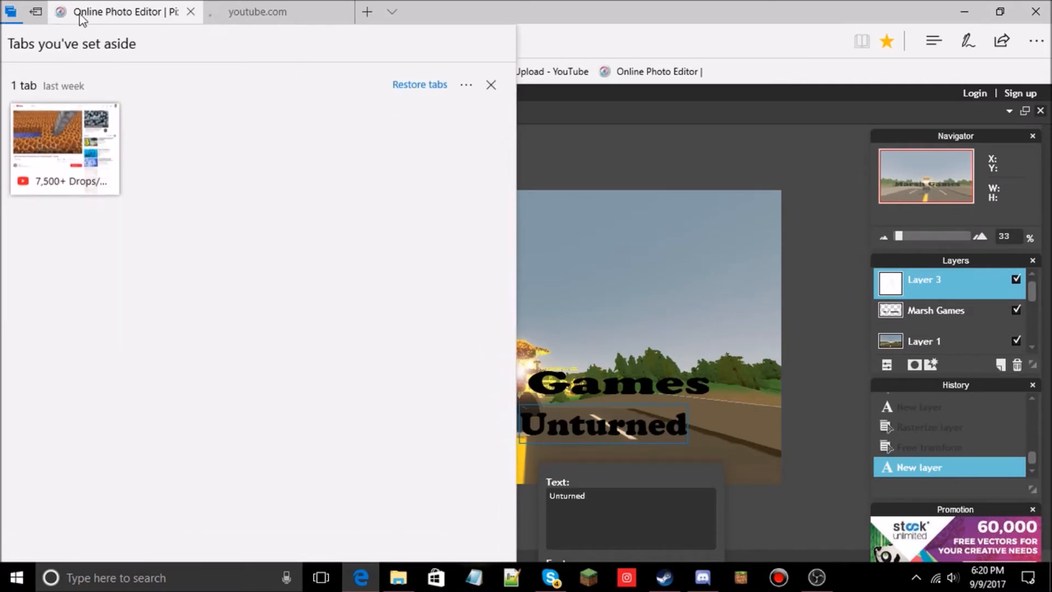
click(81, 16)
click(265, 6)
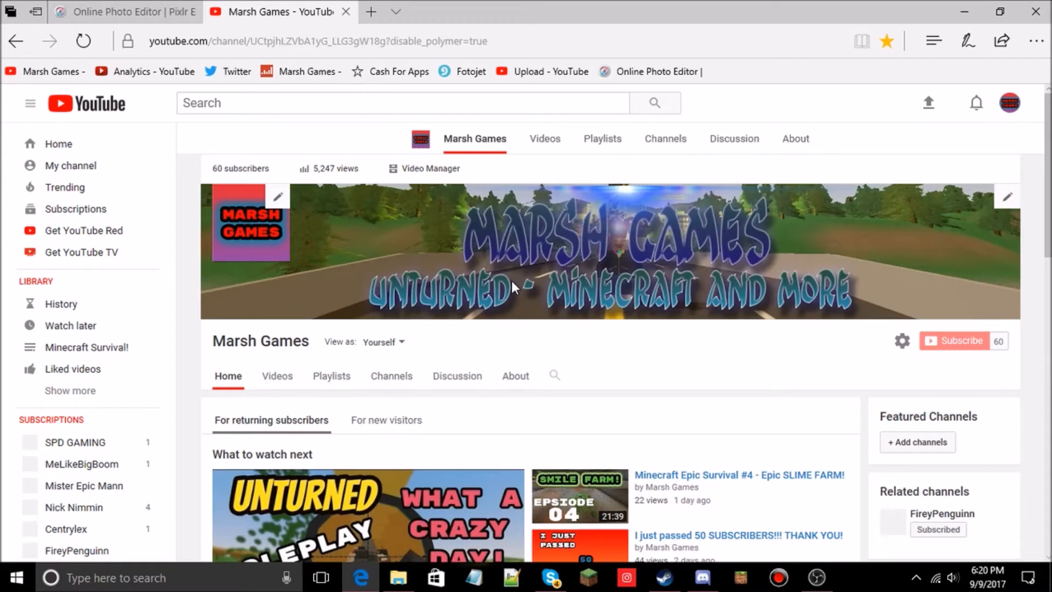
Return to the Pixlr editor and extend the Unturned text with "Minecraft and More", confirming the text.
key(ctrl+Tab)
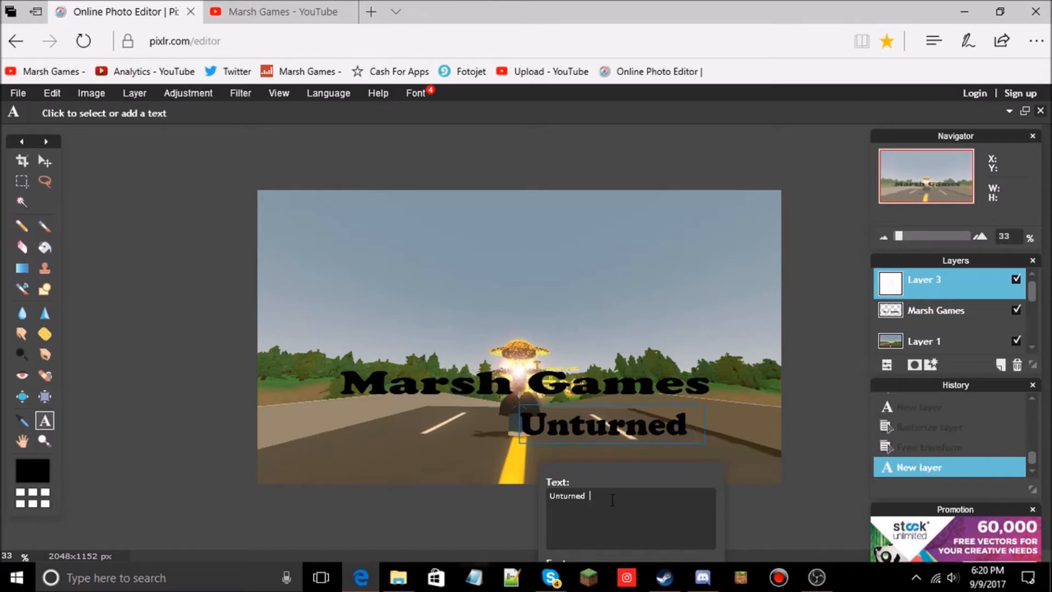
text(Minecraft and More)
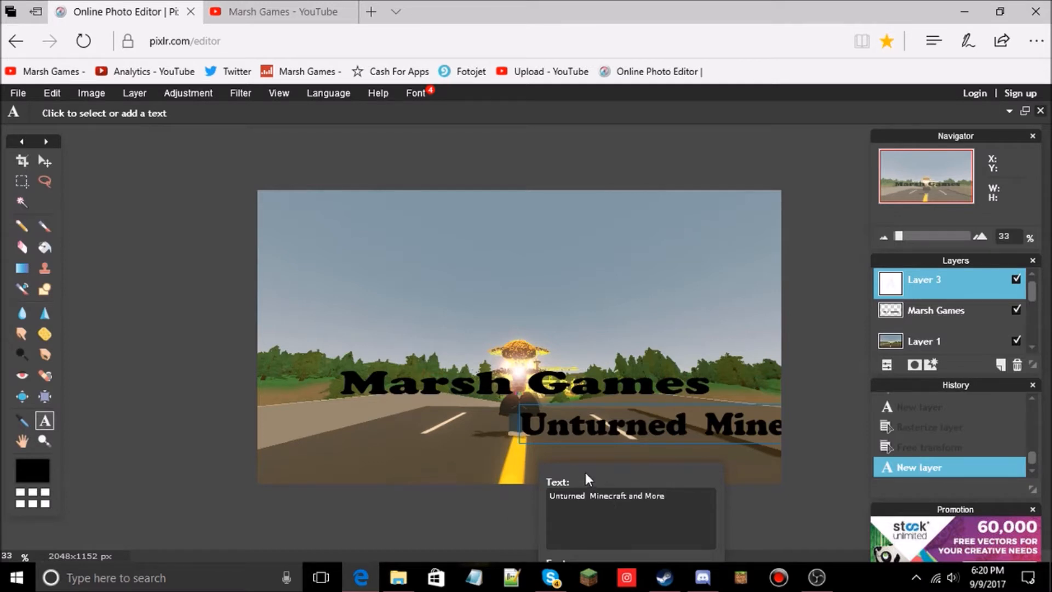
scroll(658, 480, up, 1)
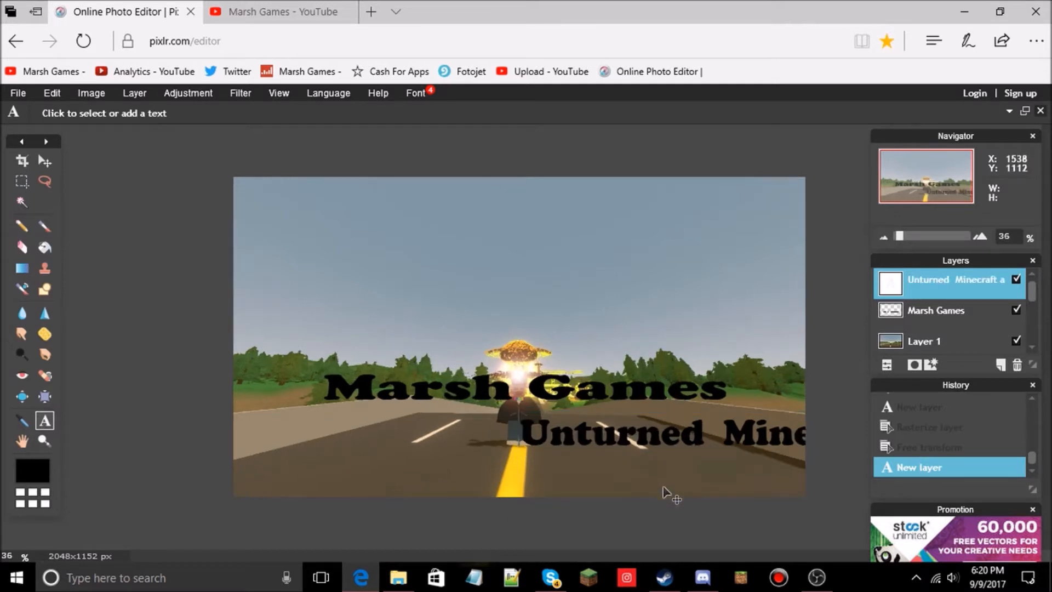
scroll(664, 472, down, 1)
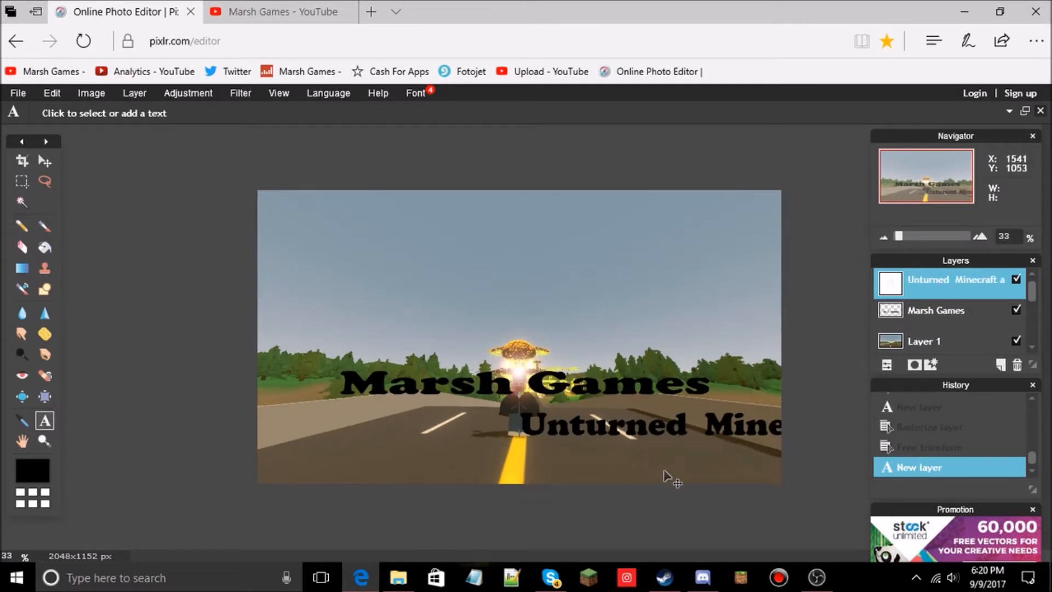
click(672, 429)
drag(659, 481, 315, 222)
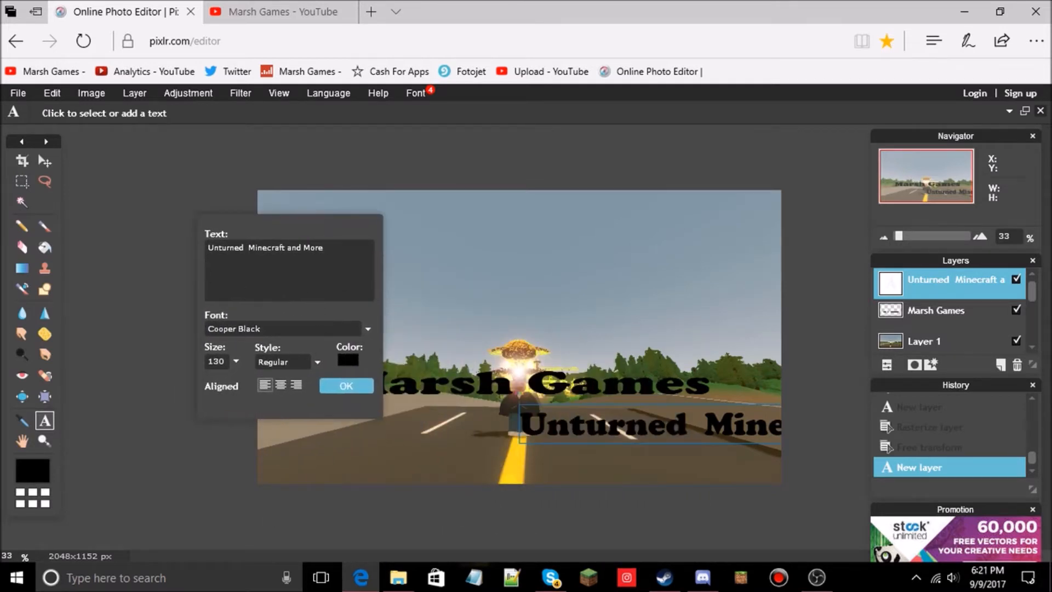
click(370, 388)
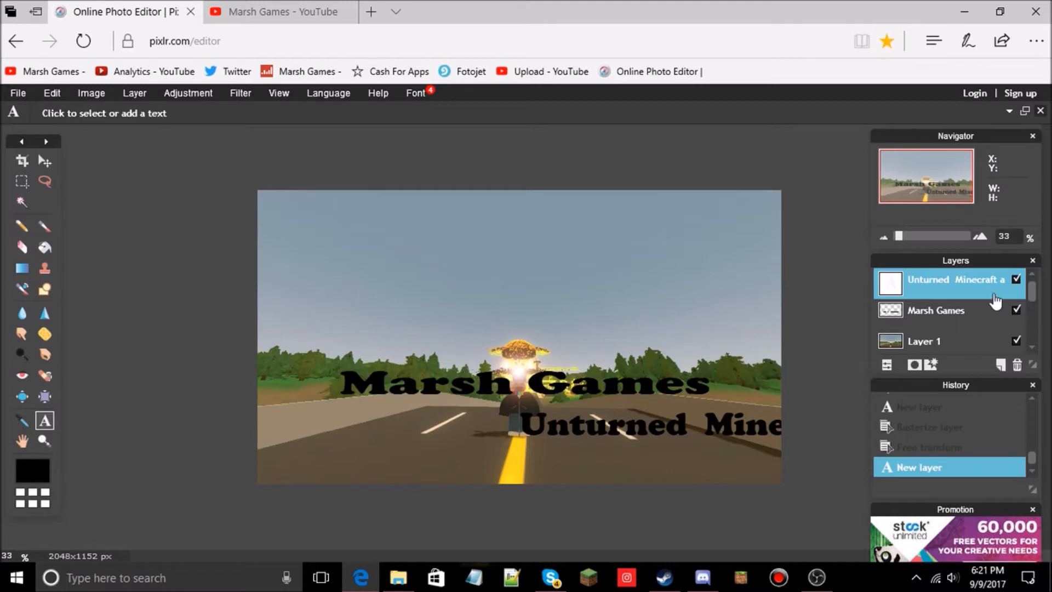
Reopen the subtitle text and remove the extra space so it reads "Unturned Minecraft and More".
right_click(942, 282)
click(631, 419)
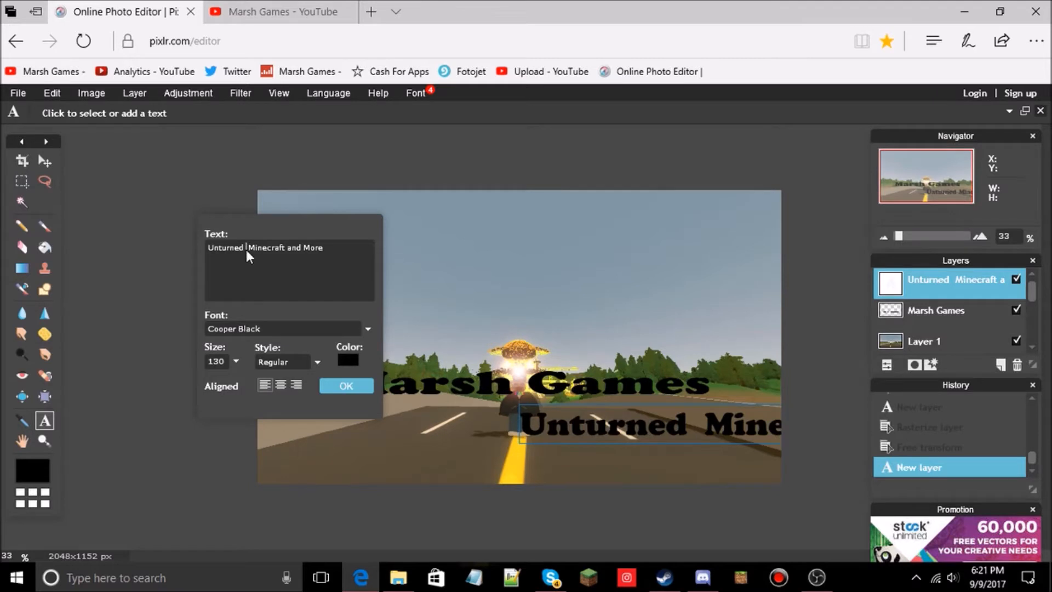
key(BackSpace)
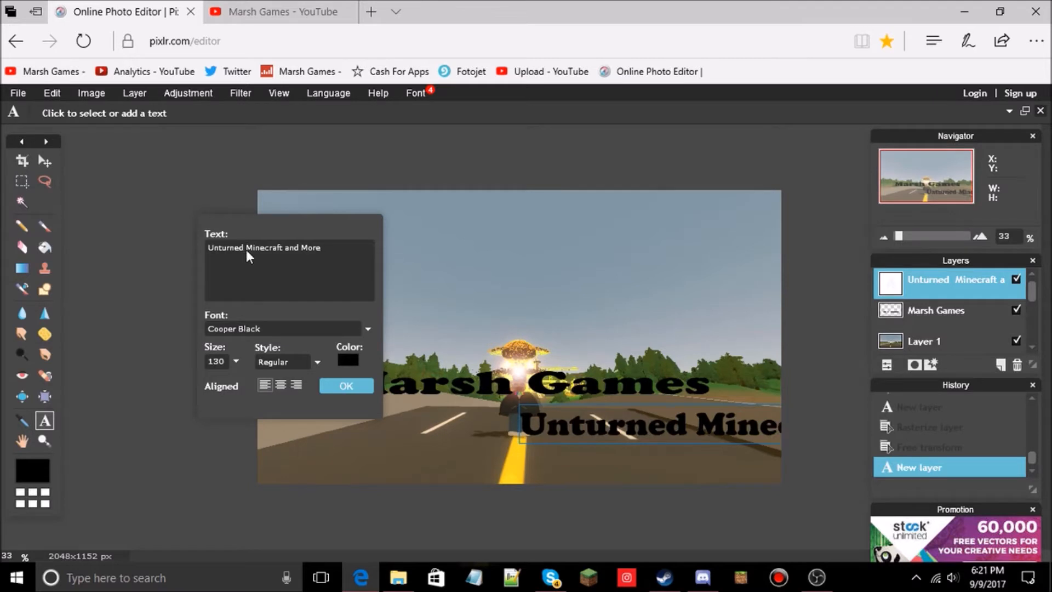
click(347, 385)
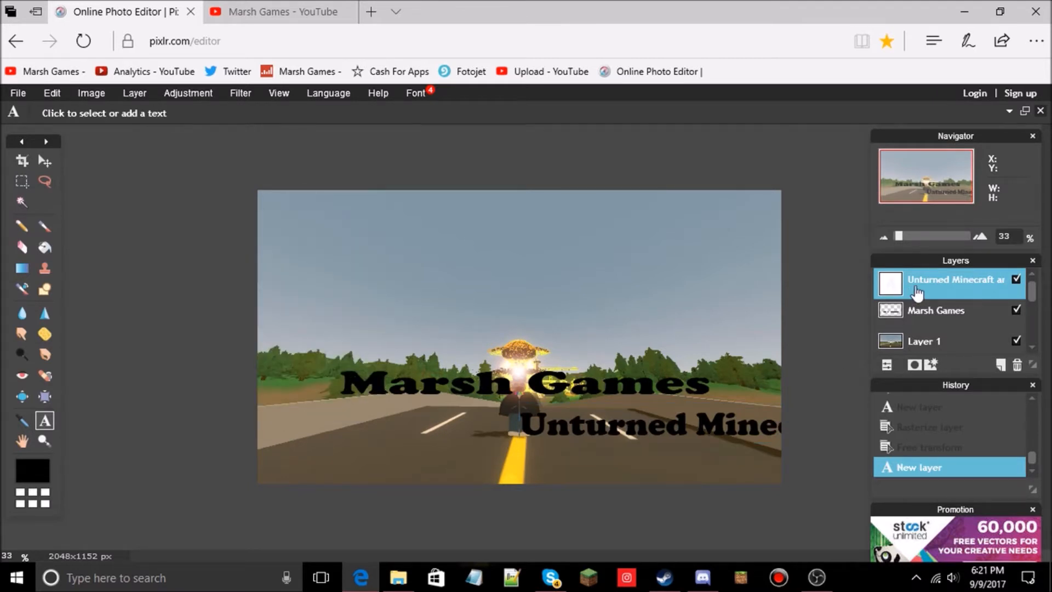
Rasterize the subtitle layer and free transform it so the whole line sits centered directly below the Marsh Games title, applying the change.
right_click(908, 272)
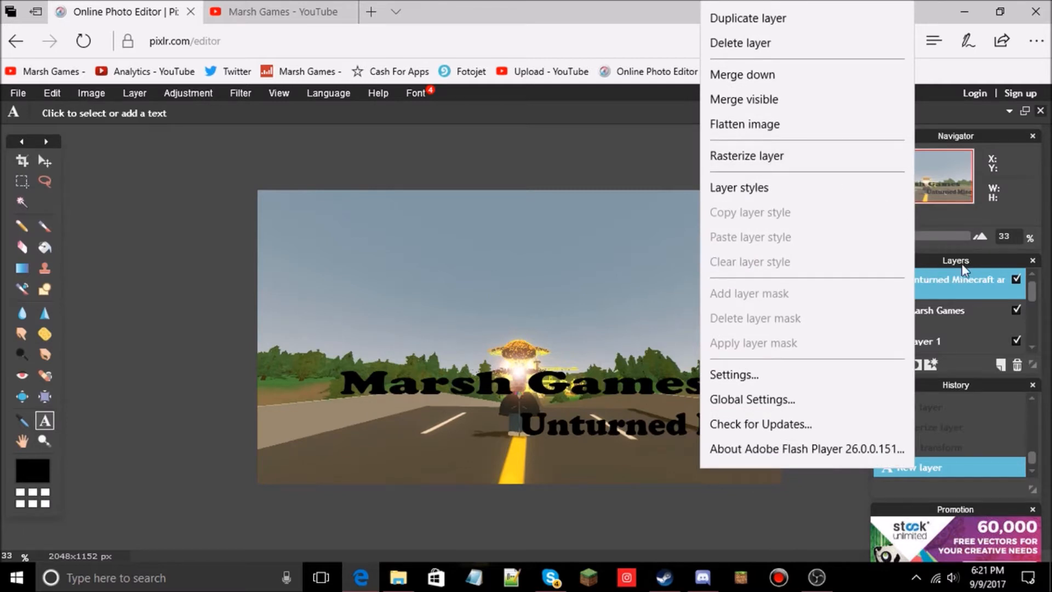
click(862, 157)
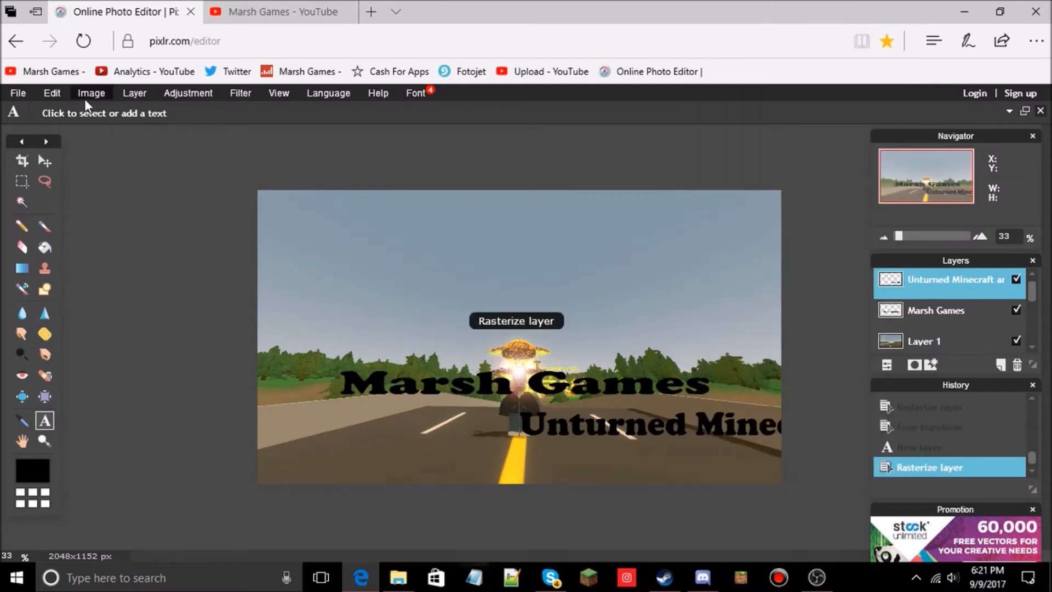
click(62, 94)
click(82, 211)
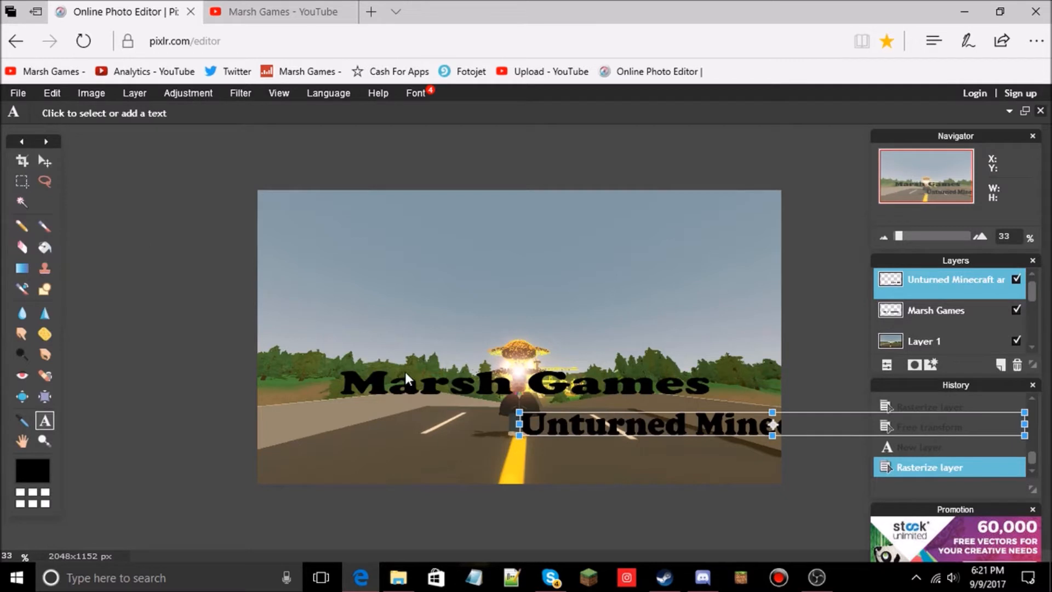
drag(557, 427, 308, 418)
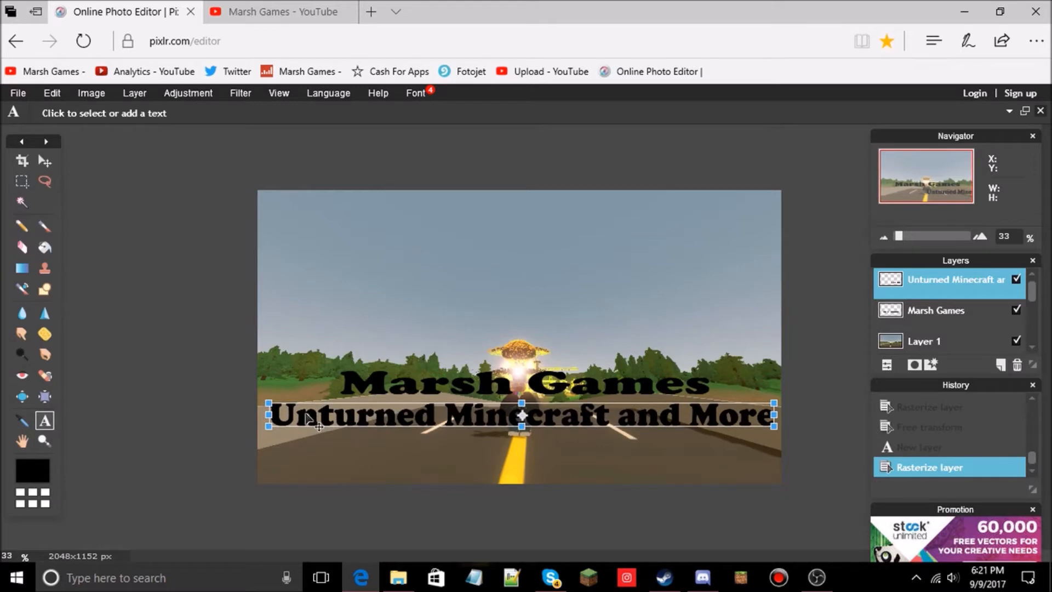
click(220, 429)
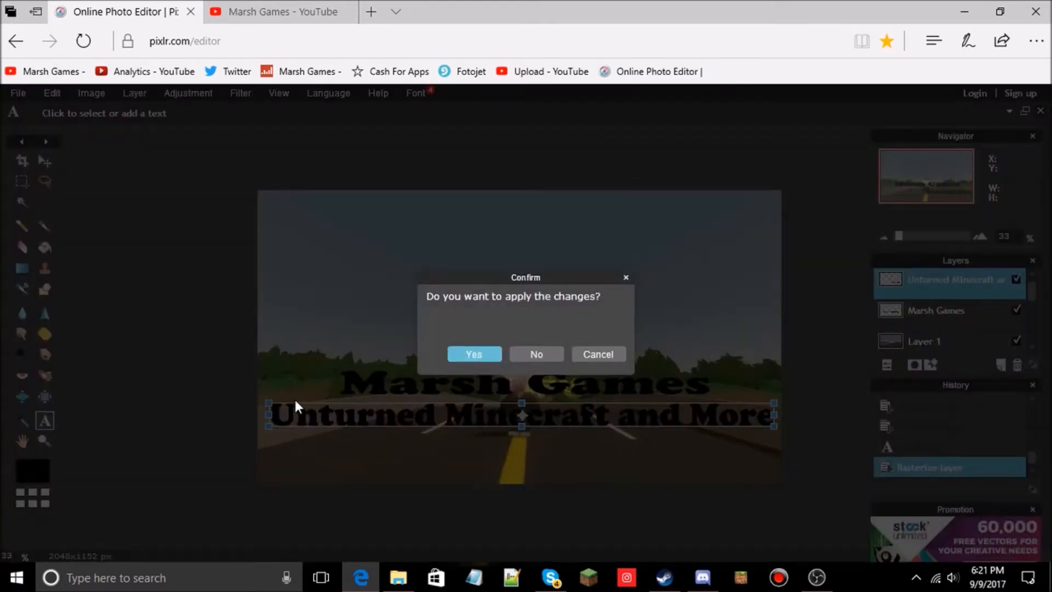
click(468, 358)
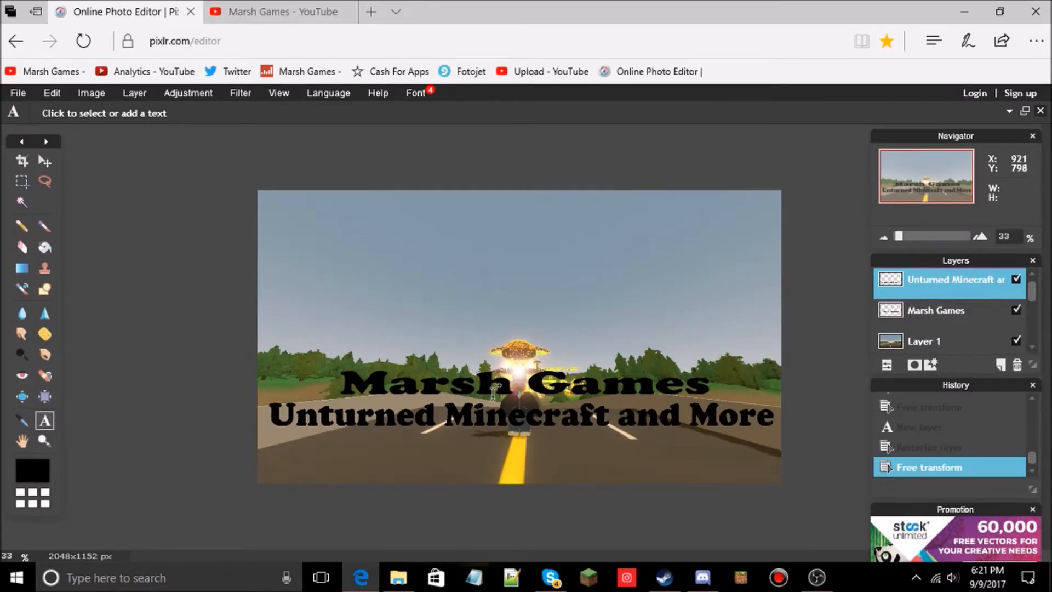
Review the existing channel art on the Marsh Games YouTube page, and return to the Pixlr editor.
click(251, 6)
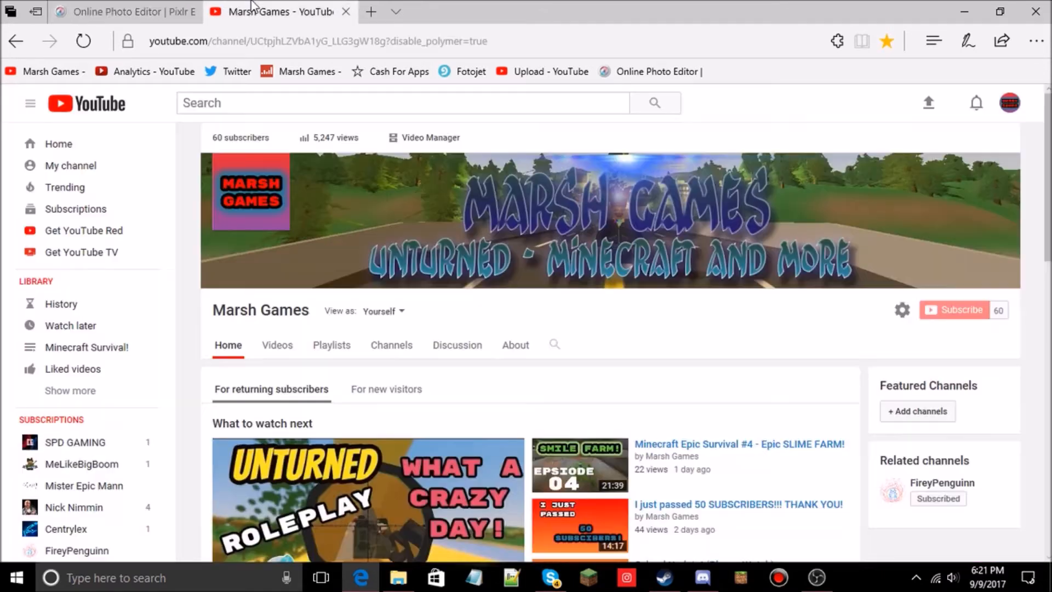
scroll(459, 274, down, 4)
scroll(459, 274, up, 4)
click(126, 11)
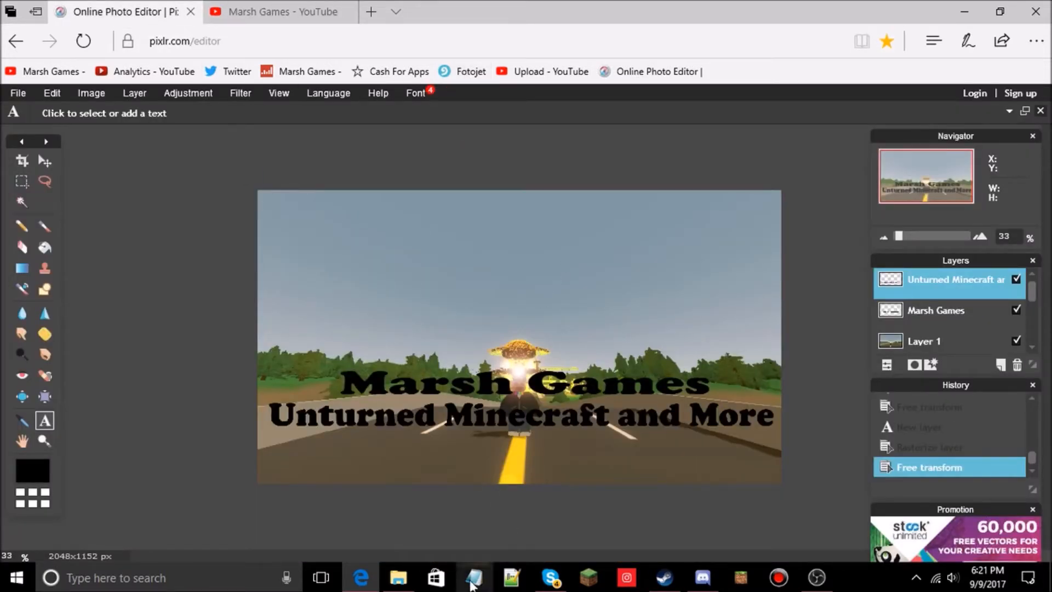
View discord.png from the Intro and Outro folder as a style reference, and put the image and folder away.
click(398, 577)
double_click(921, 189)
double_click(625, 173)
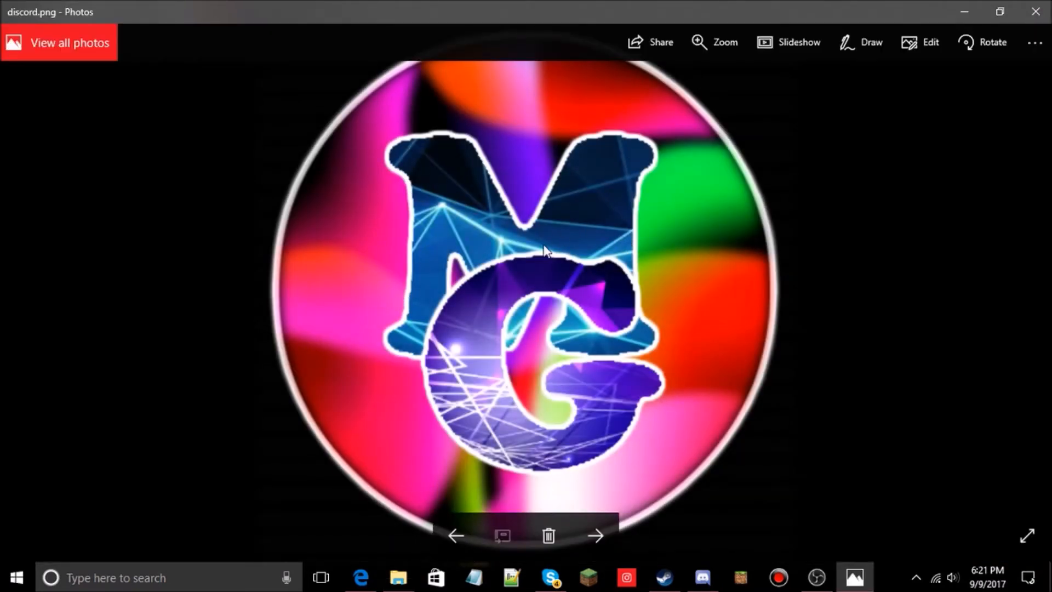
click(1036, 11)
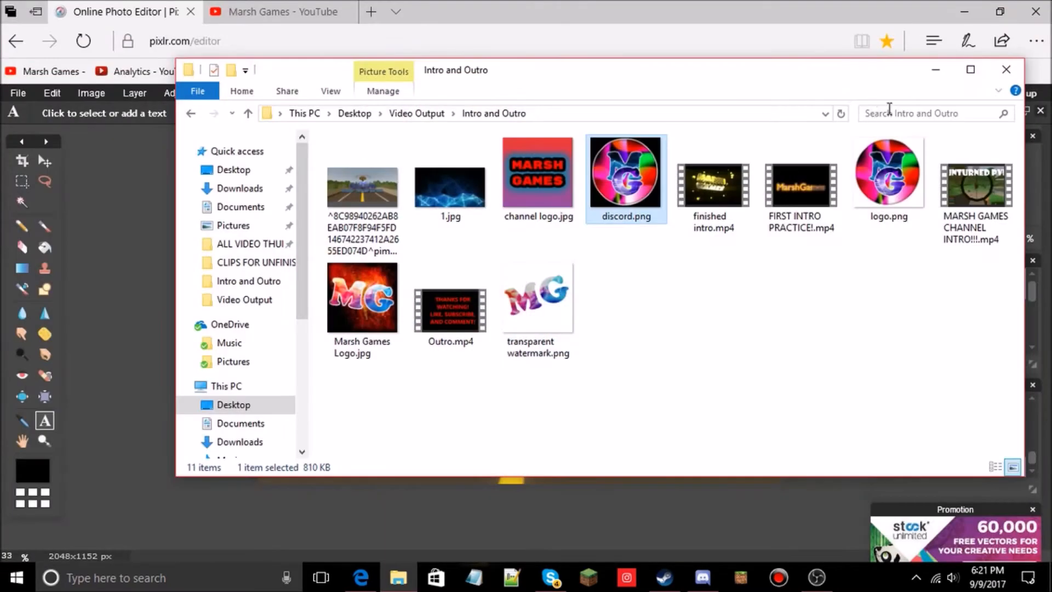
click(938, 71)
Search Bing Images for "polygon background" in a new browser tab and browse the results.
click(372, 11)
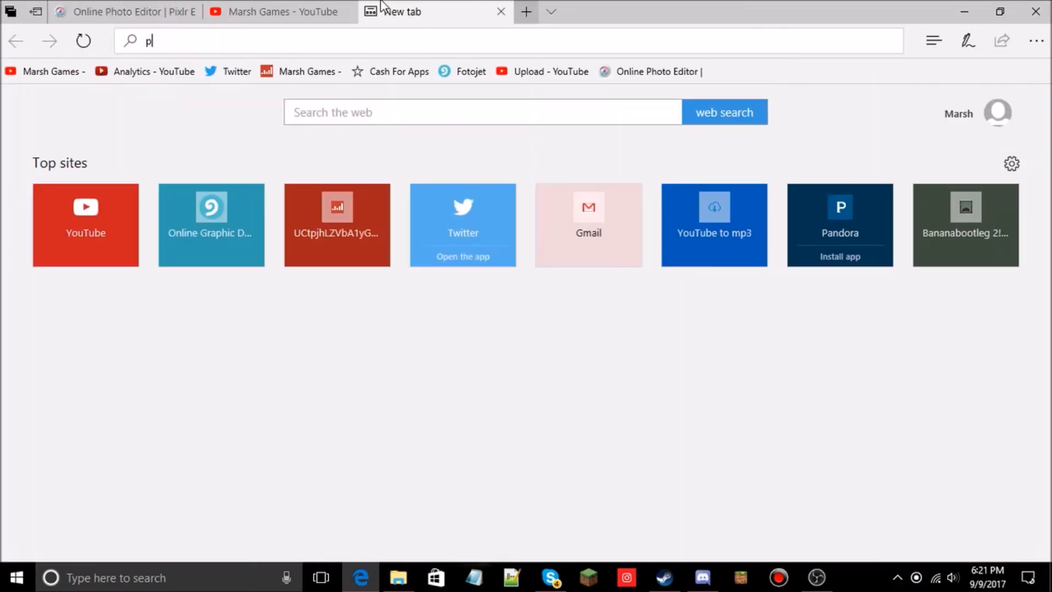
text(poly)
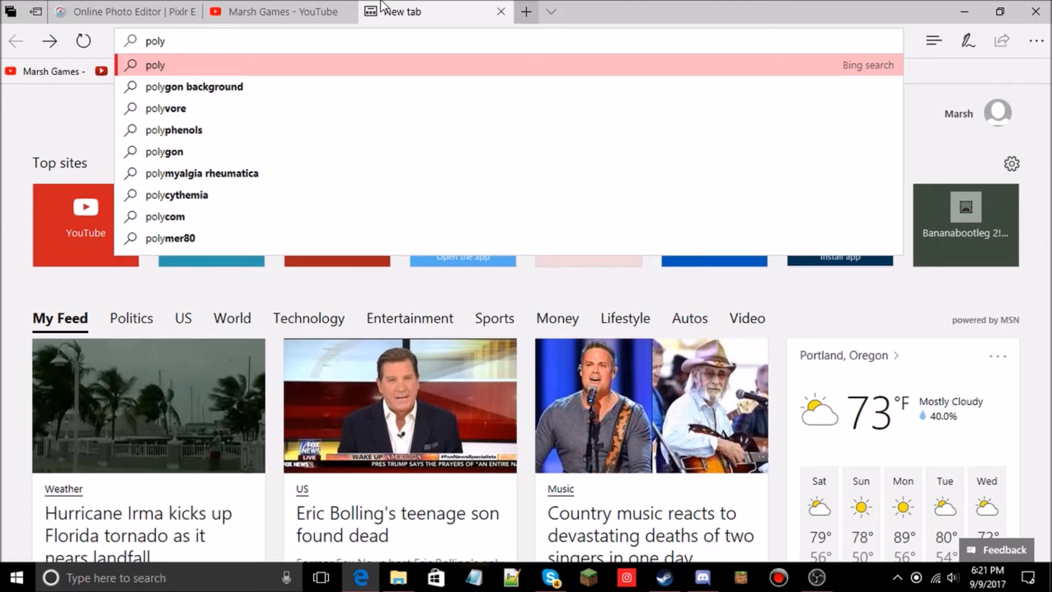
click(279, 87)
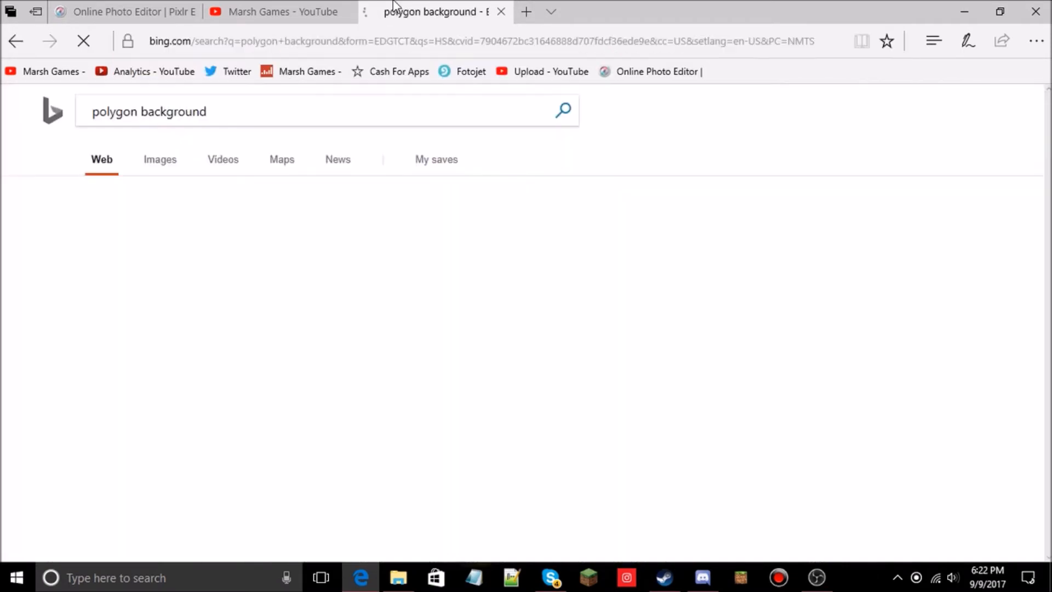
click(160, 159)
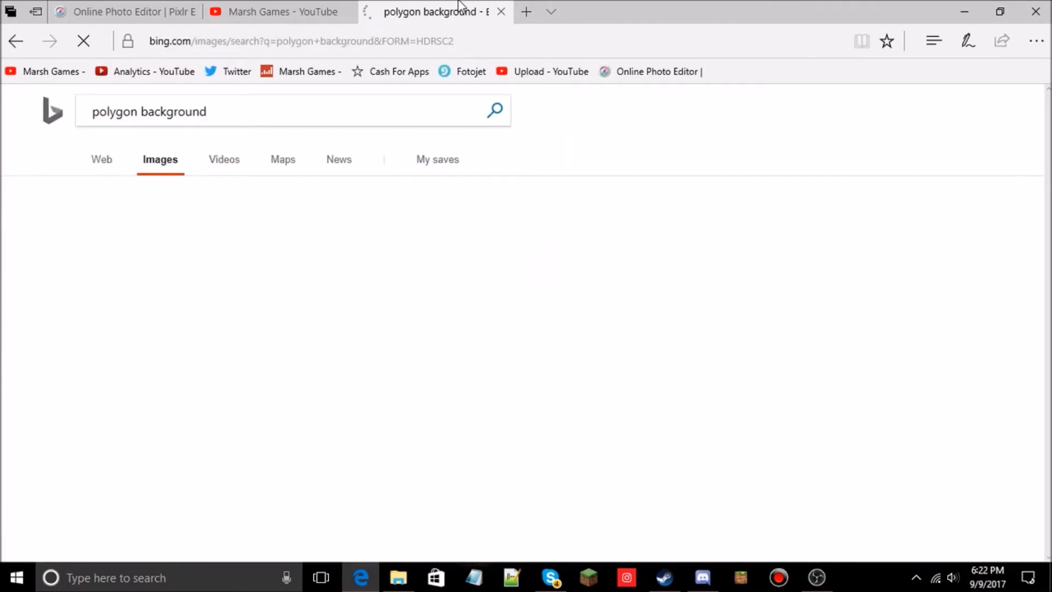
scroll(430, 349, down, 1)
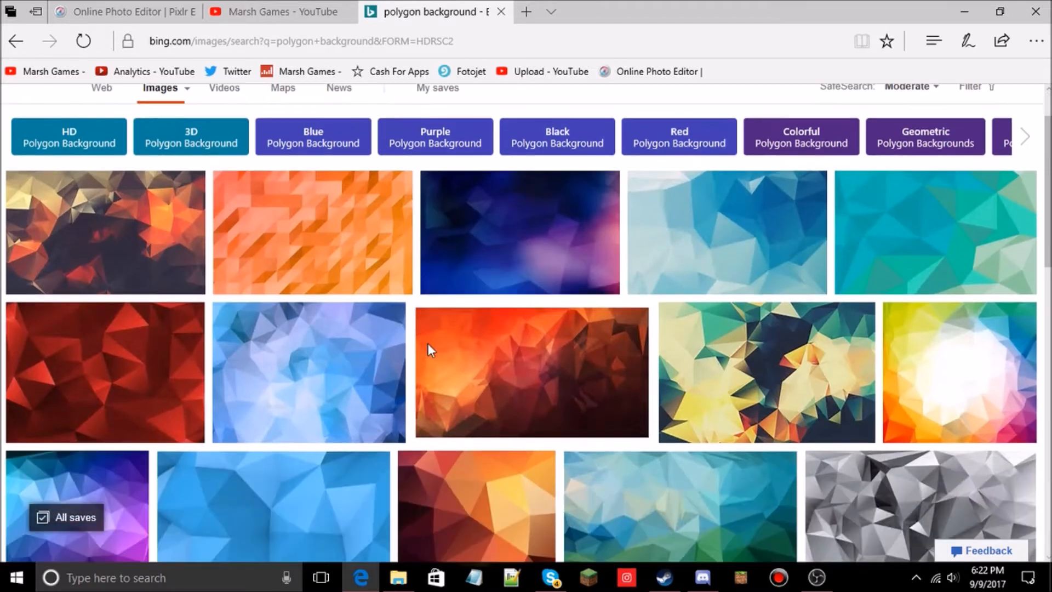
scroll(428, 343, down, 2)
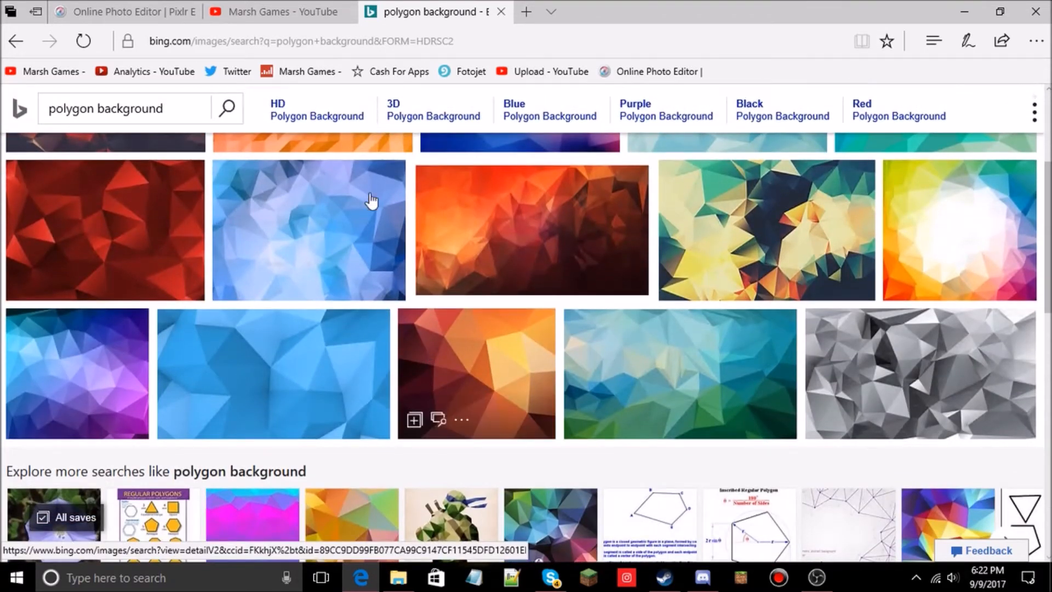
Reorder the browser tabs so Pixlr follows the YouTube channel, and return to the polygon background results.
click(244, 11)
click(153, 11)
drag(196, 7, 285, 10)
click(433, 11)
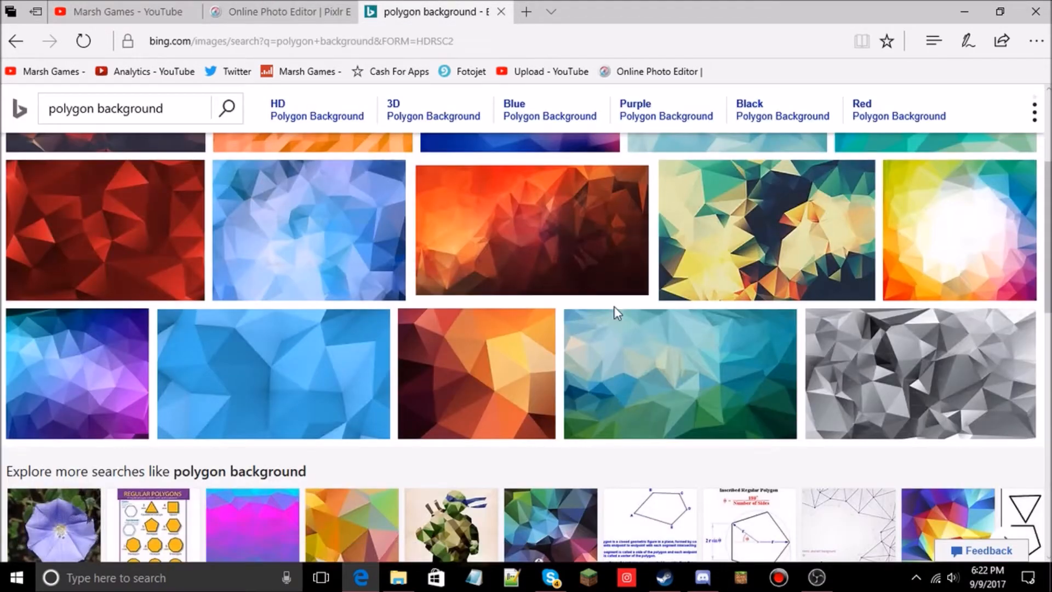
Save the blue, purple and black polygon image as polygon-4.jpg in the Video Output folder, and close the search tab.
scroll(672, 340, down, 5)
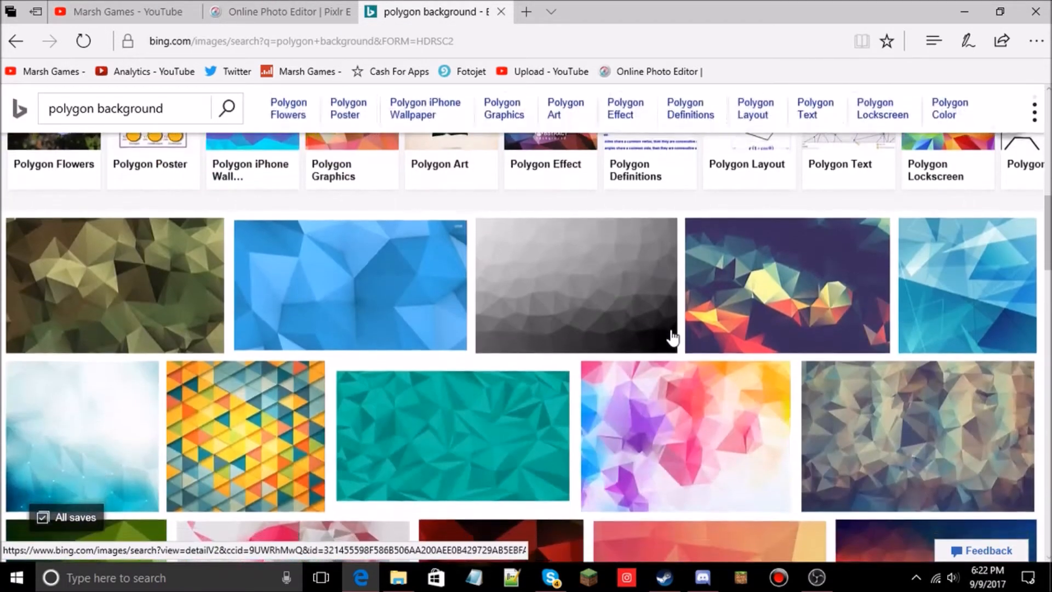
click(673, 338)
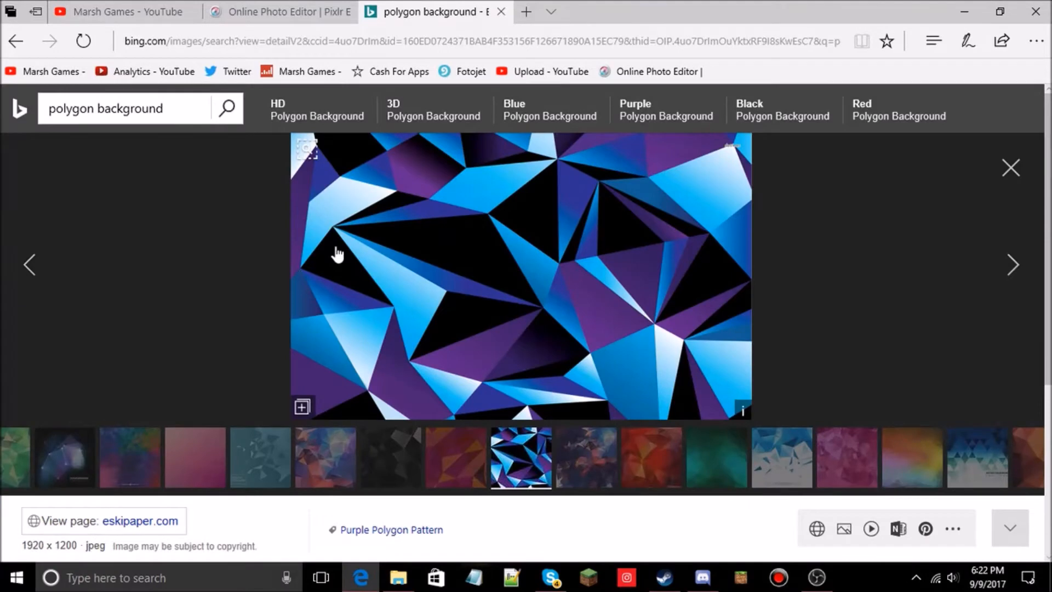
right_click(596, 265)
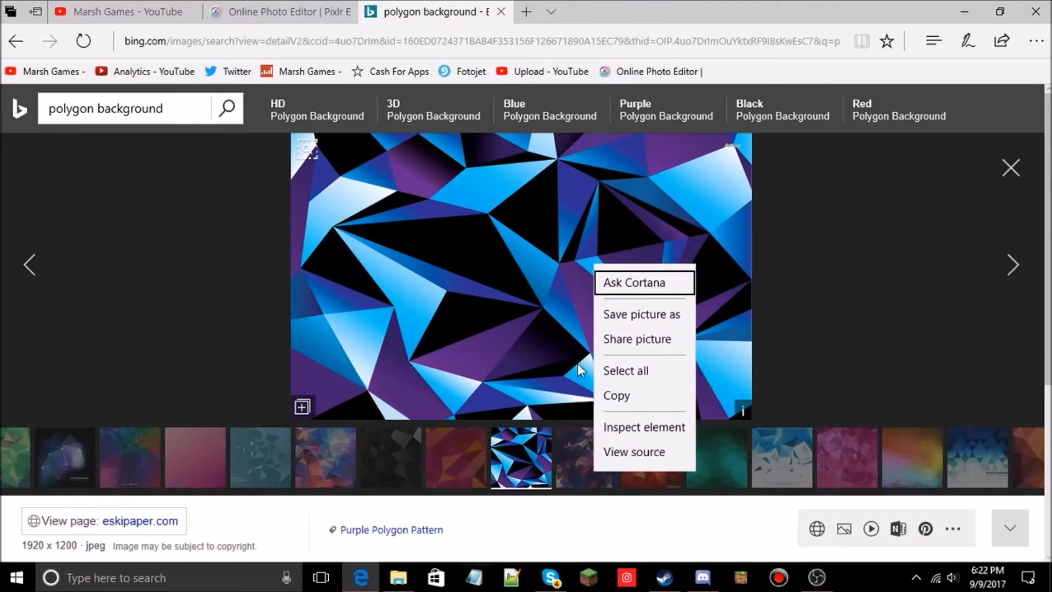
click(629, 317)
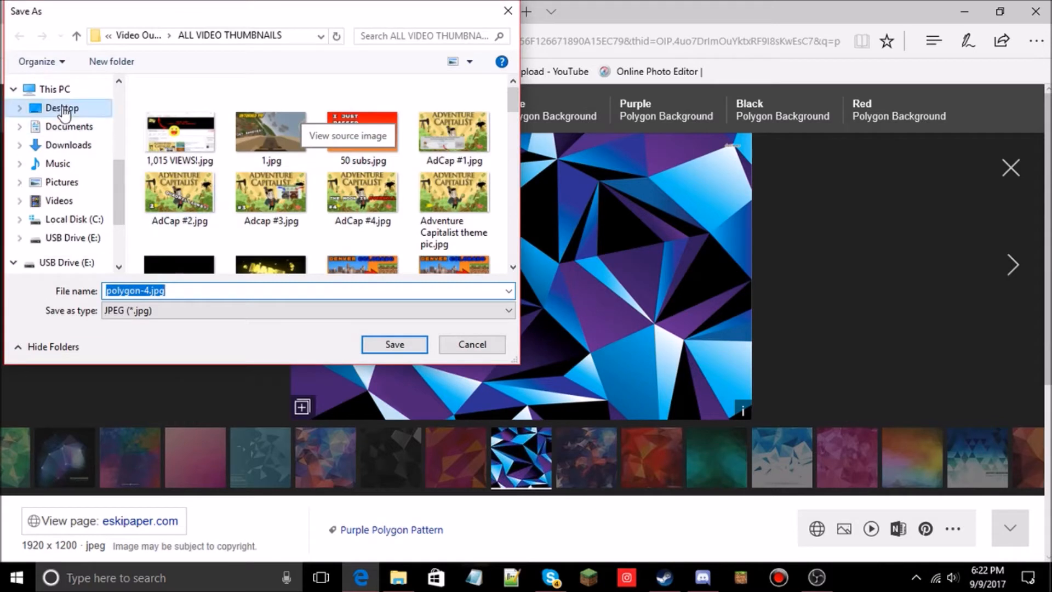
scroll(62, 114, up, 3)
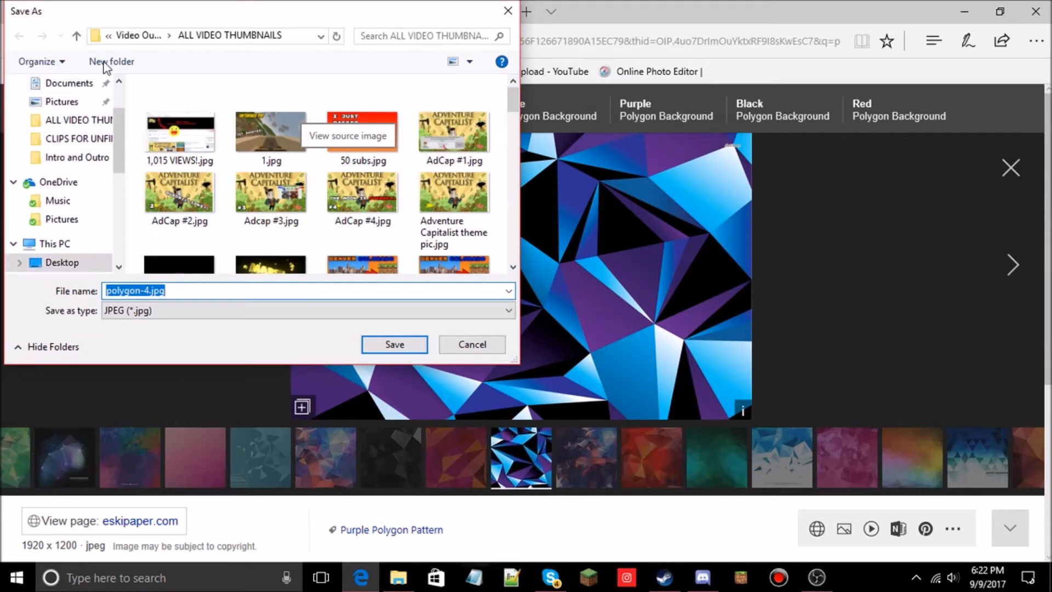
click(140, 35)
click(375, 342)
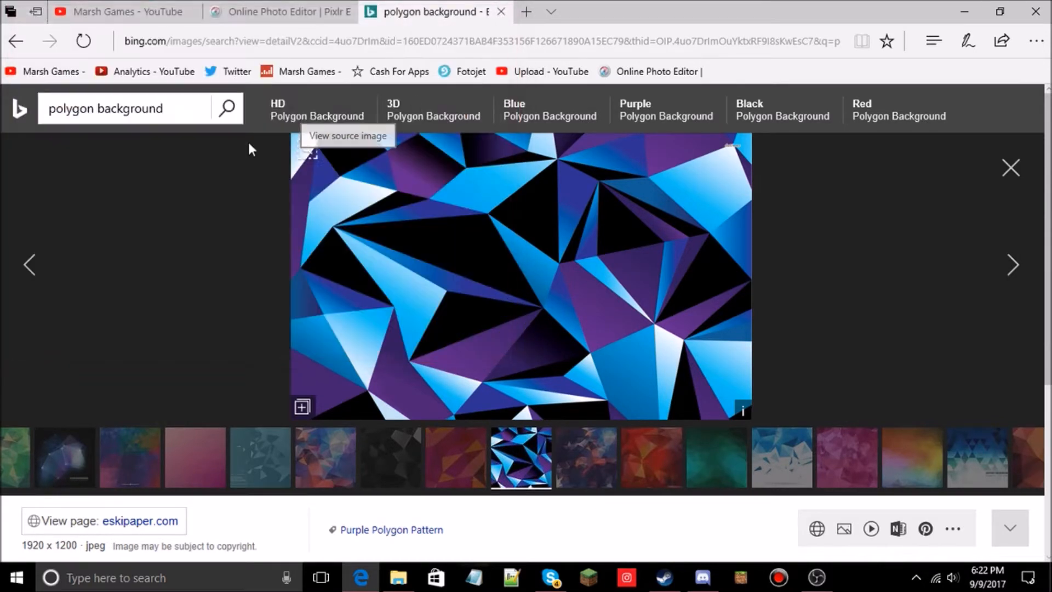
click(501, 12)
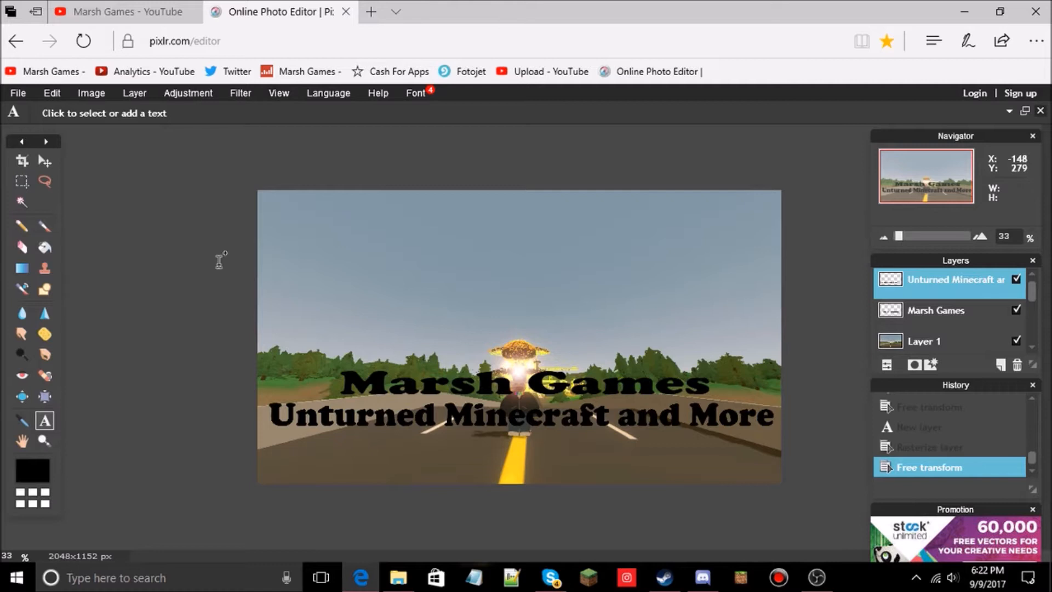
Add 1.jpg from the ALL VIDEO THUMBNAILS folder as a new image layer, and dismiss the empty text box.
click(122, 90)
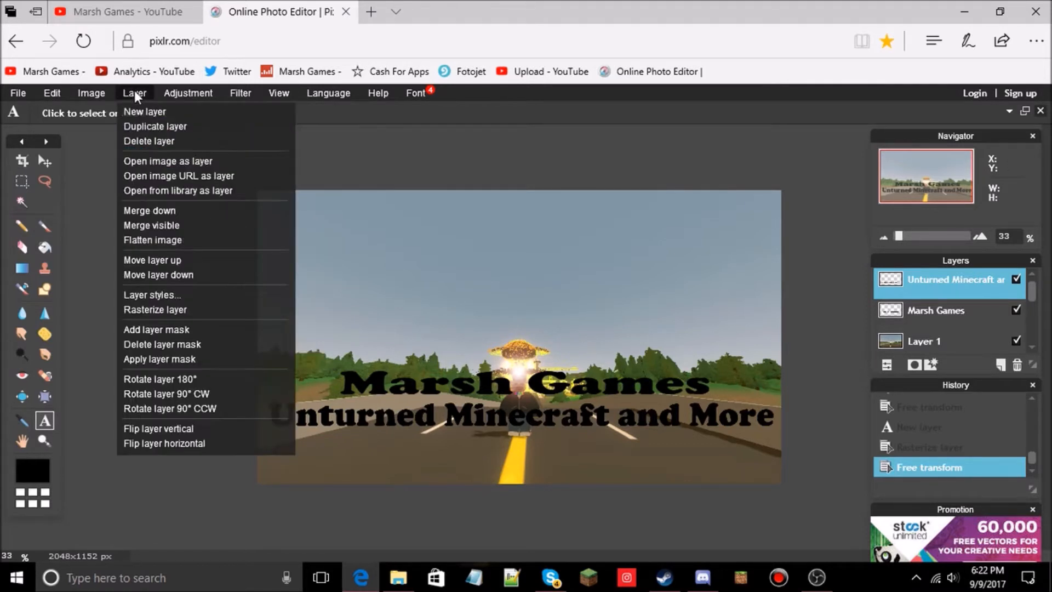
click(145, 157)
scroll(162, 259, down, 2)
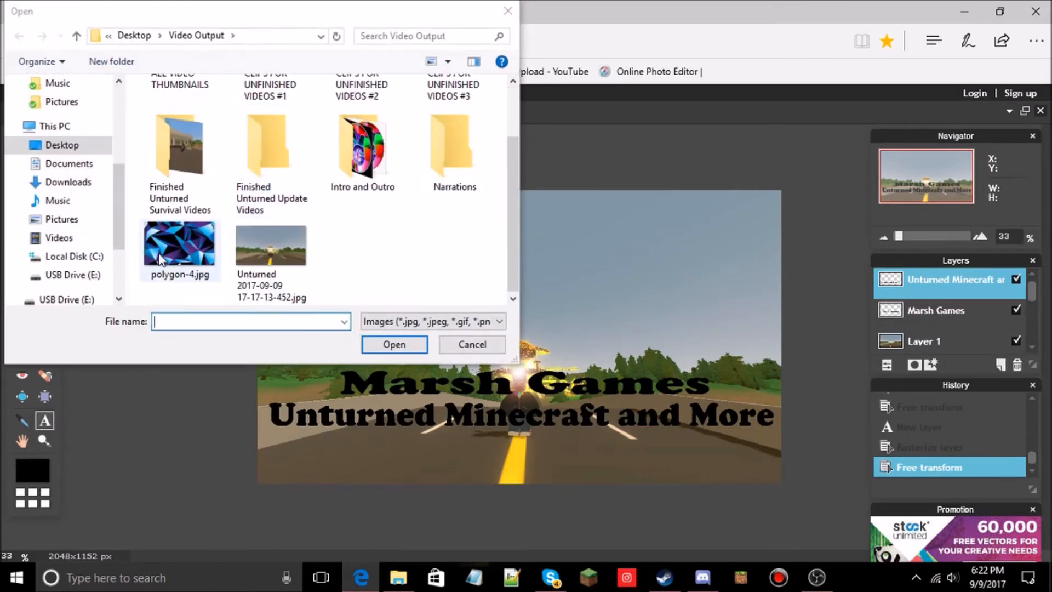
click(192, 243)
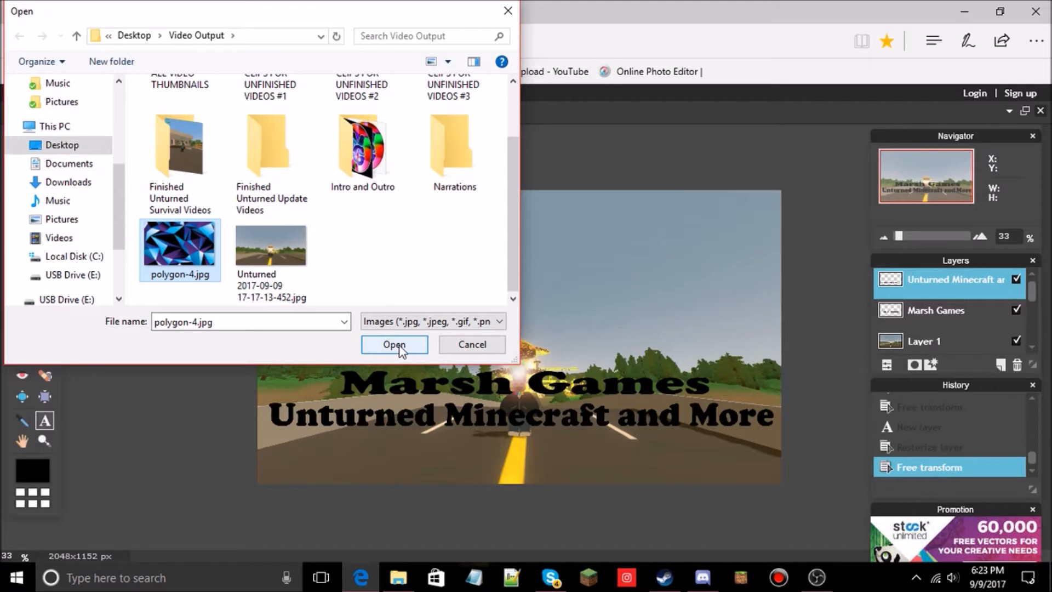
scroll(230, 176, up, 2)
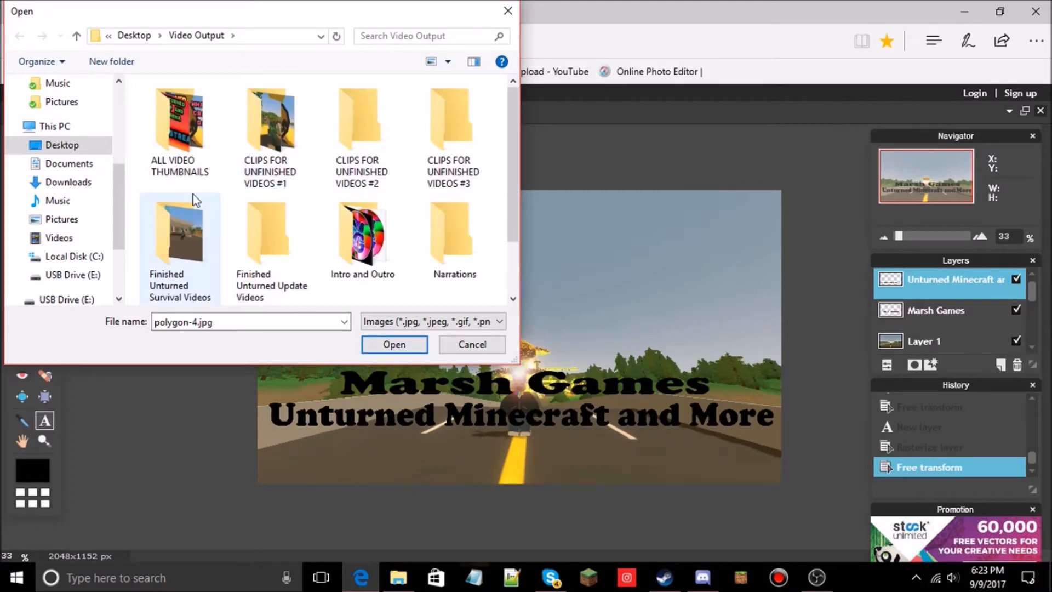
double_click(197, 155)
click(274, 110)
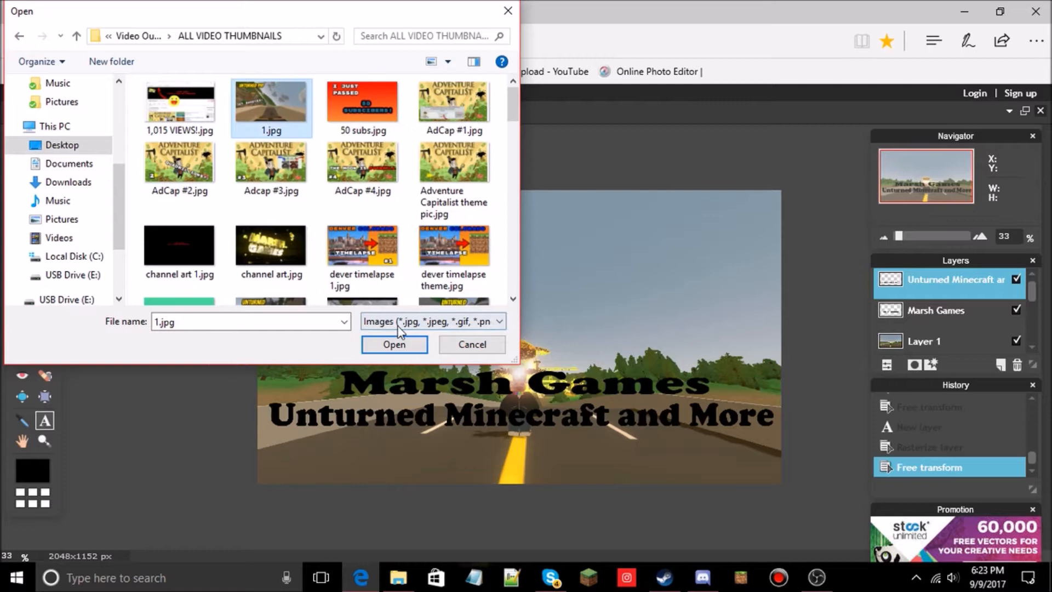
click(395, 344)
click(466, 326)
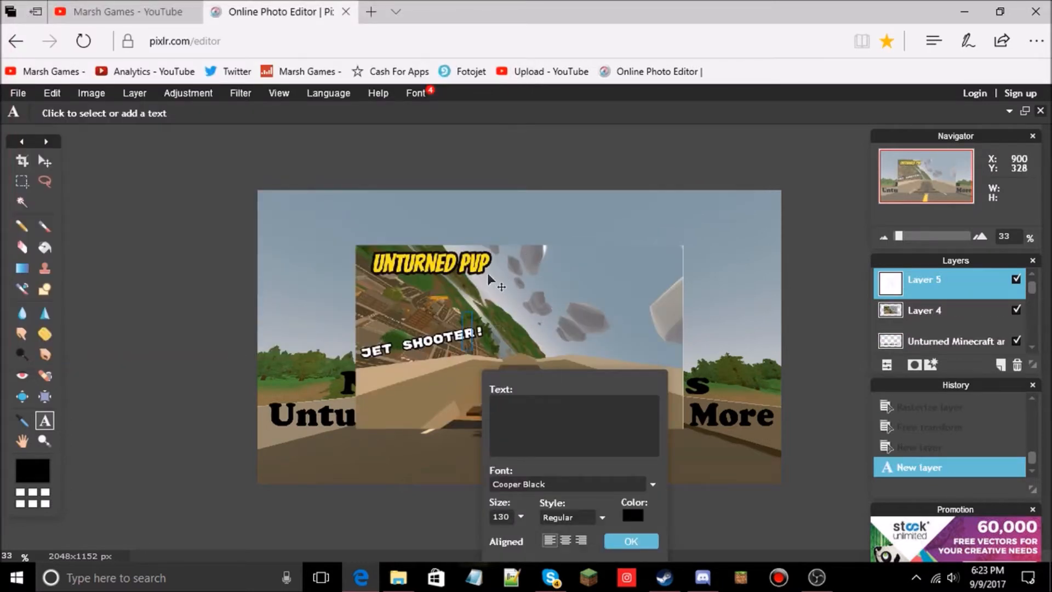
click(631, 541)
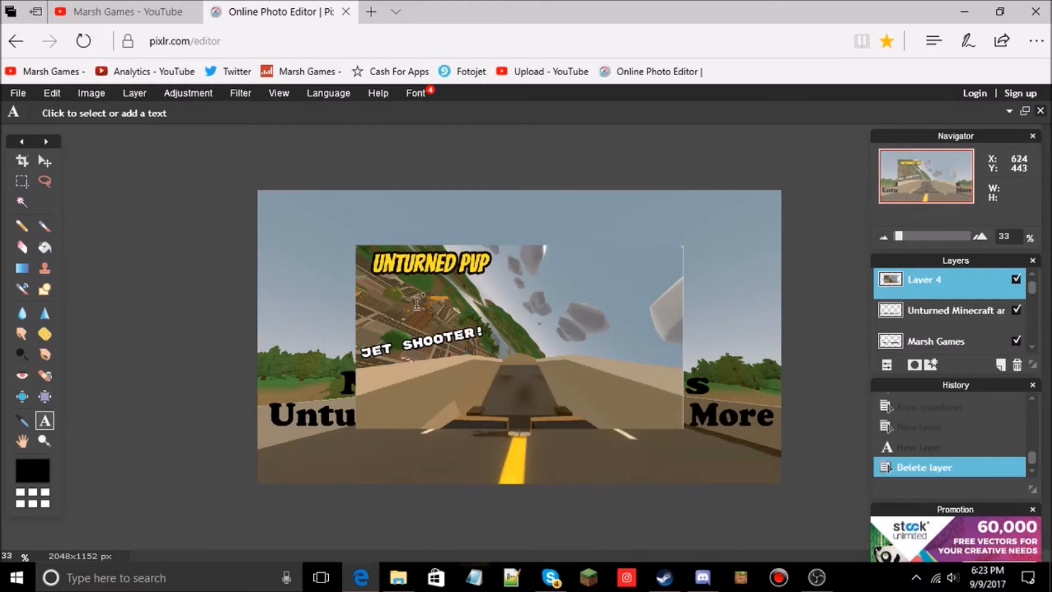
Try moving the inserted thumbnail image lower and stretching it wider with Free transform.
click(53, 93)
click(106, 214)
drag(476, 308, 460, 333)
mouse_move(668, 363)
mouse_down()
mouse_move(726, 363)
mouse_move(686, 367)
mouse_up()
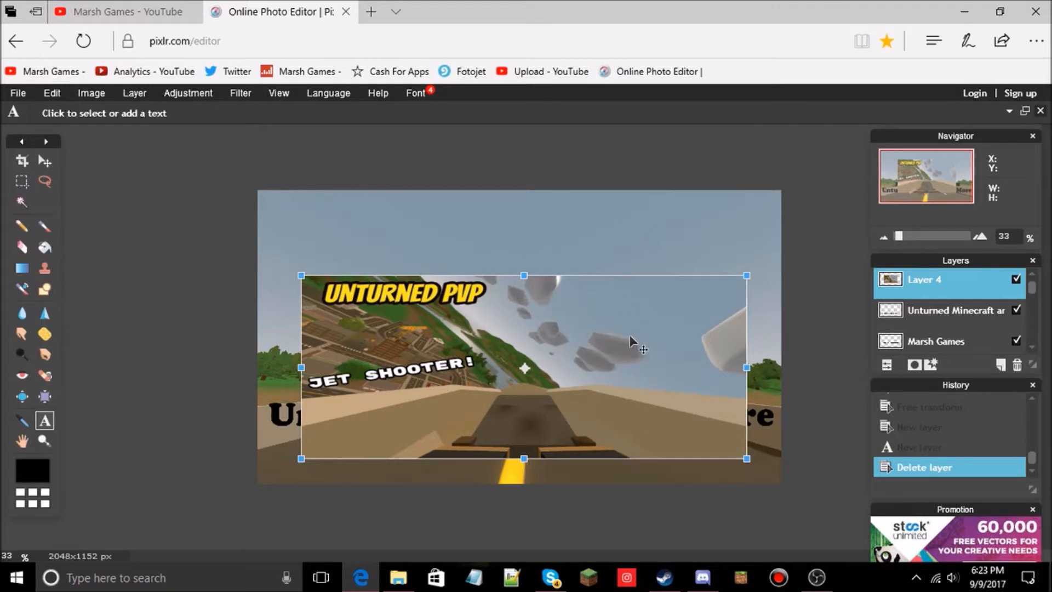
click(906, 278)
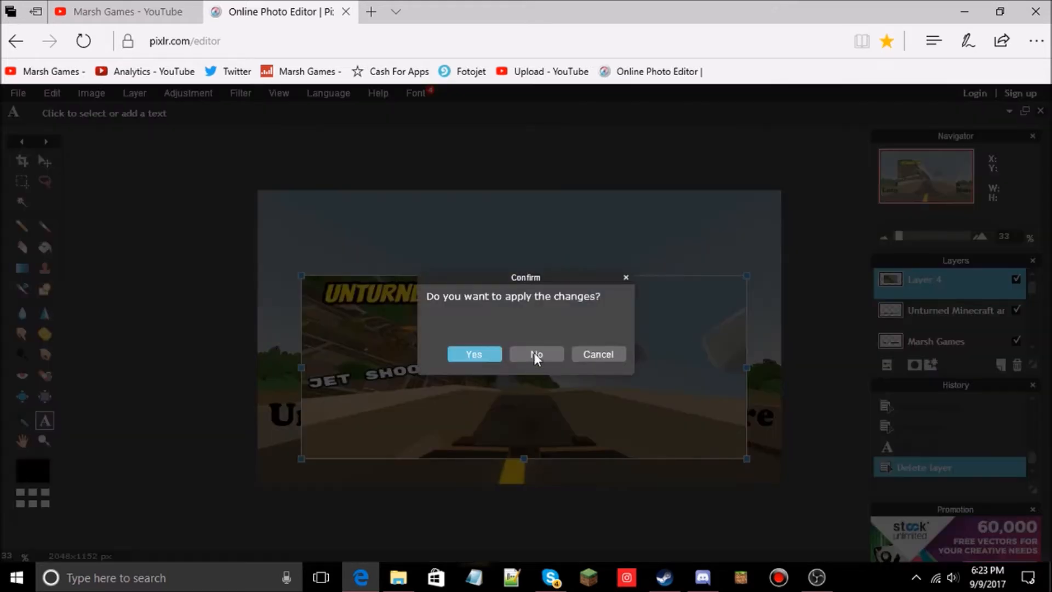
click(598, 354)
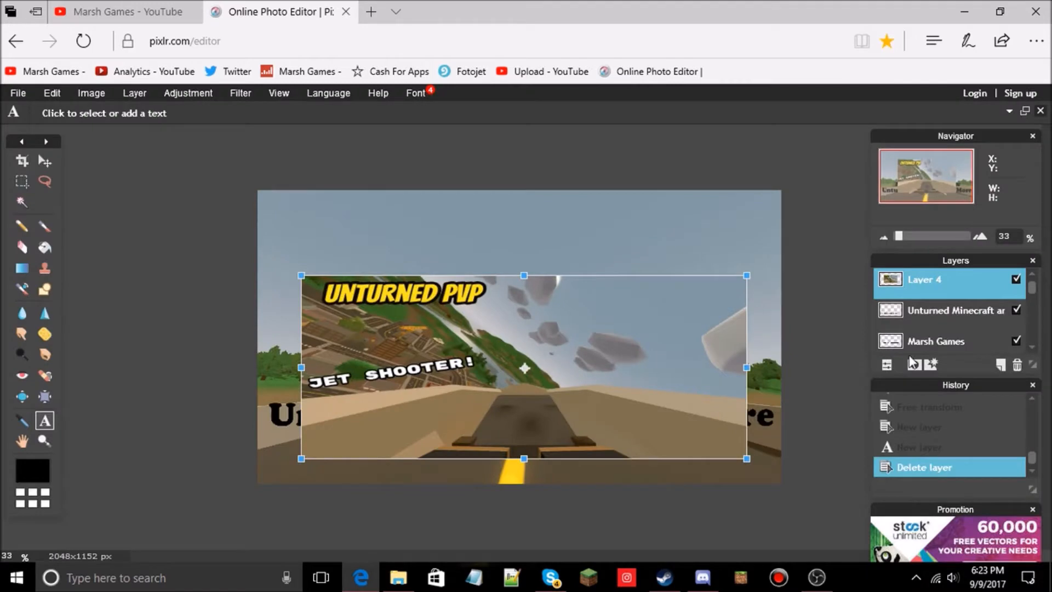
right_click(936, 293)
click(917, 279)
right_click(918, 278)
click(918, 278)
click(926, 275)
click(597, 354)
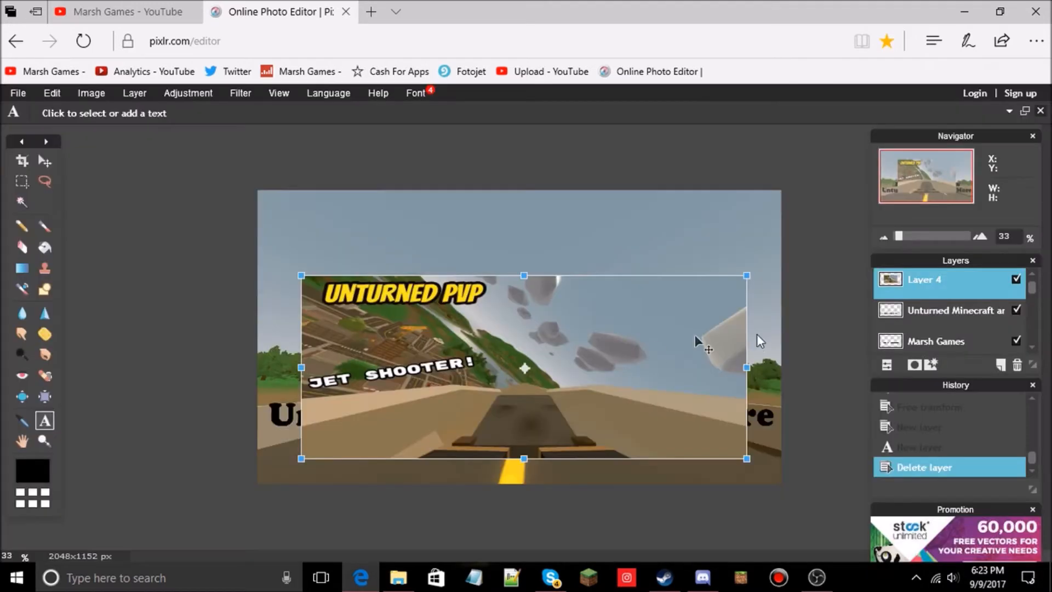
Discard the thumbnail image's transform changes and delete its layer.
click(808, 334)
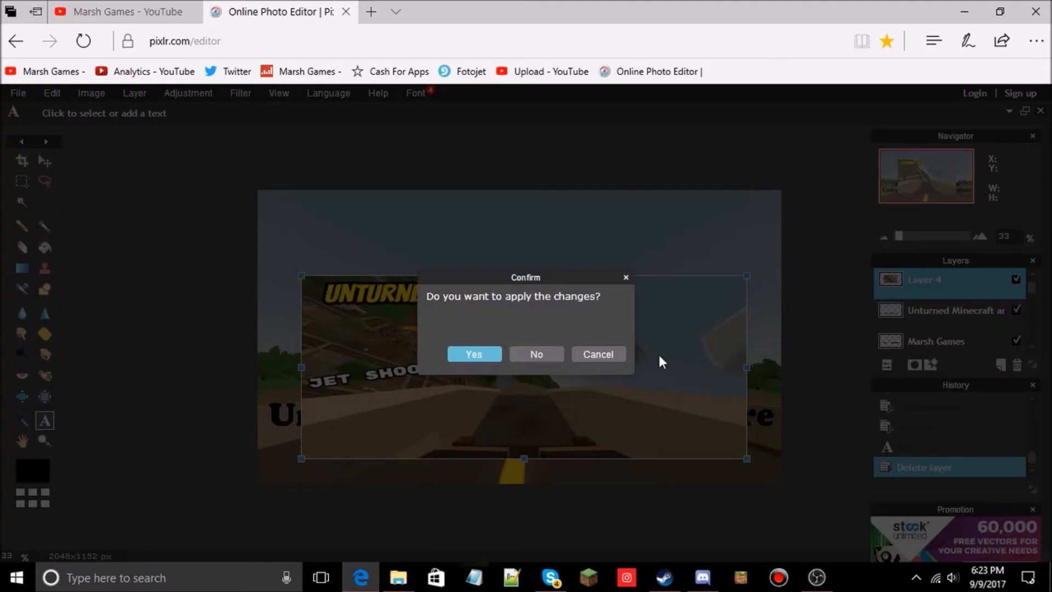
click(535, 354)
right_click(915, 275)
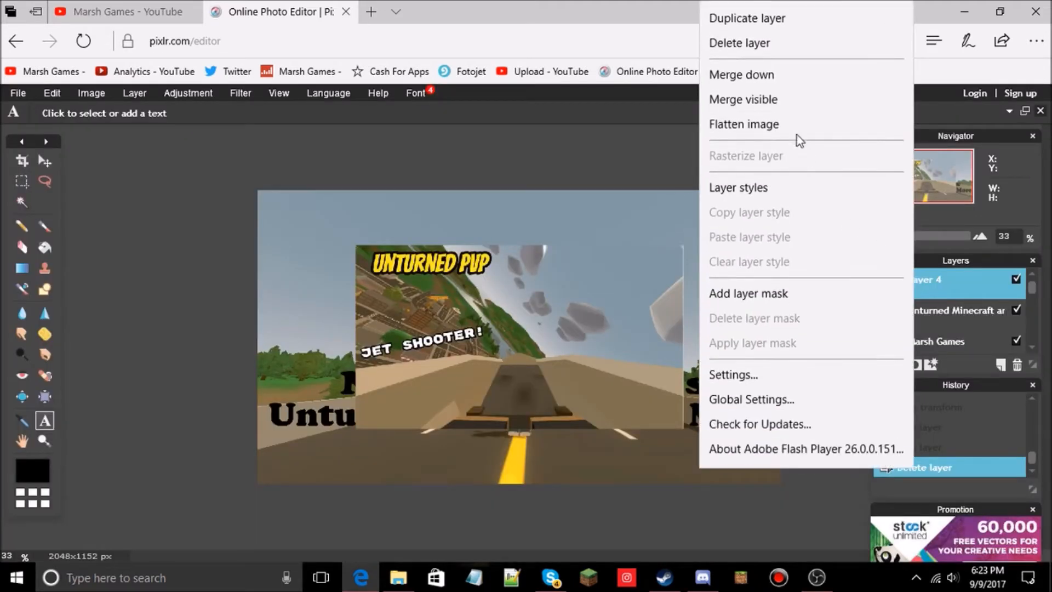
click(776, 43)
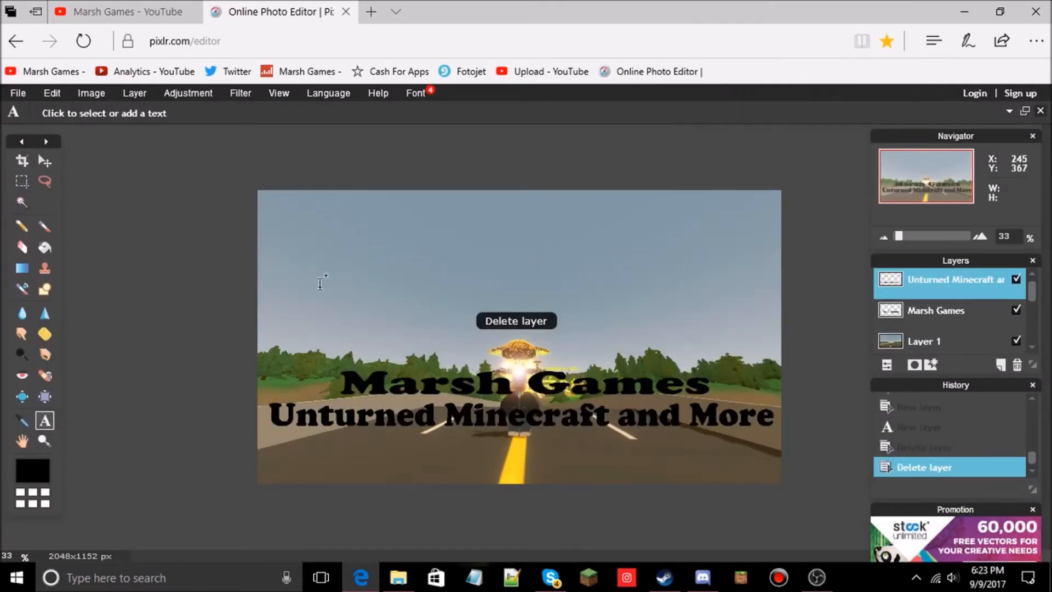
Add polygon-4.jpg from the Video Output folder as a layer, try it below the subtitle layer, and return it to the top of the stack.
click(78, 93)
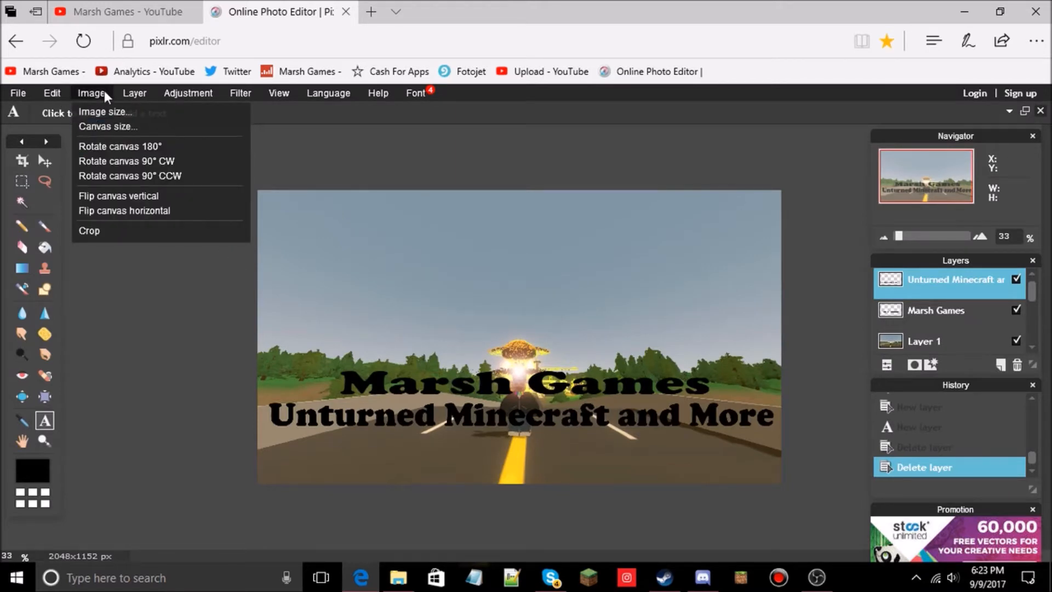
click(133, 94)
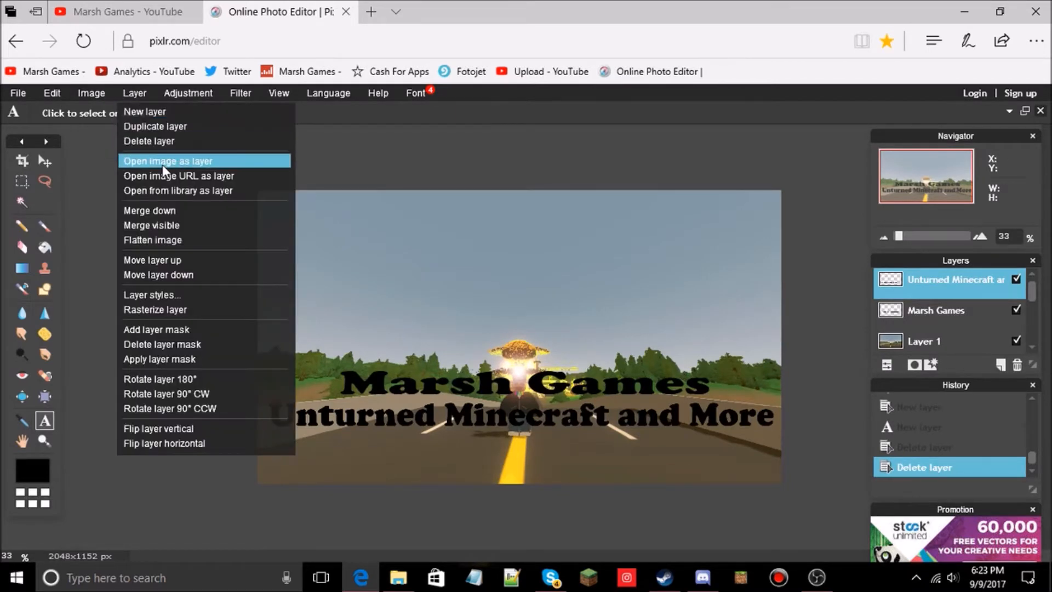
click(162, 164)
scroll(262, 193, down, 2)
scroll(71, 106, up, 2)
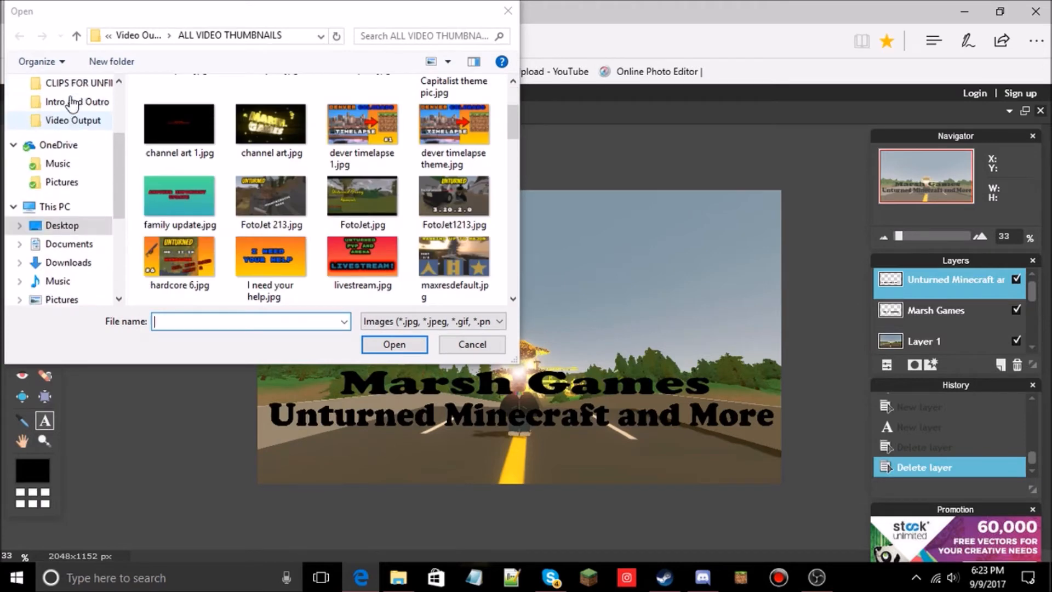
click(132, 36)
click(180, 247)
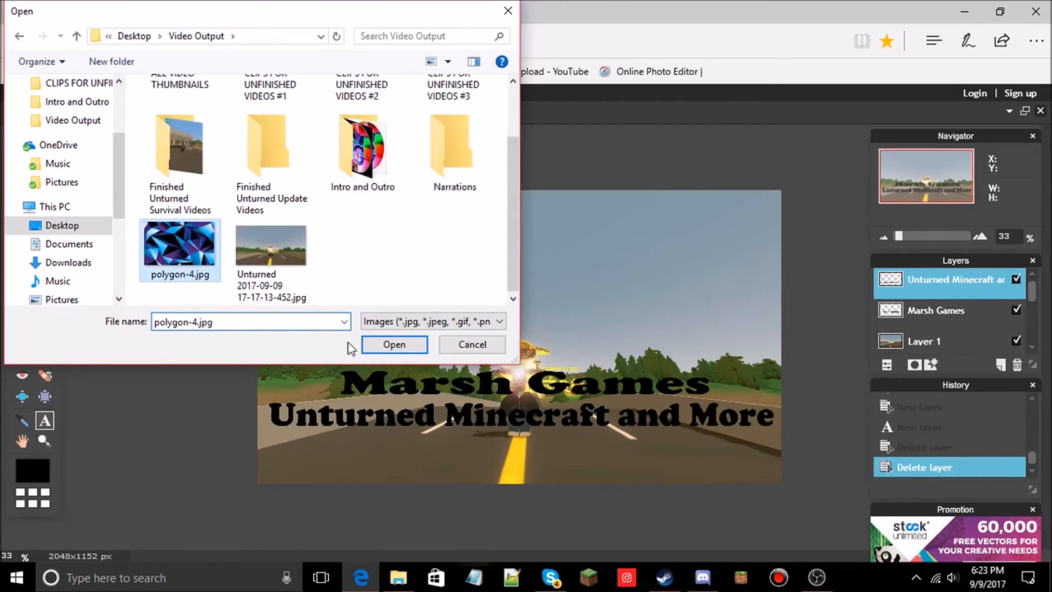
click(395, 349)
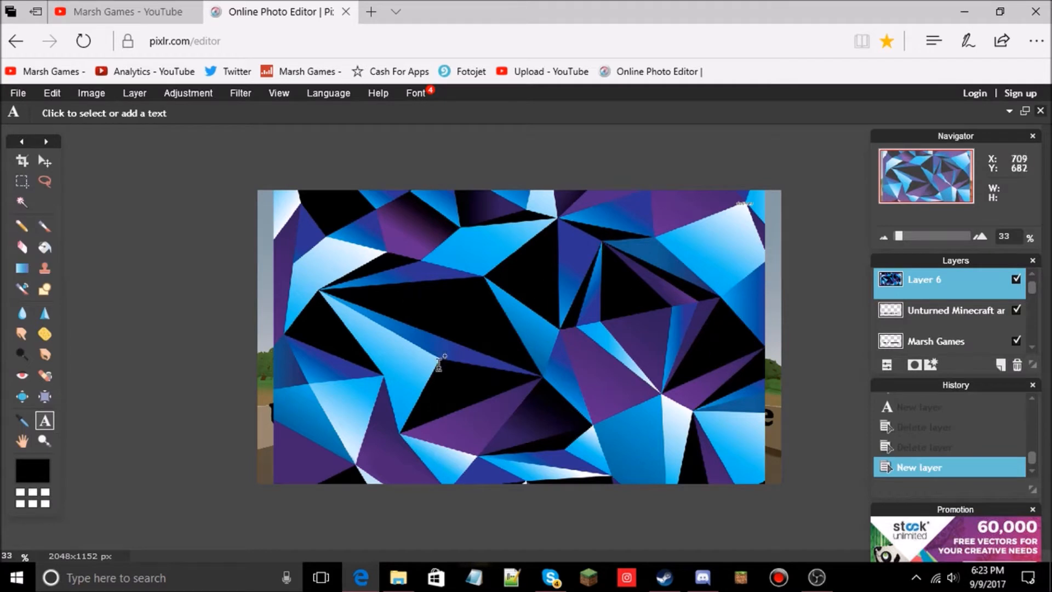
drag(926, 289, 922, 321)
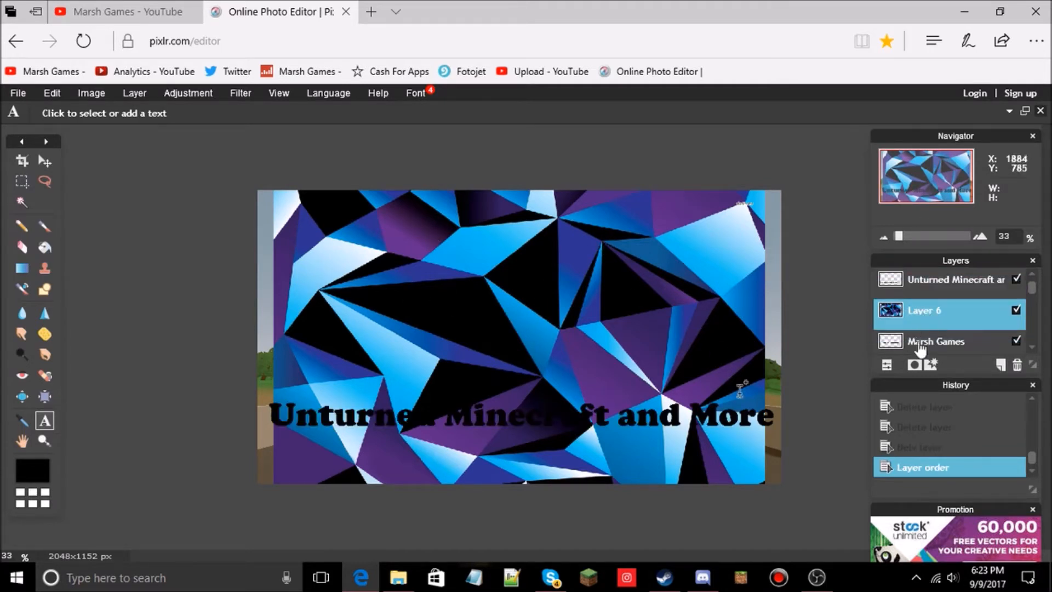
drag(930, 324, 924, 260)
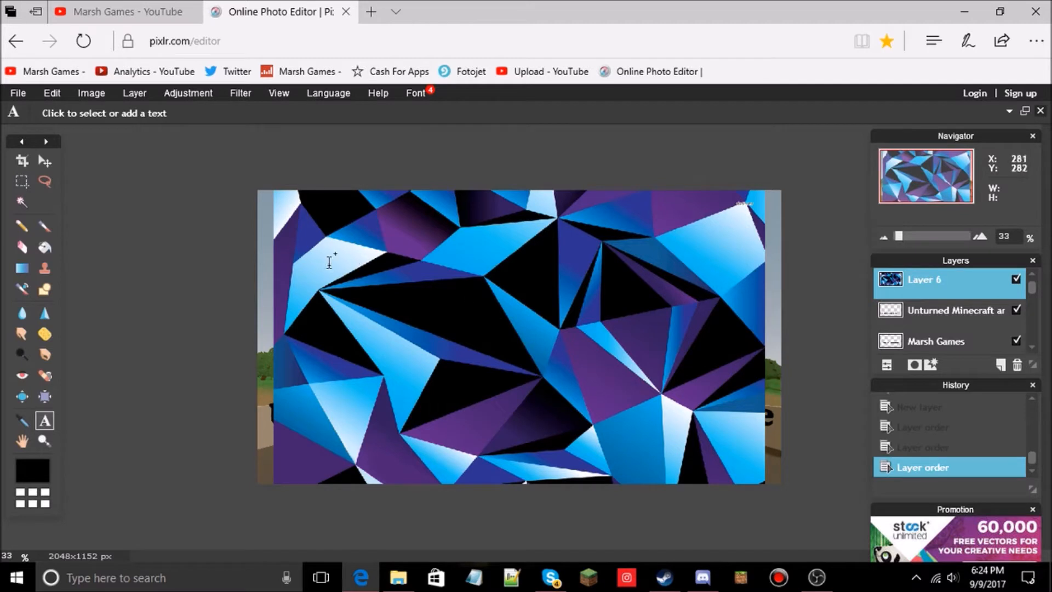
Select all the letters of the Marsh Games title layer with the Wand tool.
click(22, 203)
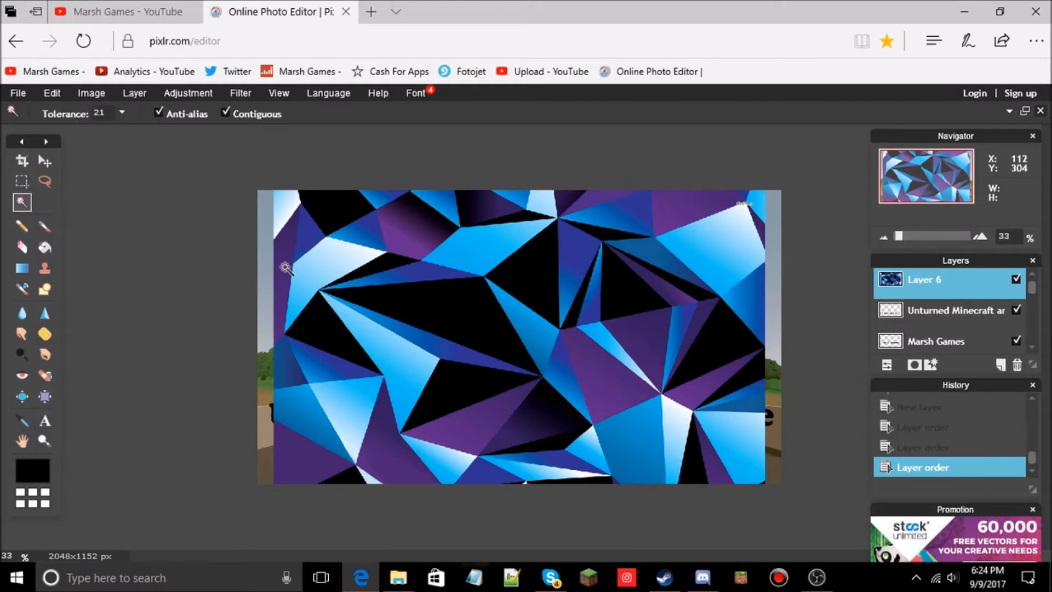
click(928, 344)
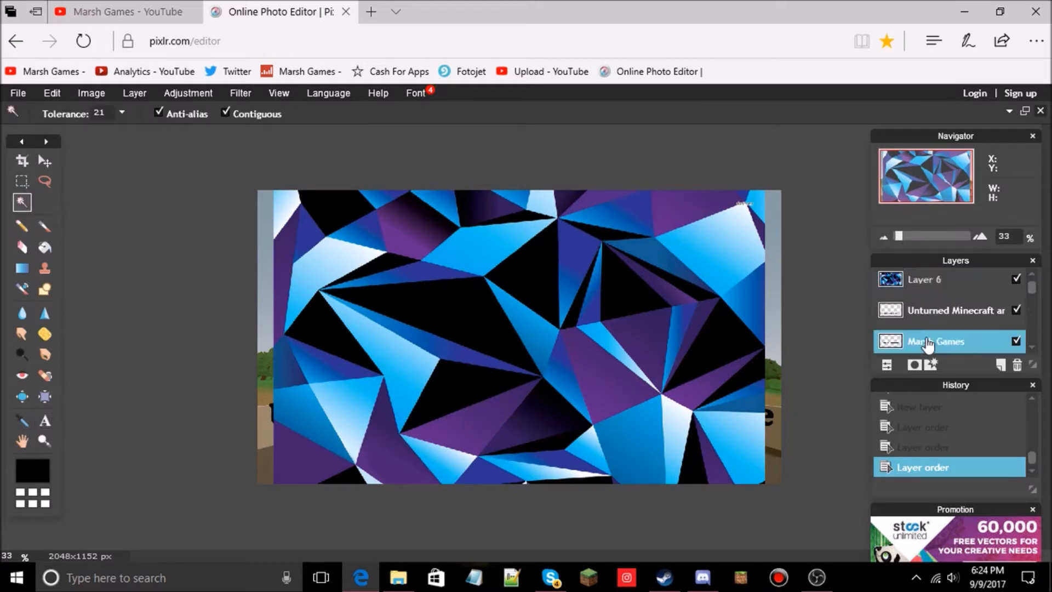
click(418, 340)
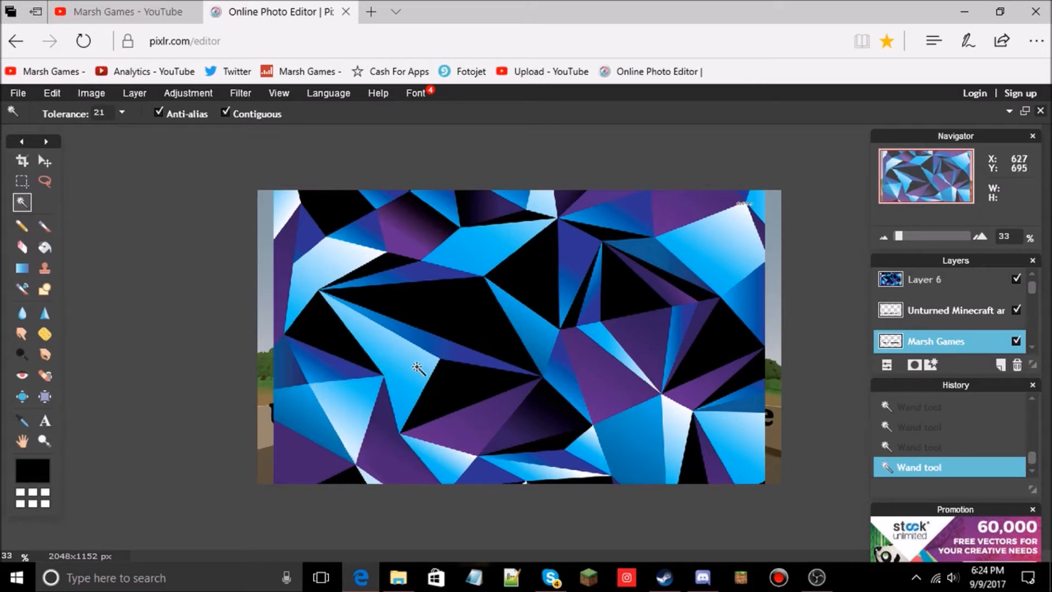
mouse_move(373, 399)
mouse_down()
mouse_move(403, 385)
mouse_move(462, 387)
mouse_move(369, 387)
mouse_move(399, 387)
mouse_move(377, 392)
mouse_up()
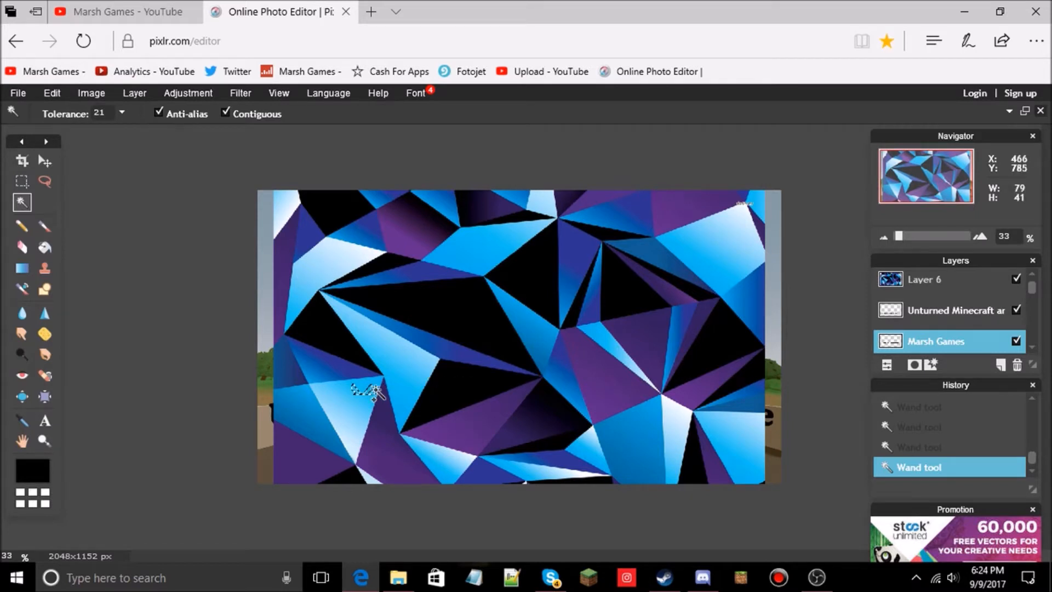
shift+click(397, 388)
shift+click(394, 386)
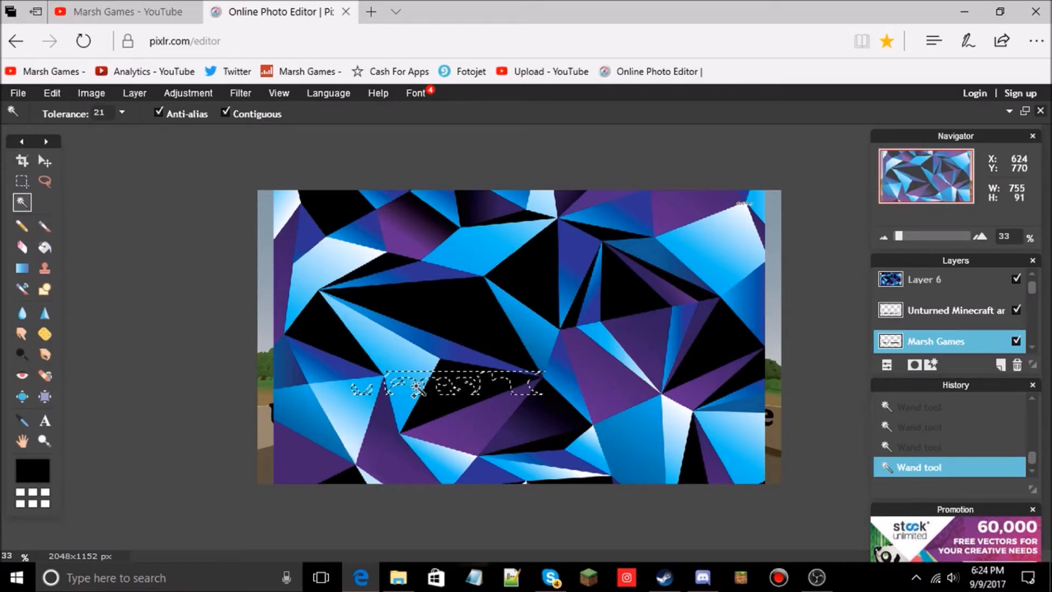
click(397, 385)
click(379, 386)
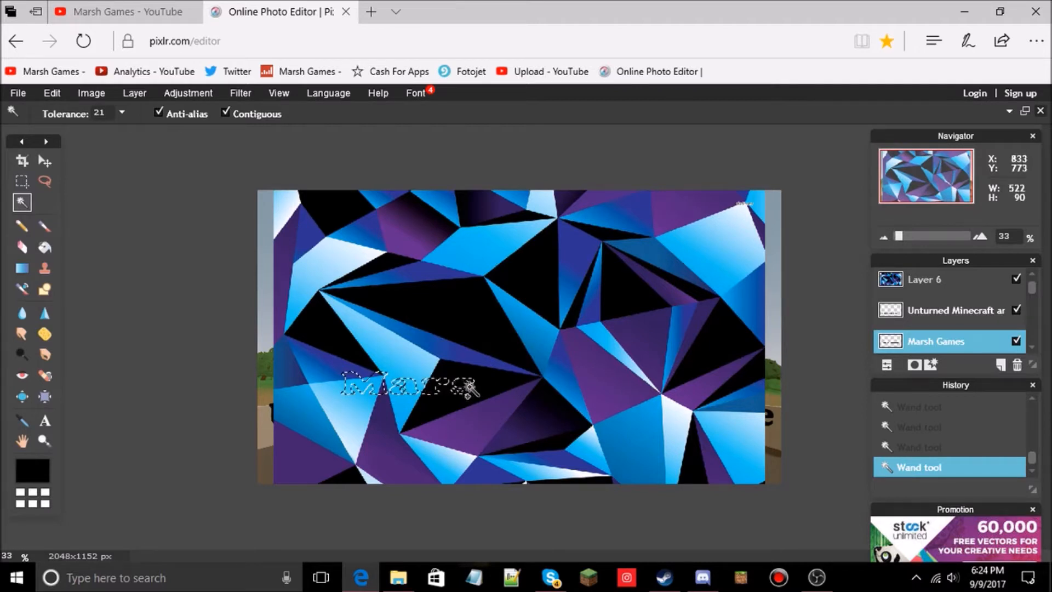
shift+click(496, 382)
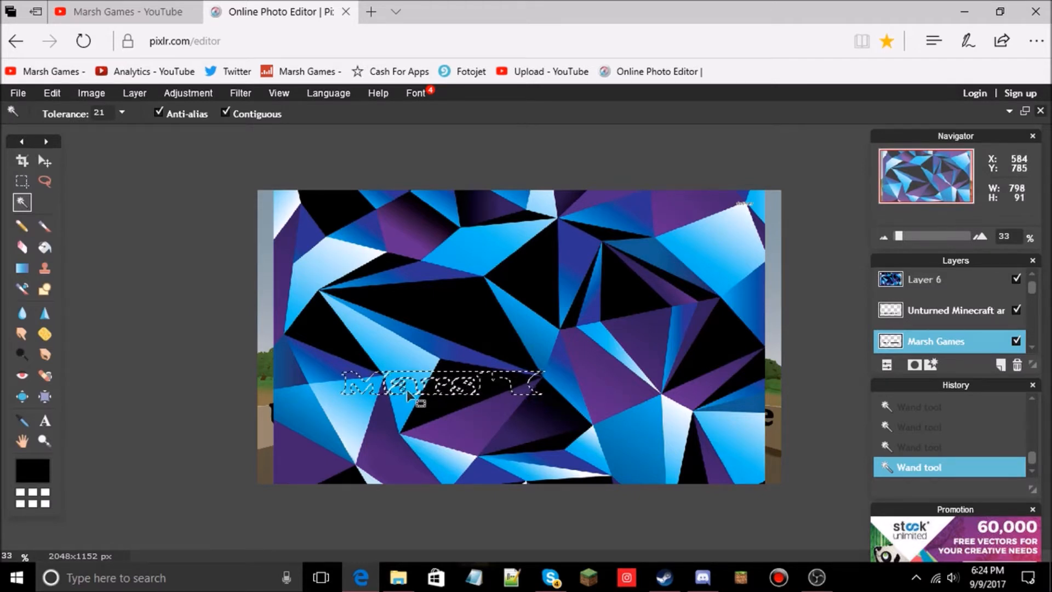
click(557, 386)
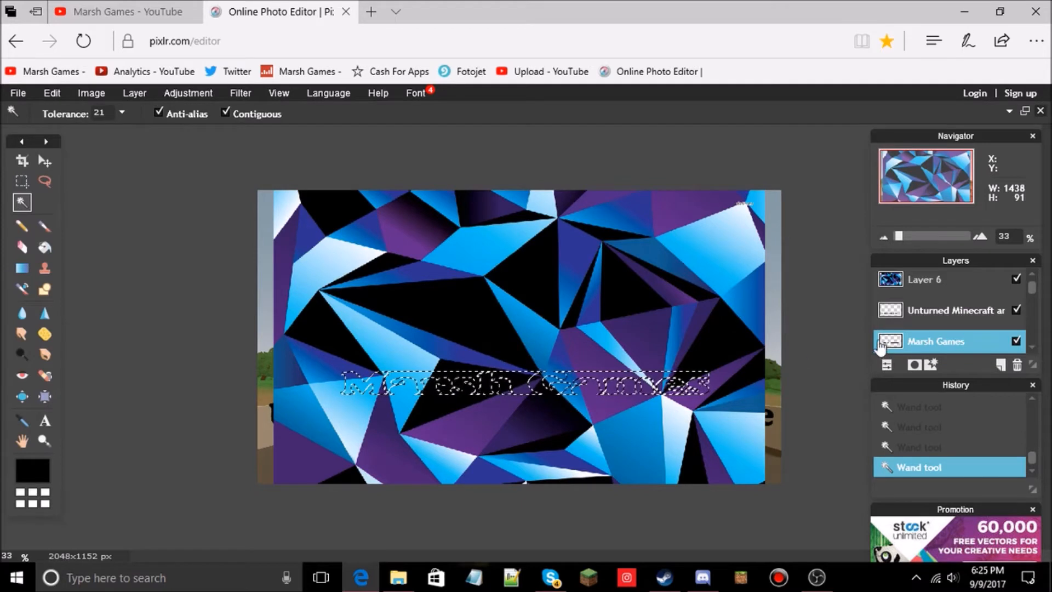
Invert the letter selection and clear that area from the polygon layer, Layer 6.
right_click(563, 385)
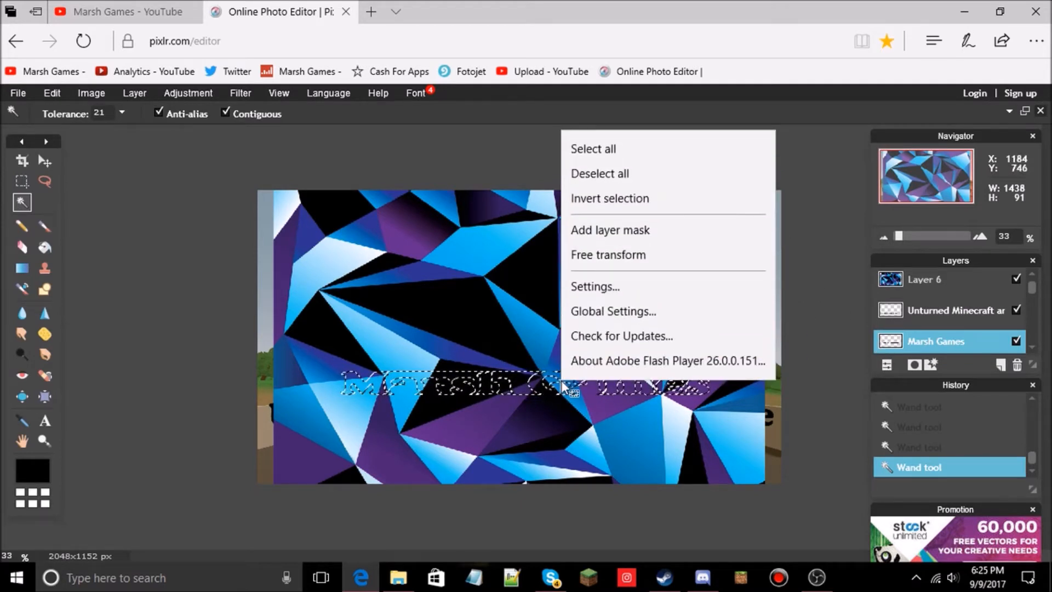
click(613, 199)
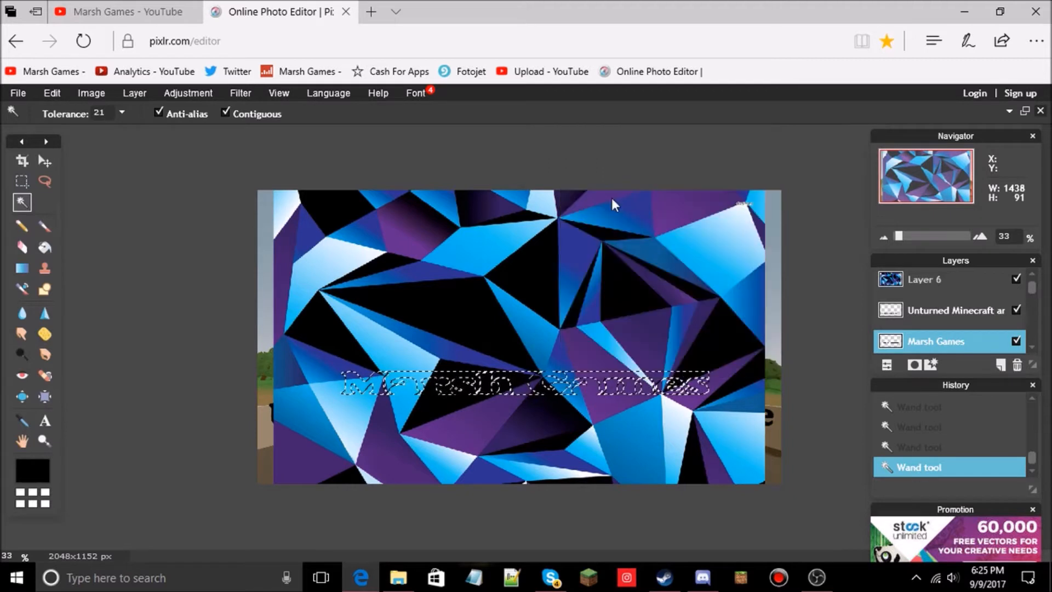
click(922, 281)
key(Delete)
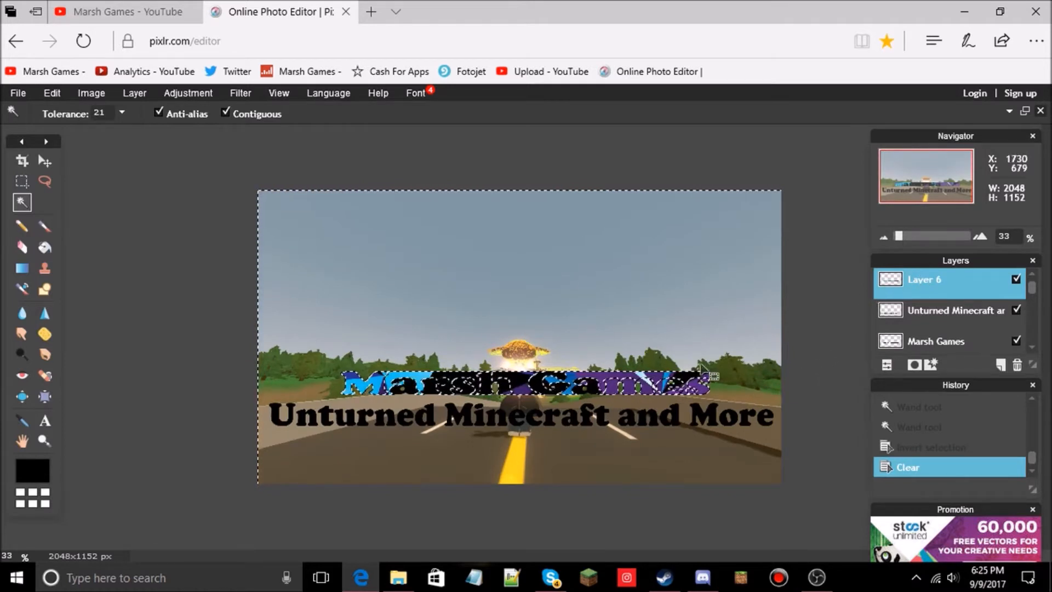
Drop the selection and clear the remaining polygon pattern from Layer 6.
click(817, 364)
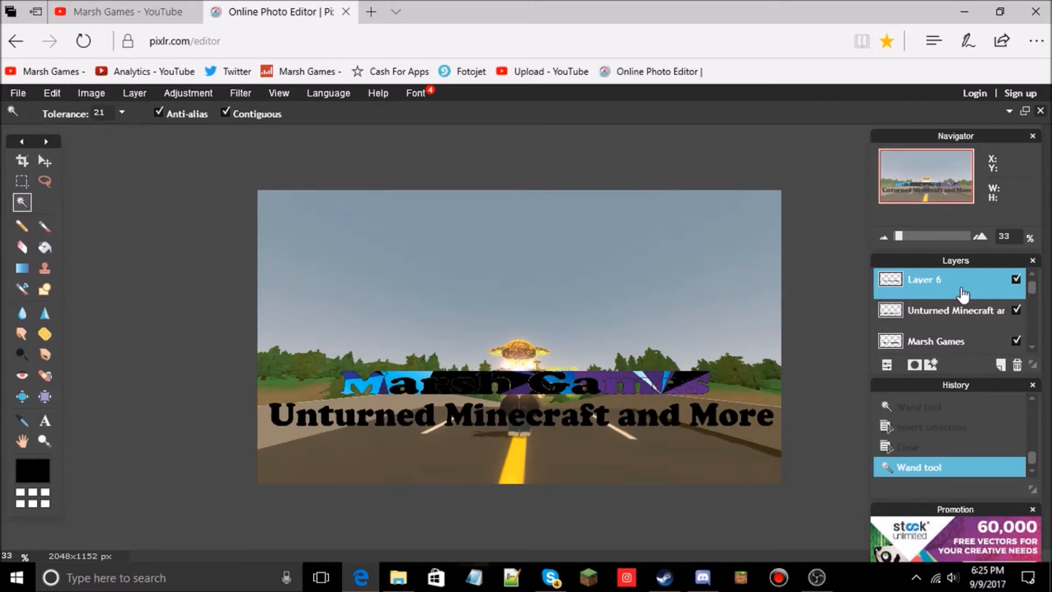
key(Delete)
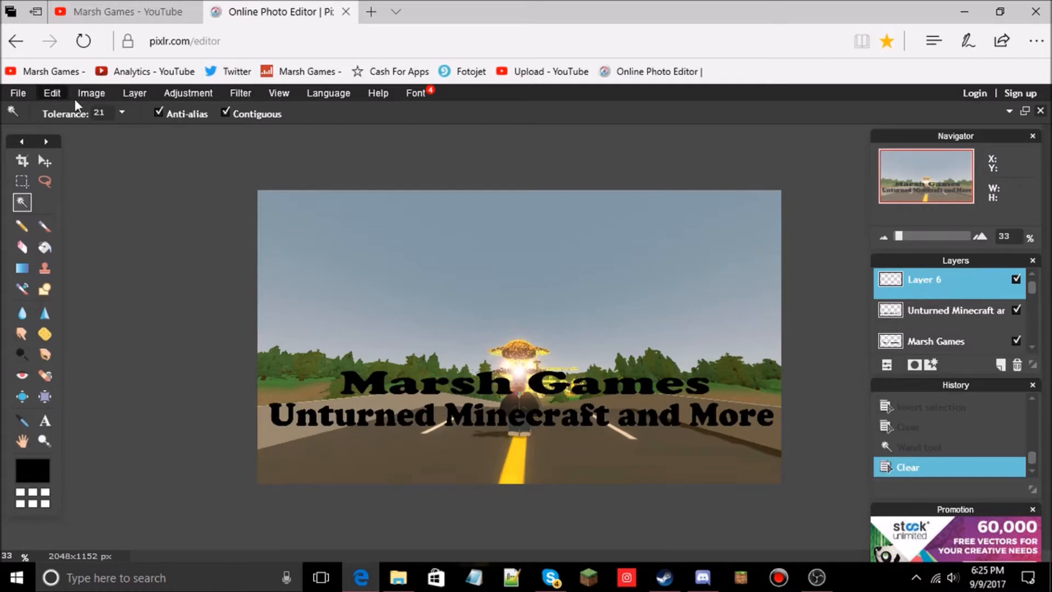
click(89, 93)
mouse_move(133, 100)
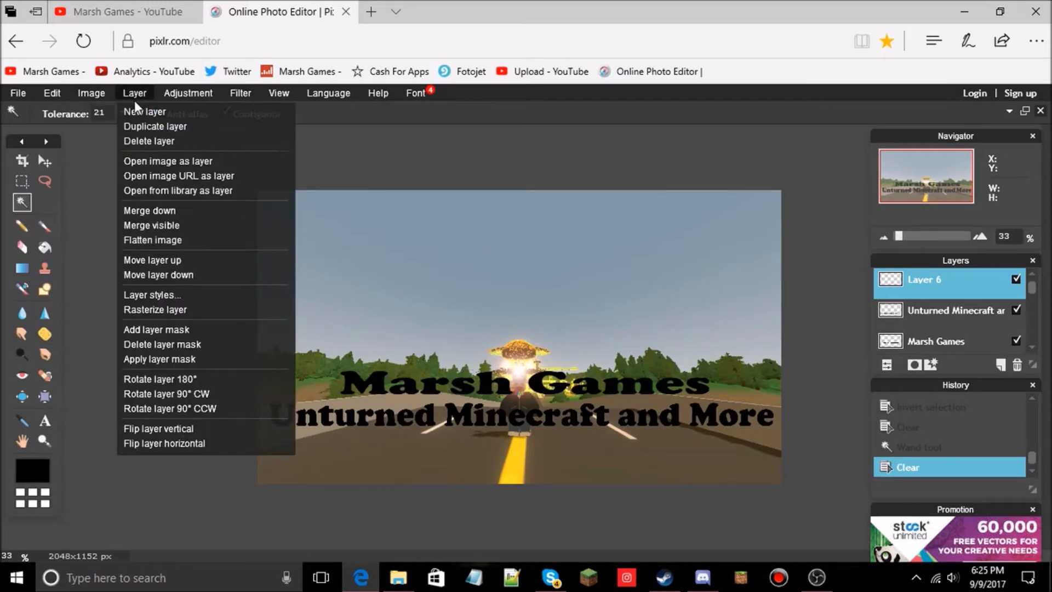
click(142, 162)
click(489, 345)
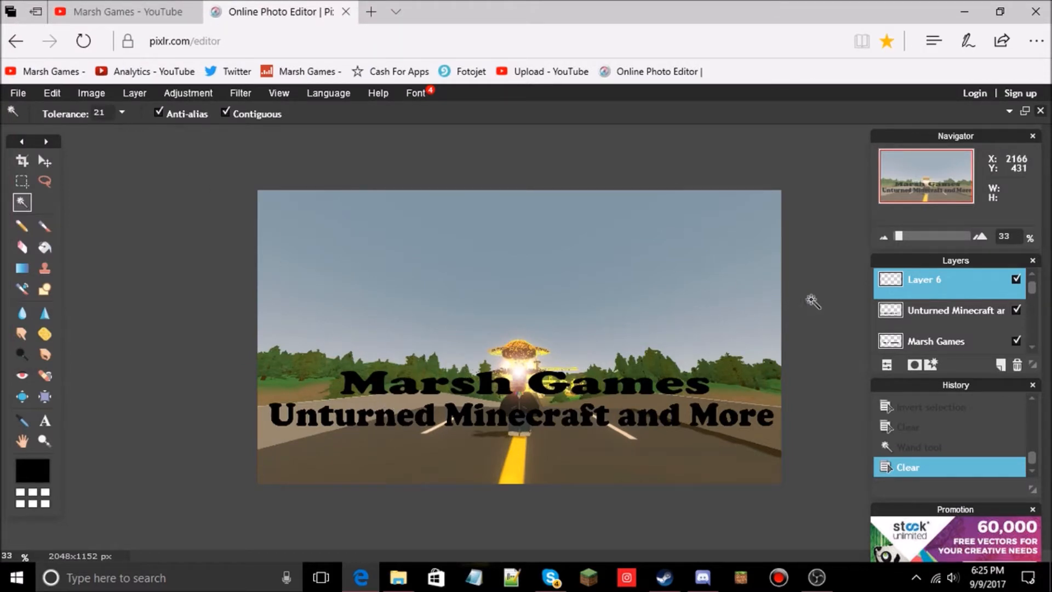
Free-transform the Marsh Games layer, enlarging the title to nearly the full canvas width and placing it above the tree line.
click(934, 341)
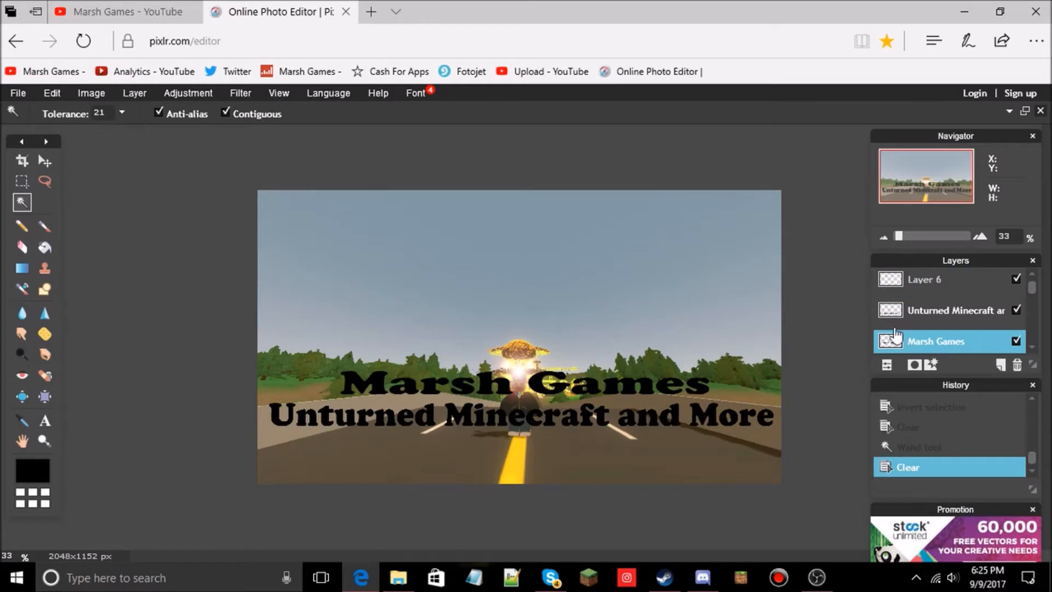
click(120, 92)
click(54, 96)
click(55, 99)
click(69, 211)
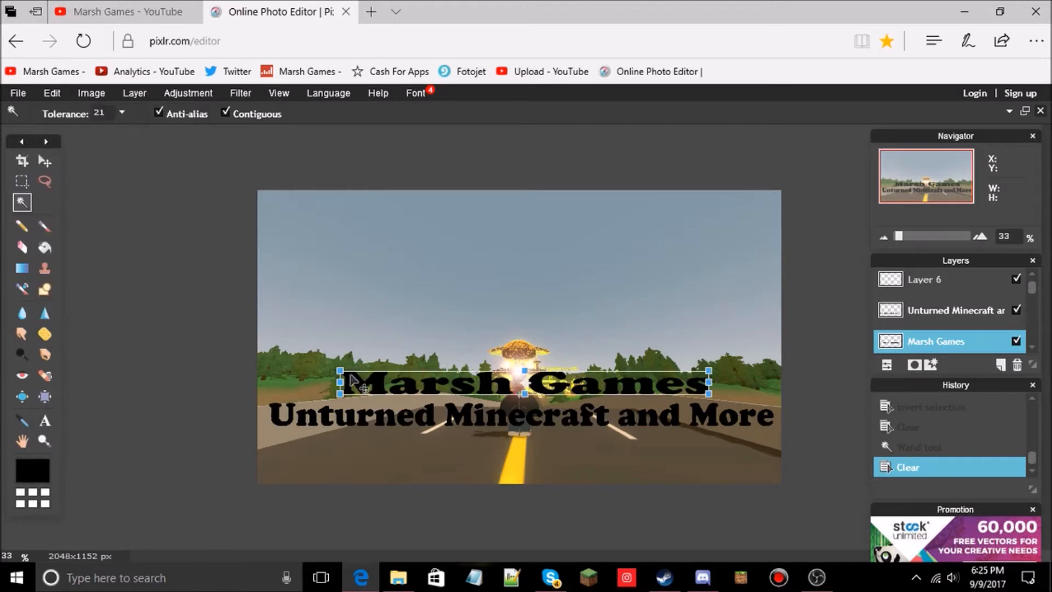
drag(340, 369, 255, 216)
drag(412, 379, 410, 327)
mouse_move(243, 315)
mouse_down()
mouse_move(334, 321)
mouse_move(263, 314)
mouse_up()
drag(320, 337, 316, 335)
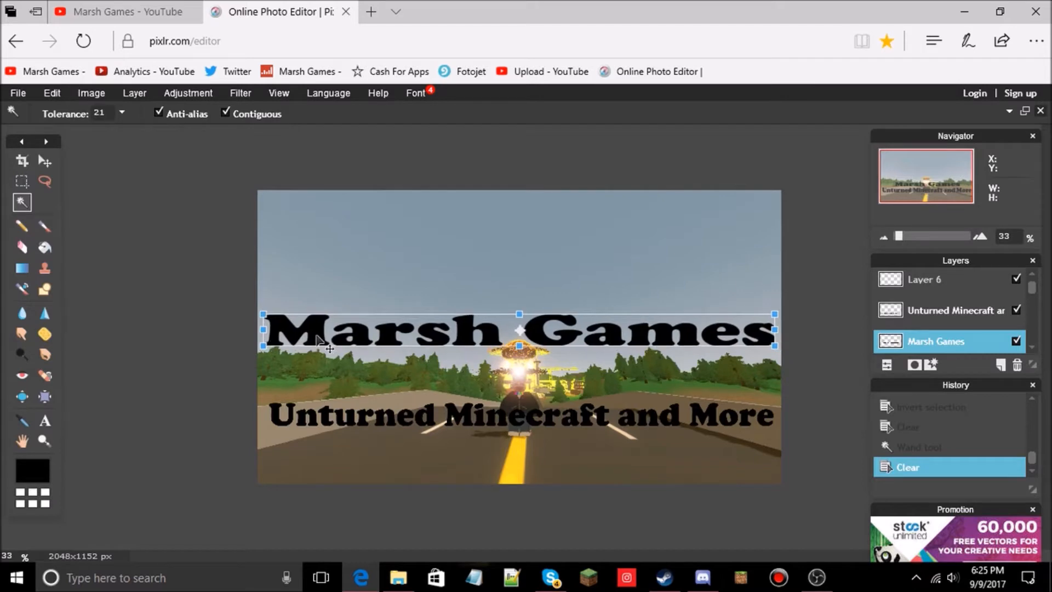
click(215, 316)
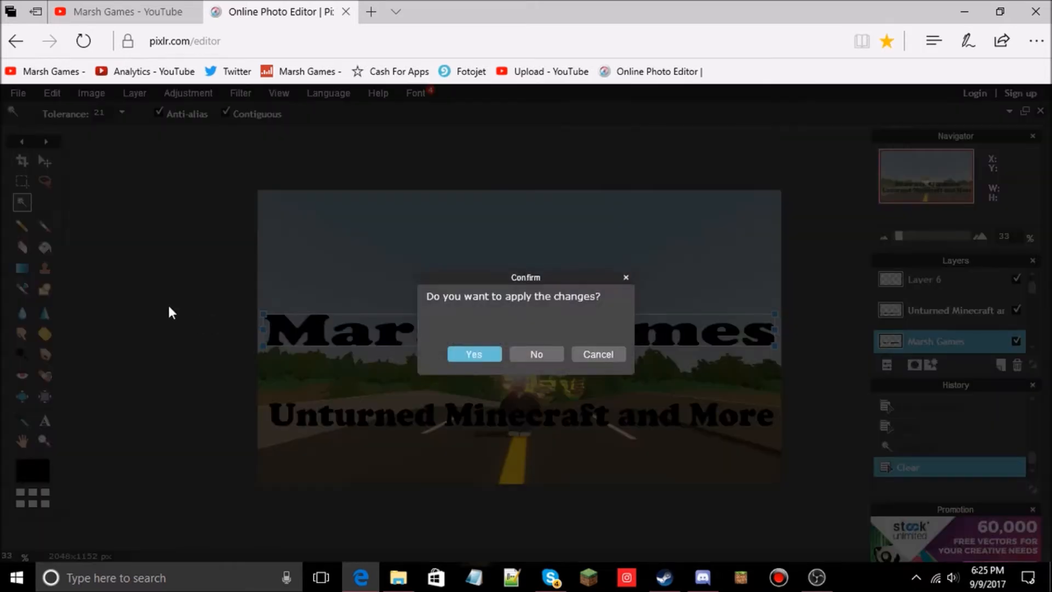
click(472, 354)
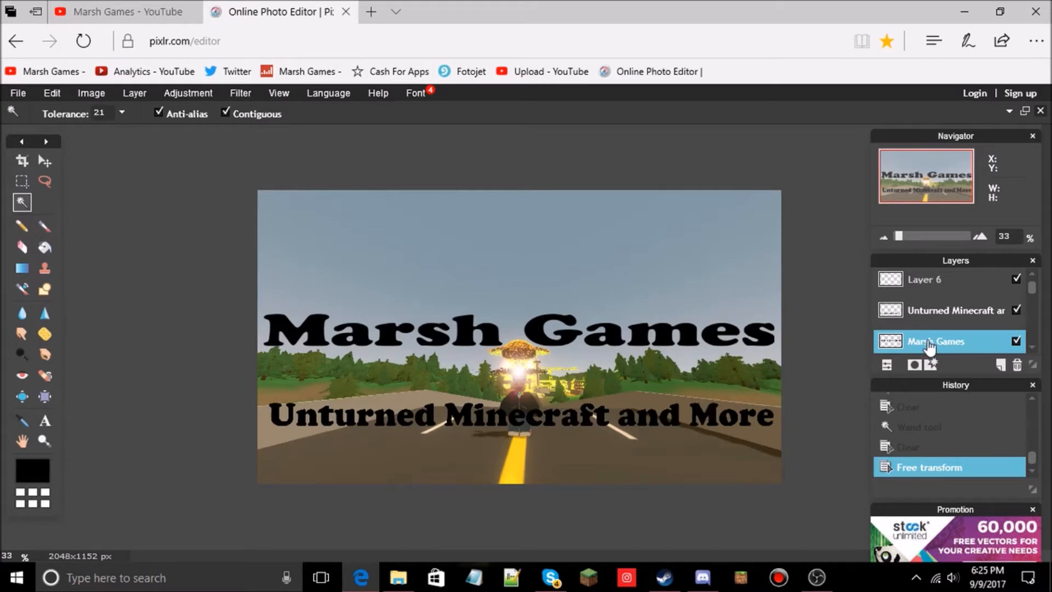
Open the polygon pattern image from the Video Output folder as a new layer directly above the Marsh Games layer.
click(134, 92)
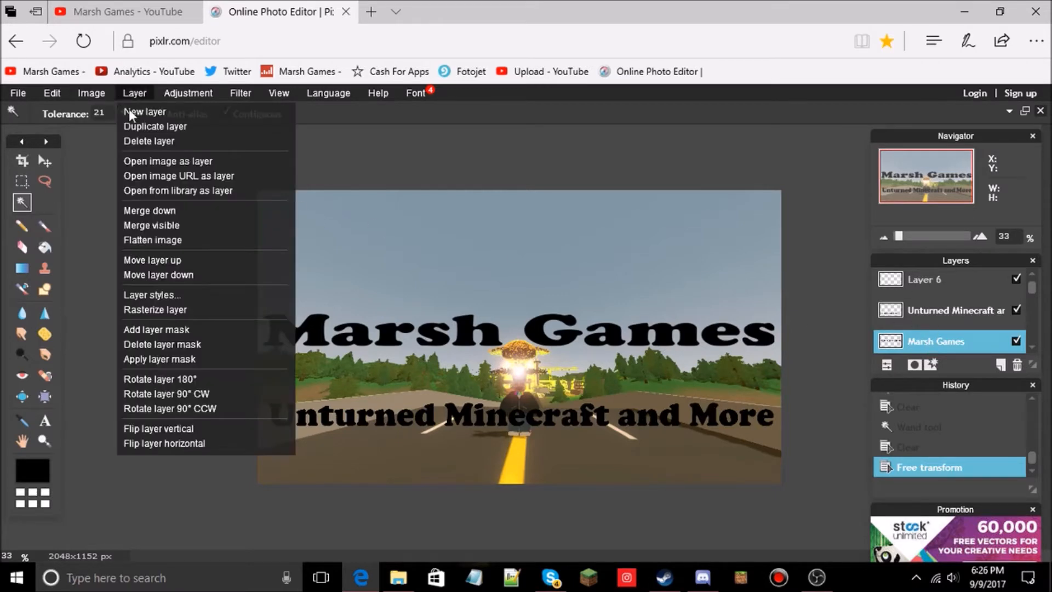
click(153, 160)
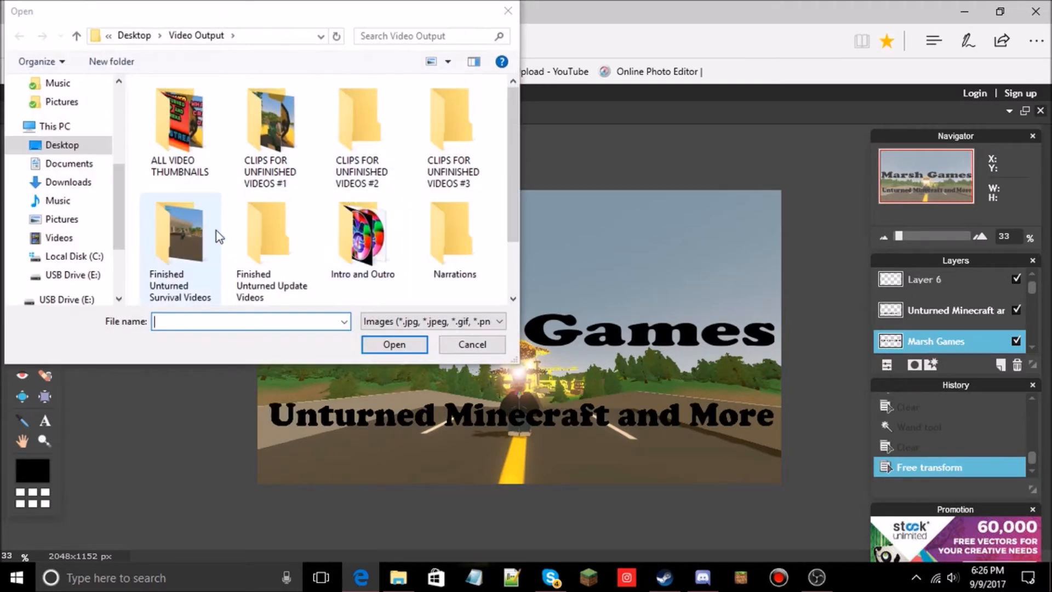
scroll(215, 232, down, 2)
click(178, 235)
click(395, 344)
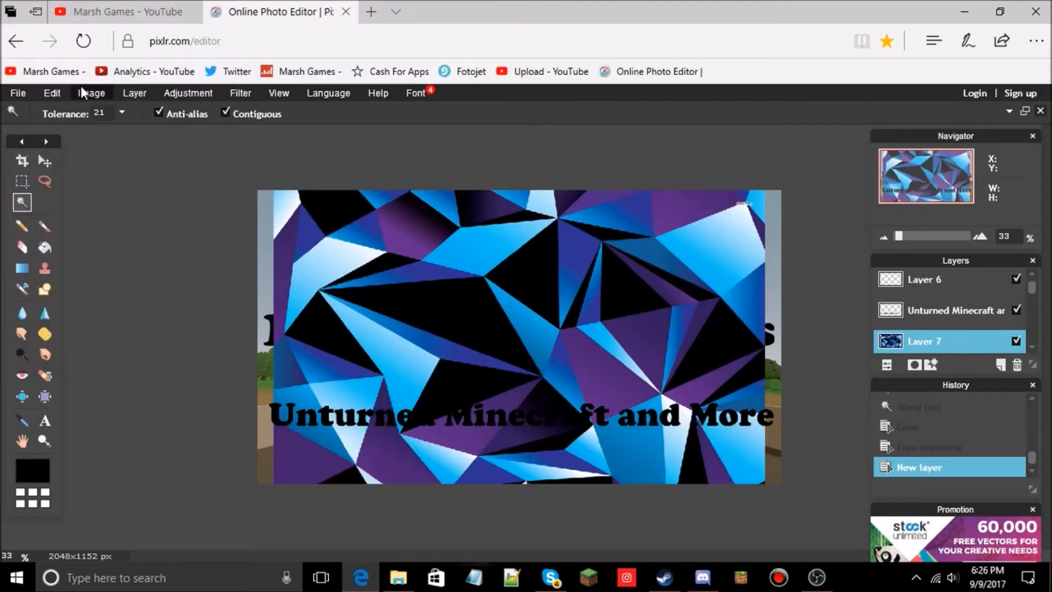
Free-transform the new polygon layer, widening it to cover the full canvas width, and apply the change.
click(52, 92)
click(66, 211)
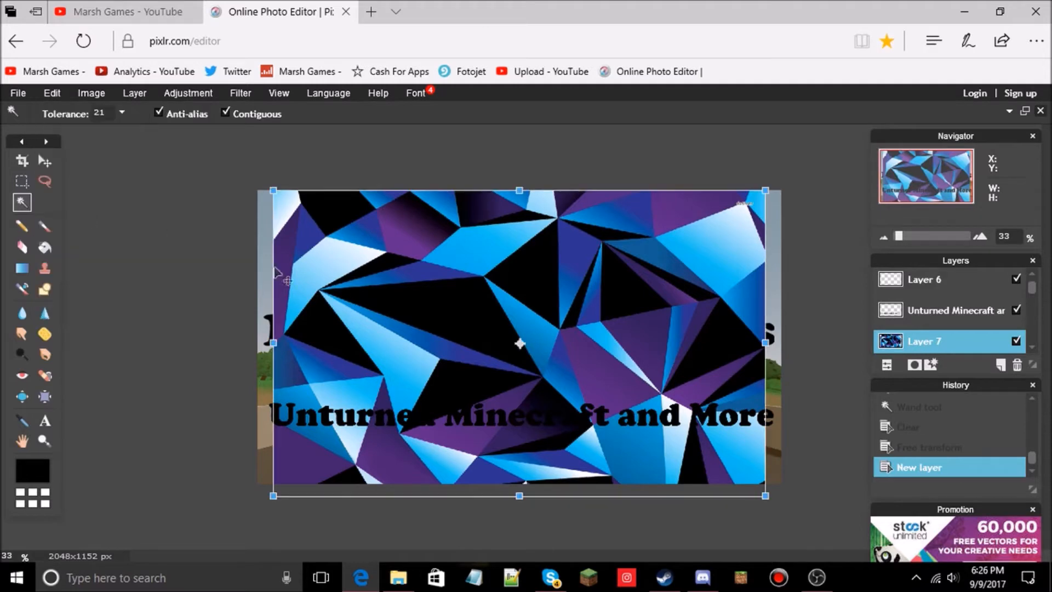
drag(273, 338, 255, 334)
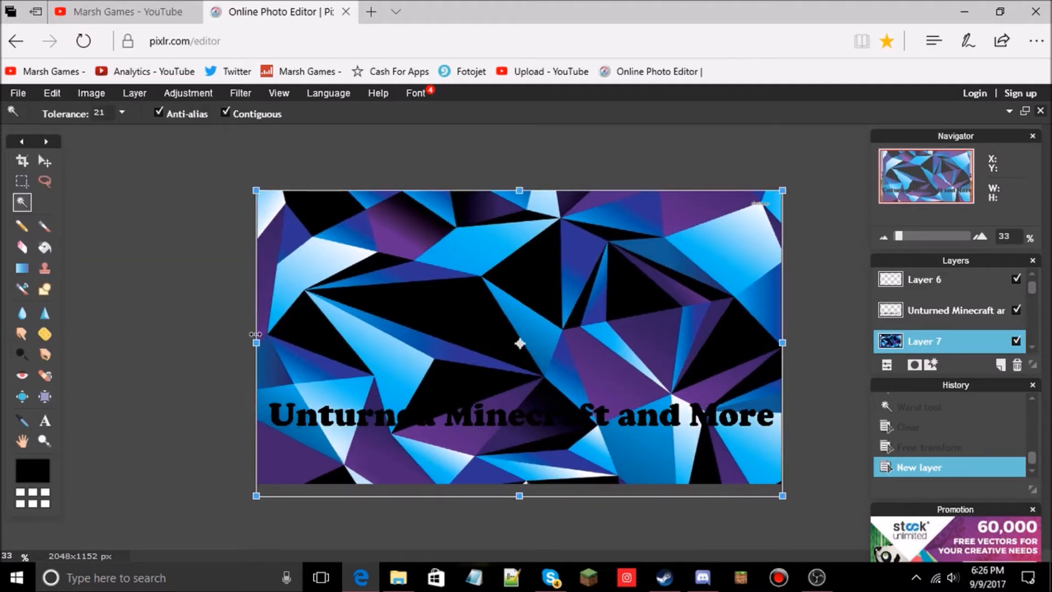
click(153, 192)
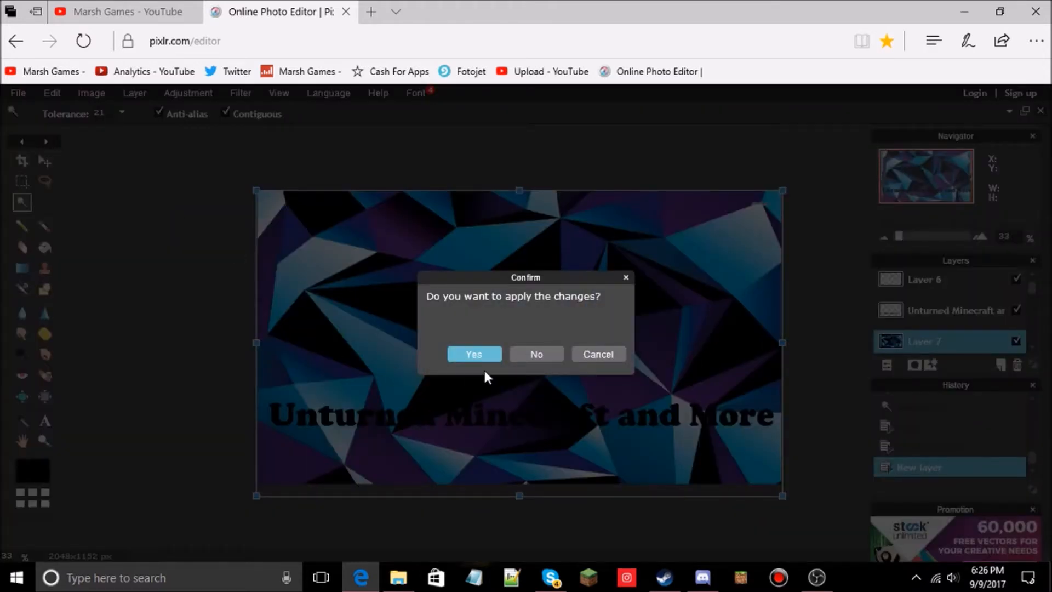
click(468, 353)
Move the polygon layer, Layer 7, above the subtitle layer and delete the empty Layer 6.
drag(921, 348, 919, 299)
click(934, 289)
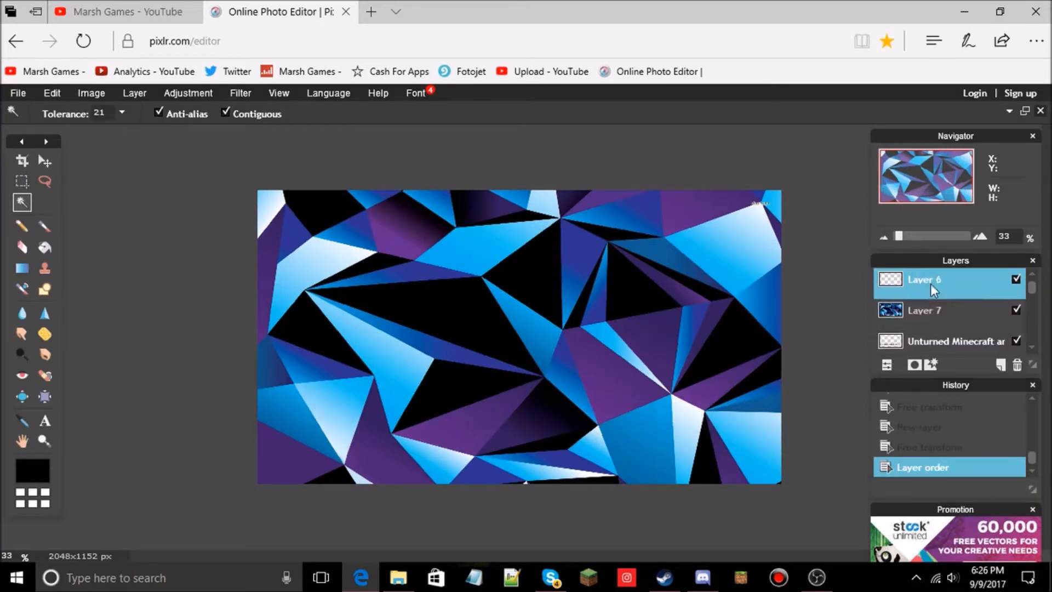
right_click(934, 289)
click(780, 50)
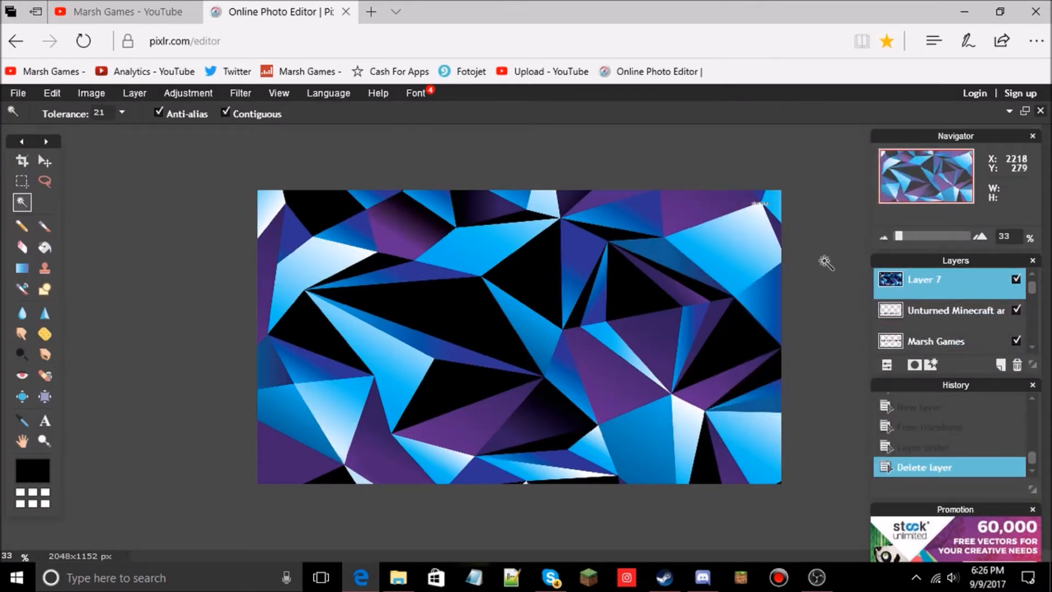
Try to select the Marsh Games title letters with the Wand tool while the polygon layer covers them, then drop the selection.
click(930, 340)
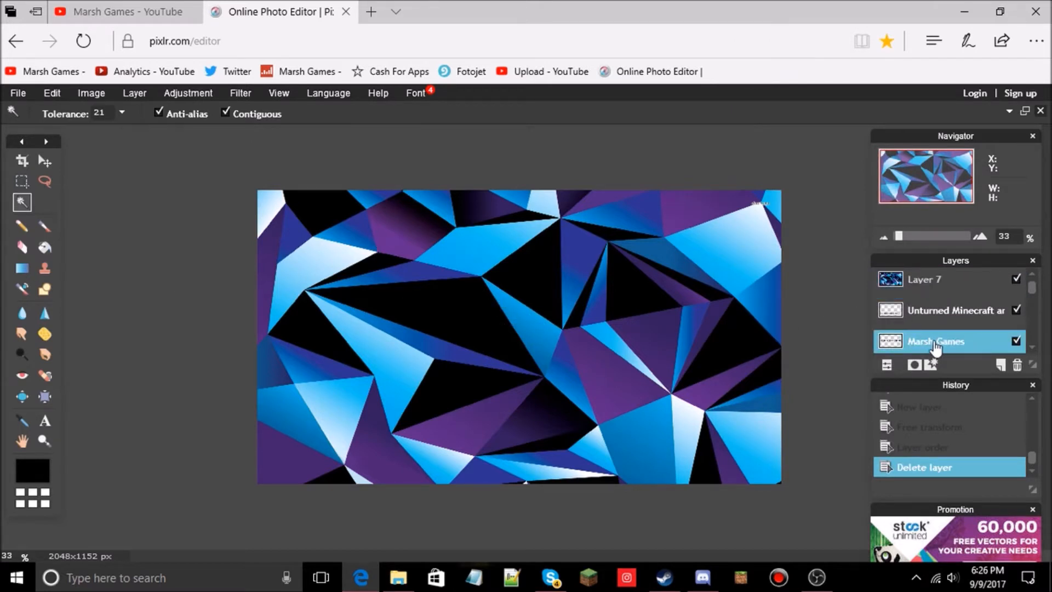
click(356, 328)
click(314, 331)
shift+click(336, 334)
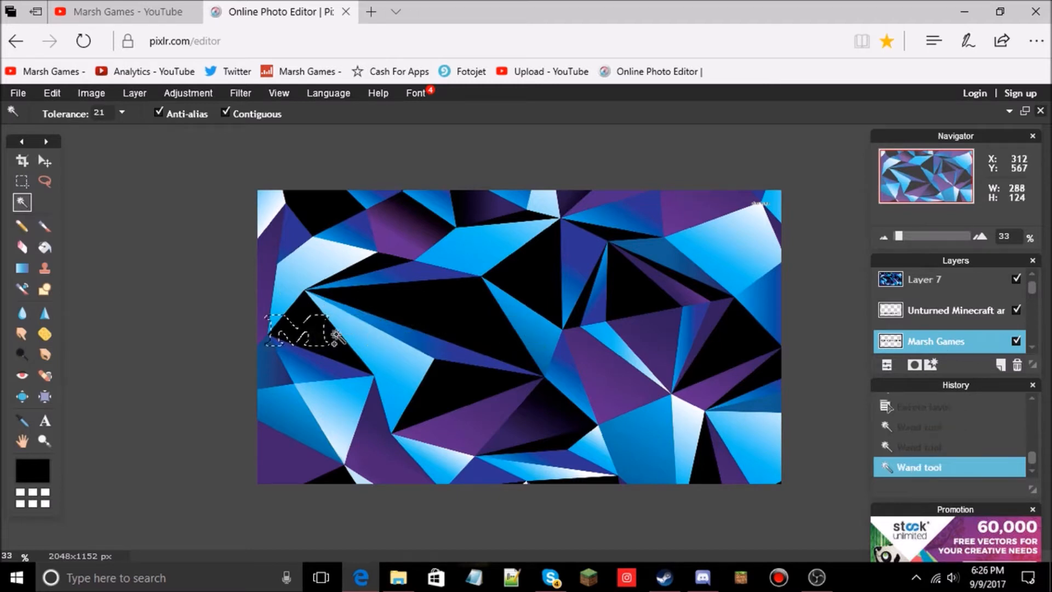
shift+click(355, 336)
shift+click(405, 338)
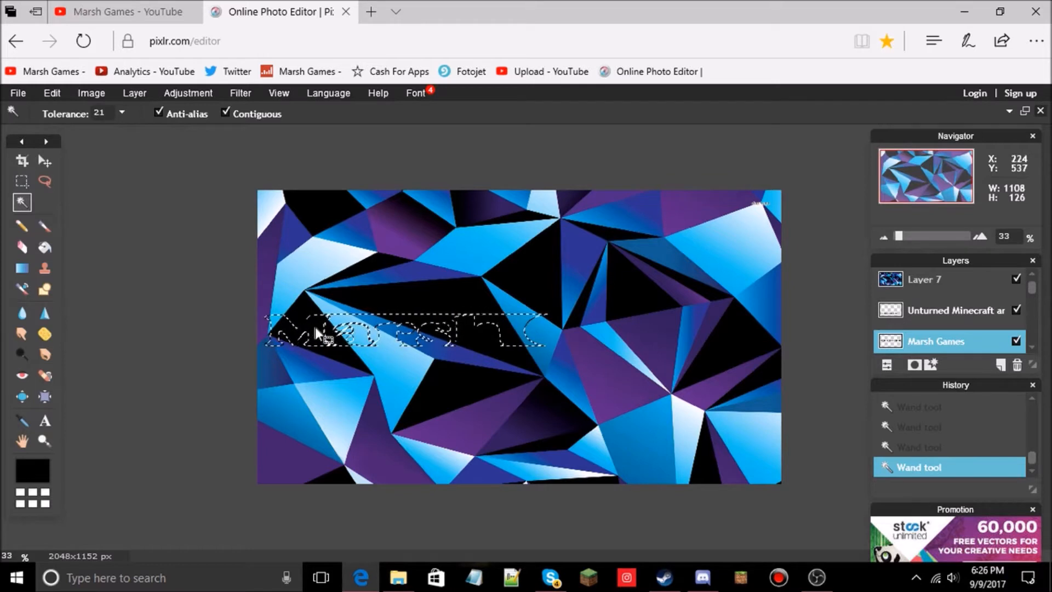
click(275, 331)
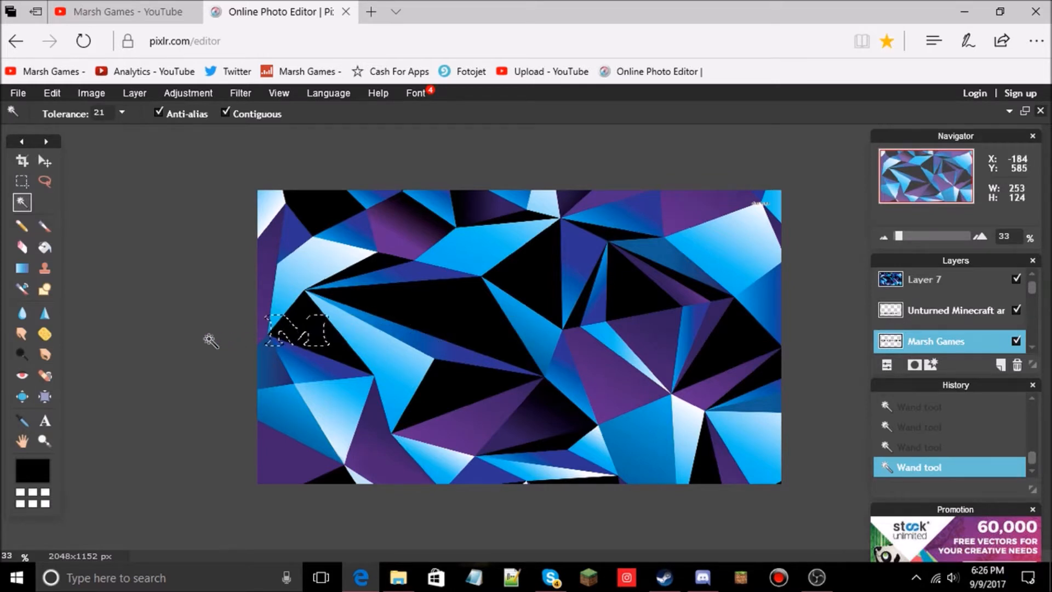
shift+click(364, 331)
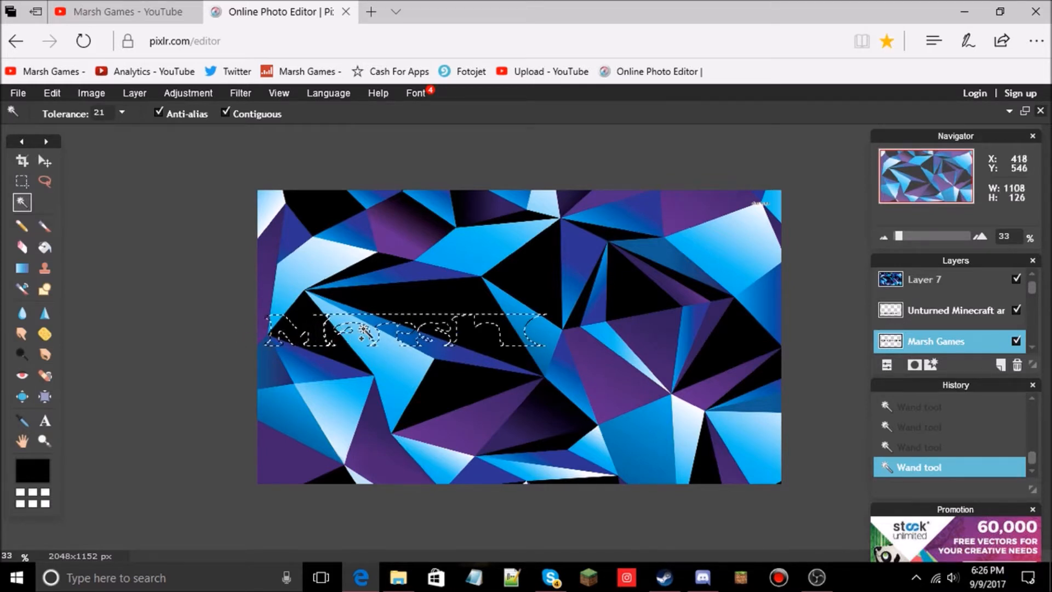
click(217, 331)
click(319, 331)
click(360, 327)
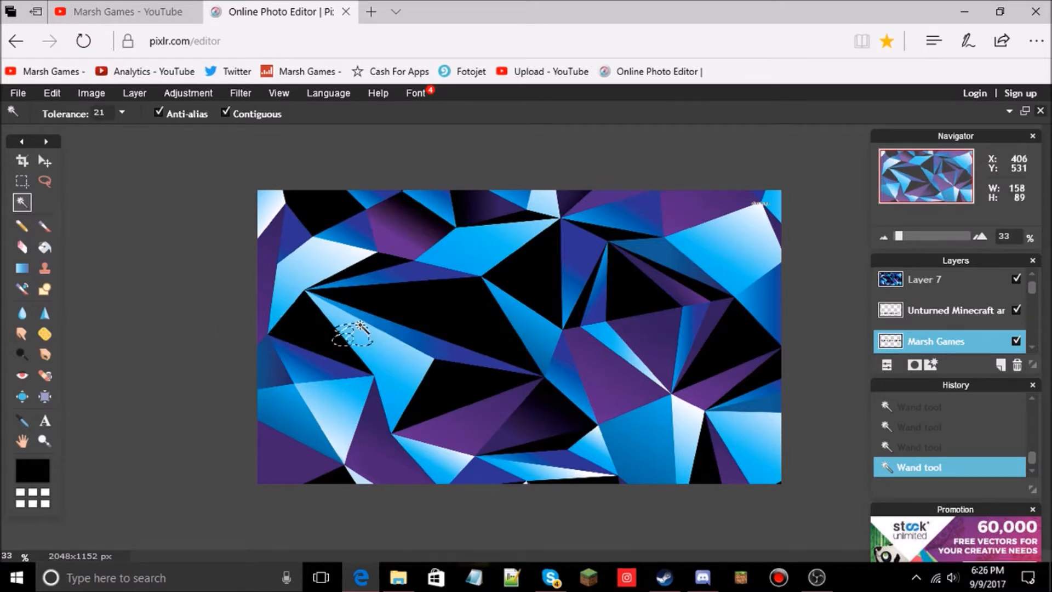
shift+click(329, 336)
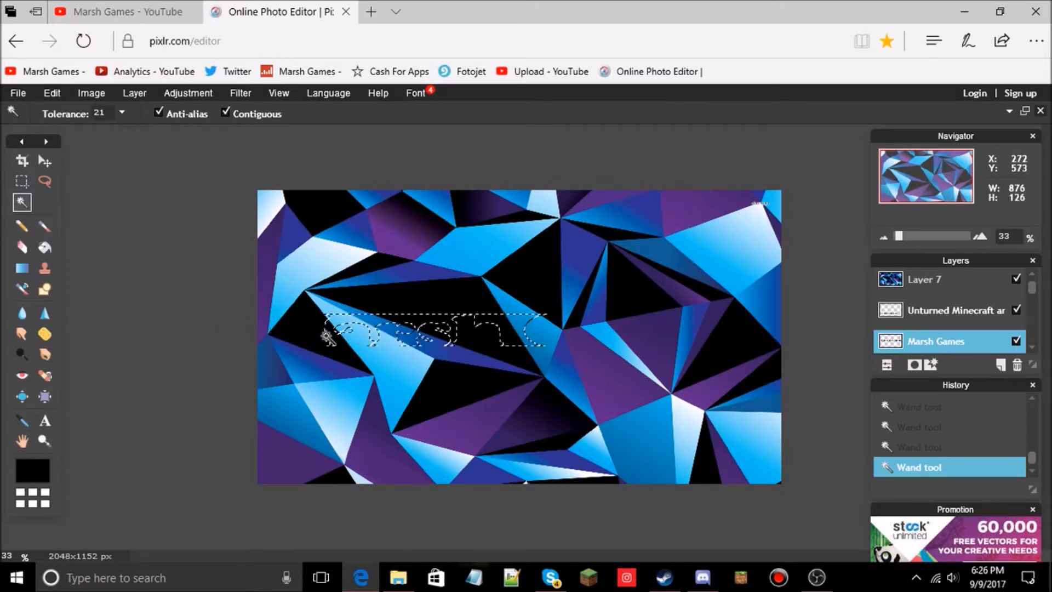
click(232, 352)
click(319, 338)
shift+click(352, 336)
shift+click(398, 340)
click(219, 357)
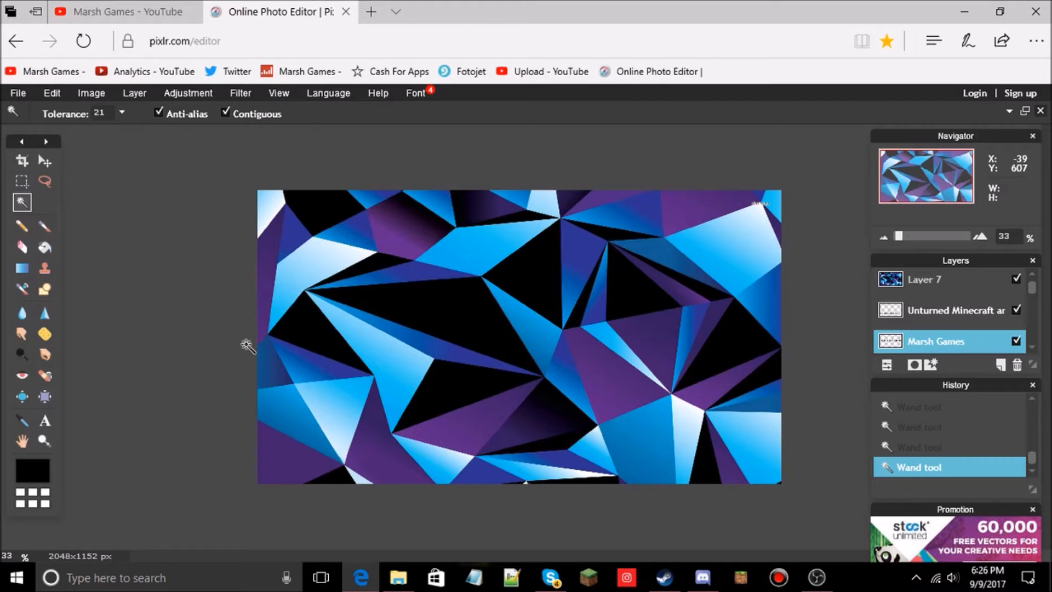
Move Layer 7 below the Marsh Games layer and select all the title's letters with the Wand tool.
drag(919, 280, 926, 358)
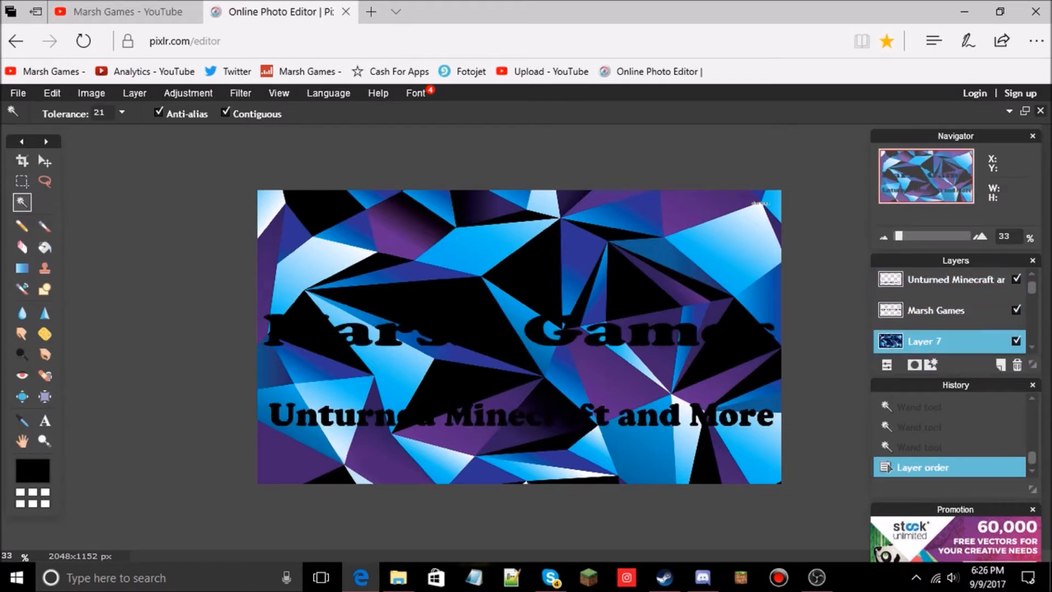
click(316, 323)
click(333, 337)
click(917, 311)
click(273, 322)
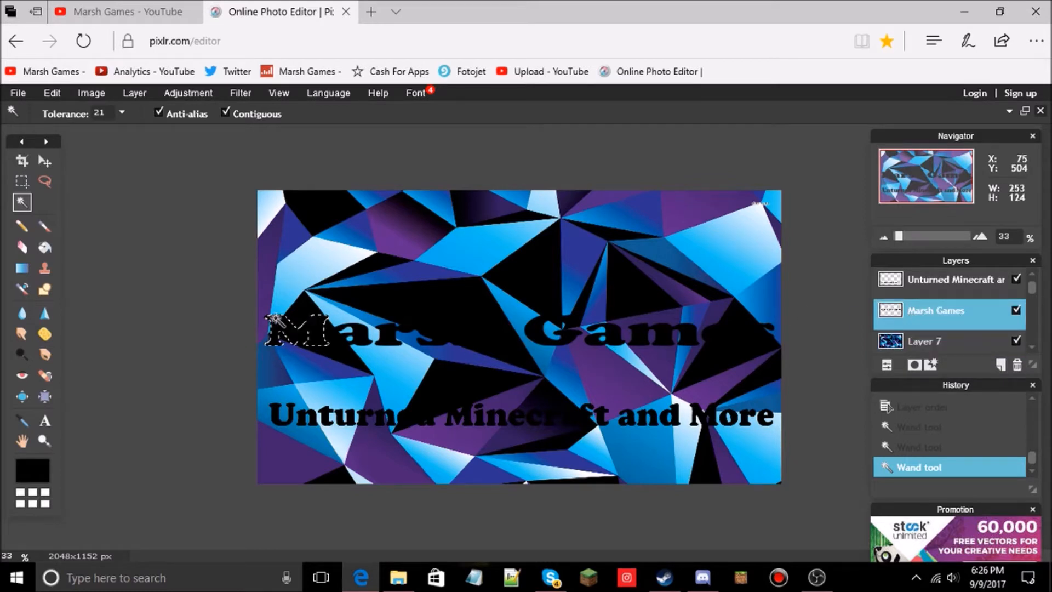
shift+click(398, 334)
shift+click(438, 337)
shift+click(463, 345)
shift+click(543, 332)
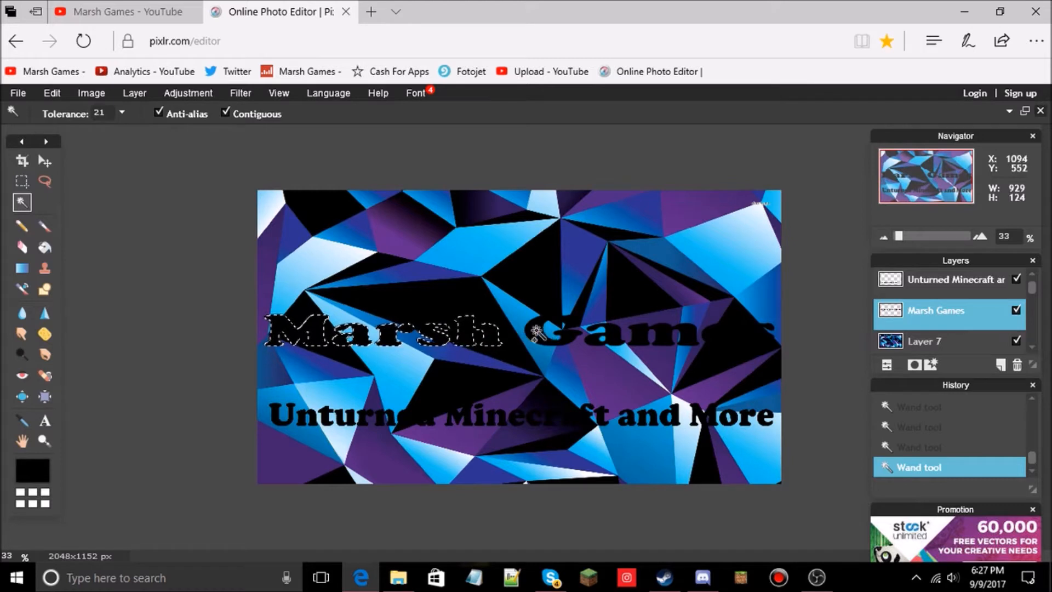
shift+click(608, 336)
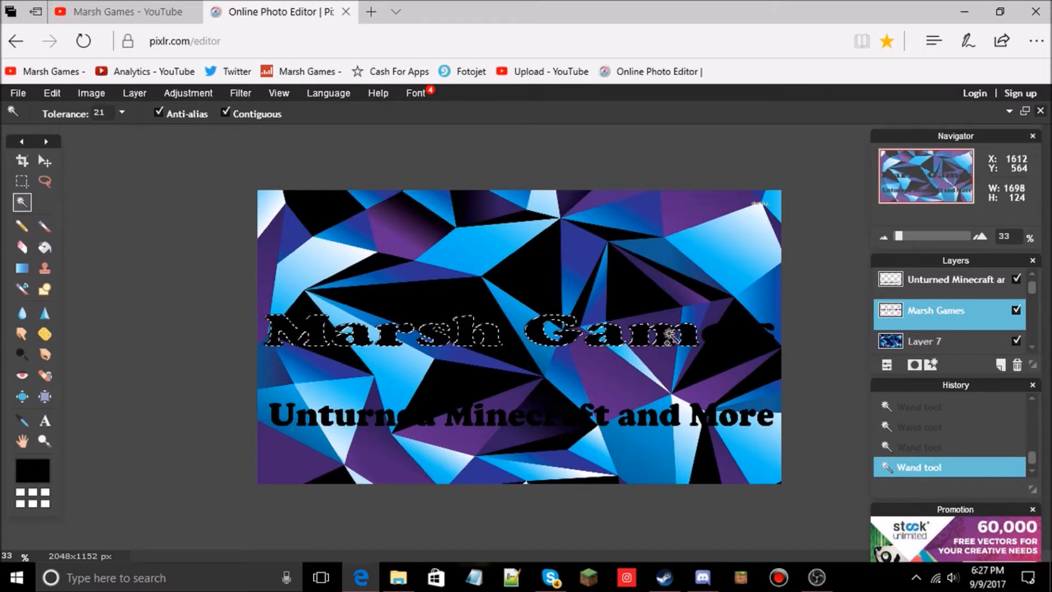
shift+click(712, 333)
shift+click(760, 334)
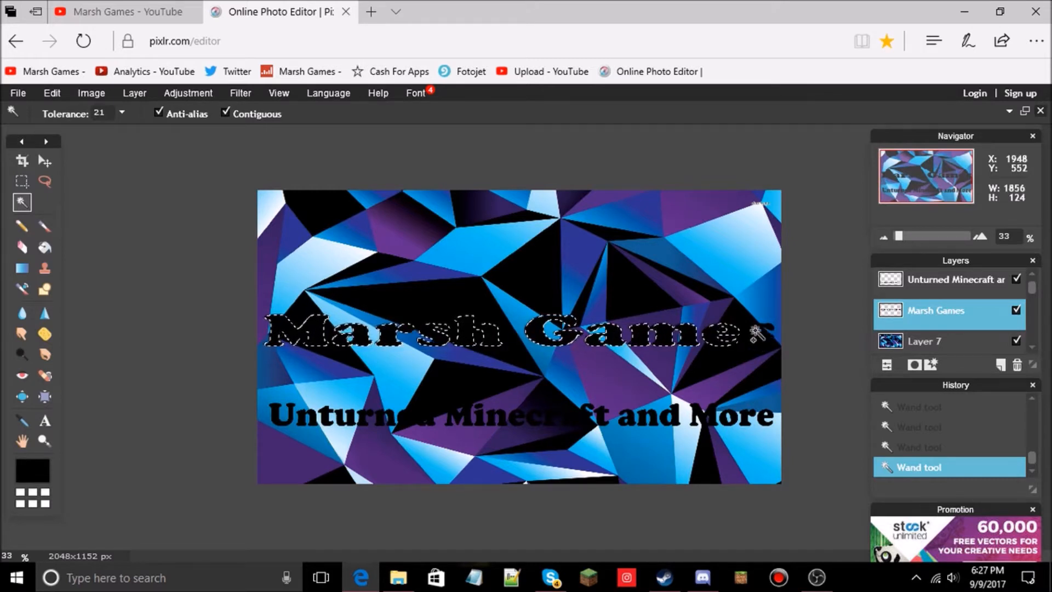
Invert the title letter selection and drop it, and try moving Layer 7 directly above the Marsh Games layer.
right_click(570, 317)
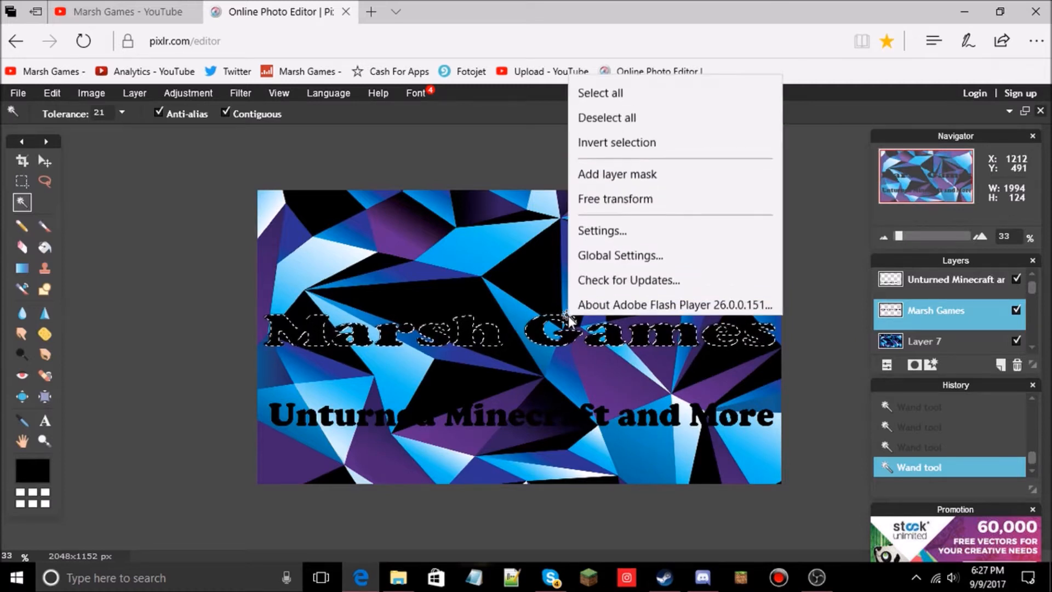
click(606, 139)
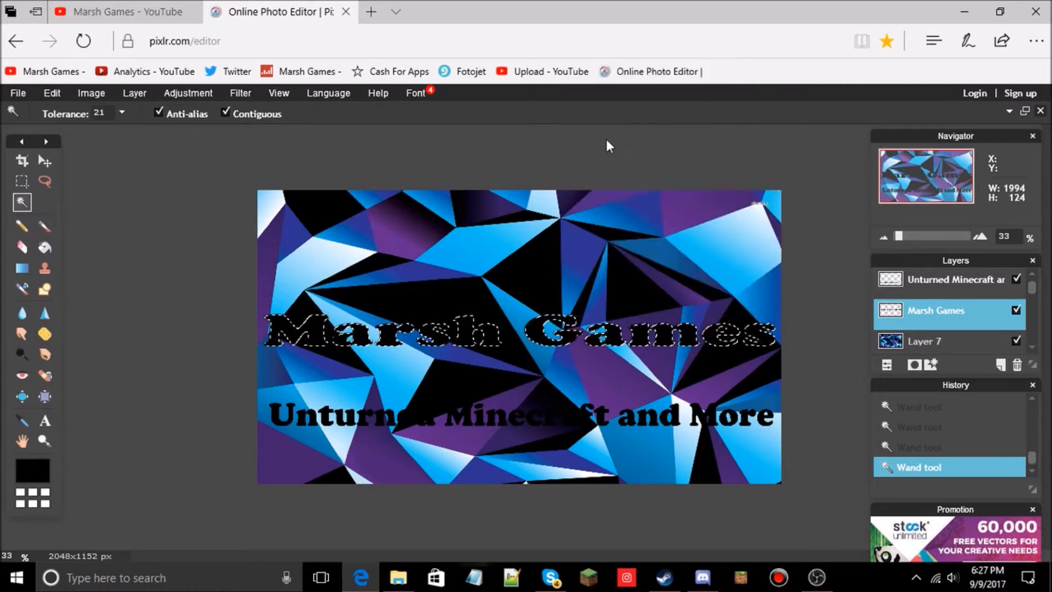
click(826, 315)
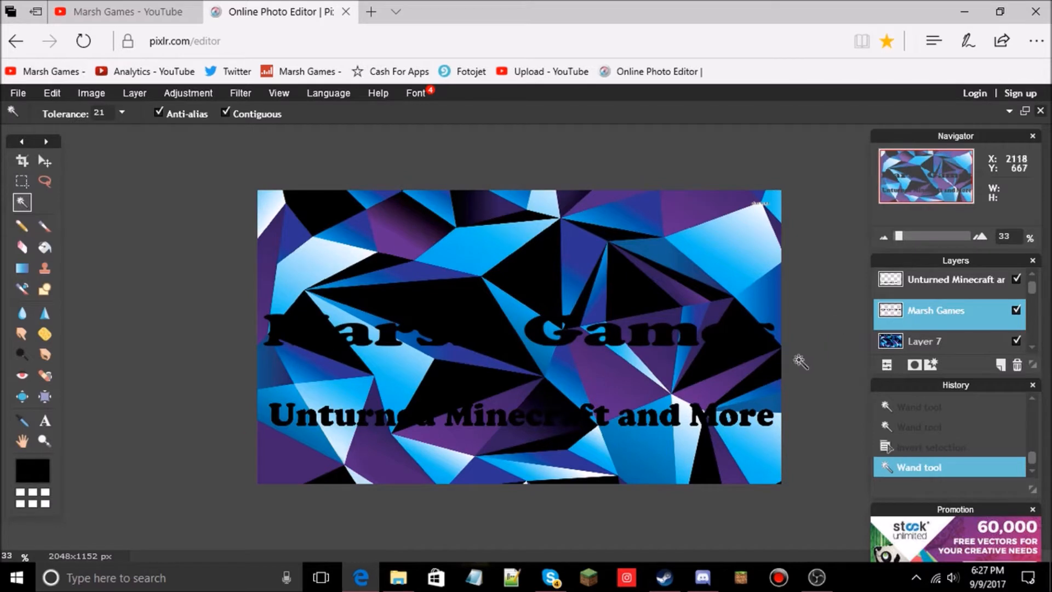
drag(920, 340, 928, 297)
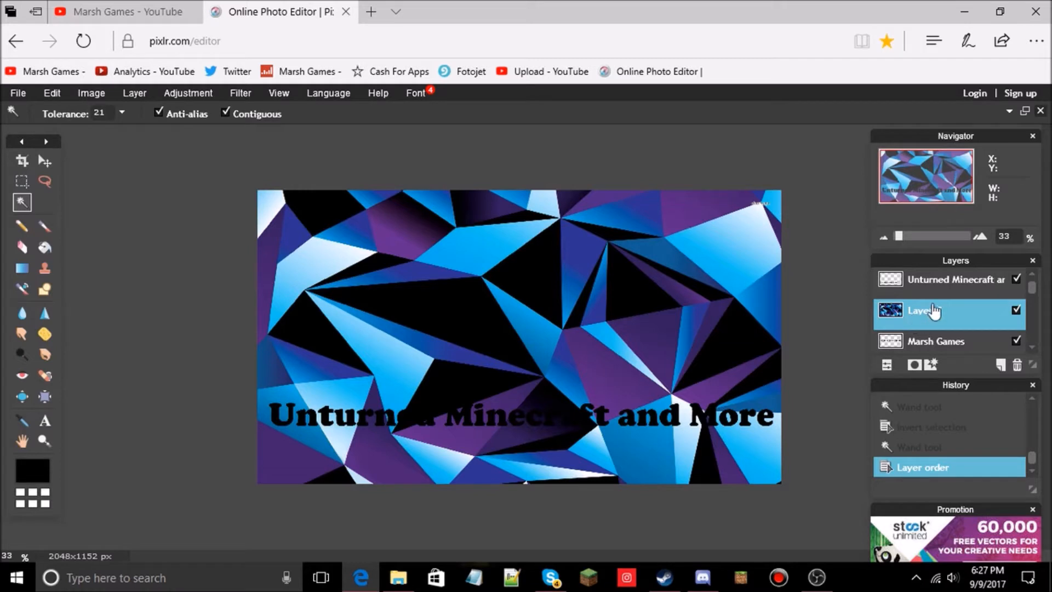
key(Delete)
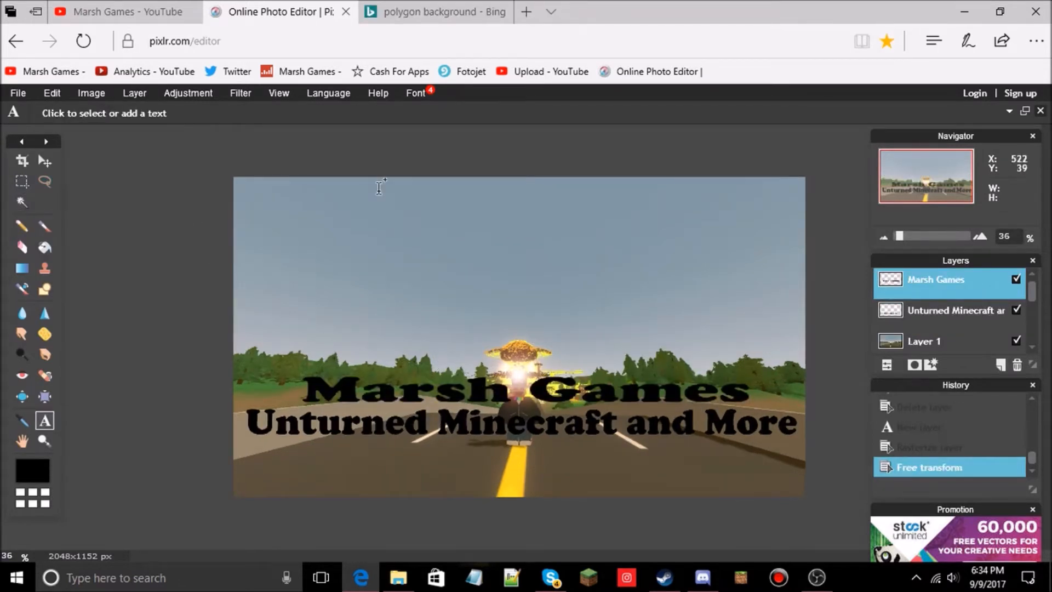
Open the saved polygon background image as a new layer above the Marsh Games title.
click(134, 94)
click(159, 163)
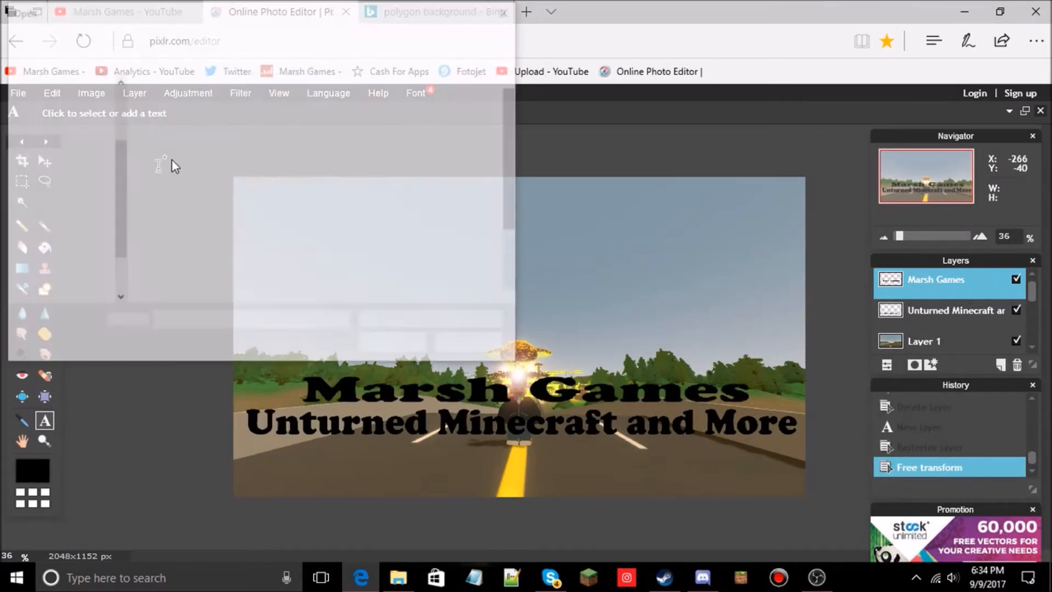
scroll(383, 182, down, 2)
click(270, 232)
click(394, 344)
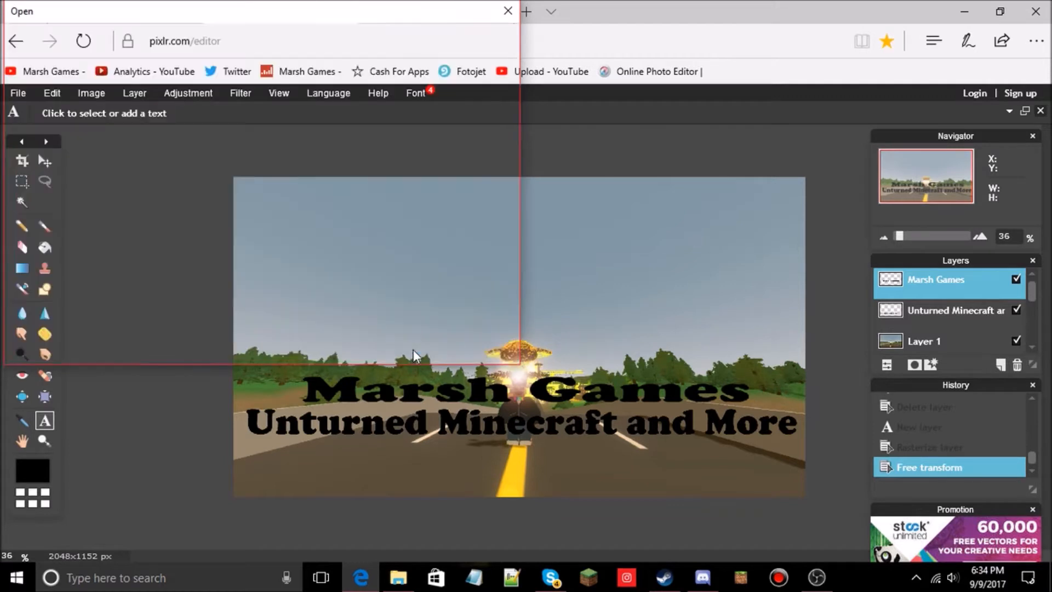
Free-transform the polygon image on Layer 12 into a wide rectangle covering the whole Marsh Games title, and apply it.
click(519, 337)
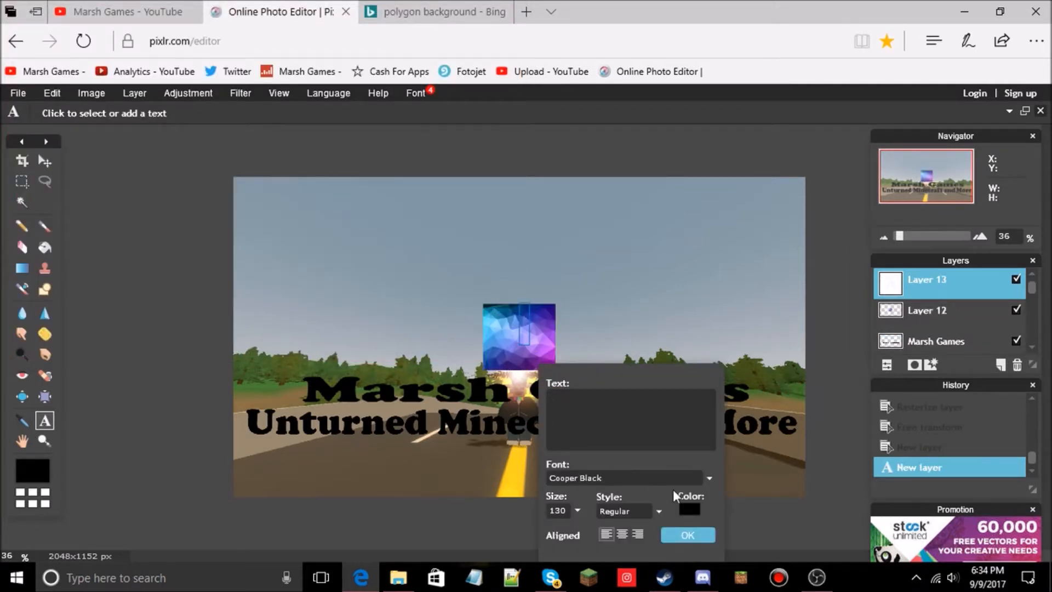
click(685, 535)
click(66, 92)
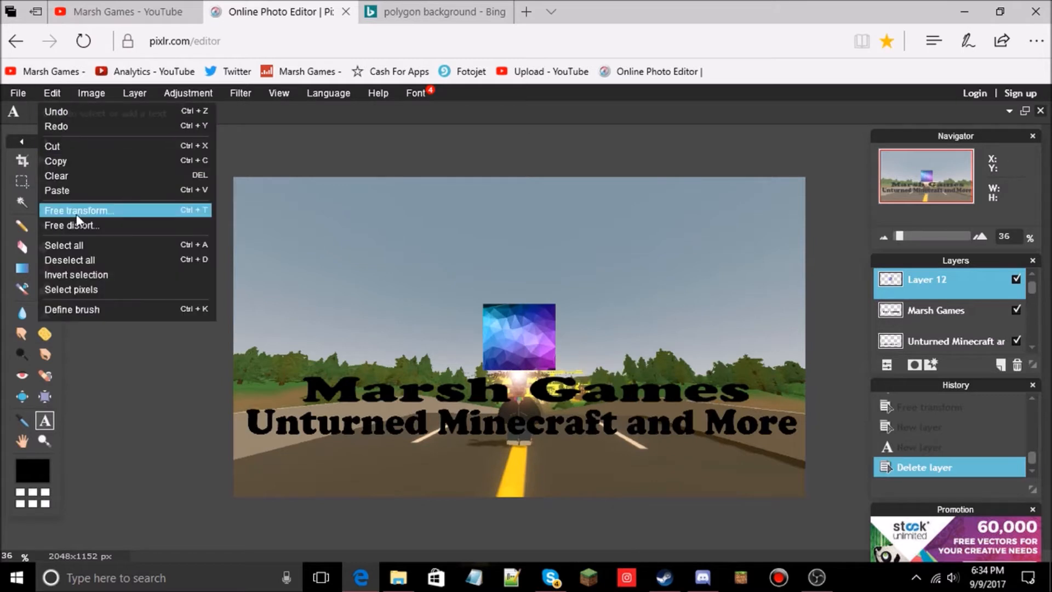
click(78, 211)
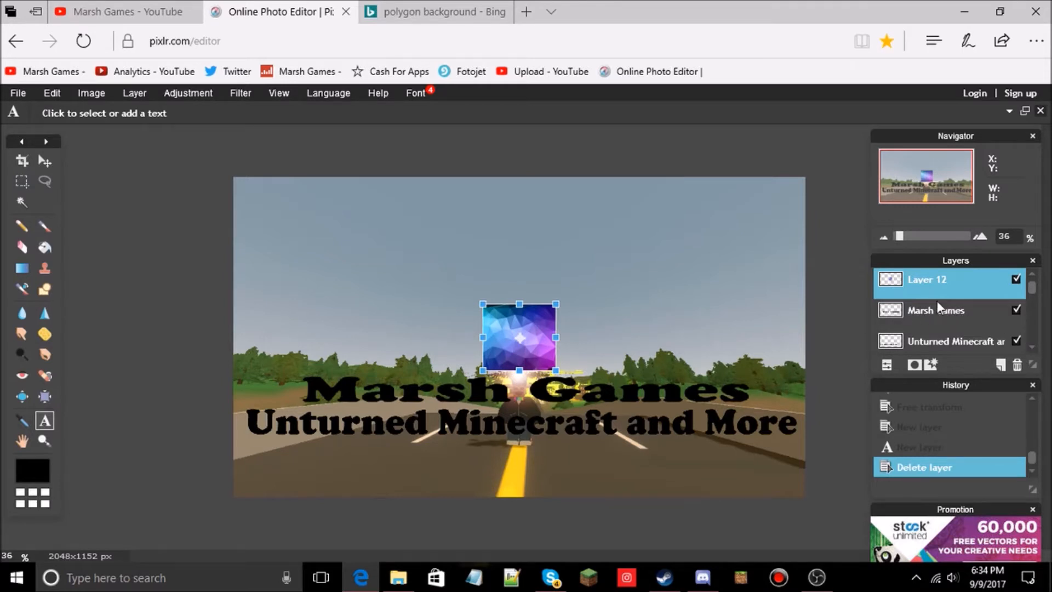
drag(539, 338, 465, 399)
drag(460, 349, 357, 304)
drag(387, 386, 318, 376)
drag(430, 364, 441, 334)
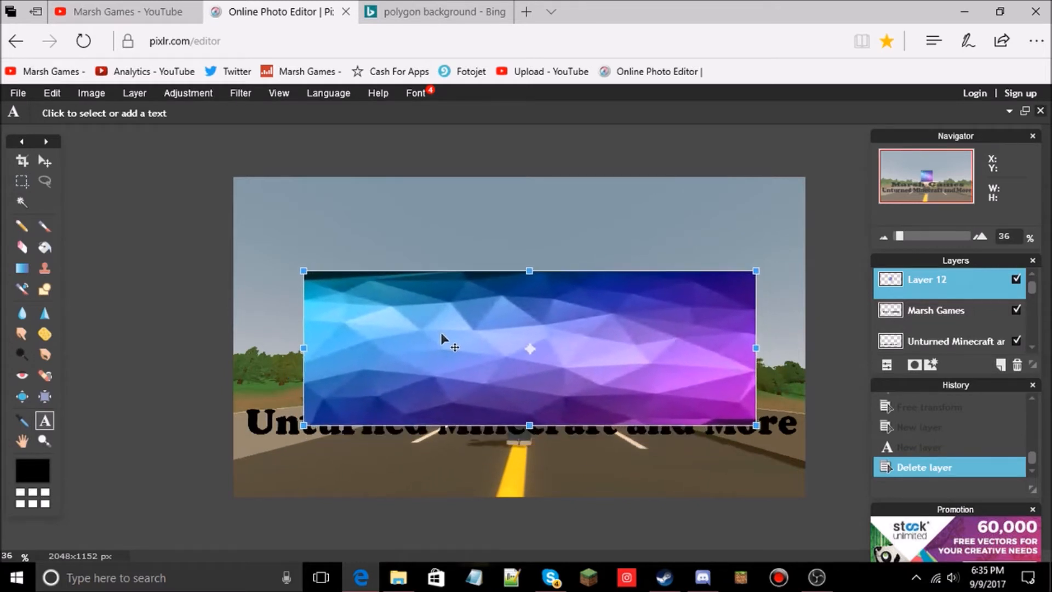
drag(336, 353, 299, 363)
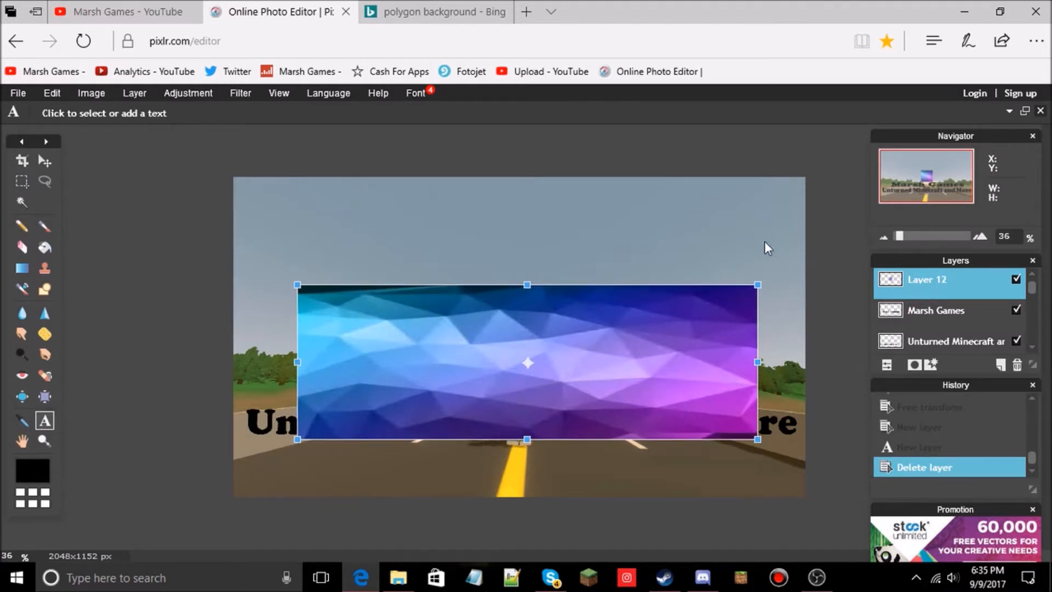
click(21, 201)
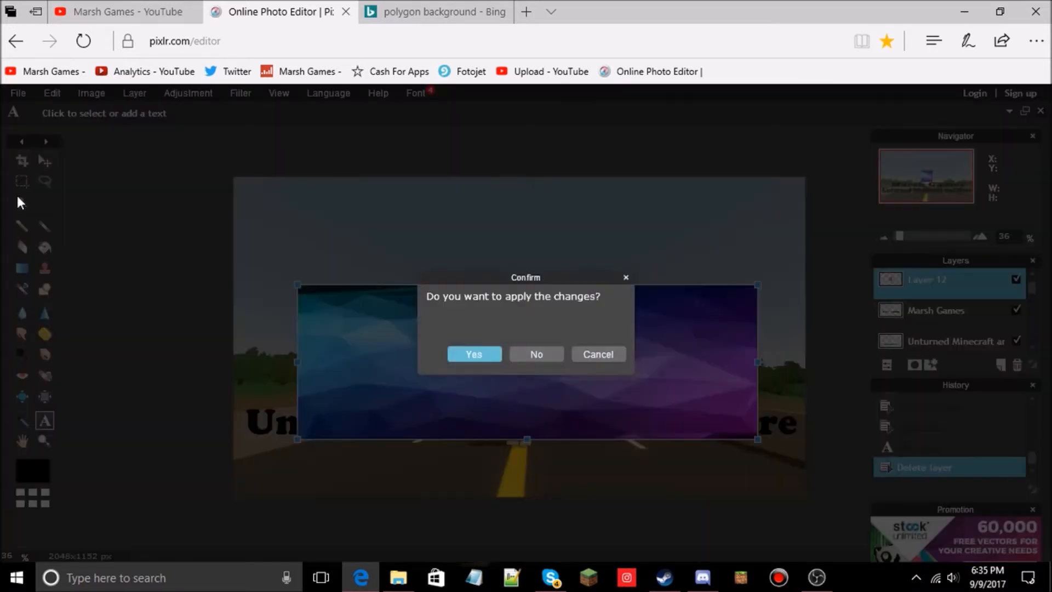
click(494, 353)
Select all the letters of the title on the Marsh Games layer with the Wand tool.
click(23, 202)
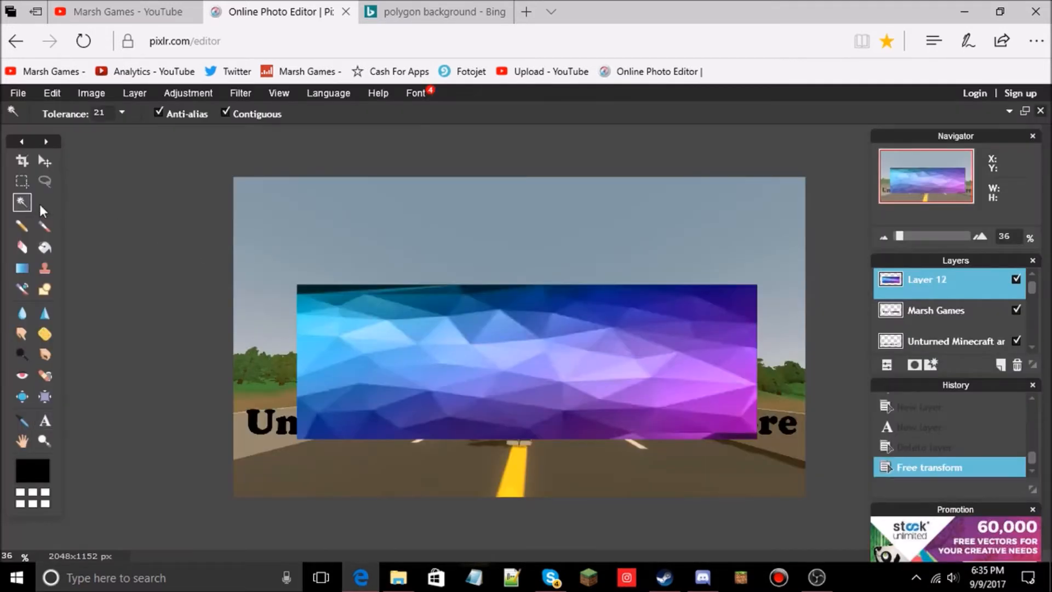
click(879, 310)
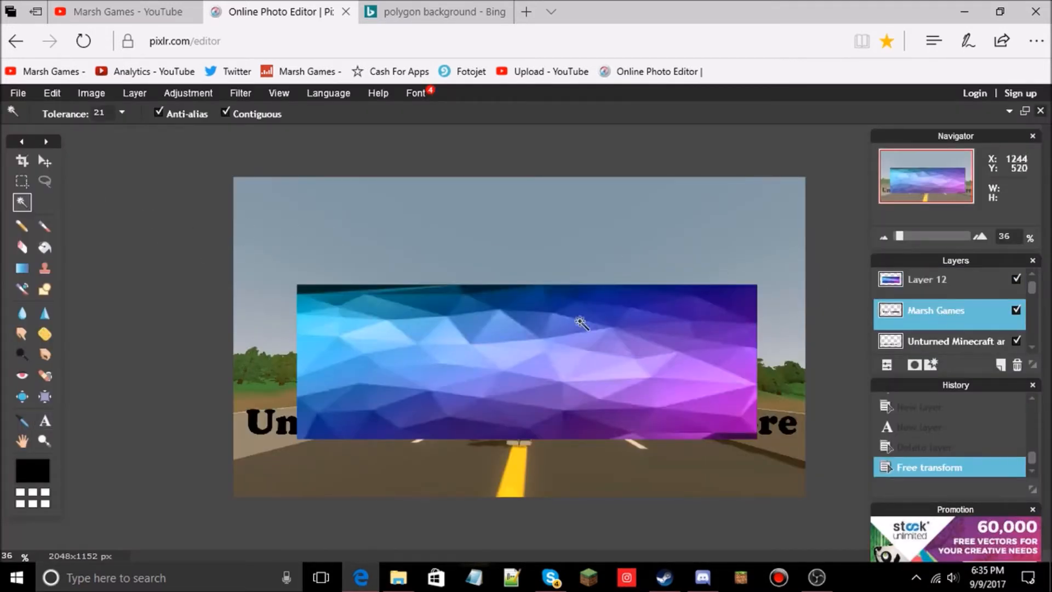
click(367, 381)
click(364, 393)
shift+click(381, 395)
shift+click(417, 396)
shift+click(460, 398)
shift+click(482, 400)
shift+click(548, 395)
shift+click(600, 398)
shift+click(630, 397)
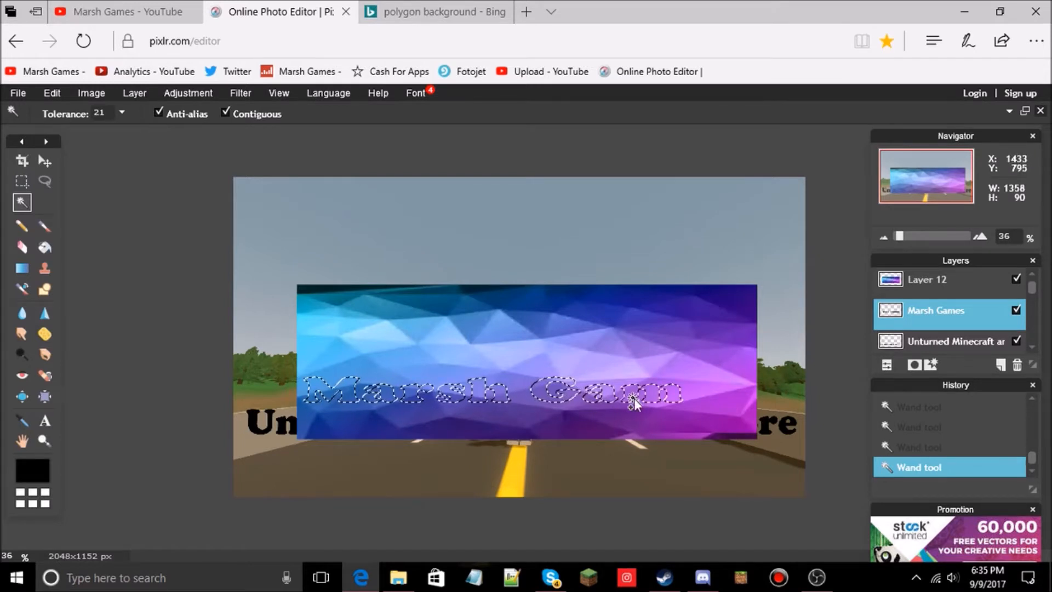
shift+click(693, 396)
shift+click(728, 395)
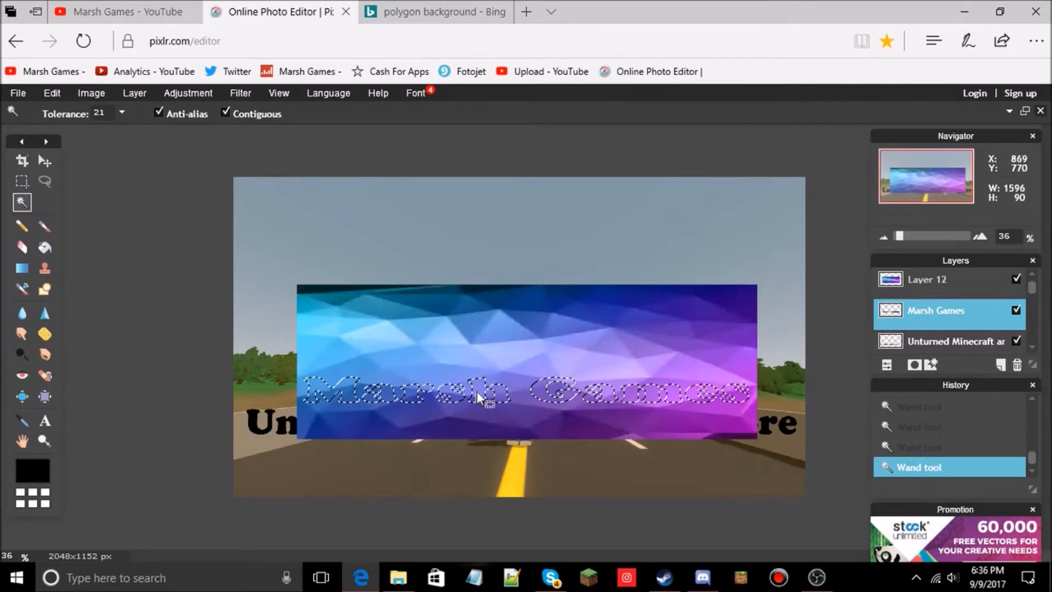
Invert the letter selection, clear the polygon pattern outside the letters on Layer 12, and drop the selection.
right_click(539, 393)
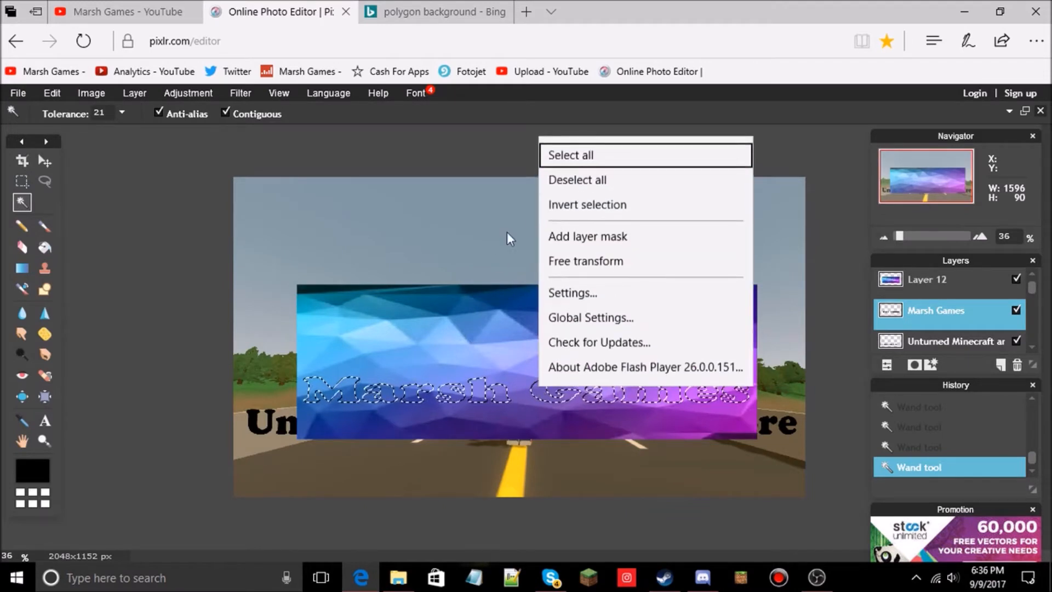
click(568, 202)
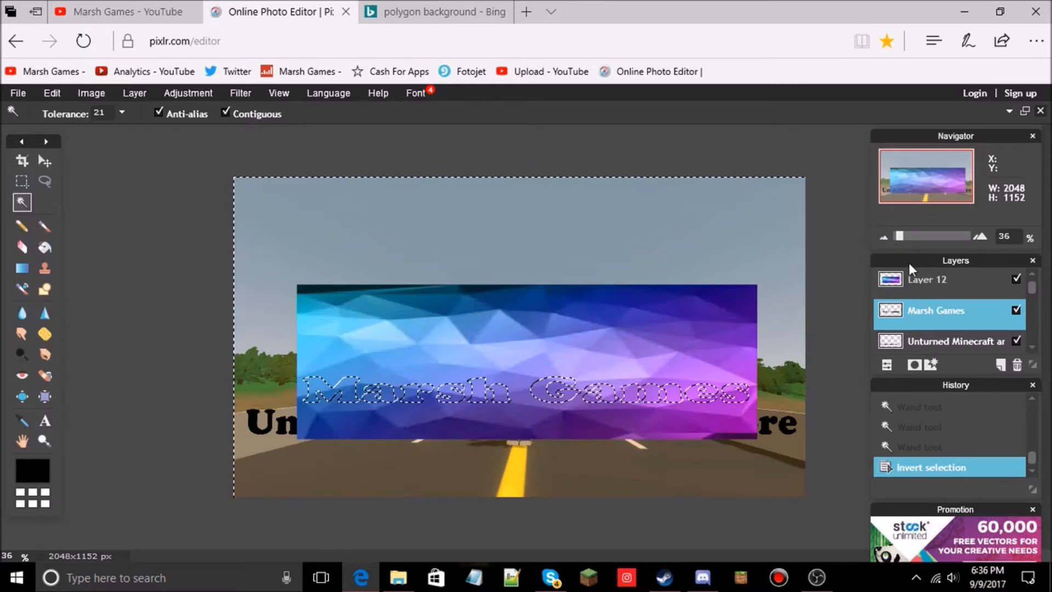
click(916, 281)
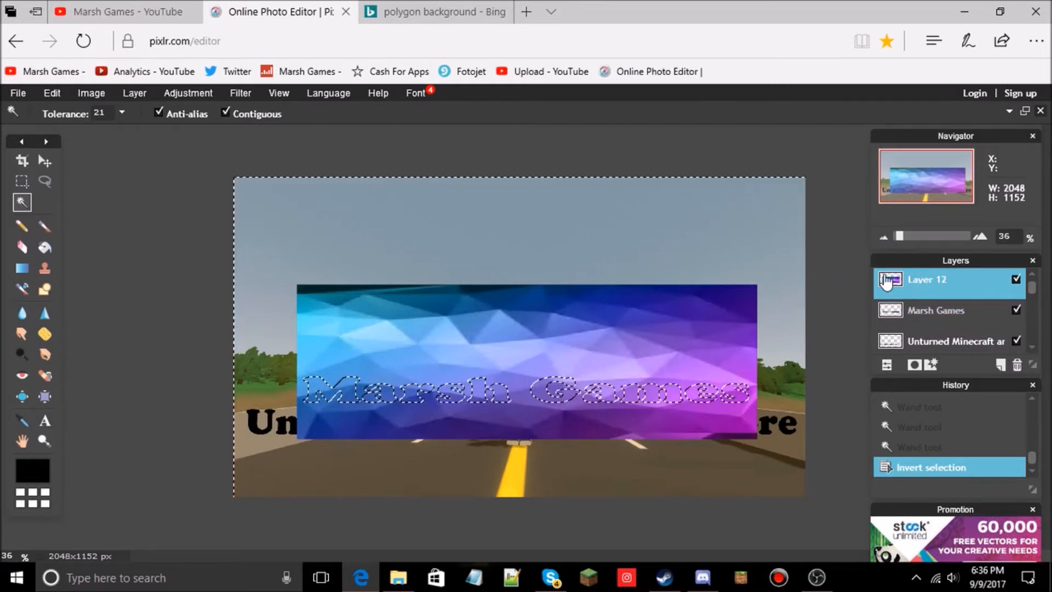
key(Delete)
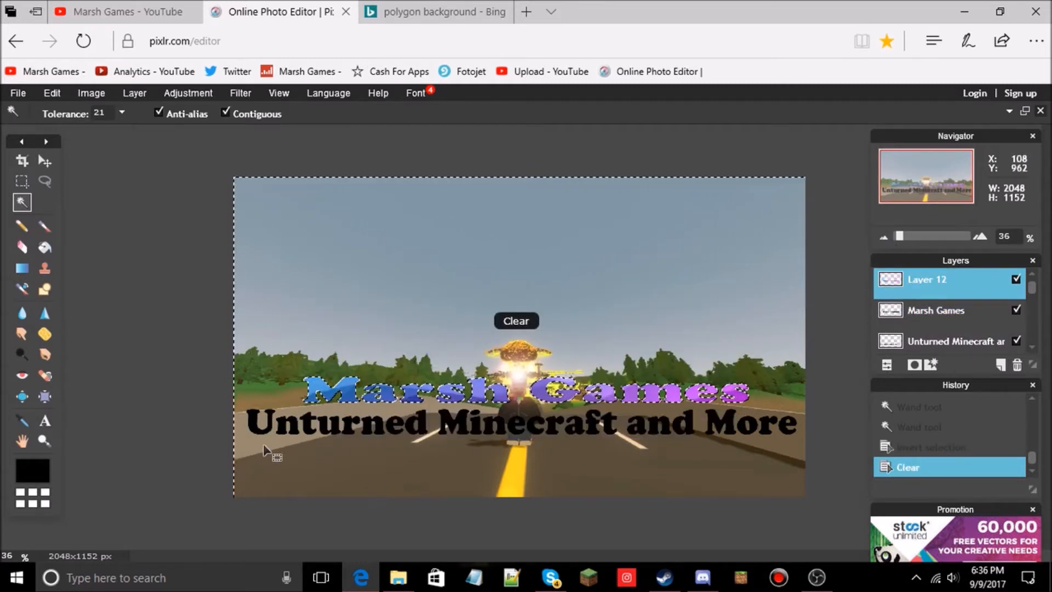
click(189, 337)
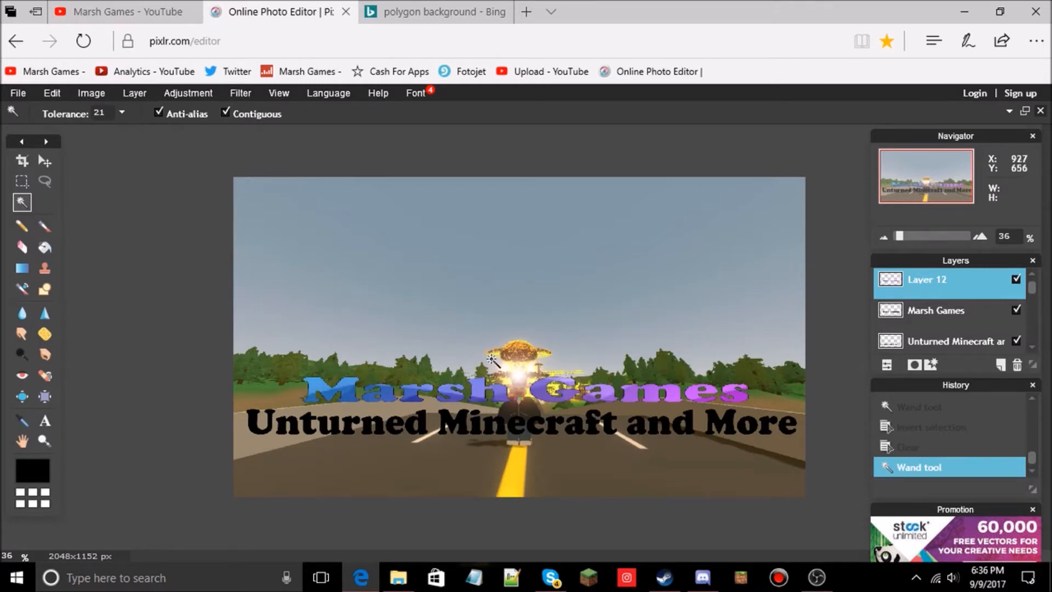
Enable an outer glow layer style on Layer 12 with opacity 100, hardness 10 and size 11.
right_click(919, 280)
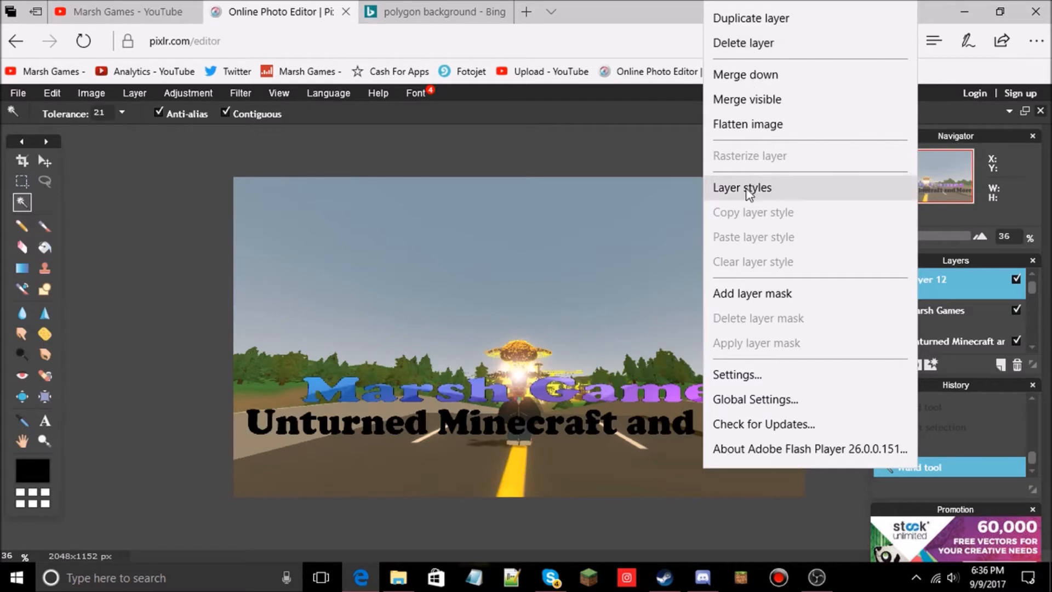
click(794, 189)
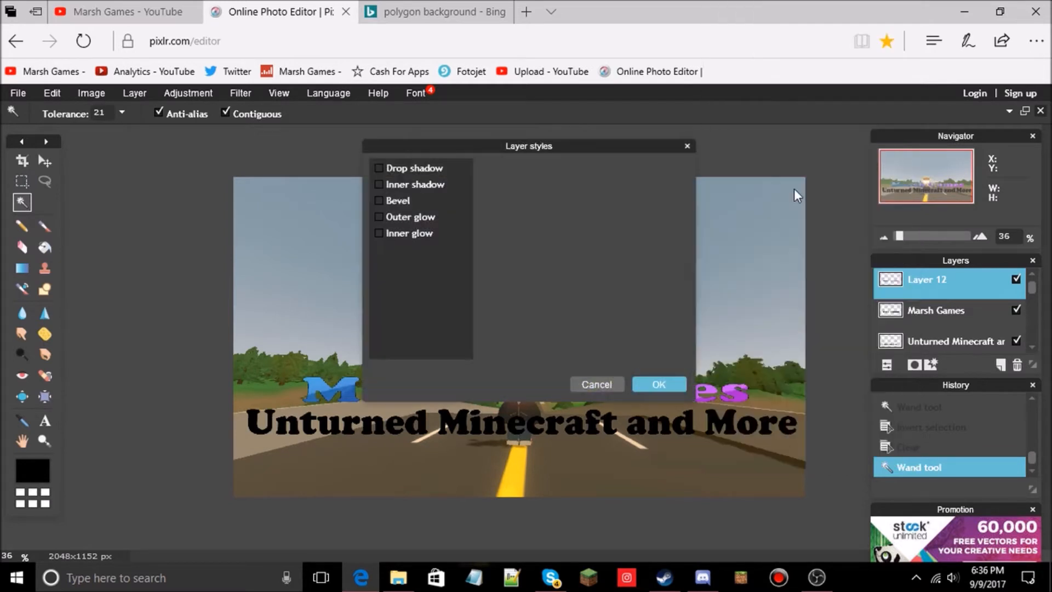
drag(510, 147, 618, 161)
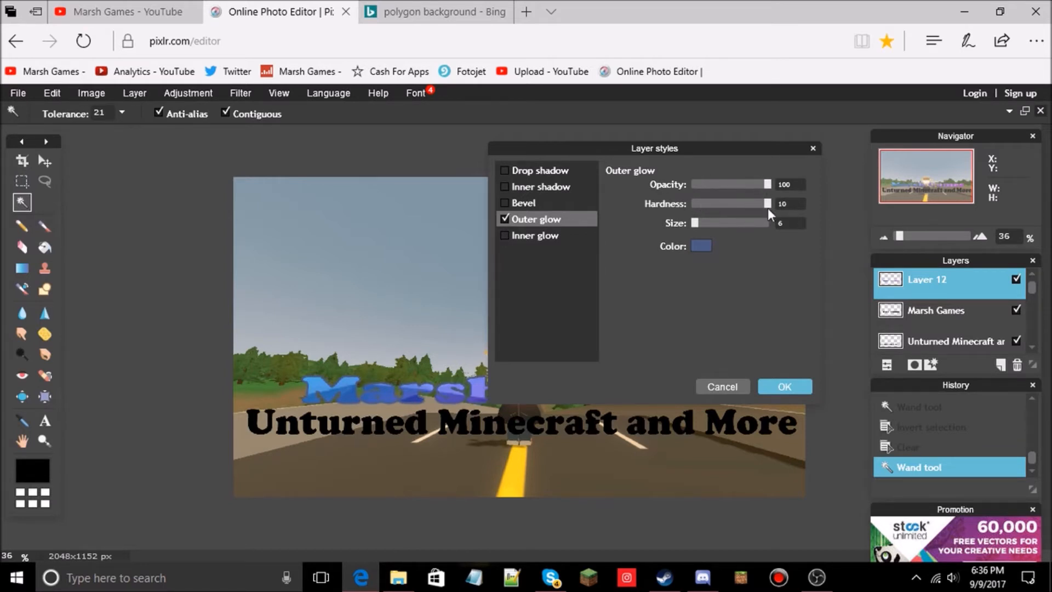
drag(699, 223, 699, 222)
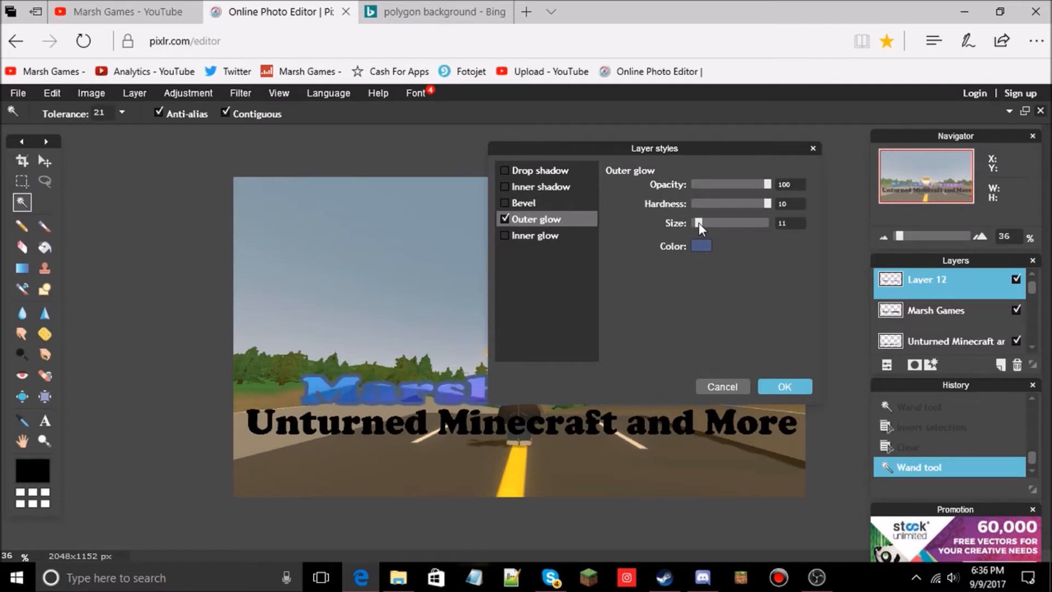
Set the outer glow's color to white (ffffff) and its size to 6, and apply the layer style.
click(701, 246)
drag(551, 281, 561, 199)
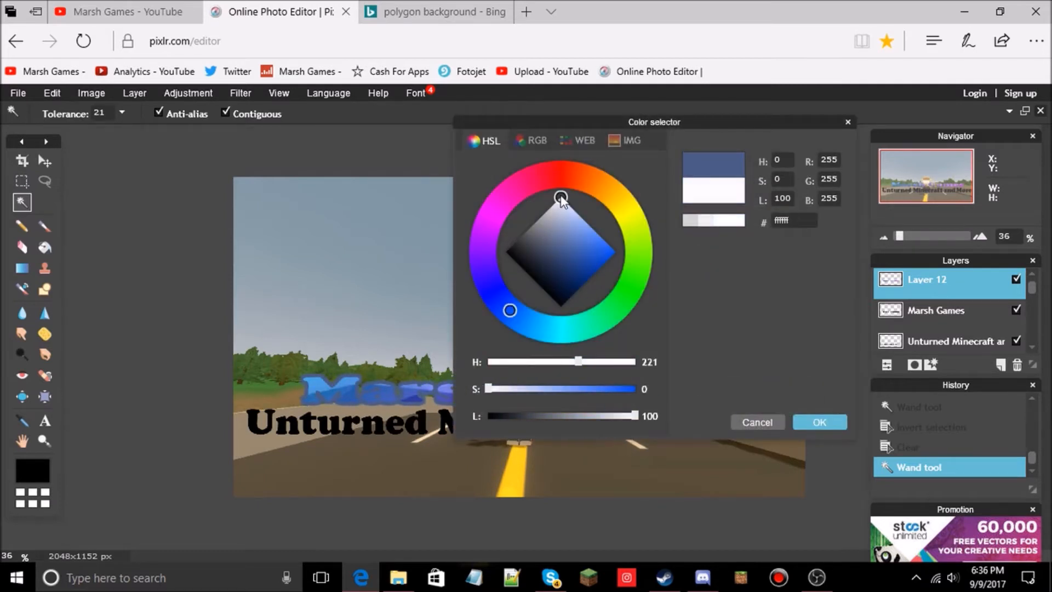
click(814, 416)
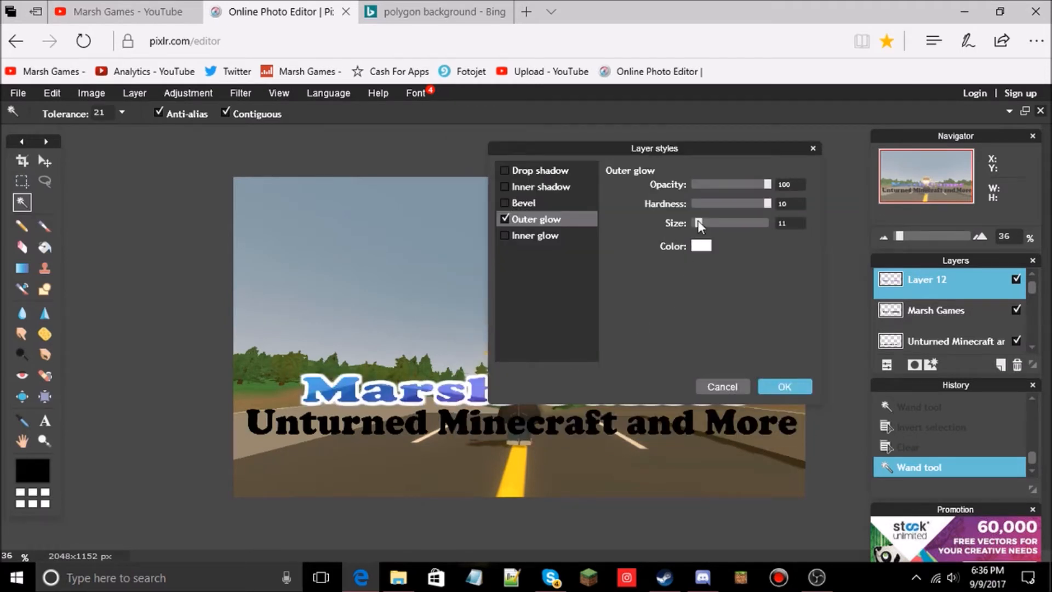
drag(698, 222, 696, 228)
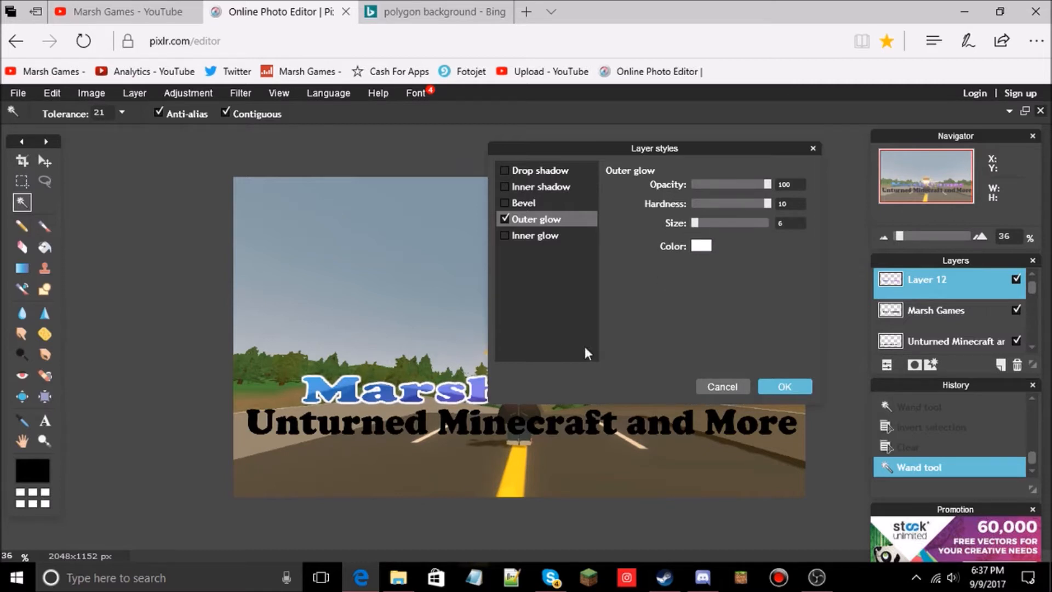
click(784, 385)
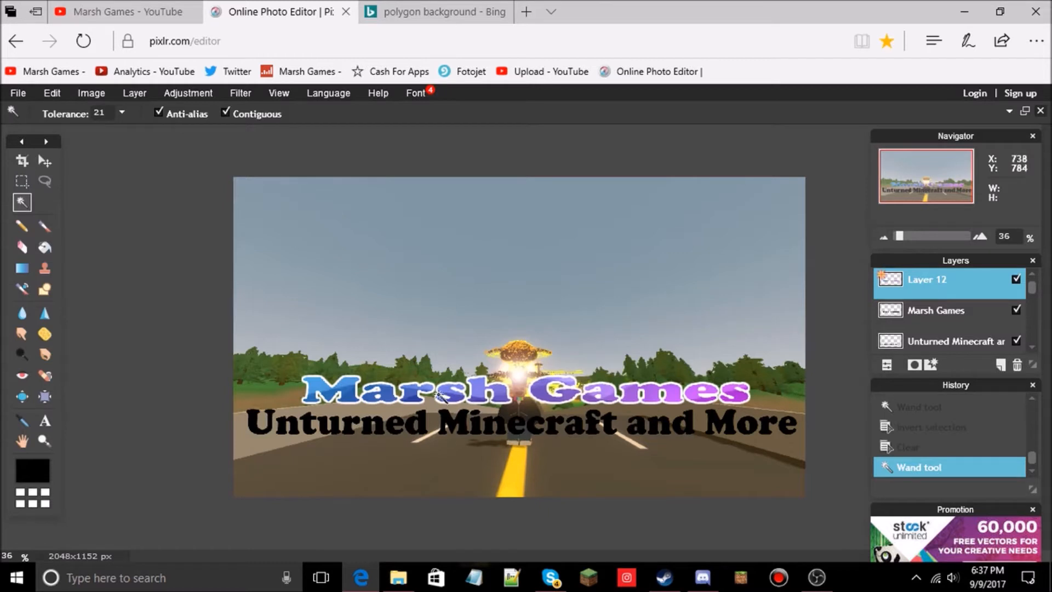
click(49, 93)
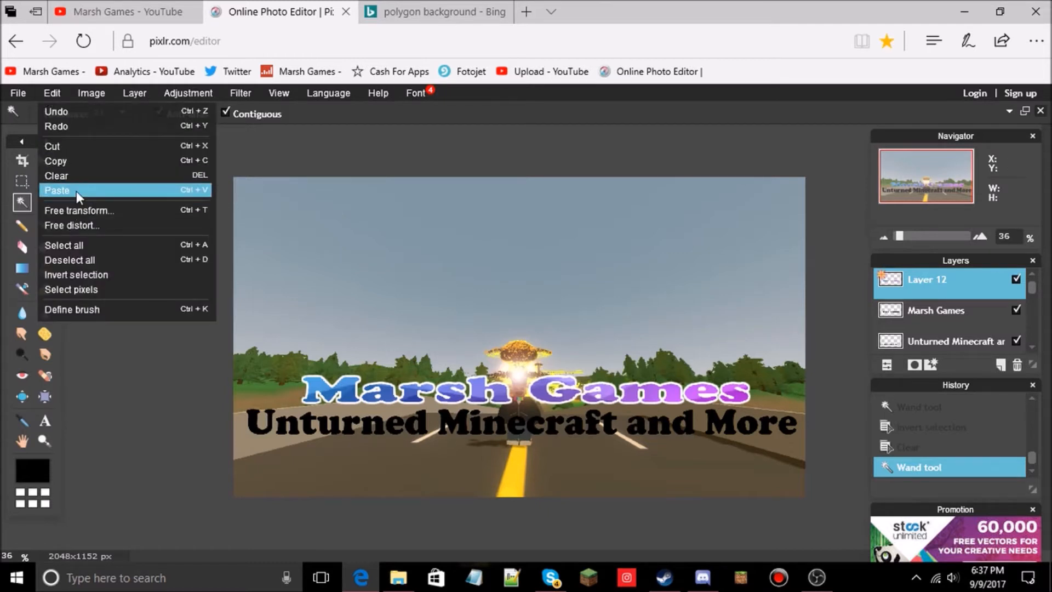
click(76, 210)
drag(351, 388, 354, 386)
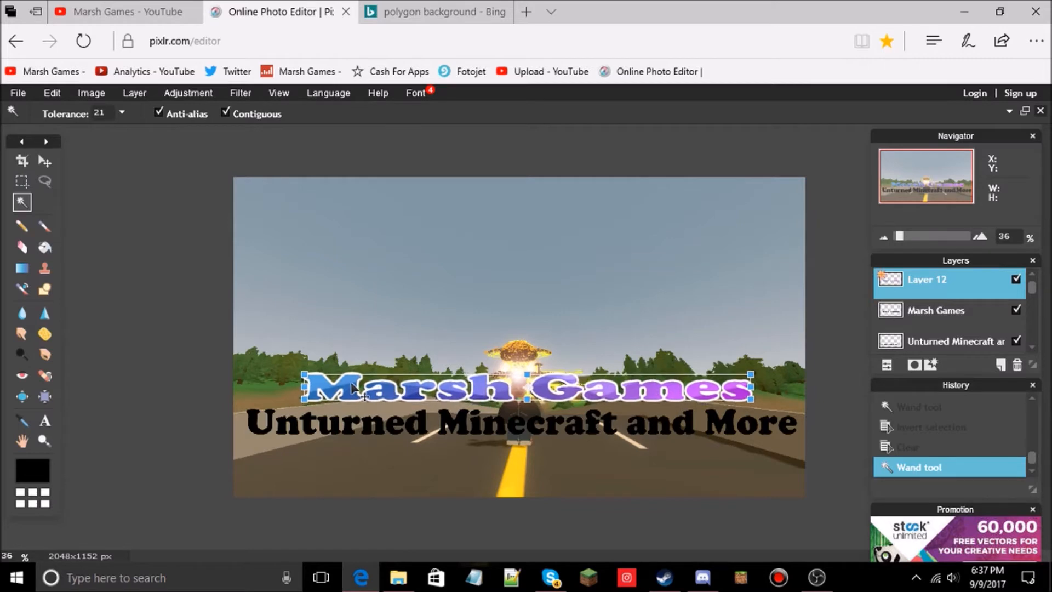
click(258, 366)
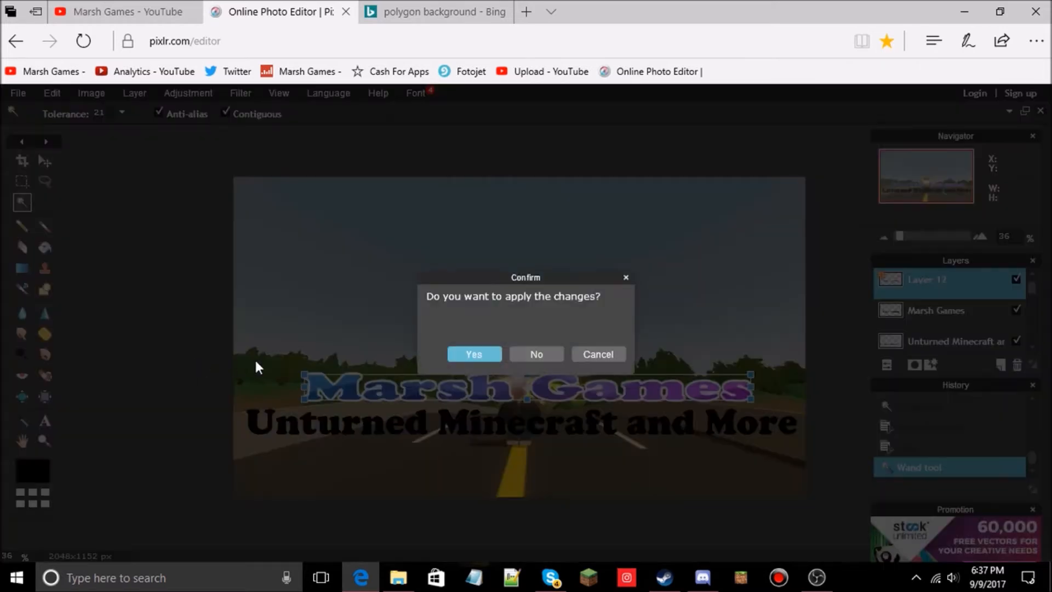
click(527, 354)
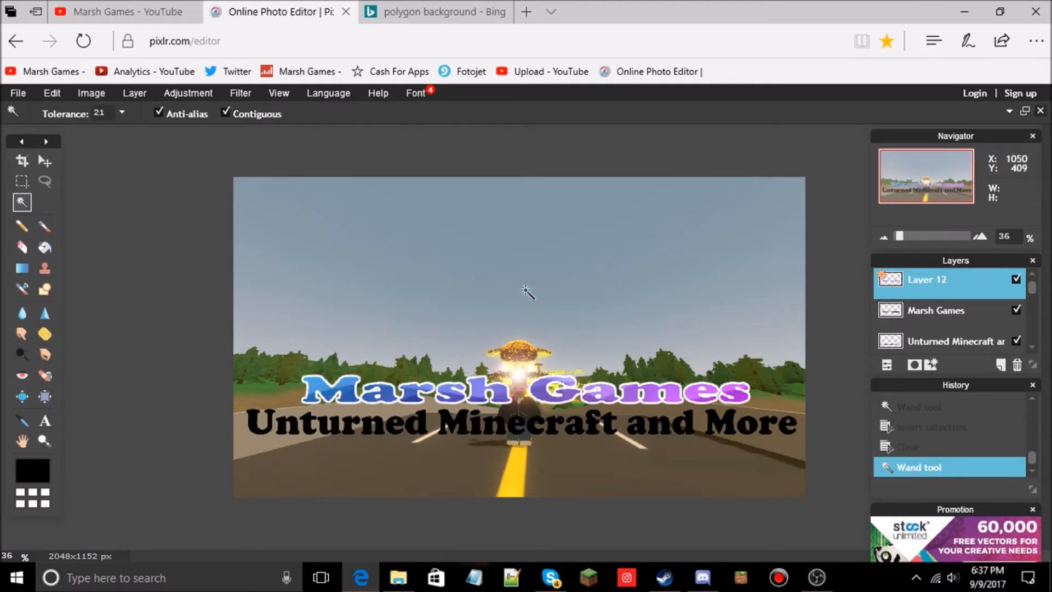
Switch to the Bing image results and browse the polygon backgrounds for a pattern to fill the subtitle.
scroll(971, 323, down, 1)
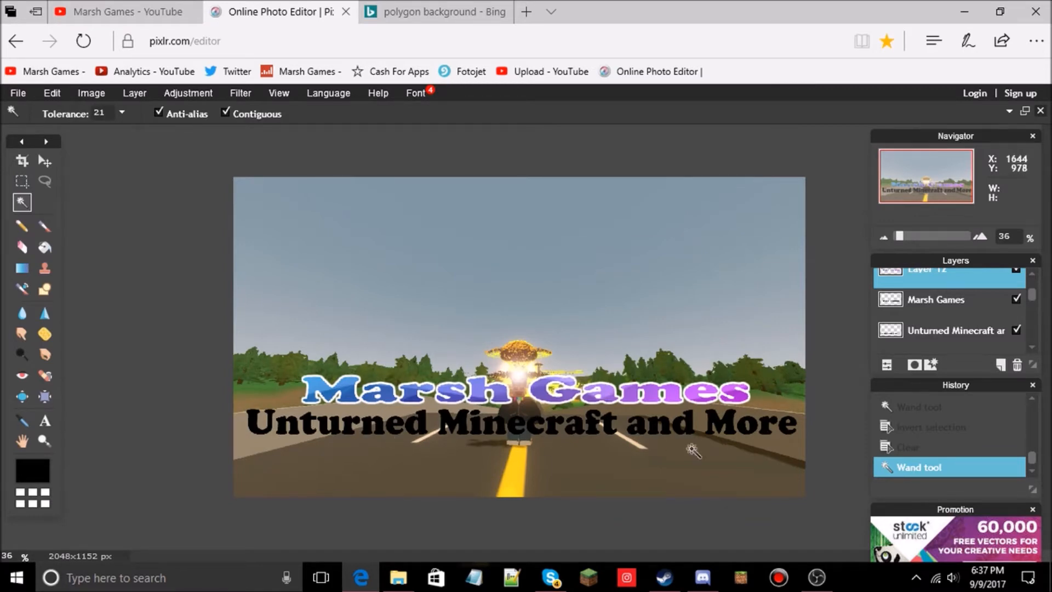
click(433, 11)
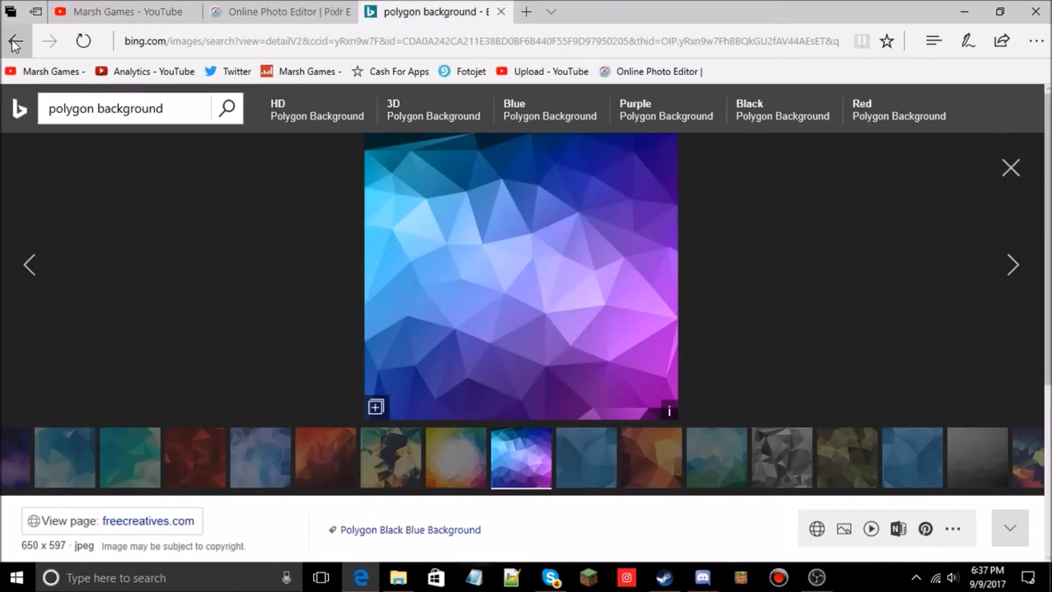
key(Escape)
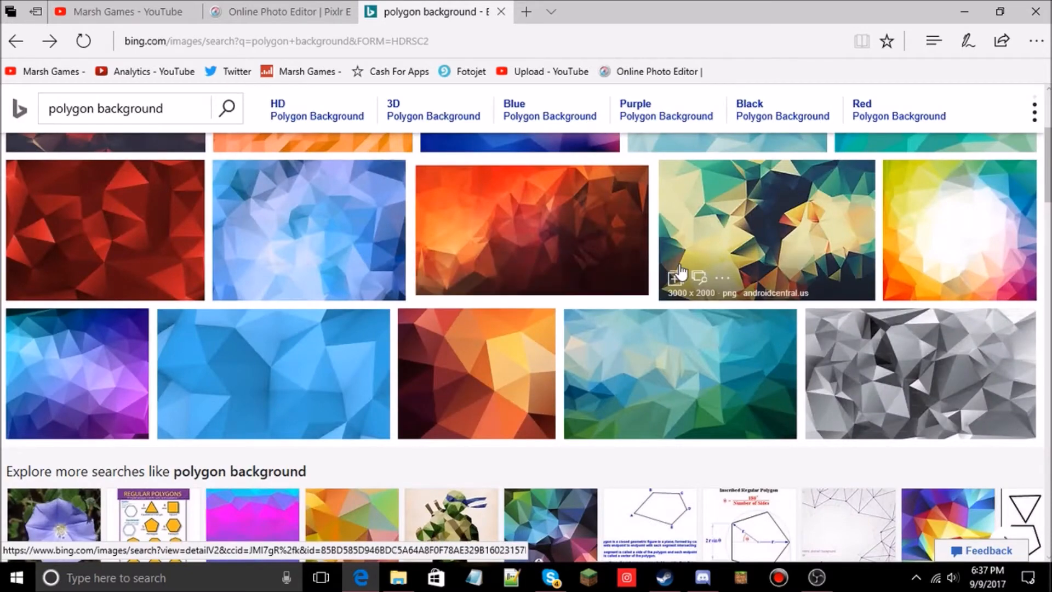
scroll(681, 270, down, 3)
scroll(681, 270, down, 8)
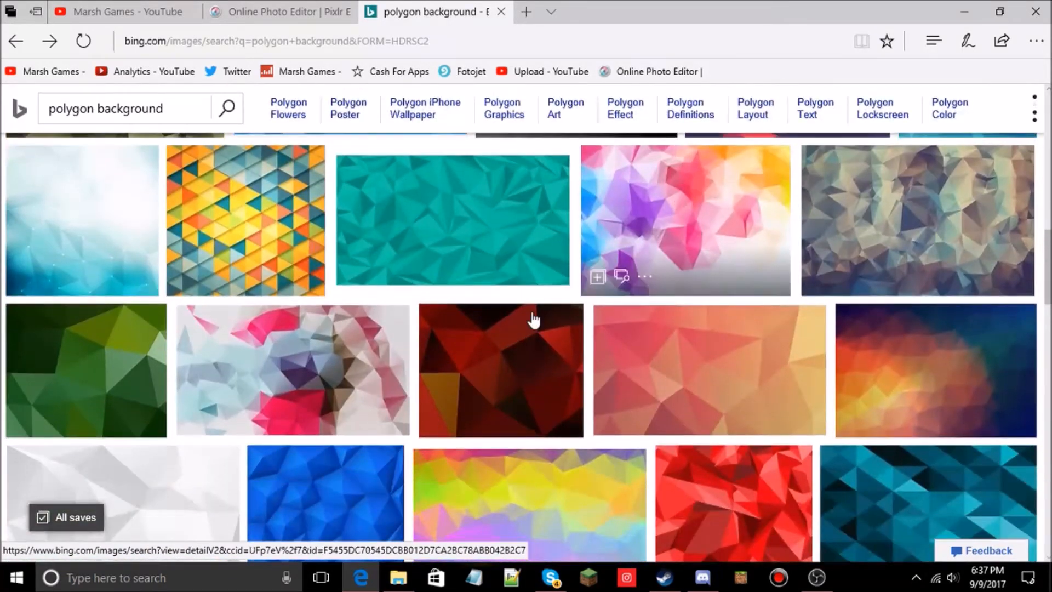
scroll(405, 346, down, 10)
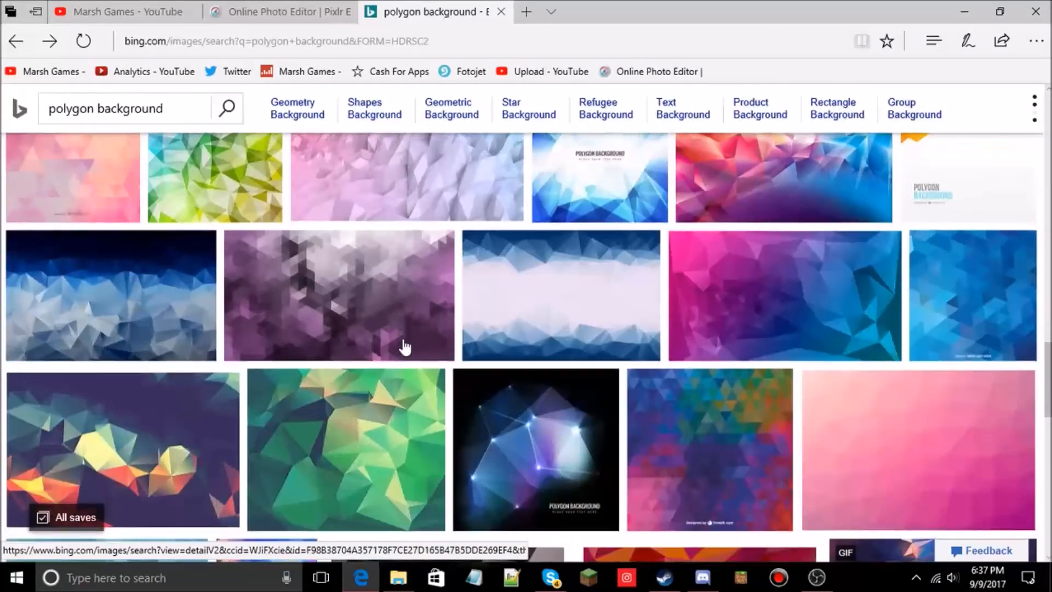
scroll(408, 336, down, 5)
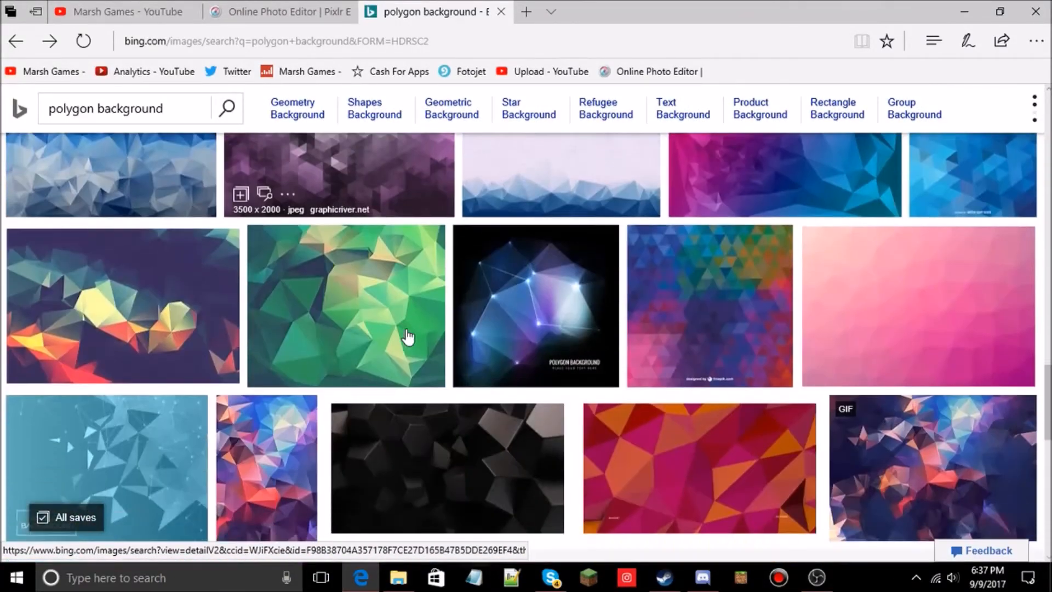
scroll(400, 345, down, 4)
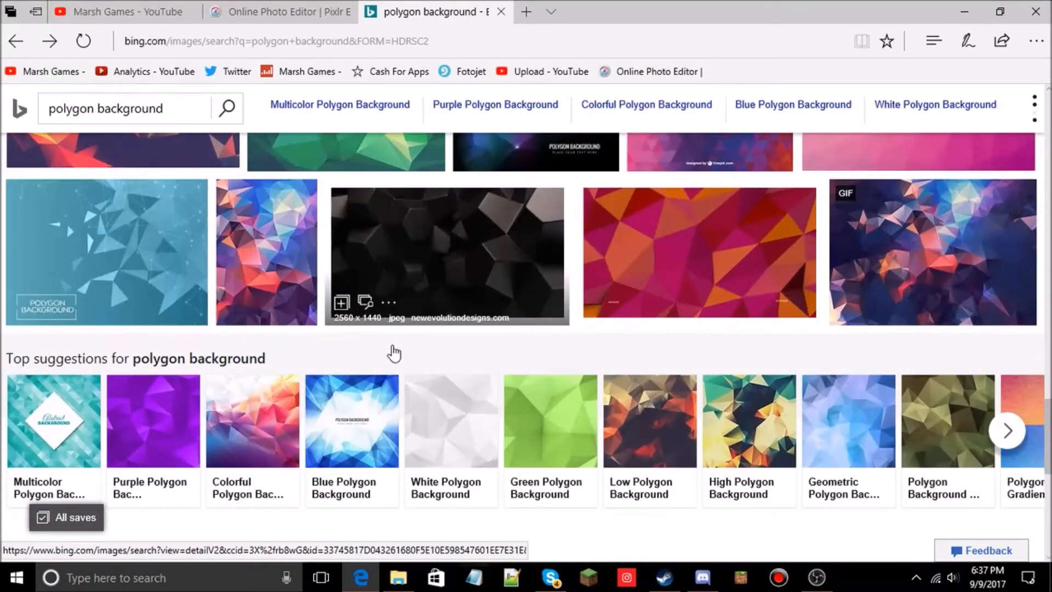
scroll(405, 350, up, 4)
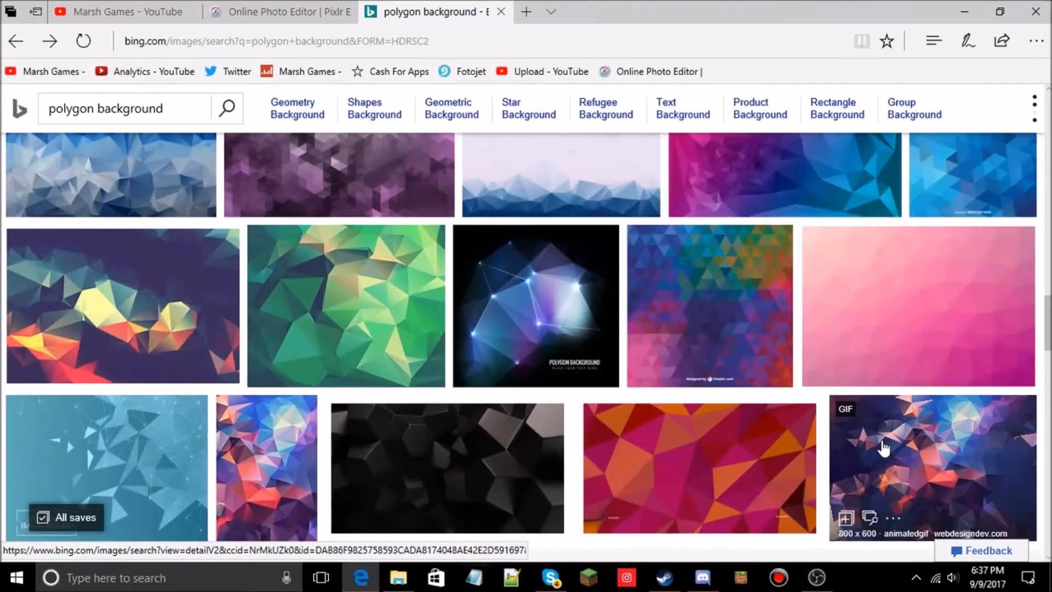
Preview the dark low-poly animated GIF and the purple triangle background from the image results.
click(884, 449)
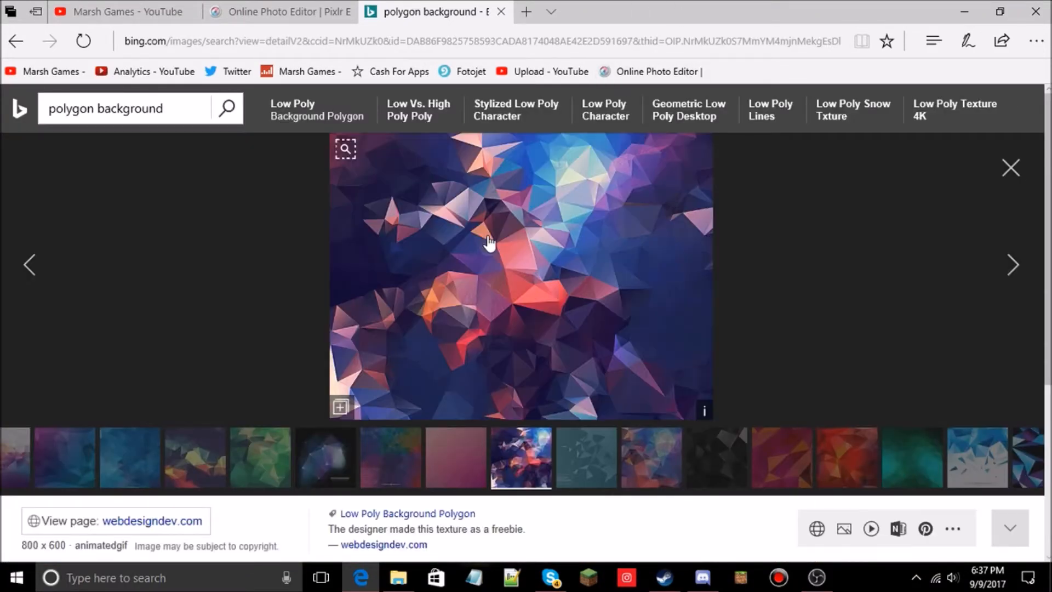
right_click(488, 239)
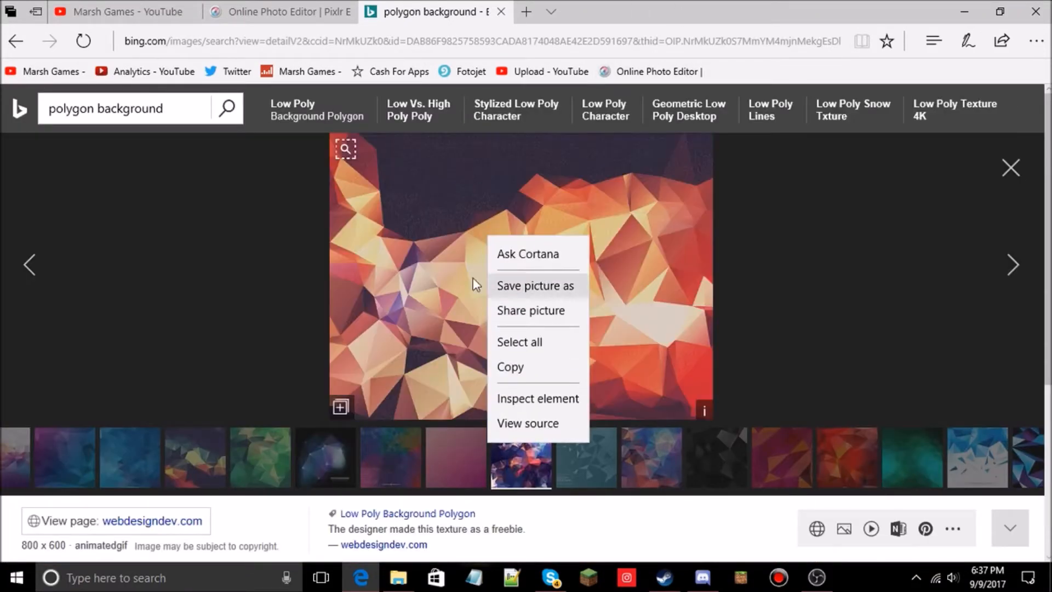
click(473, 278)
click(125, 145)
scroll(455, 274, up, 4)
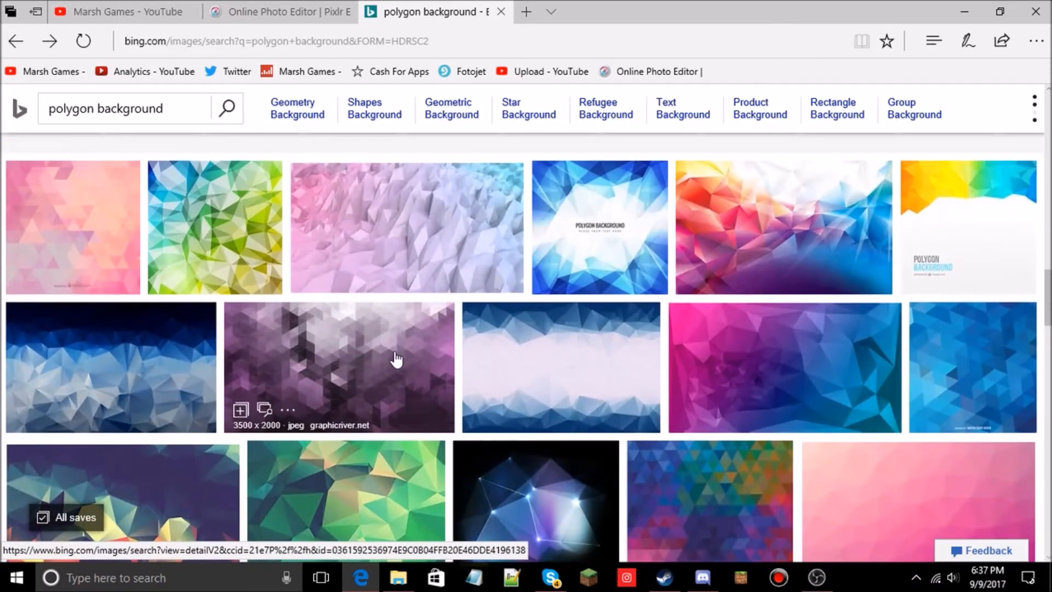
click(364, 336)
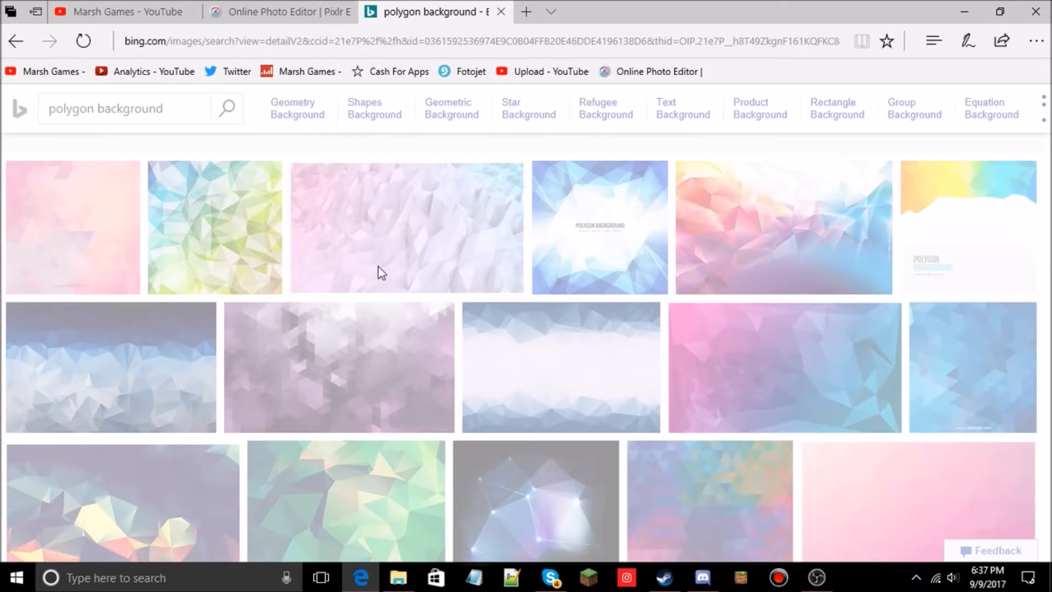
right_click(396, 259)
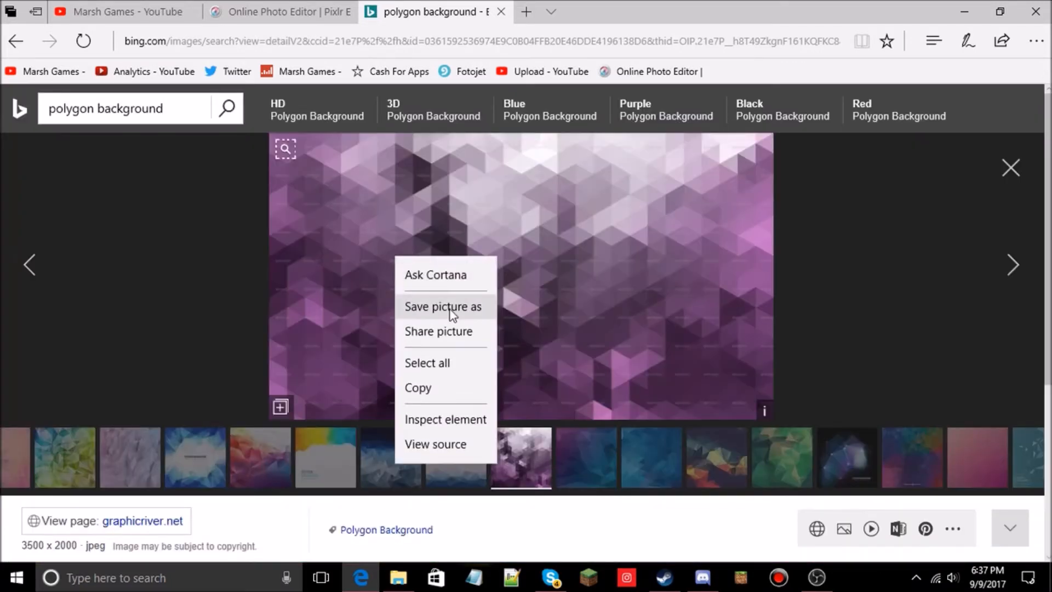
click(43, 160)
click(16, 41)
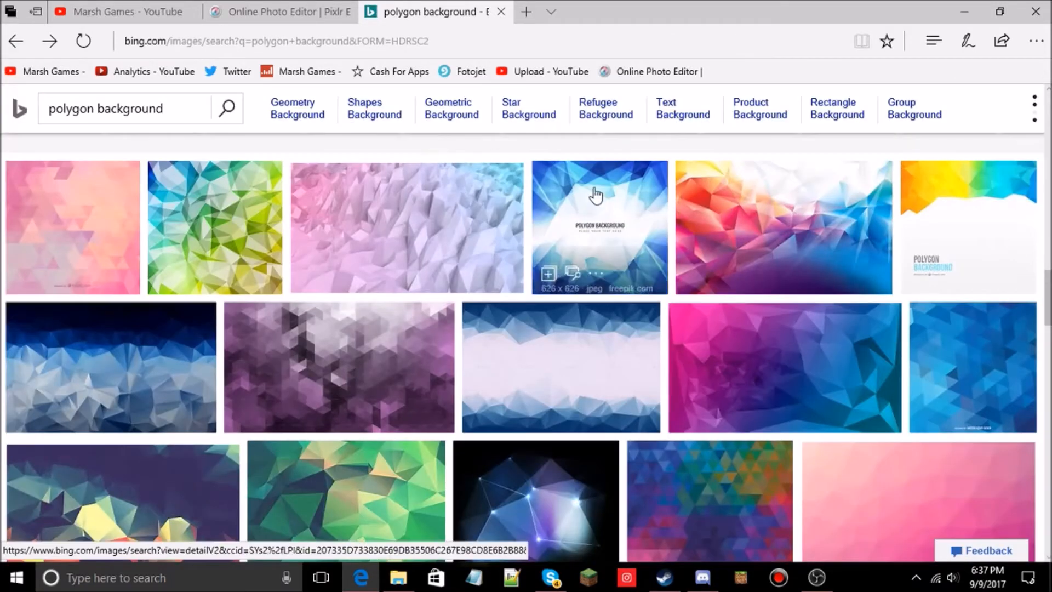
Open the 1920 x 1080 pink-to-blue polygon background and save it as a JPEG in the Video Output folder.
click(822, 368)
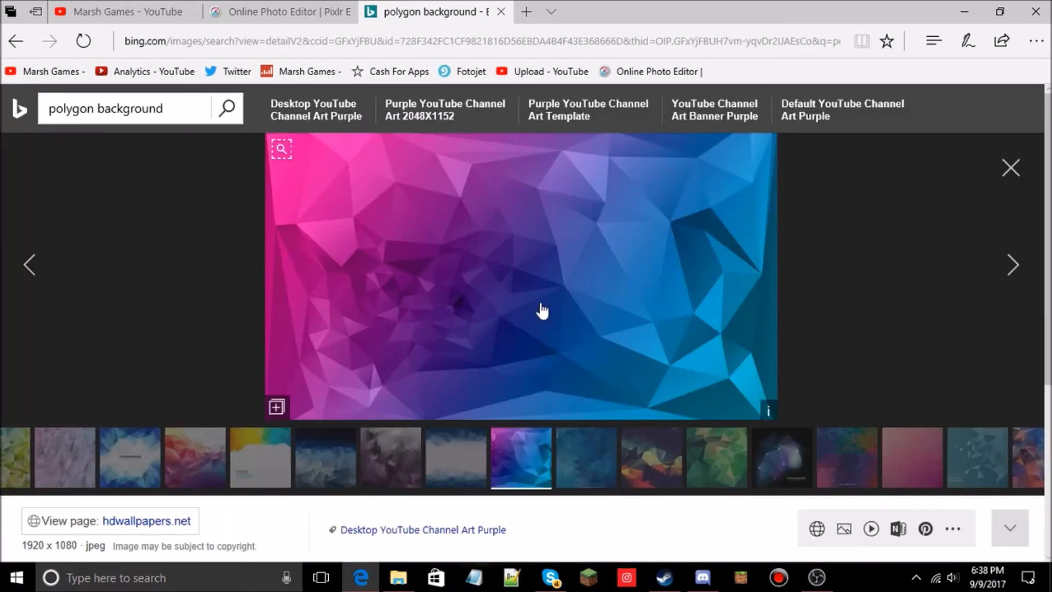
right_click(543, 310)
click(619, 365)
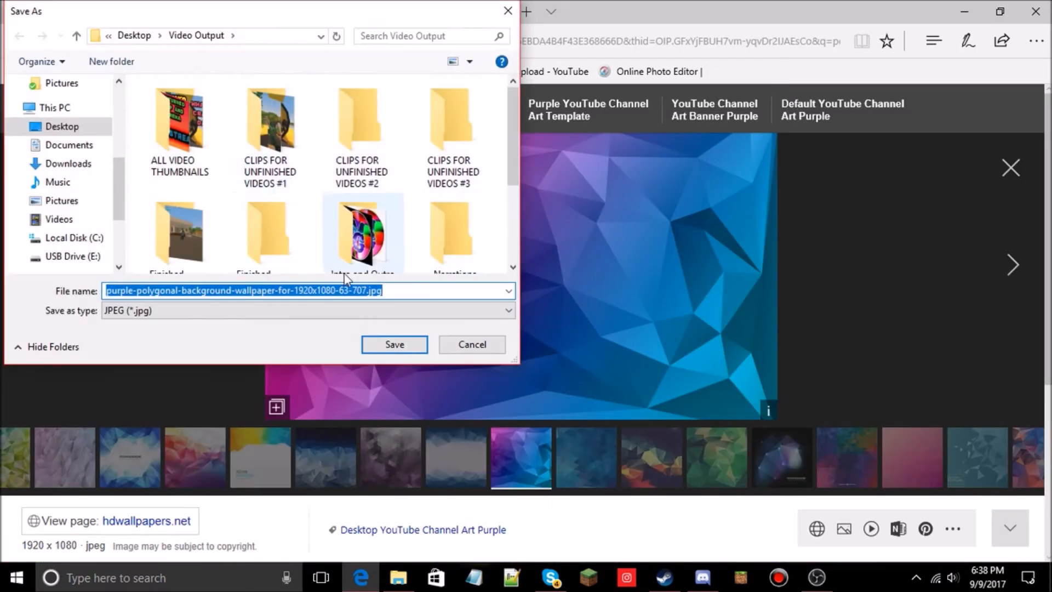
click(388, 343)
Switch back to Pixlr Editor and open purple-polygonal-background-wallpaper-for-1920x1080-63-707.jpg as a layer.
click(286, 15)
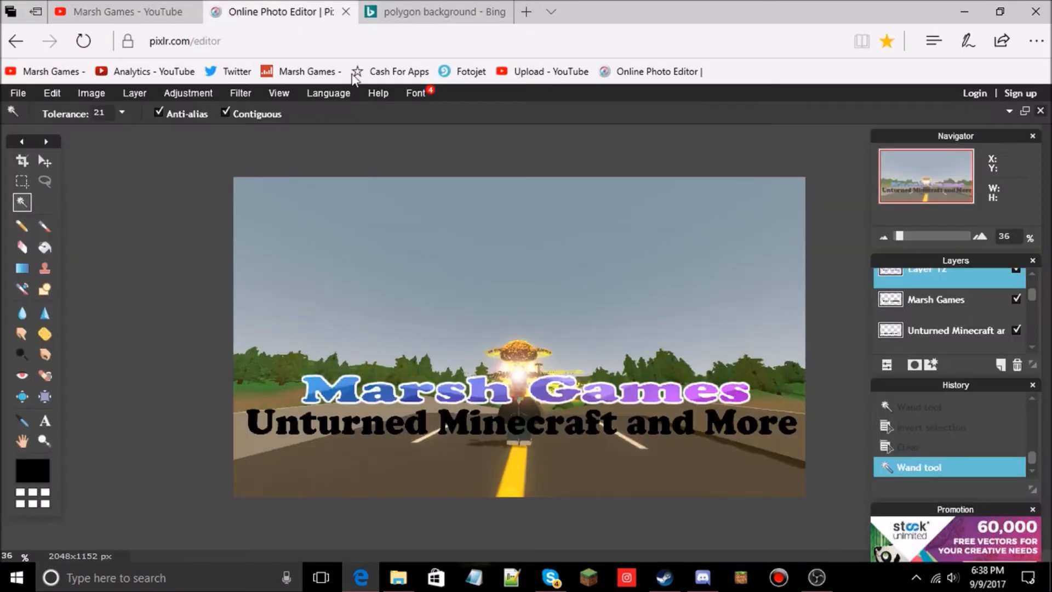
click(146, 94)
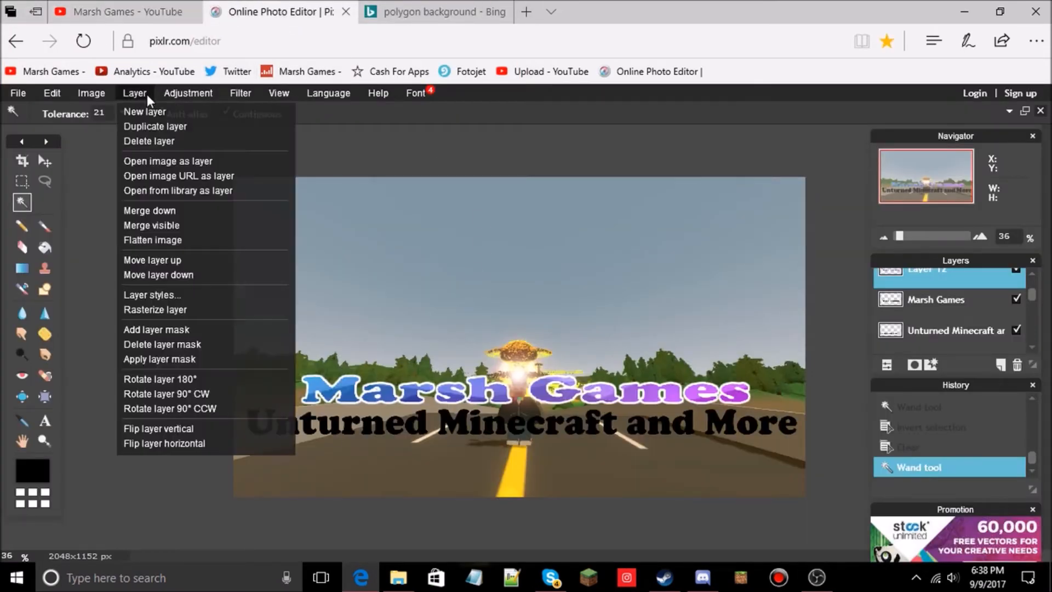
click(176, 160)
scroll(245, 235, down, 2)
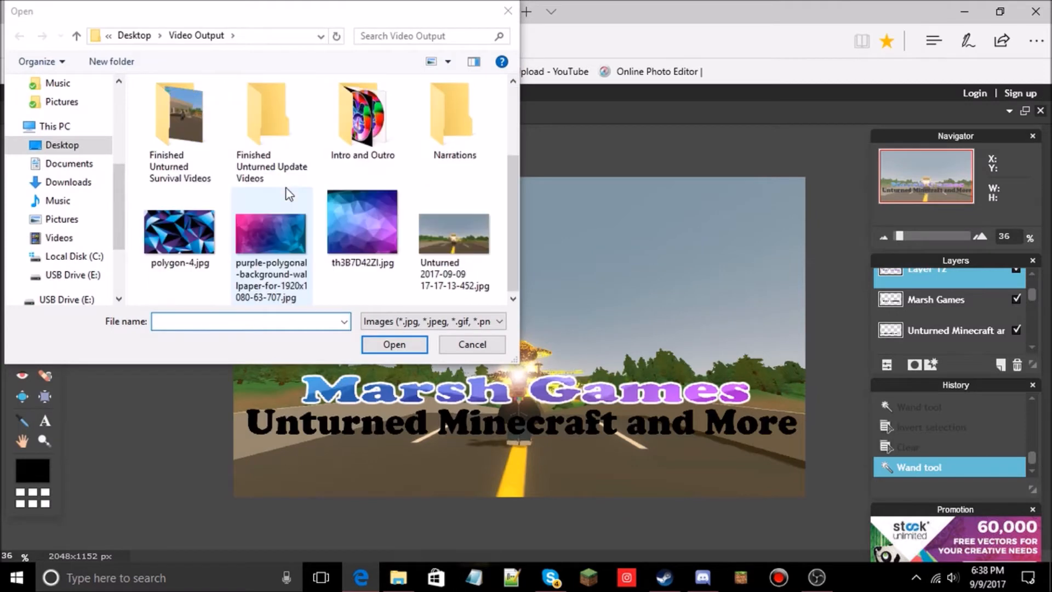
click(301, 259)
click(389, 345)
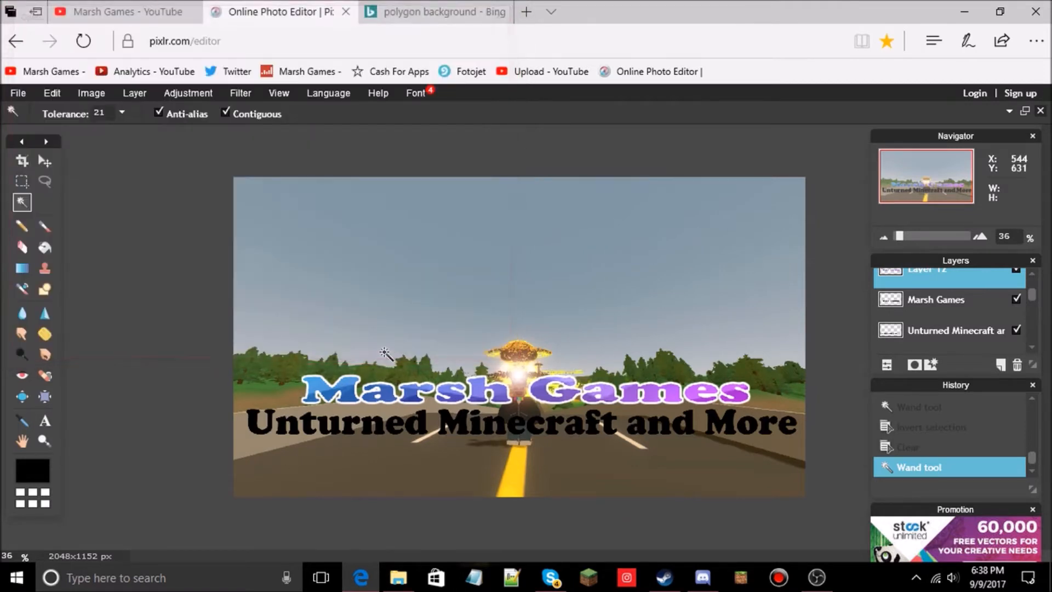
click(482, 377)
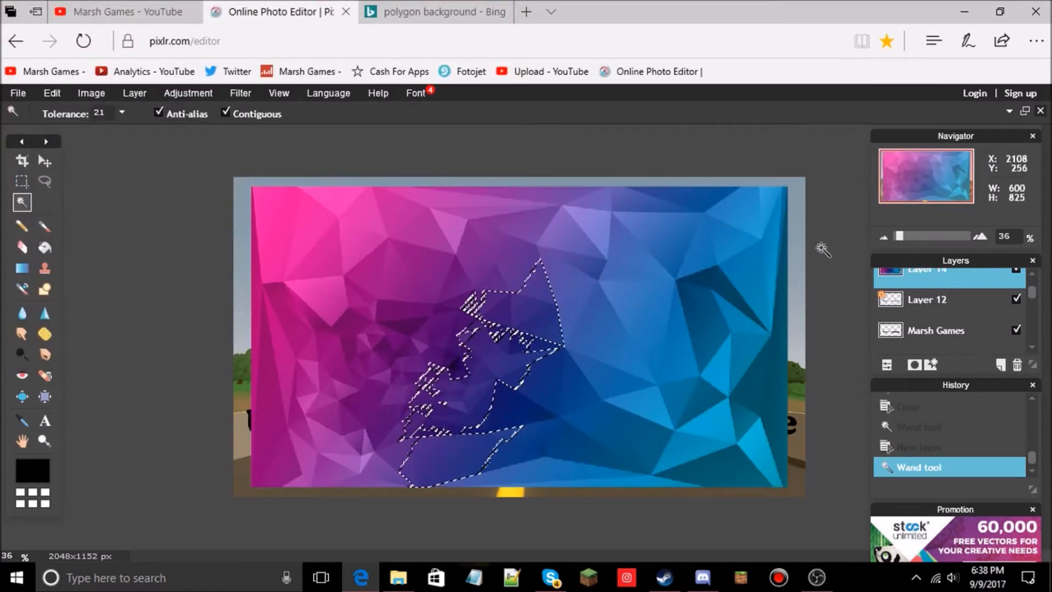
key(h)
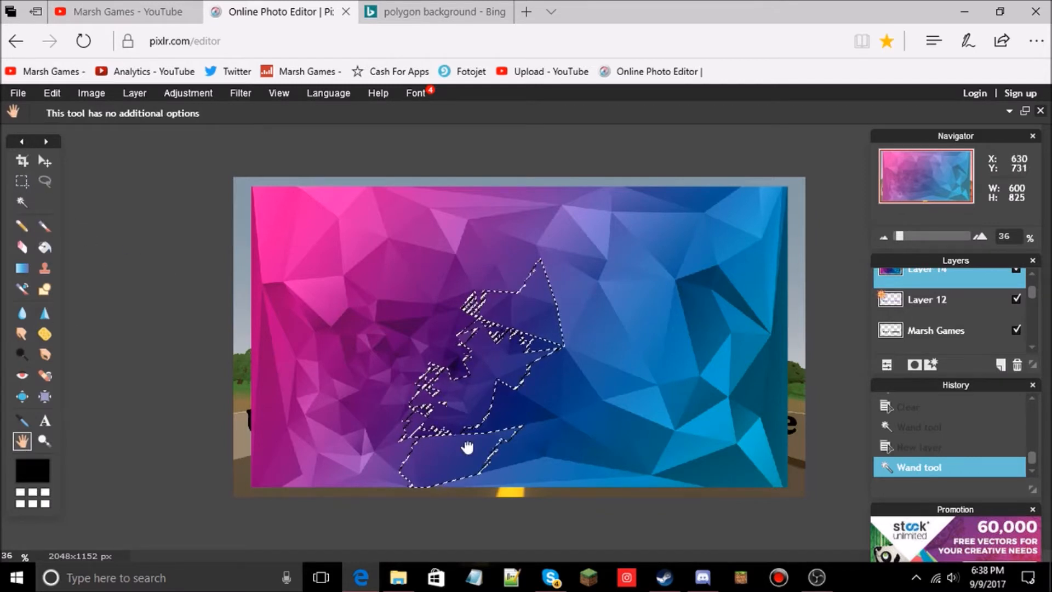
click(45, 181)
key(ctrl+d)
click(20, 424)
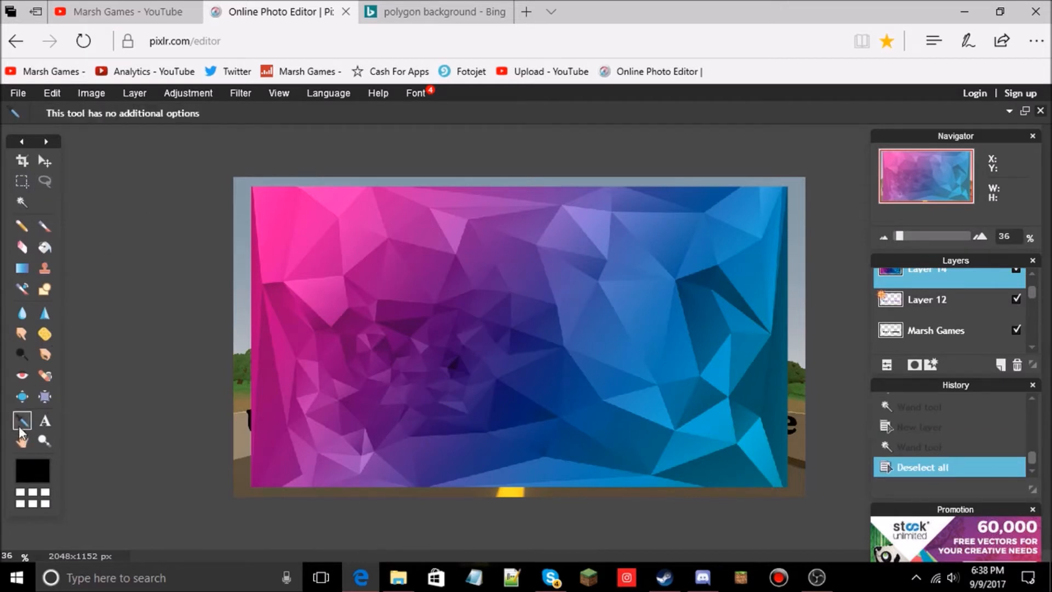
drag(388, 357, 398, 368)
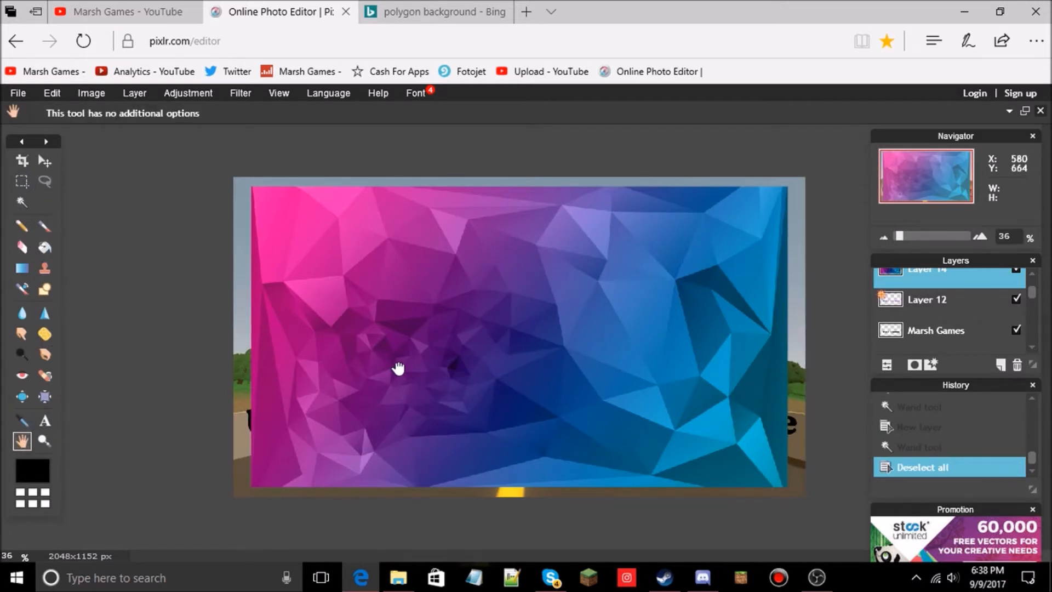
Free transform the new polygon layer, moving it down over both text lines and widening it past the canvas sides, and apply the changes.
click(60, 94)
click(75, 214)
drag(353, 345, 357, 392)
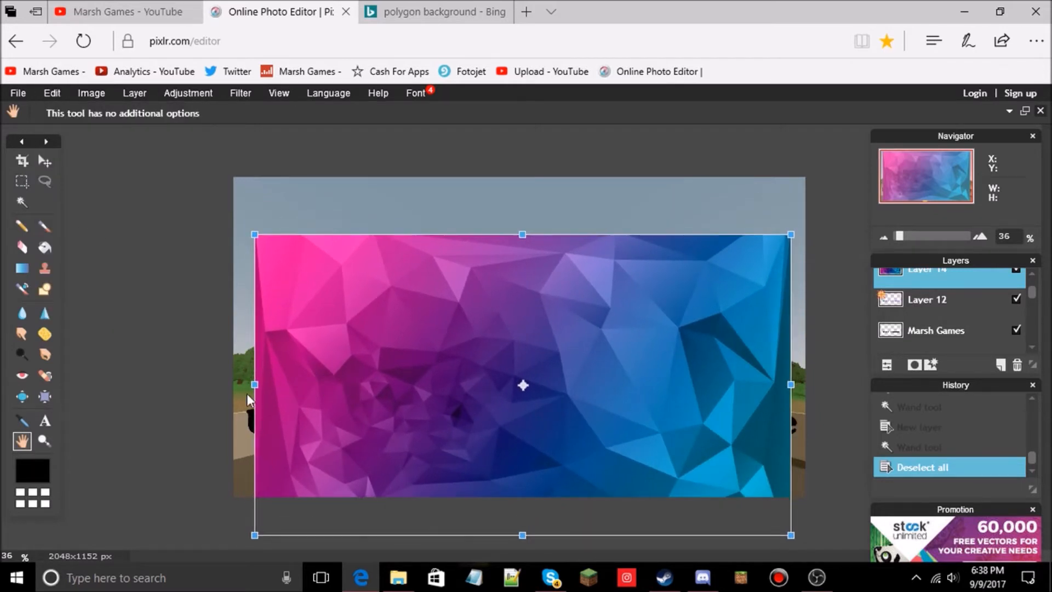
drag(249, 385, 225, 380)
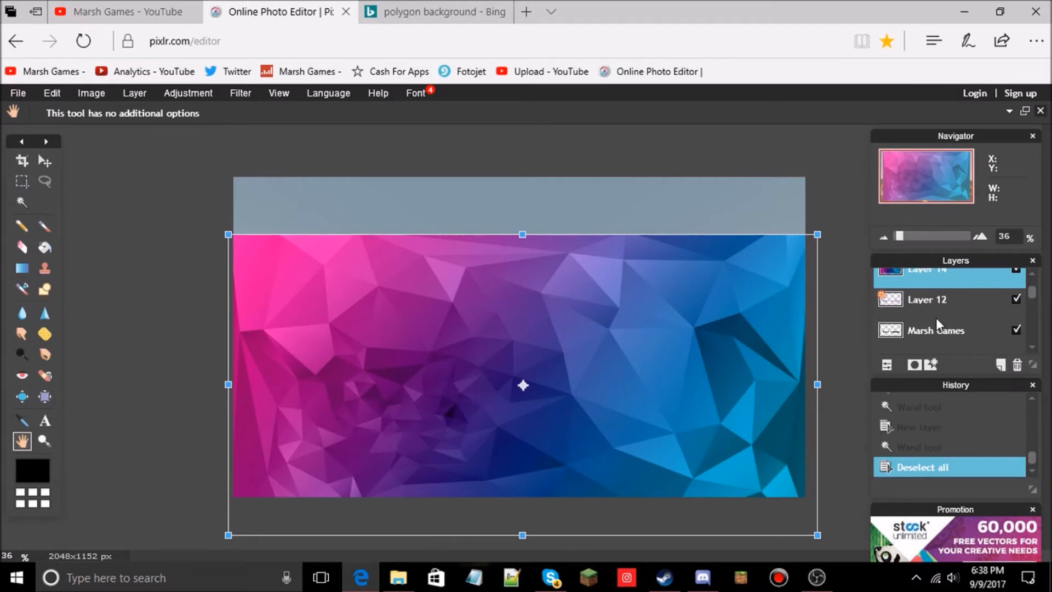
click(941, 300)
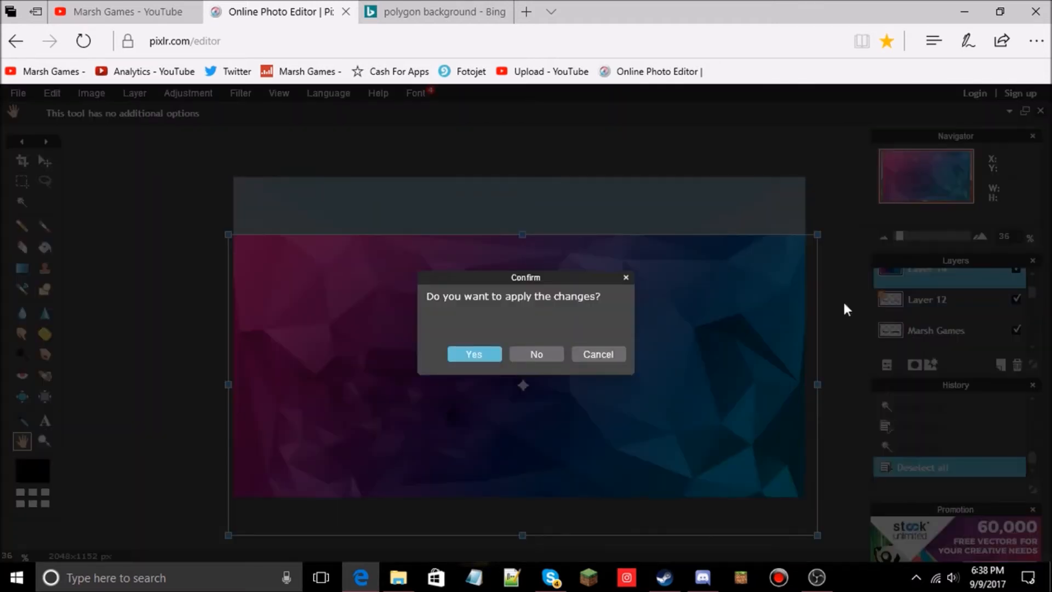
click(474, 354)
Try to select the letters of "Unturned" on the subtitle layer with the Wand tool.
scroll(959, 318, down, 2)
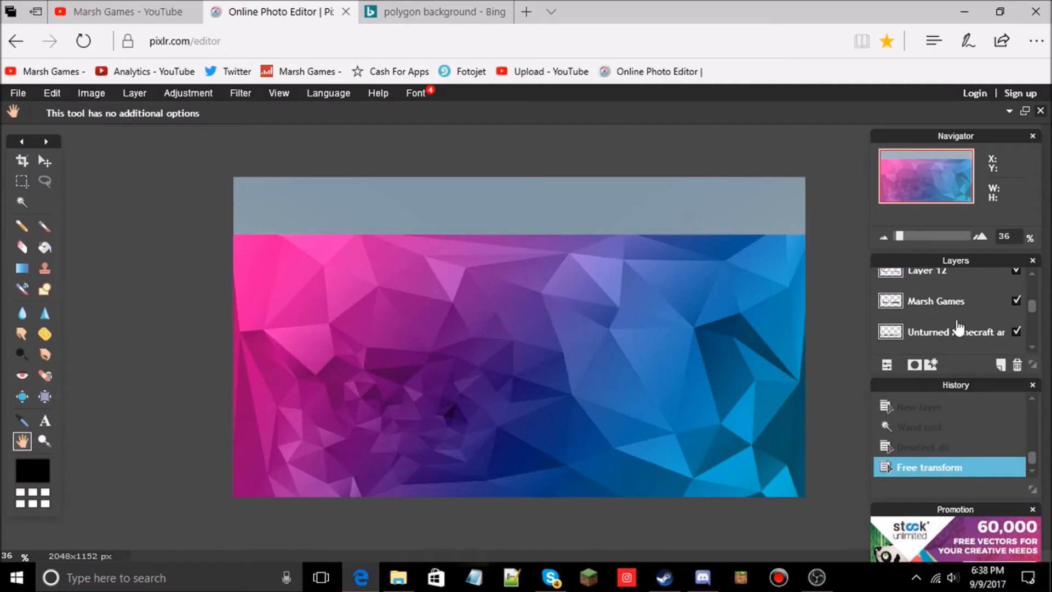
click(922, 337)
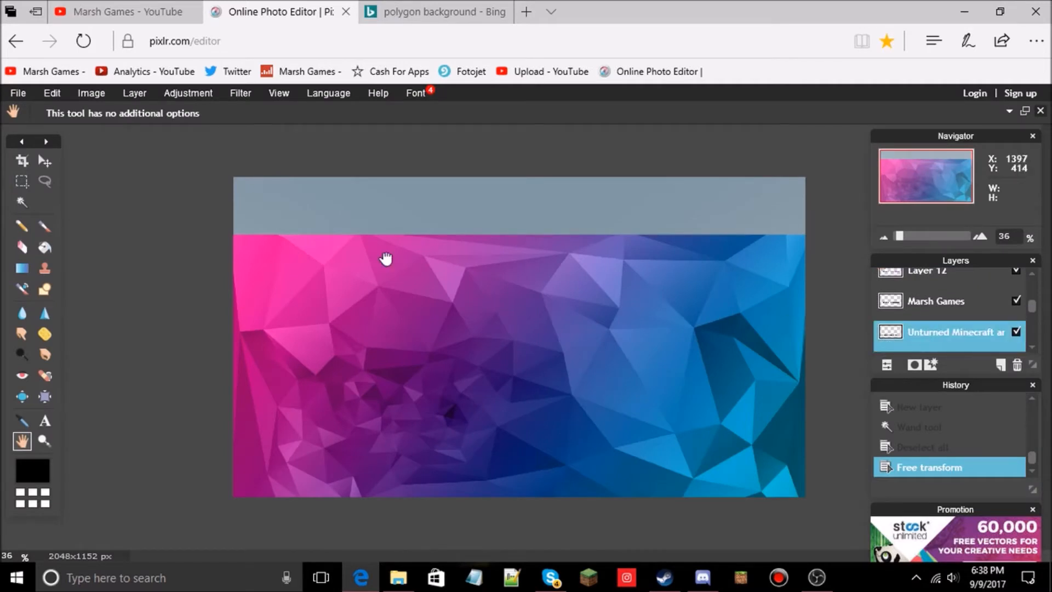
click(22, 201)
click(286, 426)
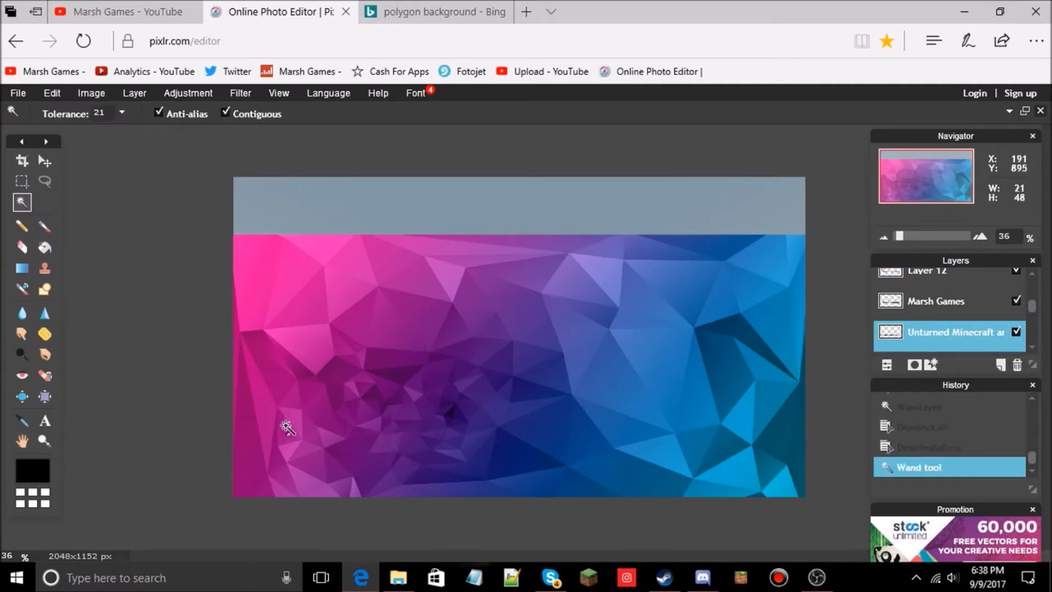
shift+click(258, 425)
shift+click(272, 427)
shift+click(296, 424)
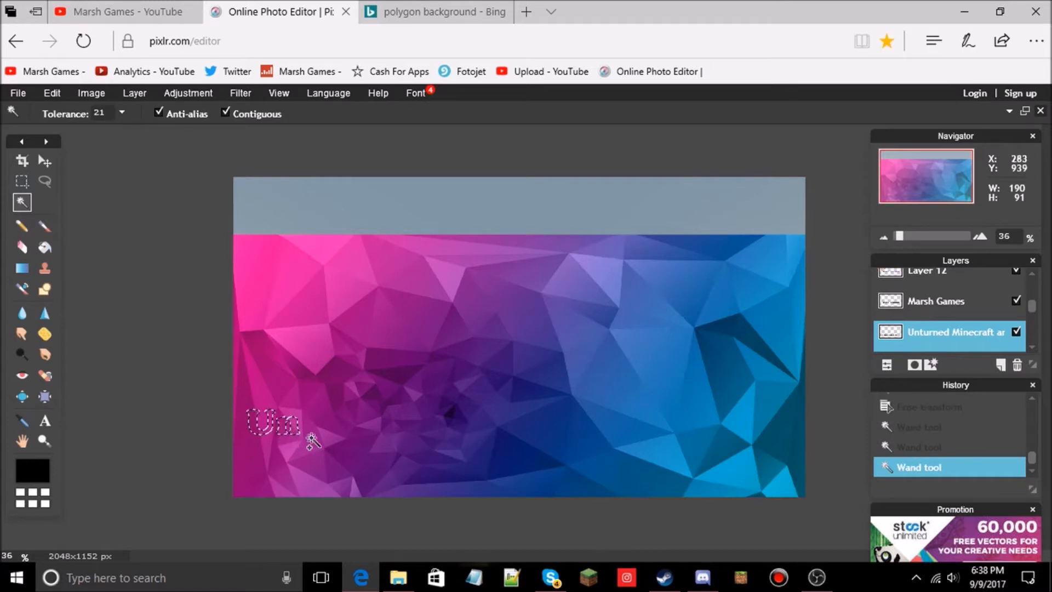
shift+click(311, 425)
shift+click(330, 433)
shift+click(353, 427)
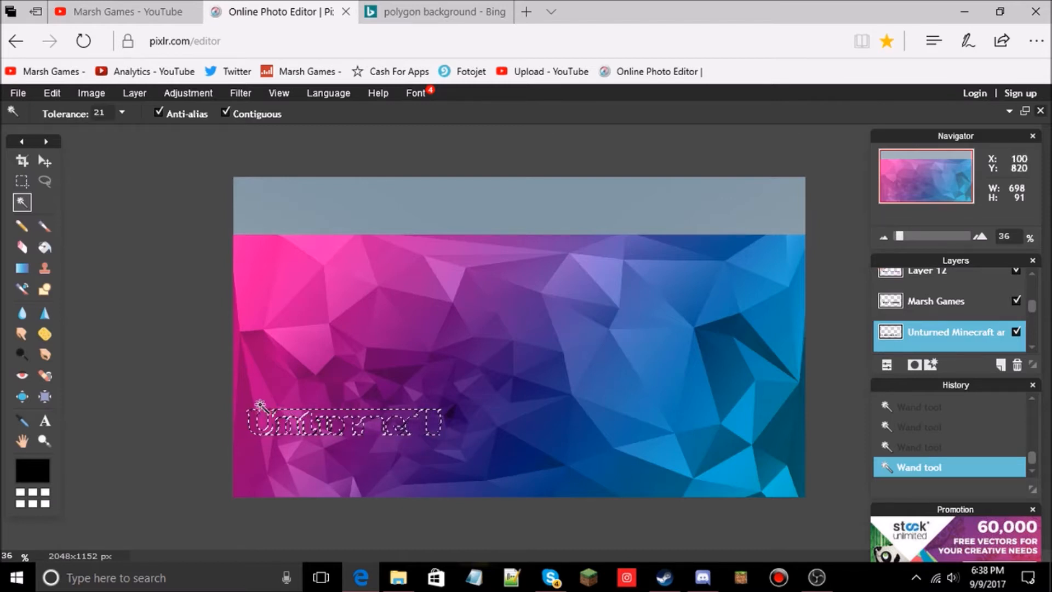
click(837, 352)
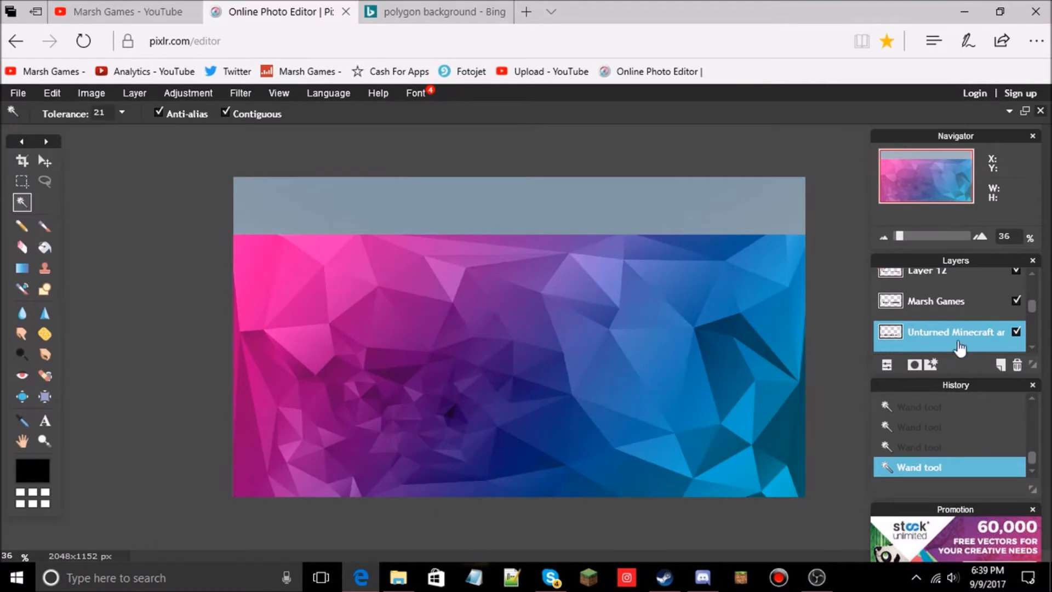
Move polygon Layer 14 down the layer order to sit beneath the subtitle layer and above Layer 1.
scroll(948, 323, up, 1)
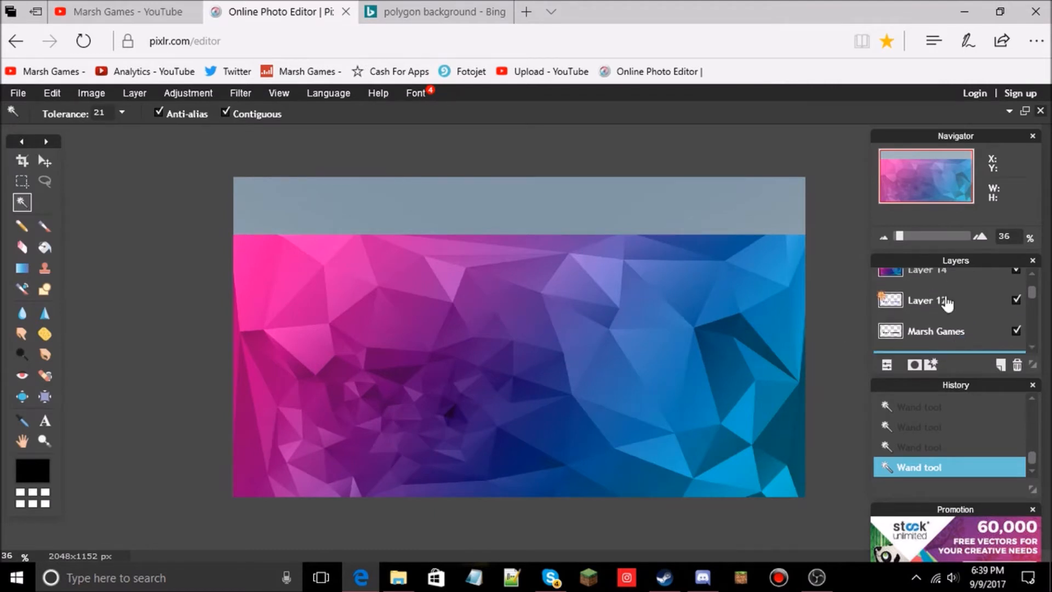
drag(939, 272, 942, 361)
scroll(948, 315, up, 1)
drag(944, 276, 942, 347)
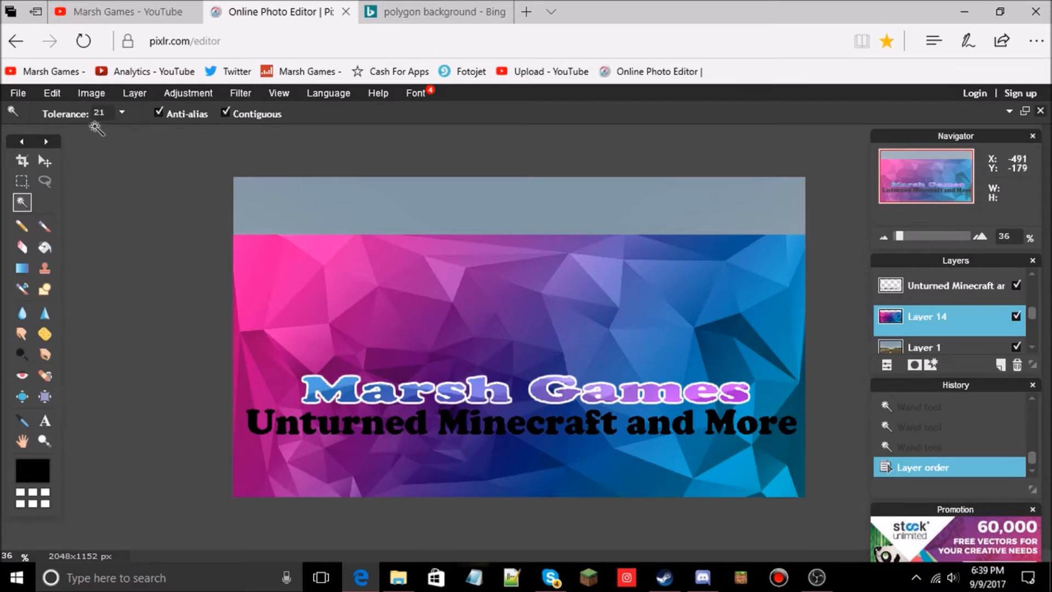
Make the "Unturned Minecraft and More" subtitle layer active so the Wand tool works on its letters.
click(254, 428)
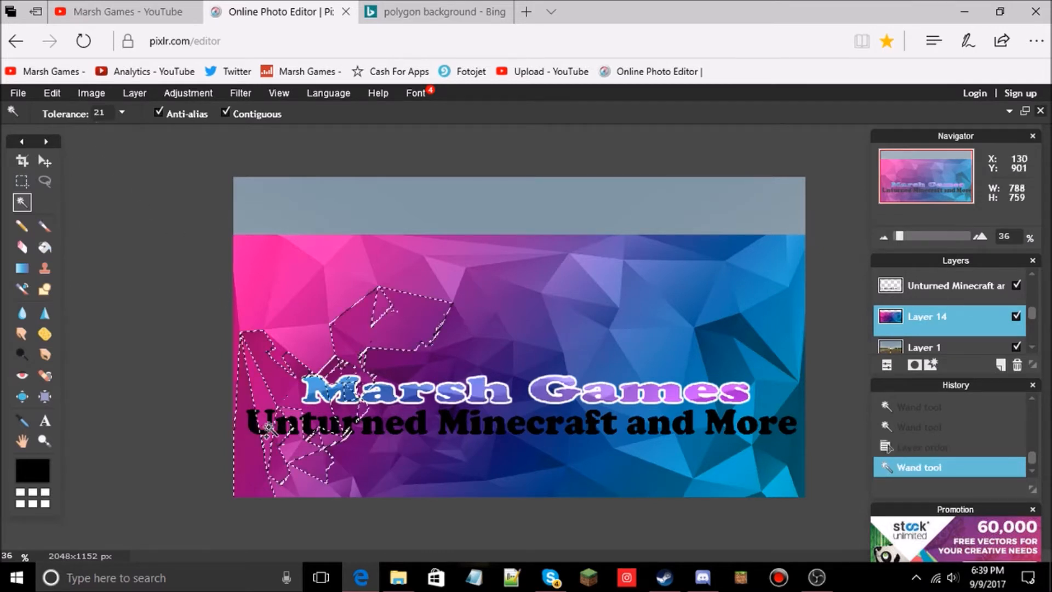
click(231, 426)
click(250, 419)
click(237, 433)
click(949, 298)
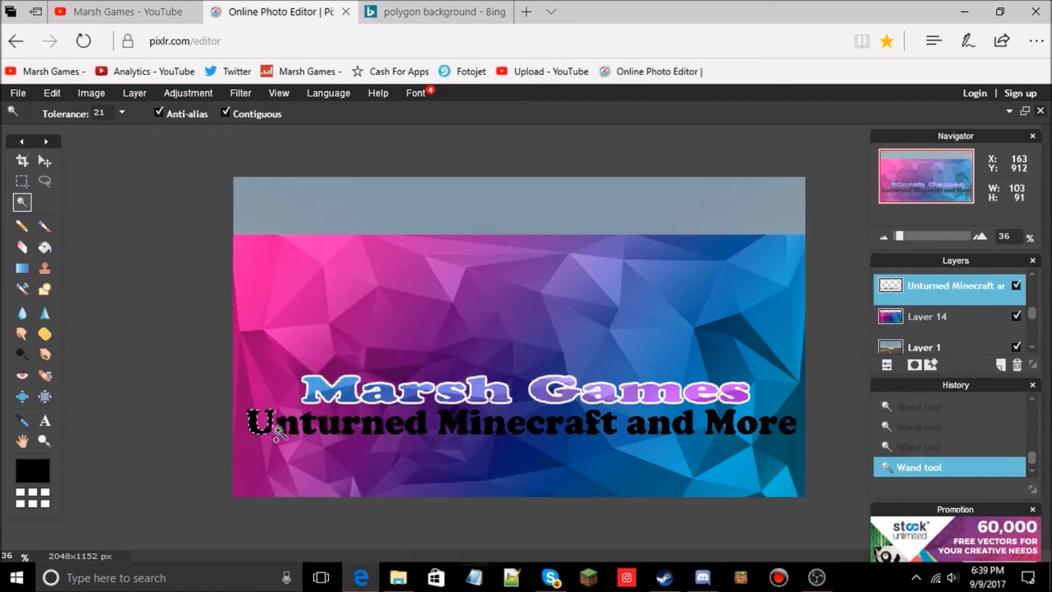
Try to select the letters of "Unturned Minecraft" on the subtitle layer with the Wand tool.
shift+click(329, 427)
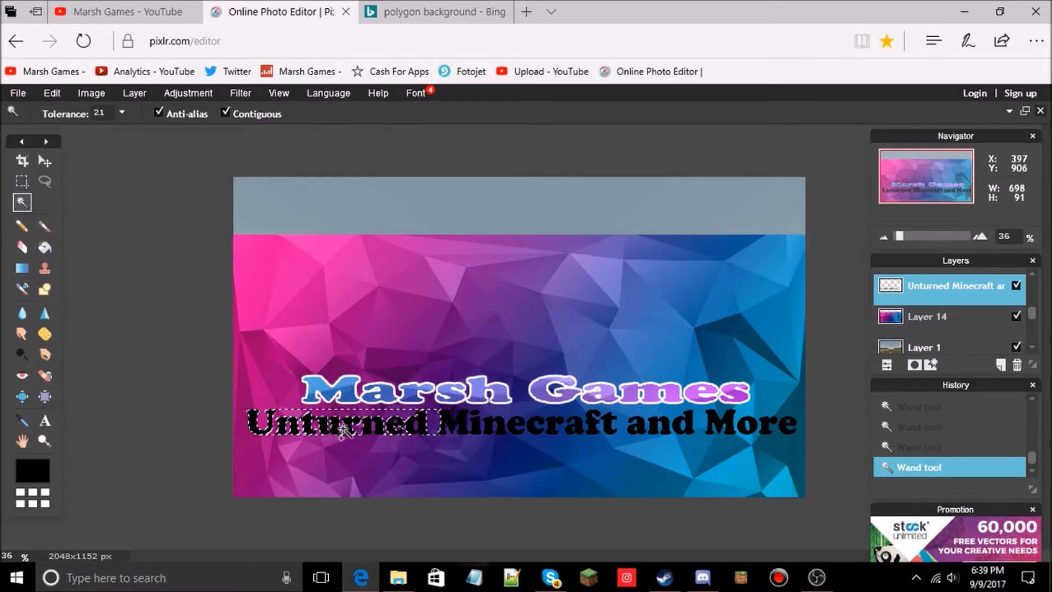
click(195, 428)
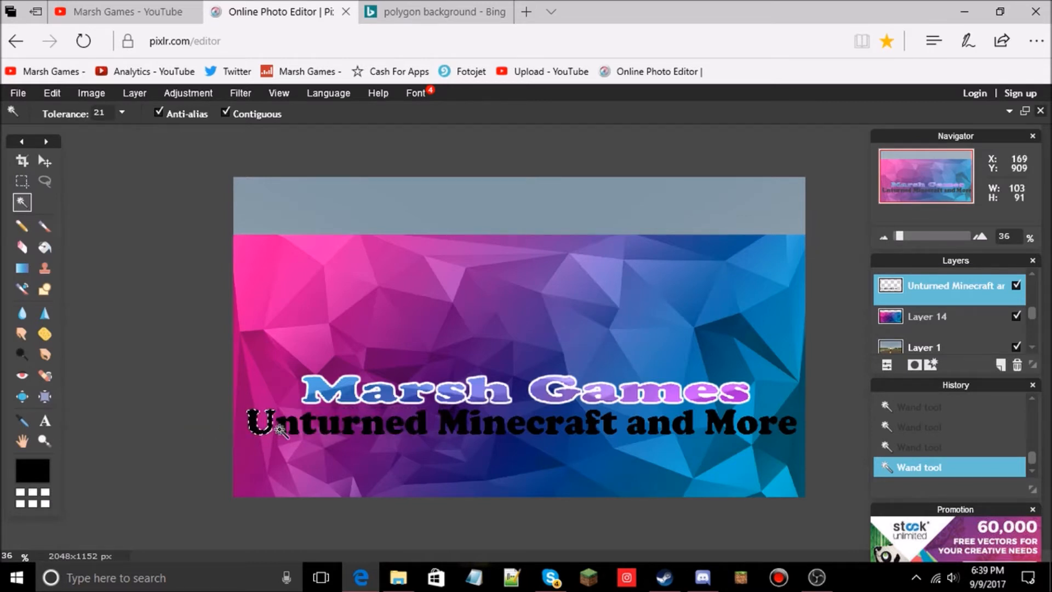
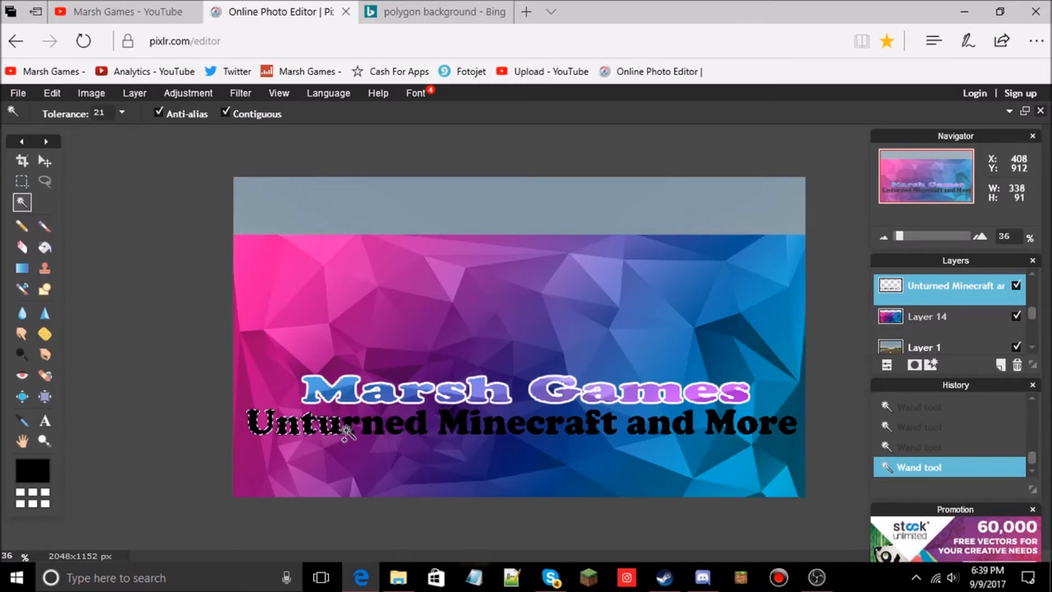
shift+click(369, 433)
shift+click(403, 433)
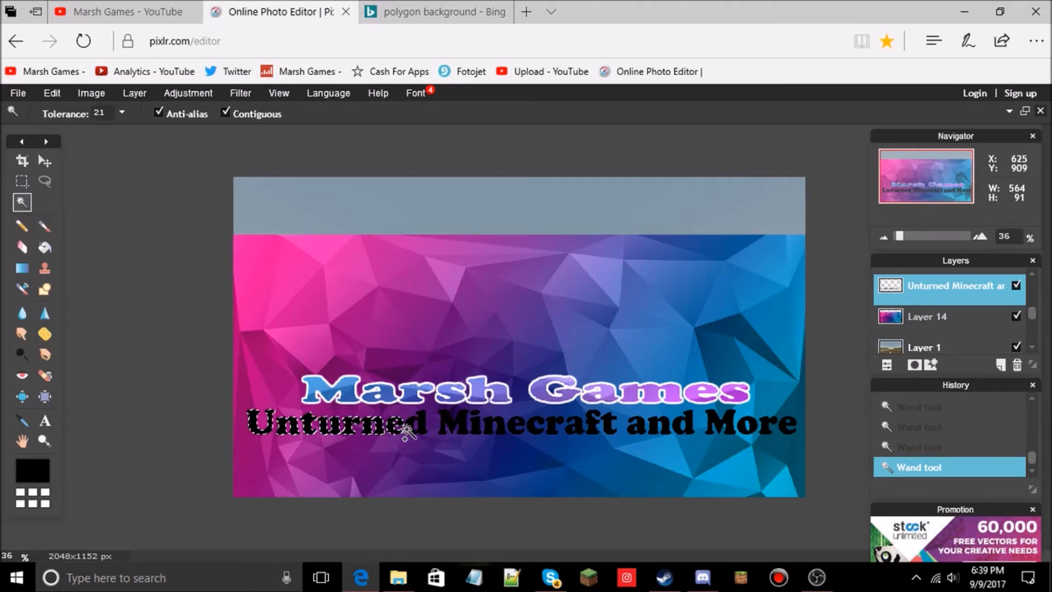
shift+click(449, 427)
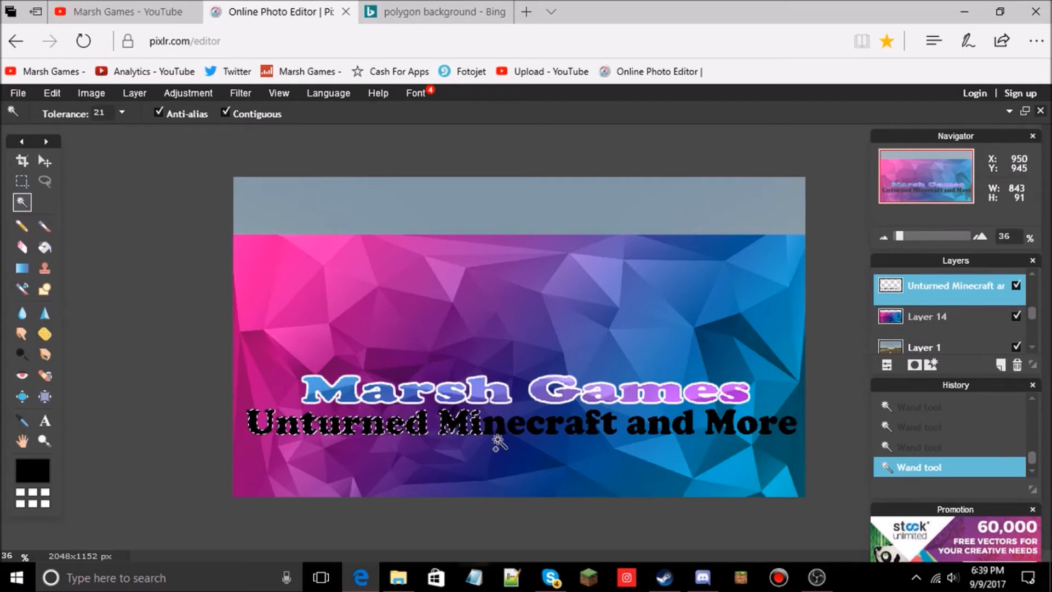
shift+click(489, 426)
shift+click(514, 429)
shift+click(539, 431)
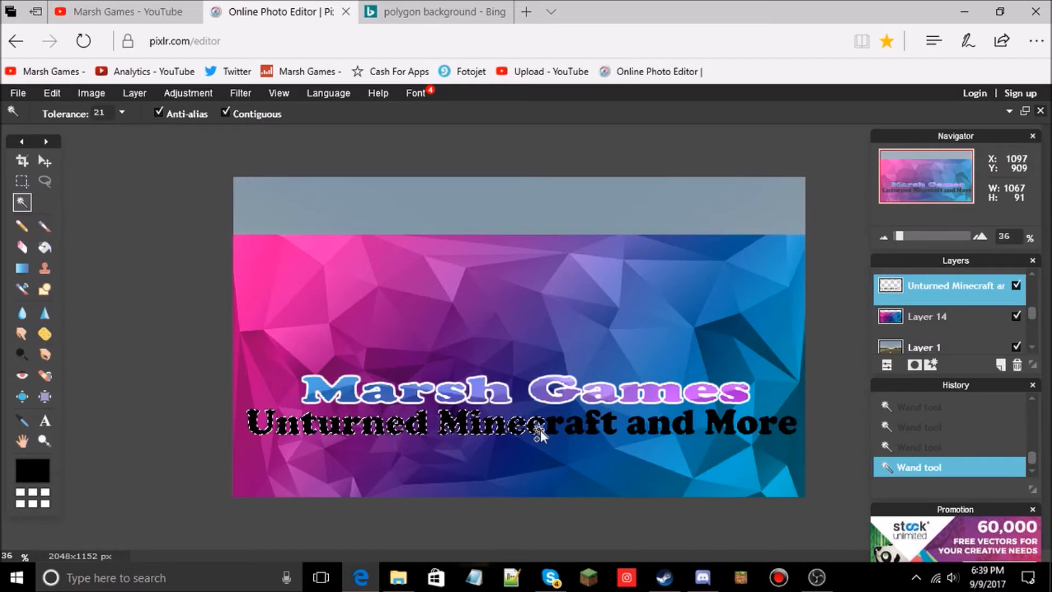
shift+click(554, 430)
shift+click(580, 430)
shift+click(594, 430)
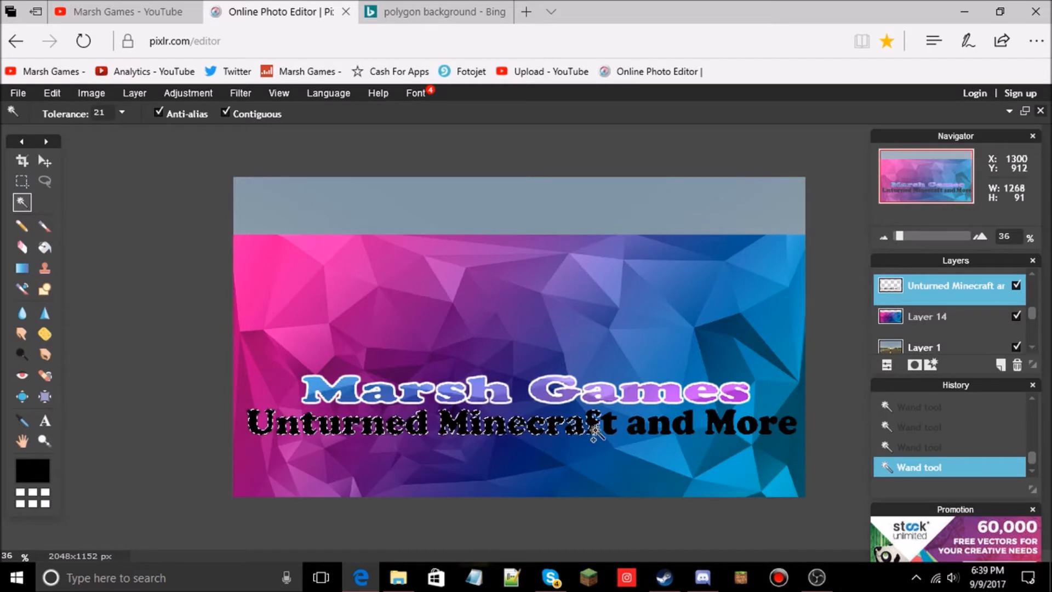
shift+click(614, 428)
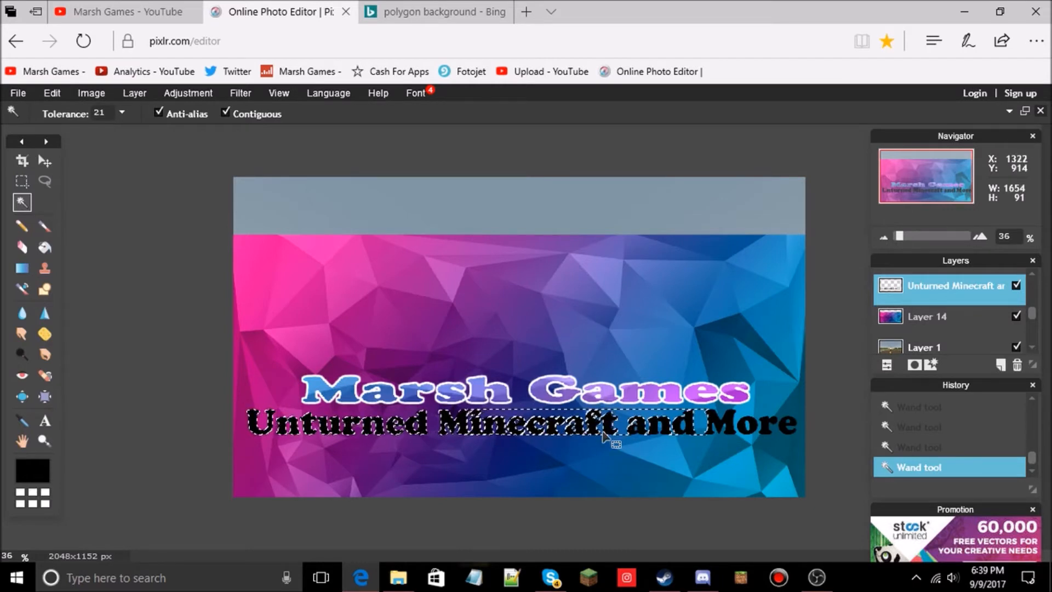
Select every letter of "Unturned Minecraft and More" on the subtitle layer with the Wand tool.
scroll(859, 327, up, 3)
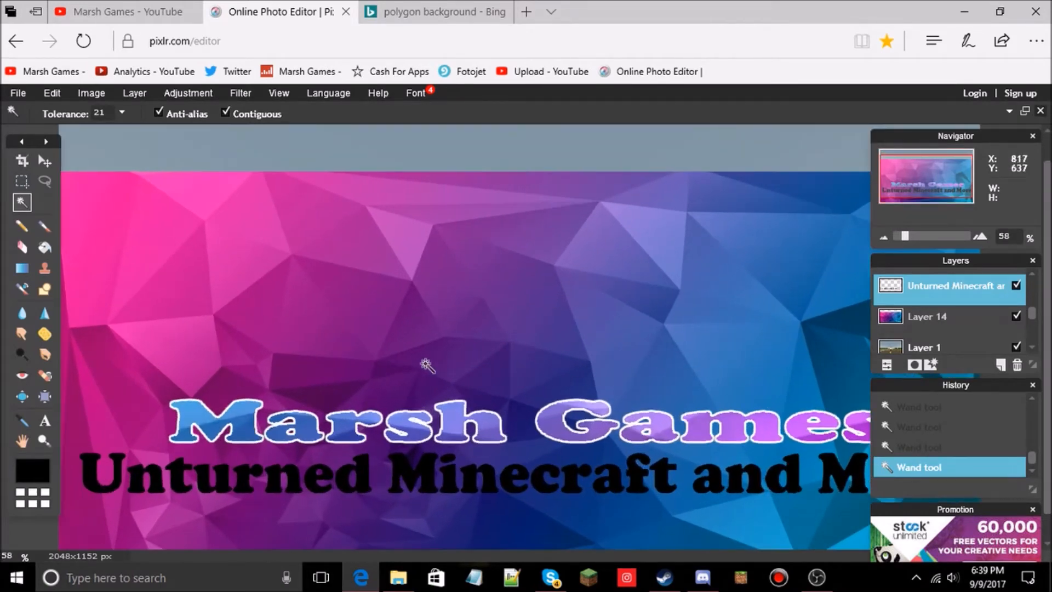
click(118, 480)
shift+click(152, 481)
shift+click(178, 479)
shift+click(212, 481)
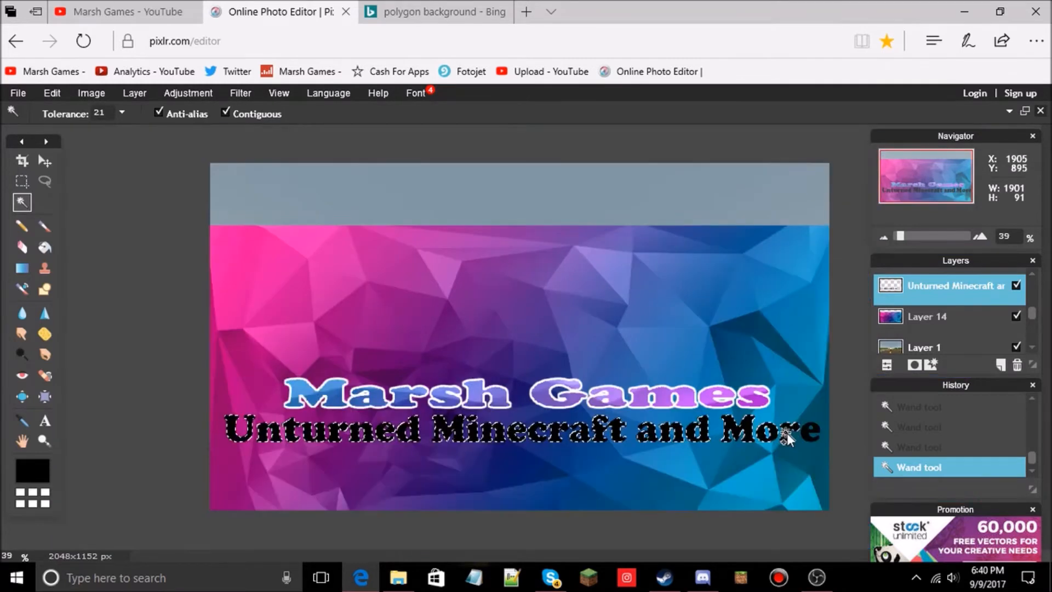
shift+click(804, 432)
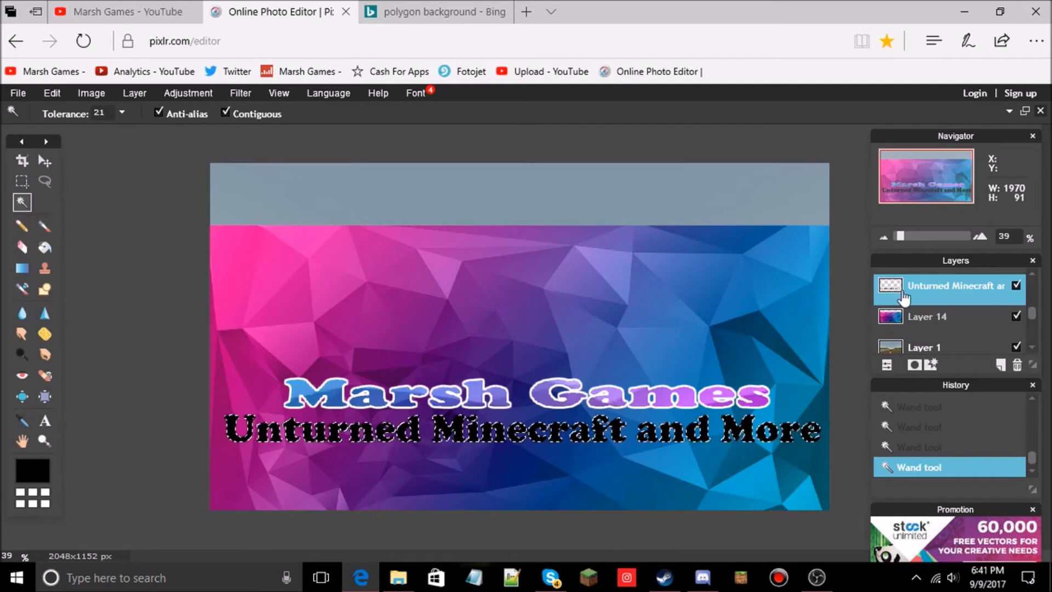
Move polygon Layer 14 above the subtitle layer, delete its content outside the selected letters, and deselect.
drag(931, 317, 926, 274)
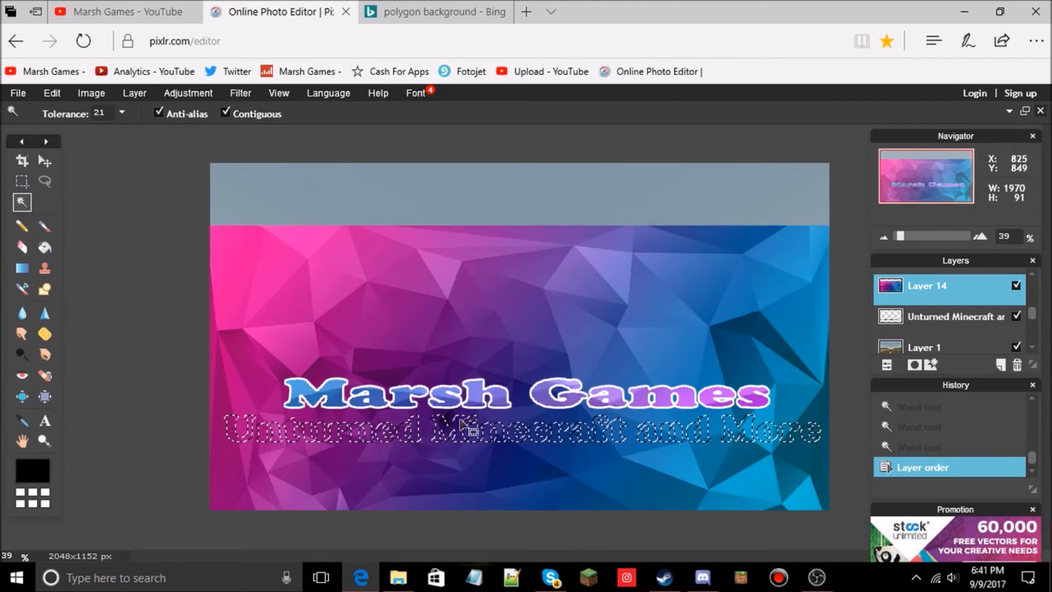
right_click(449, 432)
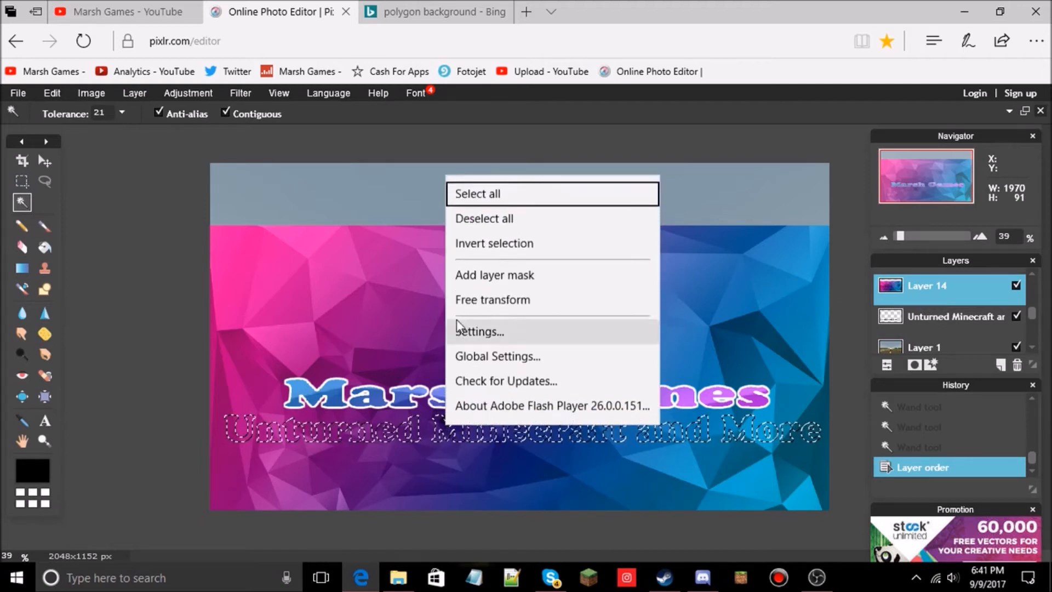
click(480, 247)
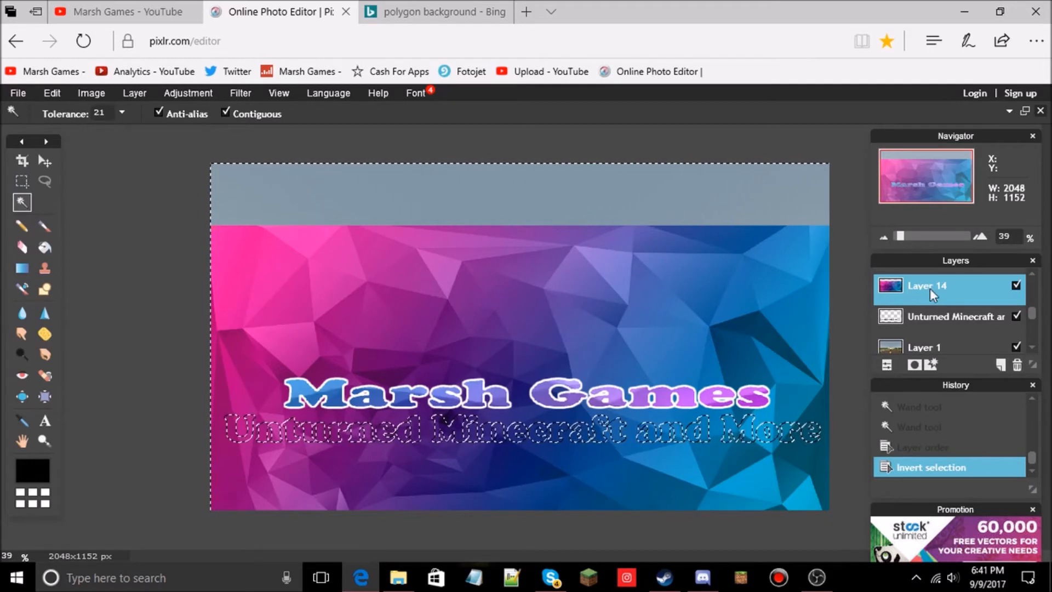
key(Delete)
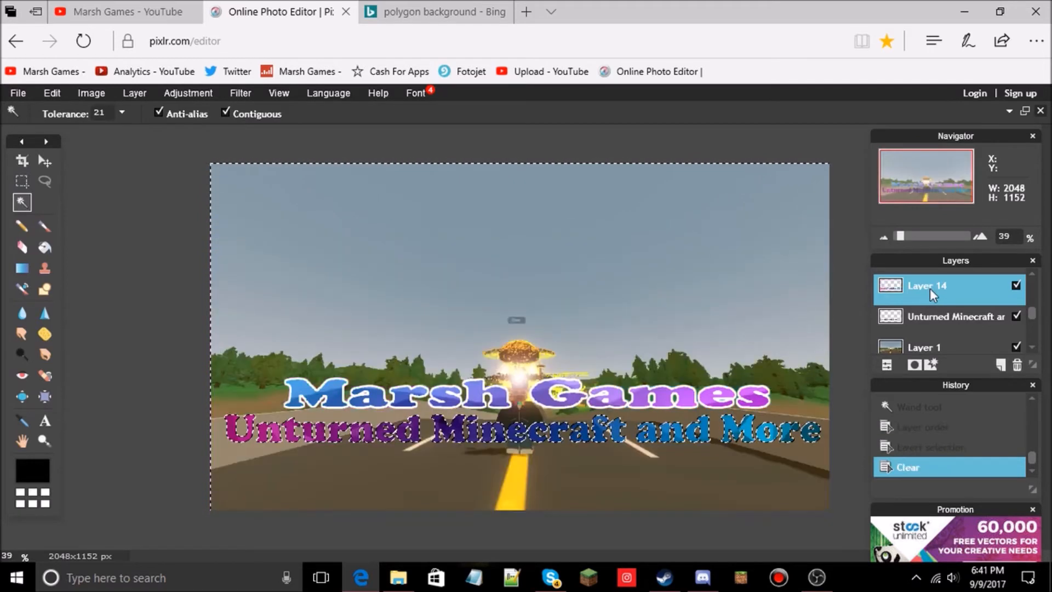
click(153, 409)
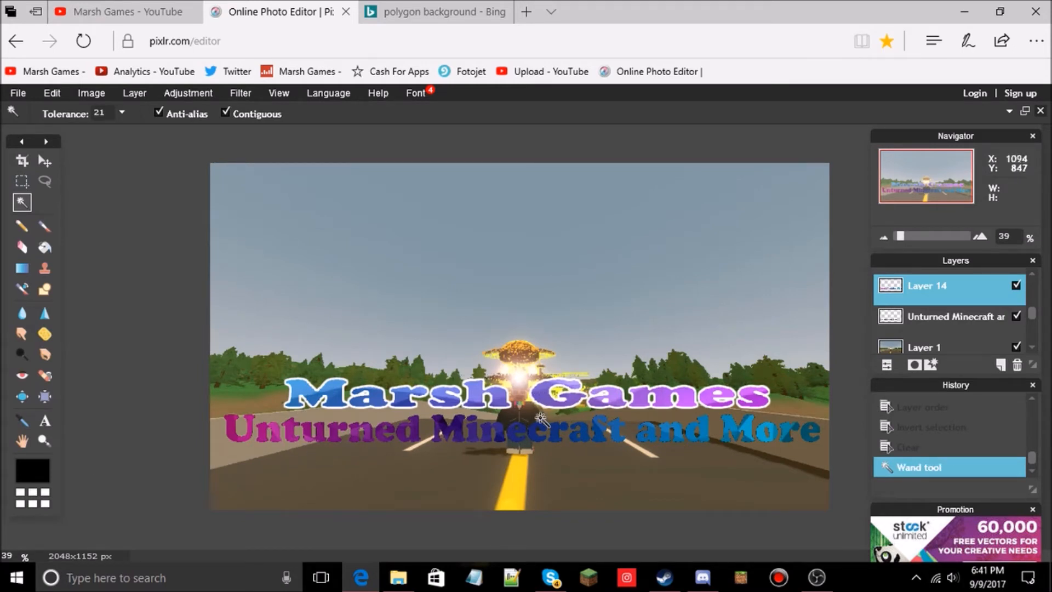
Enable an outer glow layer style on Layer 14 with hardness 10 and size 7.
right_click(932, 288)
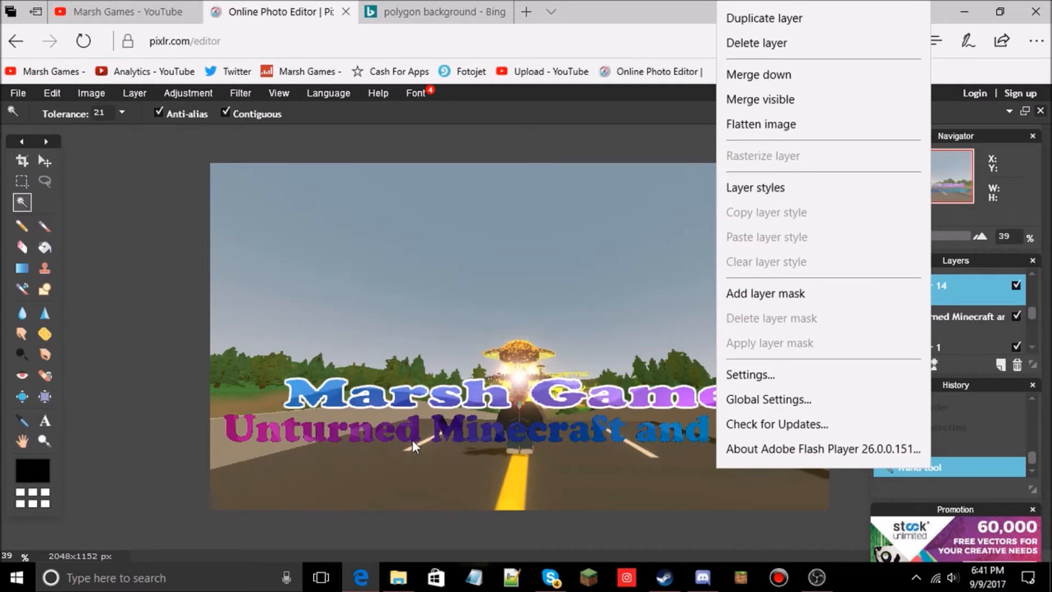
click(763, 188)
click(505, 193)
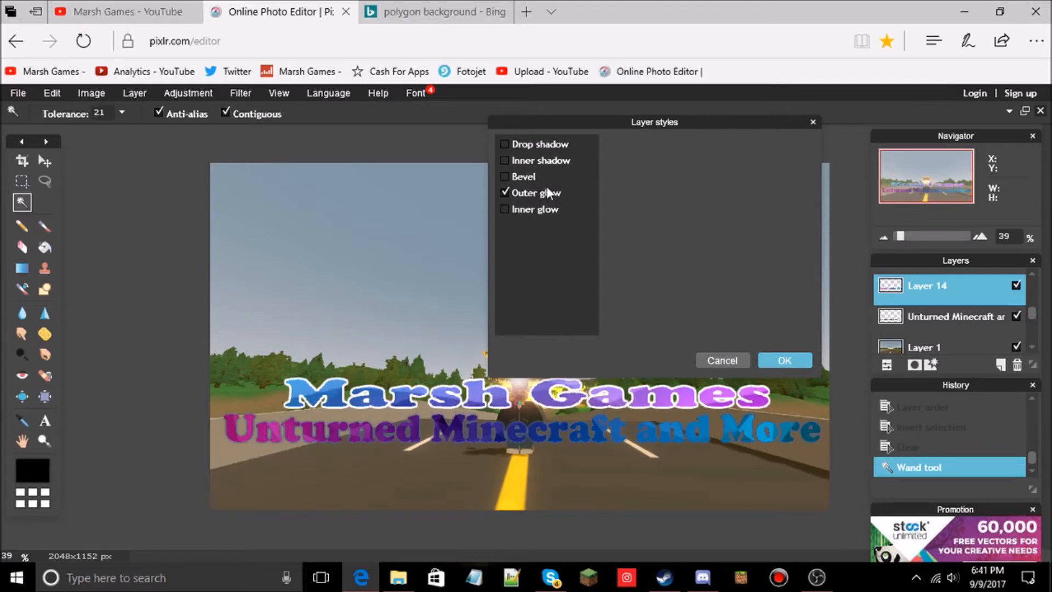
click(556, 193)
drag(705, 179, 781, 163)
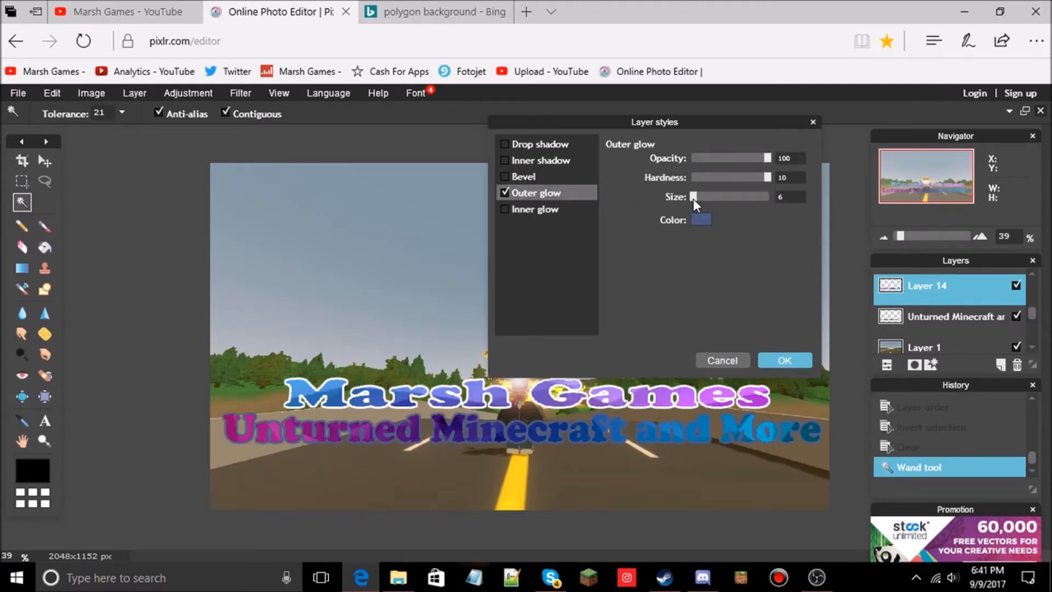
drag(697, 200, 698, 200)
Try white and pure red (ff0000) as the outer glow color of Layer 14.
click(701, 219)
mouse_move(575, 211)
mouse_down()
mouse_move(577, 201)
mouse_move(565, 213)
mouse_move(560, 197)
mouse_up()
click(808, 422)
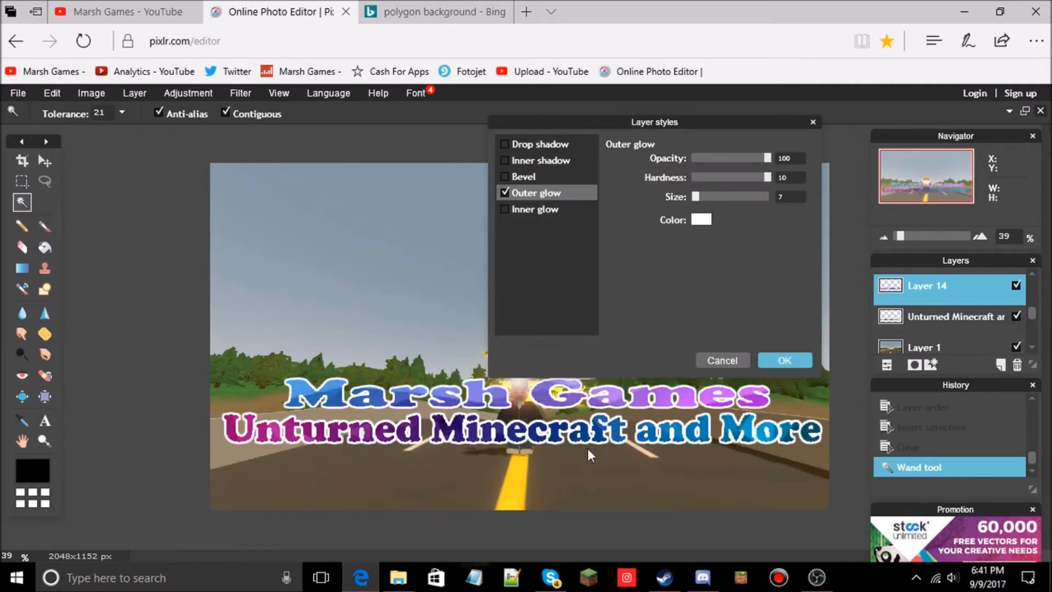
click(695, 219)
drag(549, 237, 660, 270)
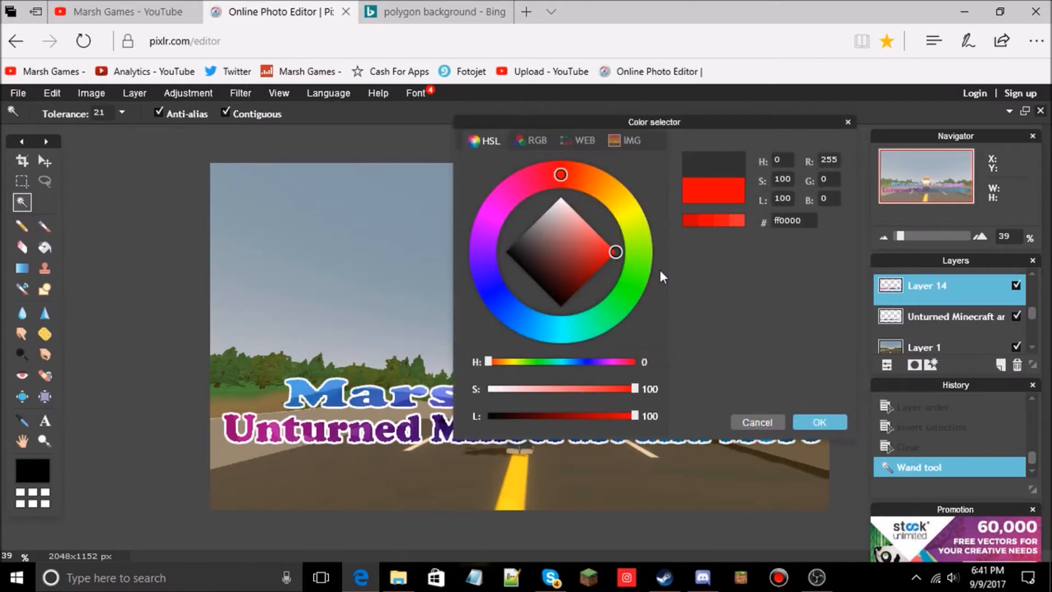
click(798, 422)
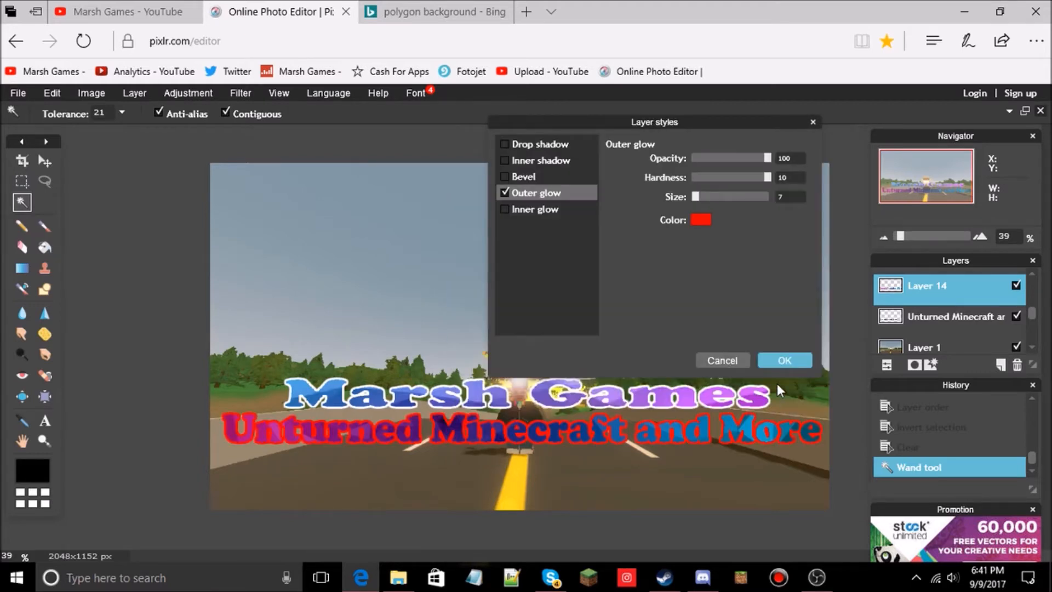
Try grey (7a7a7a) and blue (323ee6) as the outer glow color of Layer 14.
click(694, 220)
drag(571, 250, 533, 225)
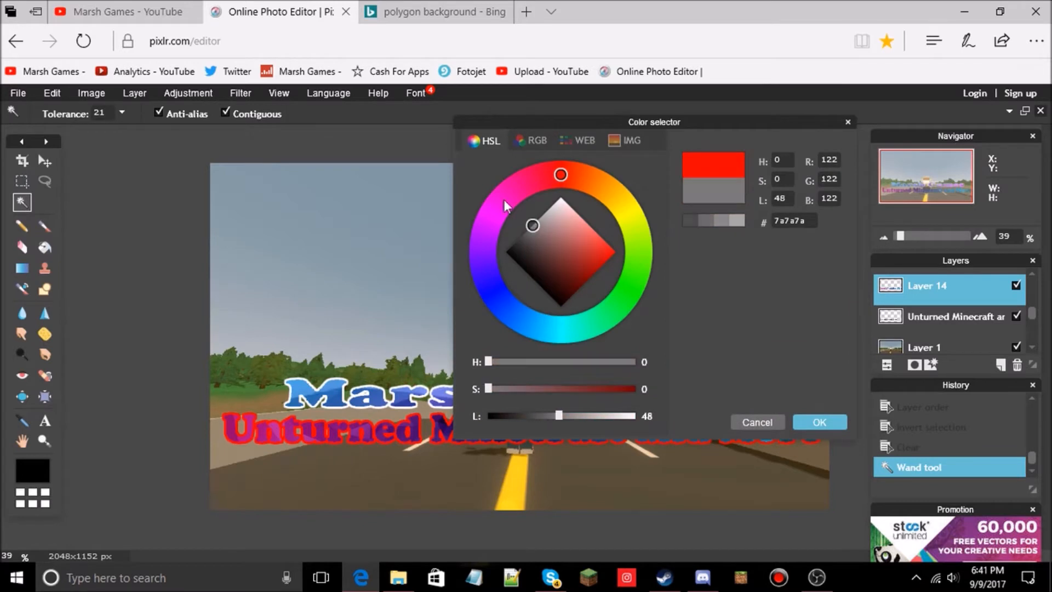
drag(496, 192, 480, 302)
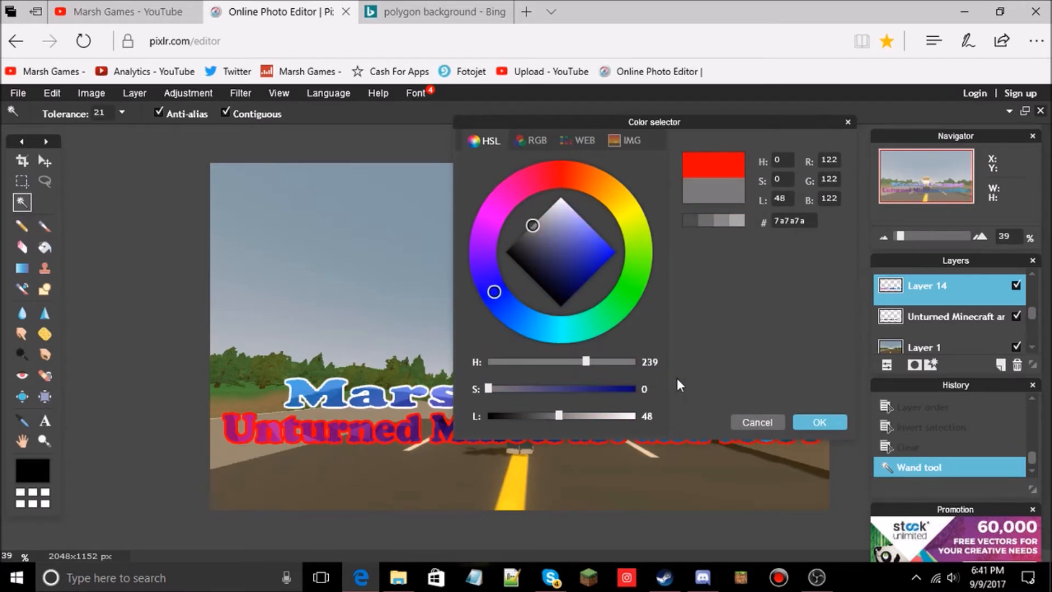
click(797, 424)
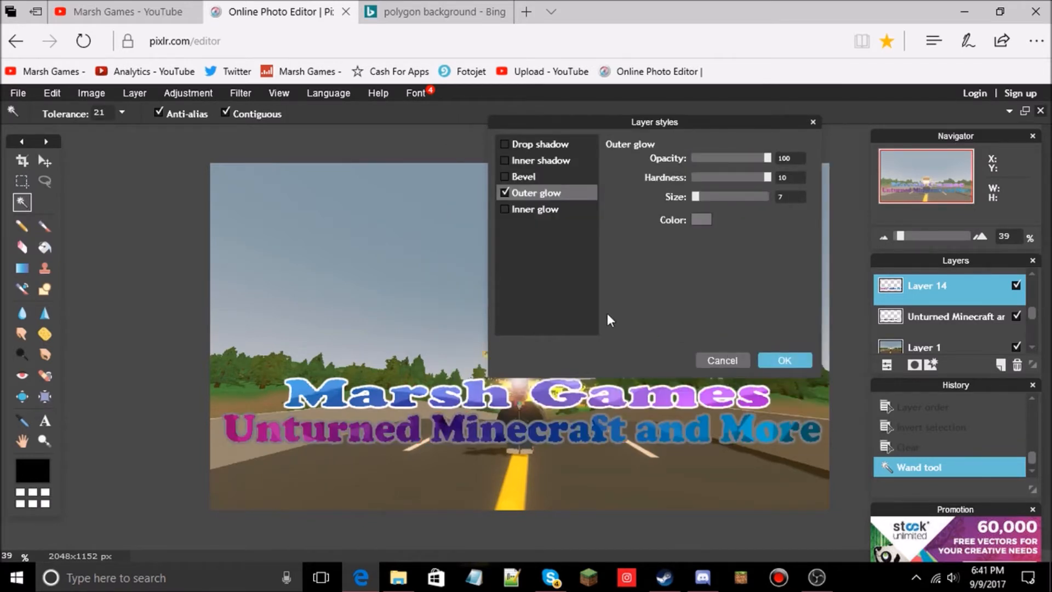
click(700, 219)
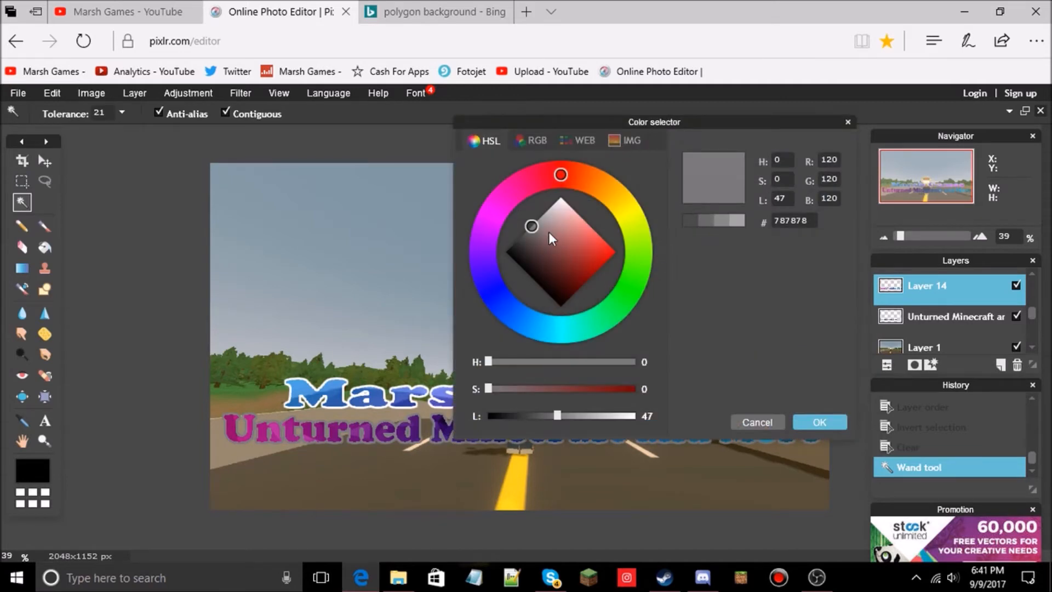
click(497, 297)
mouse_move(531, 275)
mouse_down()
mouse_move(604, 258)
mouse_move(601, 245)
mouse_up()
click(822, 424)
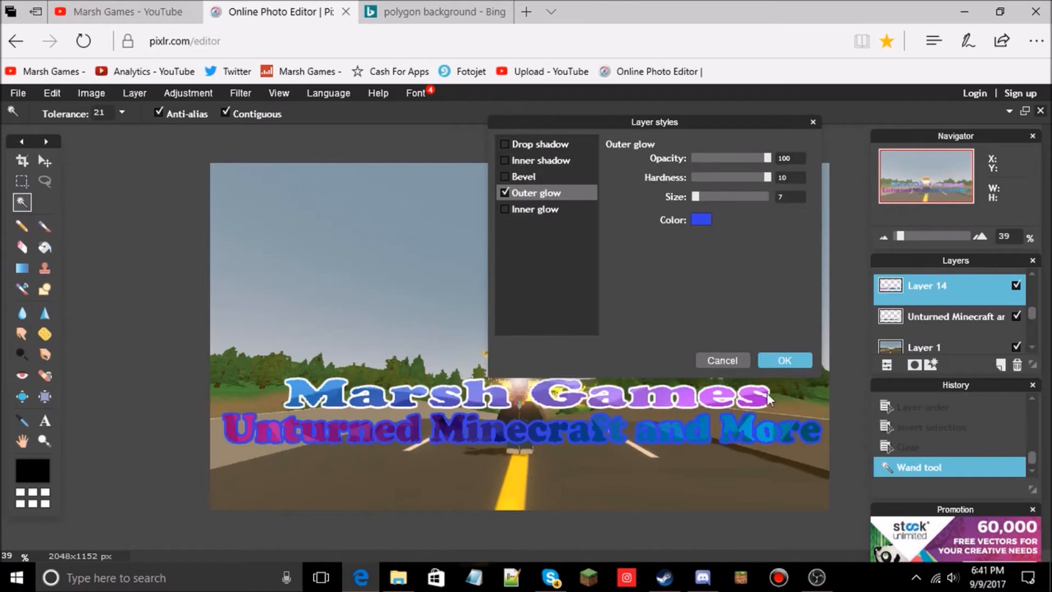
Set the outer glow color of Layer 14 to golden yellow (e6c532) and apply the layer style.
click(702, 220)
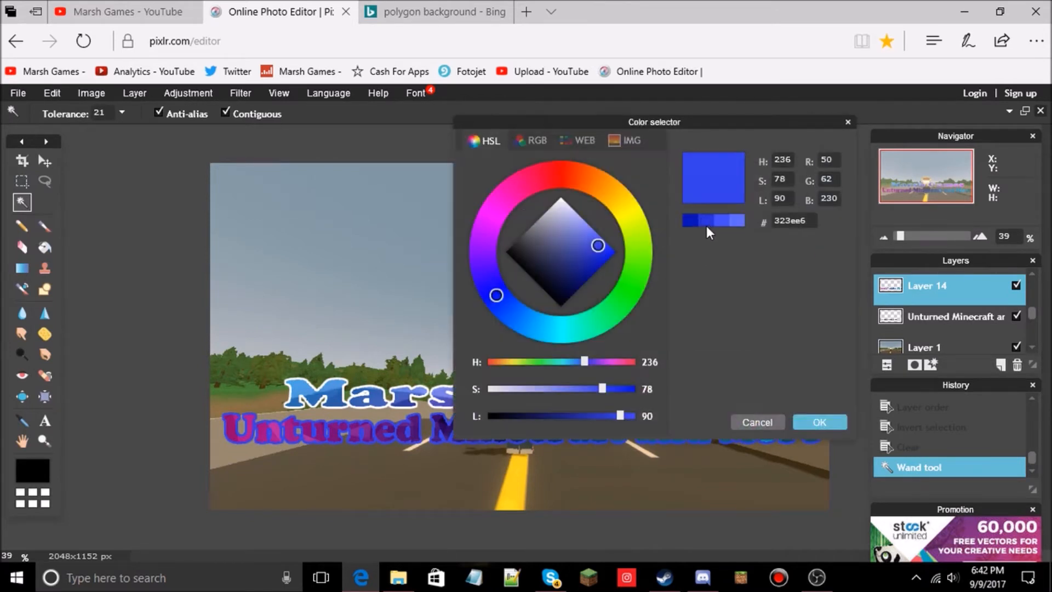
drag(616, 191, 629, 201)
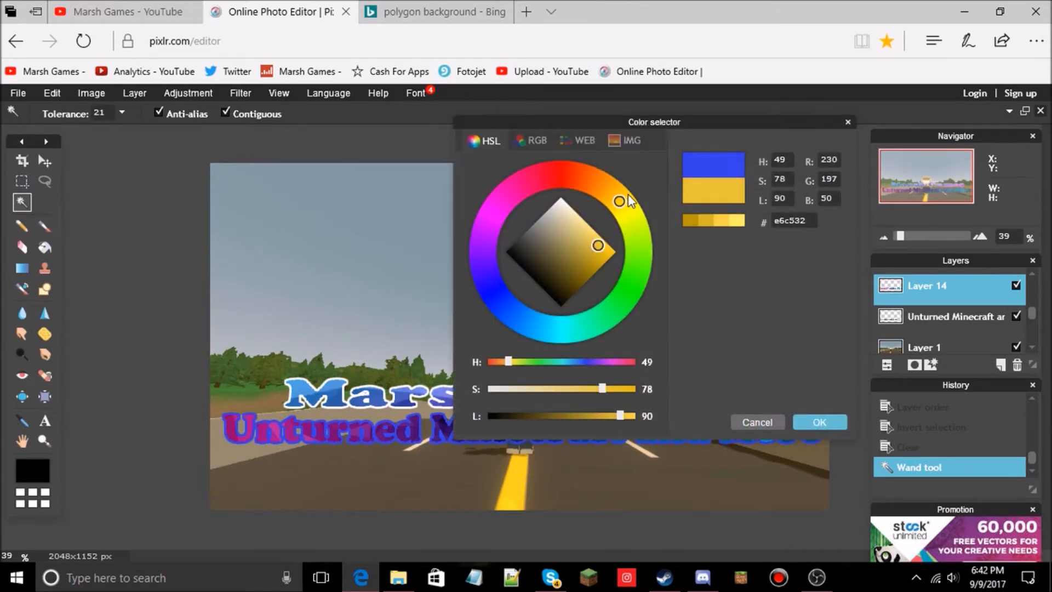
click(810, 421)
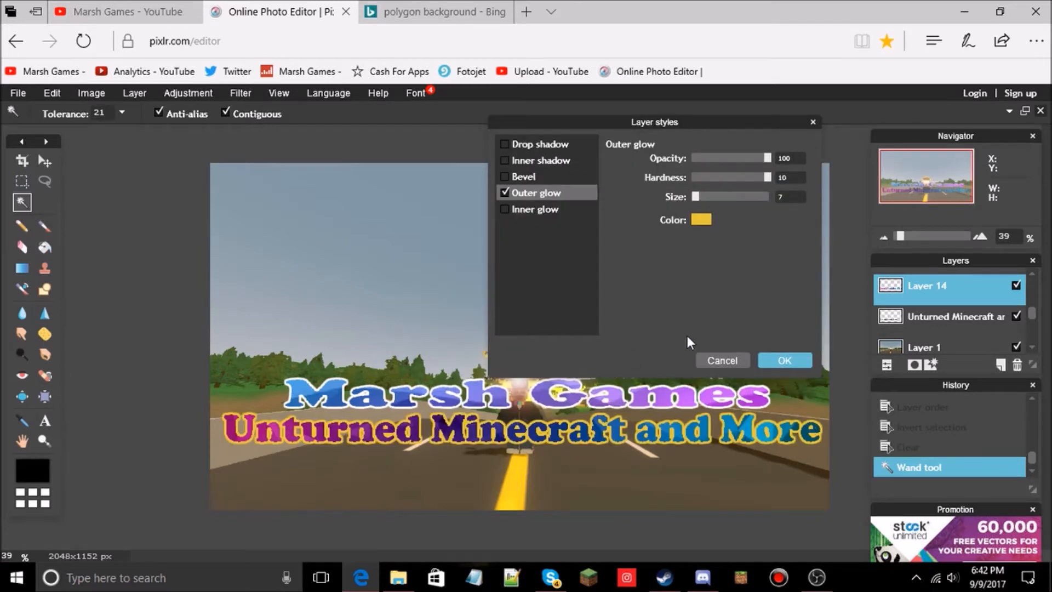
click(790, 357)
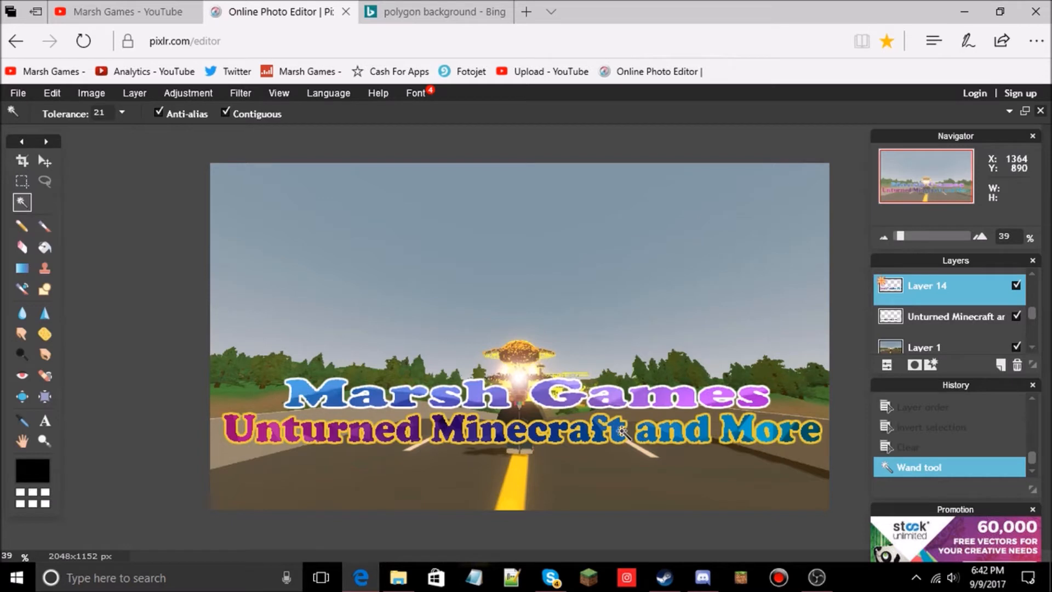
Apply Brightness & Contrast to Layer 12 with brightness -11 and contrast 100.
scroll(926, 299, up, 2)
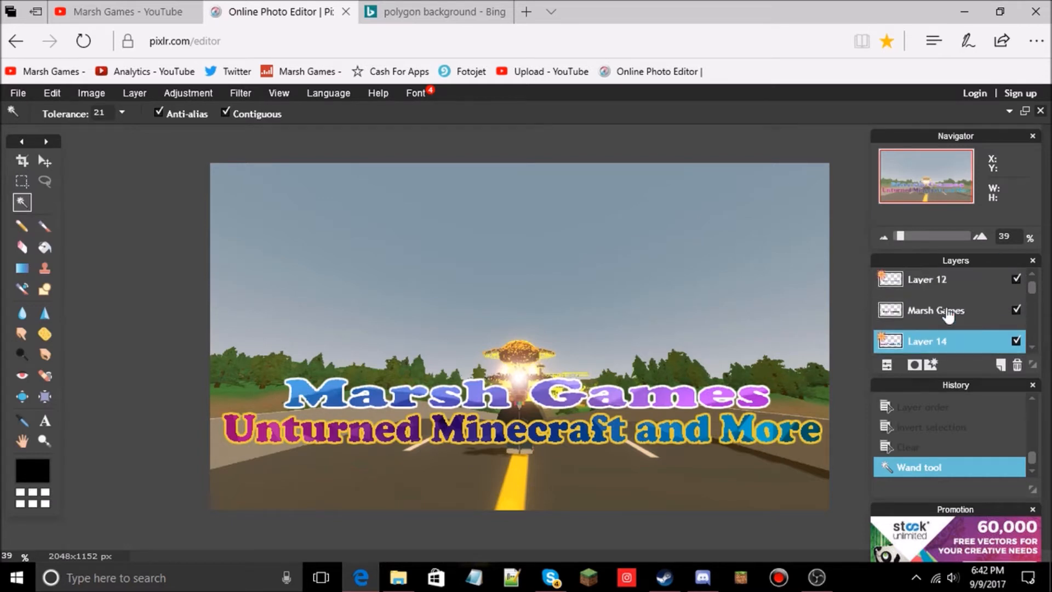
click(938, 282)
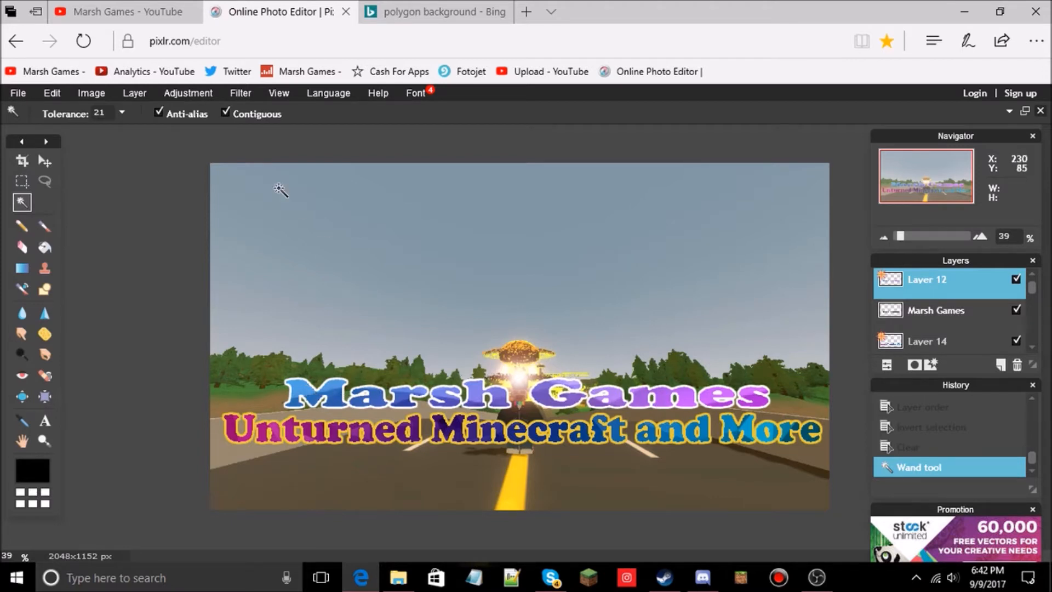
click(192, 92)
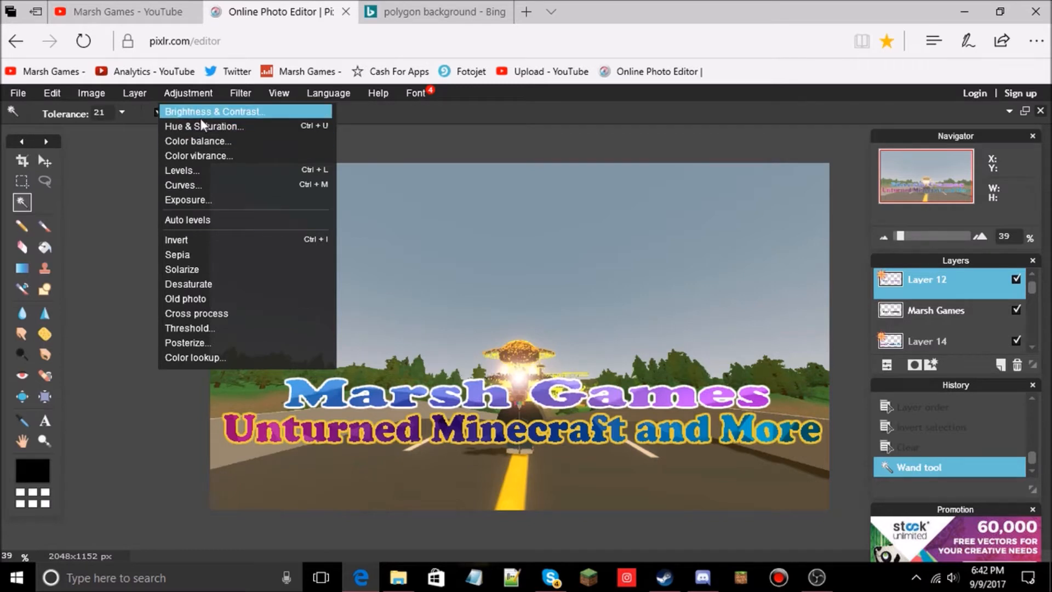
click(205, 115)
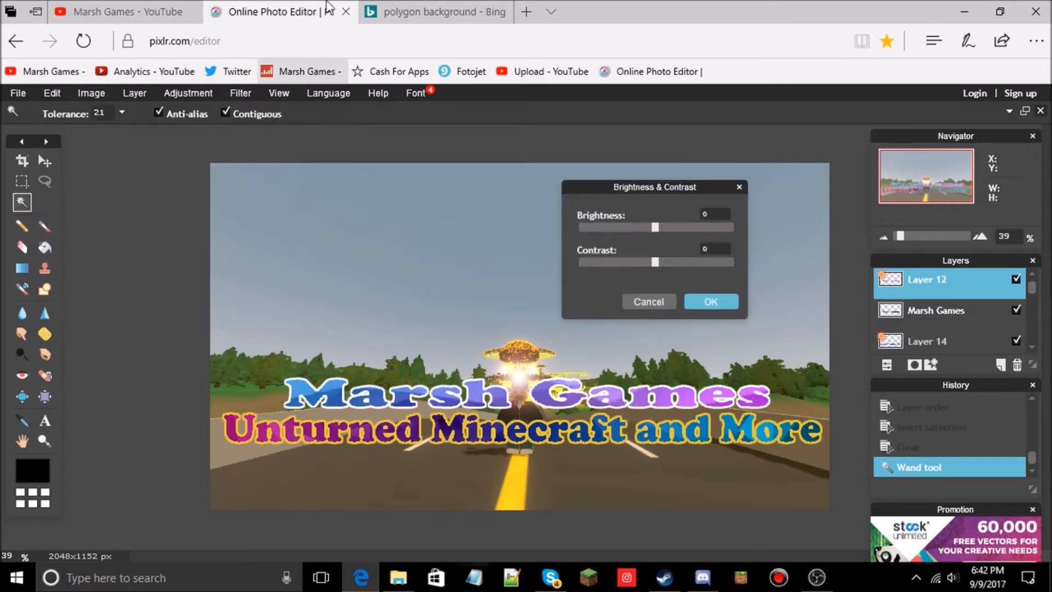
mouse_move(660, 229)
mouse_down()
mouse_move(676, 225)
mouse_move(644, 237)
mouse_up()
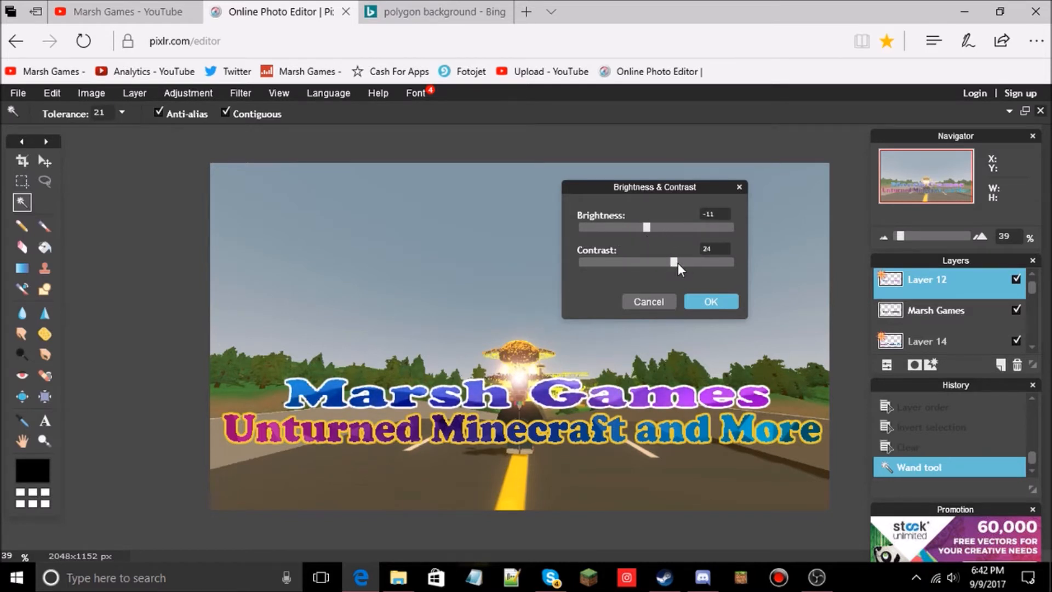
drag(675, 262, 731, 264)
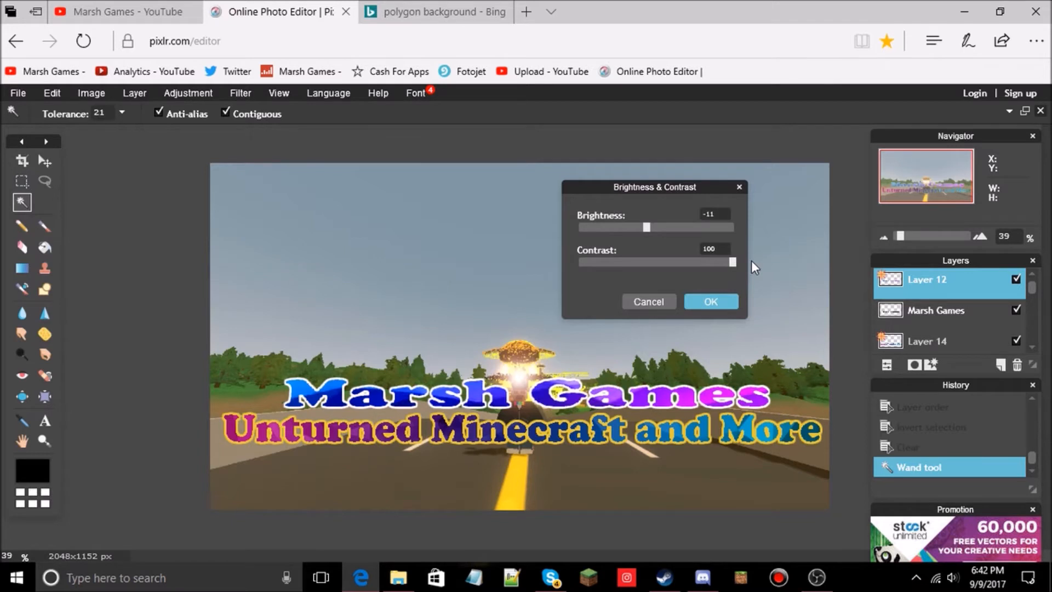
click(718, 301)
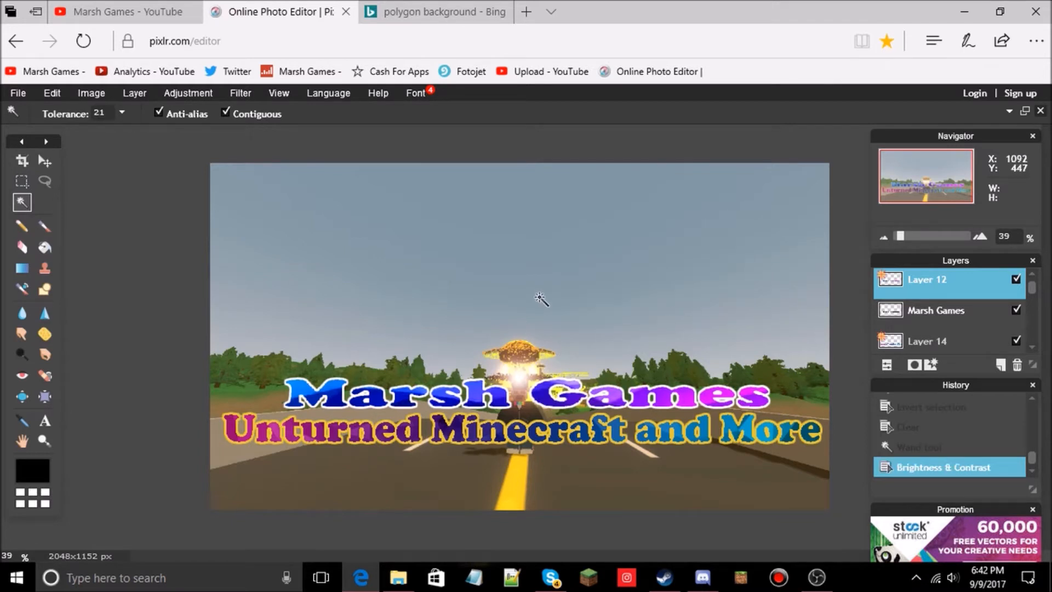
Apply Hue & Saturation to Layer 12 with hue 7, saturation 11 and lightness -3, leaving Colorize off.
click(194, 105)
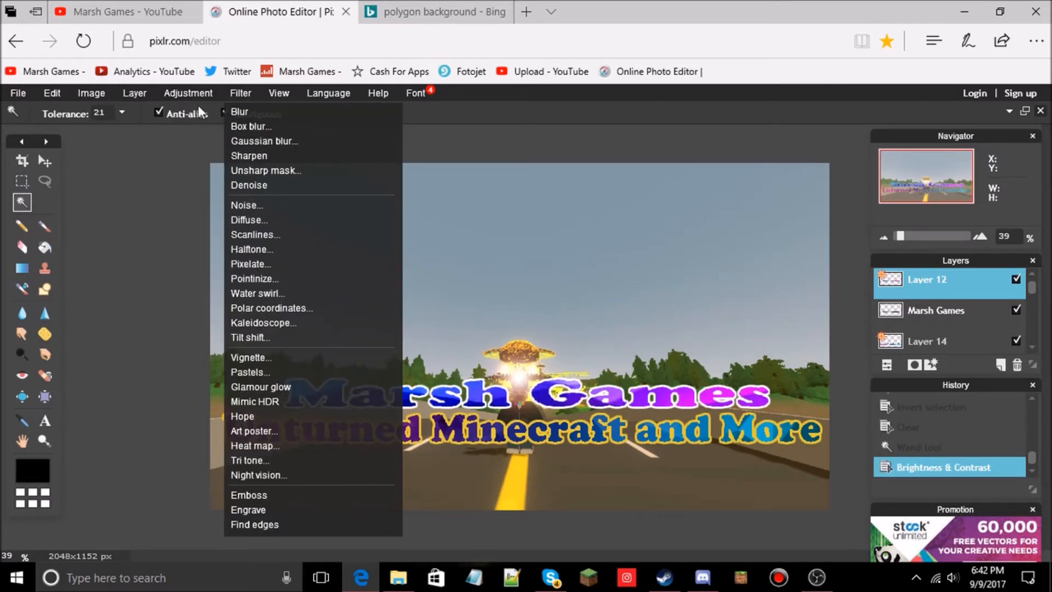
click(196, 122)
mouse_move(656, 228)
mouse_down()
mouse_move(740, 229)
mouse_move(524, 219)
mouse_move(672, 227)
mouse_move(658, 225)
mouse_up()
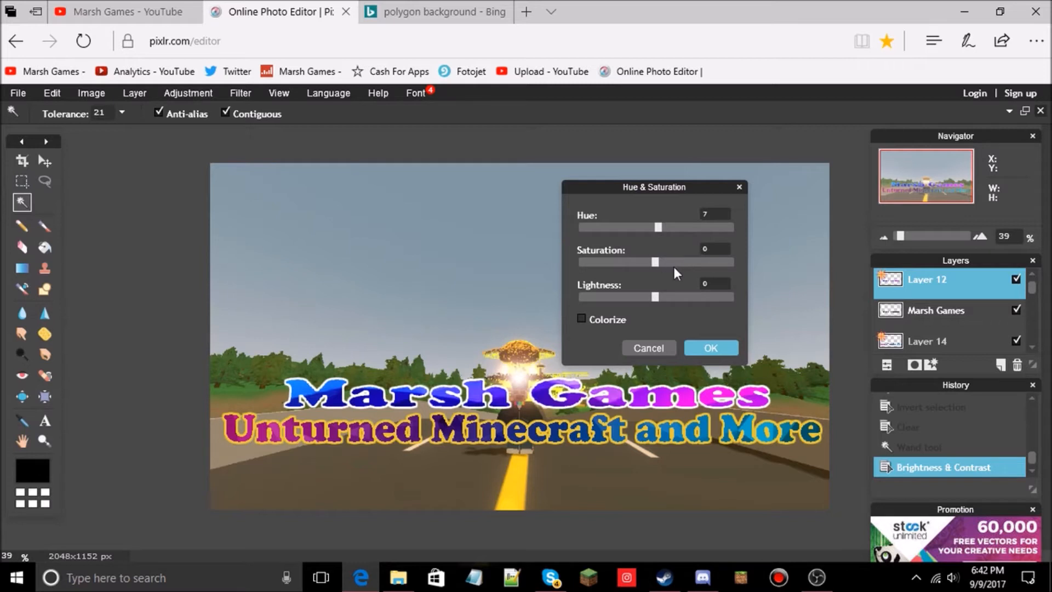
mouse_move(654, 262)
mouse_down()
mouse_move(725, 262)
mouse_move(630, 265)
mouse_move(663, 261)
mouse_up()
mouse_move(653, 298)
mouse_down()
mouse_move(666, 304)
mouse_move(650, 303)
mouse_up()
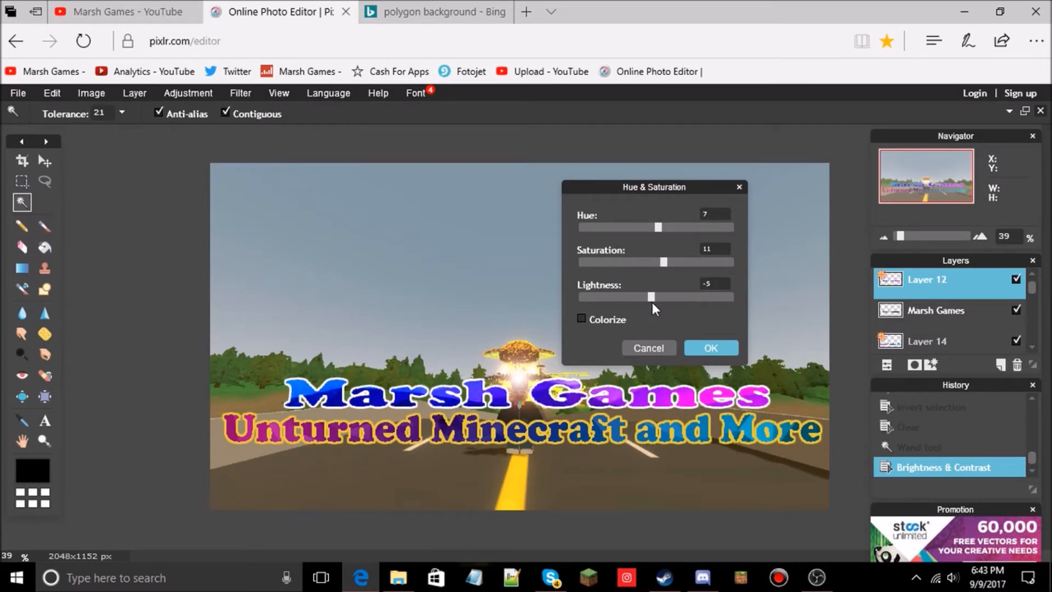
click(616, 321)
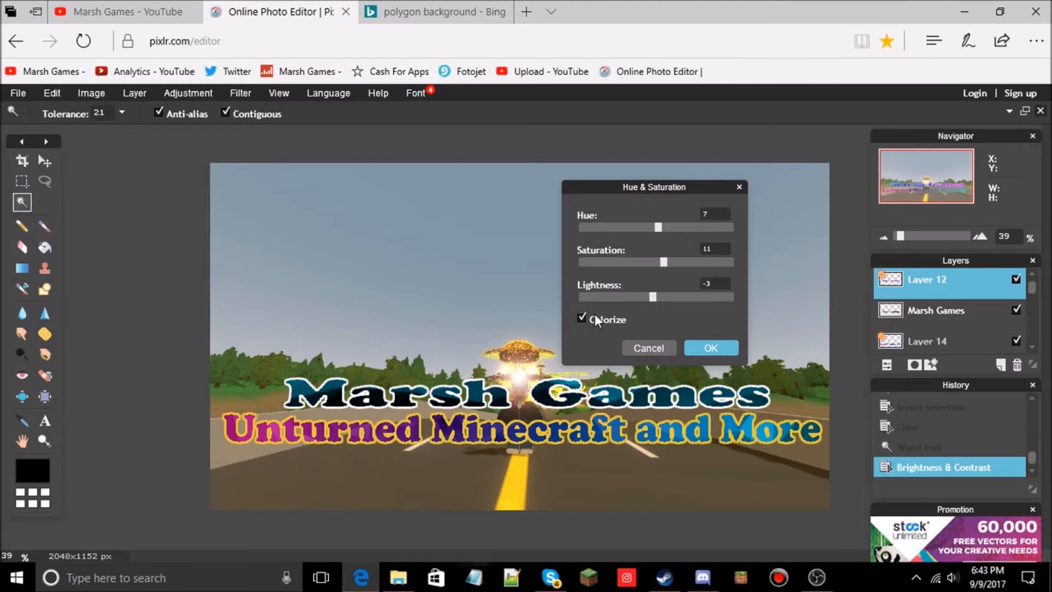
click(595, 321)
click(595, 321)
click(595, 321)
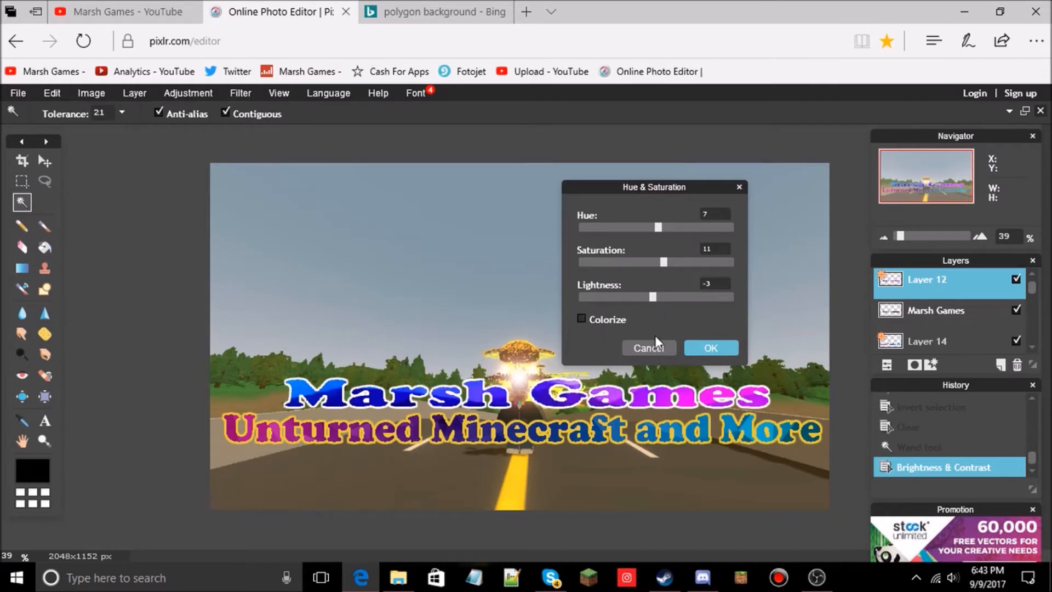
click(710, 348)
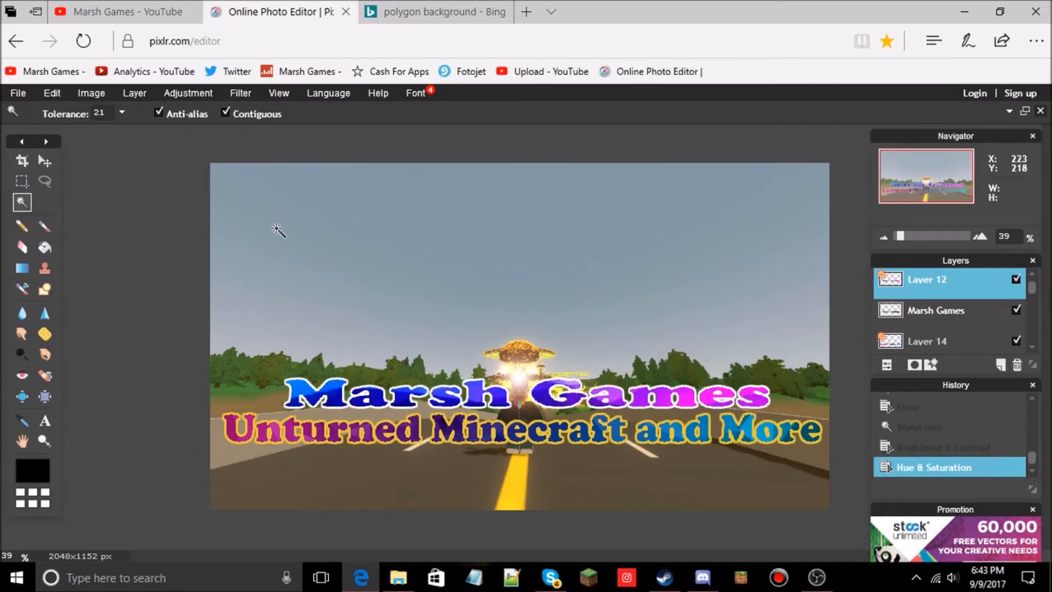
click(204, 94)
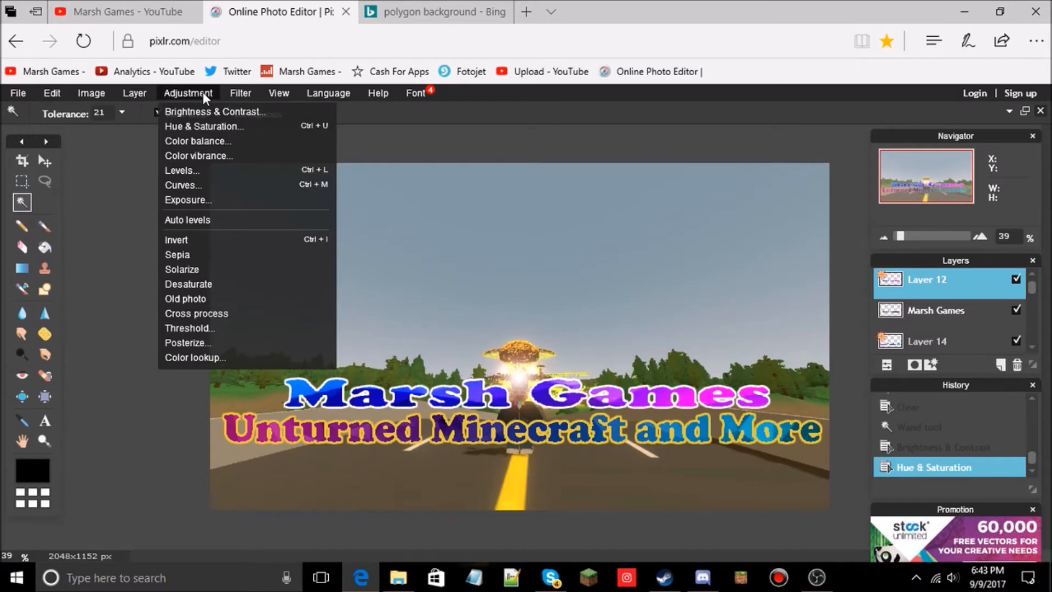
mouse_move(241, 92)
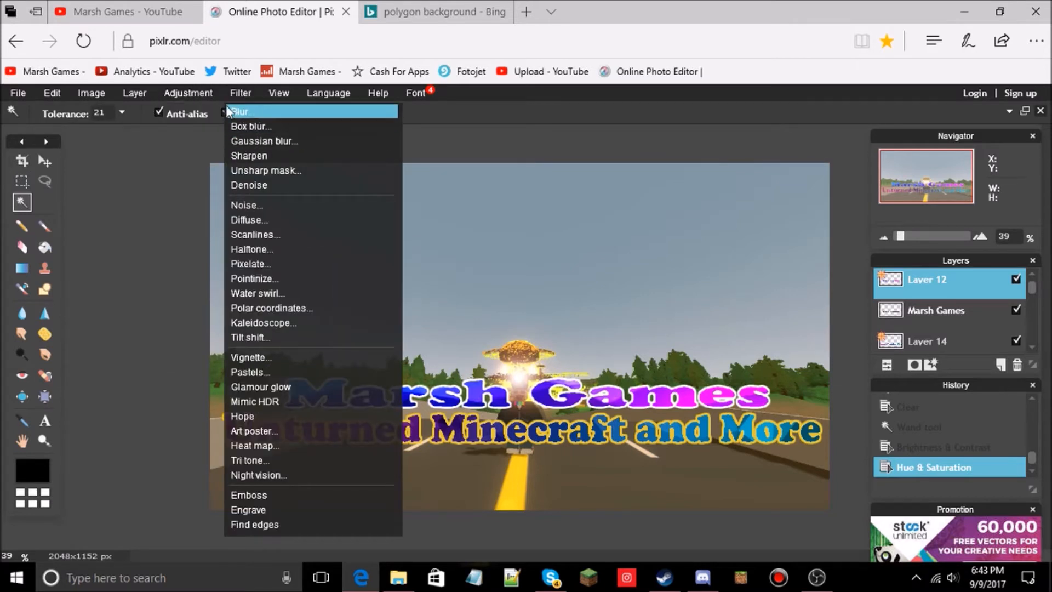
click(231, 97)
Apply Brightness & Contrast to Layer 14 with brightness 6 and contrast 100.
click(932, 345)
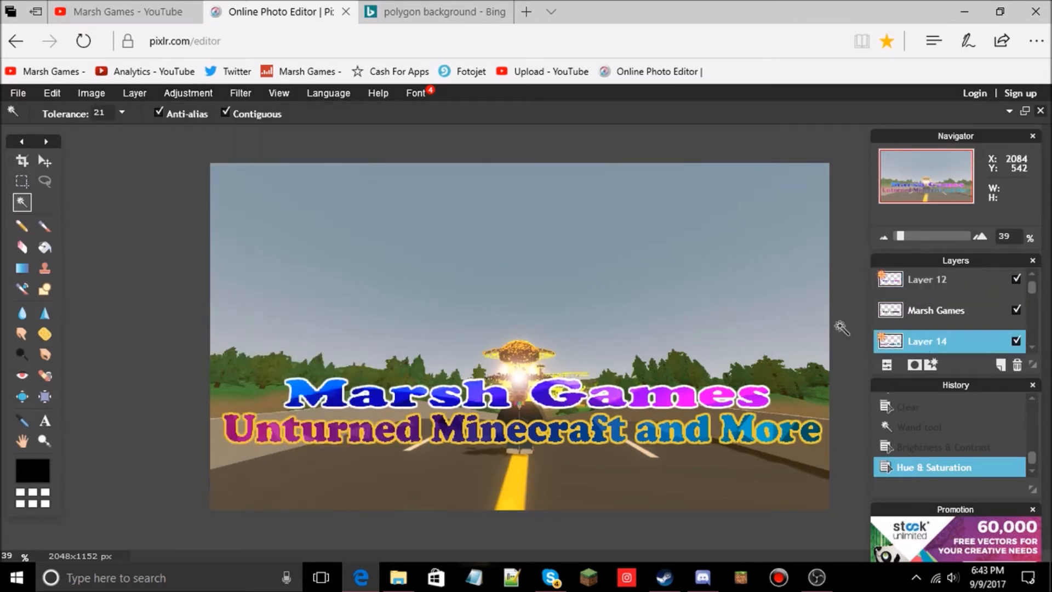
click(192, 95)
click(205, 111)
drag(652, 224, 728, 264)
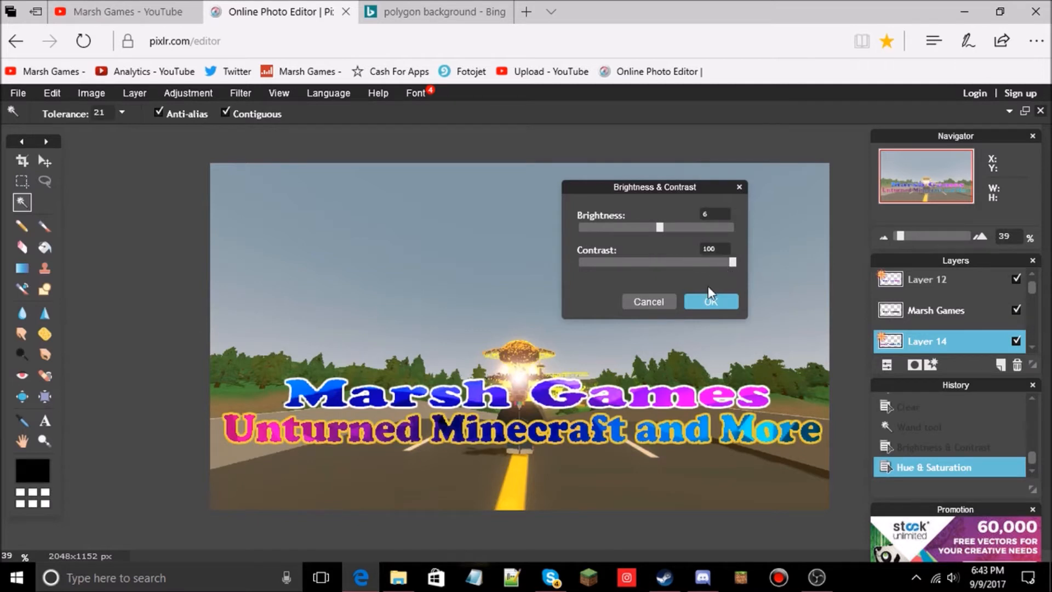
click(711, 301)
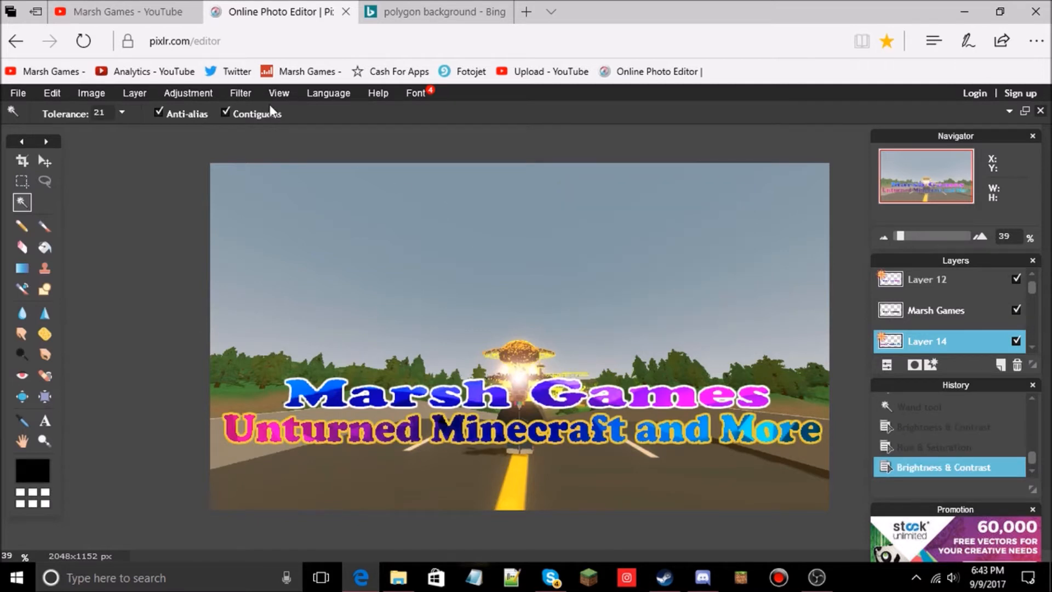
Apply a second Brightness & Contrast adjustment to Layer 14 with brightness 0 and contrast 100.
click(189, 98)
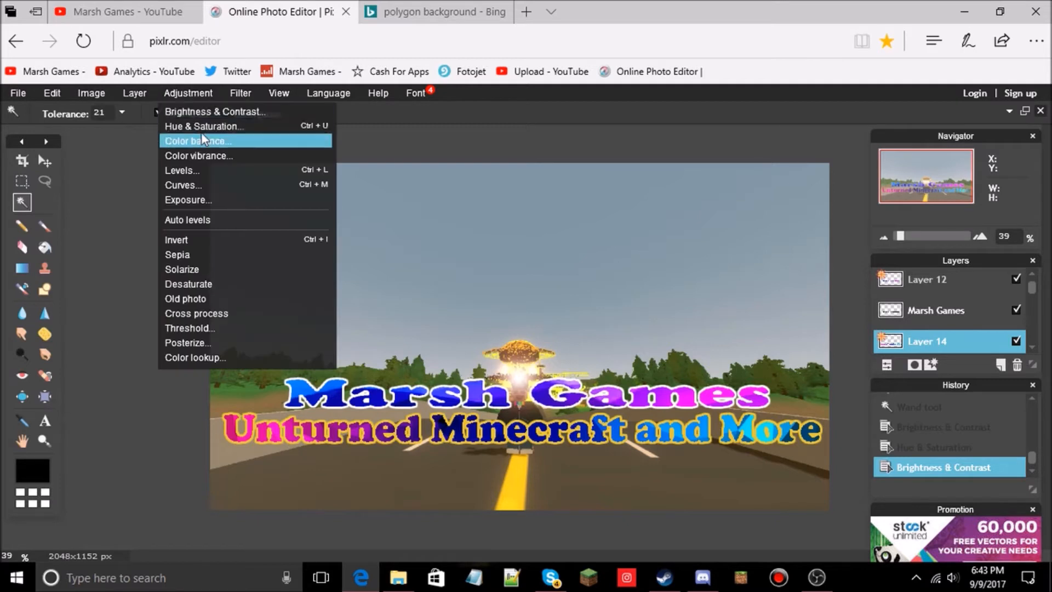
click(229, 110)
drag(655, 261, 542, 255)
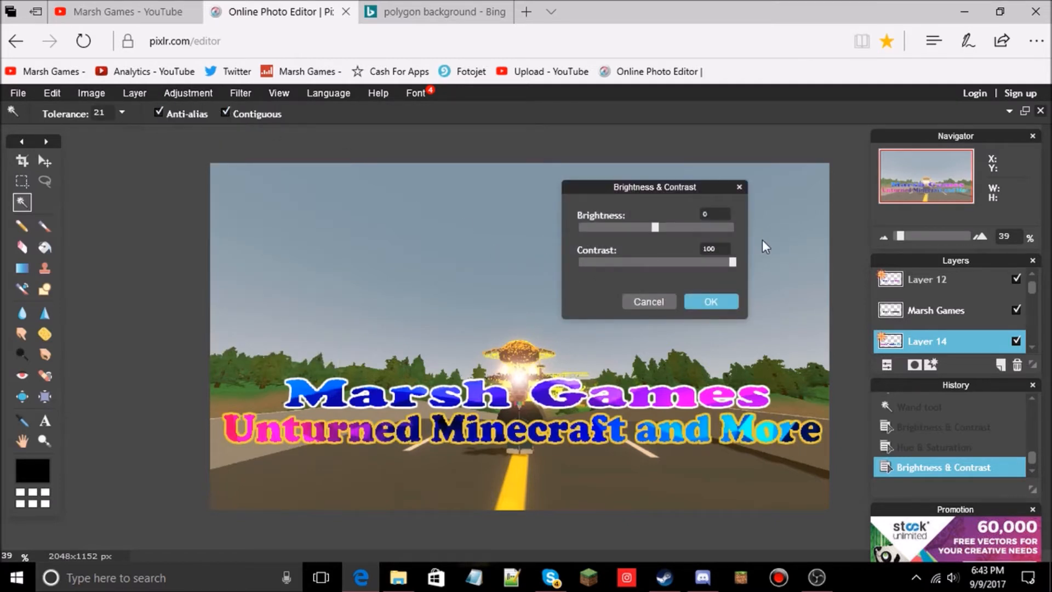
click(699, 303)
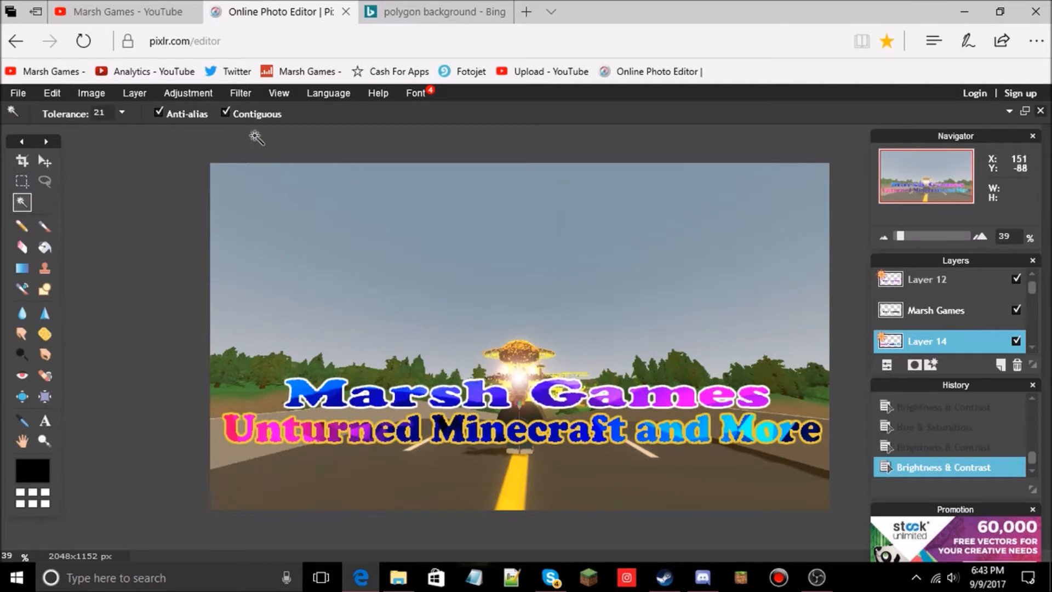
click(206, 94)
click(214, 127)
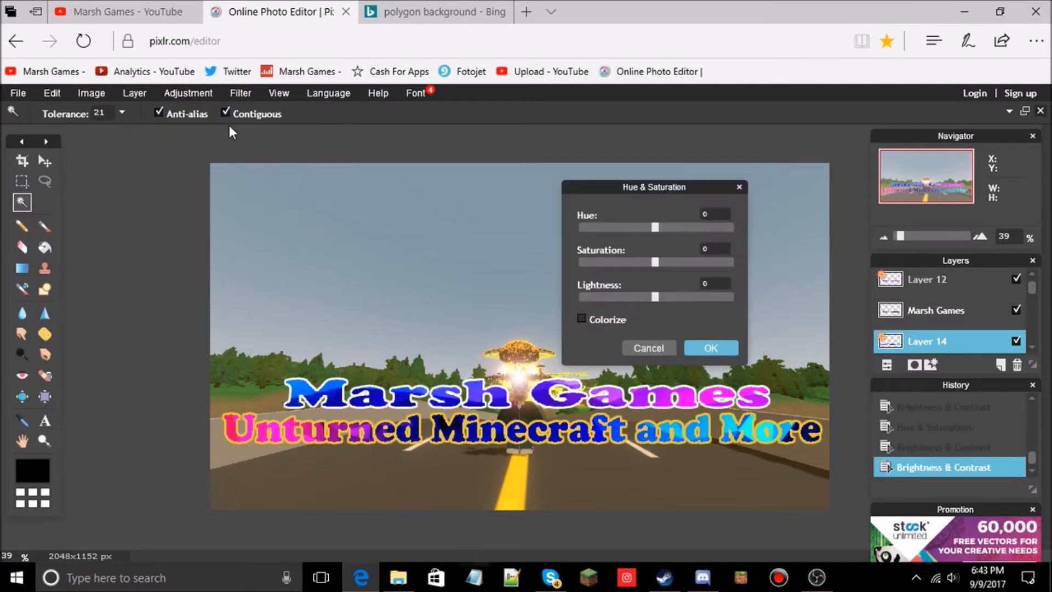
click(643, 344)
Soften Layer 14 with another Brightness & Contrast adjustment, setting the contrast to -13.
click(181, 93)
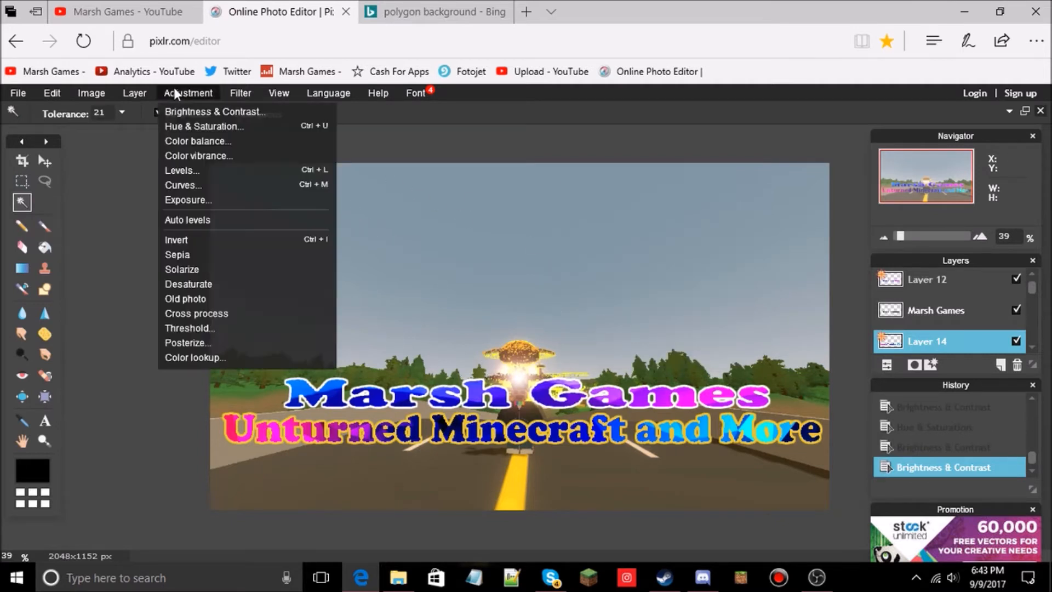
click(206, 112)
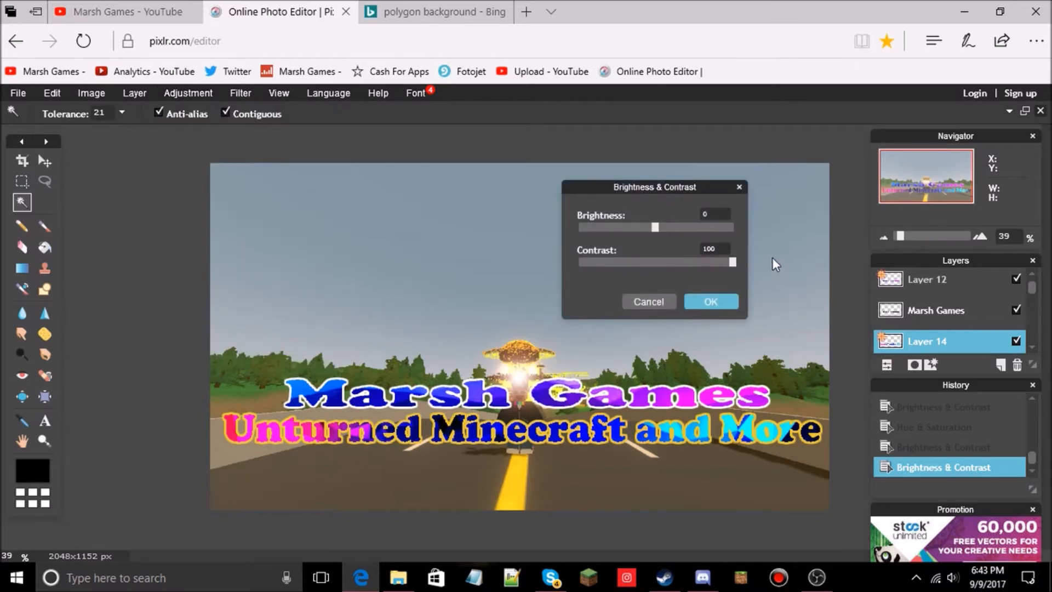
drag(705, 265, 646, 271)
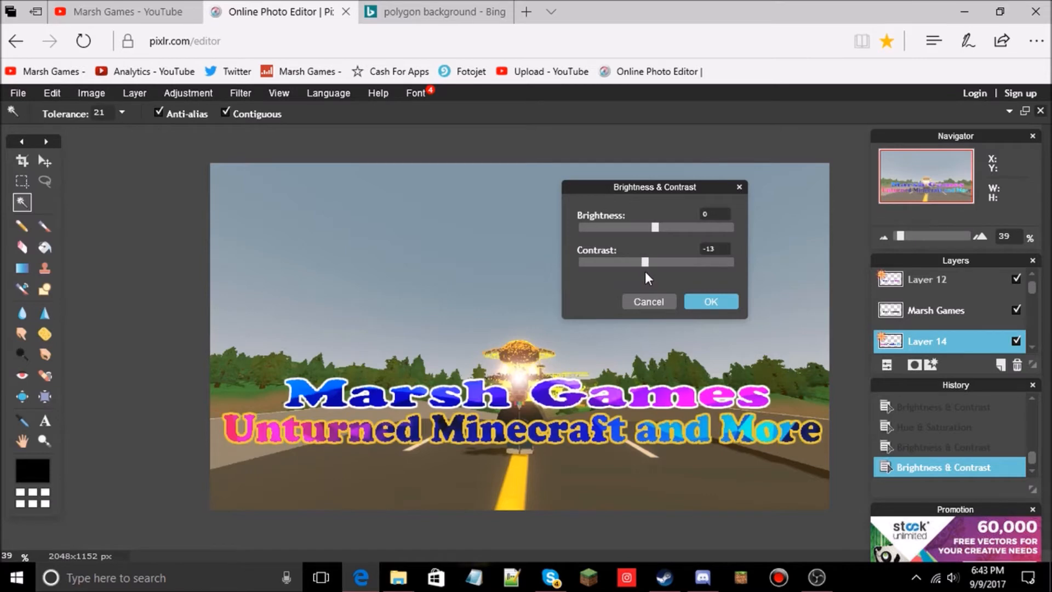
click(715, 301)
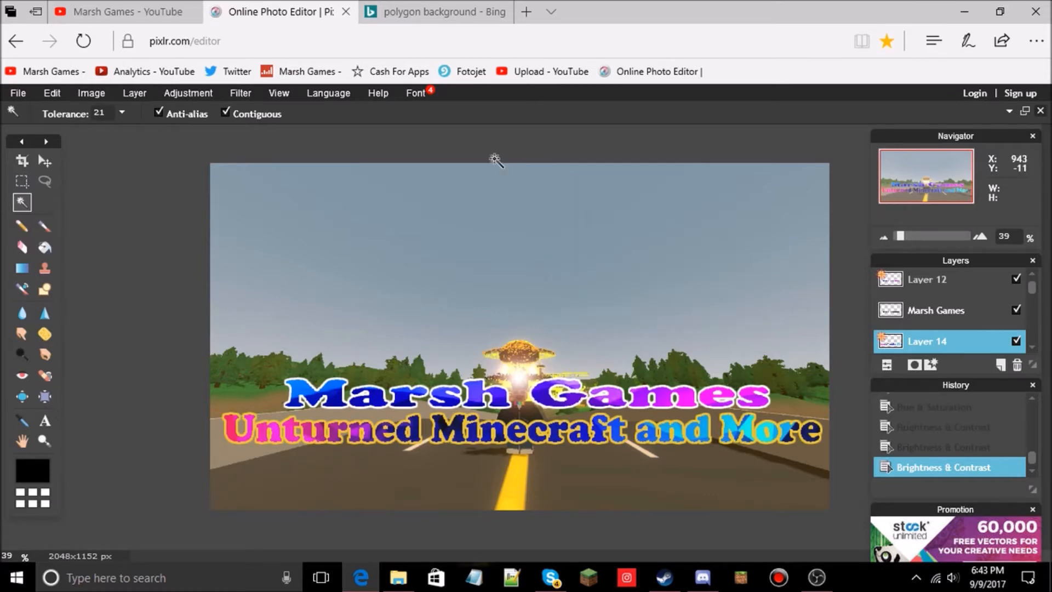
Apply Hue & Saturation to Layer 14 with hue 20, saturation 14 and lightness 6, leaving Colorize off.
click(186, 77)
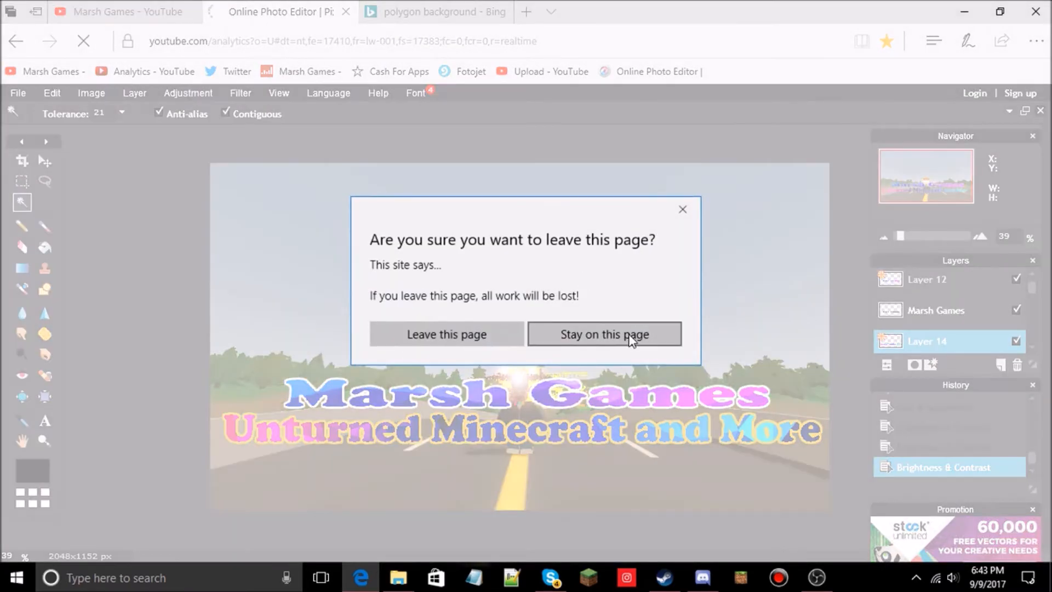
click(604, 333)
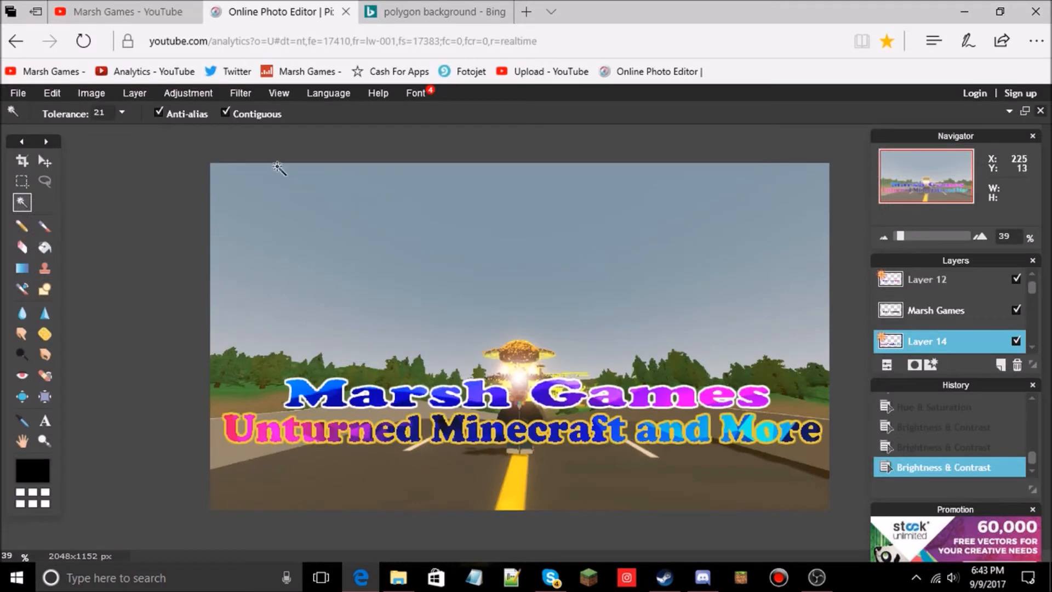
click(168, 93)
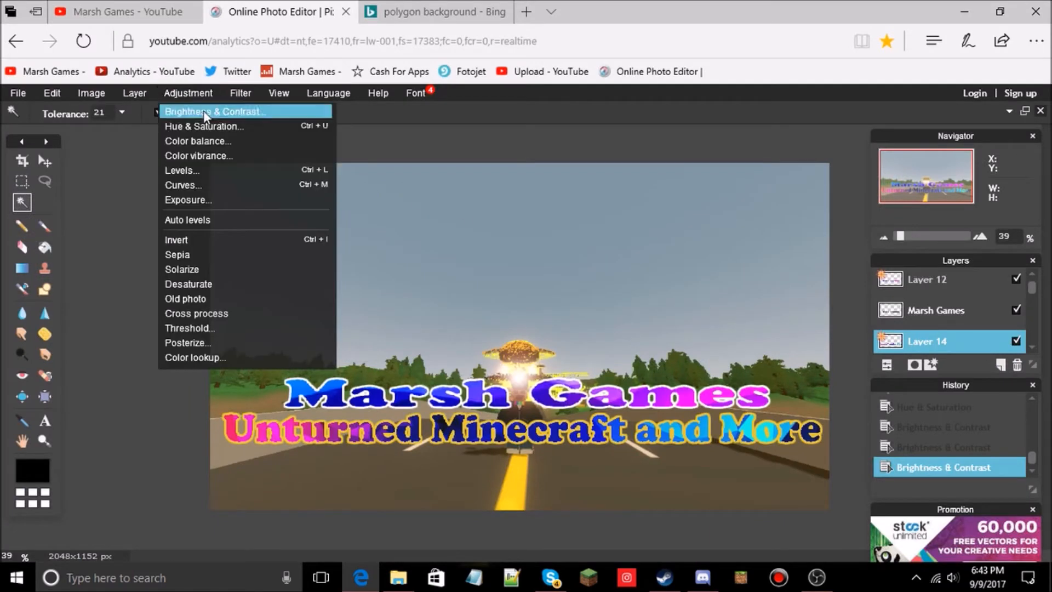
click(173, 126)
mouse_move(656, 229)
mouse_down()
mouse_move(671, 232)
mouse_move(663, 226)
mouse_up()
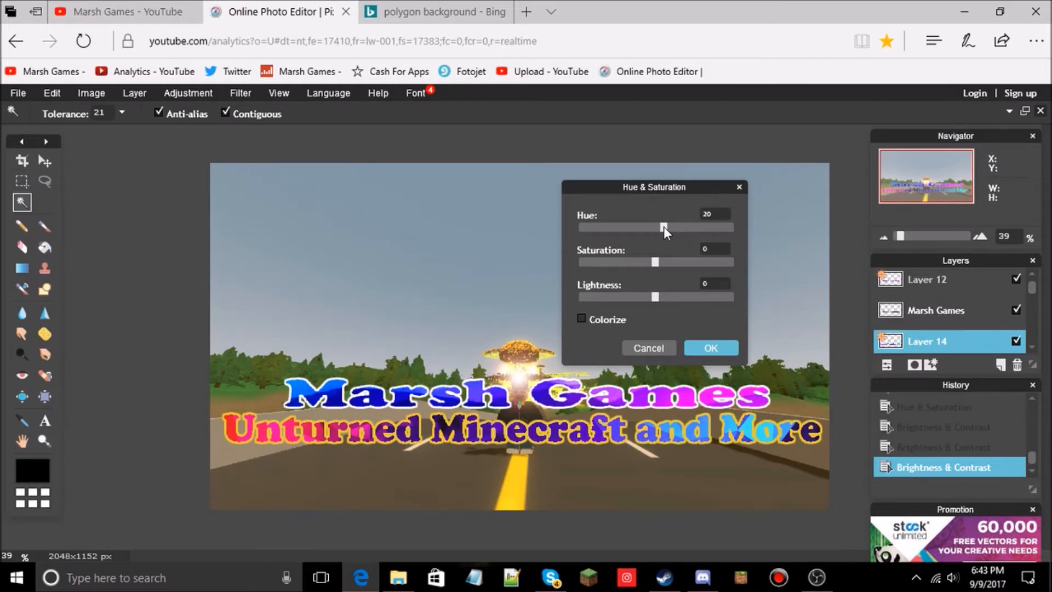
mouse_move(652, 261)
mouse_down()
mouse_move(589, 268)
mouse_move(699, 267)
mouse_move(669, 262)
mouse_up()
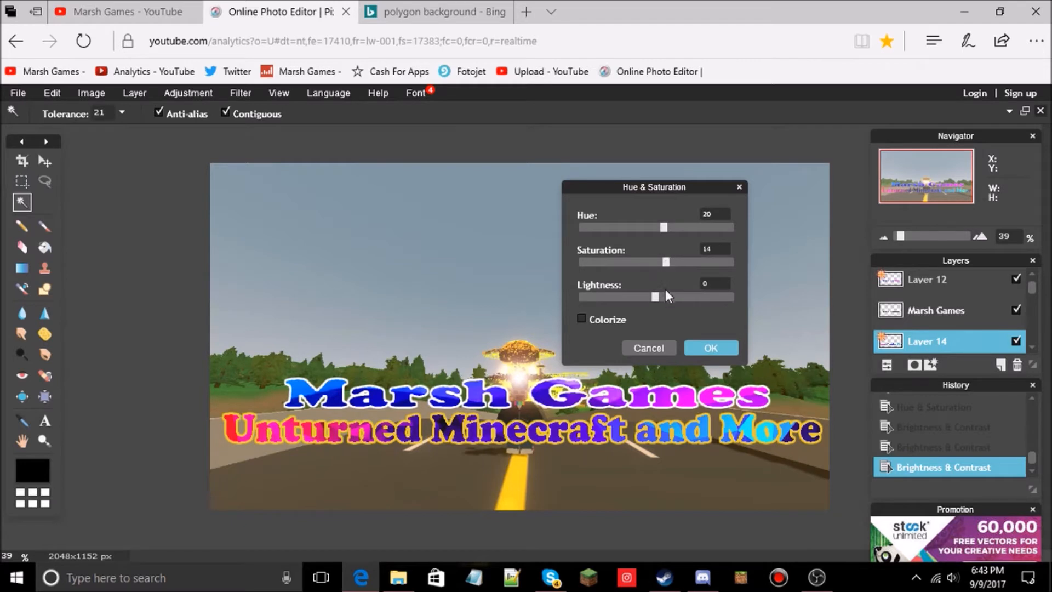
drag(652, 297, 647, 299)
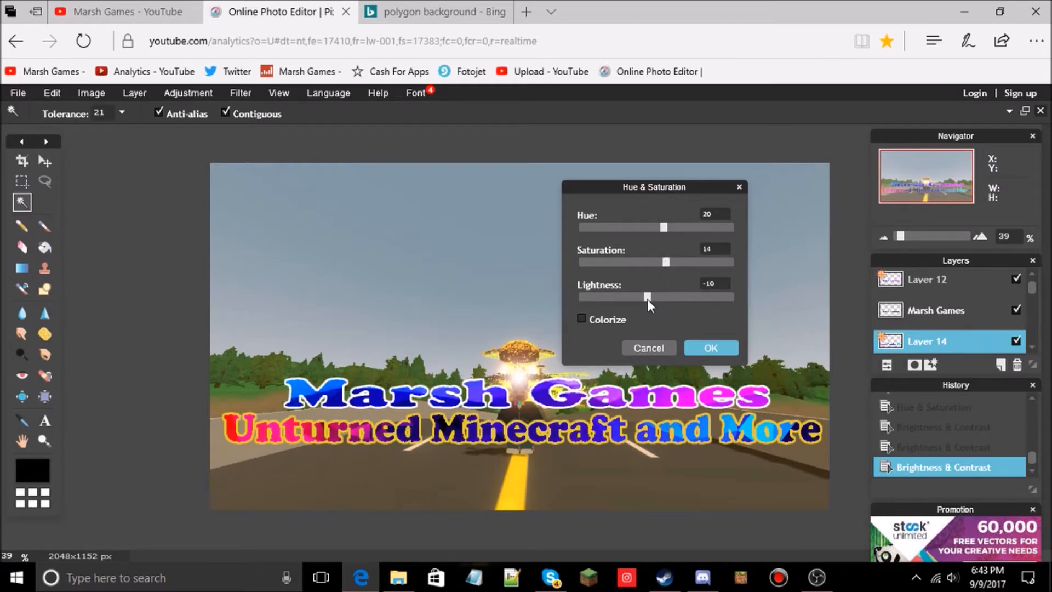
drag(645, 298, 660, 300)
click(609, 320)
click(609, 320)
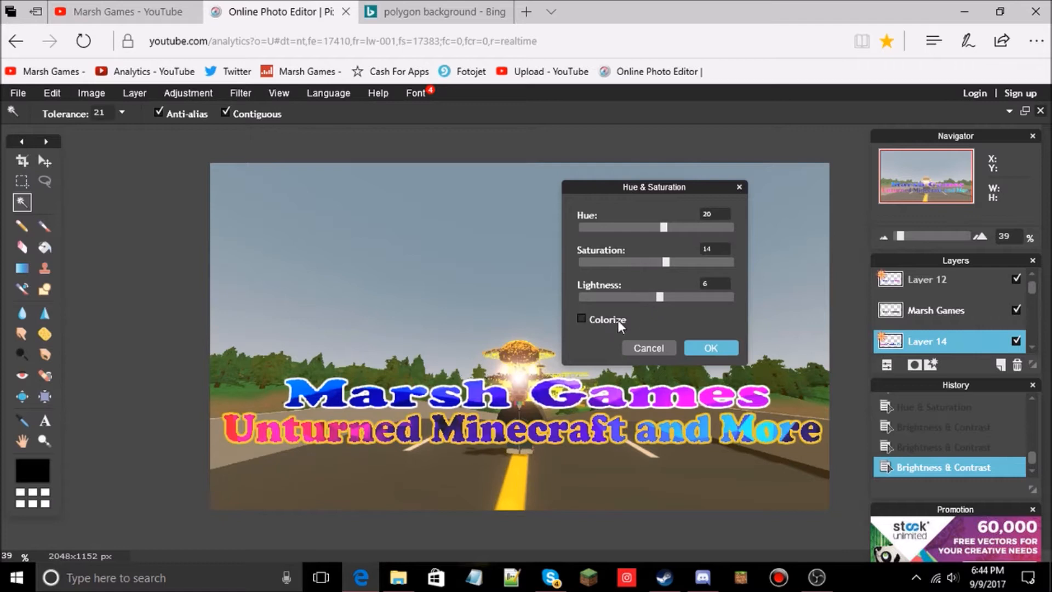
click(698, 345)
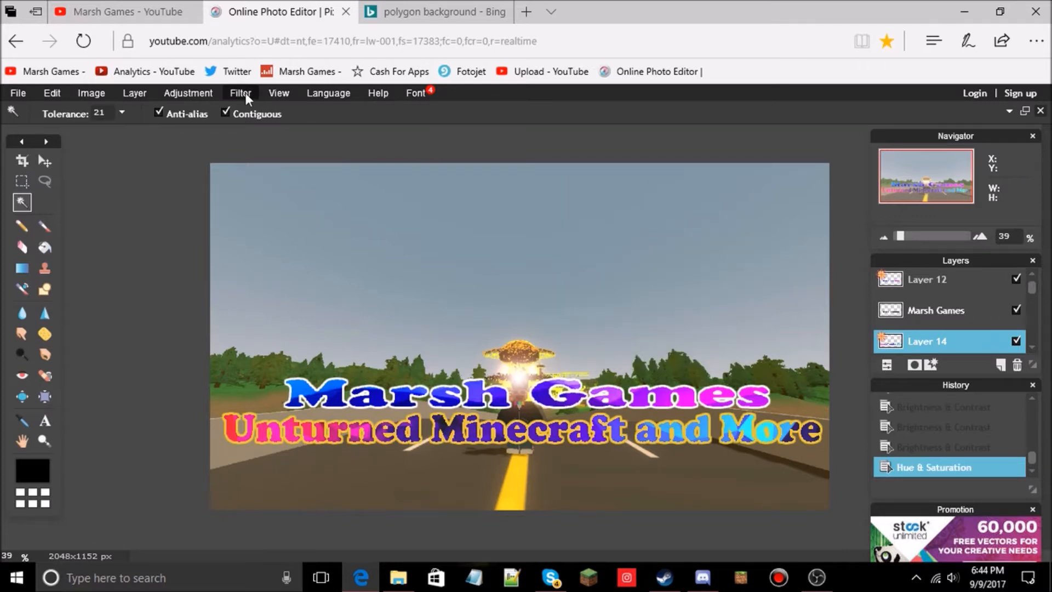
Apply a Gaussian blur with an amount of 10 to Layer 12.
click(947, 277)
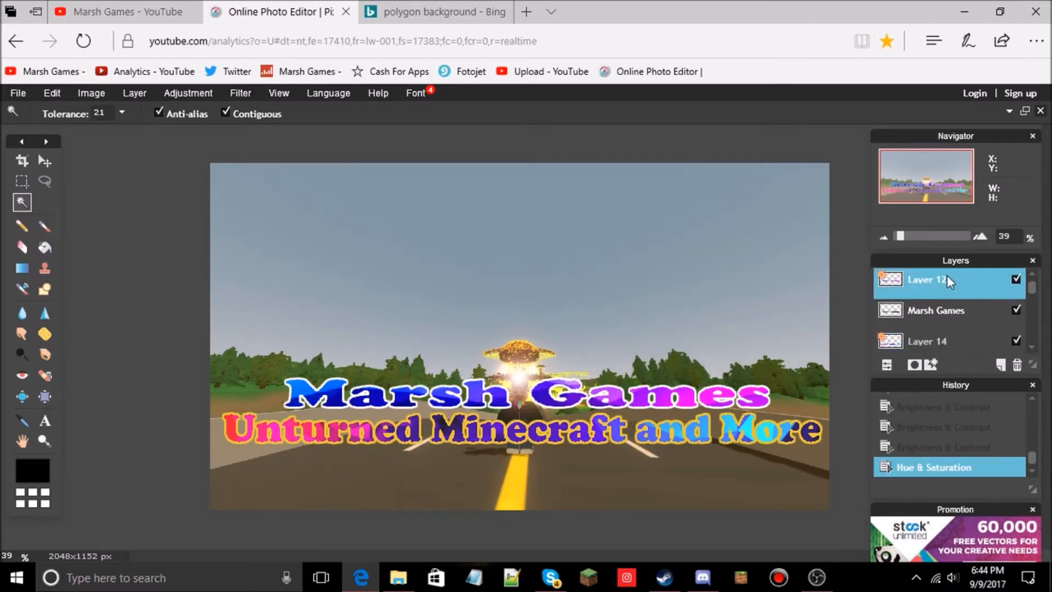
click(246, 89)
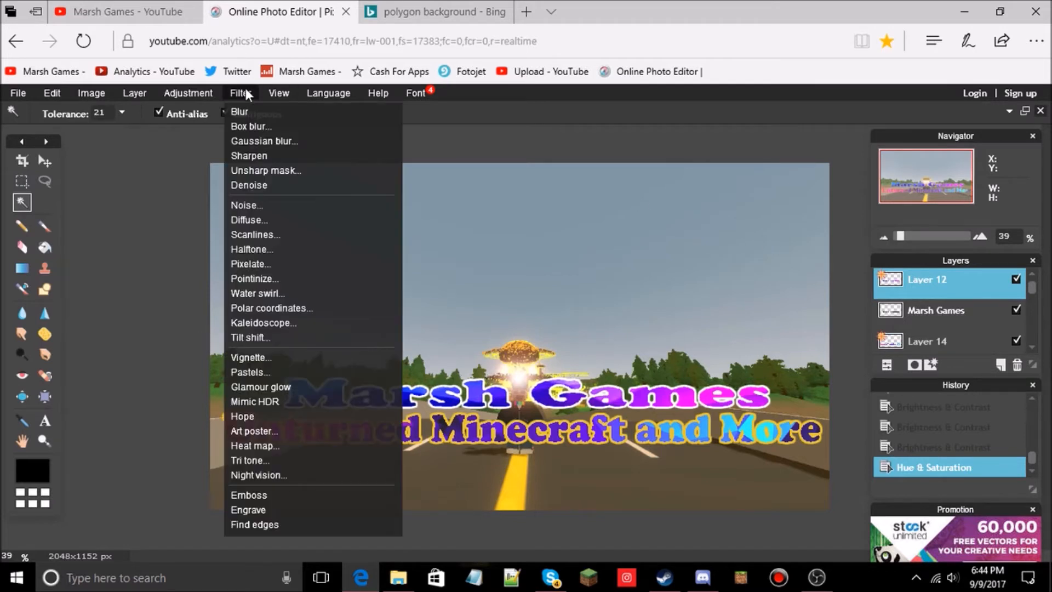
click(269, 142)
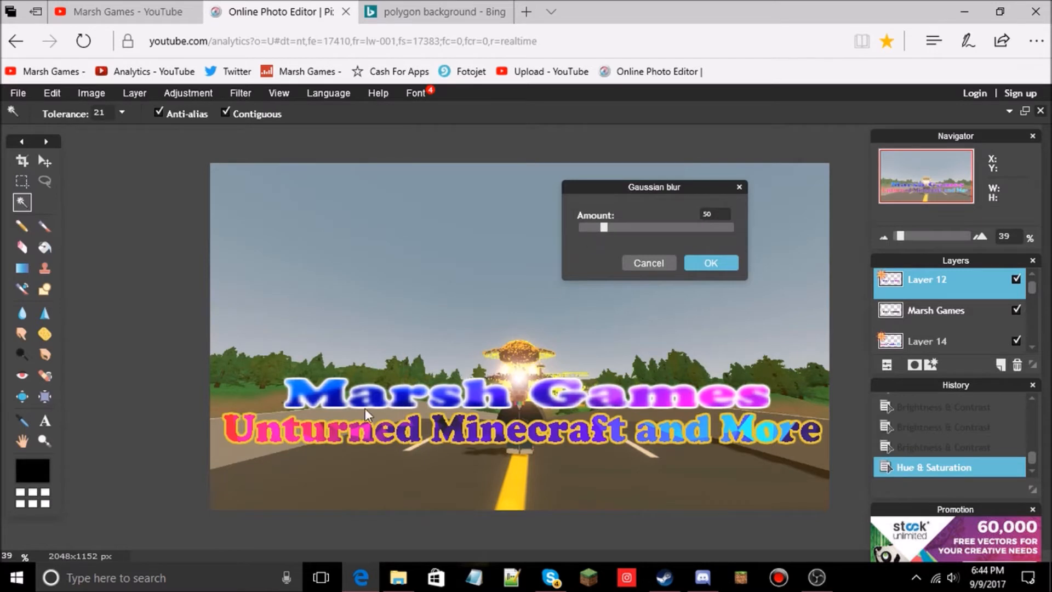
drag(600, 229, 557, 220)
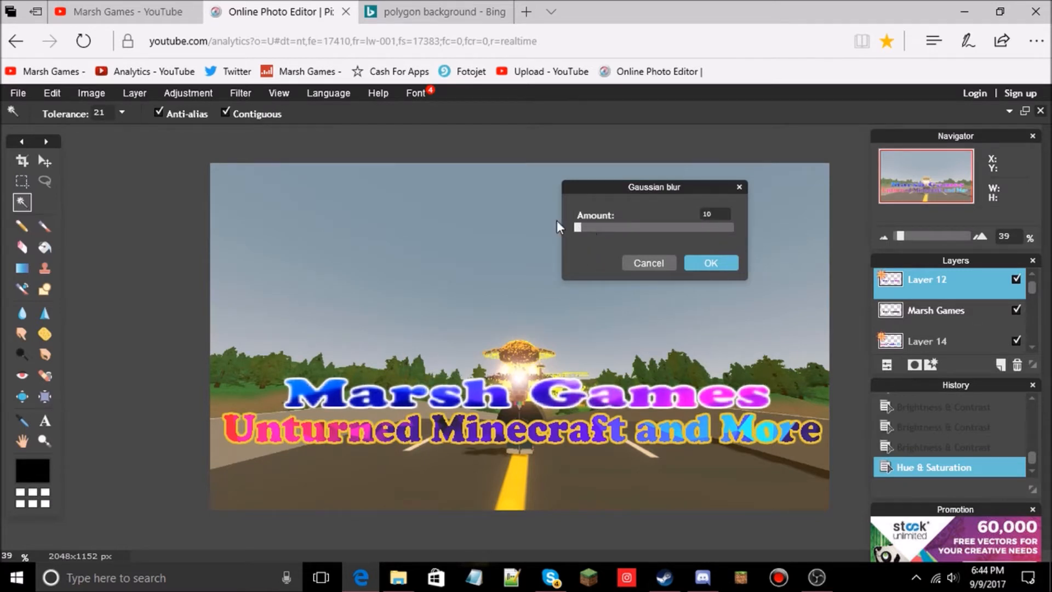
click(707, 265)
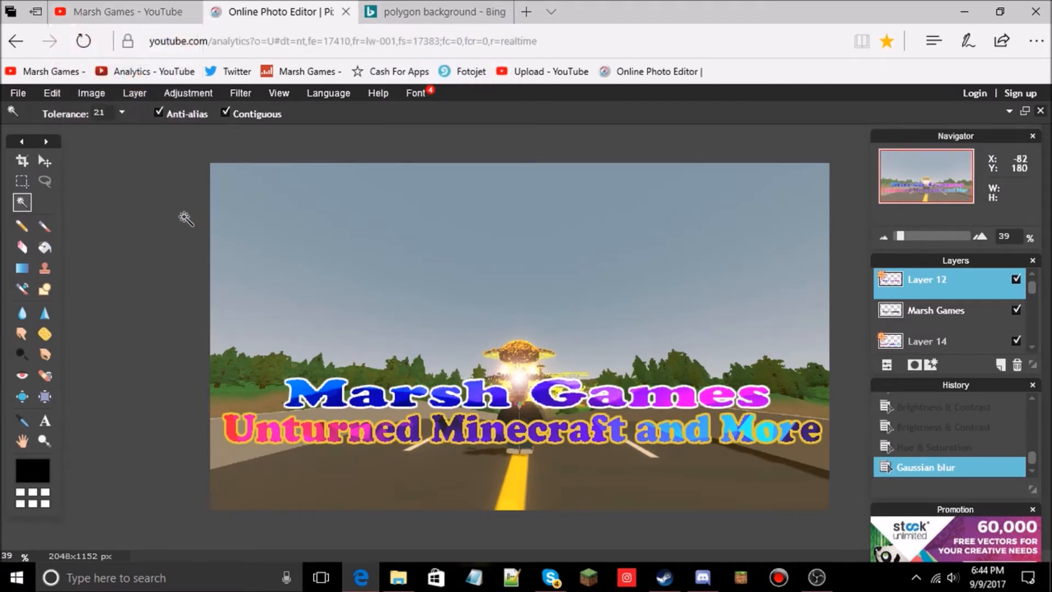
Save the image as a full-quality PNG named channel art in the Intro and Outro folder of Video Output.
click(26, 93)
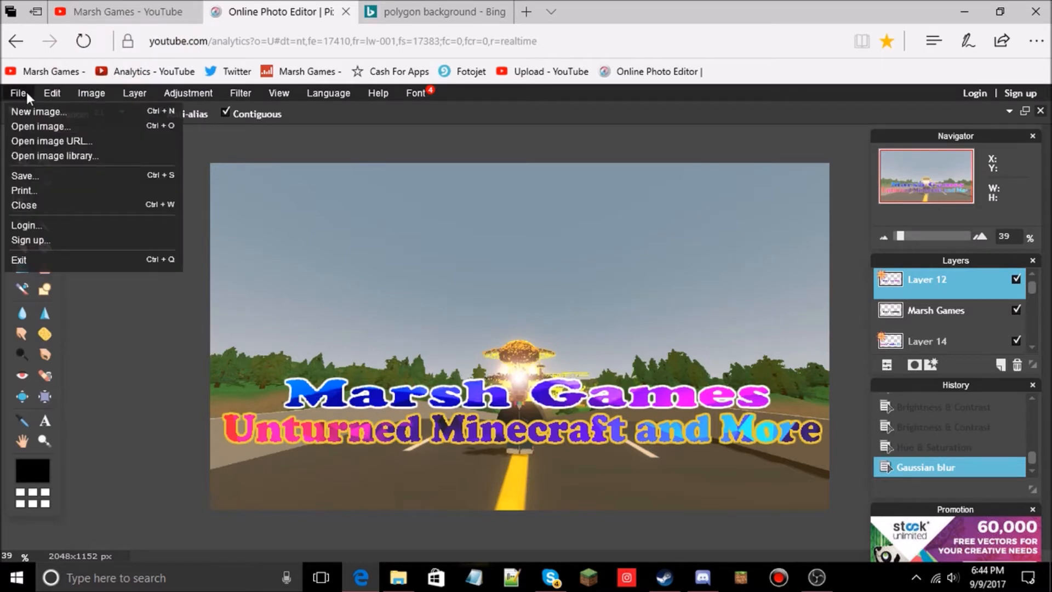
click(38, 180)
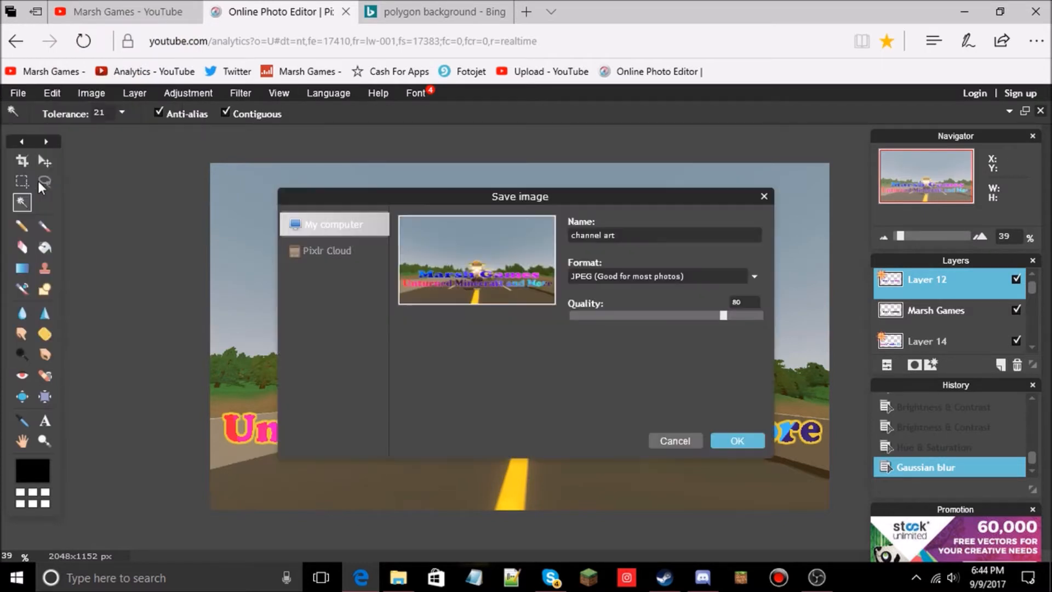
click(715, 277)
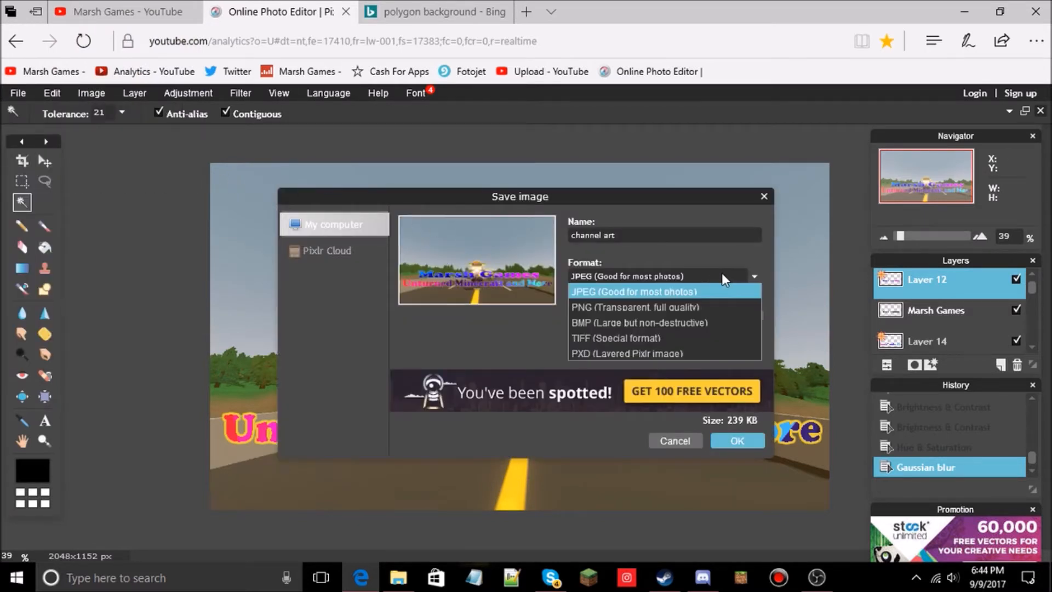
click(677, 307)
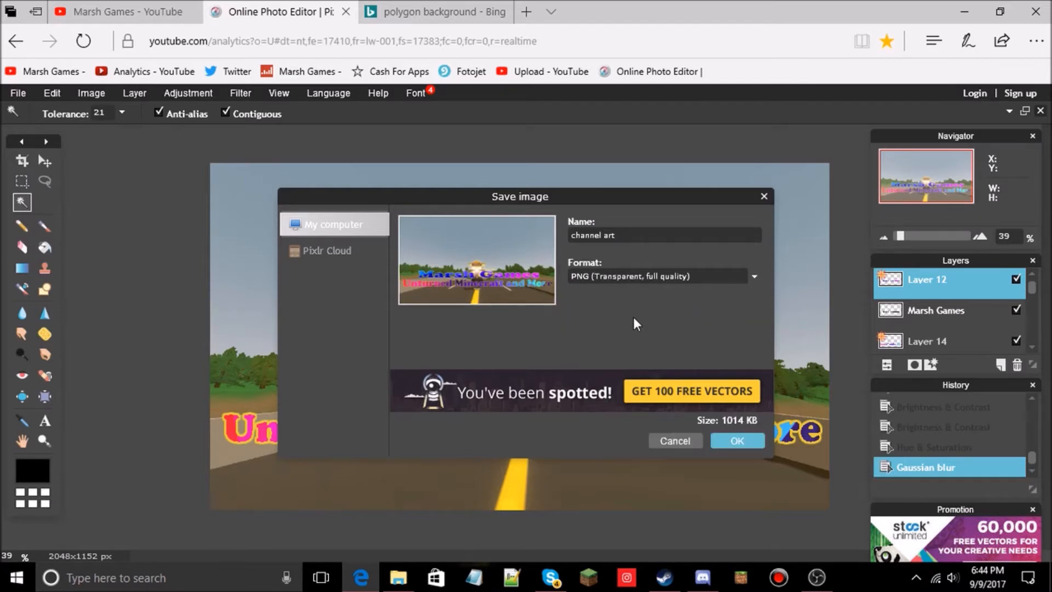
click(129, 12)
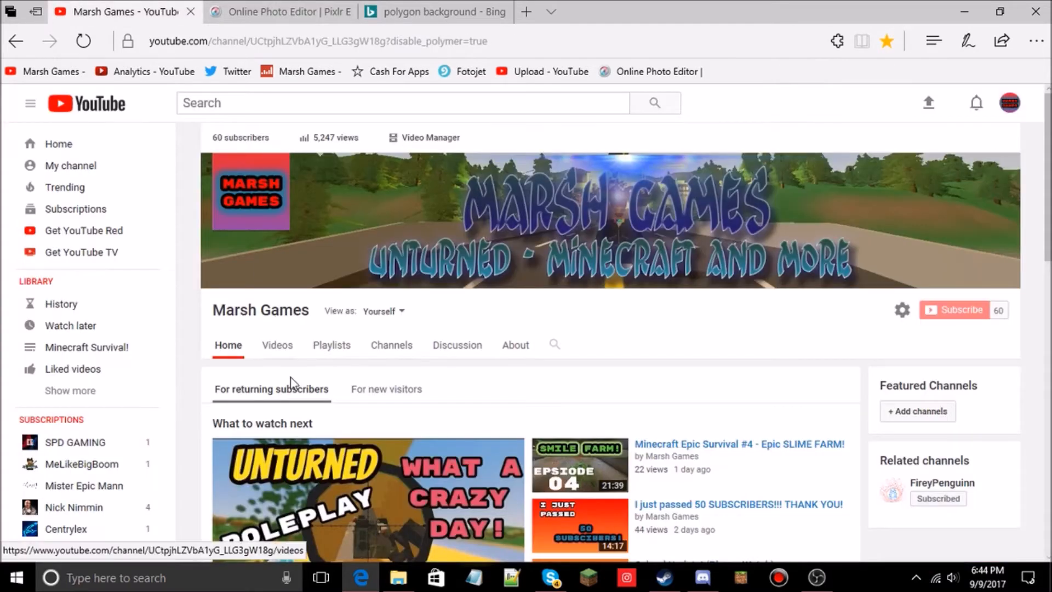
scroll(291, 378, down, 3)
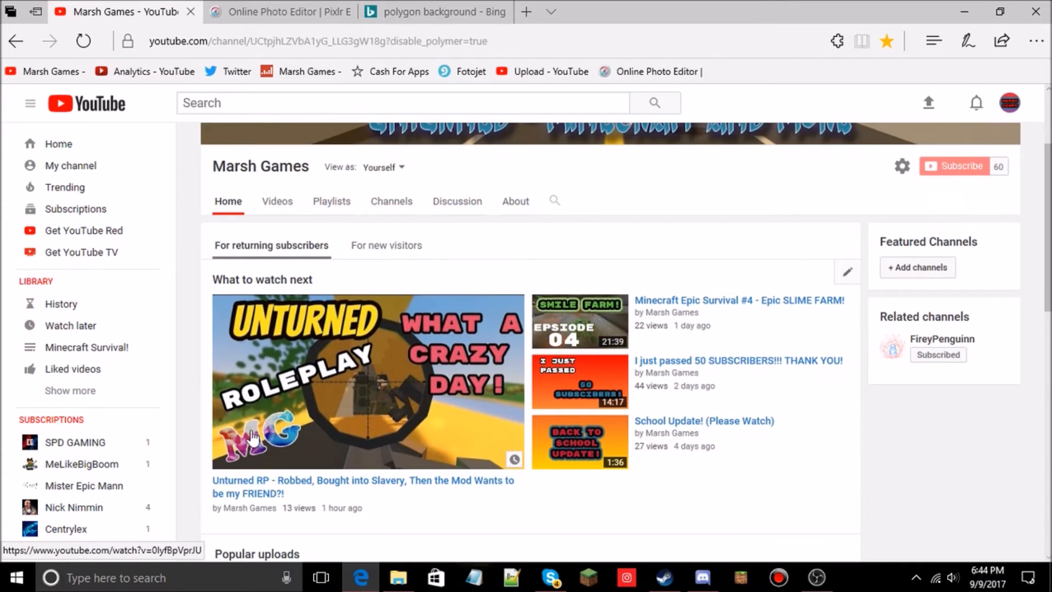
click(247, 6)
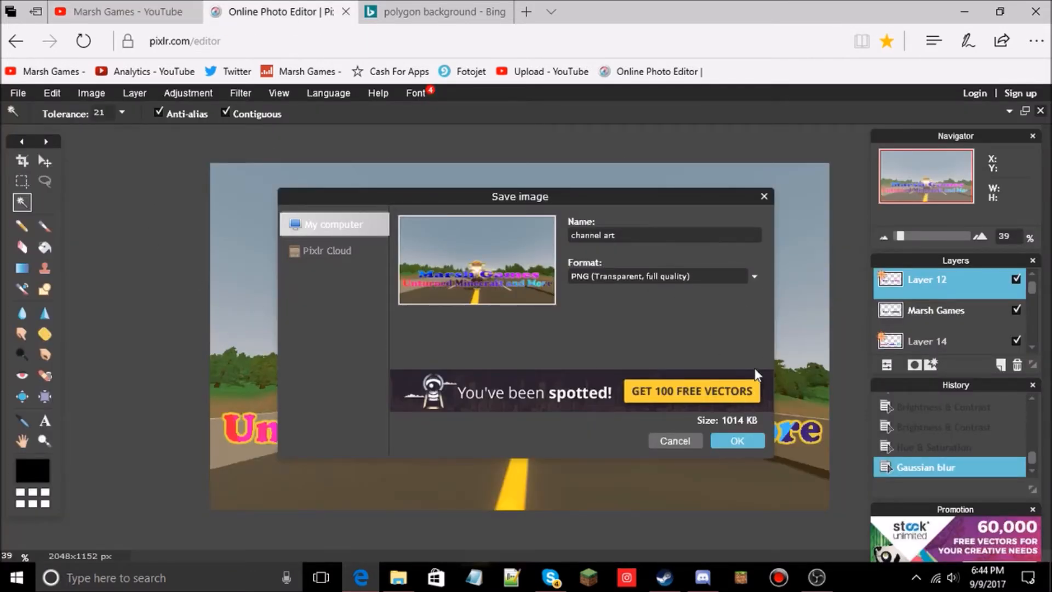
click(737, 441)
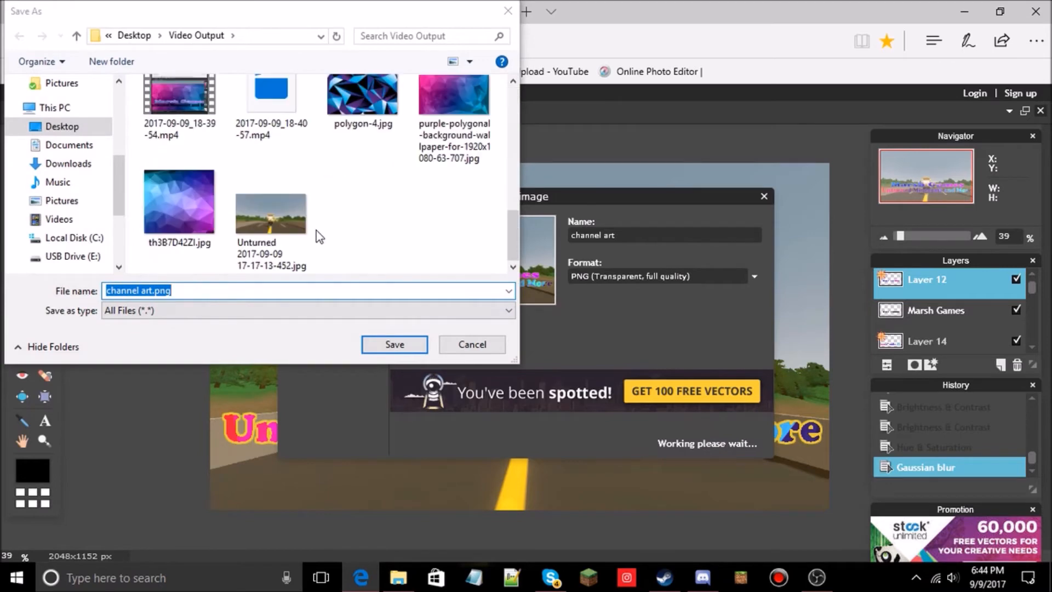
click(355, 269)
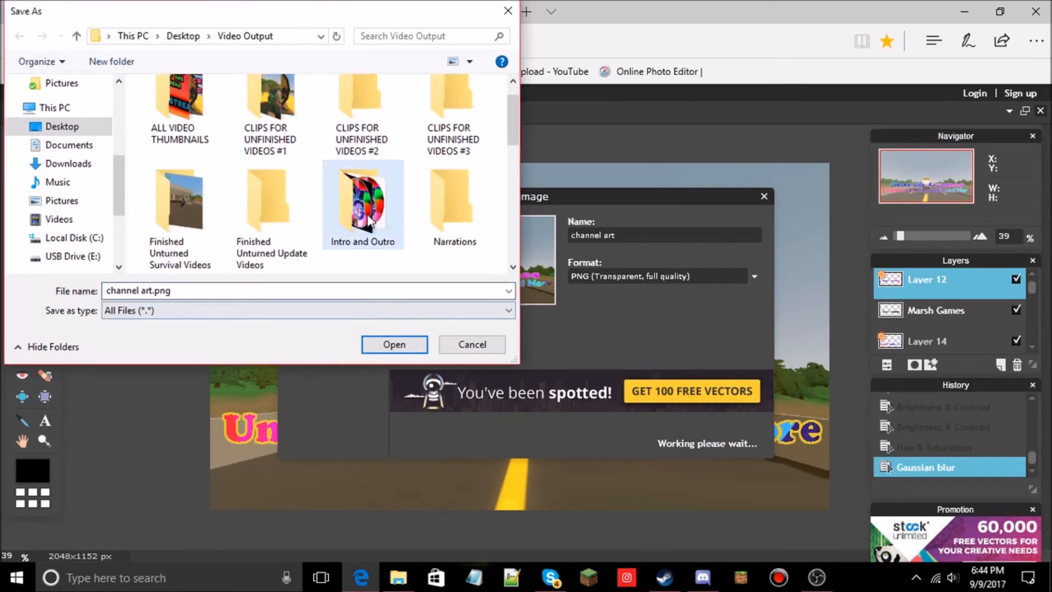
click(410, 346)
click(410, 346)
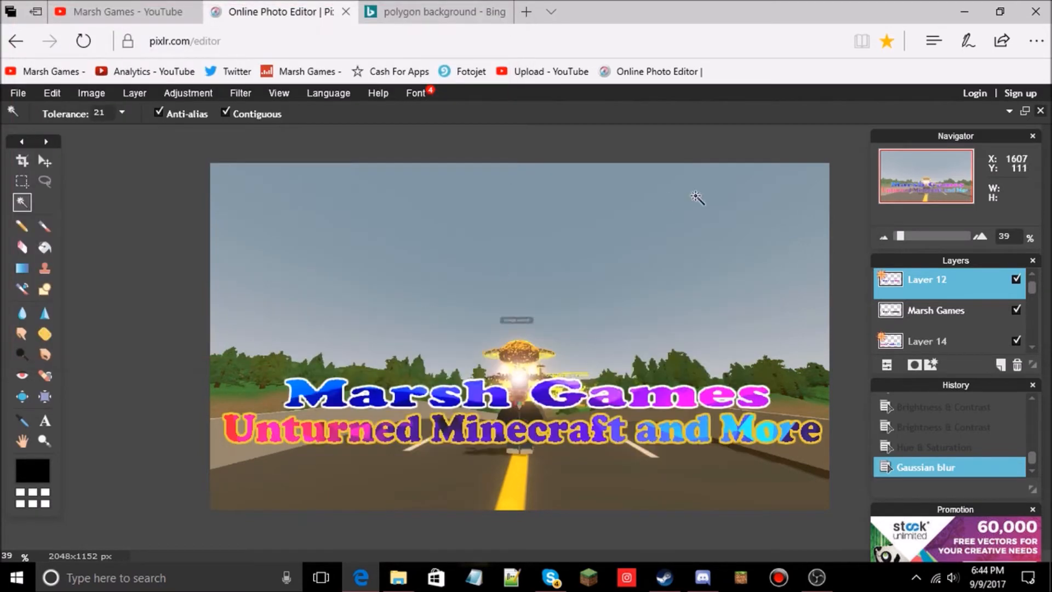
Switch to the Marsh Games YouTube channel page and open its channel art for editing.
click(126, 12)
scroll(269, 189, up, 3)
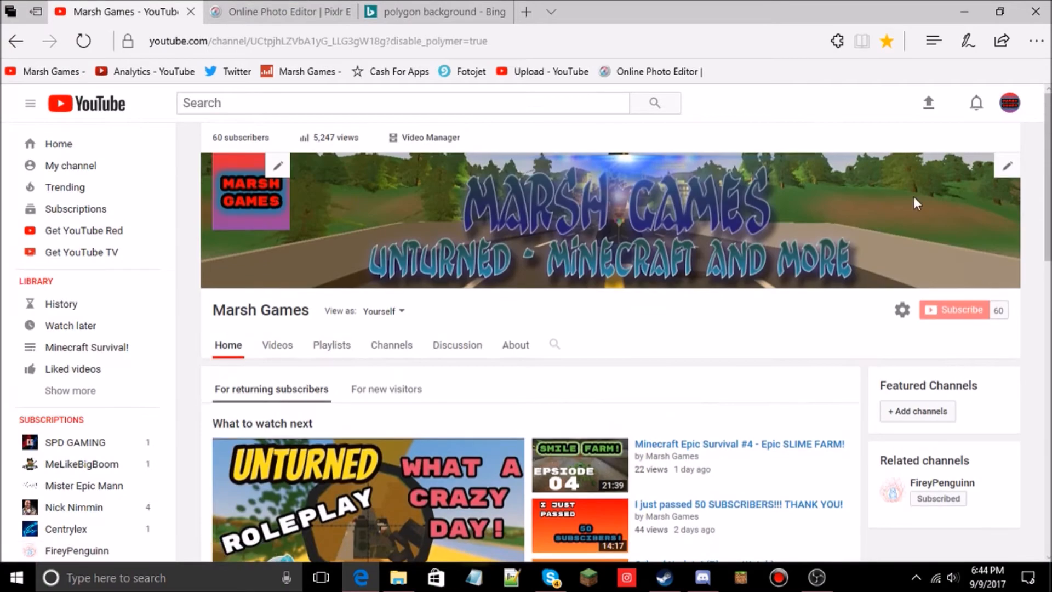
click(1007, 166)
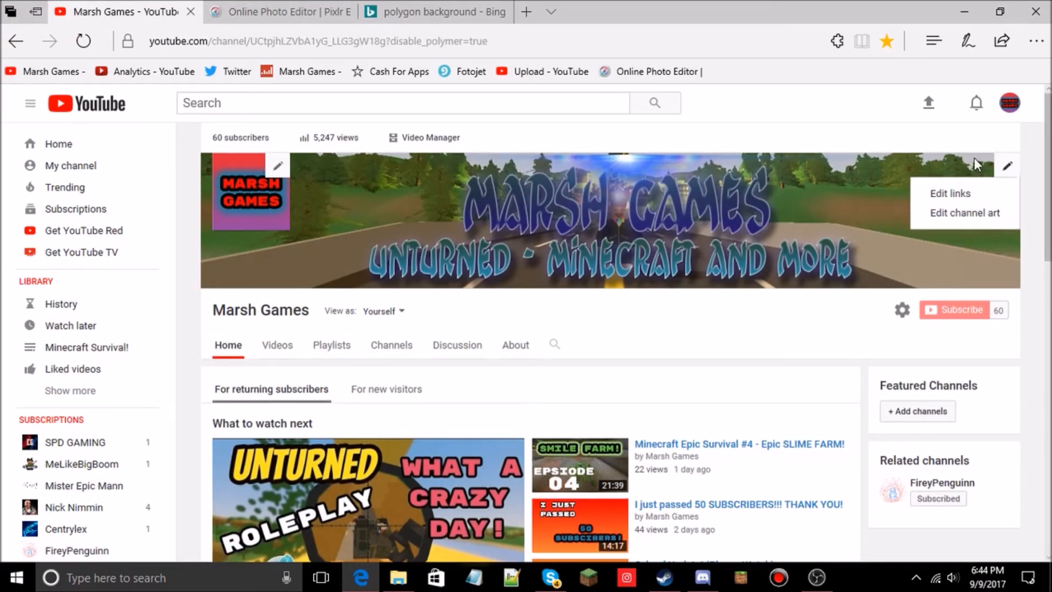
click(932, 218)
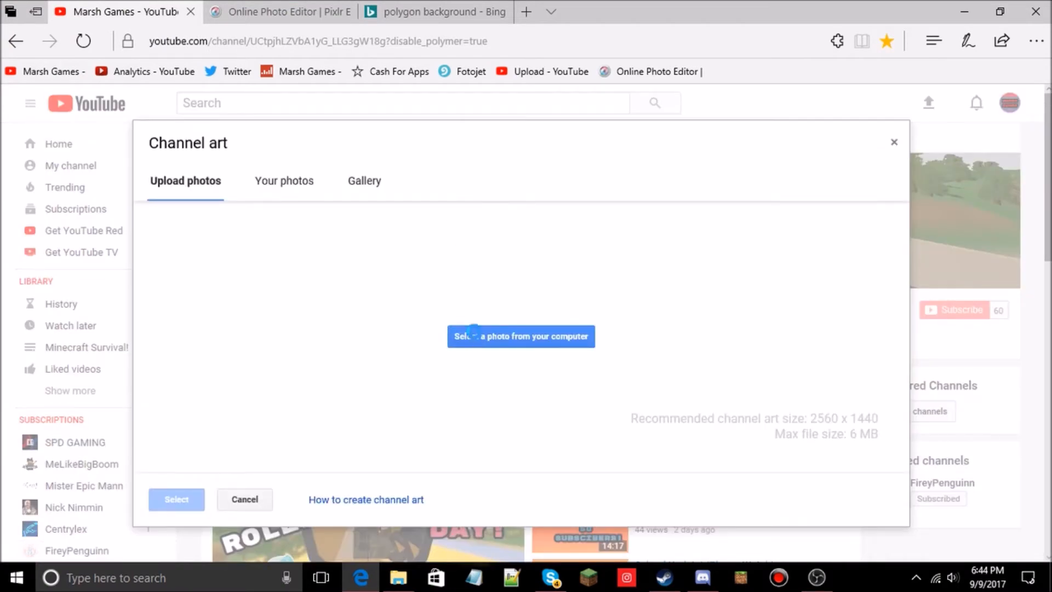
Upload channel art.png from the Intro and Outro folder and set it as the channel art.
click(472, 332)
scroll(38, 103, up, 2)
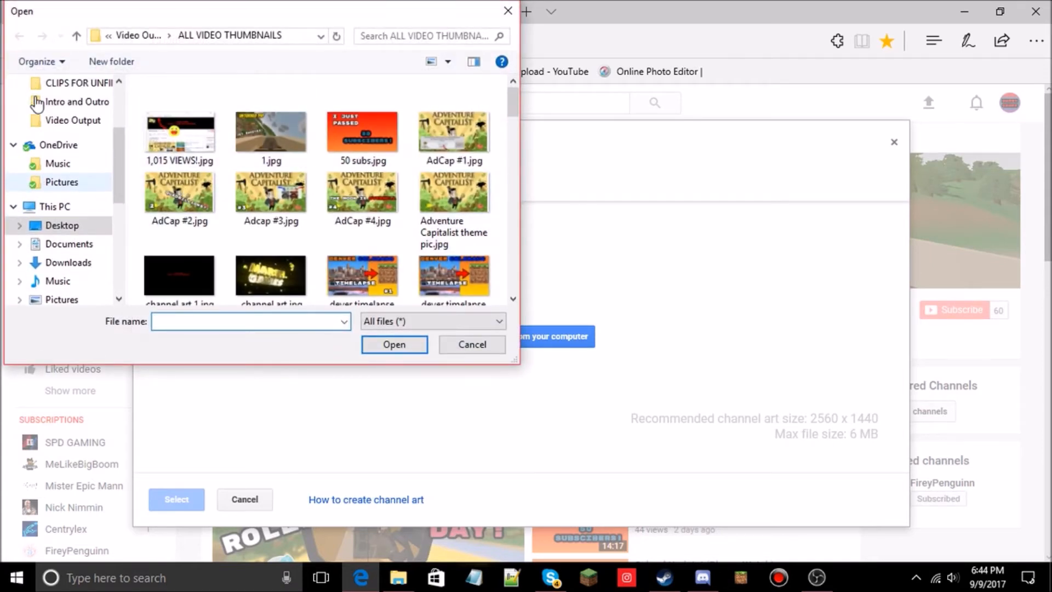
click(73, 120)
double_click(363, 238)
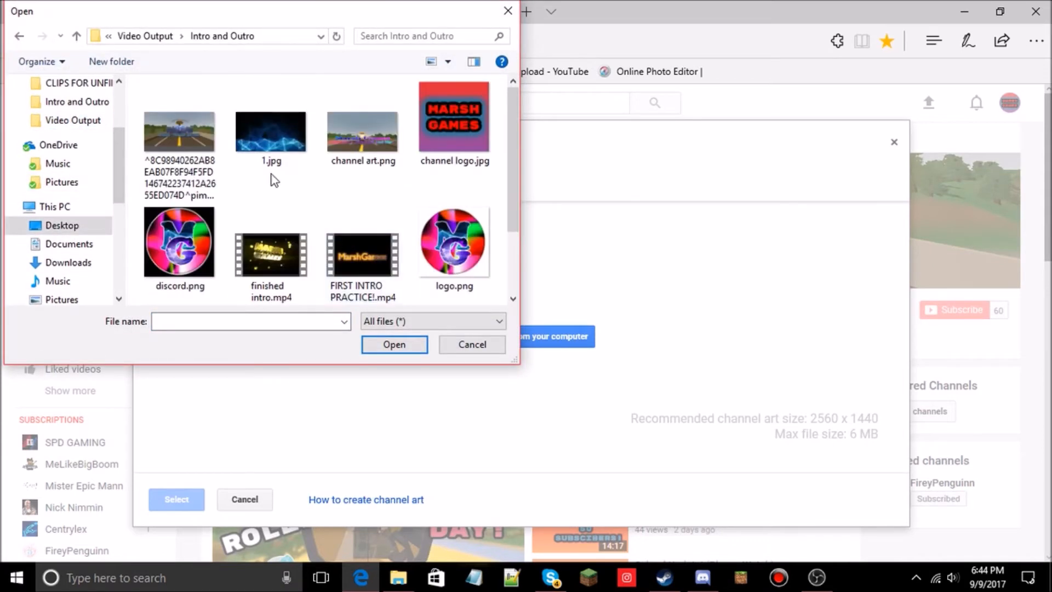
click(359, 143)
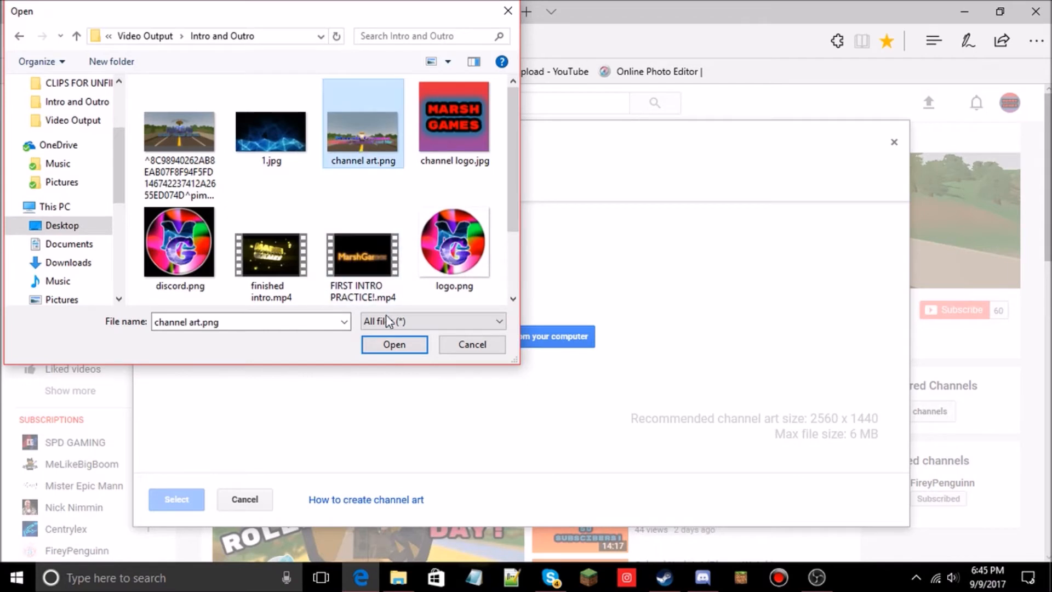
click(388, 345)
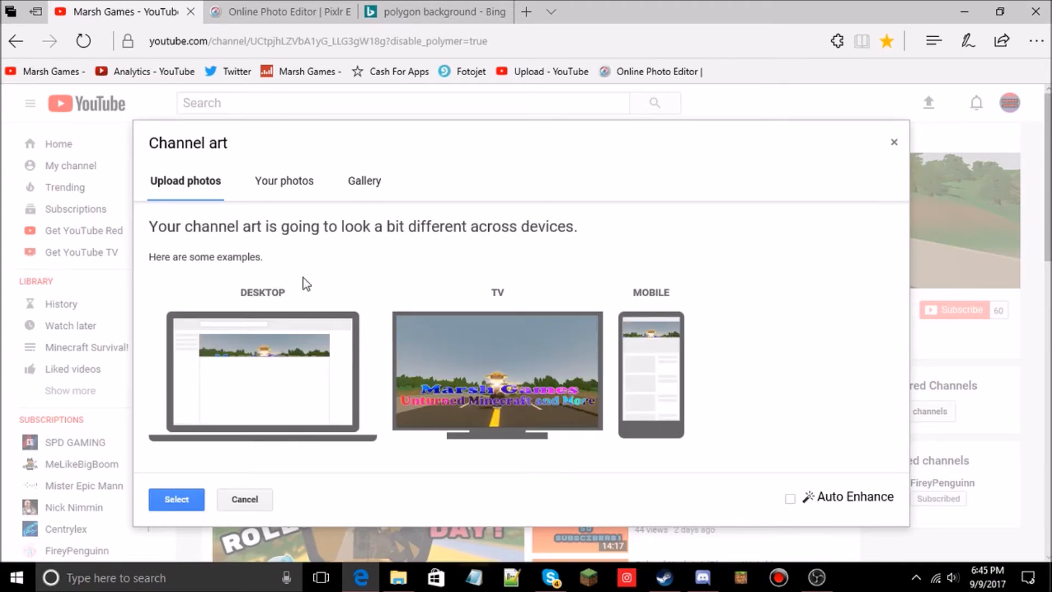
click(193, 494)
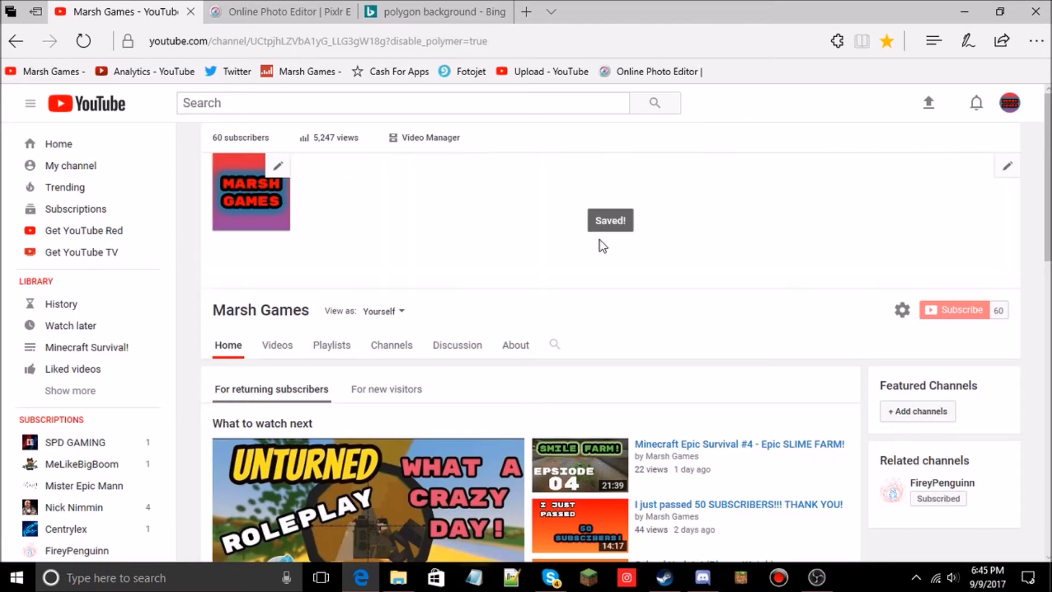
Preview the 2017-09-09 photo from Your photos as channel art across devices, and close the dialog without applying it.
click(1008, 166)
click(970, 212)
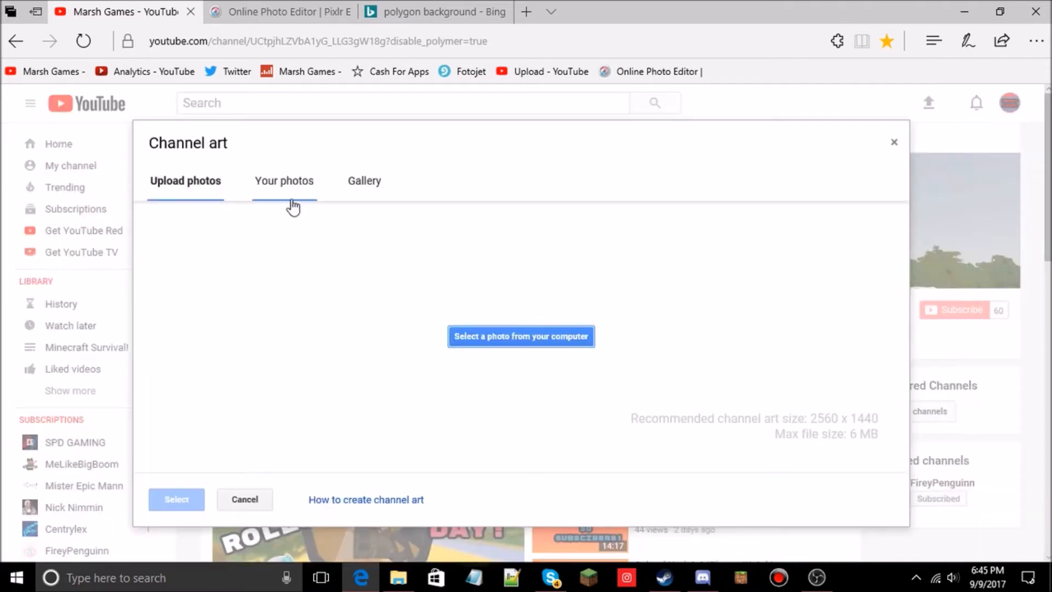
click(365, 181)
click(312, 196)
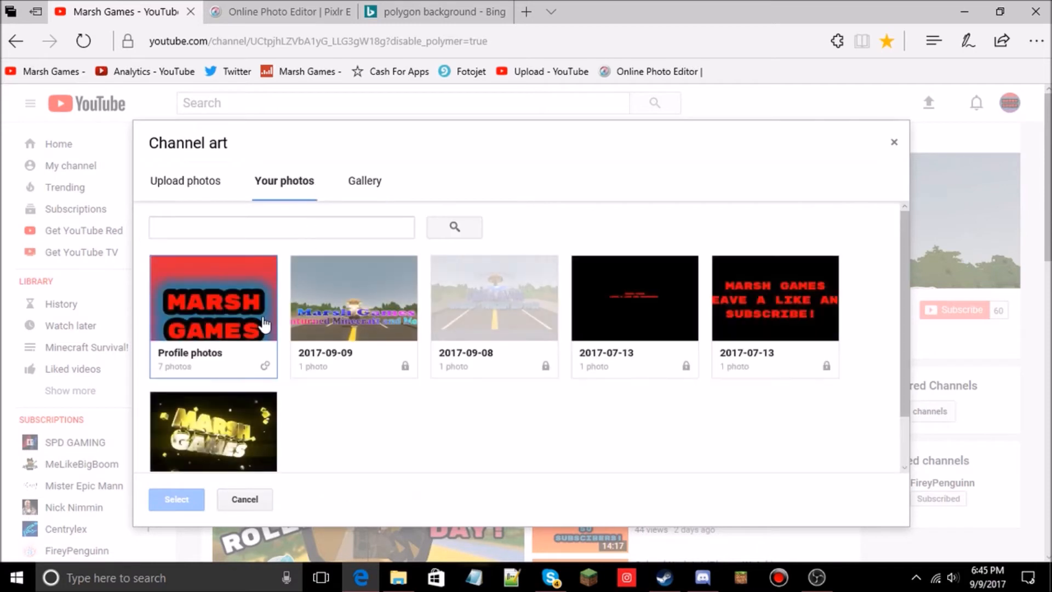
click(366, 305)
click(242, 309)
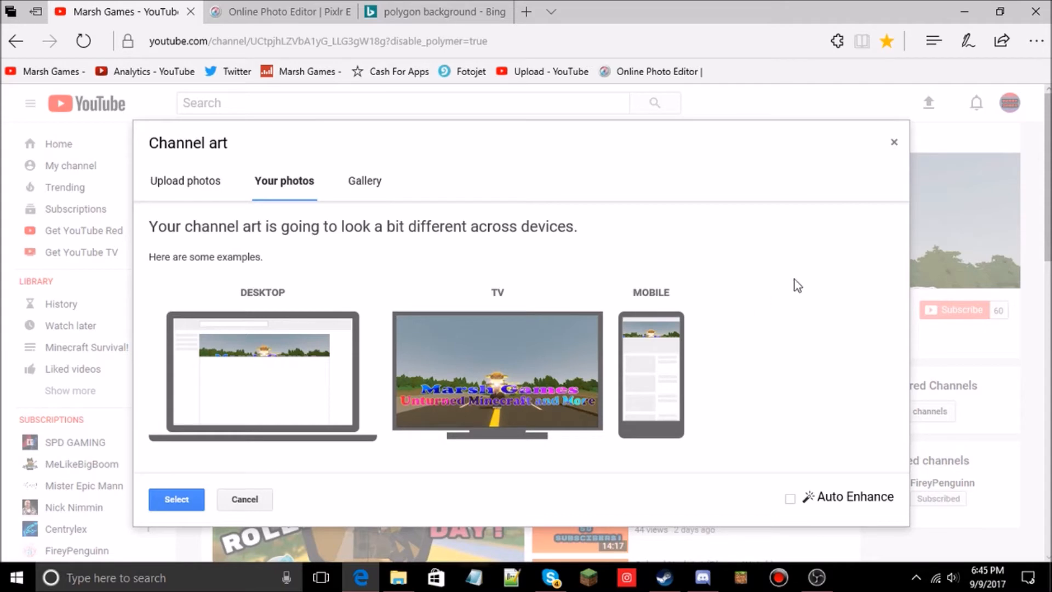
click(896, 141)
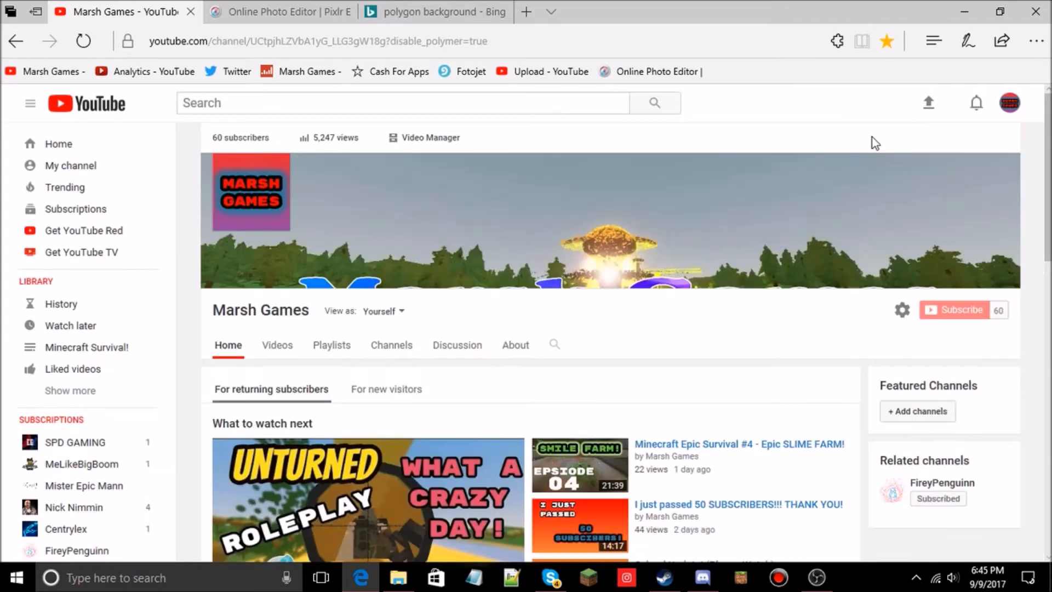
Switch back to Pixlr Editor and open channel art.png from the Intro and Outro folder.
click(284, 8)
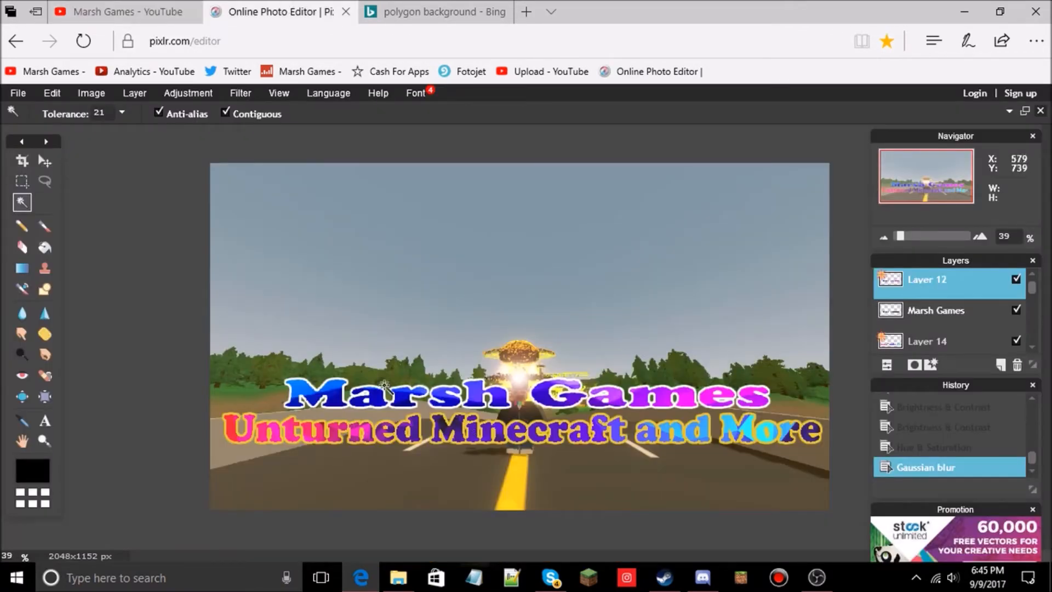
click(13, 91)
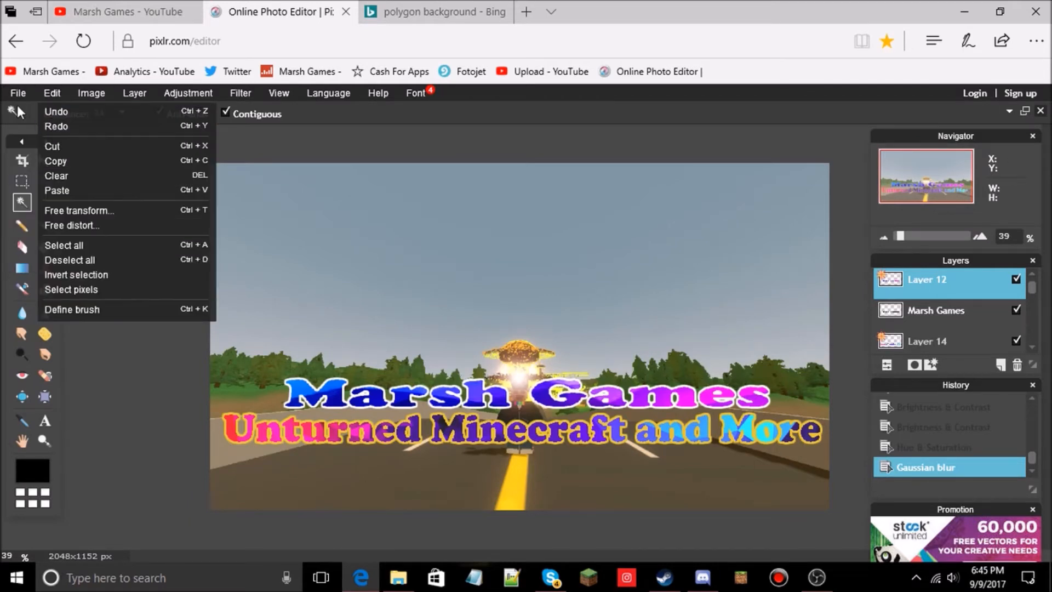
click(28, 124)
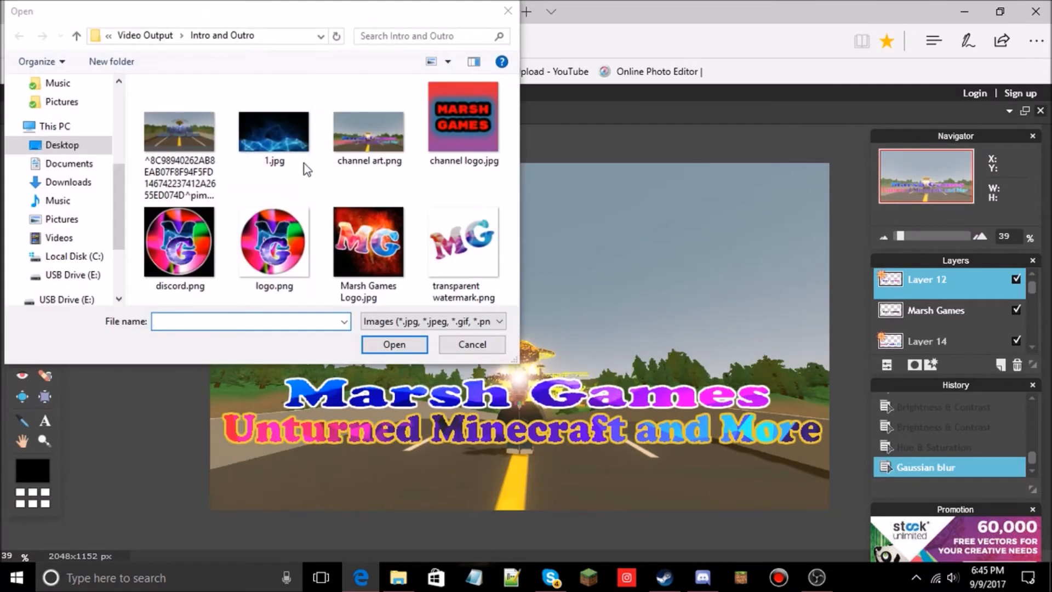
click(369, 134)
click(394, 344)
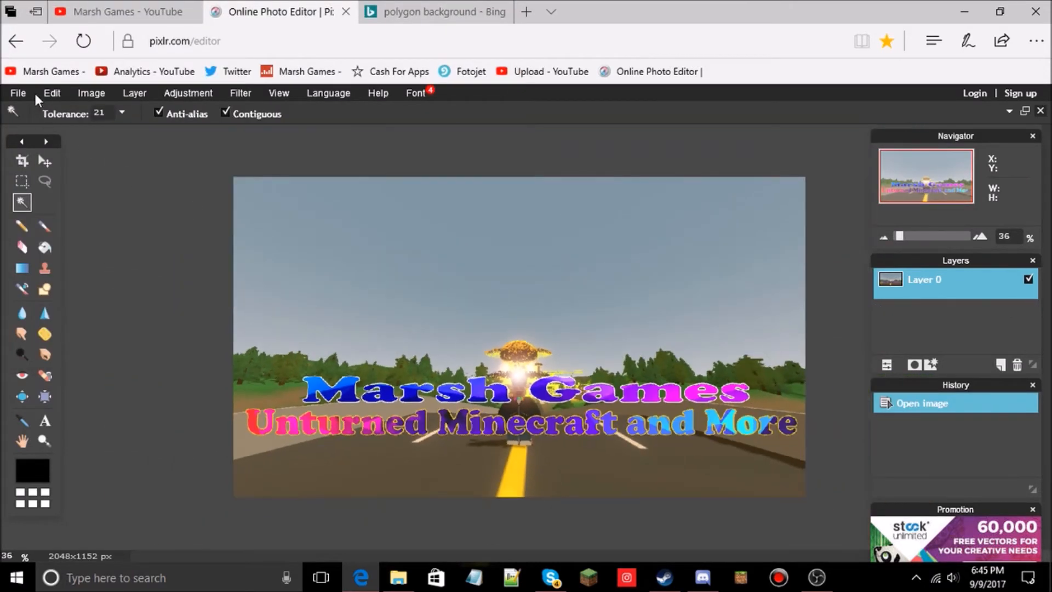
Move Layer 0 upward with Free transform to bring the titles closer to the canvas centre, and apply the change.
click(52, 92)
click(74, 211)
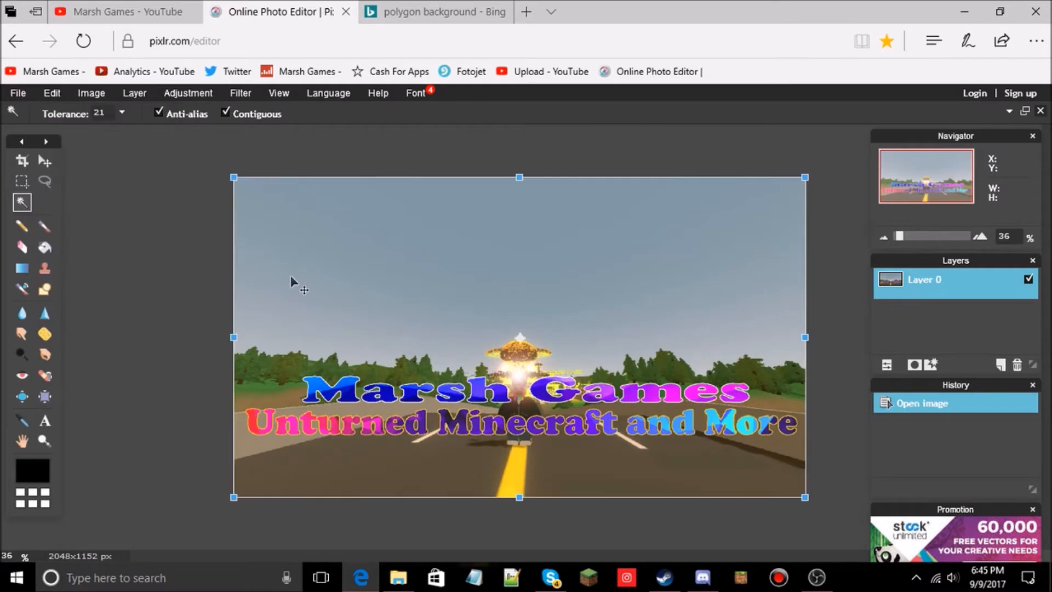
drag(365, 275, 365, 234)
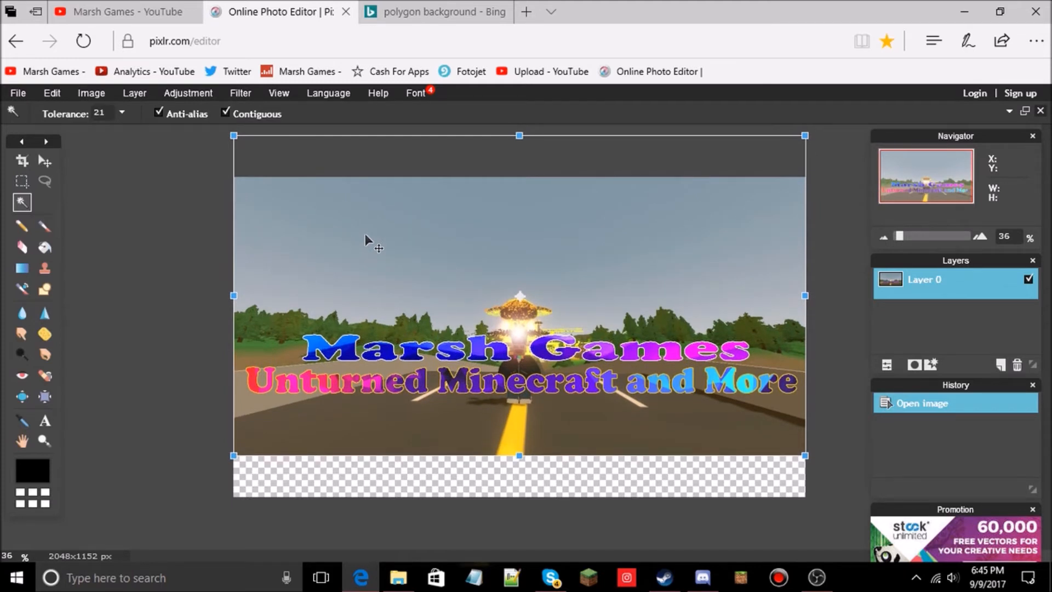
drag(365, 241, 365, 234)
click(75, 161)
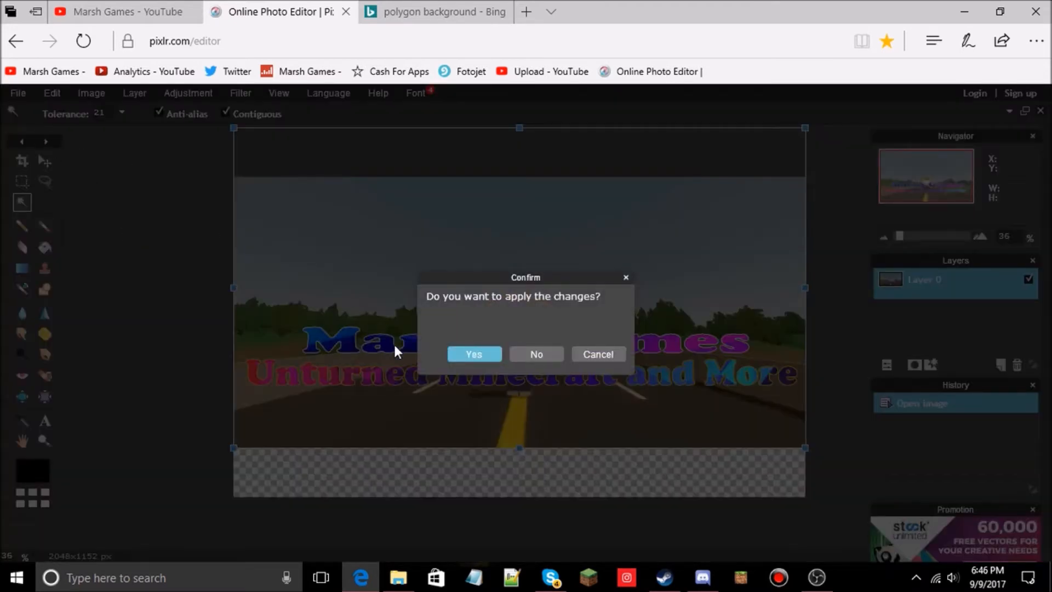
click(449, 354)
Save the repositioned image to the computer as channel art in full-quality PNG format, replacing the existing channel art file.
click(18, 93)
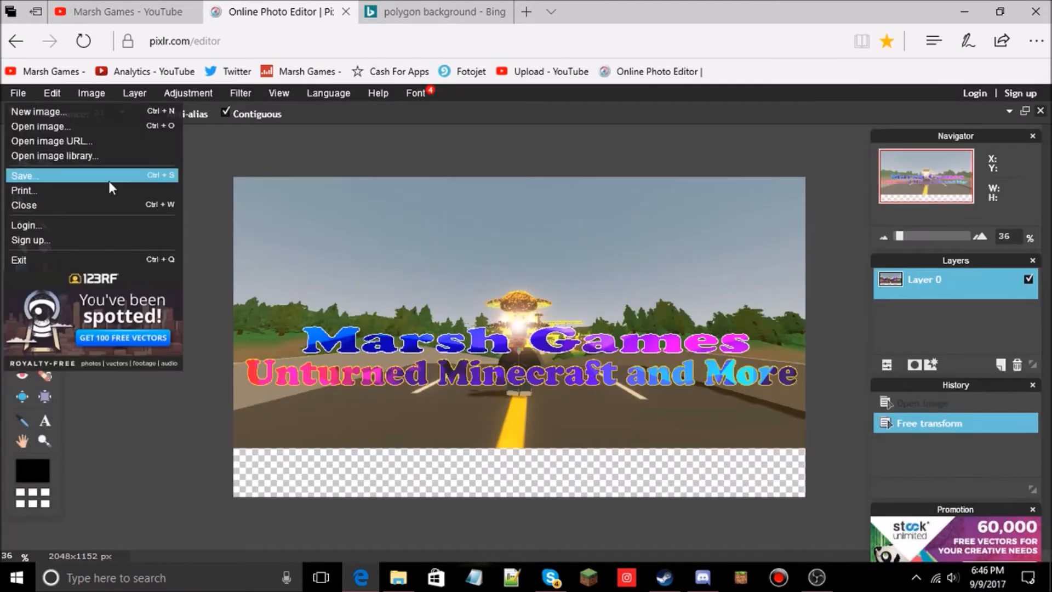
click(75, 174)
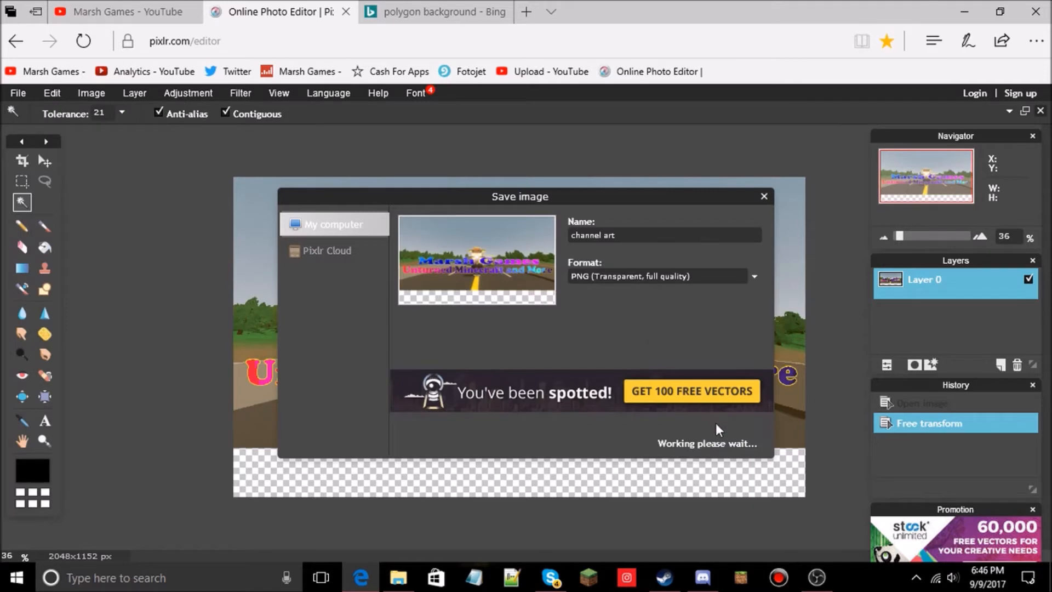
click(725, 438)
scroll(290, 265, down, 1)
scroll(291, 265, up, 1)
click(362, 132)
click(411, 344)
click(563, 288)
Switch to the YouTube channel page, upload the revised channel art.png, and set it as the channel art.
click(121, 12)
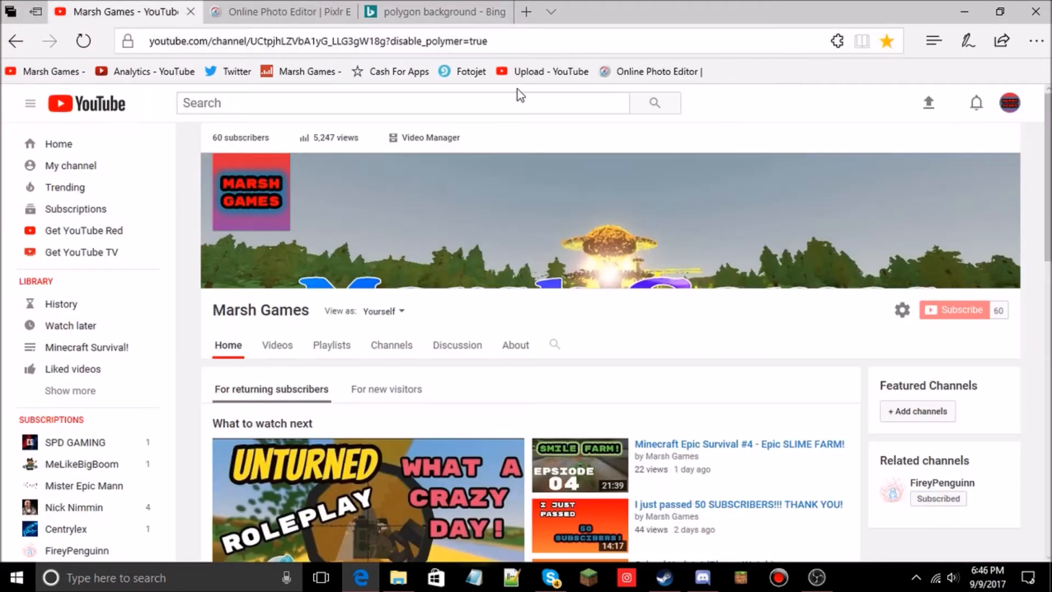
click(1007, 166)
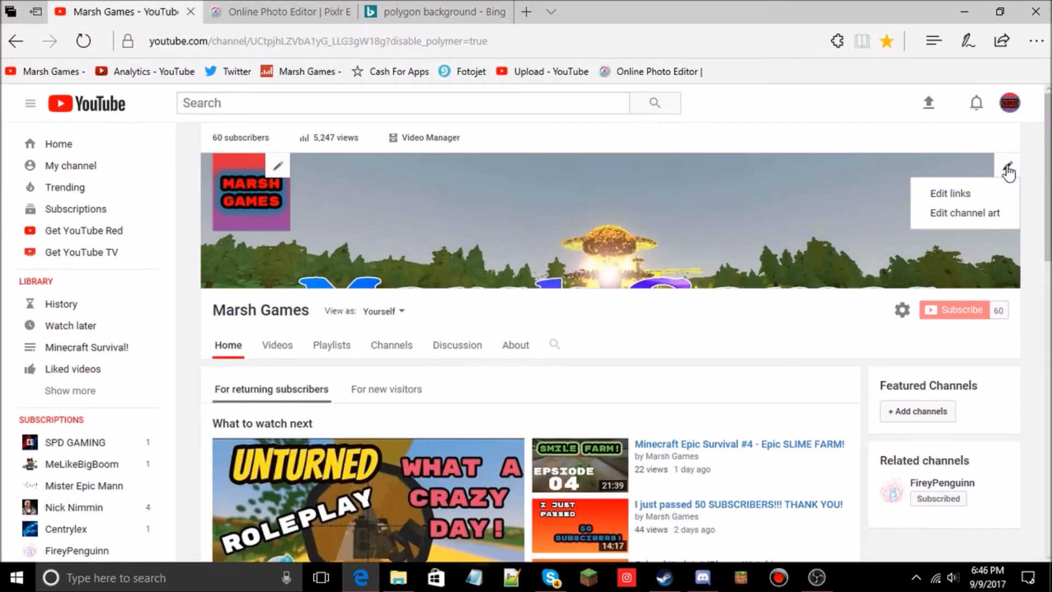
click(936, 214)
click(465, 346)
click(357, 132)
click(393, 344)
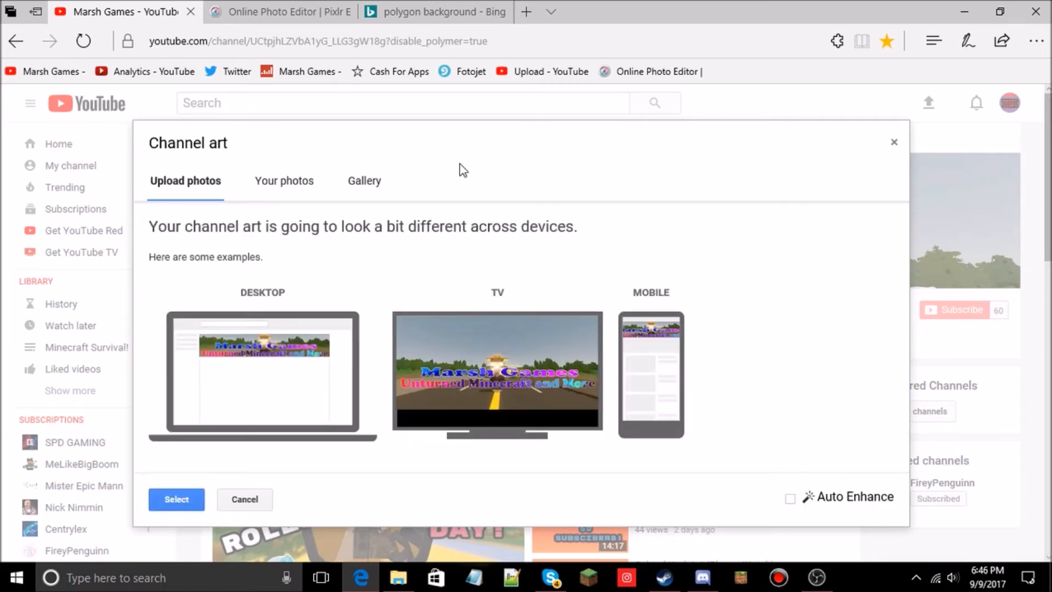
click(160, 500)
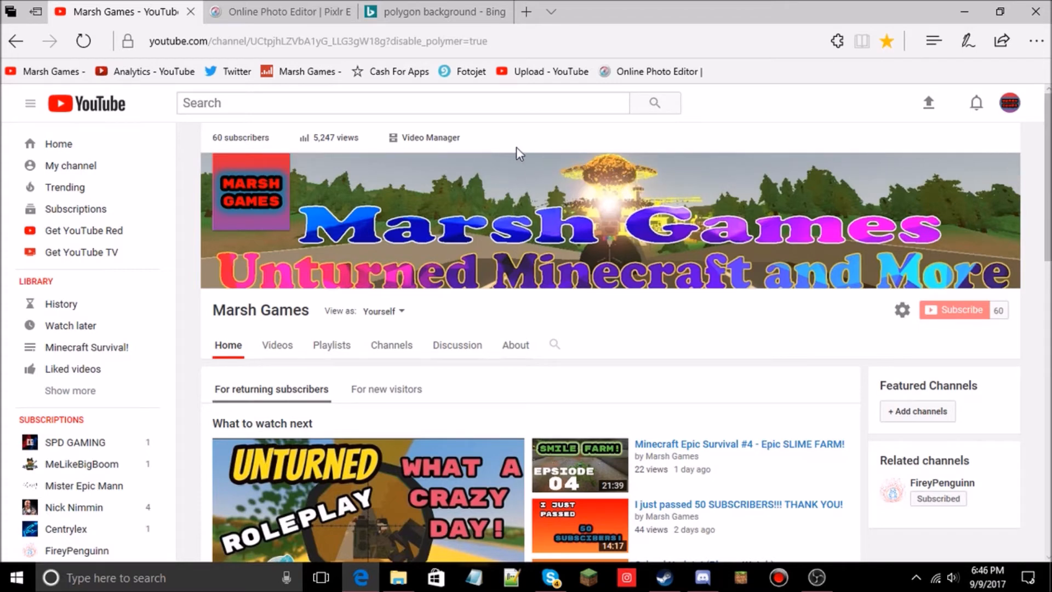
Compare the channel page banner with the edited image in Pixlr Editor, checking the titles' placement and the rest of the page.
click(279, 12)
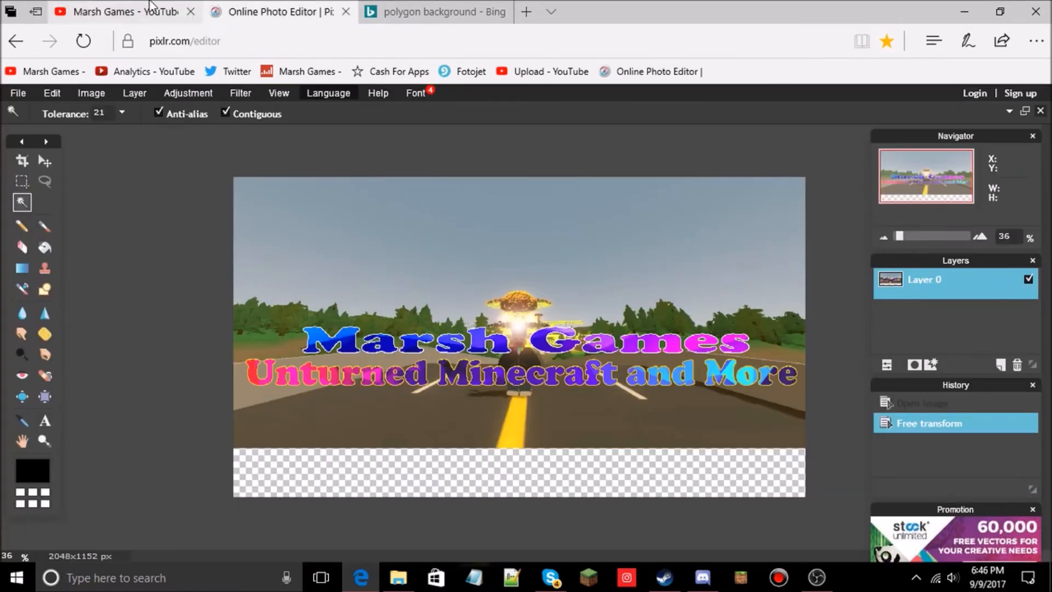
click(126, 11)
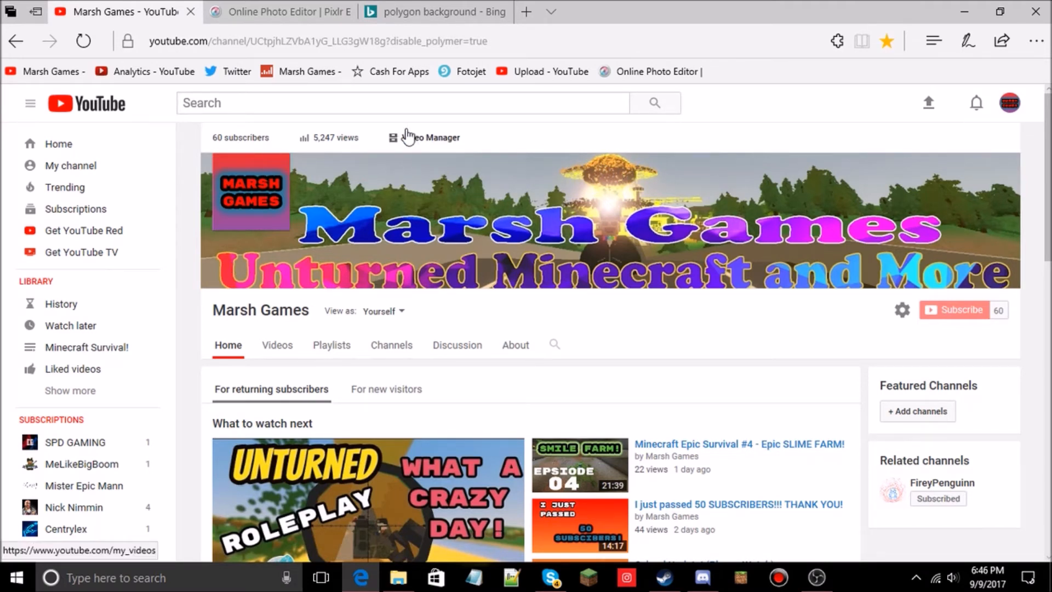
click(286, 10)
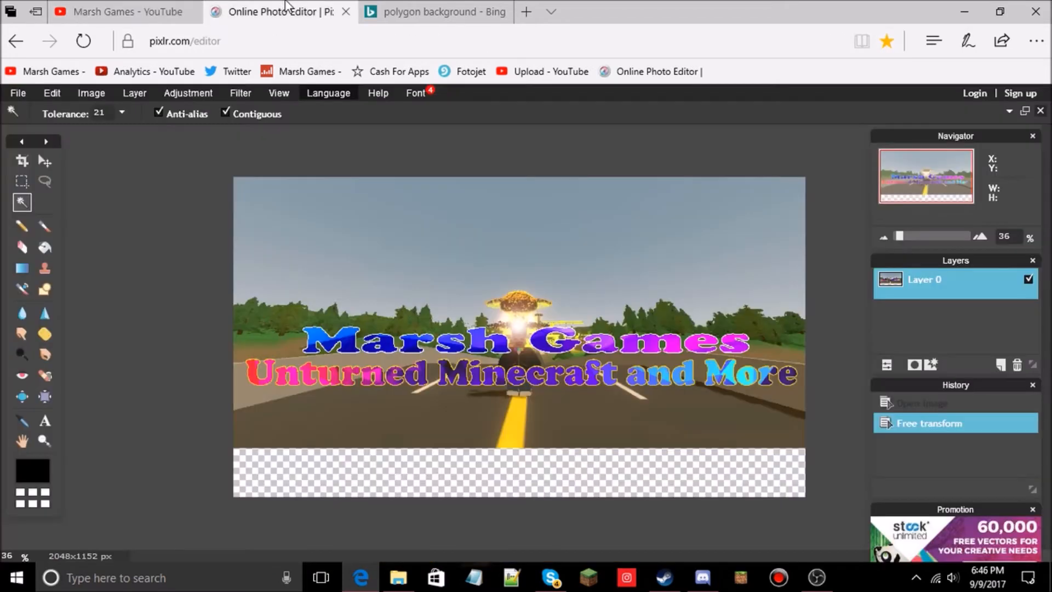
click(109, 11)
scroll(307, 328, down, 2)
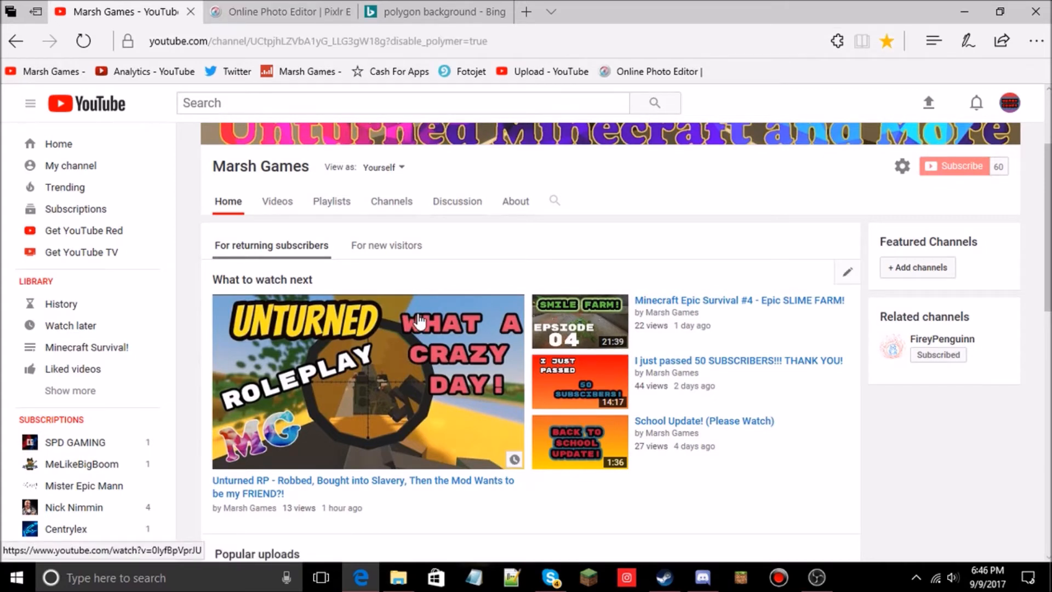
scroll(329, 162, up, 3)
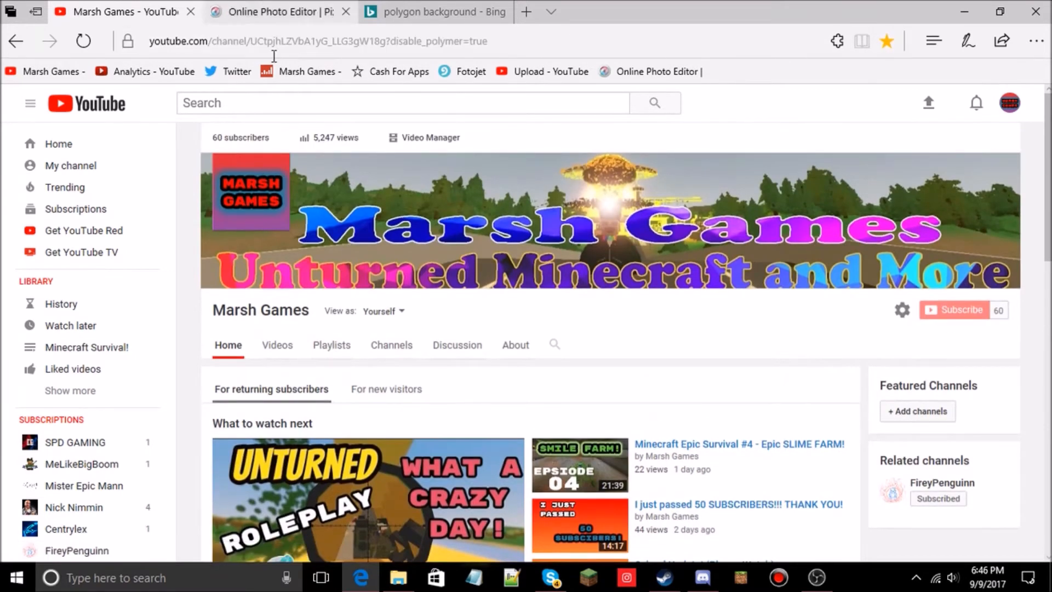
Open the featured Unturned RP video from the channel page and skip ahead 20 seconds in playback.
scroll(318, 164, down, 3)
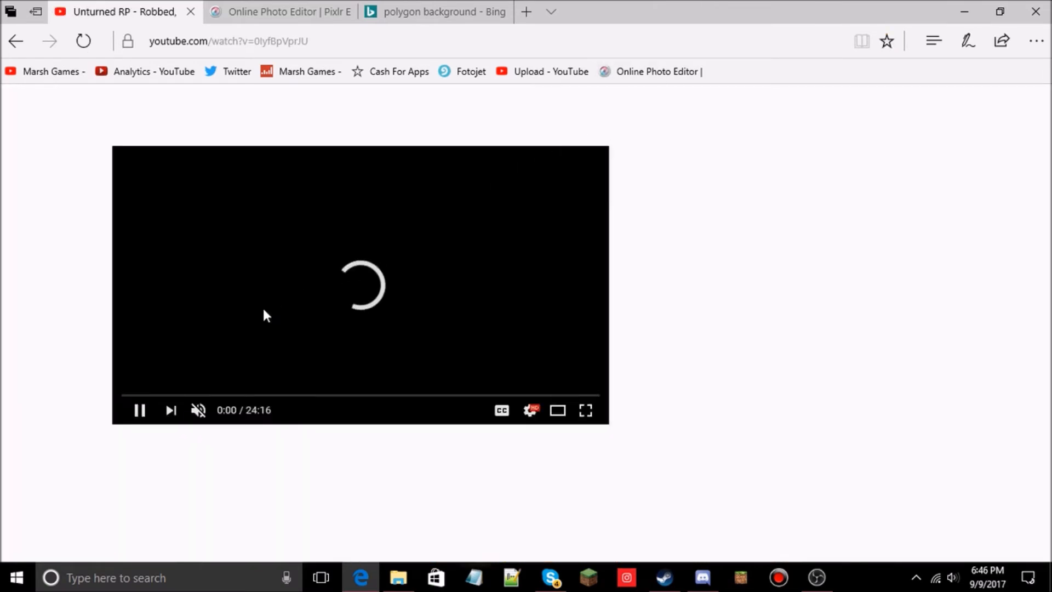
key(l)
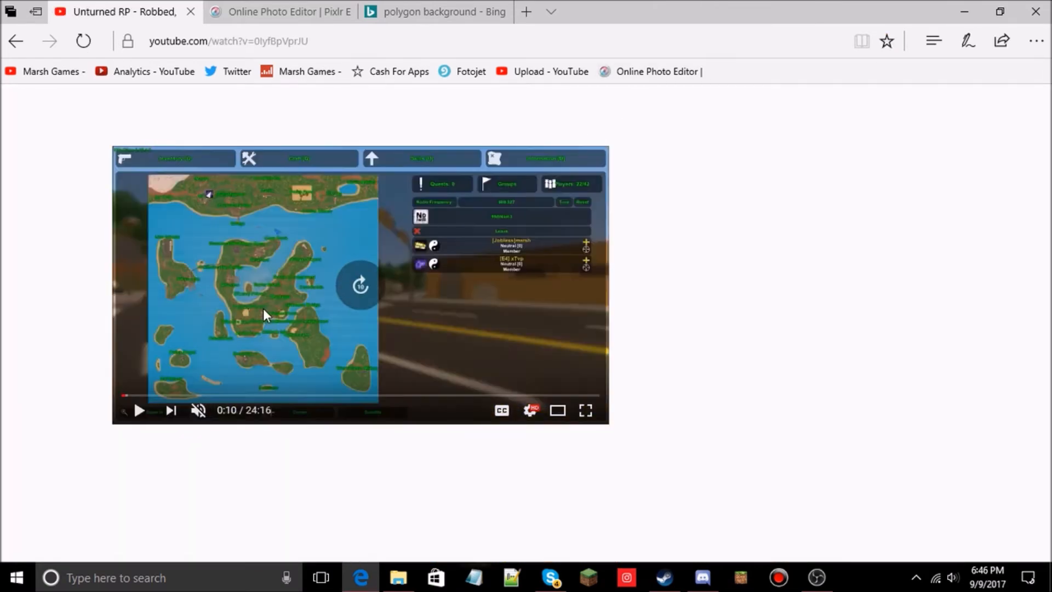
key(l)
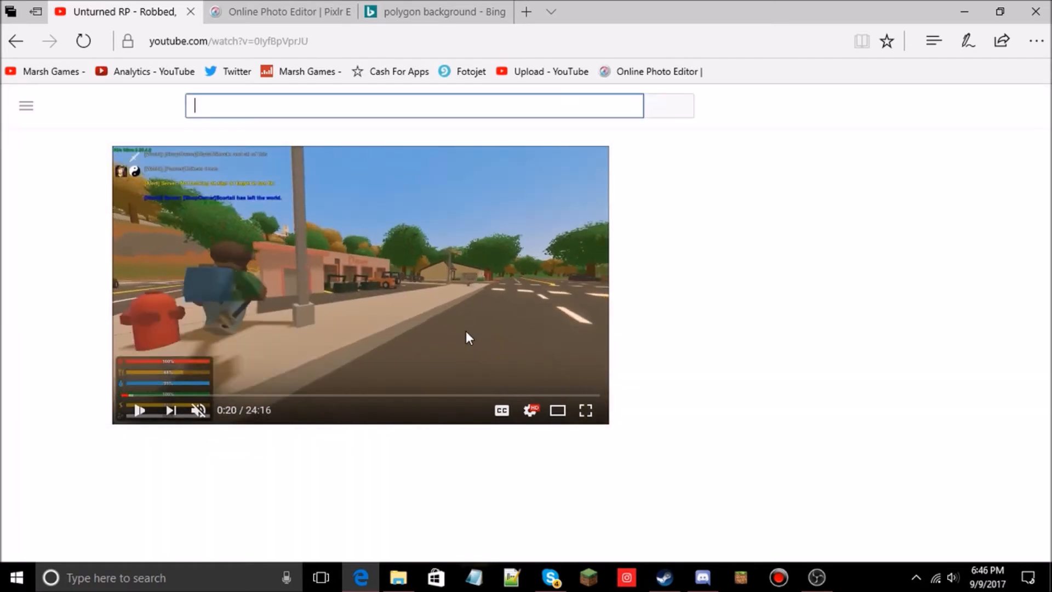
click(467, 335)
mouse_move(582, 374)
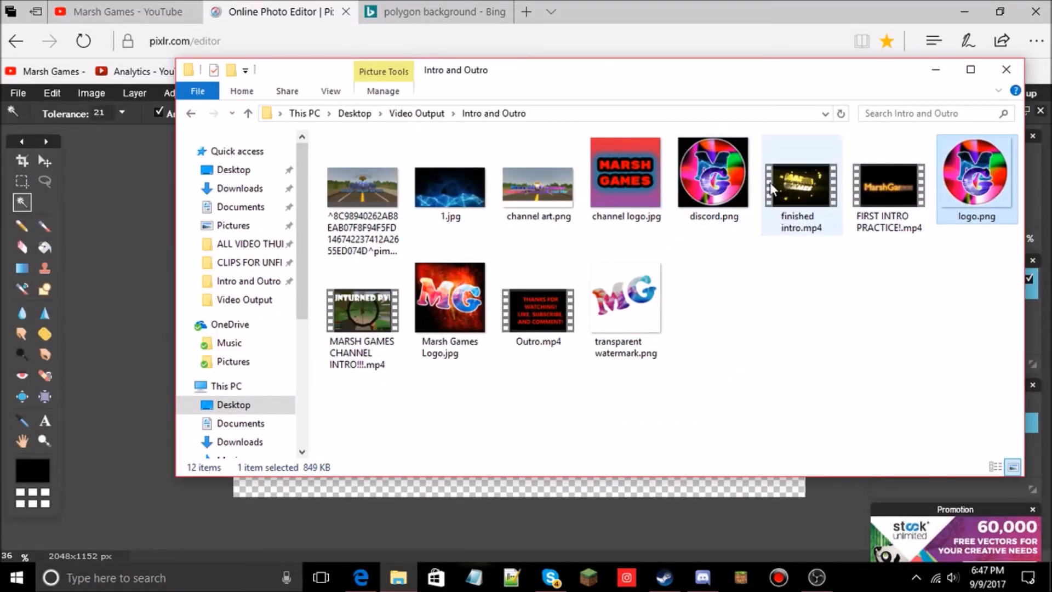
Examine the finished designs logo.png and transparent watermark.png from the Intro and Outro folder.
double_click(967, 179)
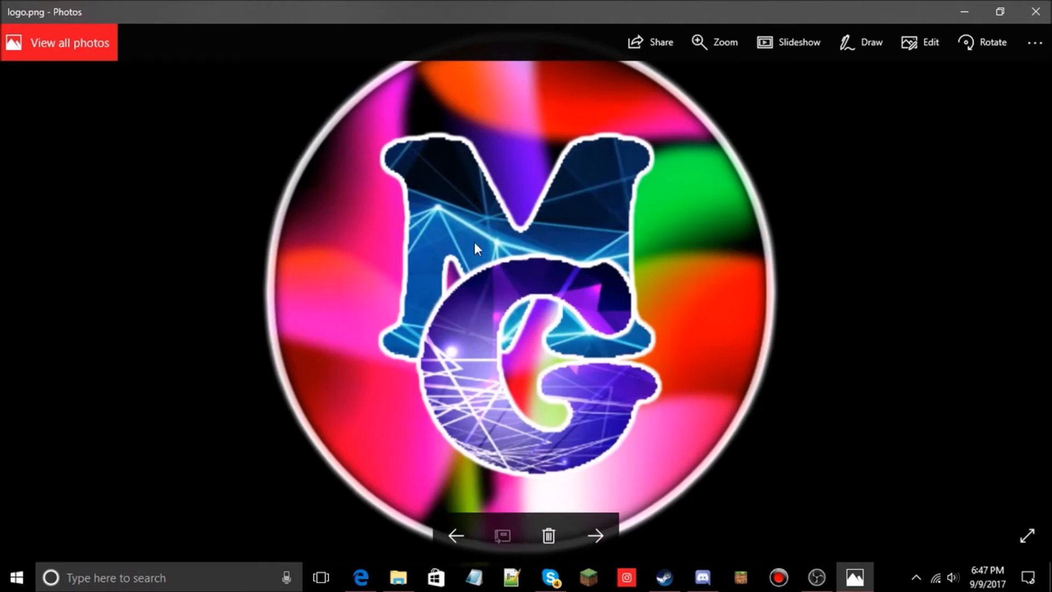
click(1036, 12)
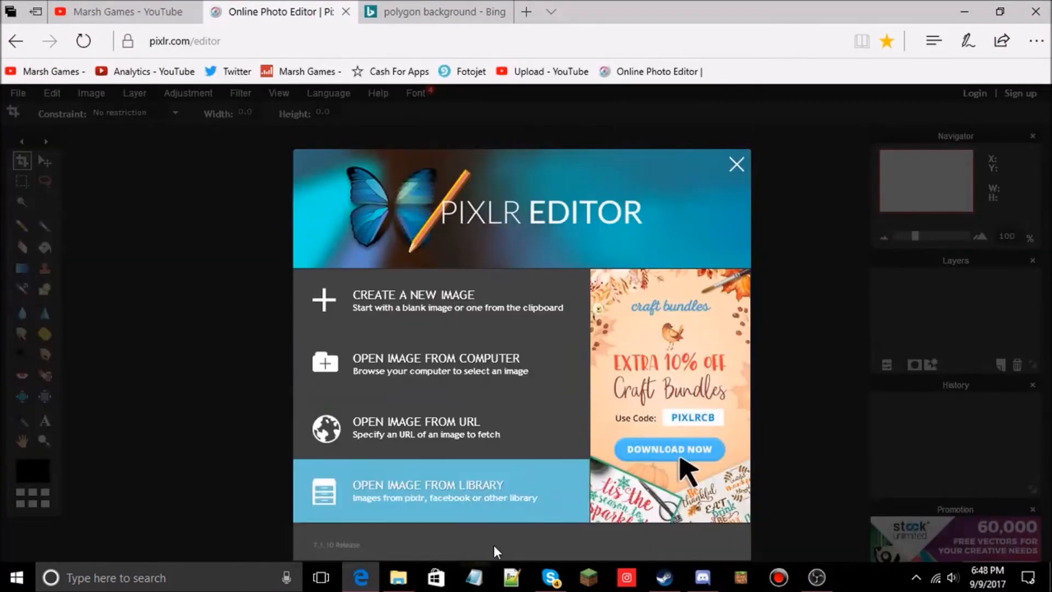
click(398, 577)
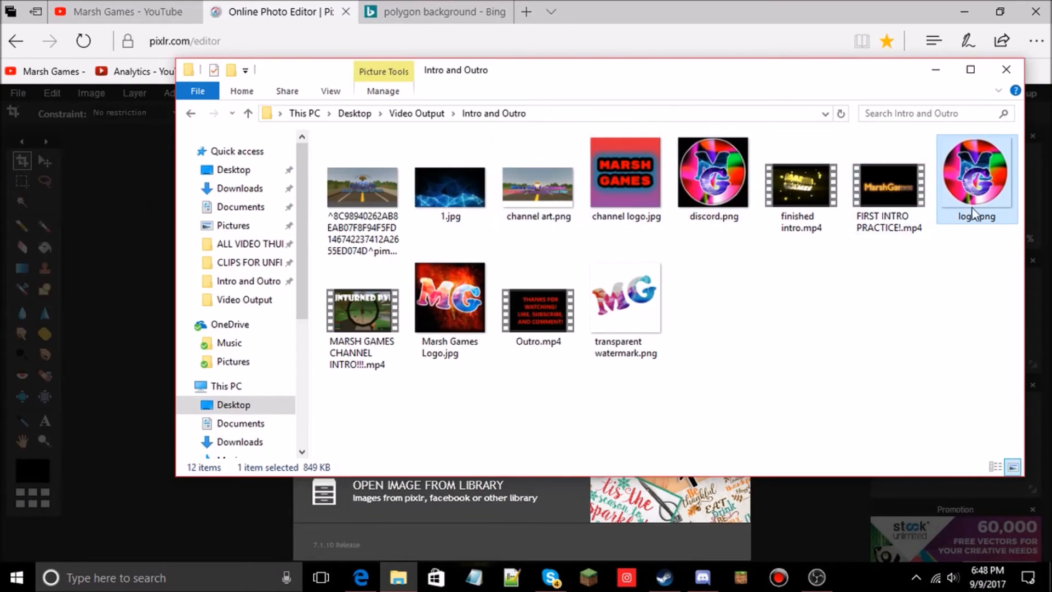
double_click(591, 287)
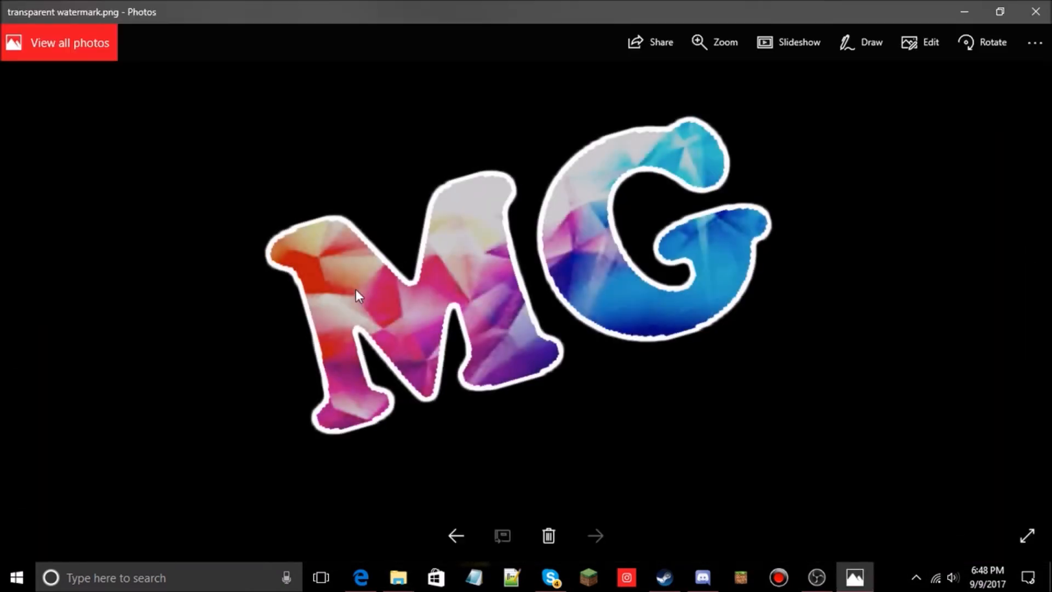
click(1035, 11)
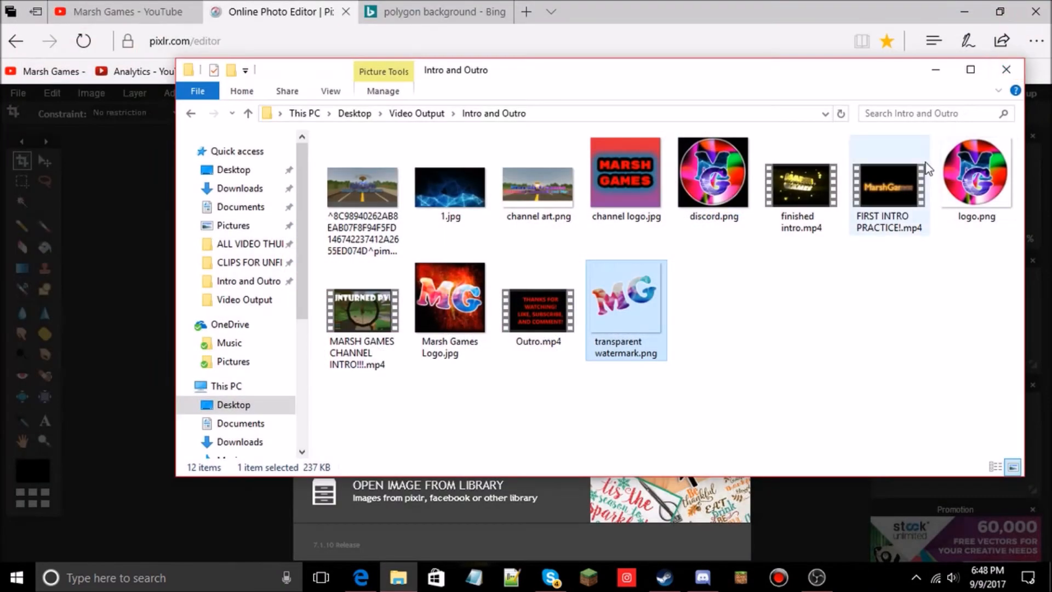
click(977, 176)
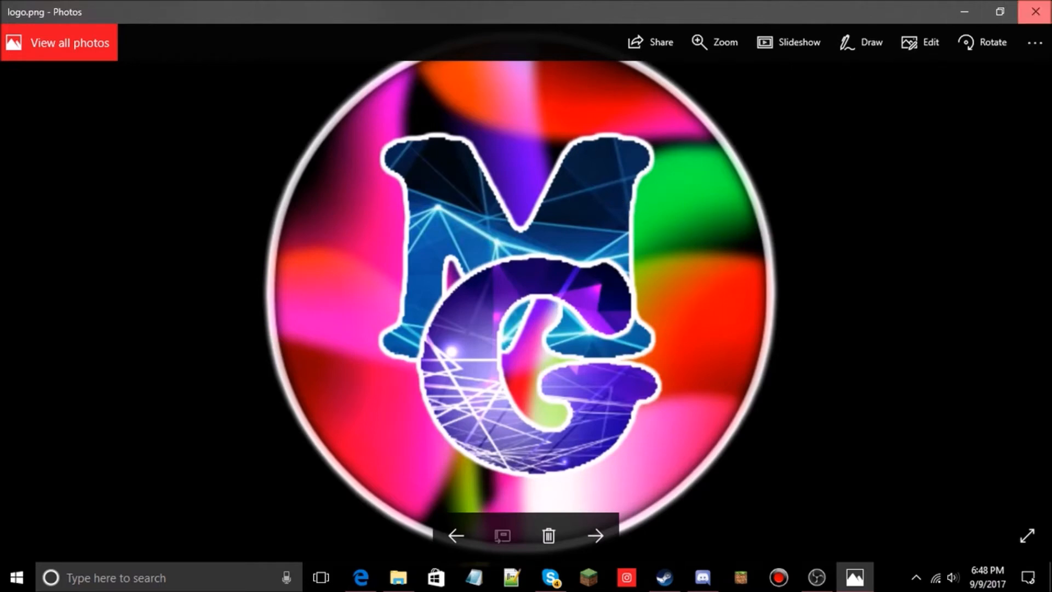
click(1036, 11)
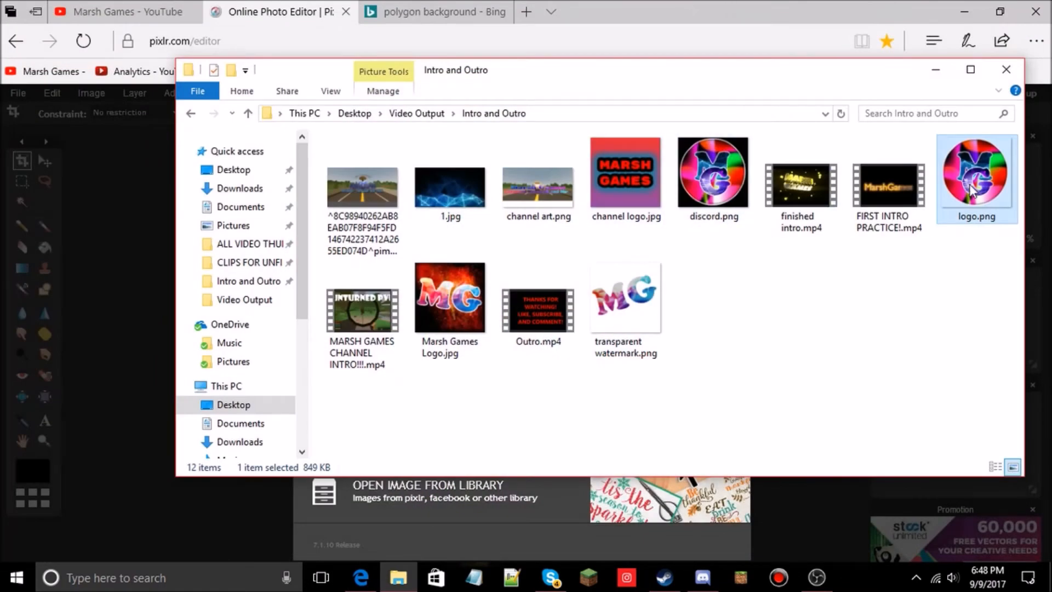
click(1006, 69)
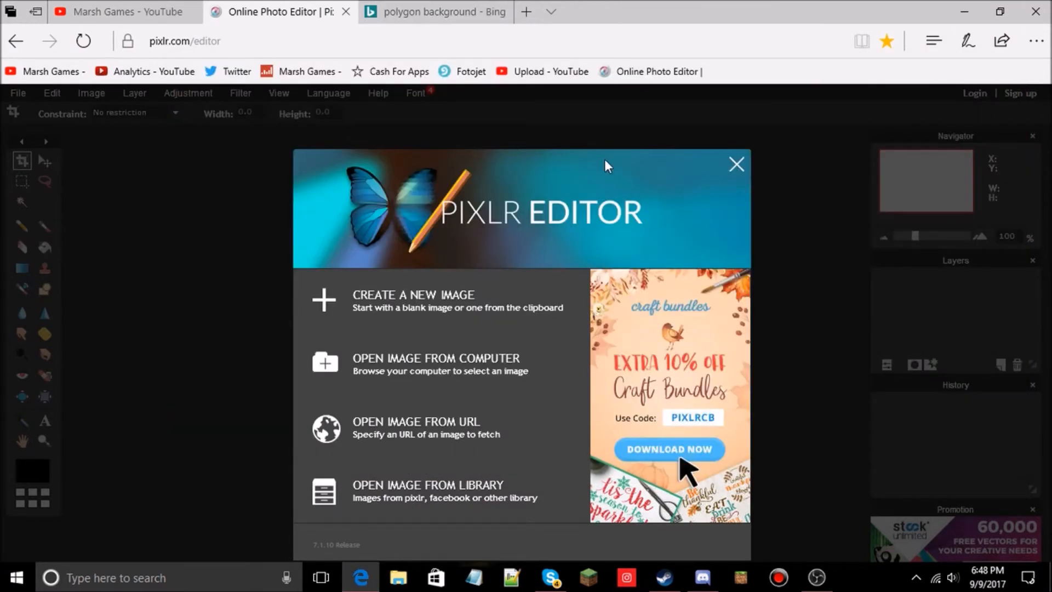
Create a new transparent image 800 pixels wide and 800 pixels high, and maximize its canvas window.
click(439, 303)
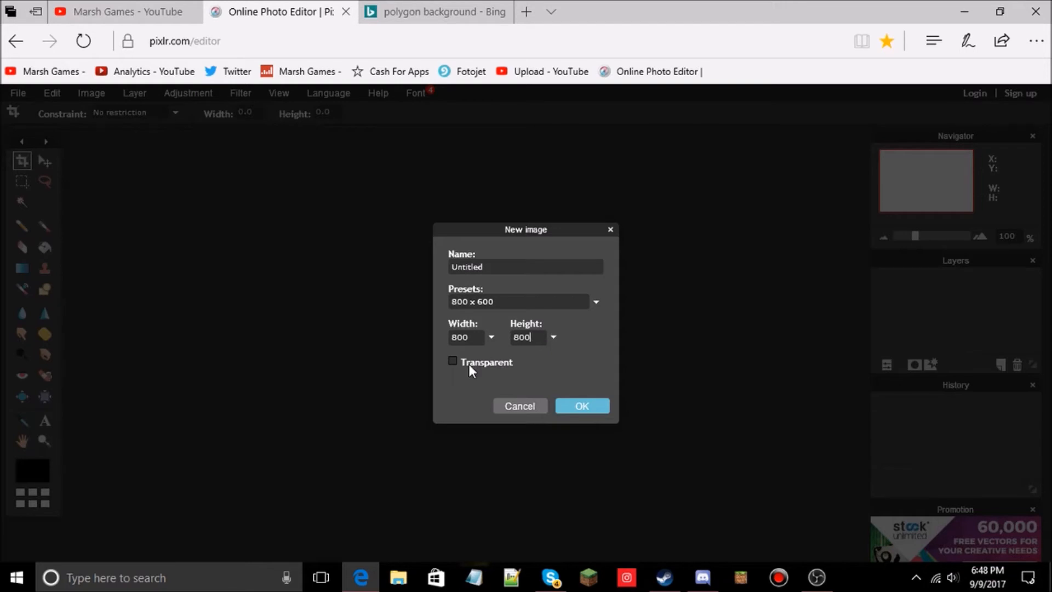
click(573, 405)
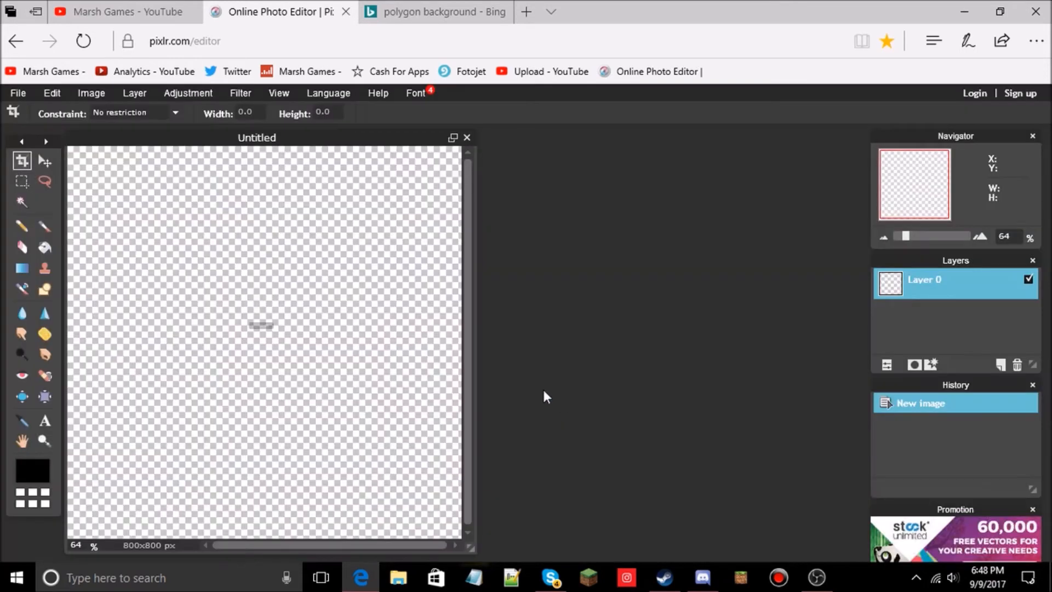
click(452, 138)
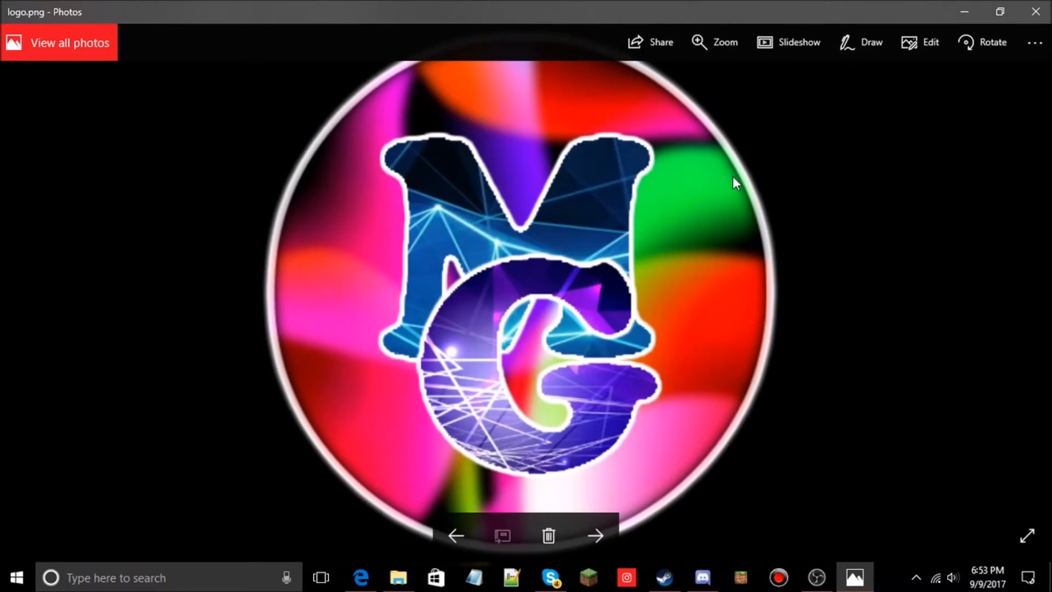
click(966, 11)
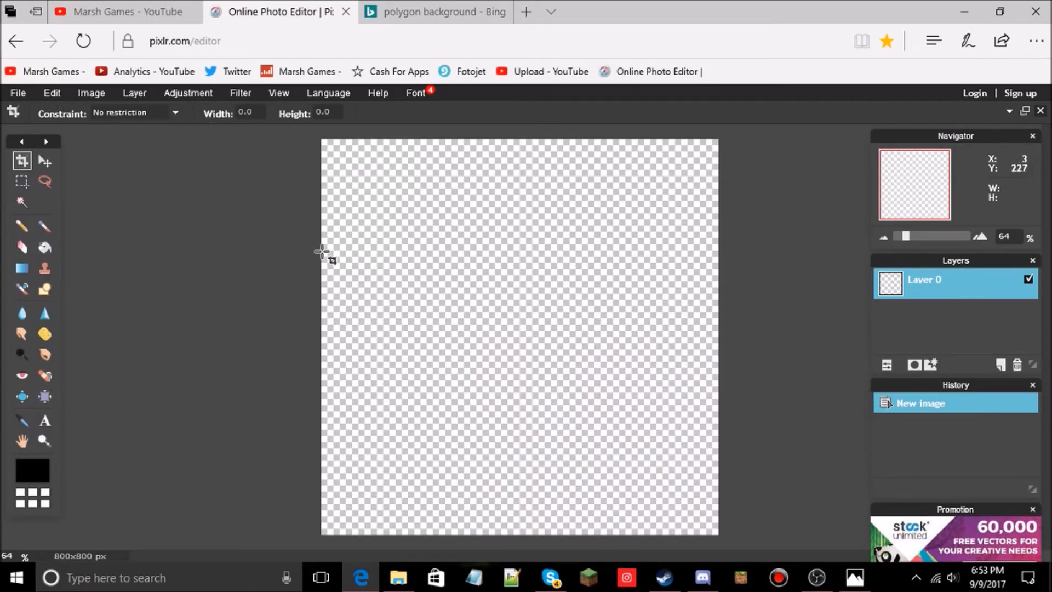
Add a text layer reading "M" near the middle of the canvas.
click(45, 421)
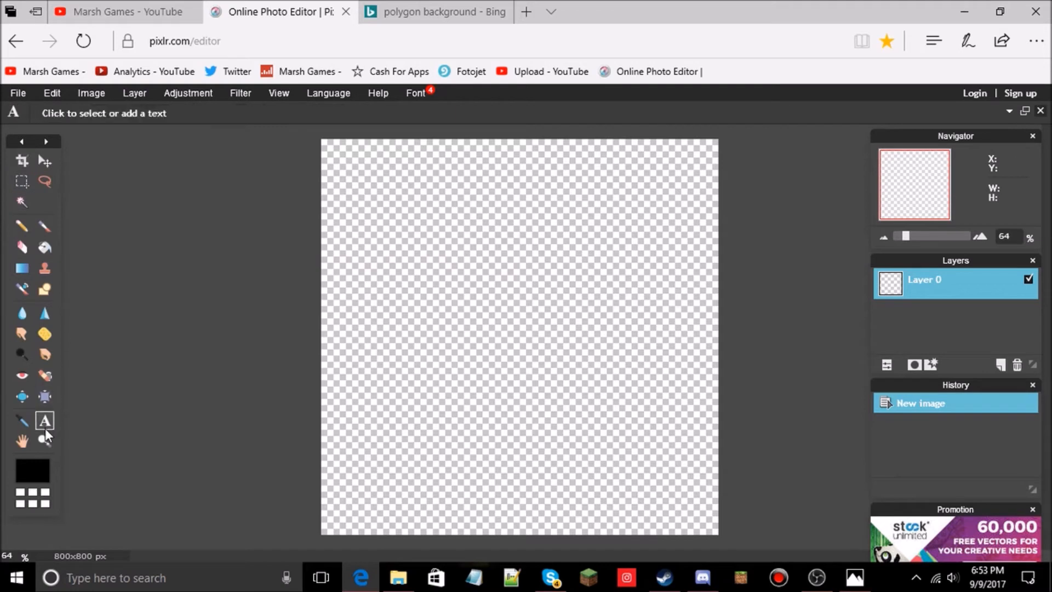
click(493, 285)
text(M)
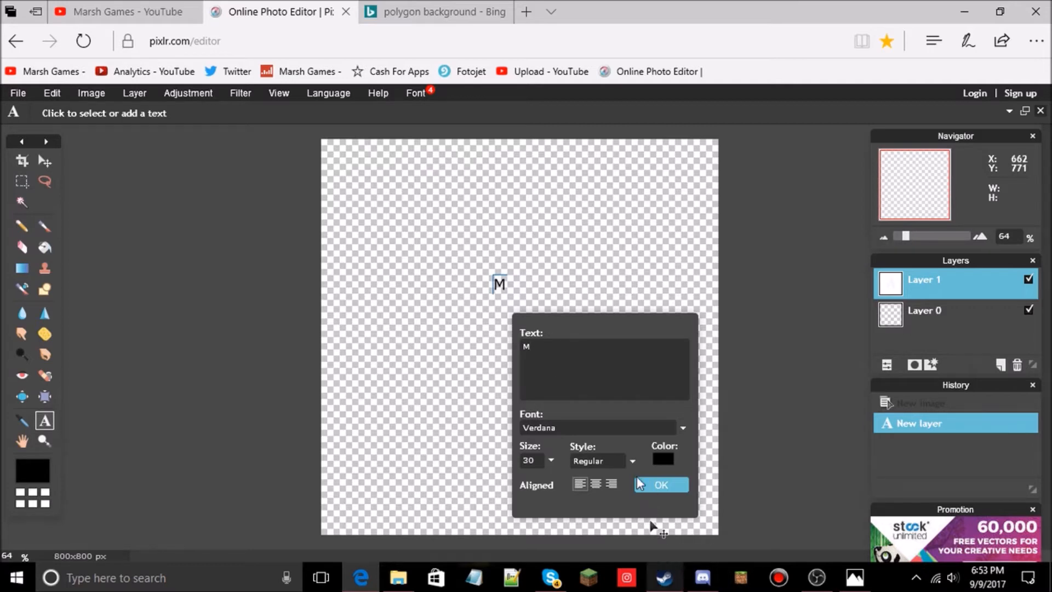
click(703, 577)
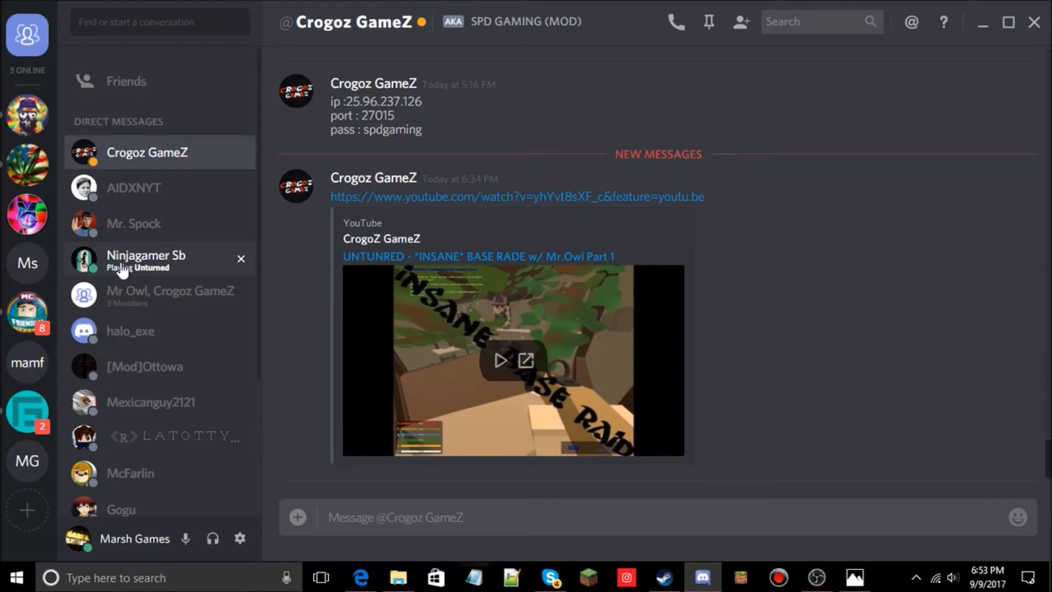
click(985, 25)
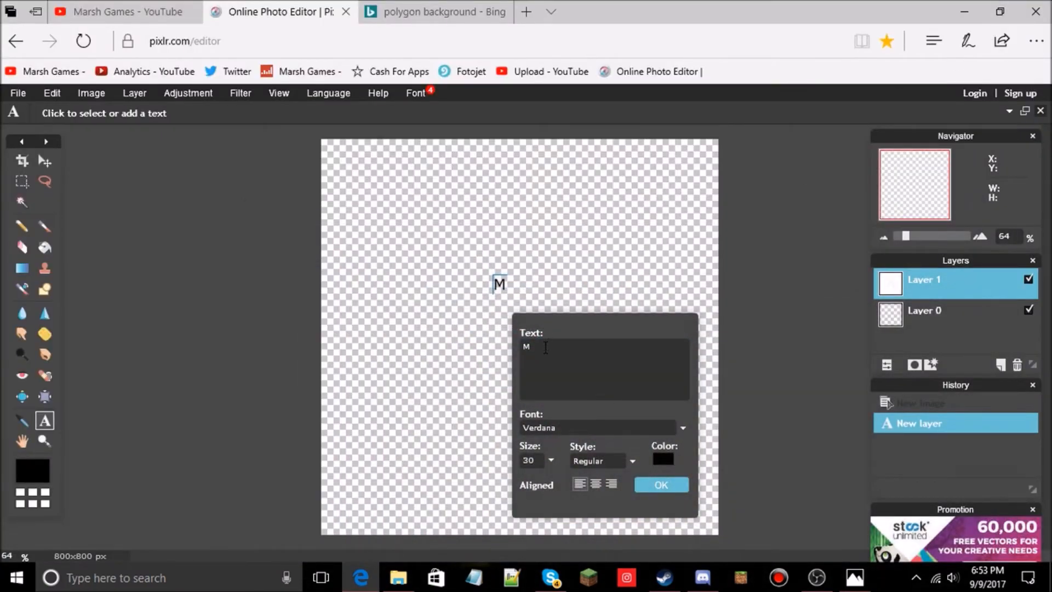
Set the letter M's font to Cooper Black and its size to 130.
click(656, 427)
scroll(594, 466, down, 10)
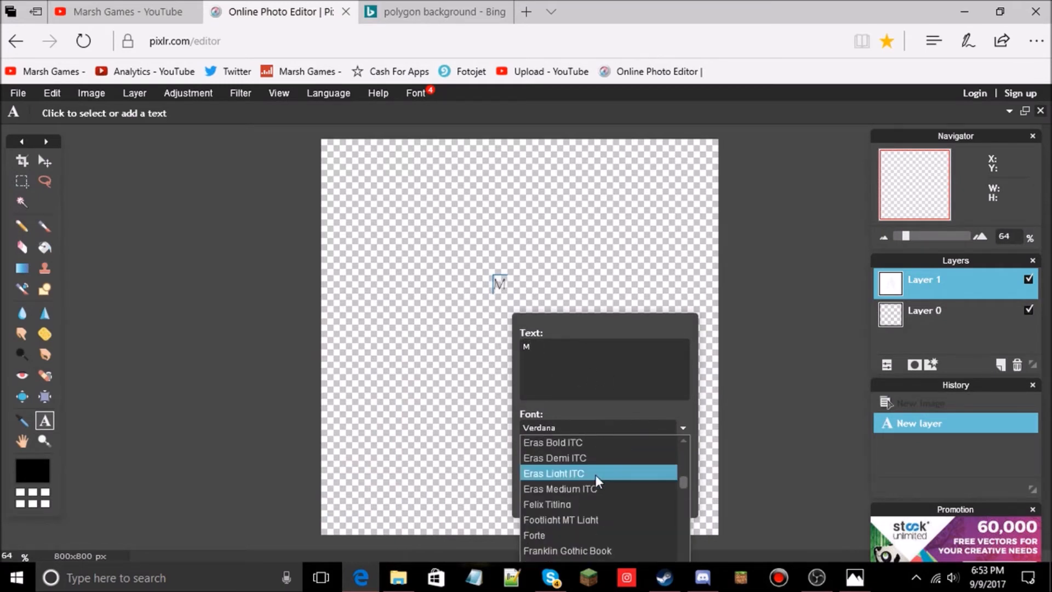
drag(684, 478, 683, 470)
click(855, 578)
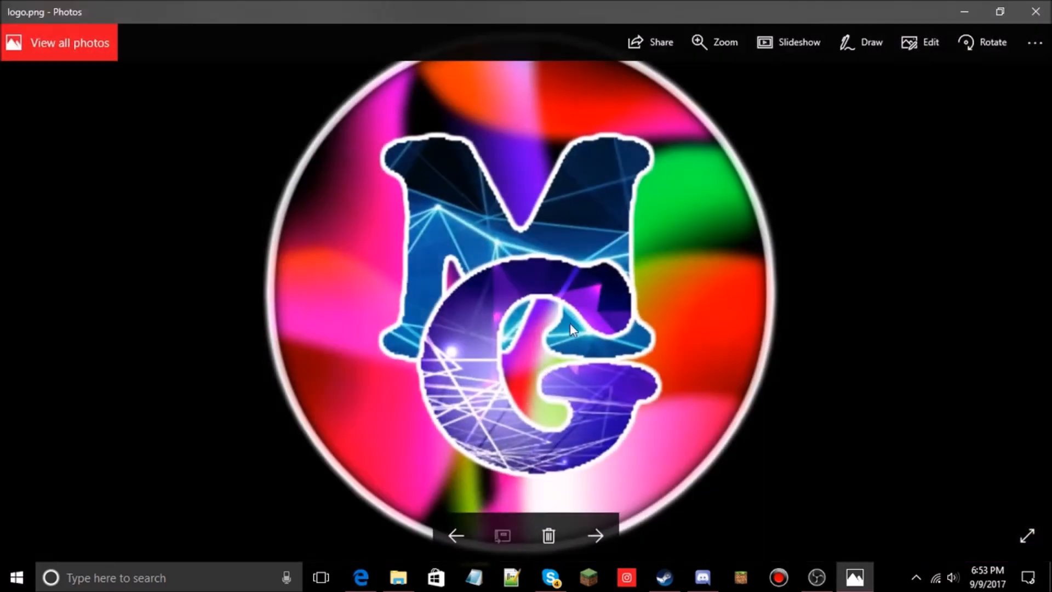
click(964, 12)
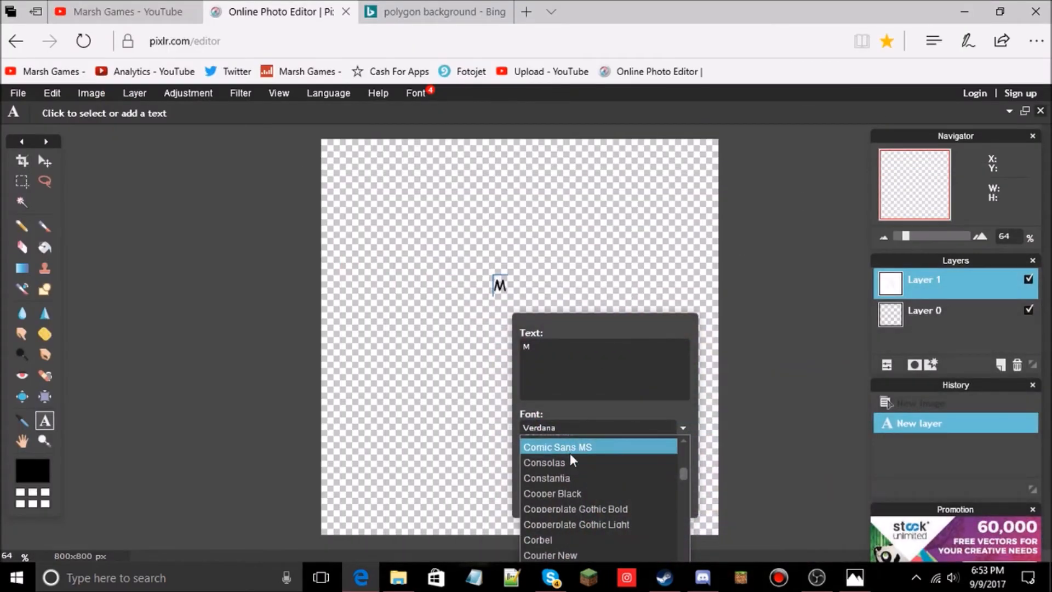
click(568, 492)
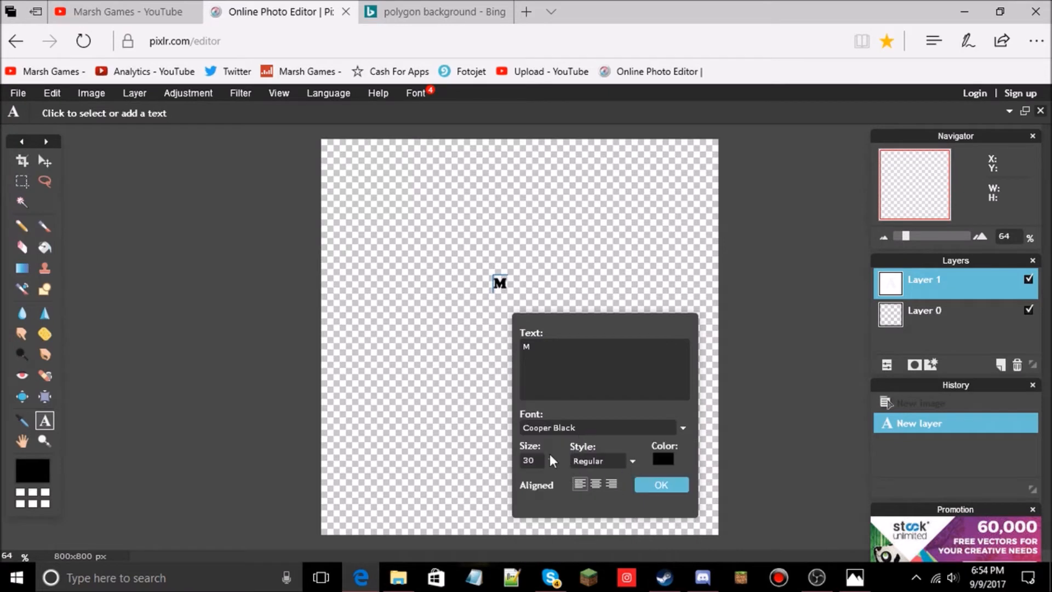
text(1)
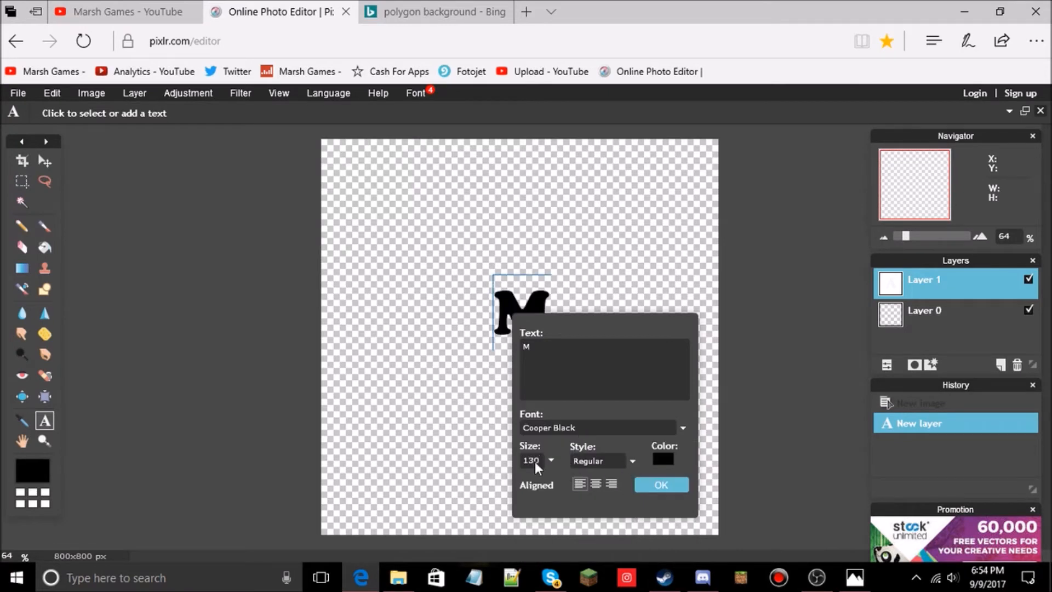
click(666, 488)
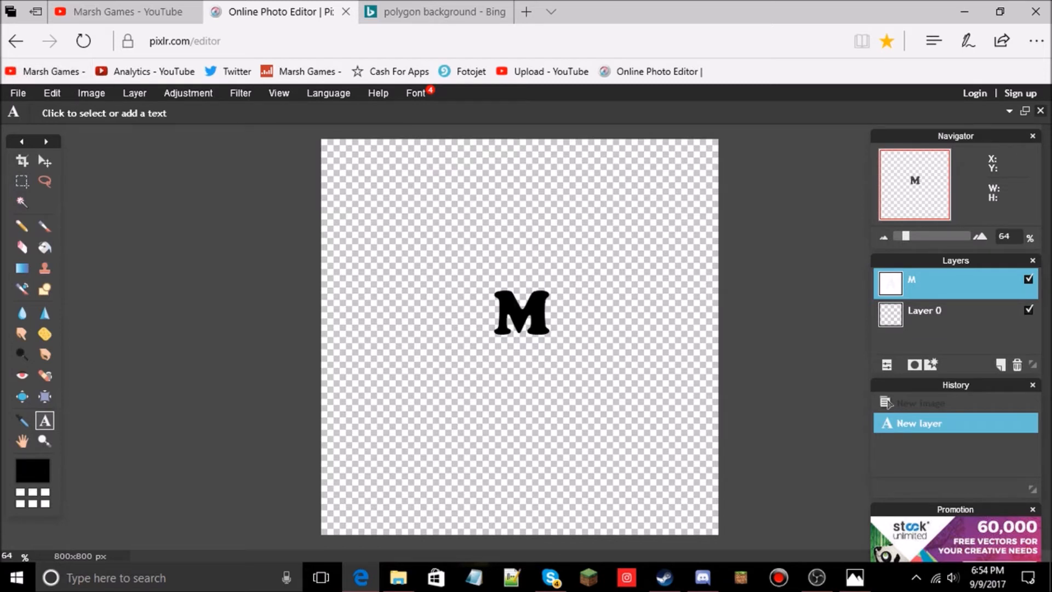
Rasterize the M text layer.
right_click(913, 286)
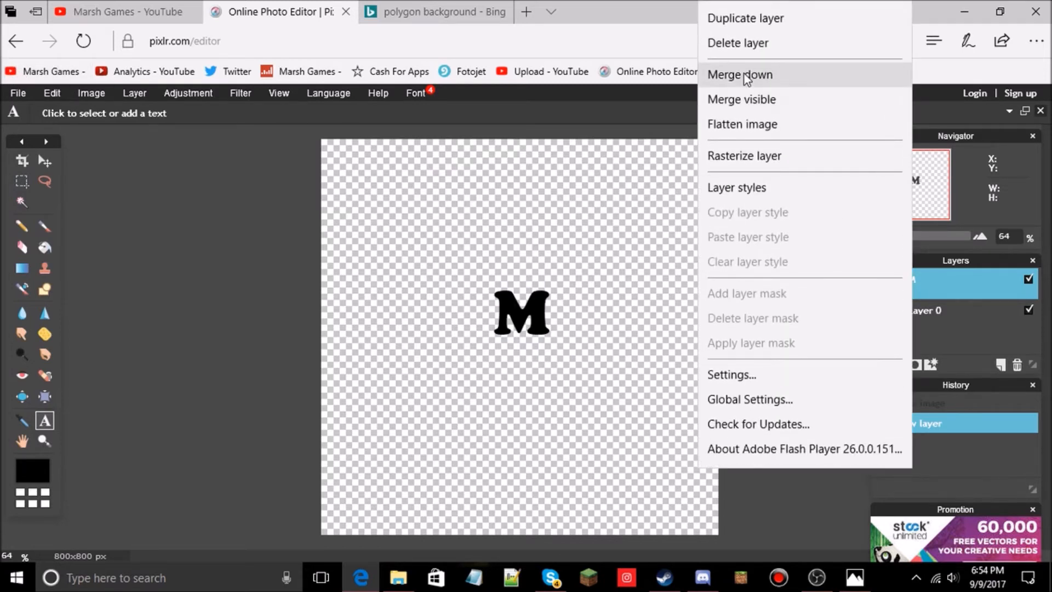
click(748, 164)
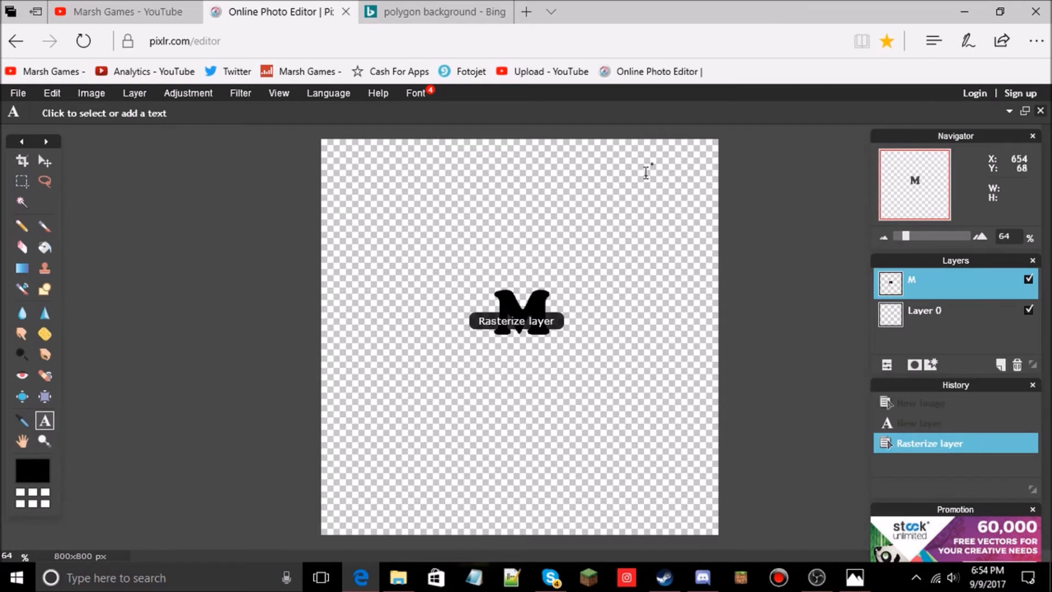
click(52, 93)
click(76, 211)
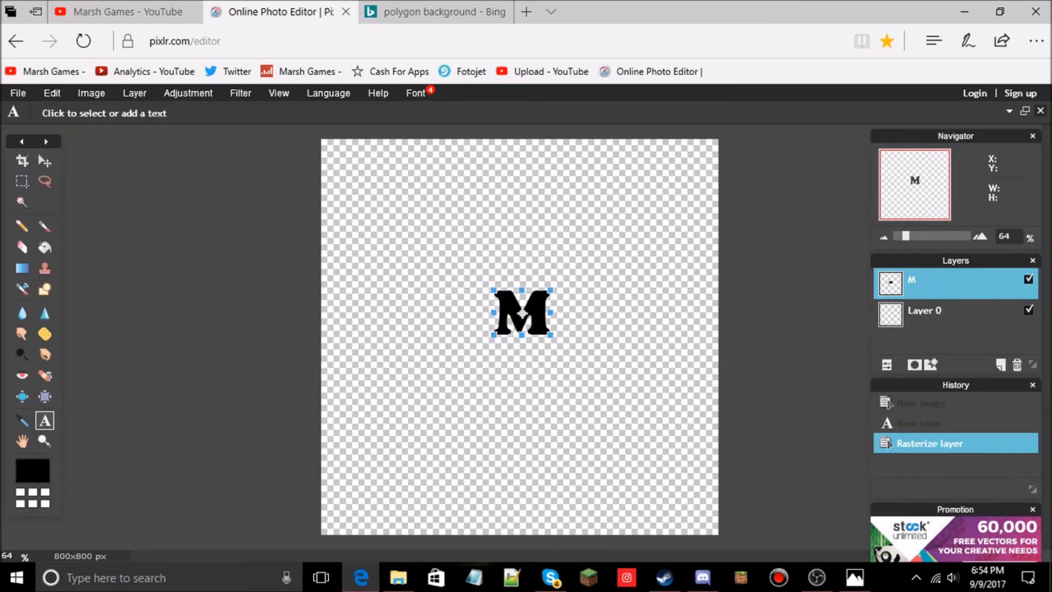
drag(507, 304, 547, 302)
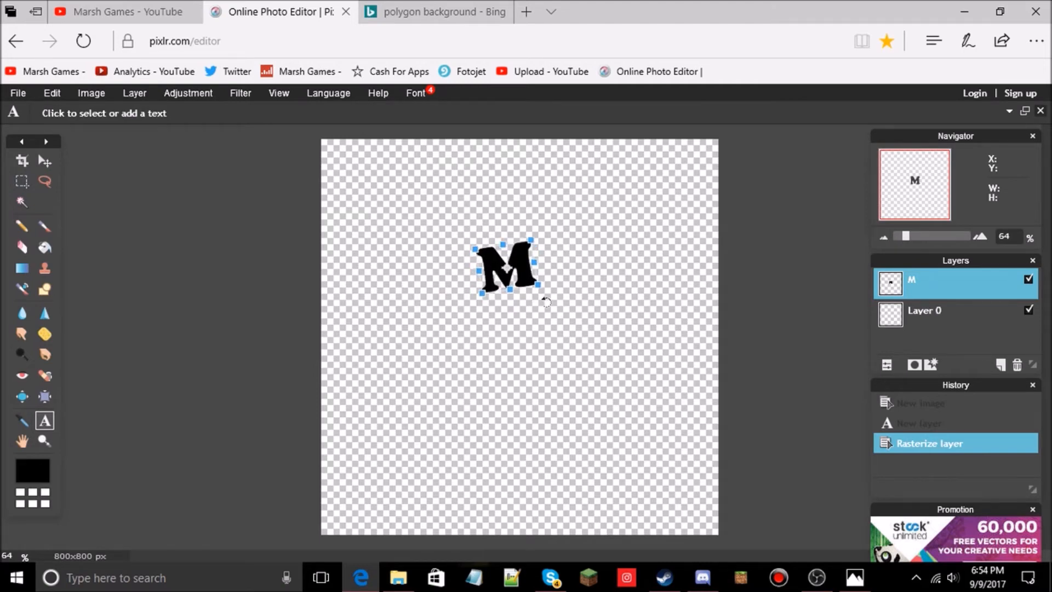
click(738, 307)
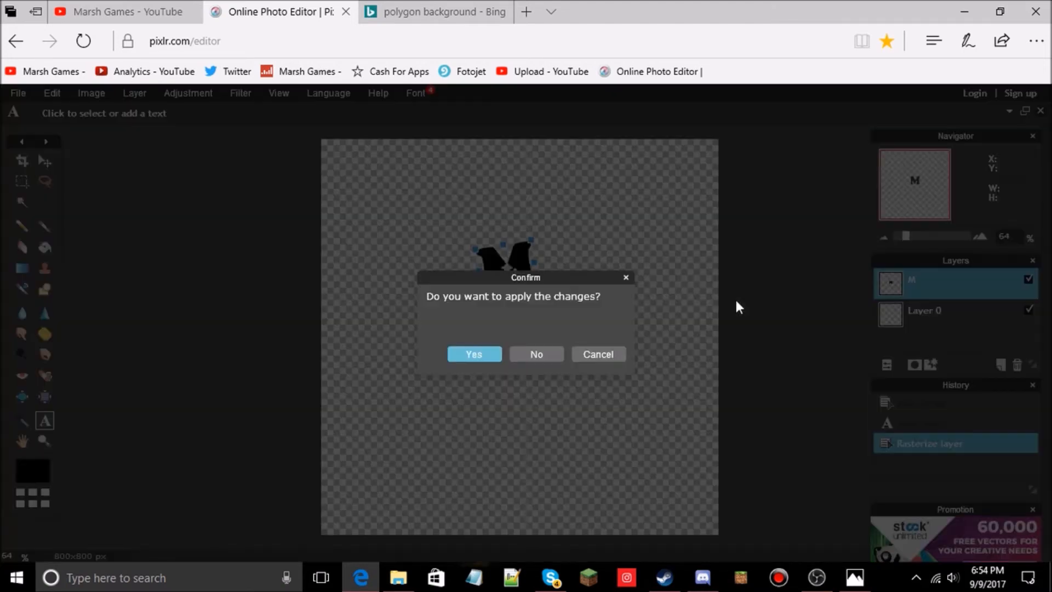
click(559, 354)
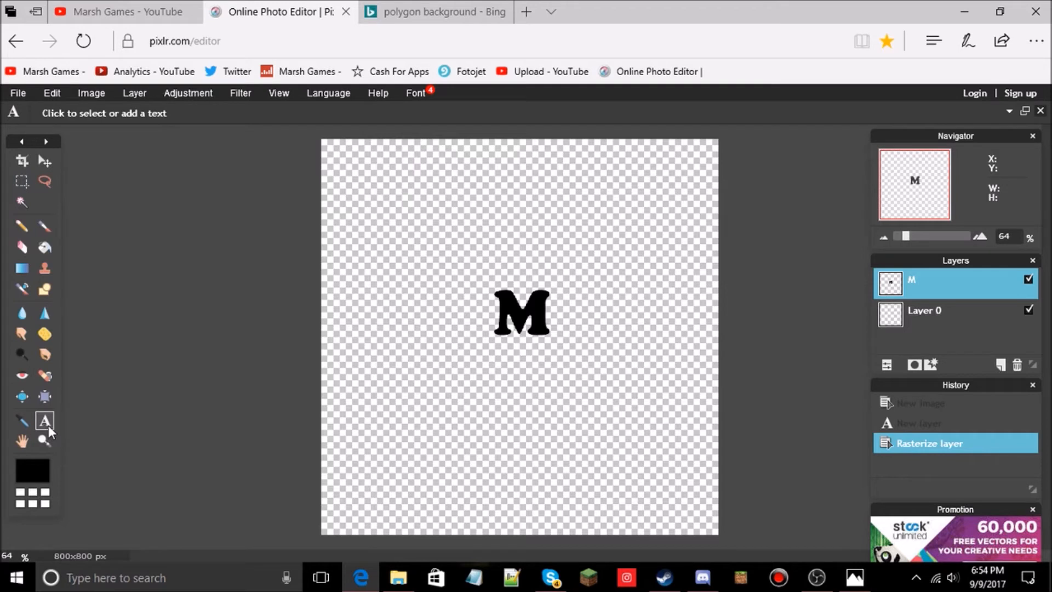
Add a second text layer reading "G" directly below the M, in Cooper Black at size 130.
click(500, 383)
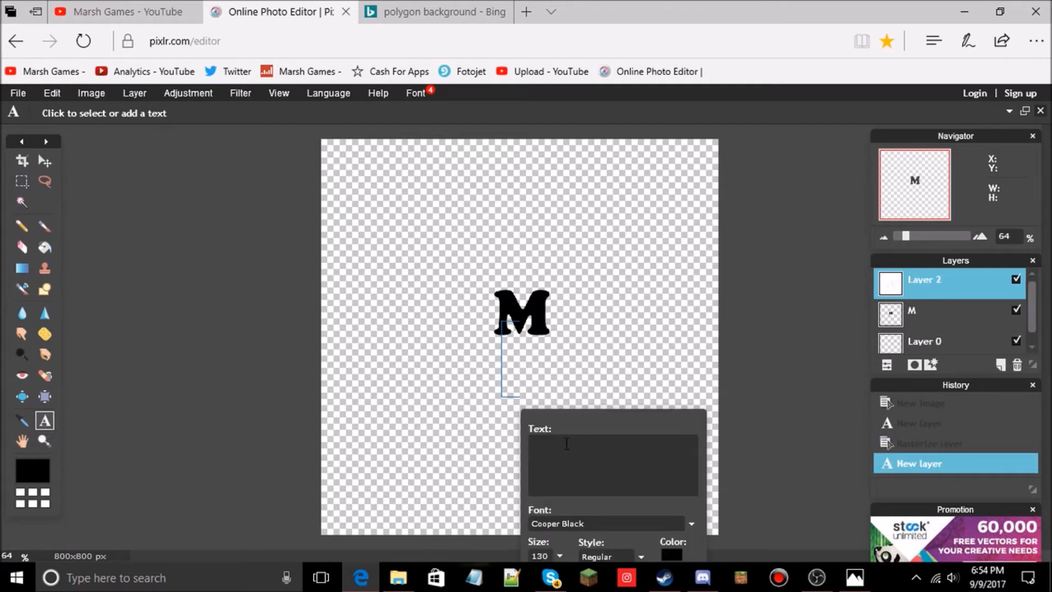
text(G)
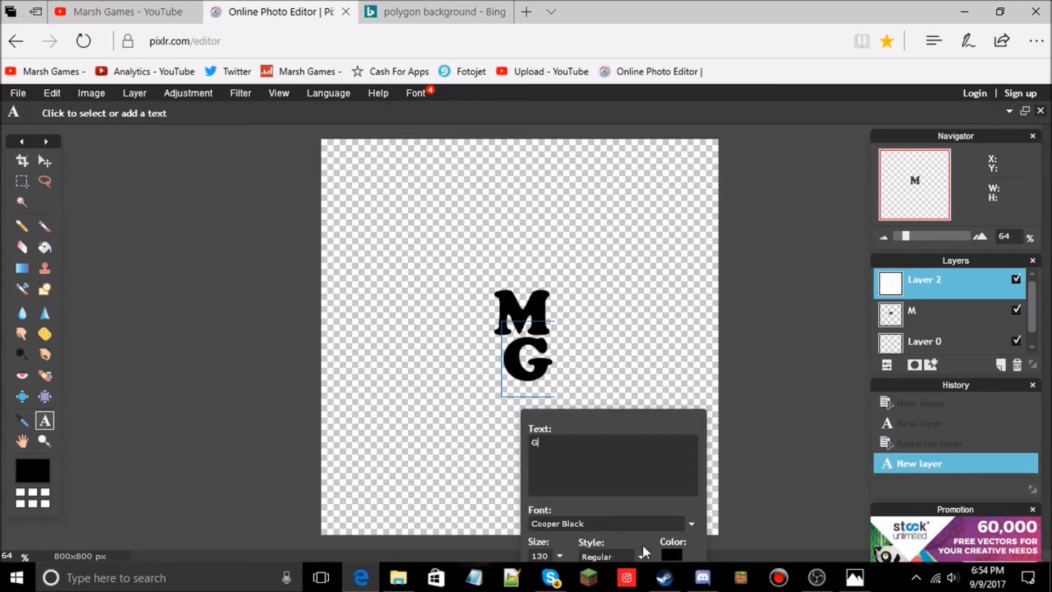
drag(652, 419, 774, 278)
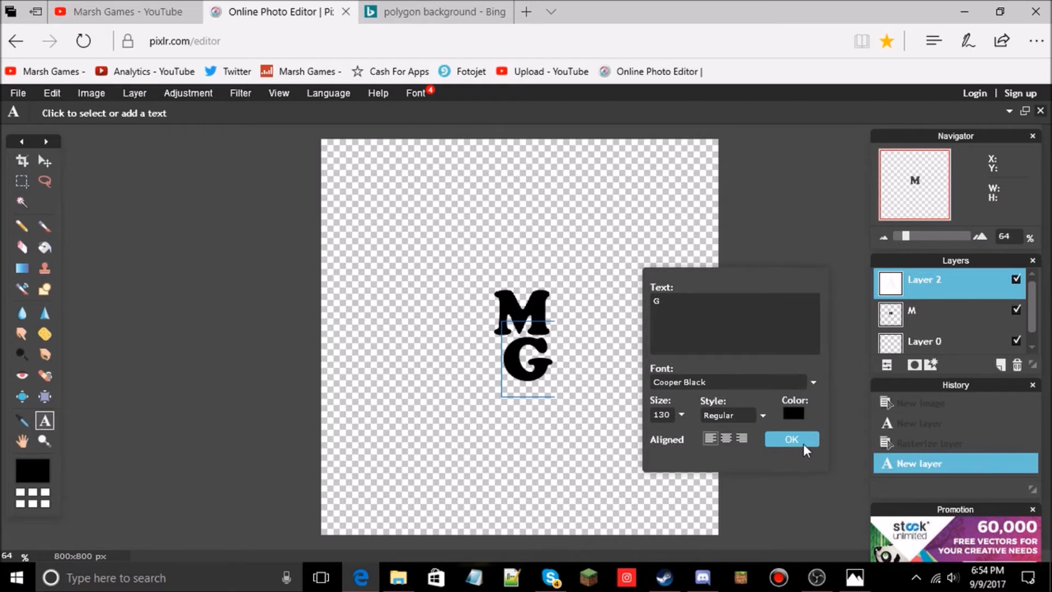
click(804, 442)
Move the G text up so that it overlaps the lower part of the M.
click(530, 377)
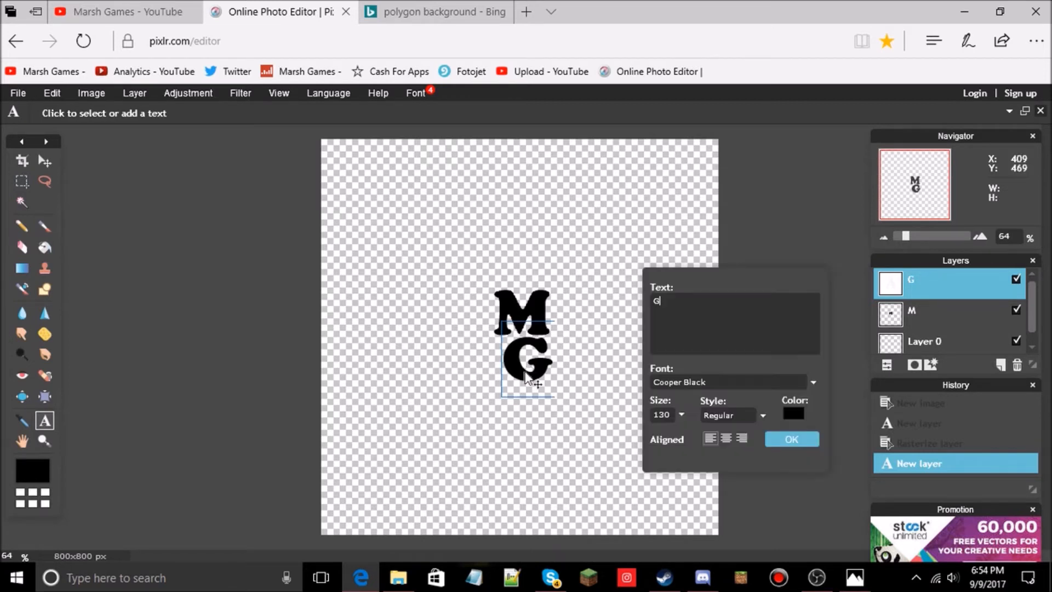
drag(523, 369, 522, 345)
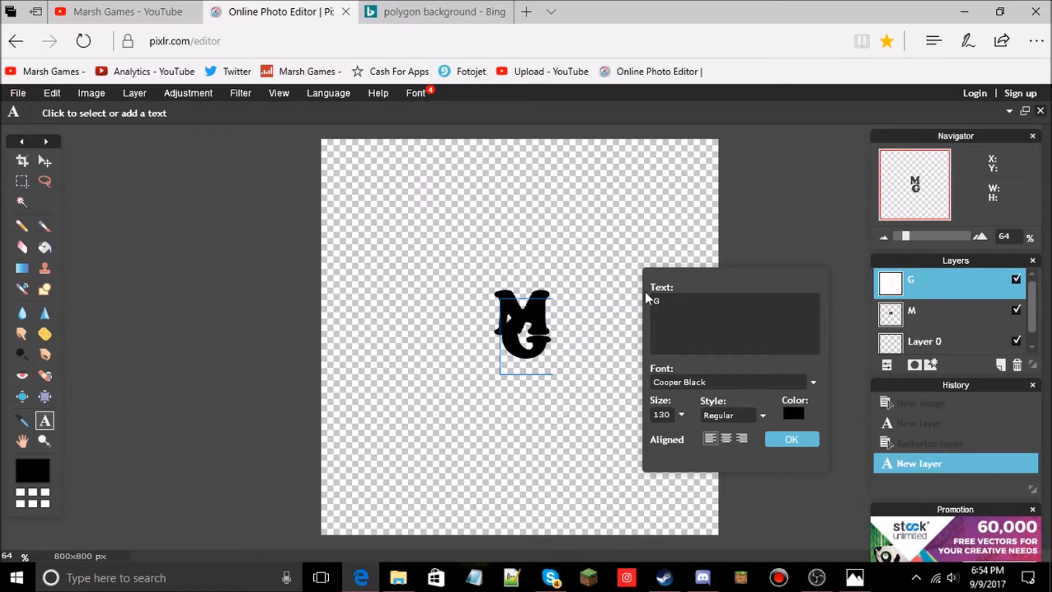
click(781, 437)
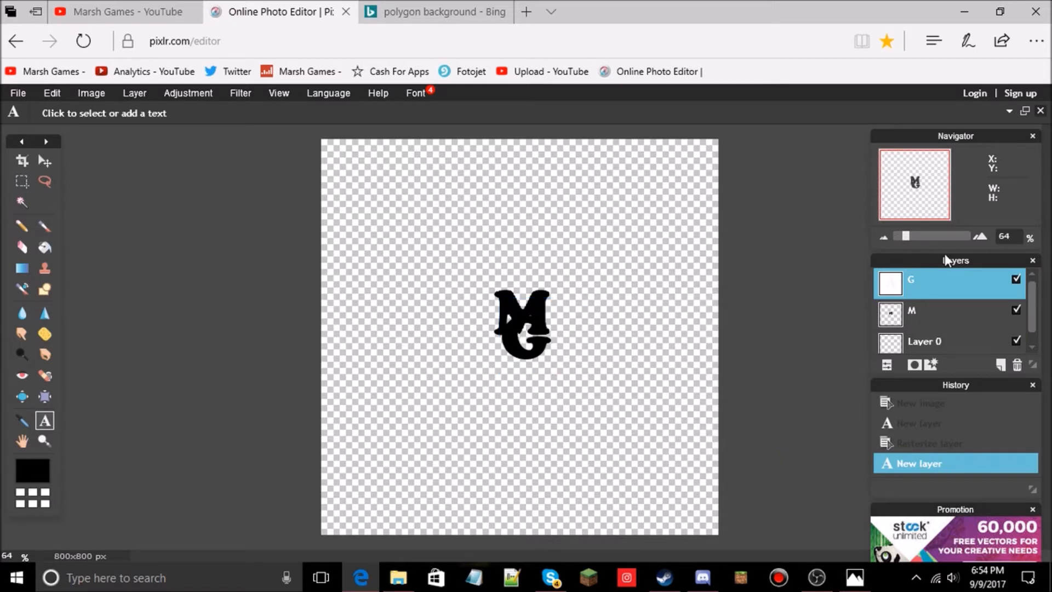
Rasterize the G text layer and keep it as the active layer.
right_click(946, 281)
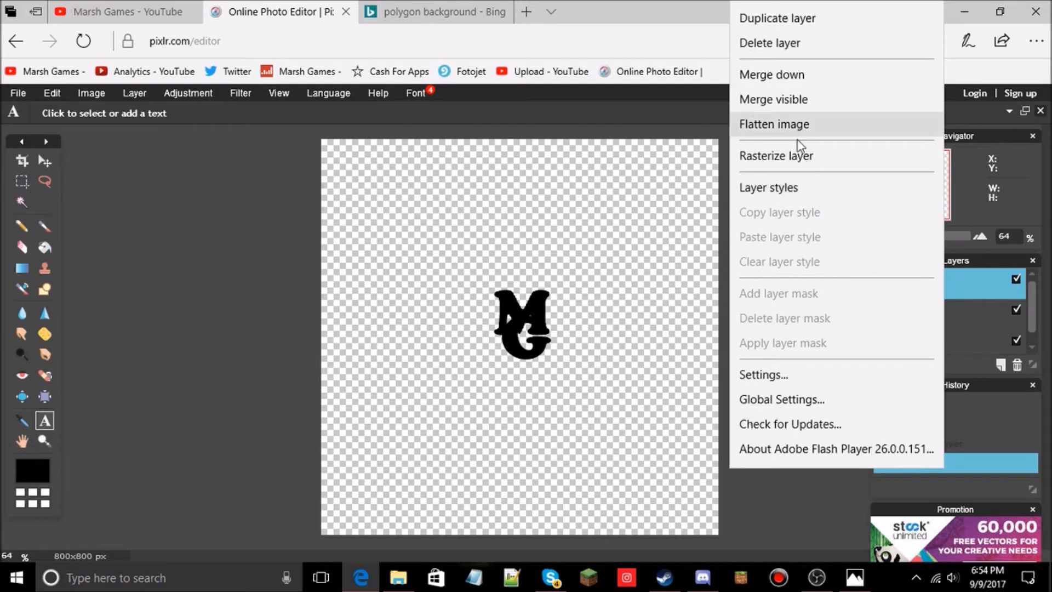
click(798, 159)
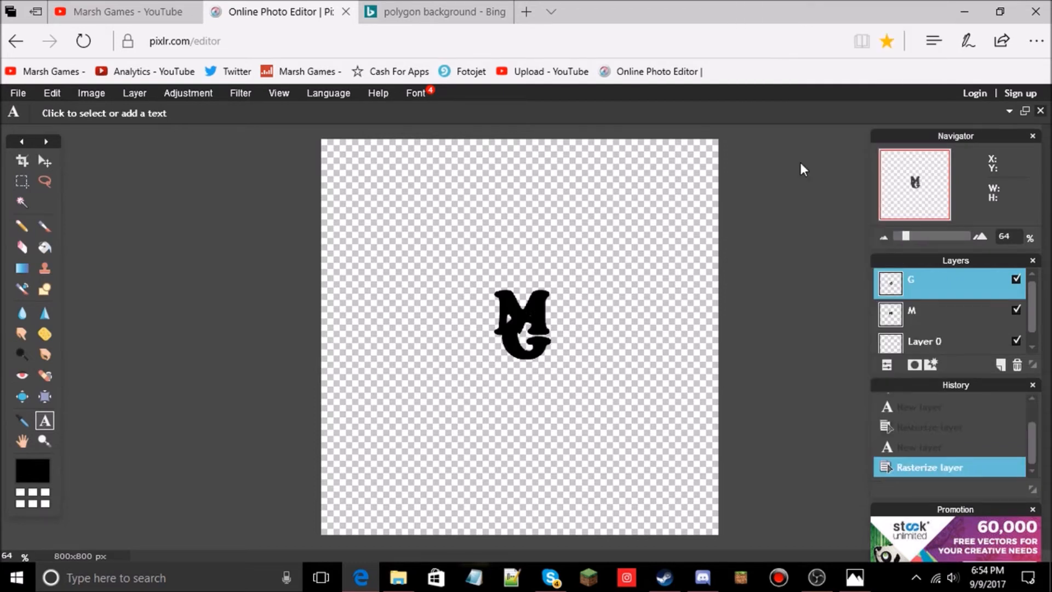
click(907, 314)
click(915, 292)
scroll(524, 354, down, 1)
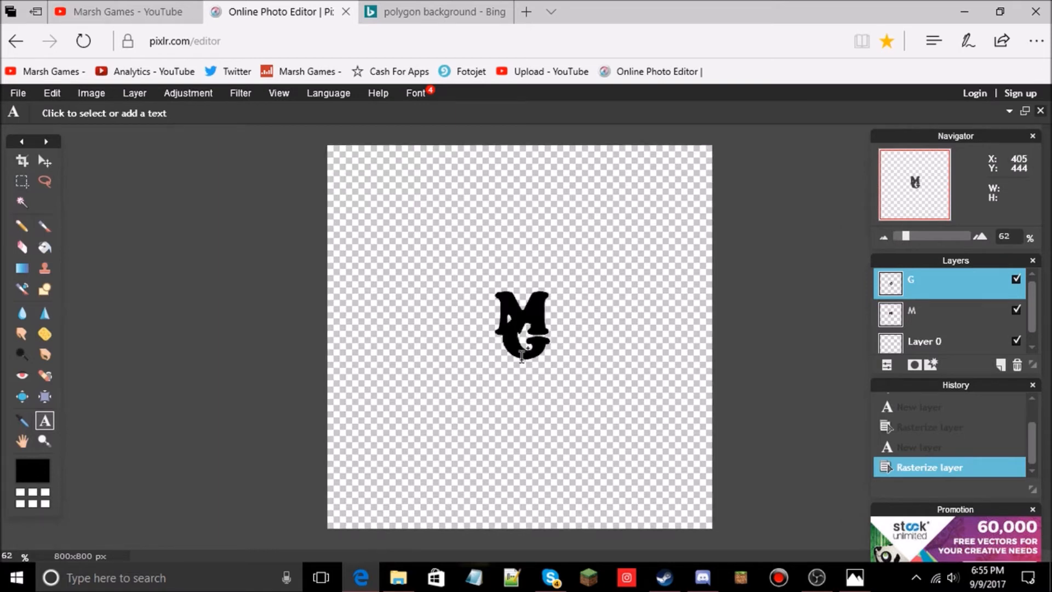
scroll(522, 352, up, 1)
Look through the polygon background image results, and search Bing Images for "electric pattern" in a new browser tab.
click(410, 11)
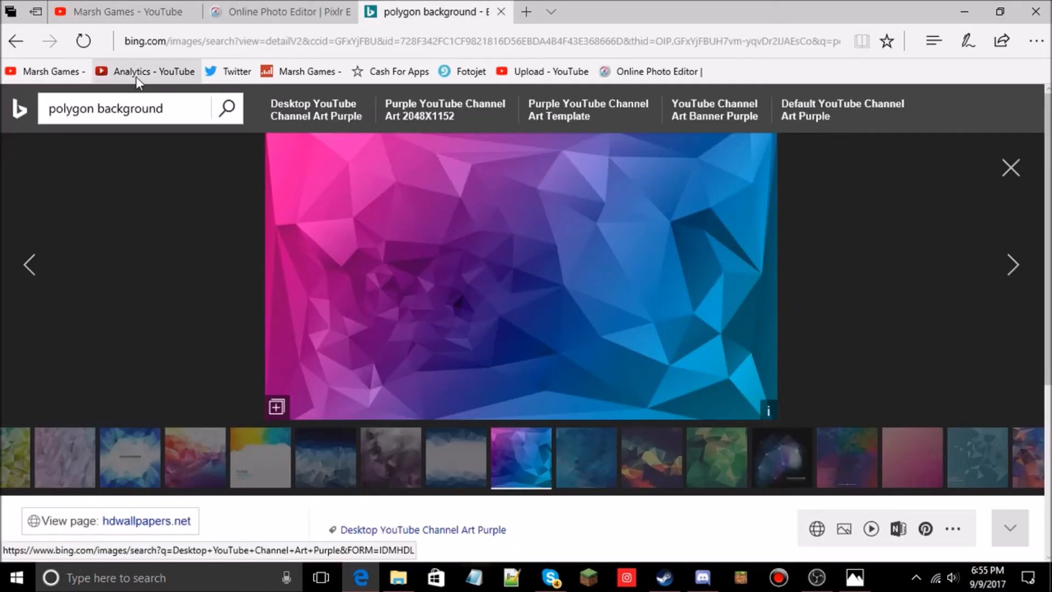
click(16, 41)
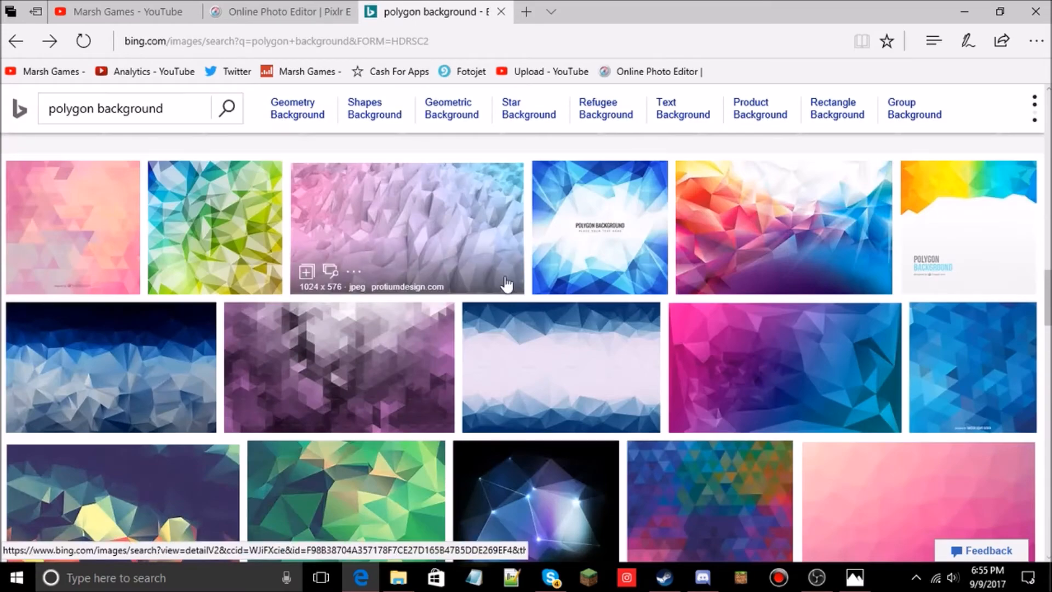
scroll(524, 321, down, 2)
scroll(524, 322, down, 7)
scroll(524, 323, up, 13)
key(ctrl+t)
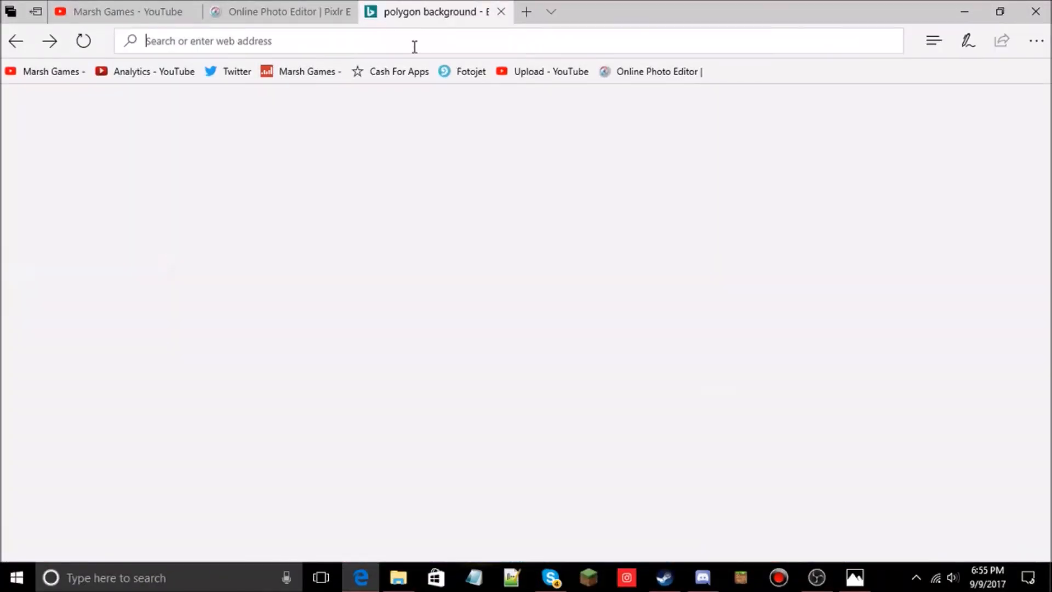
text(electr)
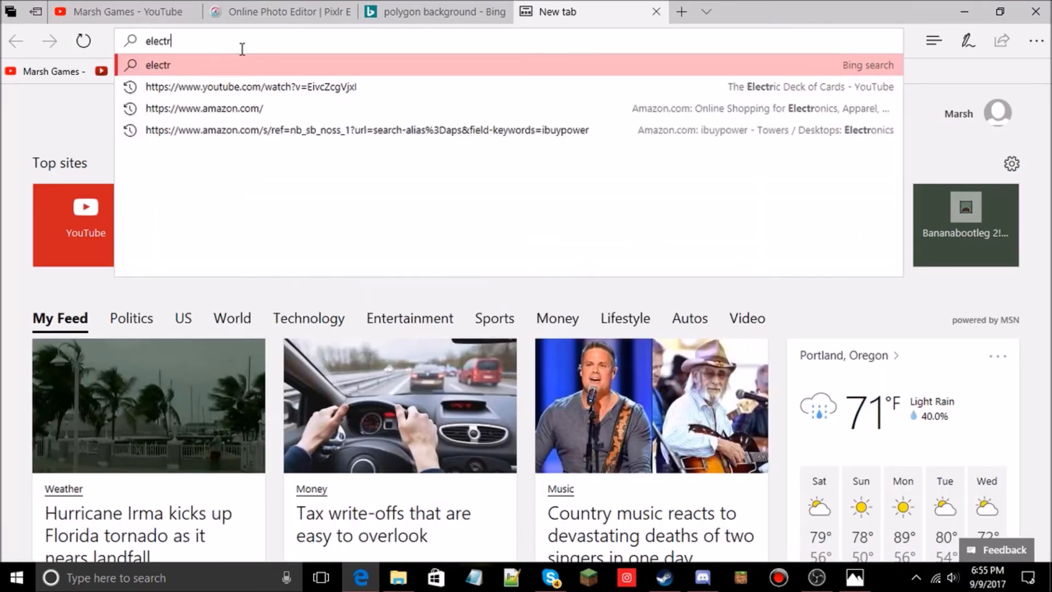
text(ic pattern)
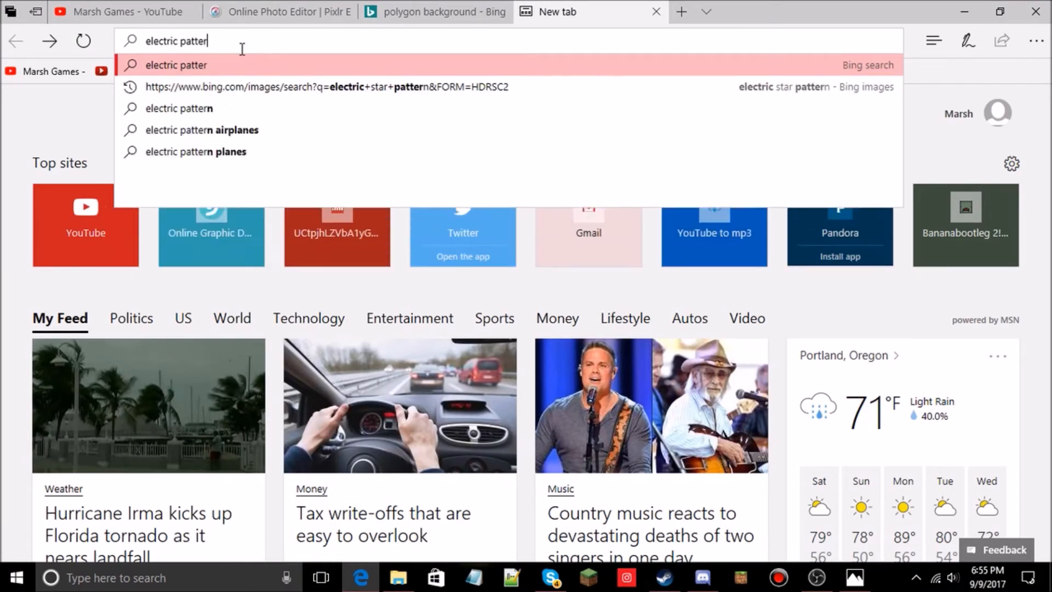
key(Return)
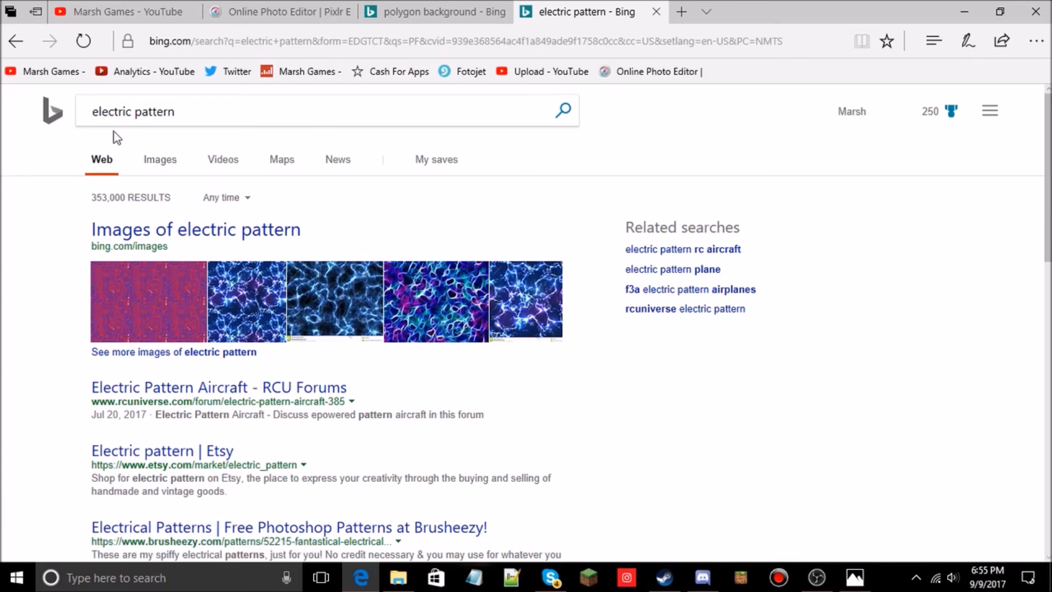
click(160, 160)
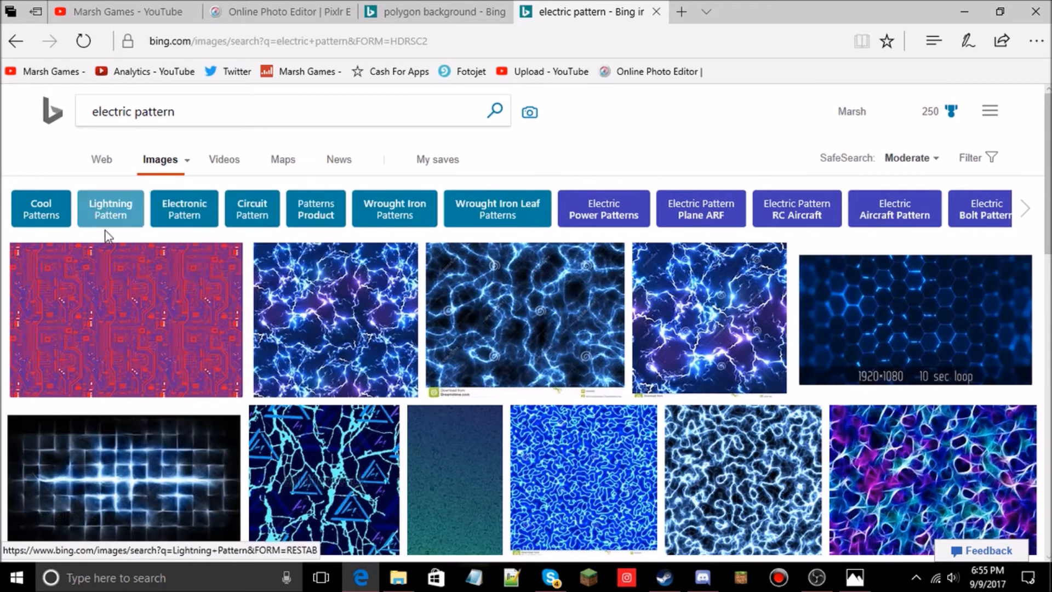
Save the 1000 x 1000 blue and purple lightning pattern from galleryhip.com as a JPEG in the Video Output folder.
click(356, 334)
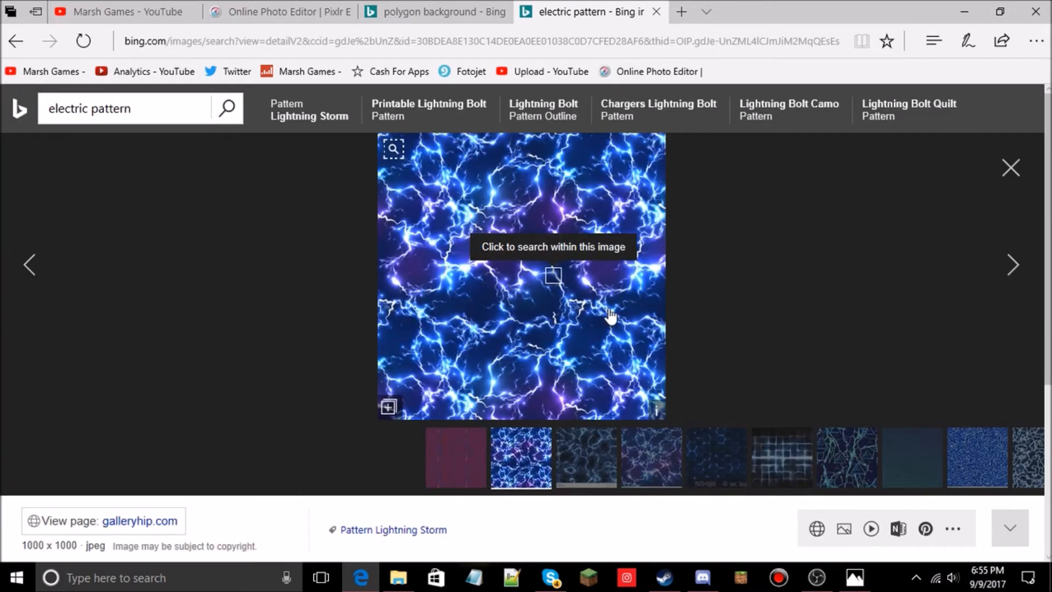
right_click(610, 317)
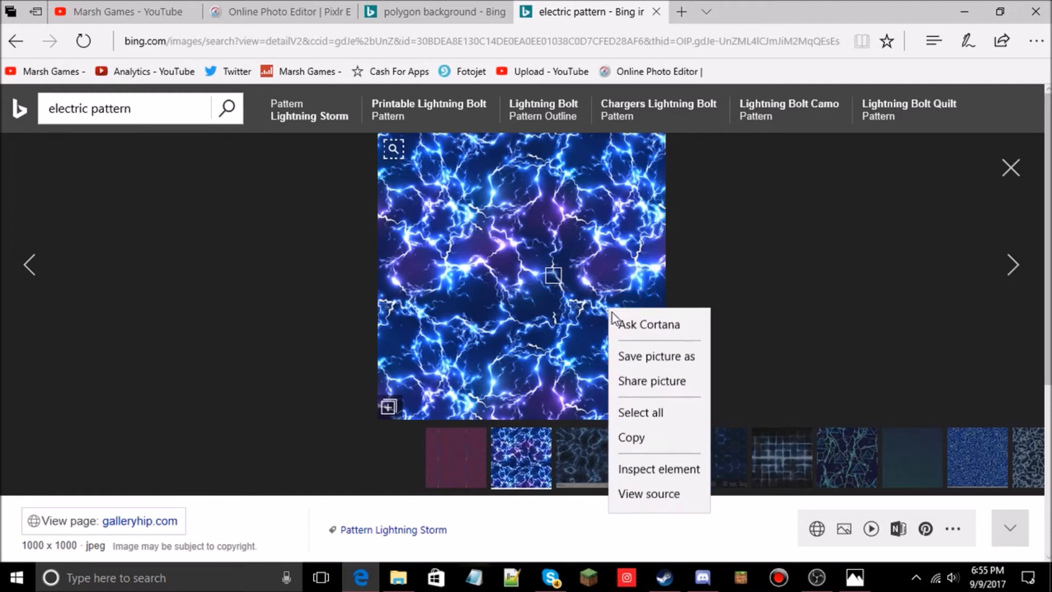
click(655, 357)
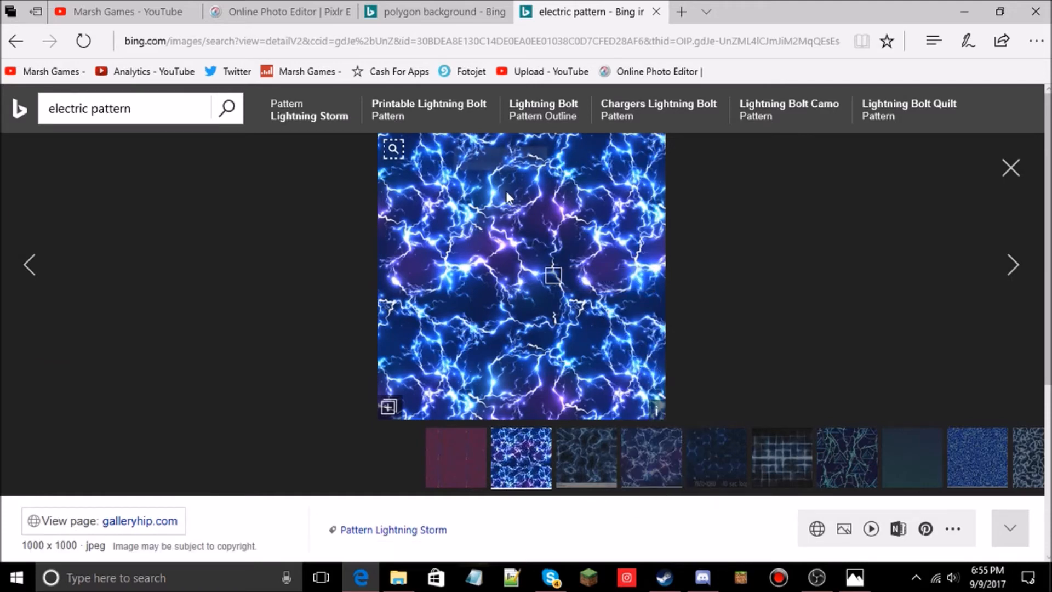
scroll(231, 253, down, 3)
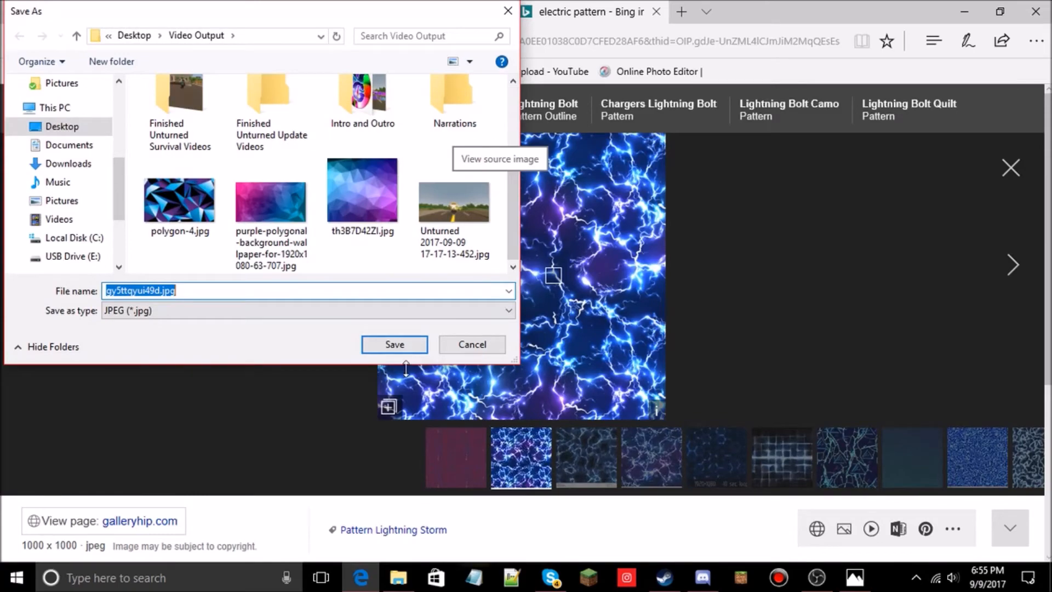
click(394, 344)
key(Escape)
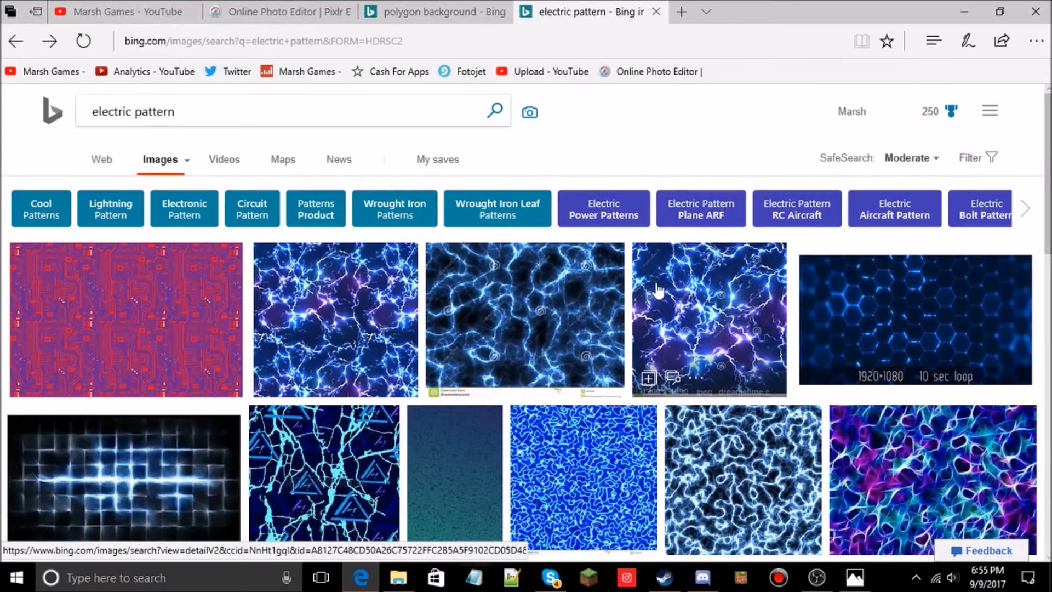
Save the 600 x 450 blue and purple electric fractal image from rgbstock.com.
scroll(655, 285, down, 3)
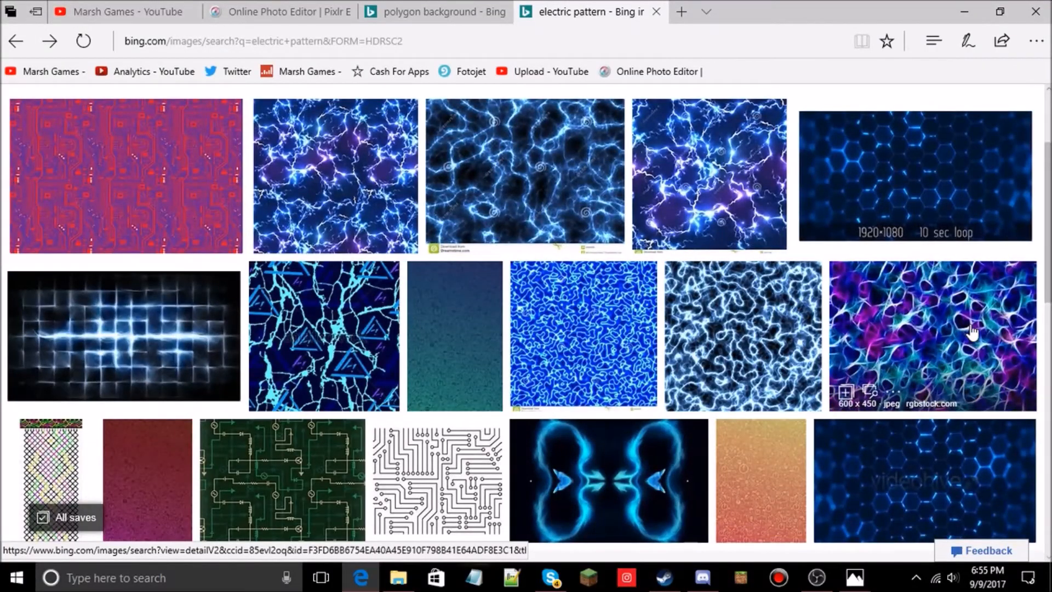
click(936, 340)
right_click(521, 319)
click(563, 371)
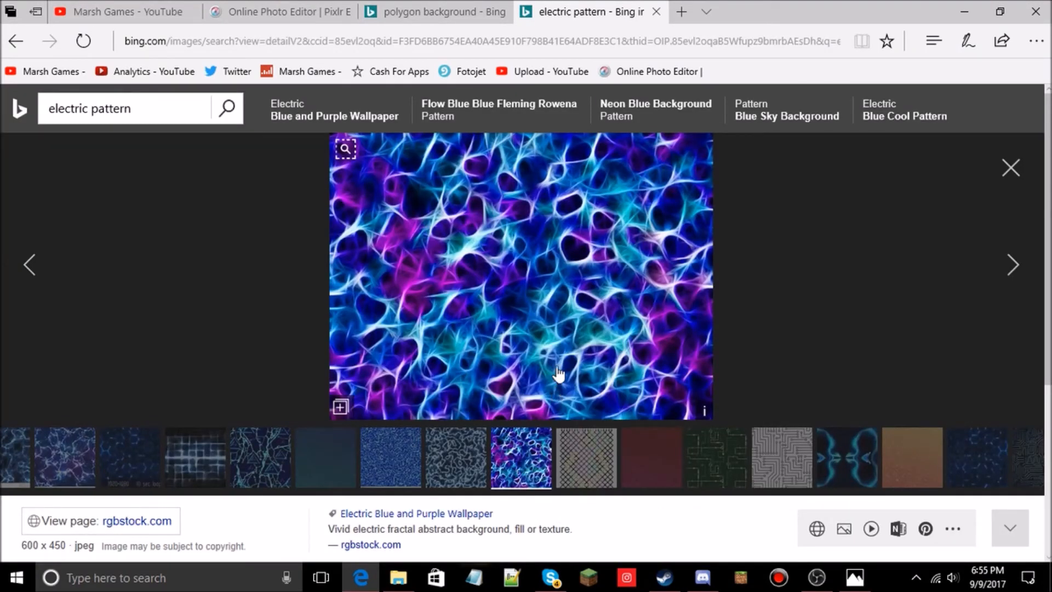
click(395, 343)
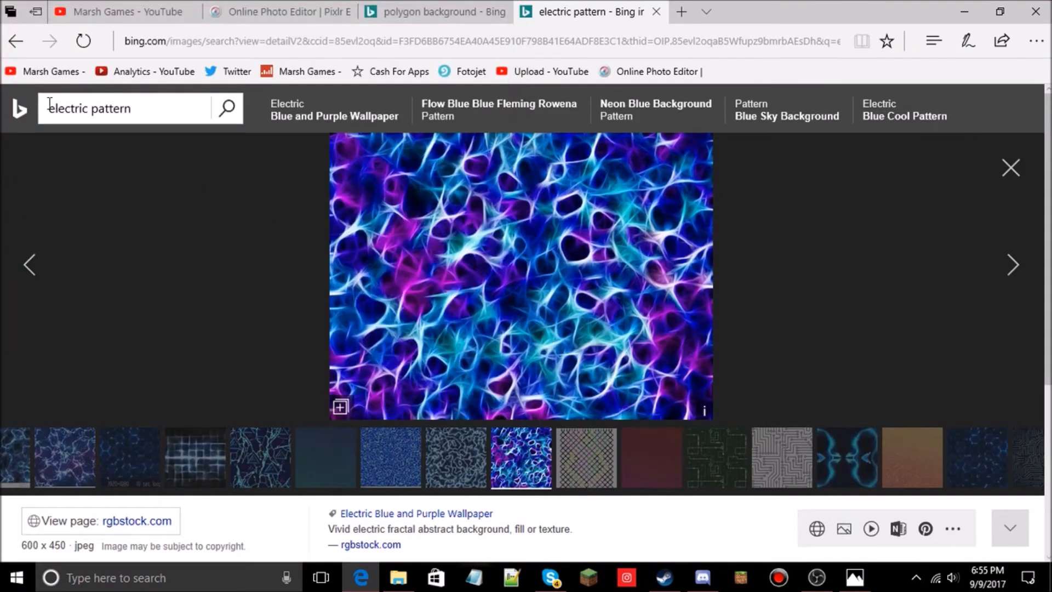
Look through the electric pattern image results for another suitable texture.
click(3, 46)
scroll(544, 343, down, 2)
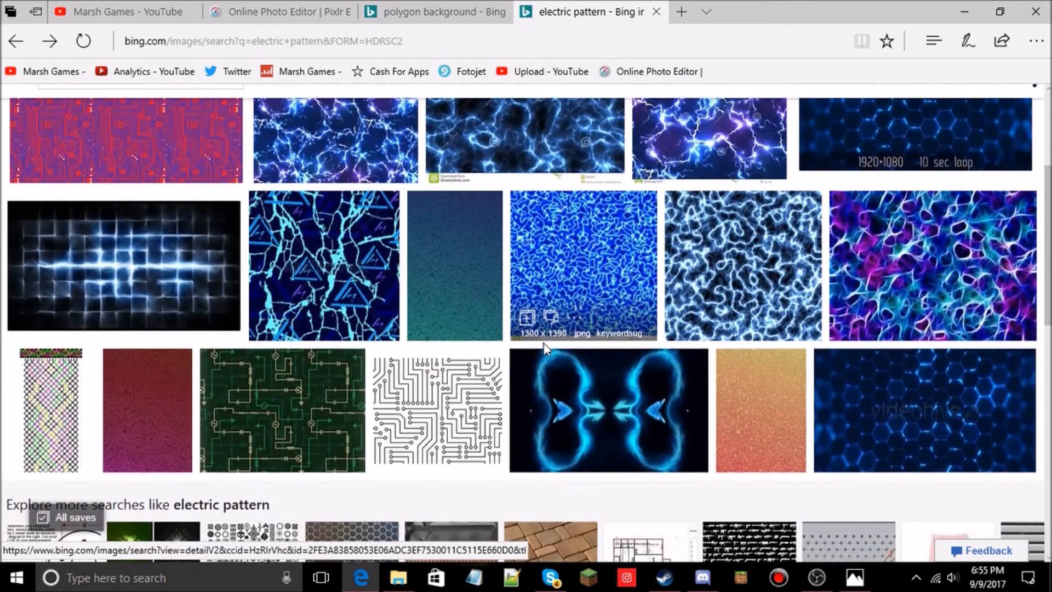
scroll(543, 343, down, 7)
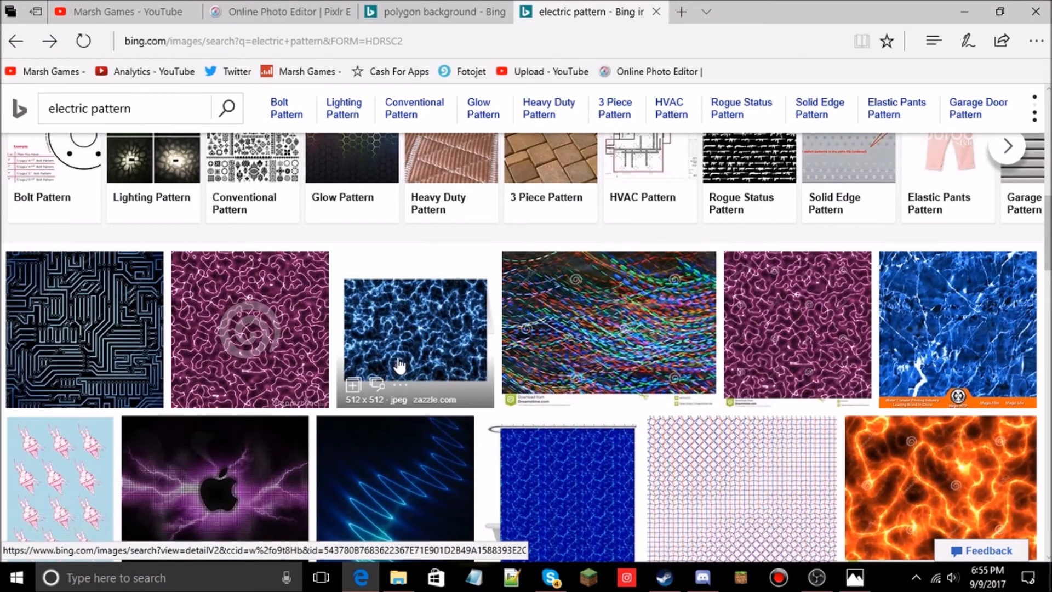
scroll(400, 364, down, 4)
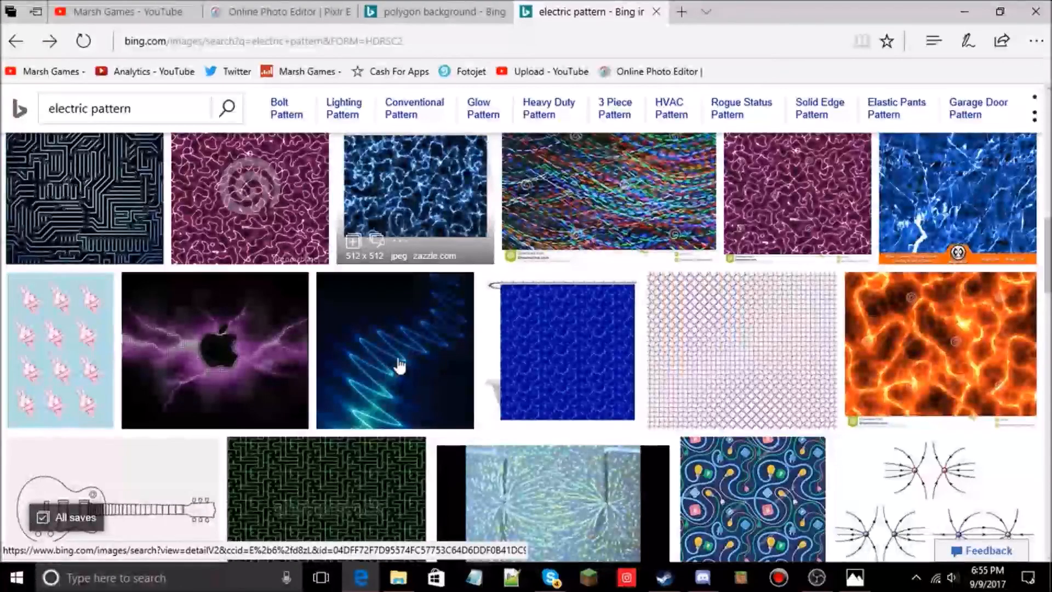
scroll(439, 369, down, 4)
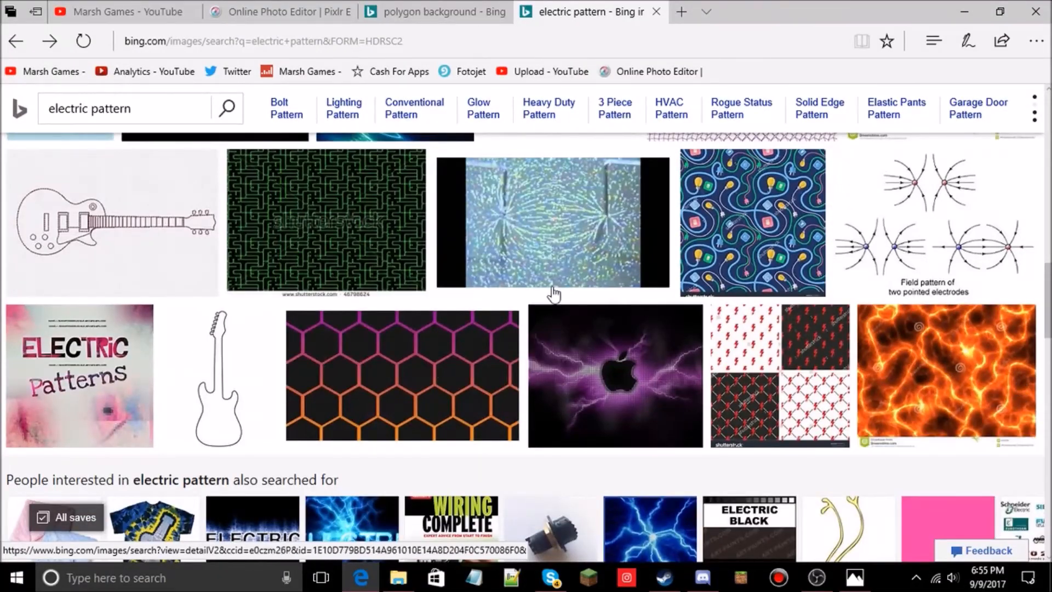
scroll(366, 233, up, 10)
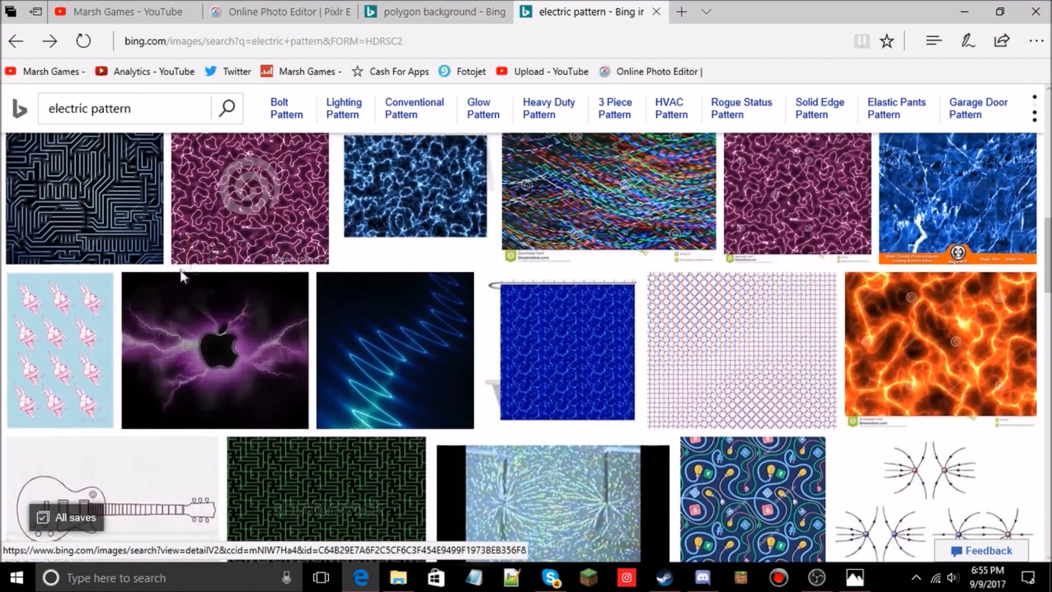
scroll(460, 356, up, 4)
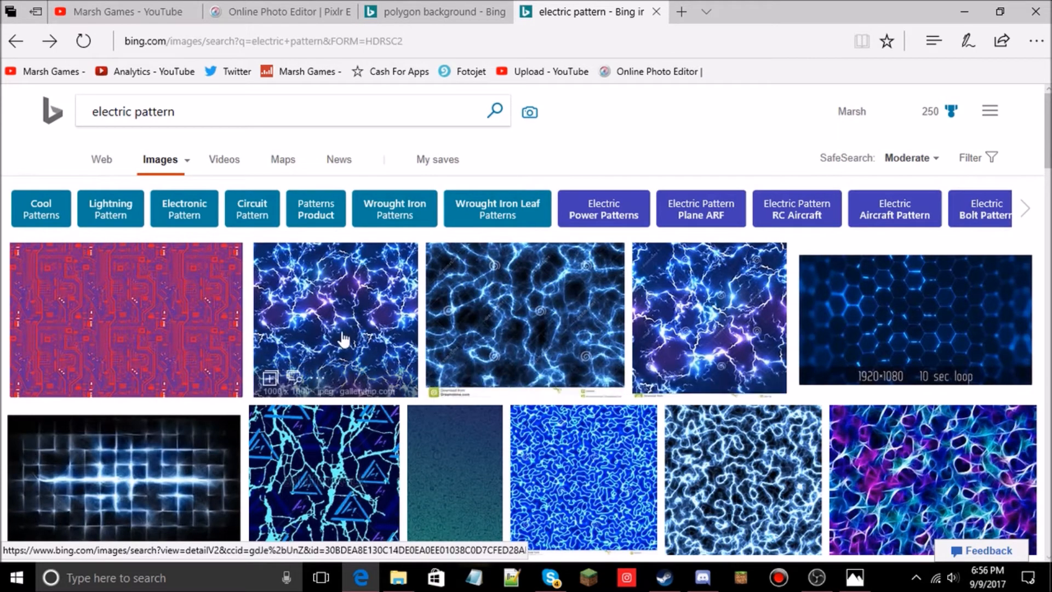
scroll(394, 368, down, 1)
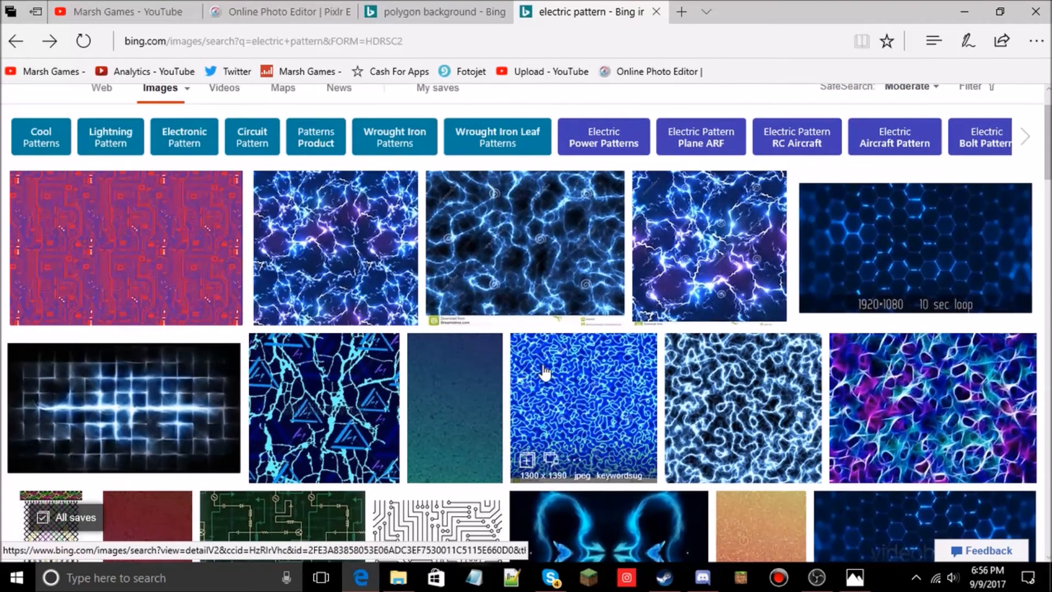
Save the red and purple circuit pattern image from keywordsuggest.org, and return to the Pixlr editor.
click(156, 246)
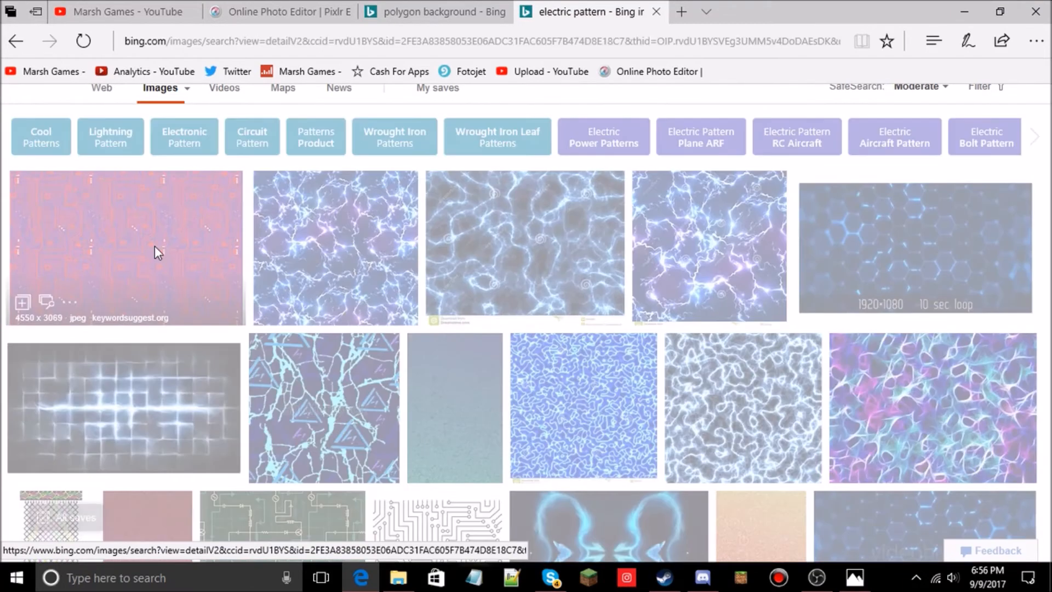
right_click(541, 238)
click(578, 278)
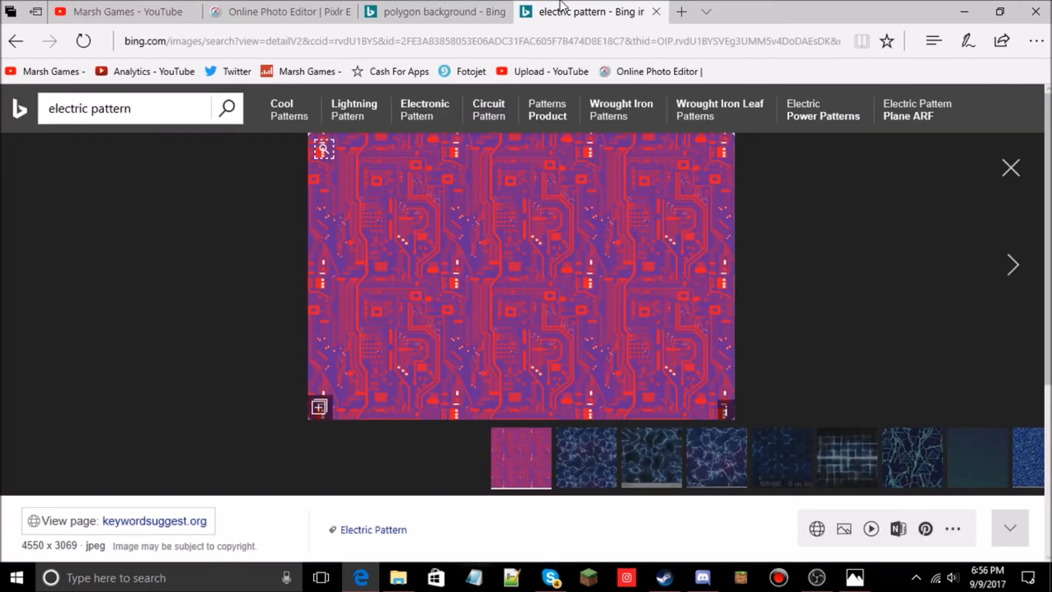
click(392, 351)
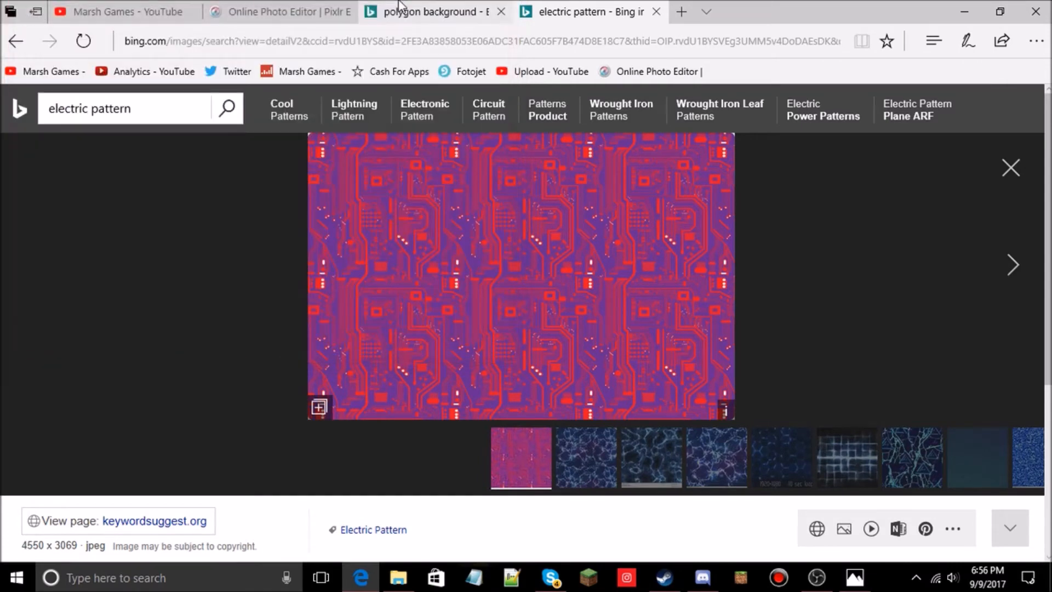
click(404, 11)
click(274, 12)
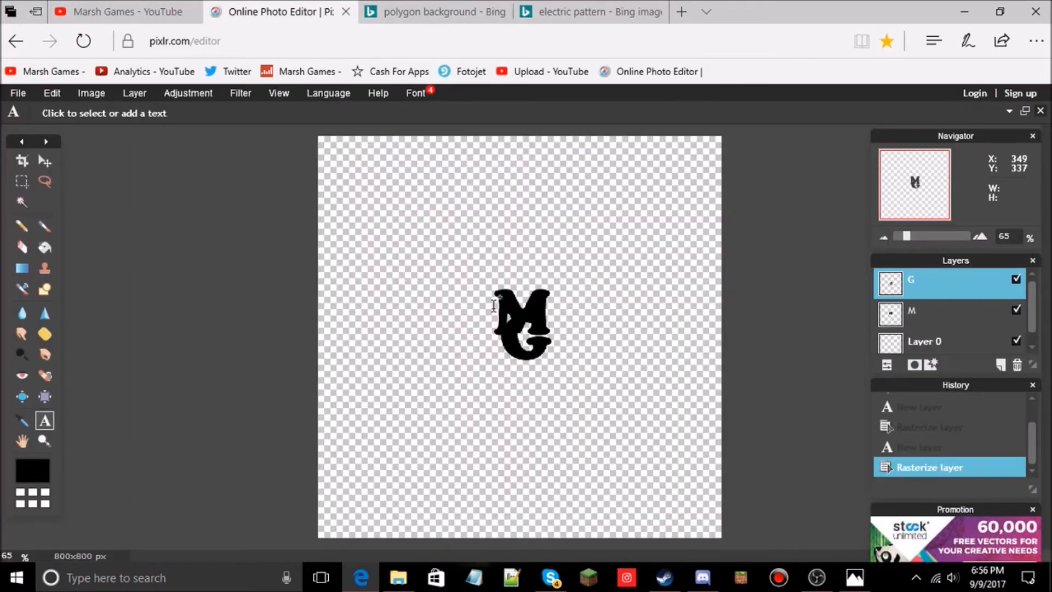
click(57, 92)
click(90, 208)
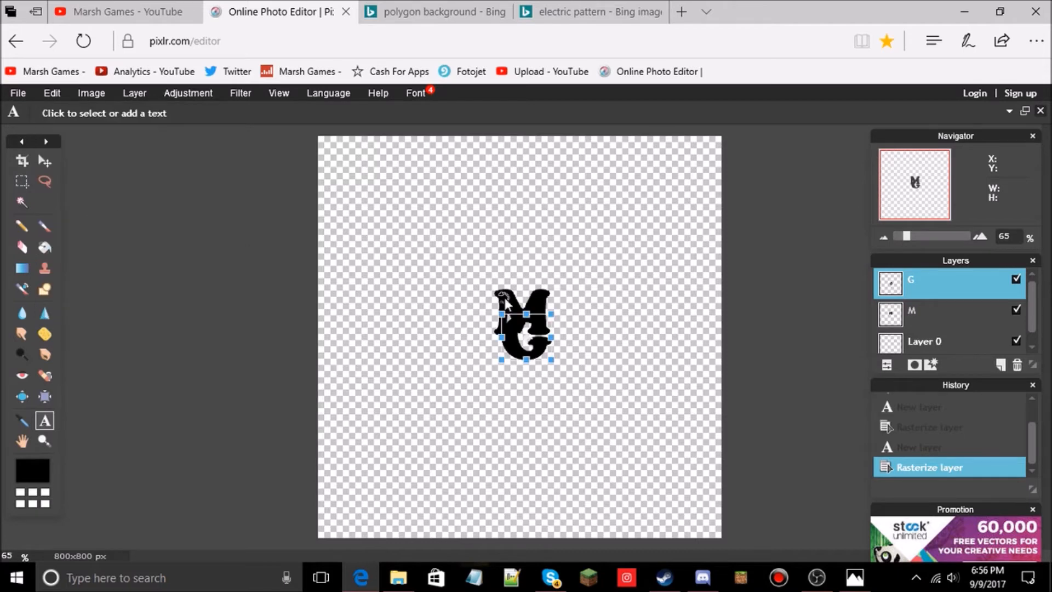
click(965, 318)
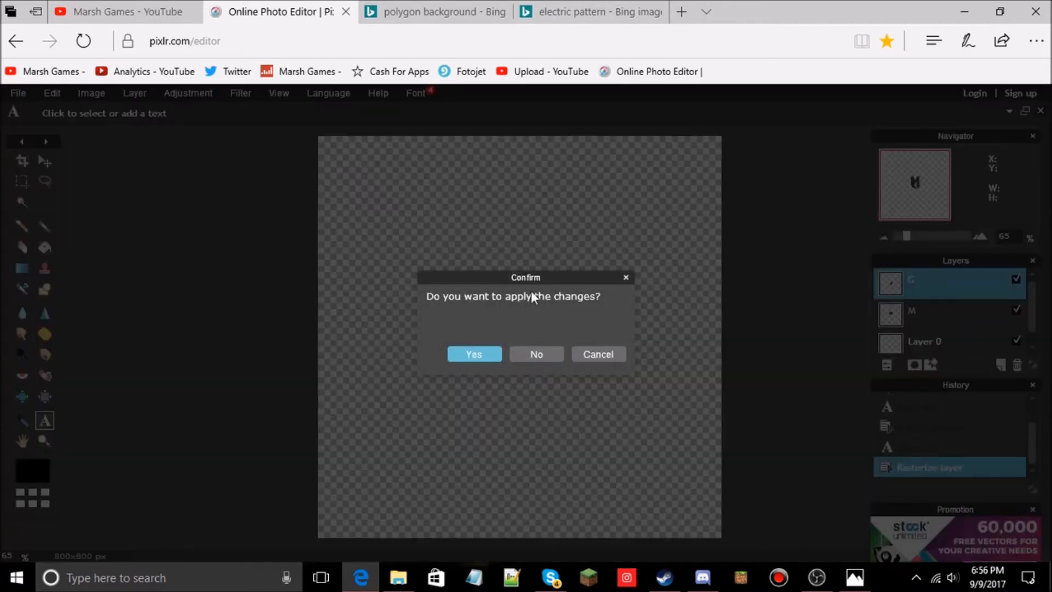
click(533, 351)
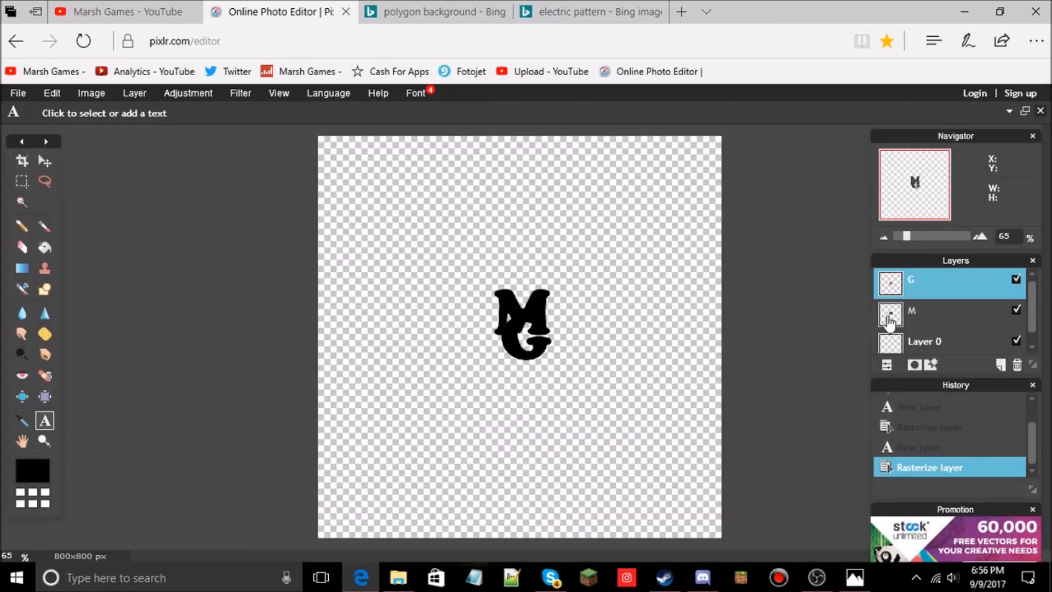
Enlarge the M with Free transform to about 390 x 320 px, place it in the upper middle of the canvas, and apply the change.
click(54, 95)
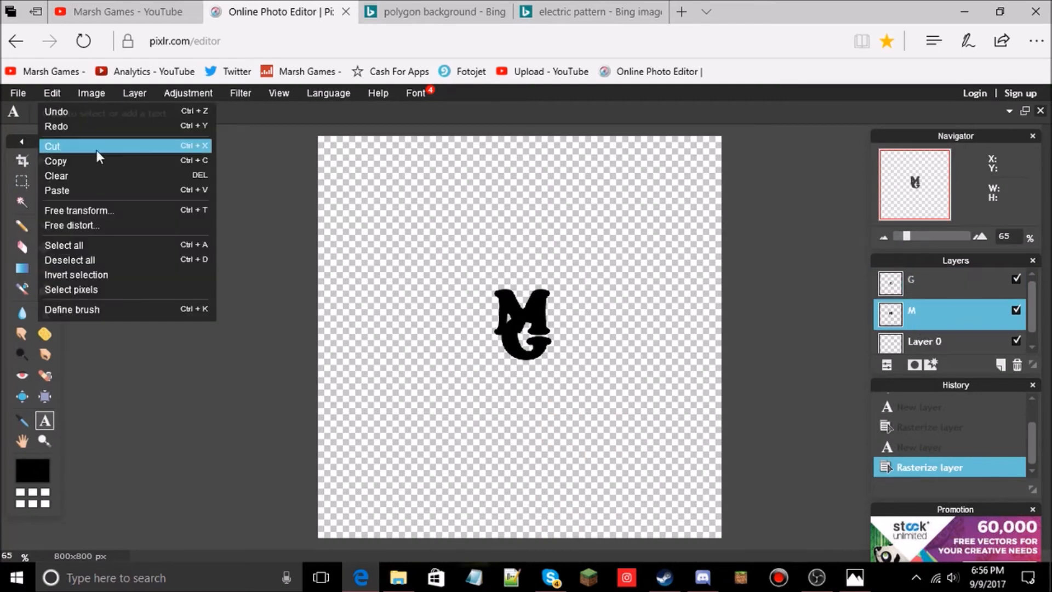
click(93, 210)
drag(492, 285, 428, 232)
drag(456, 285, 452, 237)
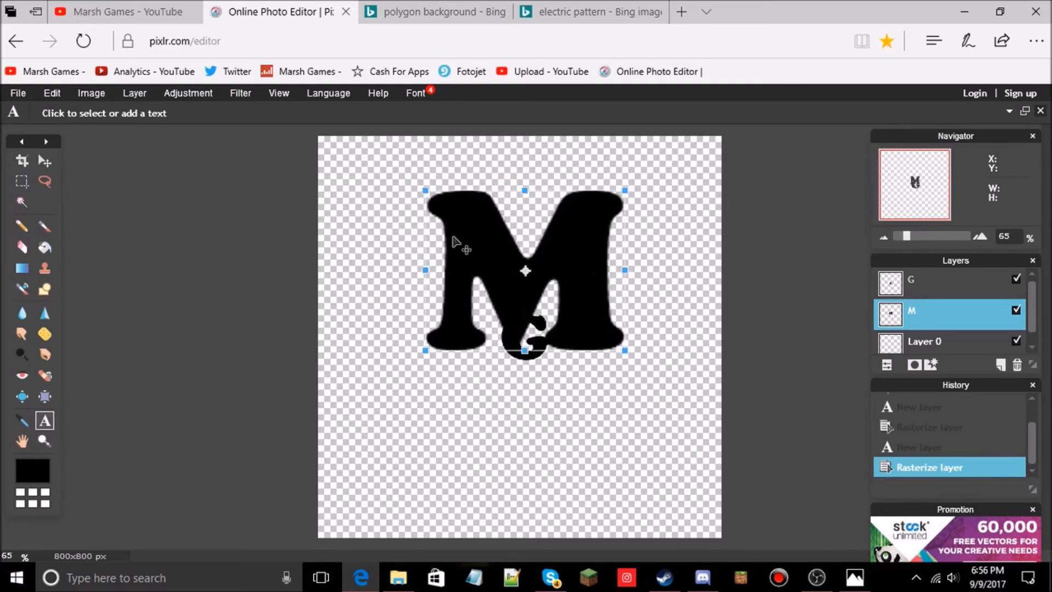
click(938, 285)
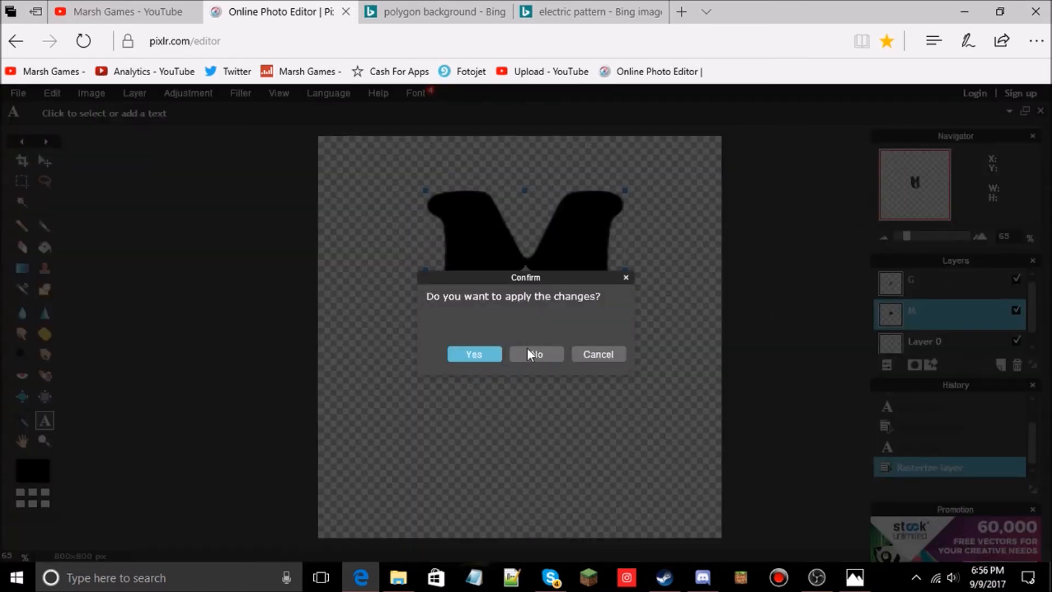
click(487, 354)
Enlarge the G with Free transform to slightly narrower than the M, overlapping the M's lower half, and apply the change.
click(940, 292)
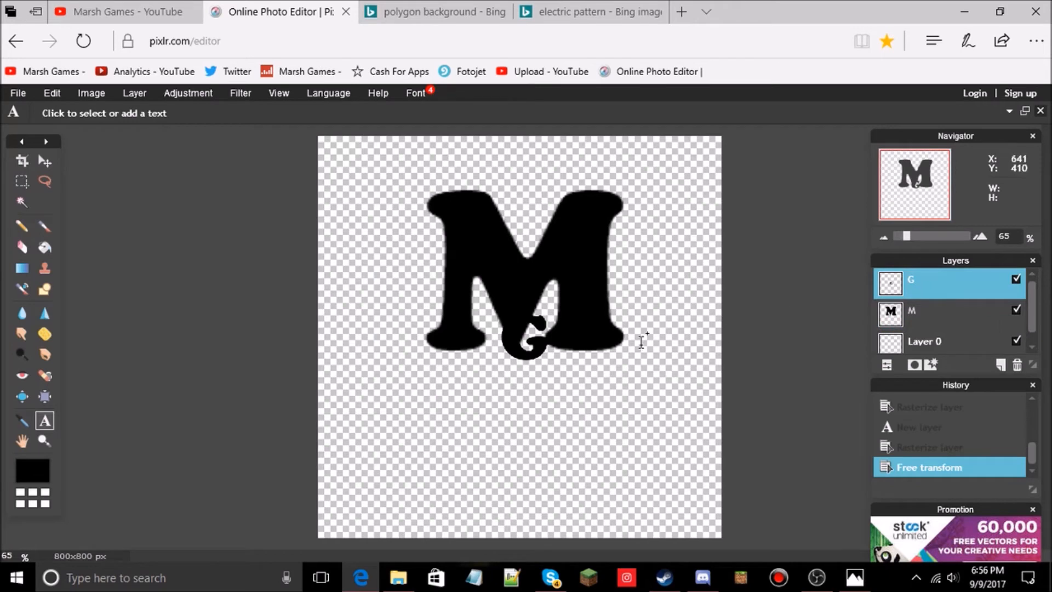
click(522, 356)
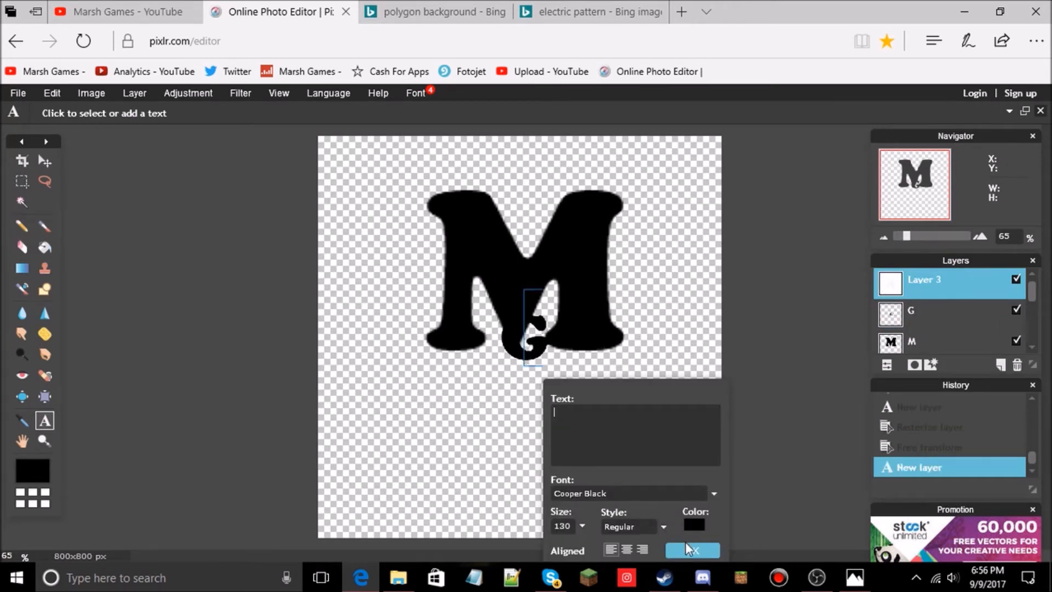
click(707, 551)
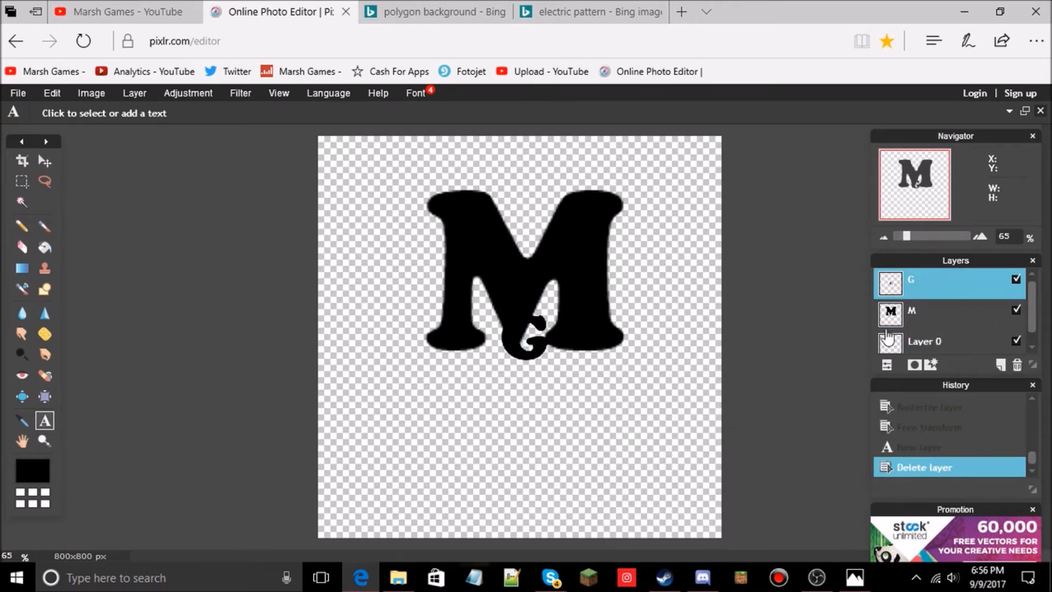
click(51, 93)
click(104, 213)
drag(502, 321, 439, 252)
drag(480, 340, 489, 361)
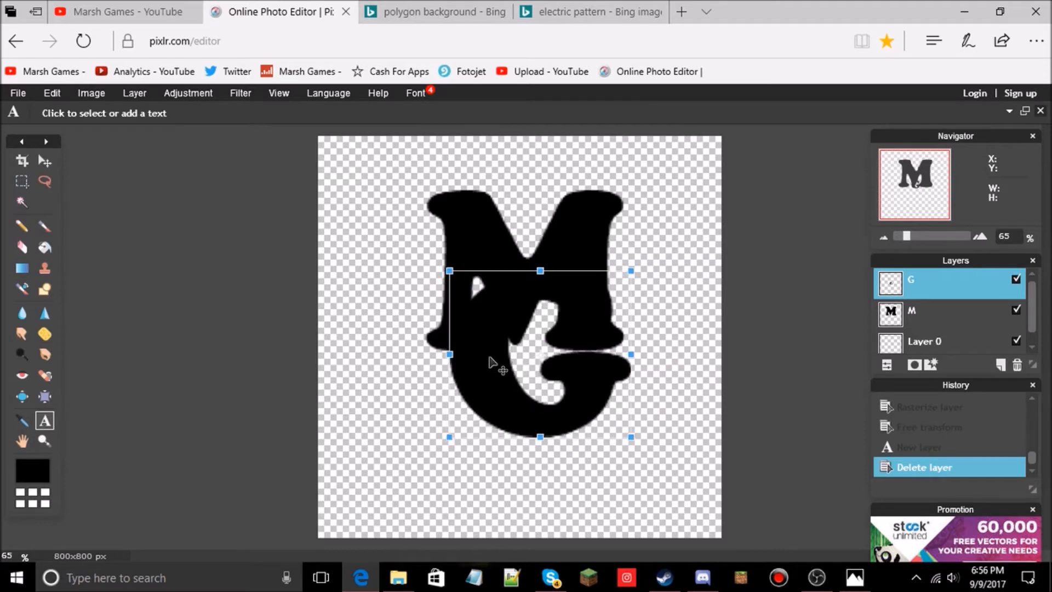
drag(449, 271, 457, 278)
drag(503, 358, 506, 357)
click(262, 308)
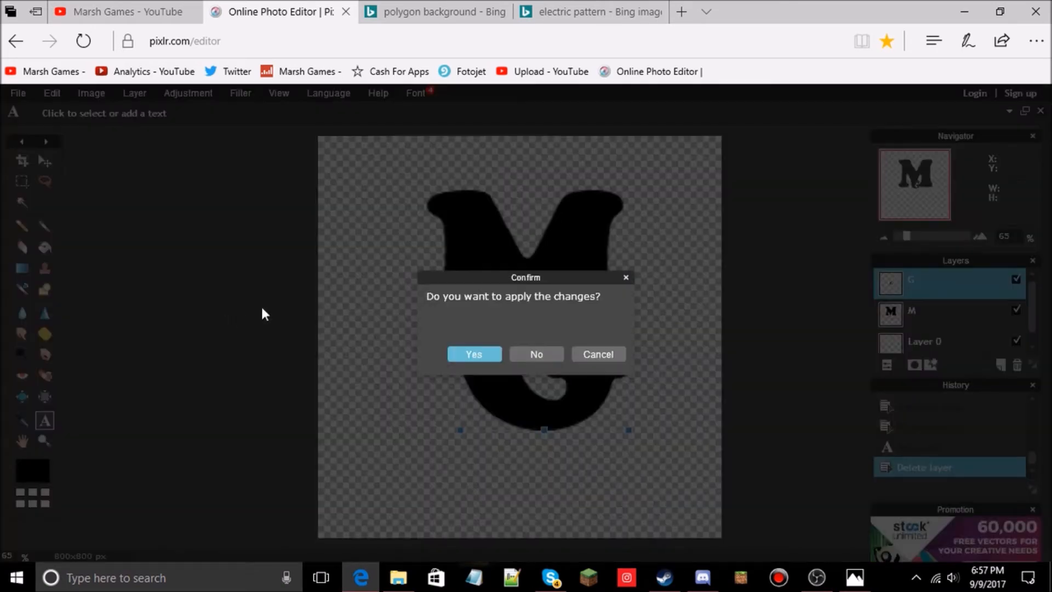
click(485, 352)
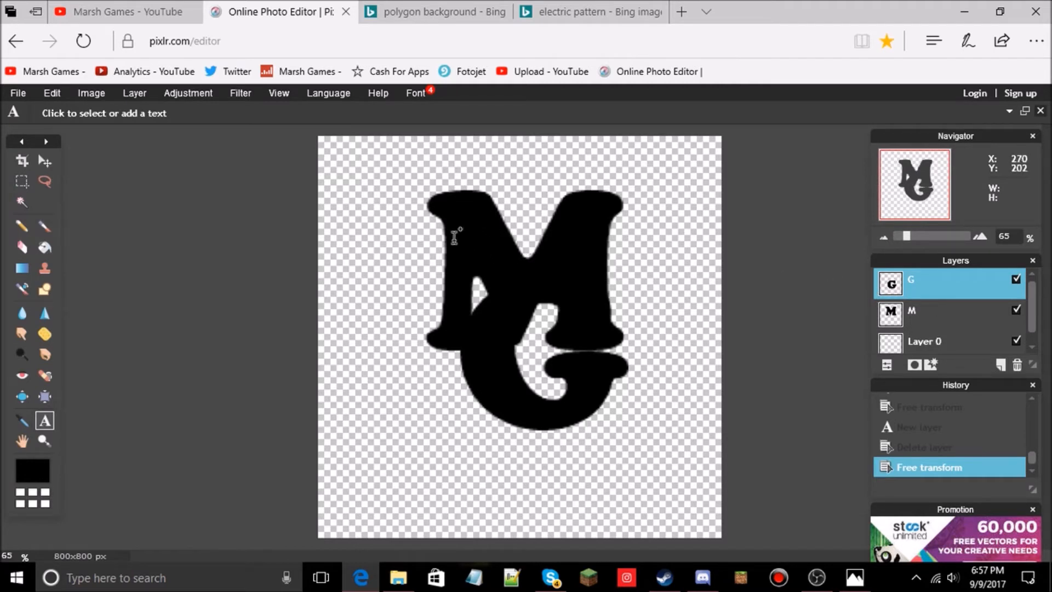
Try to reposition the lettering by marquee-selecting both letters and applying a Free transform with the G layer active.
click(21, 181)
drag(424, 173, 655, 445)
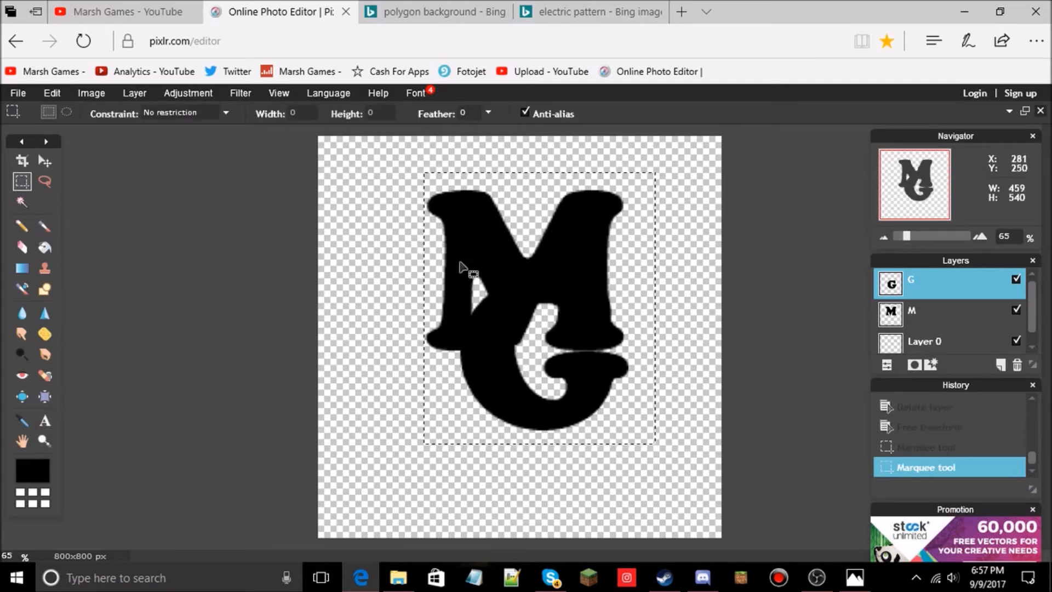
click(52, 93)
click(88, 210)
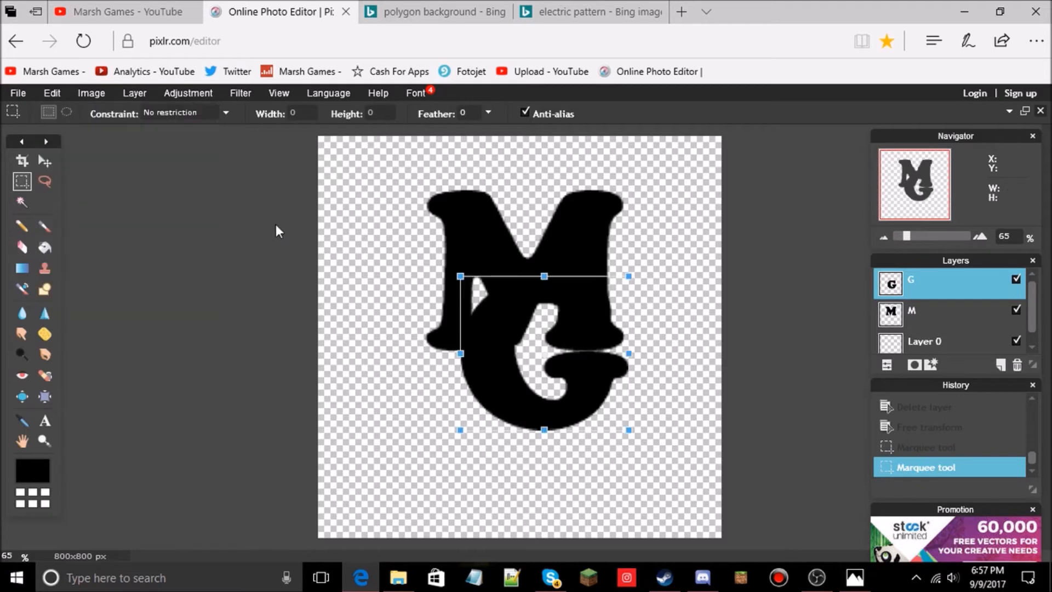
drag(523, 333, 494, 359)
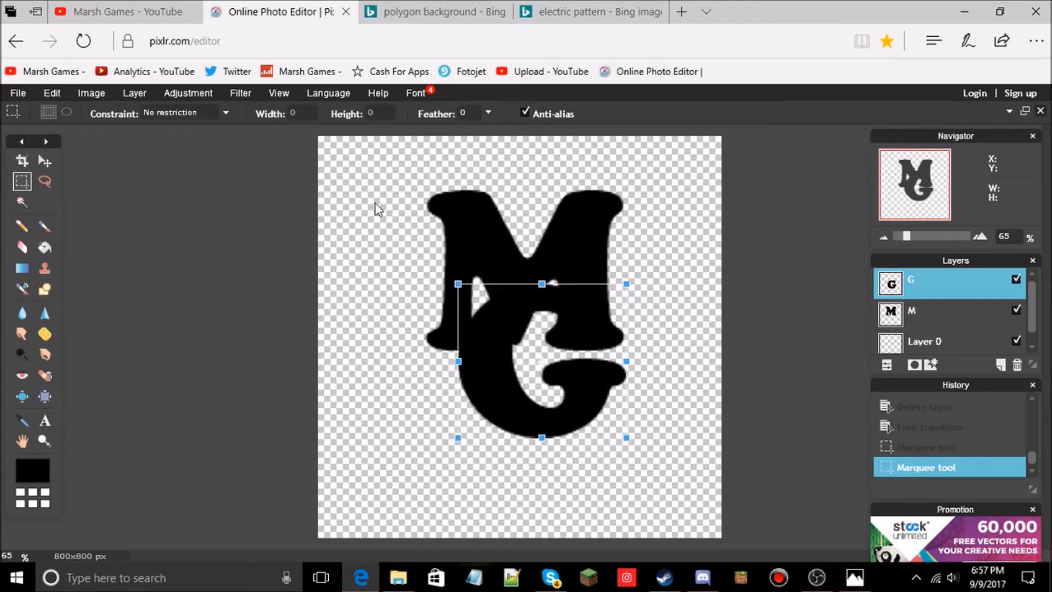
click(914, 322)
click(475, 354)
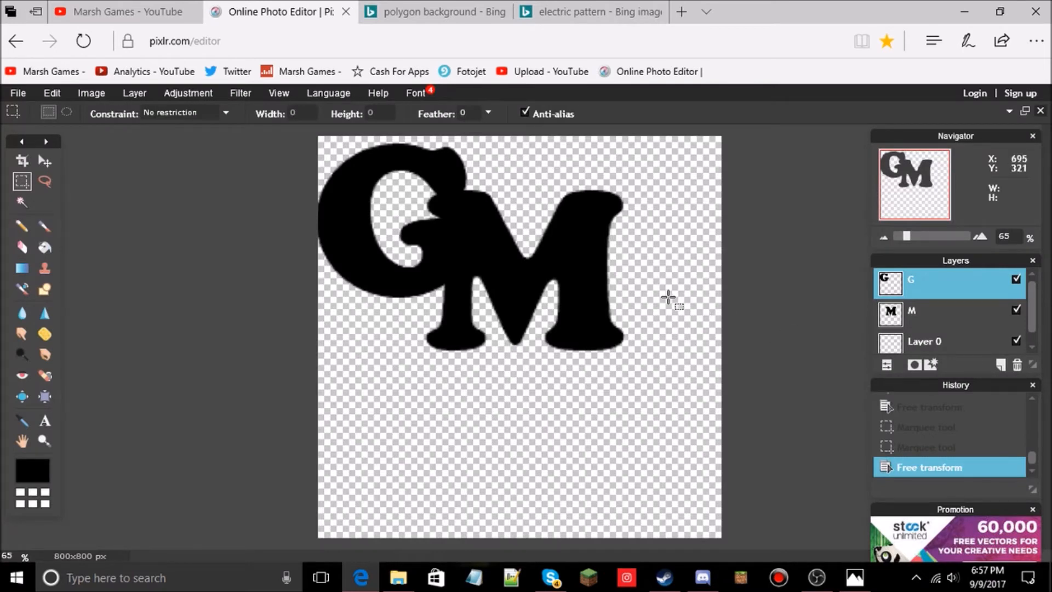
Move the G back over the lower half of the M with Free transform and apply the change.
click(47, 97)
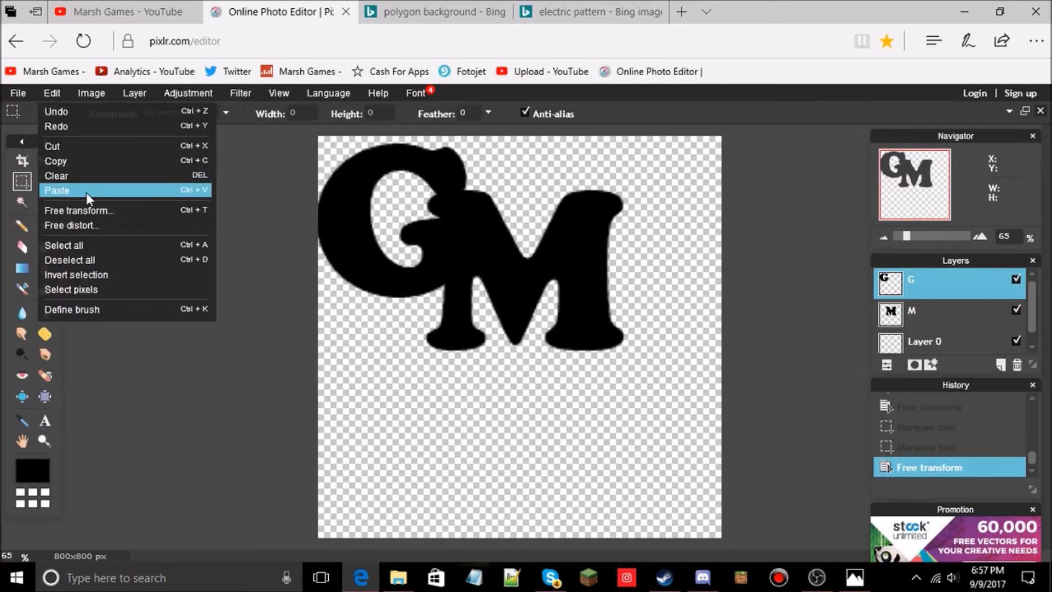
click(60, 206)
drag(341, 211, 472, 354)
click(737, 367)
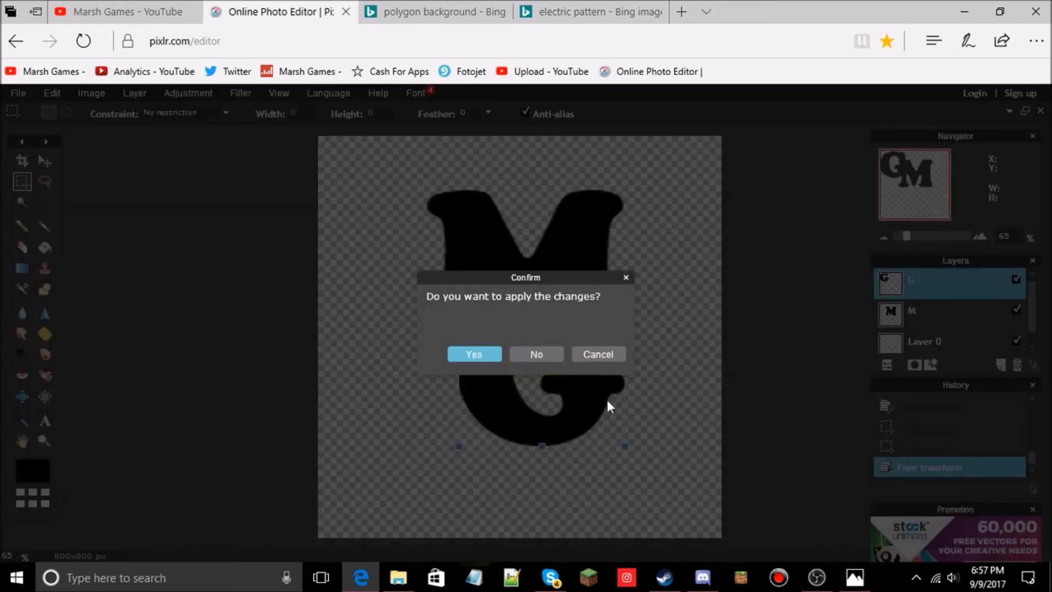
click(482, 357)
Shift the M layer slightly down with Free transform until its feet sit just above the G's crossbar, and apply the change.
click(894, 310)
click(52, 93)
click(98, 212)
mouse_move(496, 251)
mouse_down()
mouse_move(505, 269)
mouse_move(501, 261)
mouse_up()
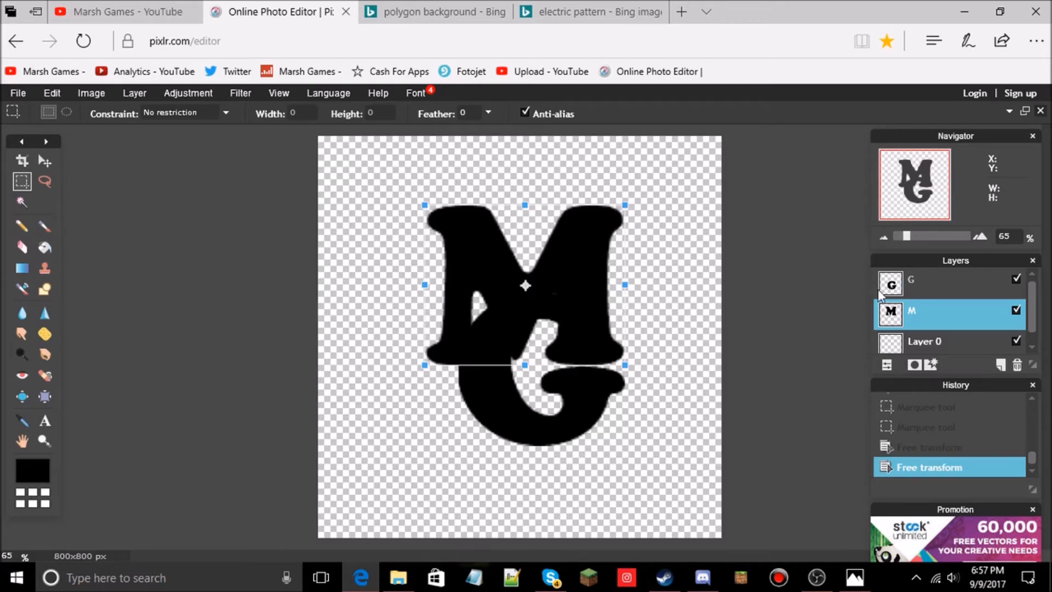
click(819, 304)
click(479, 355)
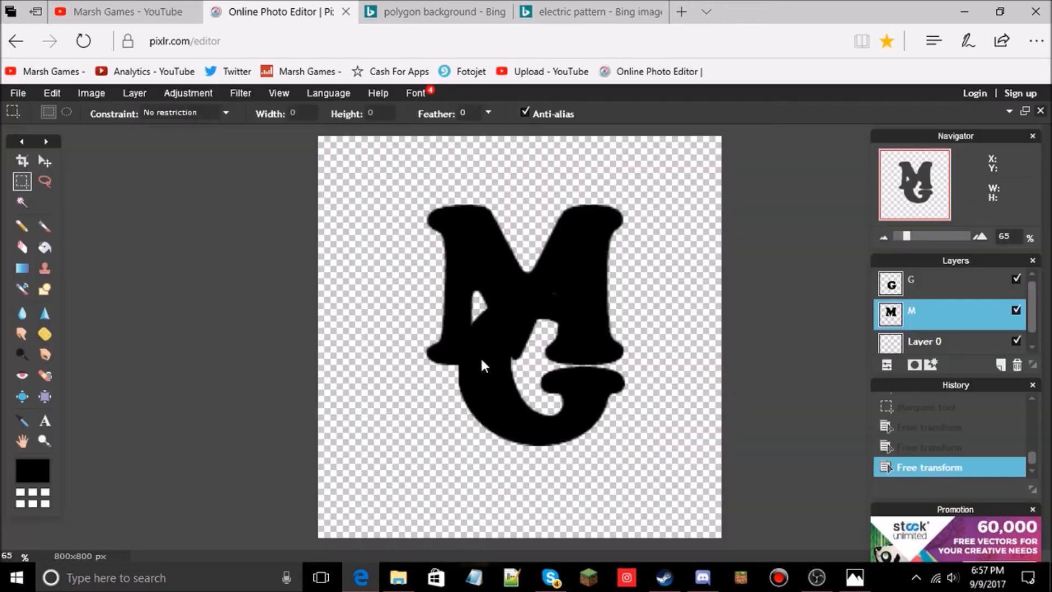
Reorder the G layer beneath the M layer, and compare the letter arrangement with the existing logo.png in Photos.
drag(936, 288, 931, 333)
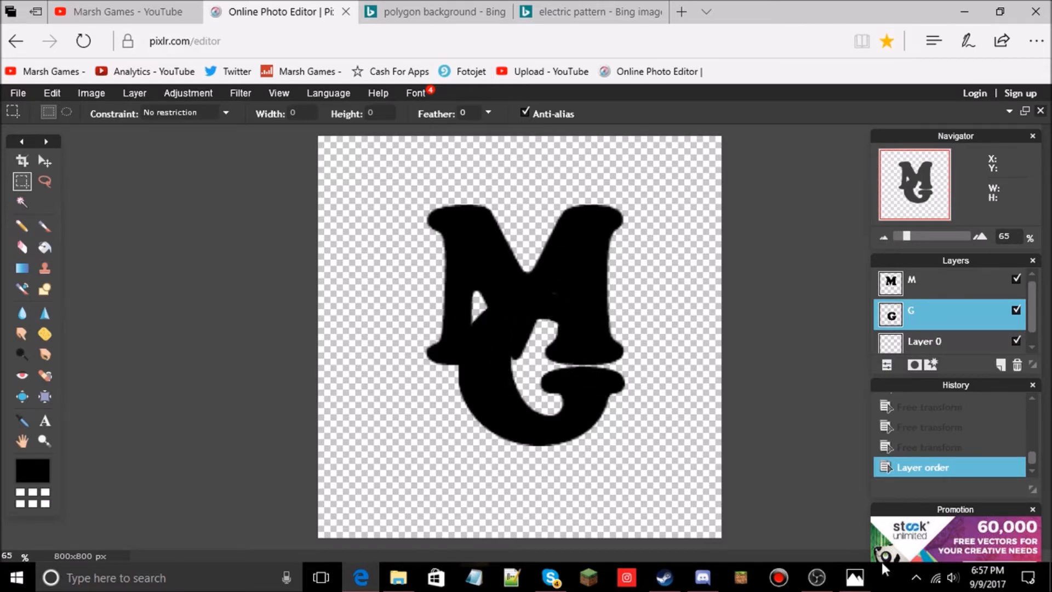
click(860, 574)
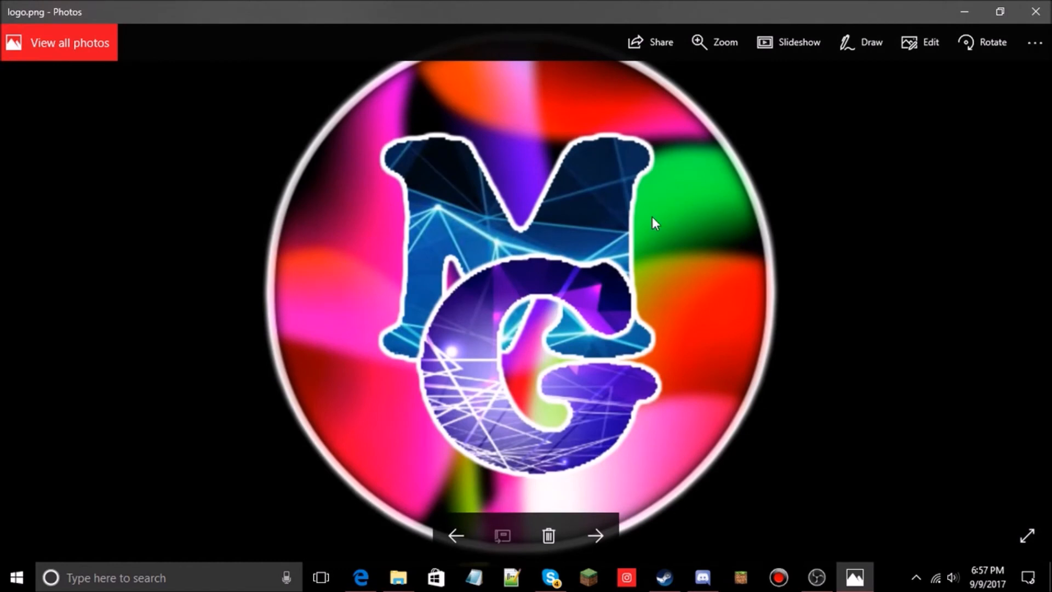
click(1047, 6)
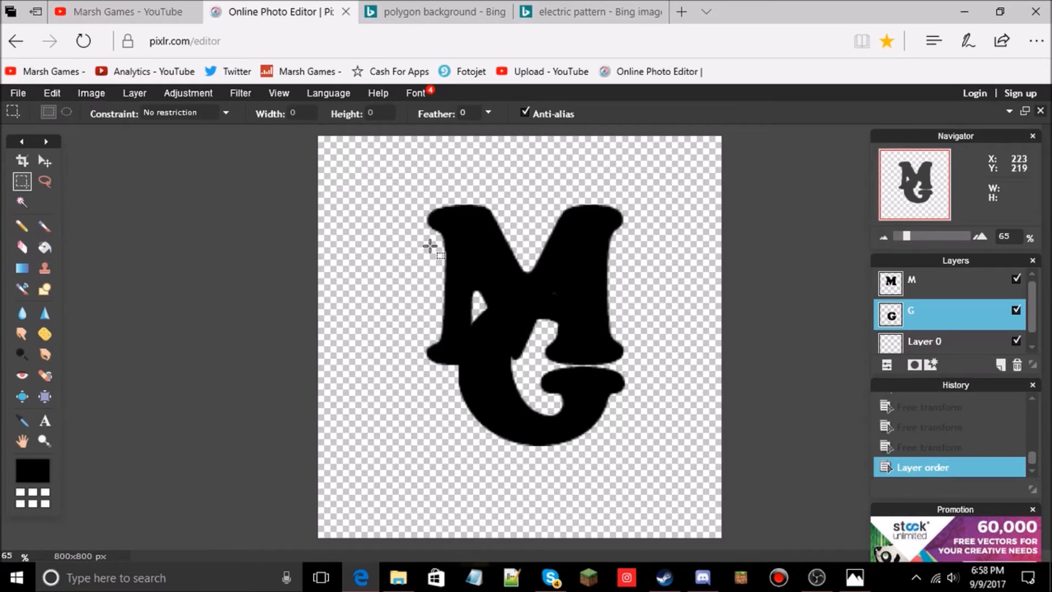
Open gy5ttqyui49d.jpg from the Video Output folder as a layer and place it above the M layer.
click(145, 91)
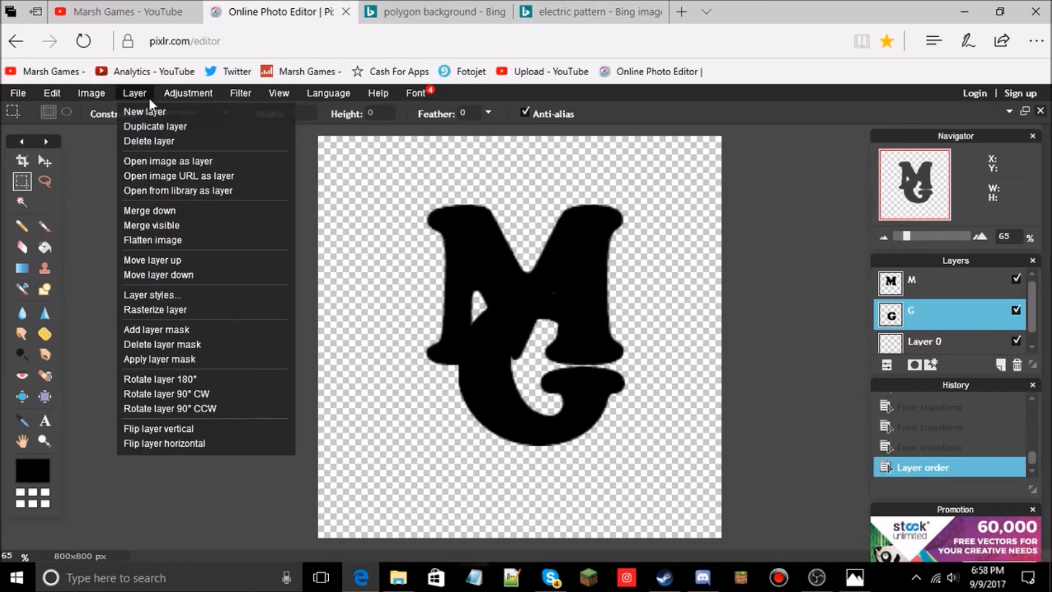
click(157, 162)
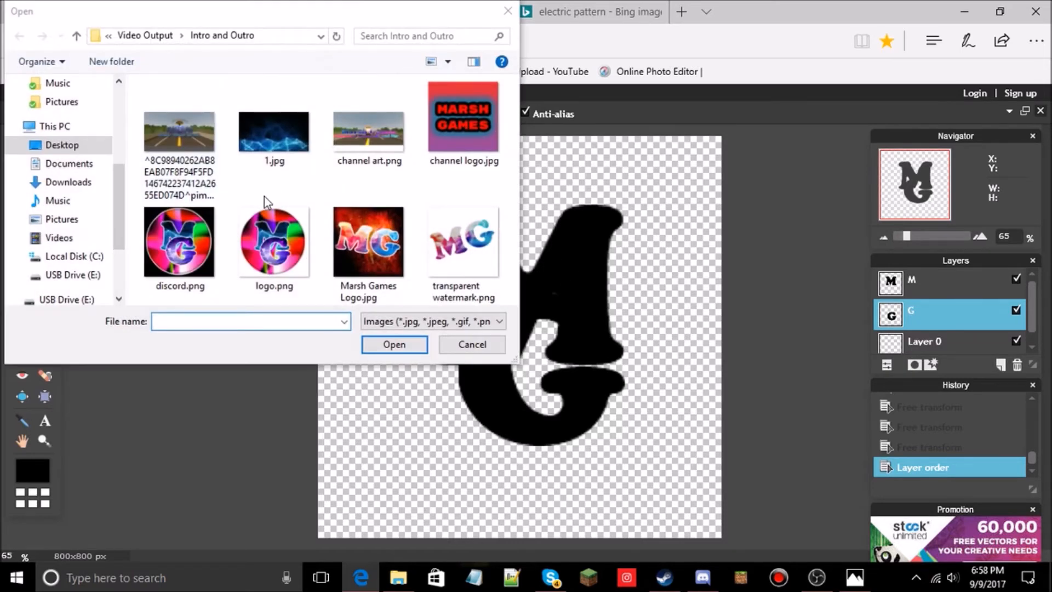
scroll(53, 131, up, 2)
click(53, 123)
scroll(238, 216, down, 5)
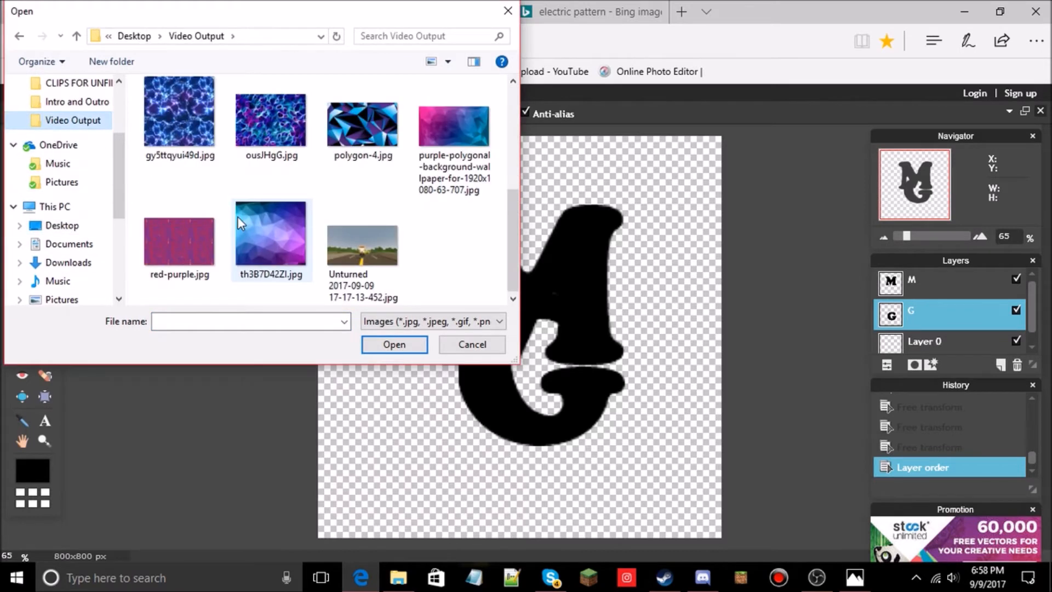
click(197, 125)
click(395, 344)
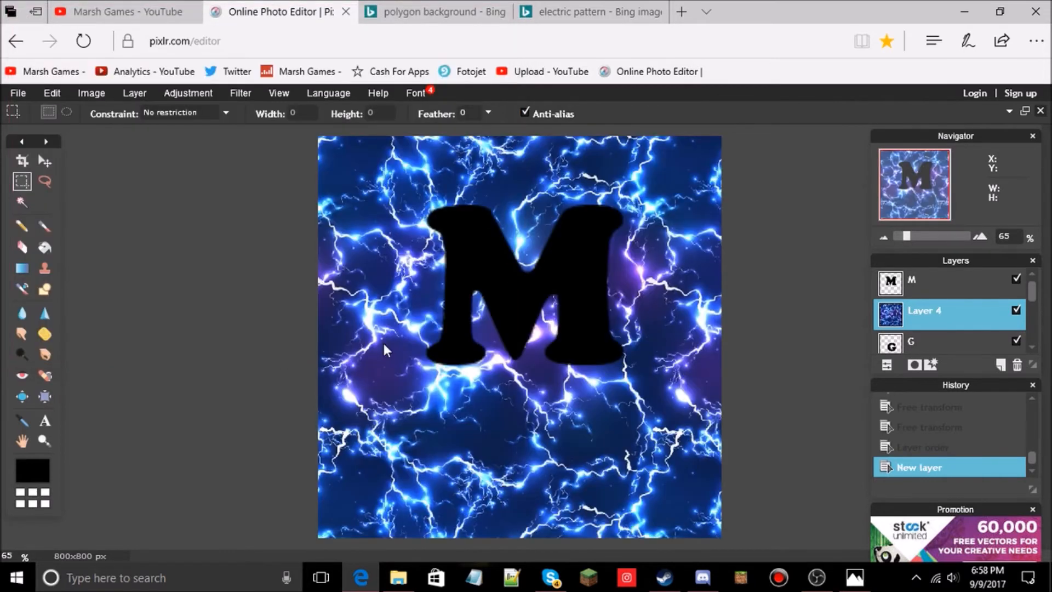
drag(930, 317, 912, 274)
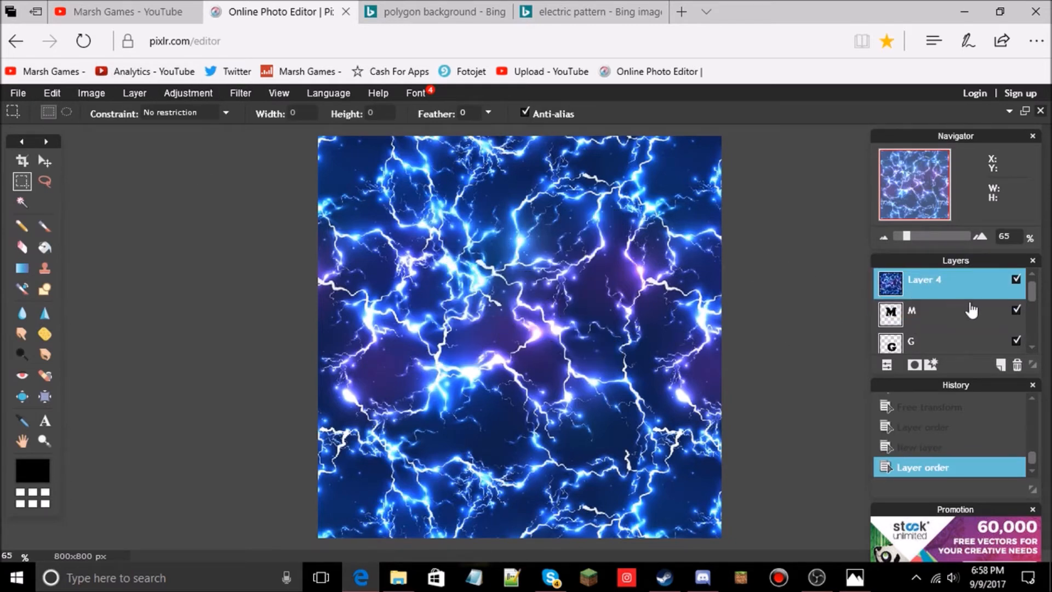
Select the M's shape on its layer with the Wand tool, invert the selection, and clear the lightning pattern outside the letter.
click(970, 308)
click(18, 204)
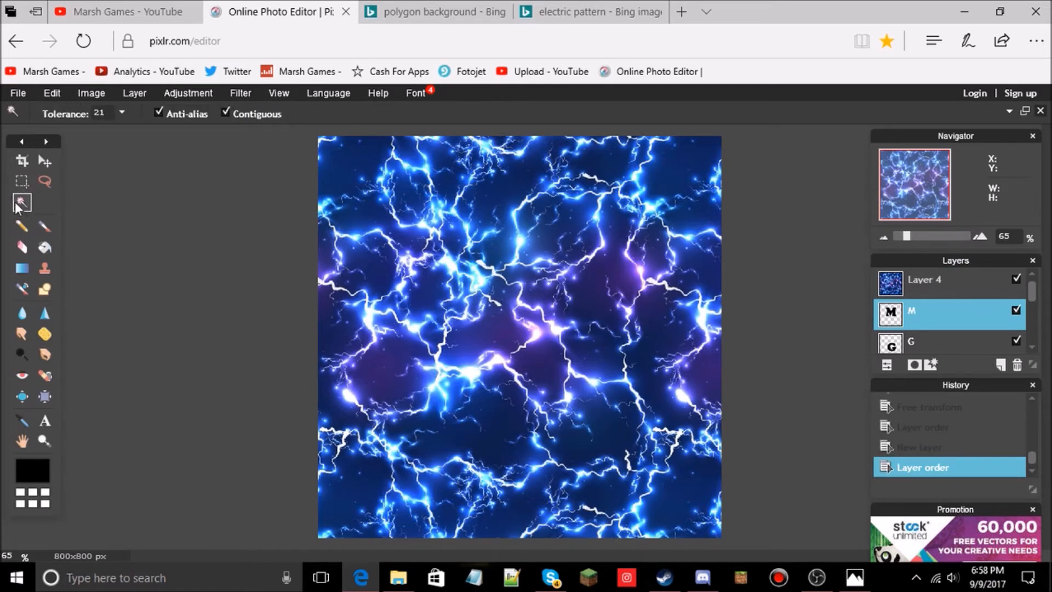
click(539, 329)
click(542, 288)
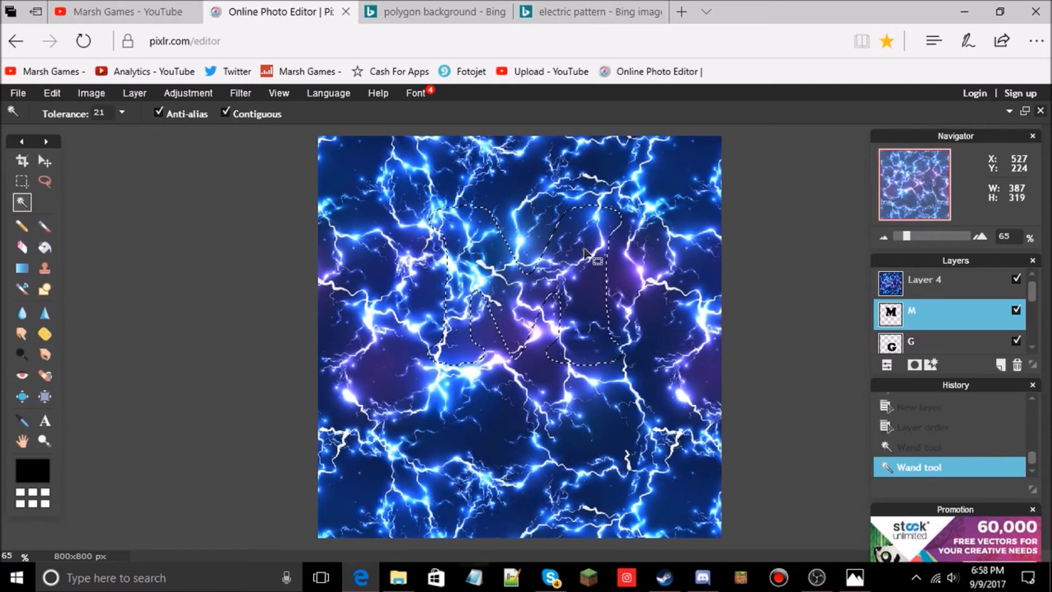
right_click(599, 272)
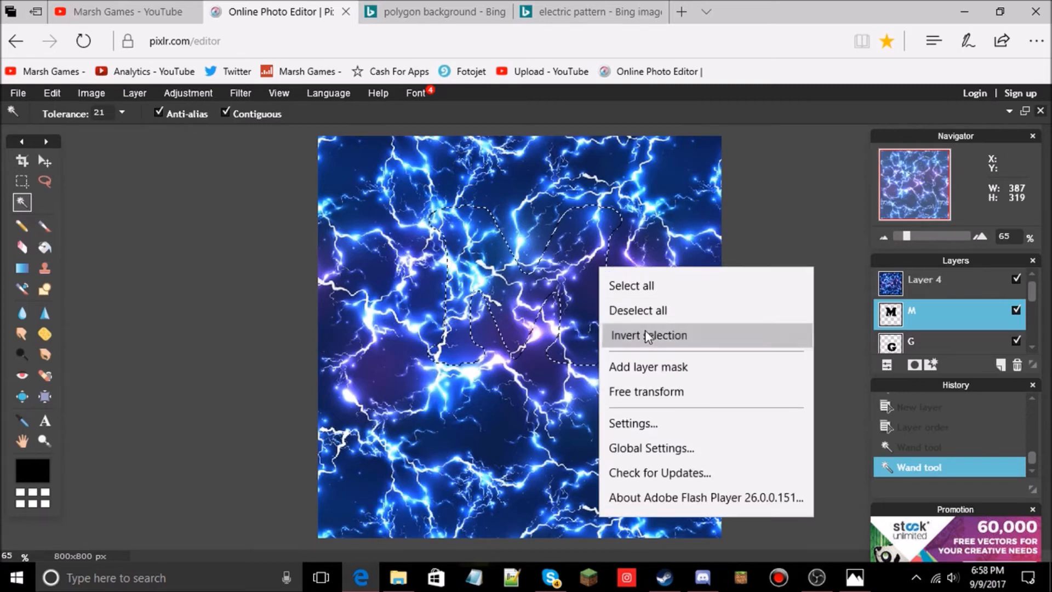
click(651, 335)
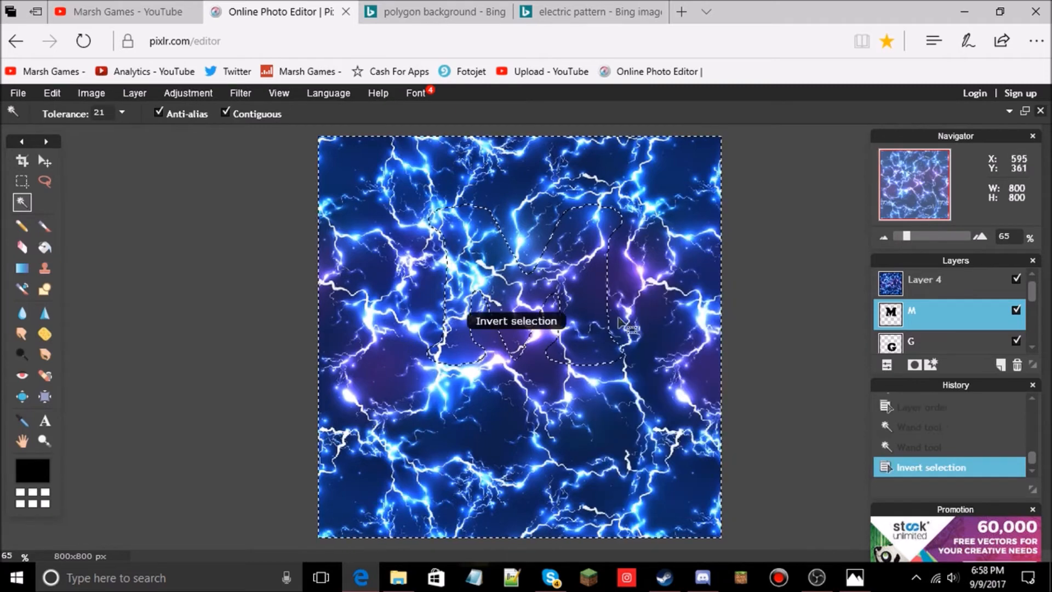
click(941, 282)
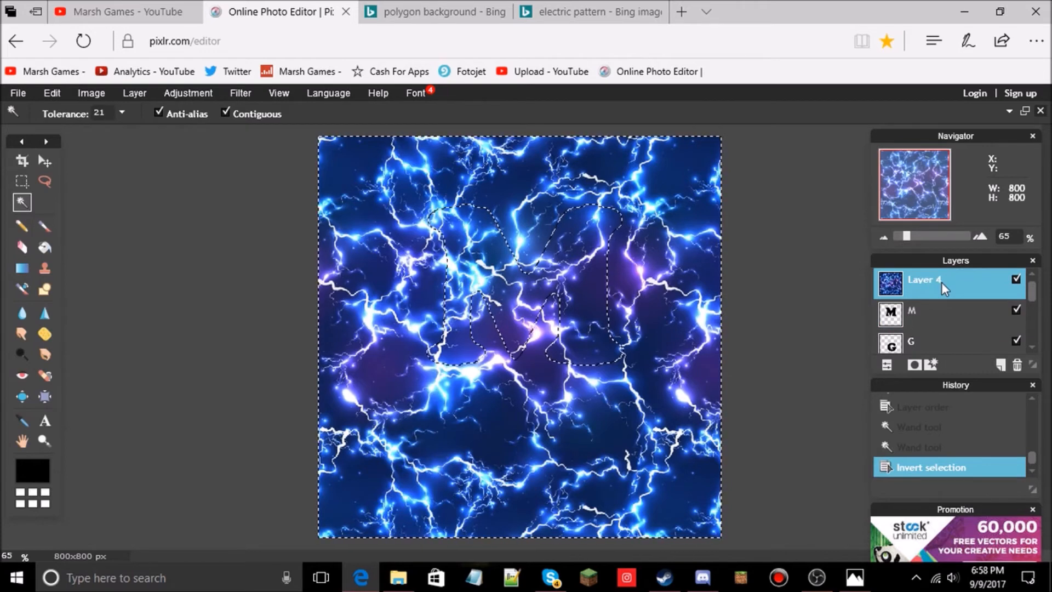
key(Delete)
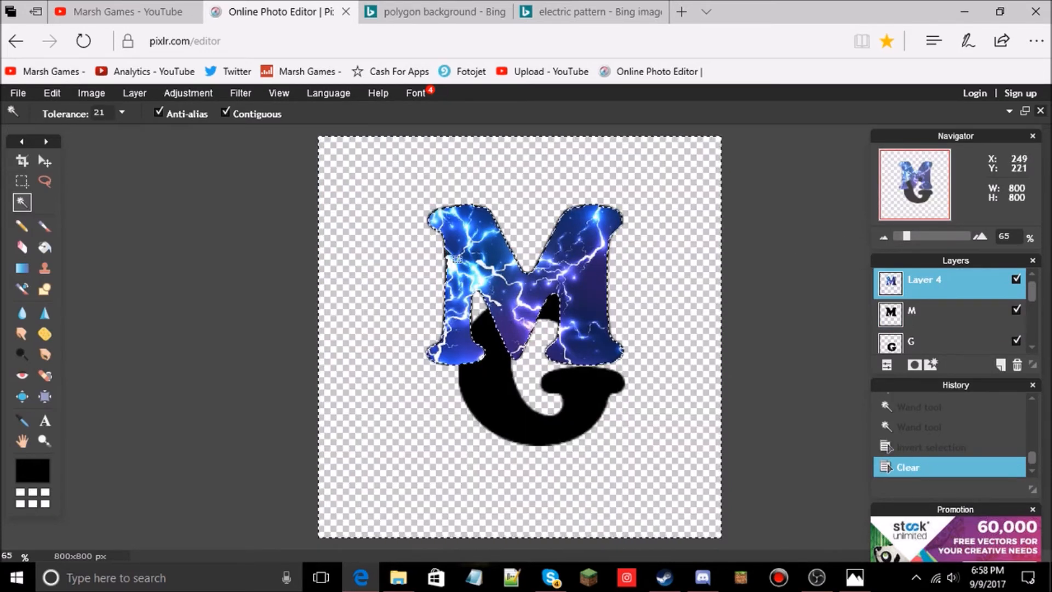
Glance at the electric pattern image page, return to the editor, and clear the inverted selection on the M layer.
click(579, 12)
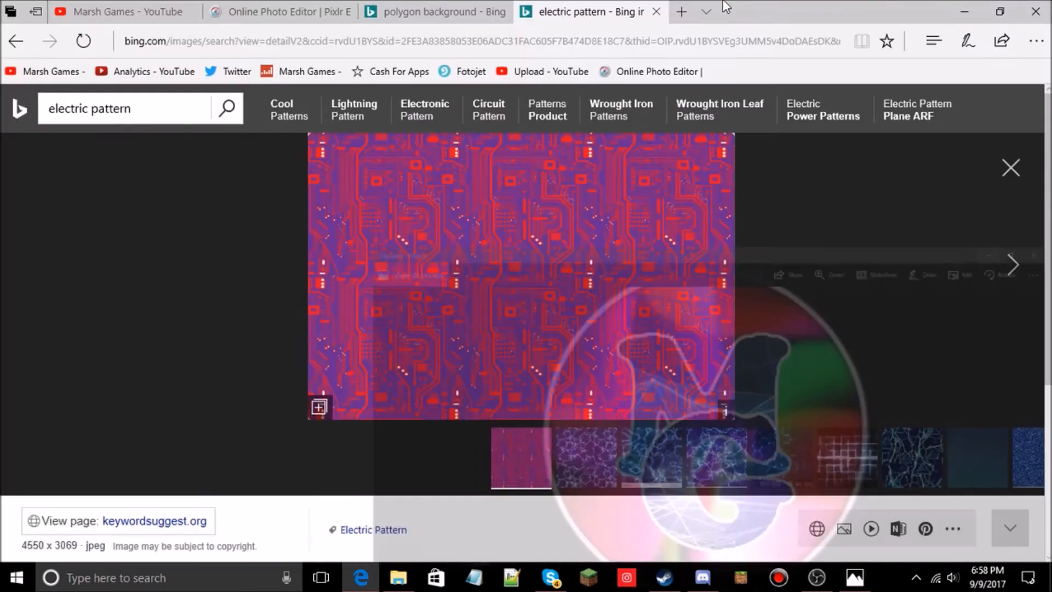
click(275, 7)
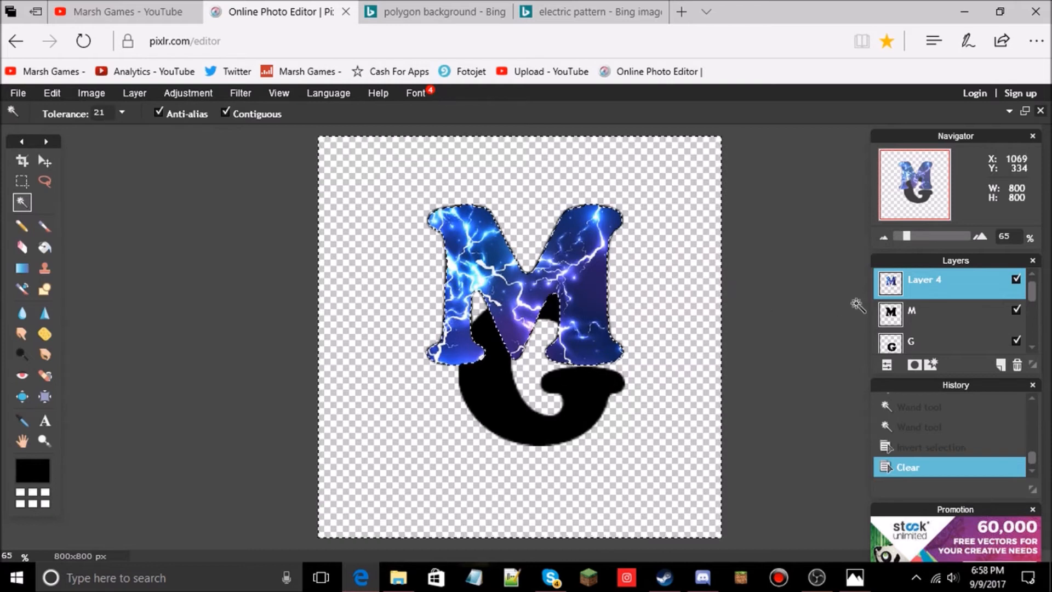
click(925, 307)
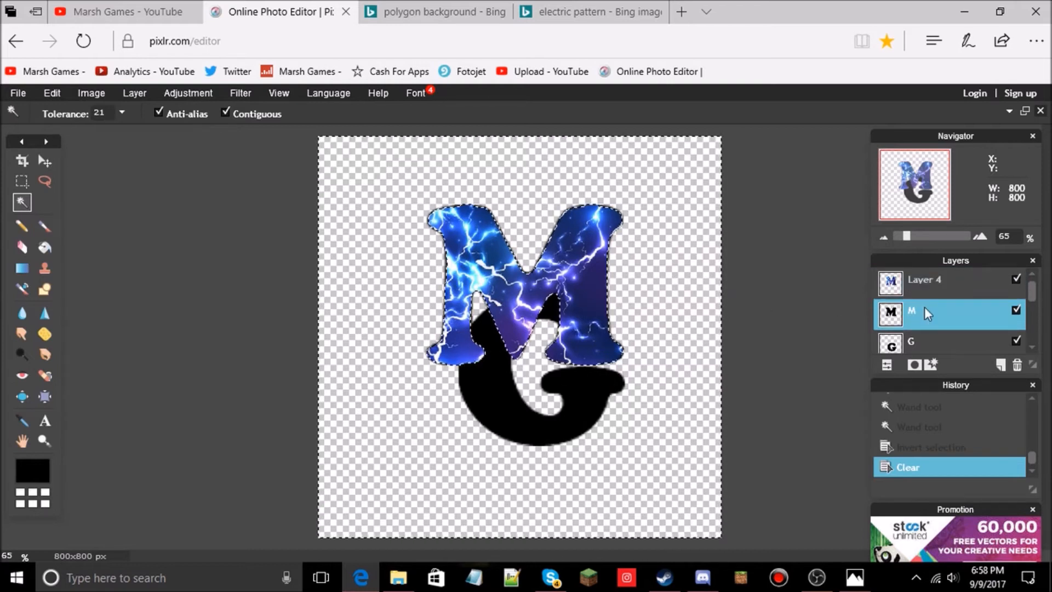
key(Delete)
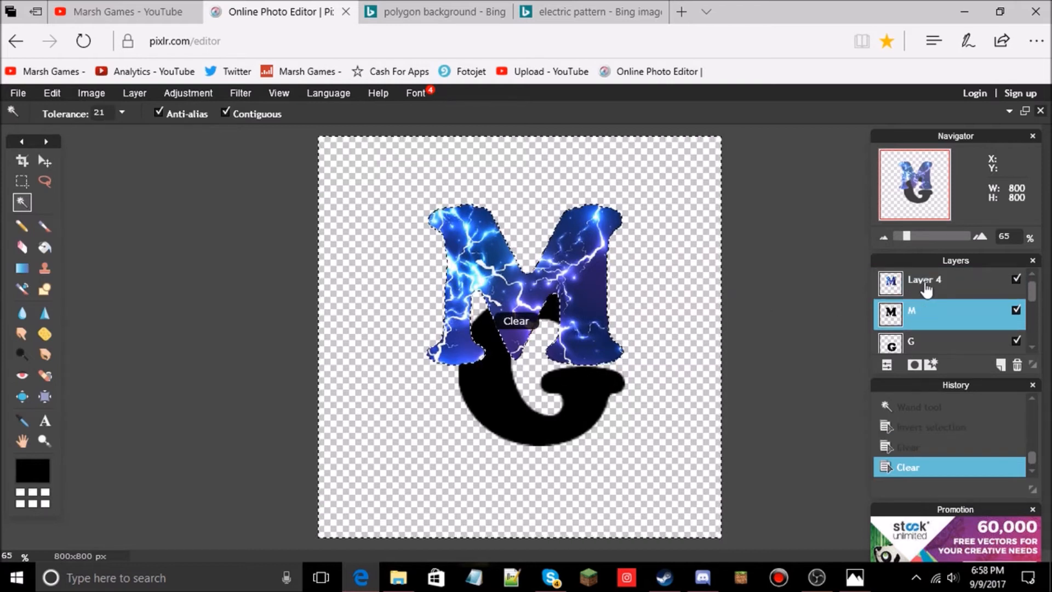
Delete the plain black M layer, move the lightning-filled M layer beneath the G layer, and clear the selection.
right_click(921, 314)
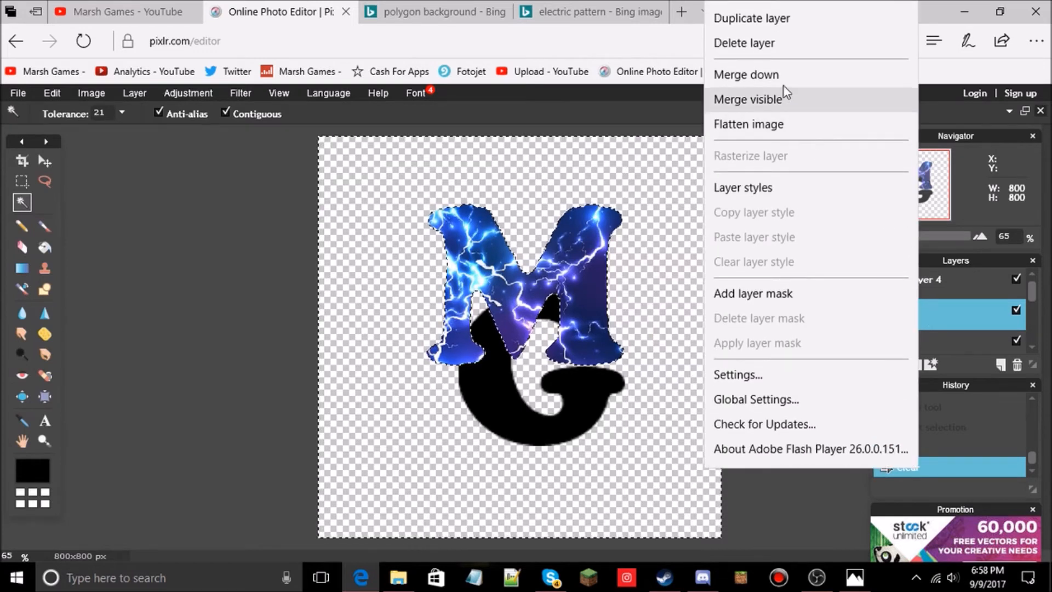
click(767, 57)
drag(916, 292, 924, 328)
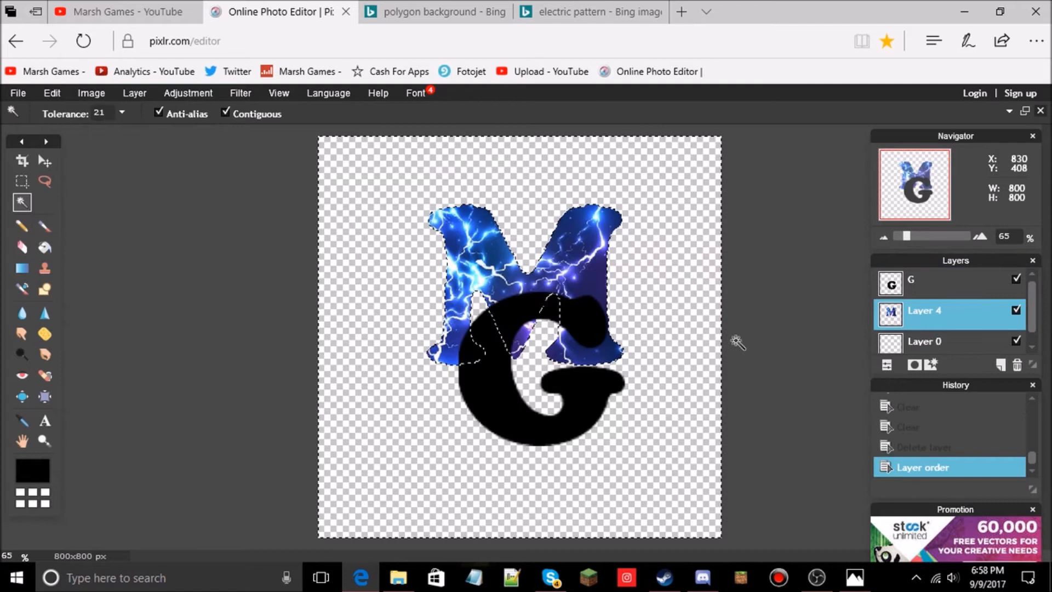
click(792, 349)
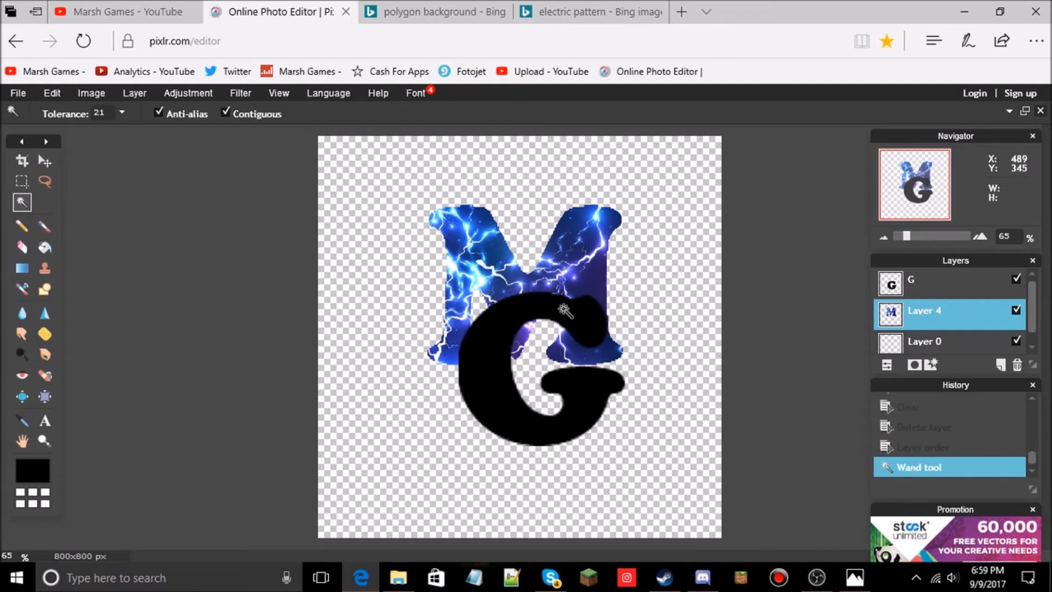
Open red-purple.jpg from the Video Output folder as a layer directly above the G layer.
click(918, 286)
click(135, 93)
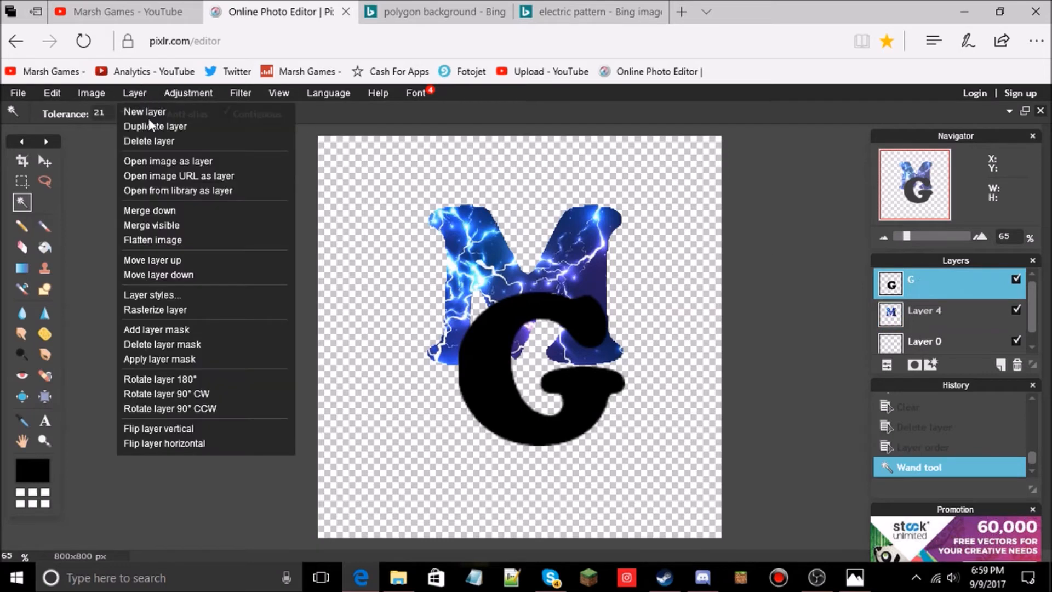
click(149, 159)
scroll(270, 218, down, 5)
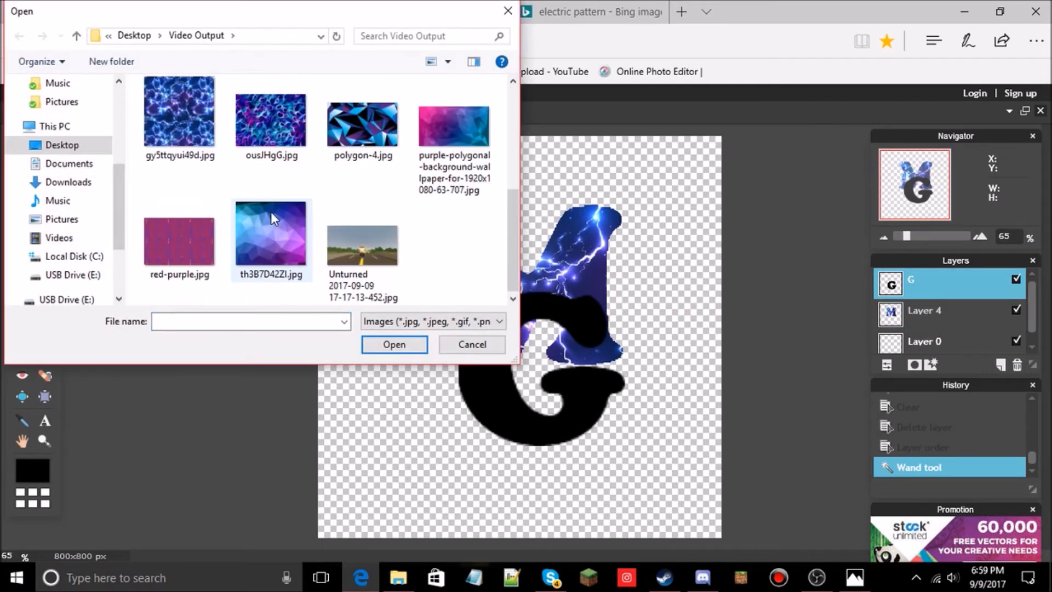
click(171, 241)
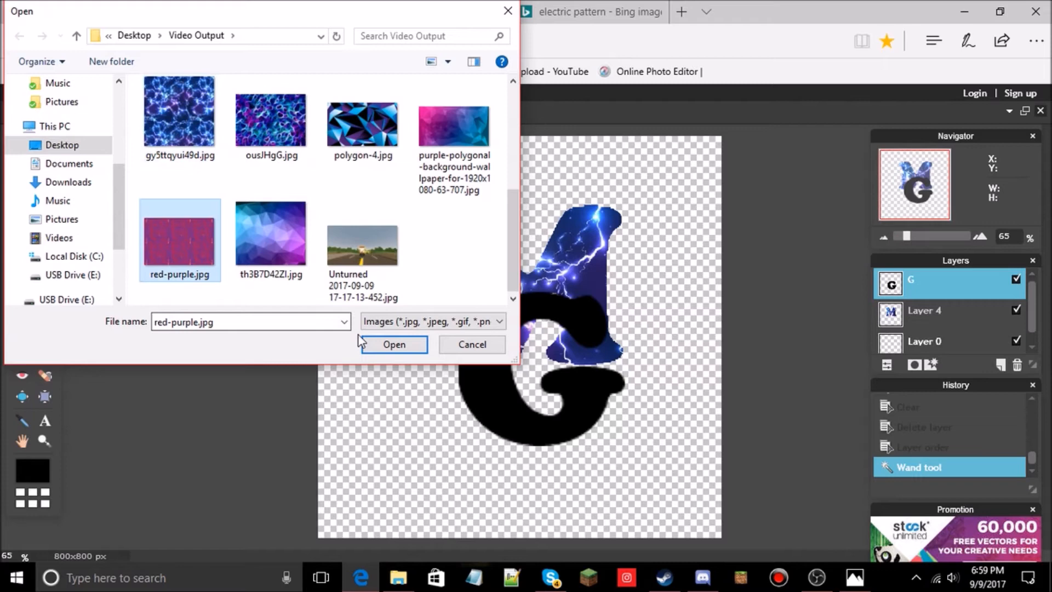
click(373, 338)
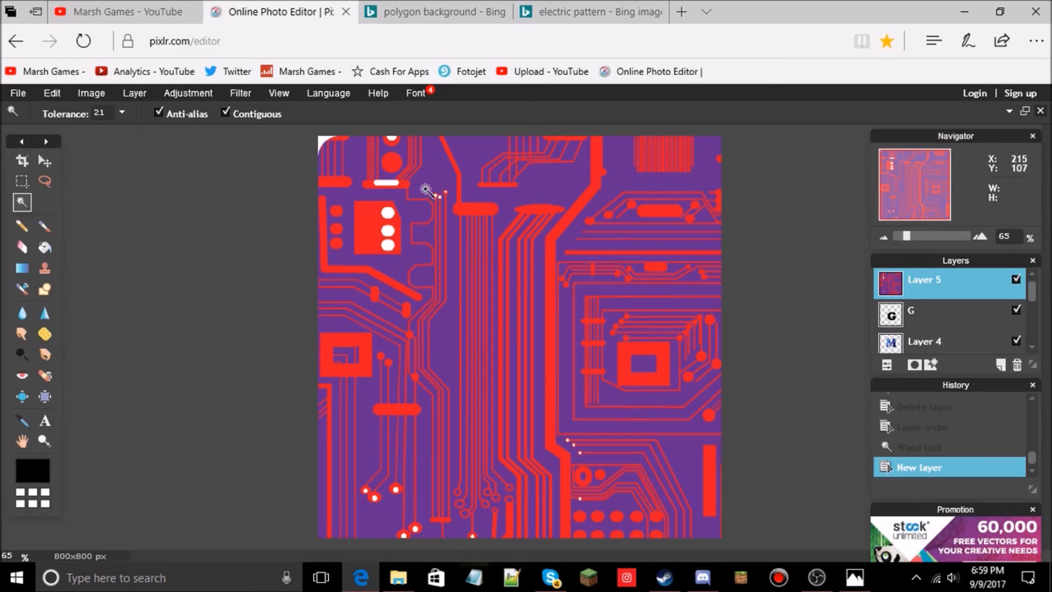
Free transform the red-purple circuit pattern, shrinking it and placing it so it covers the whole G, and apply the changes.
click(50, 92)
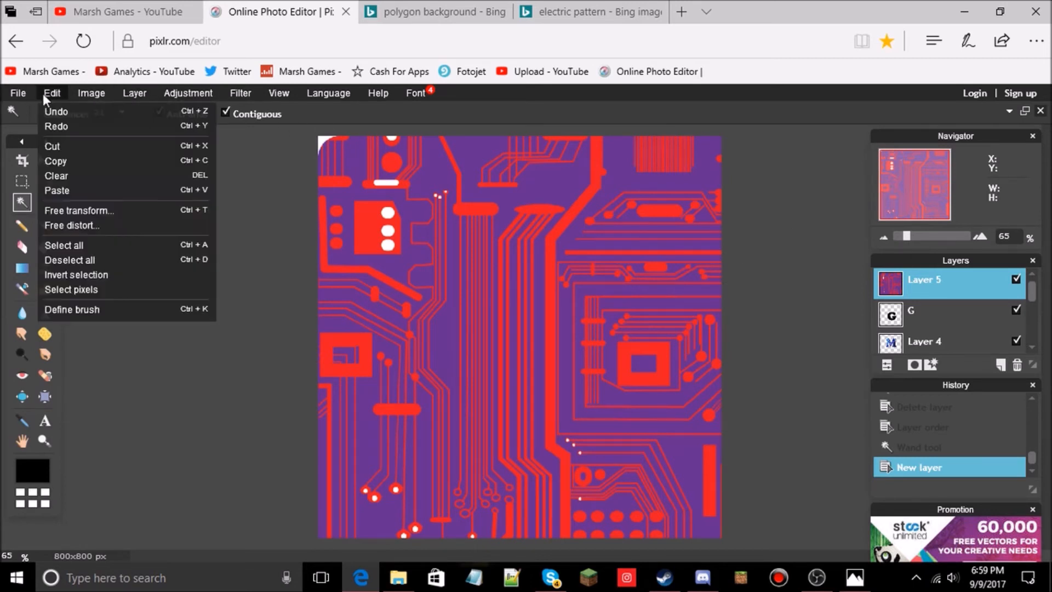
click(74, 206)
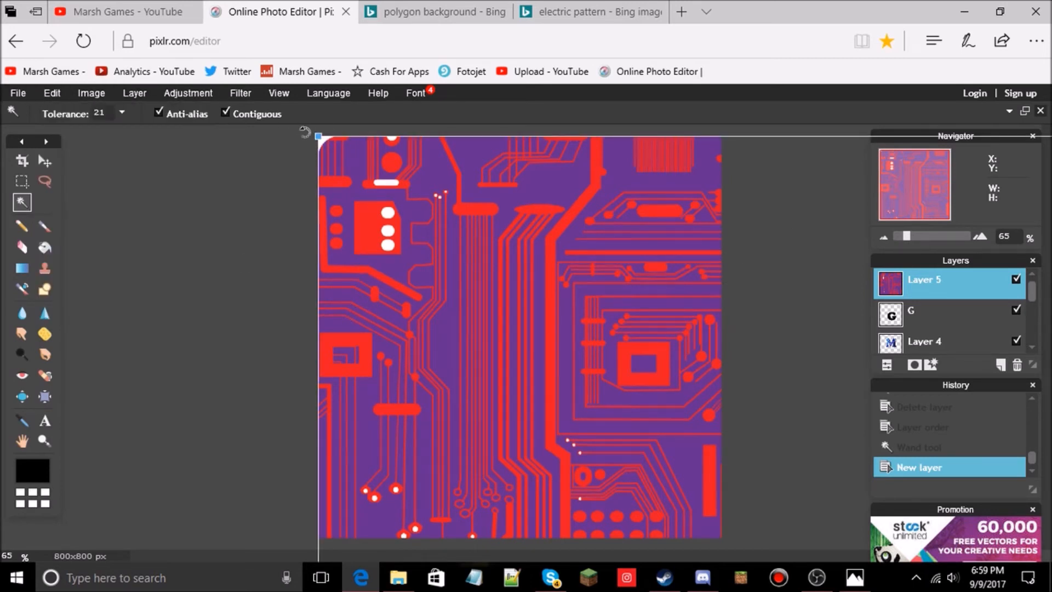
drag(315, 133, 505, 310)
drag(592, 364, 433, 320)
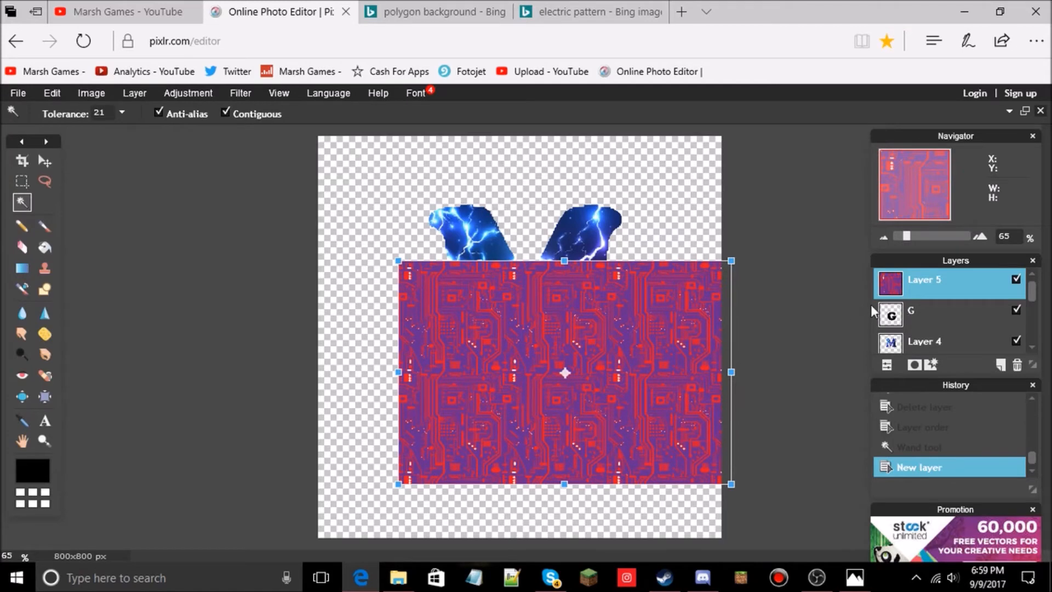
click(922, 309)
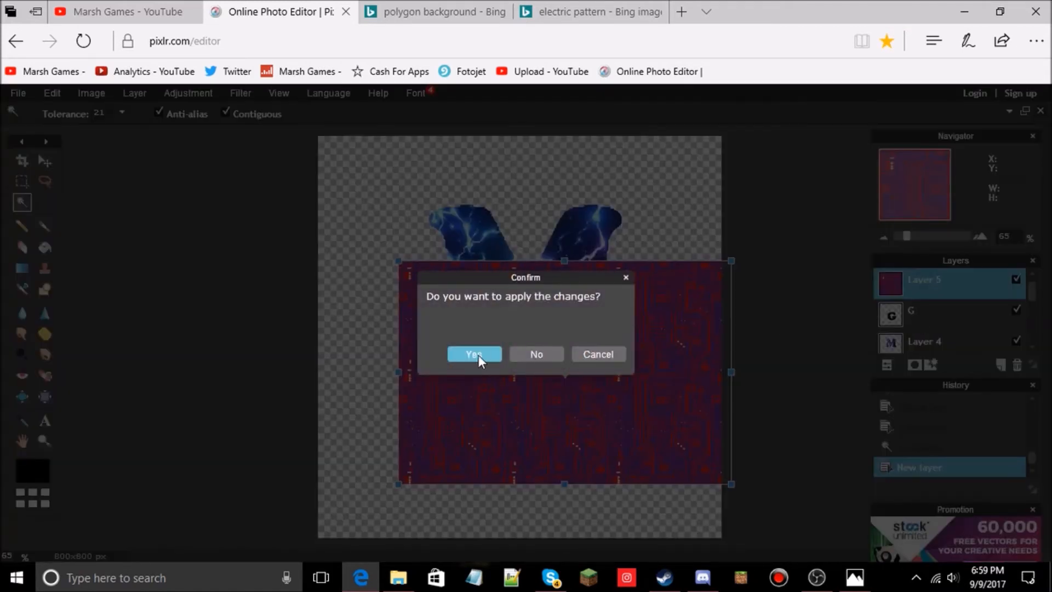
click(475, 354)
Select the G's shape on its layer with the Wand tool, invert the selection, and clear the circuit pattern outside the letter.
click(926, 321)
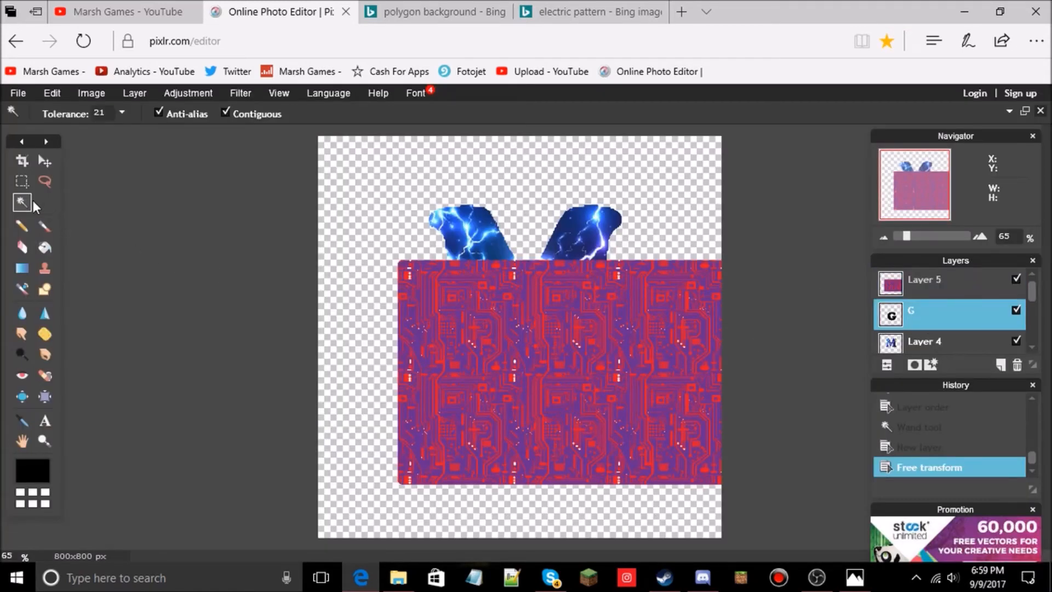
click(468, 396)
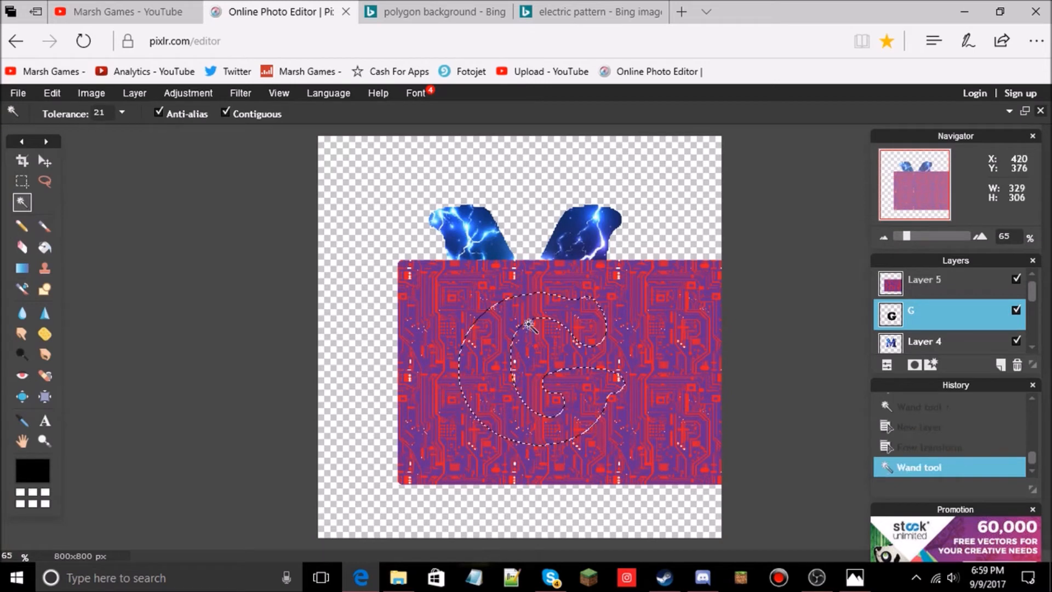
right_click(496, 346)
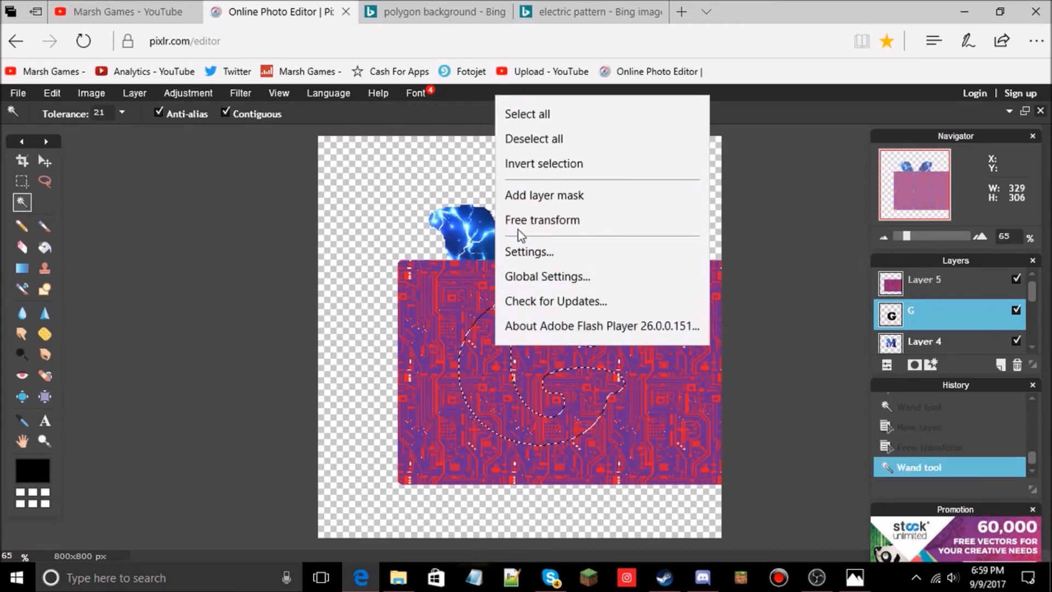
click(532, 172)
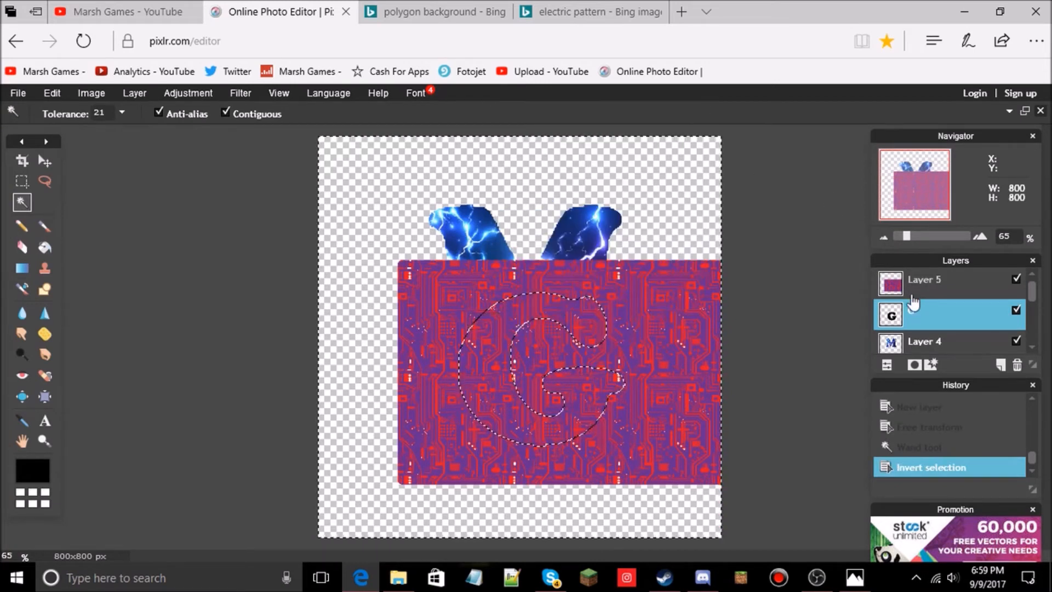
click(916, 279)
key(Delete)
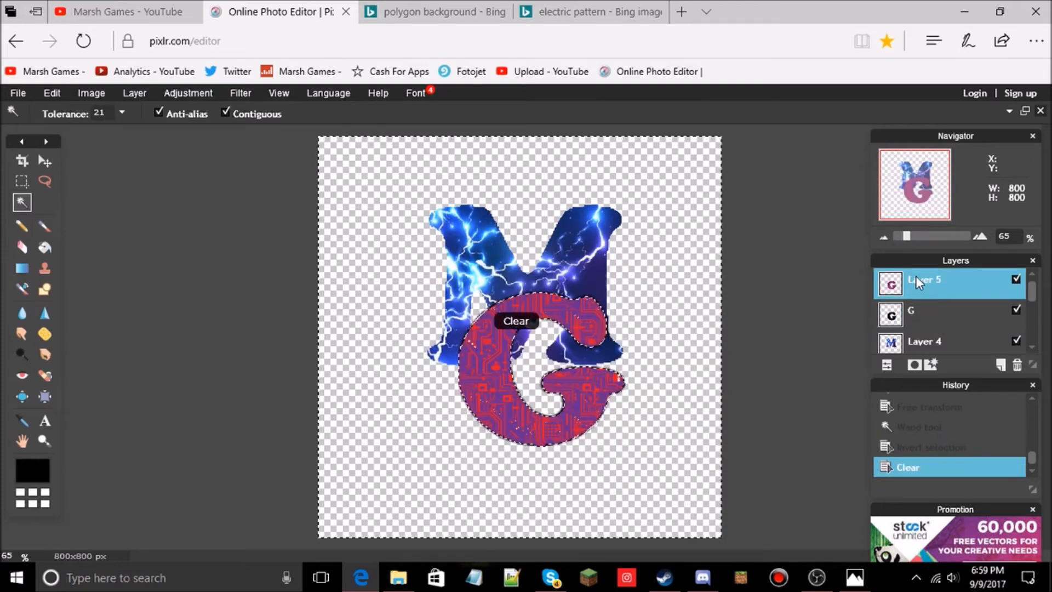
Delete the plain black G layer and clear the selection.
click(916, 311)
right_click(916, 311)
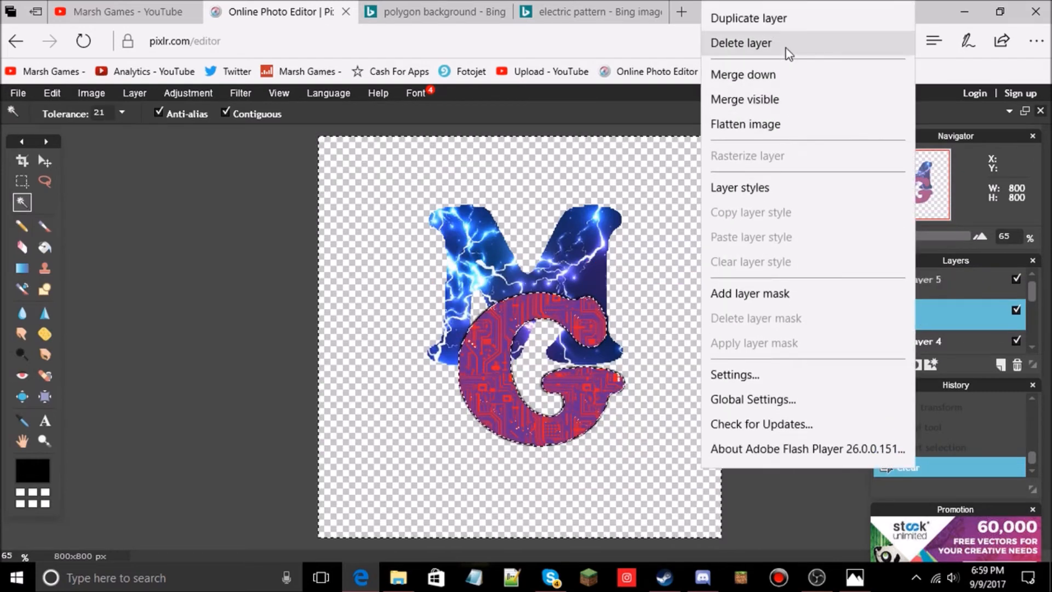
click(755, 43)
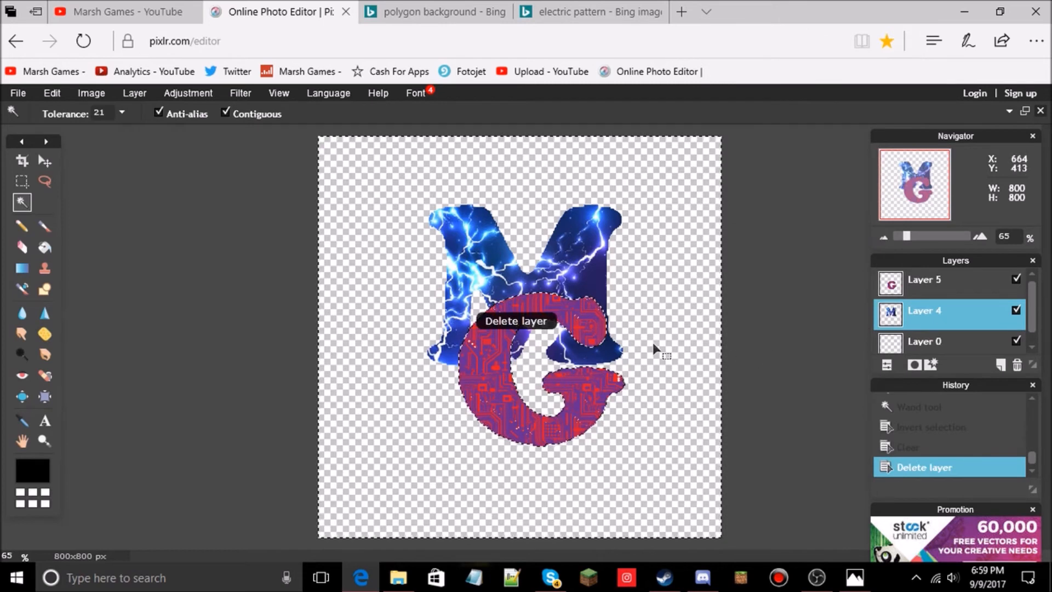
click(801, 344)
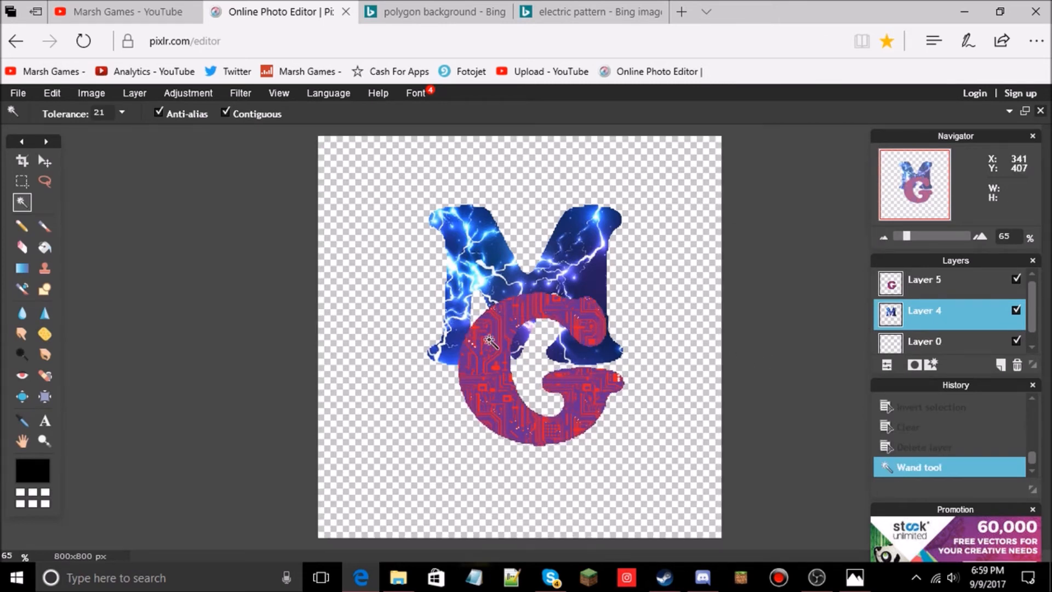
Browse the electric pattern image results for another pattern, previewing the bright blue one and returning to the results.
click(579, 12)
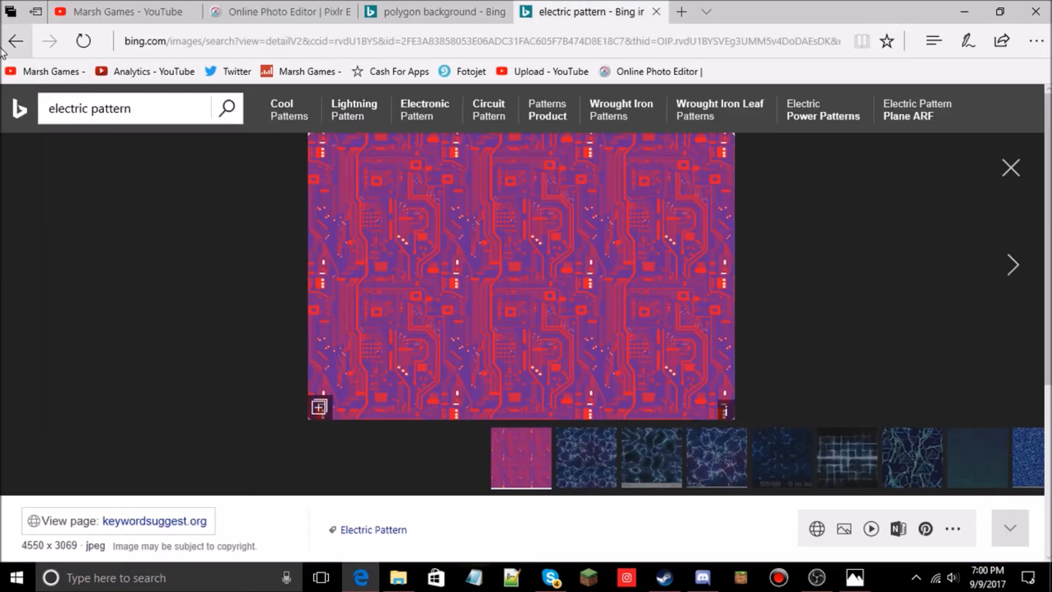
key(Escape)
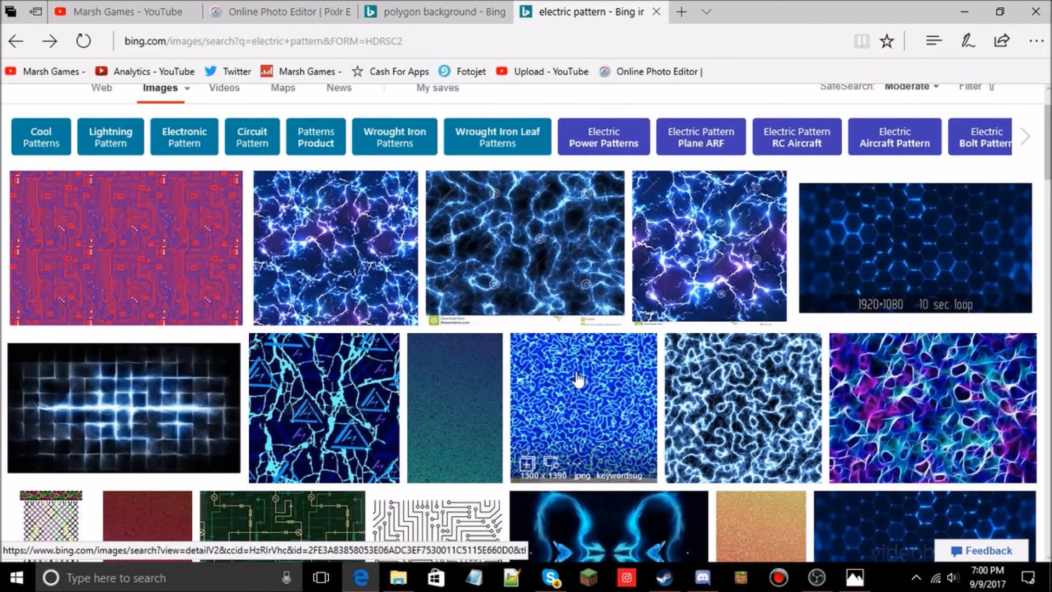
click(433, 12)
click(283, 12)
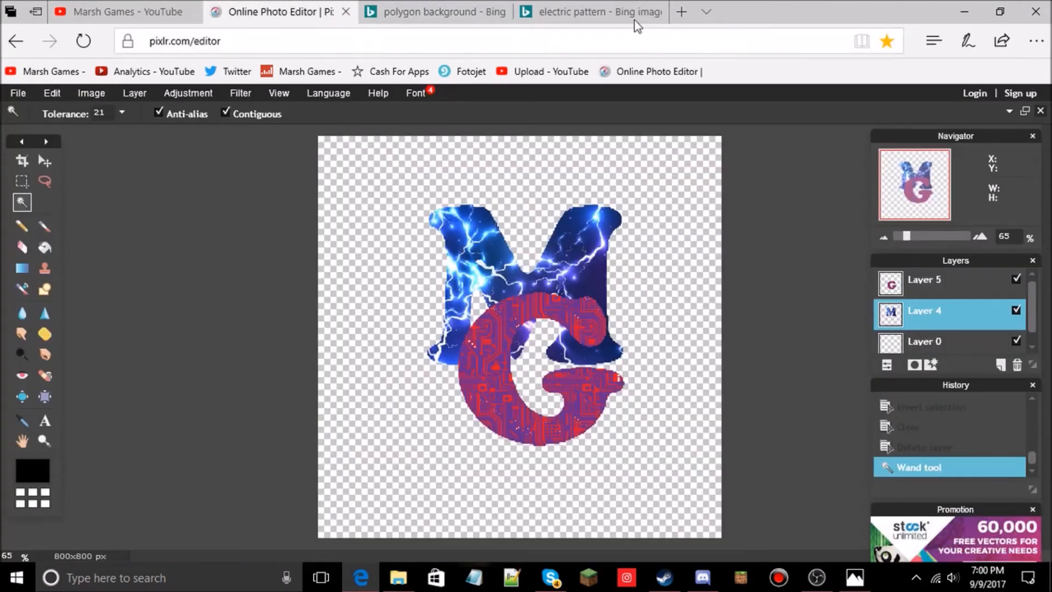
click(592, 12)
click(597, 385)
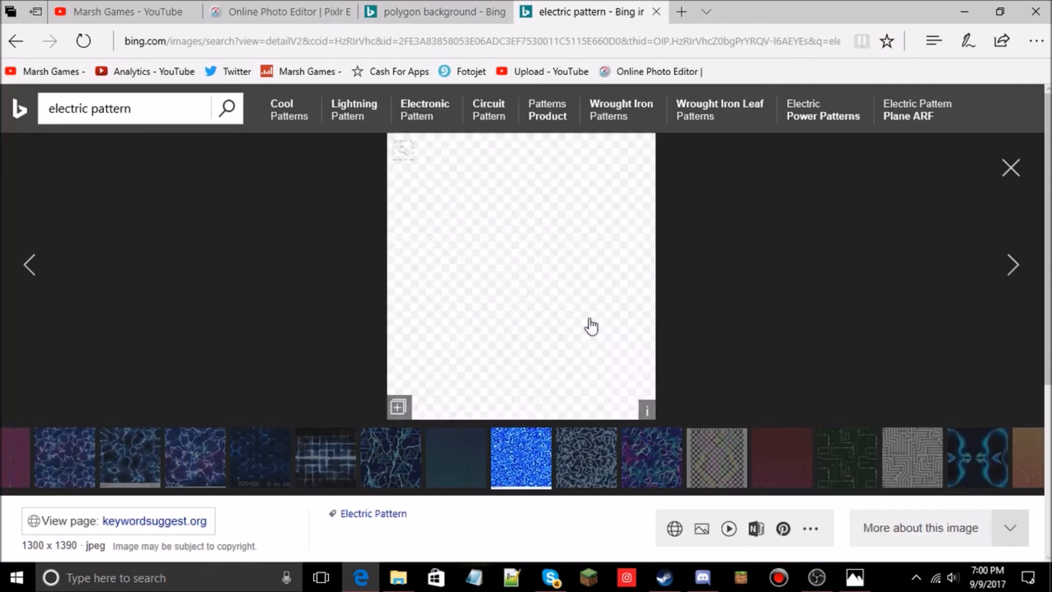
click(15, 41)
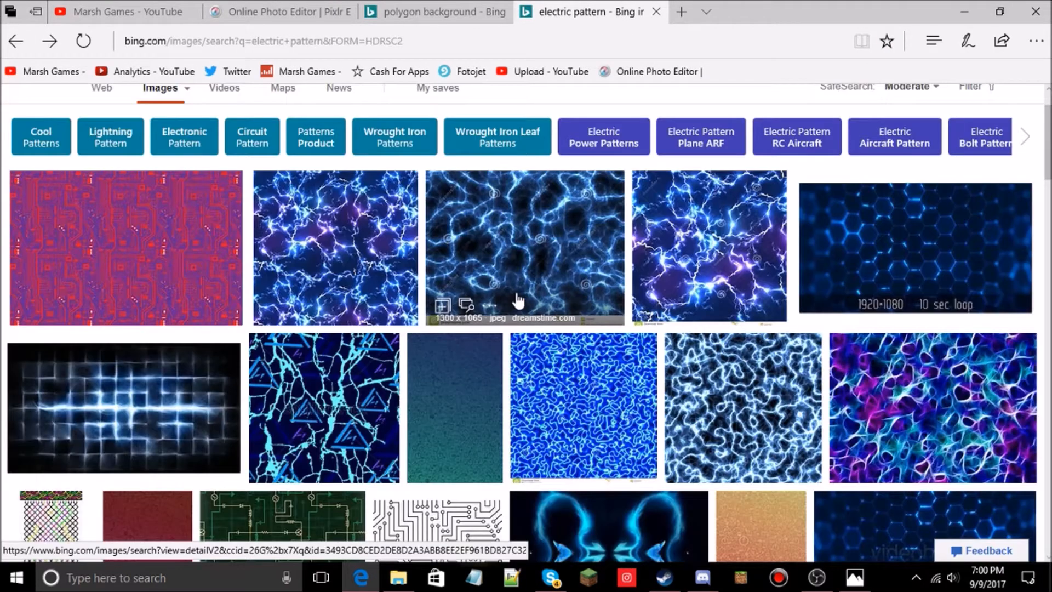
Open the purple electricity background from the electric pattern results and save the picture with the downloaded patterns.
scroll(517, 300, down, 2)
click(518, 301)
right_click(391, 241)
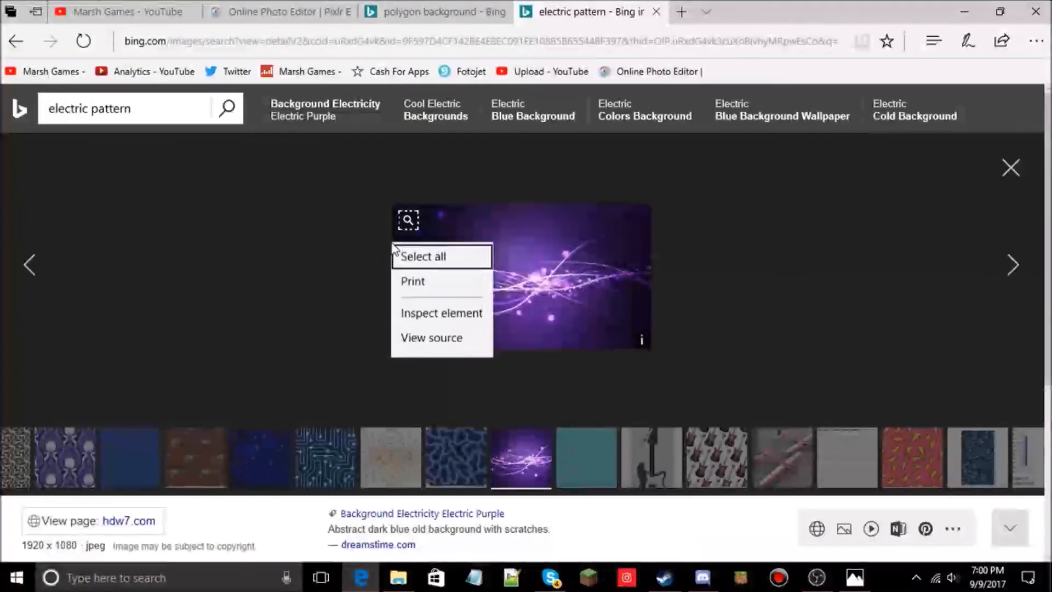
click(514, 256)
right_click(544, 277)
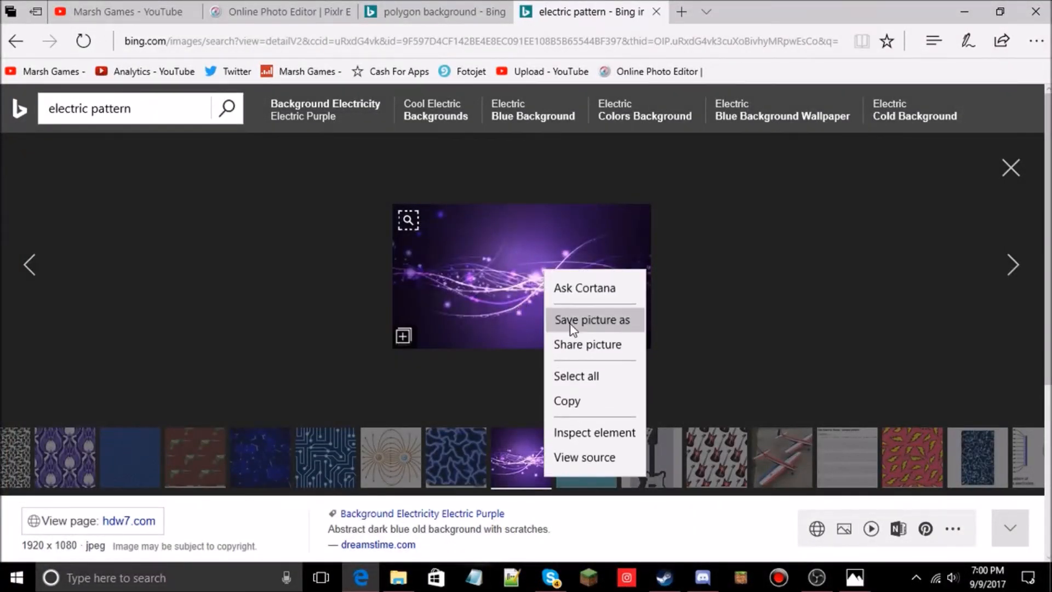
click(547, 326)
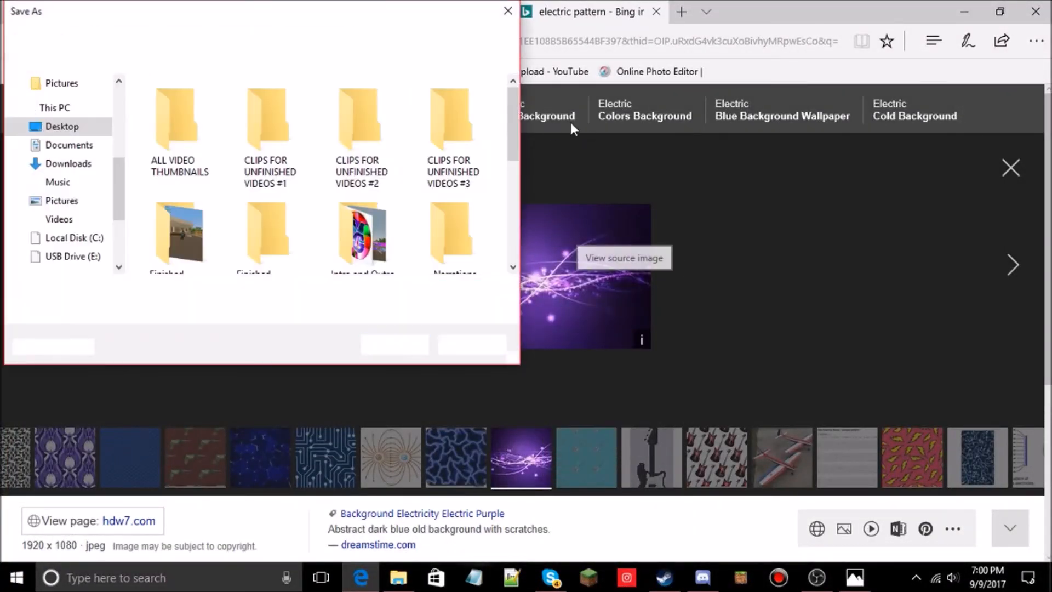
click(395, 343)
Return to the photo editor and open th65E9UU8L.jpg from the Video Output folder as a layer above the lightning M.
click(404, 11)
key(ctrl+shift+Tab)
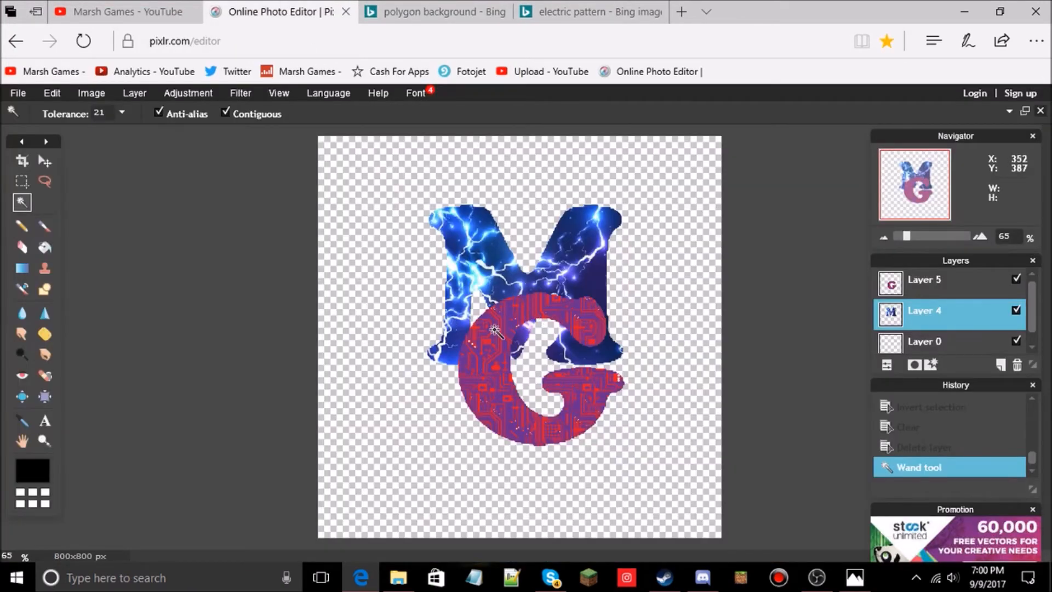
click(121, 94)
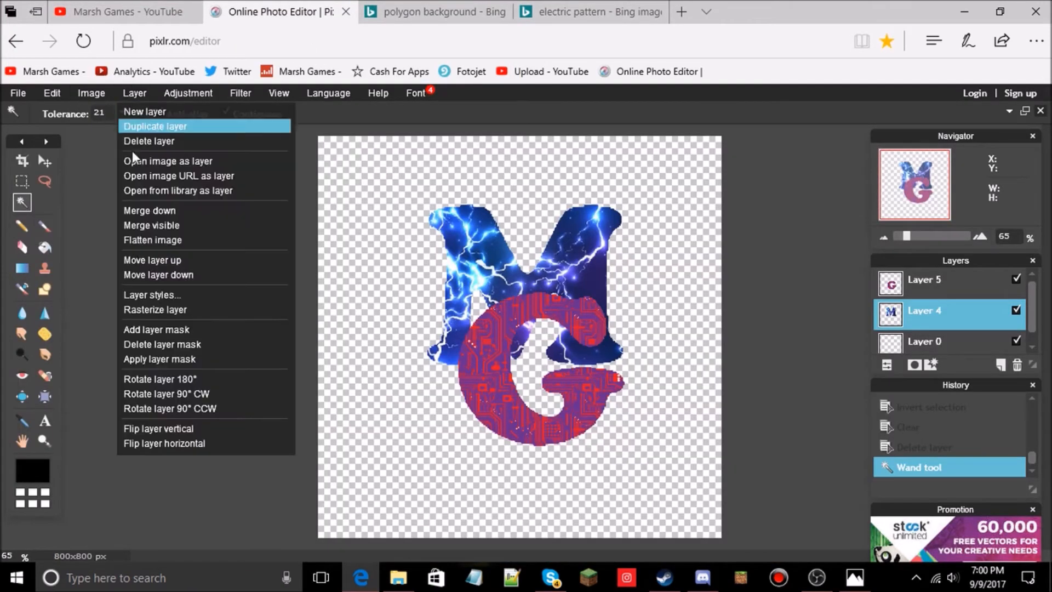
click(143, 160)
scroll(229, 224, down, 5)
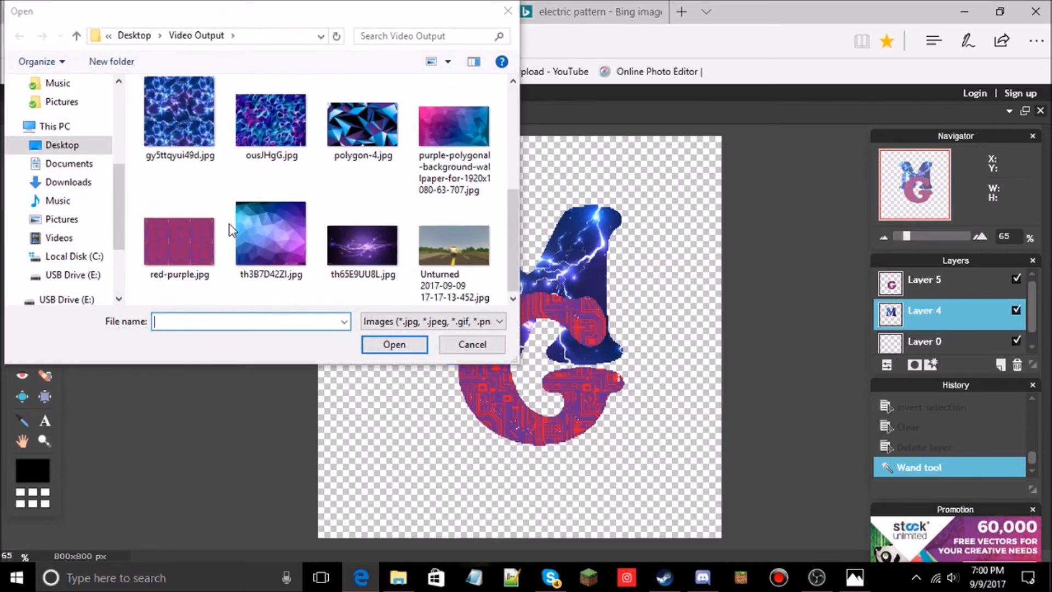
click(353, 242)
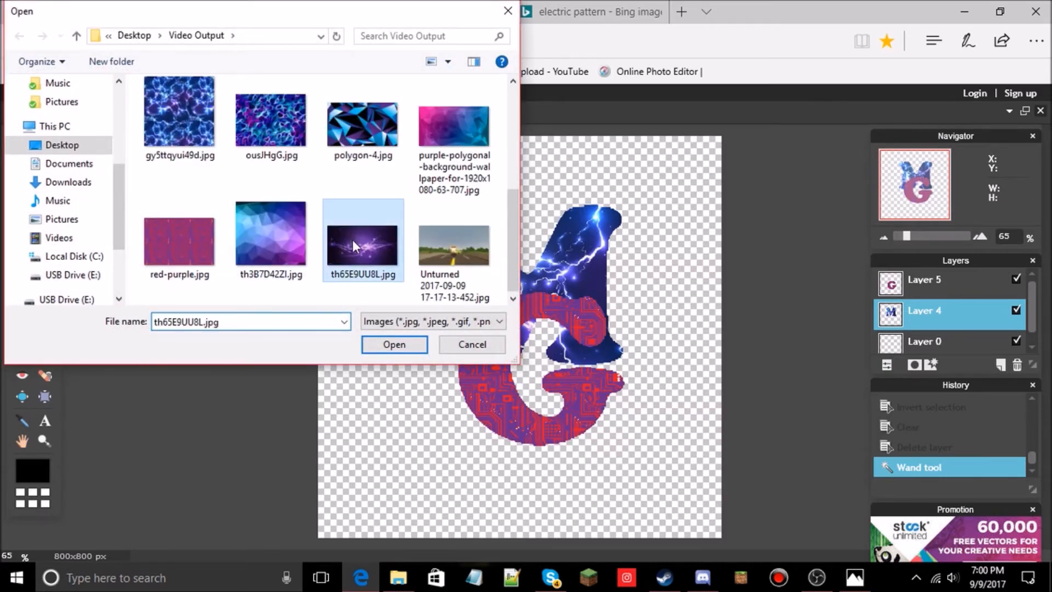
click(394, 345)
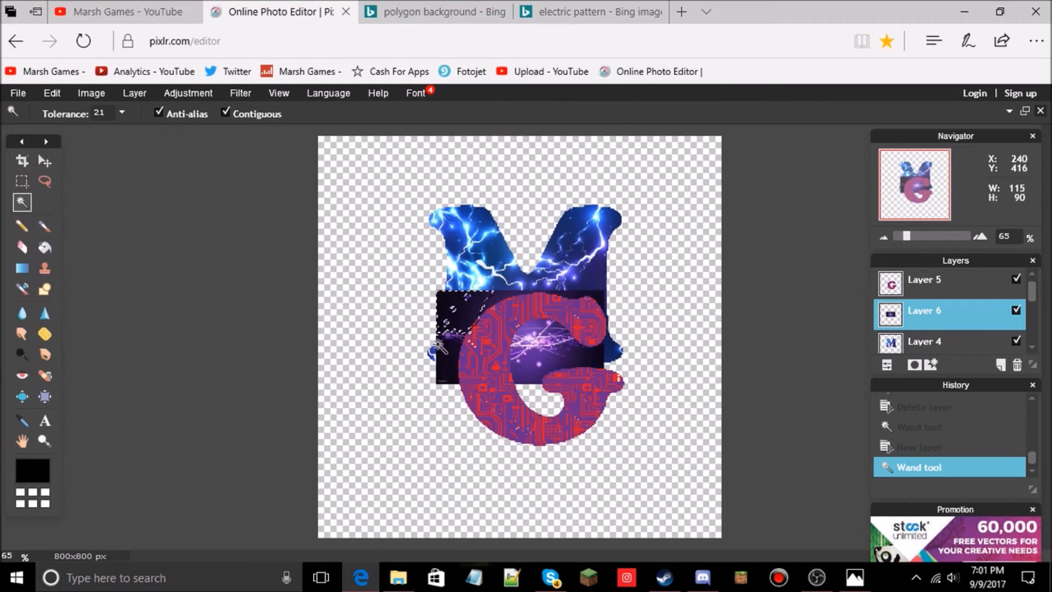
Deselect the stray Wand selection on the purple pattern layer and activate the Hand tool.
click(22, 442)
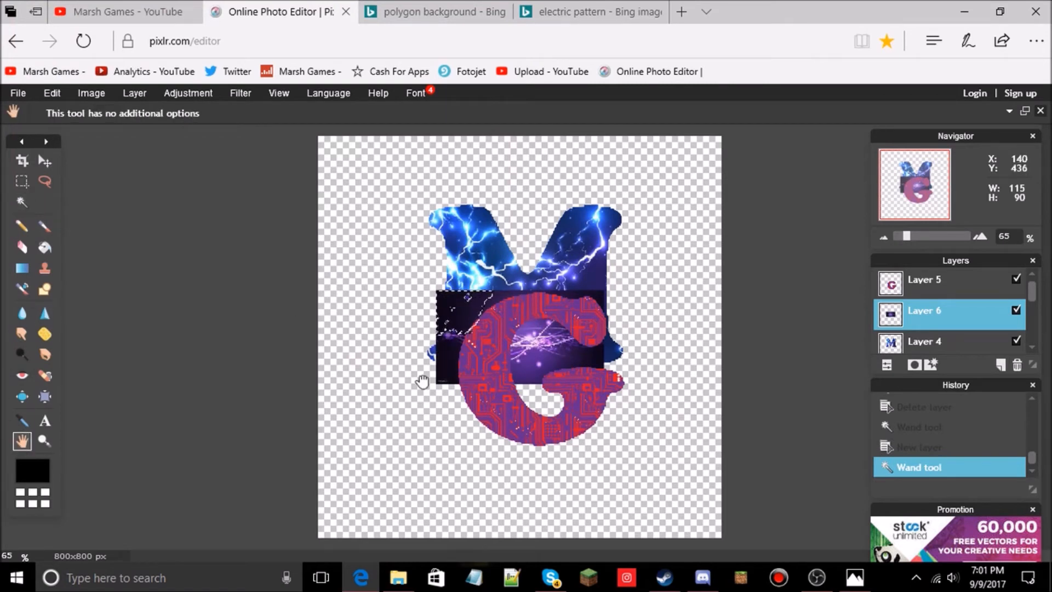
click(46, 182)
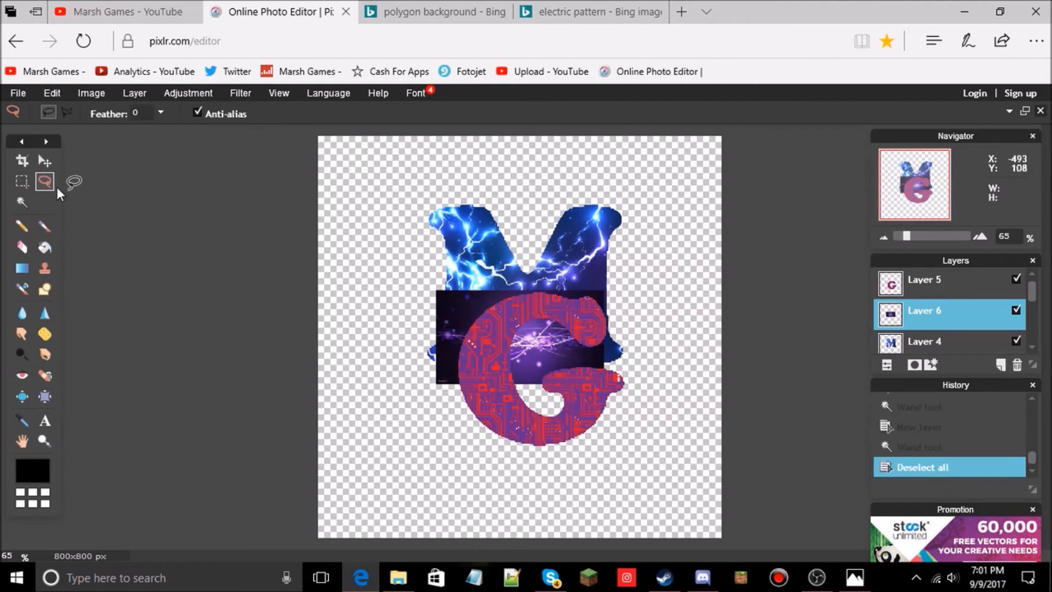
click(24, 440)
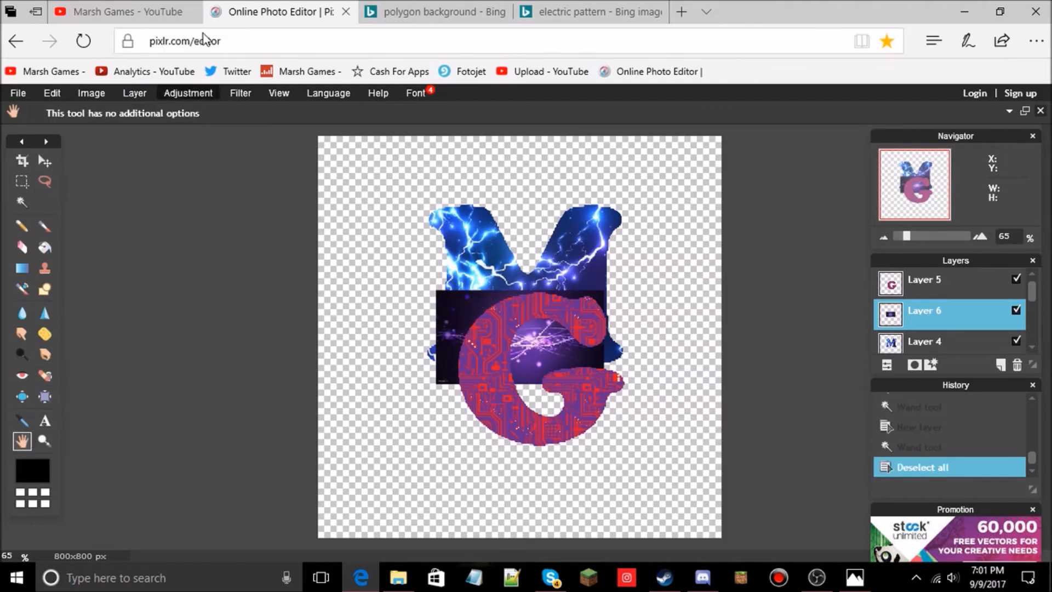
Enlarge the purple pattern layer with Free transform until it covers the whole G, positioning it behind the letter.
click(134, 94)
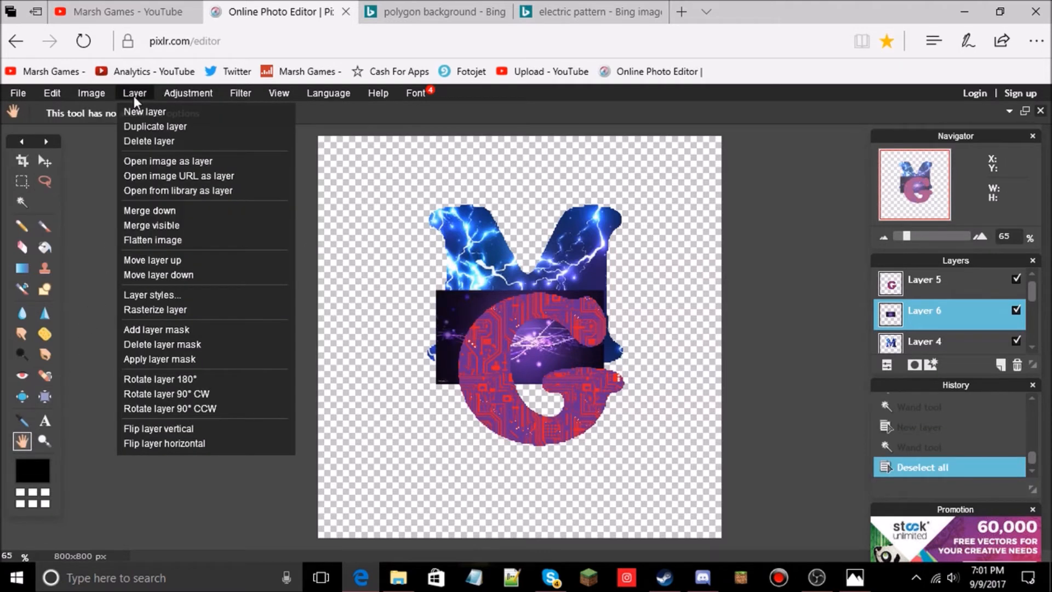
mouse_move(54, 94)
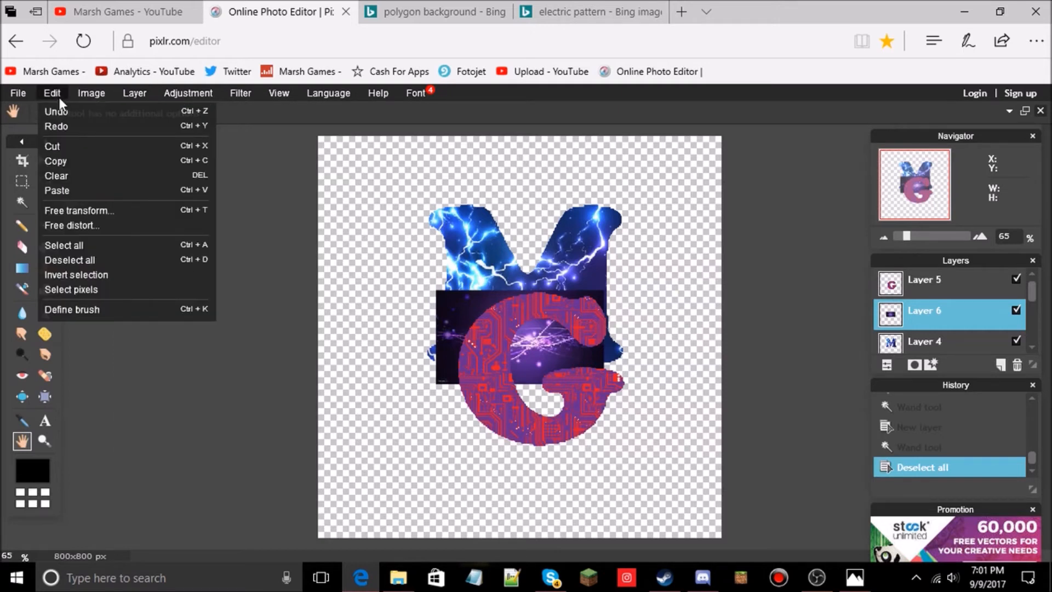
click(86, 211)
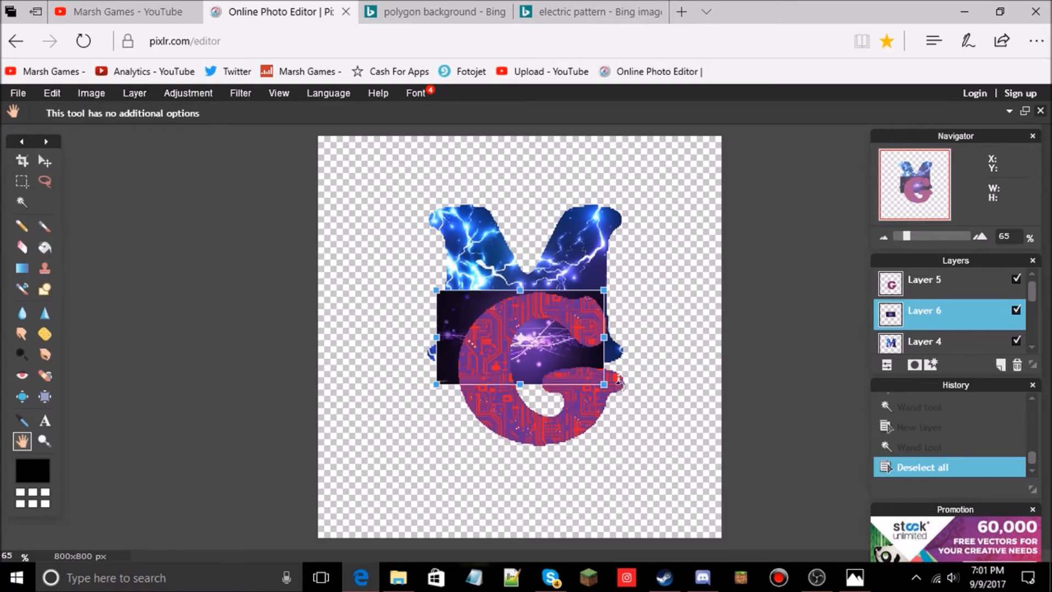
drag(604, 385, 643, 426)
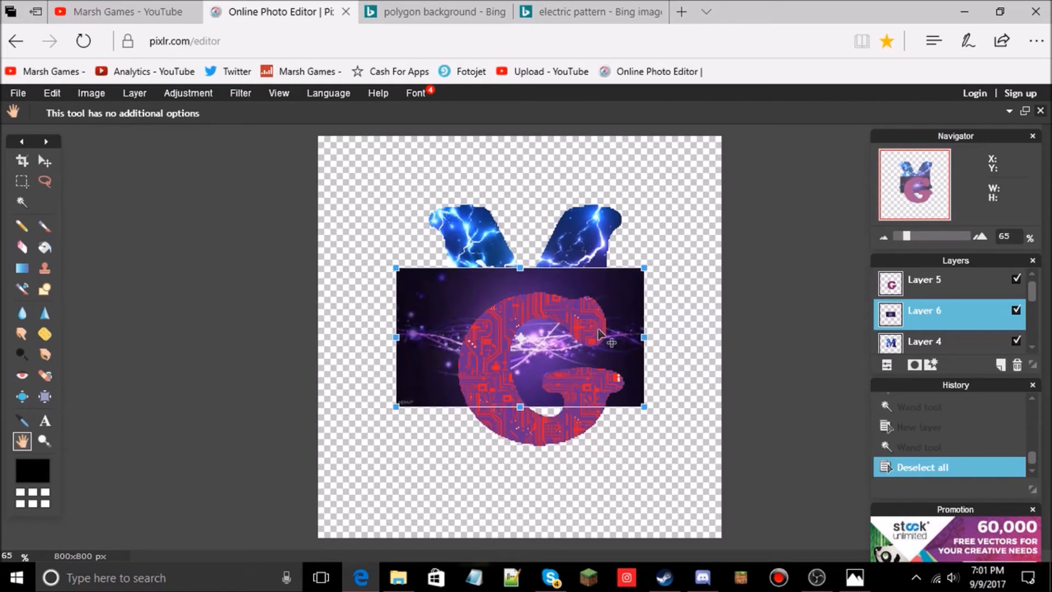
drag(602, 337, 615, 374)
drag(656, 438, 740, 558)
drag(628, 347, 632, 328)
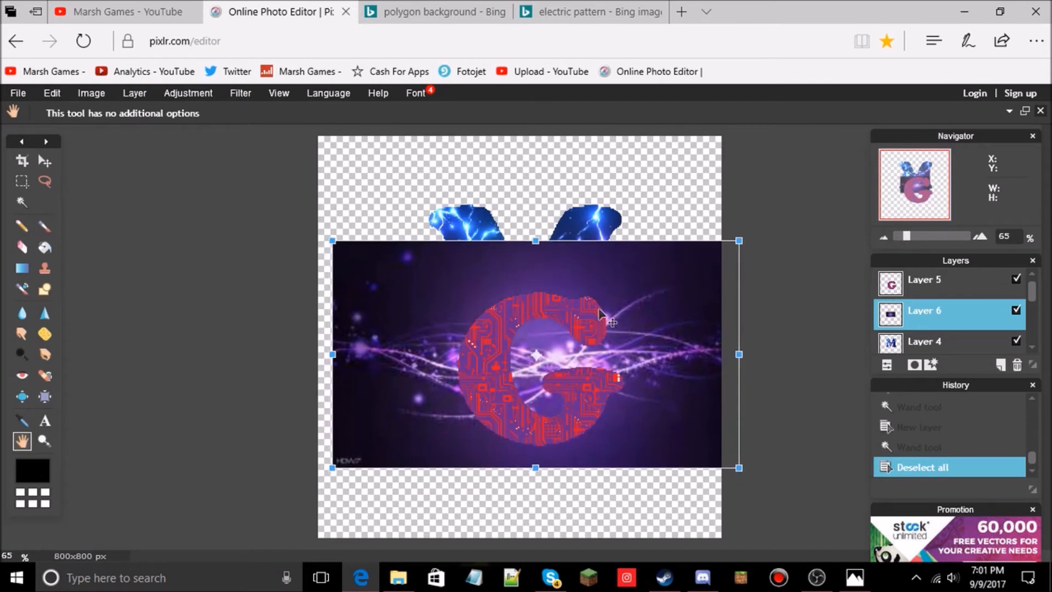
Rotate the purple pattern clockwise, stretch it taller across most of the canvas, and apply the transform.
drag(316, 234, 438, 174)
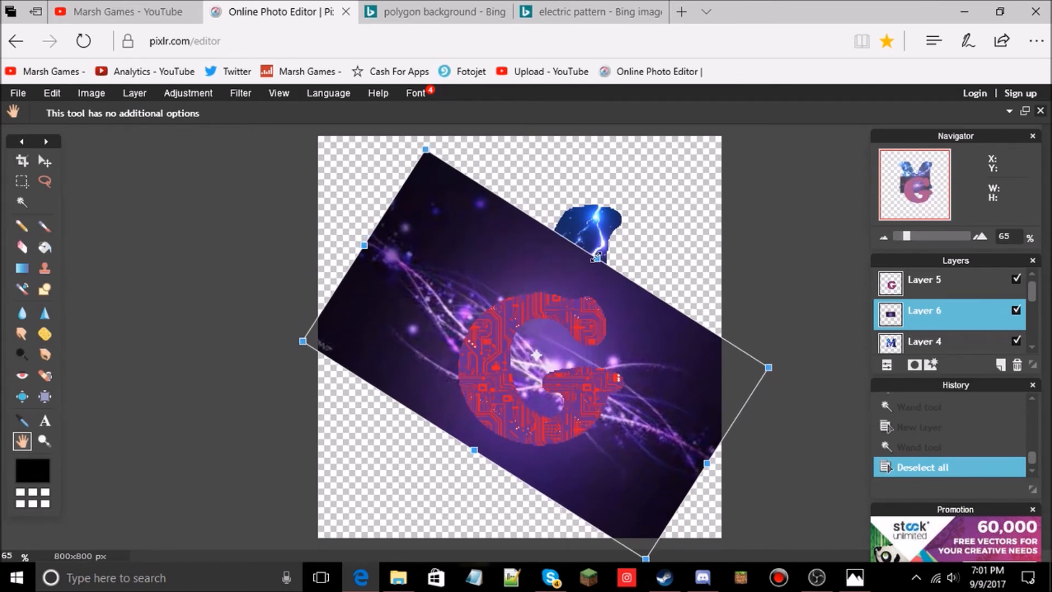
drag(597, 257, 633, 207)
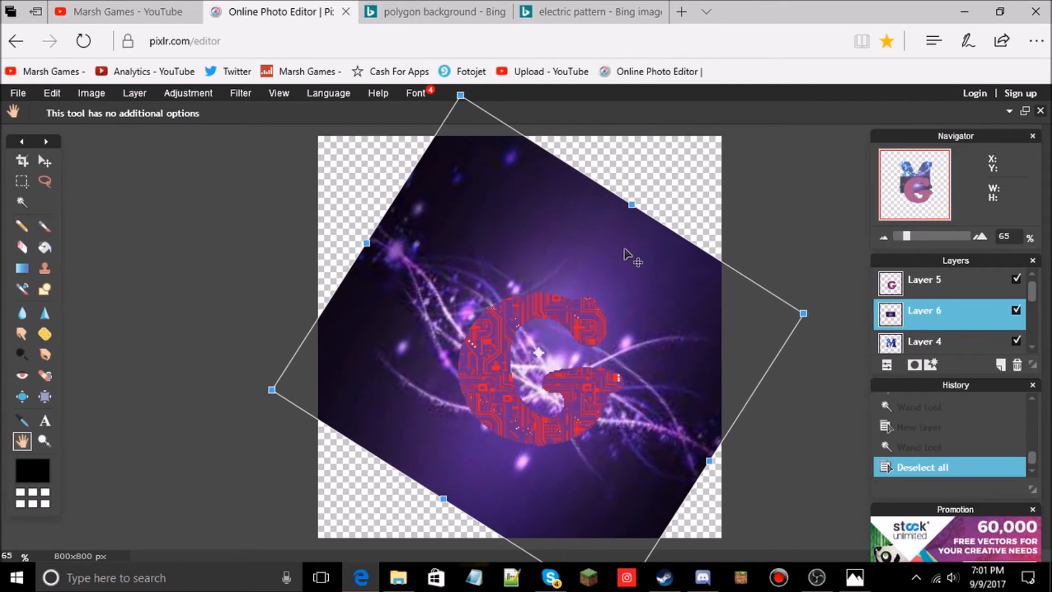
click(945, 290)
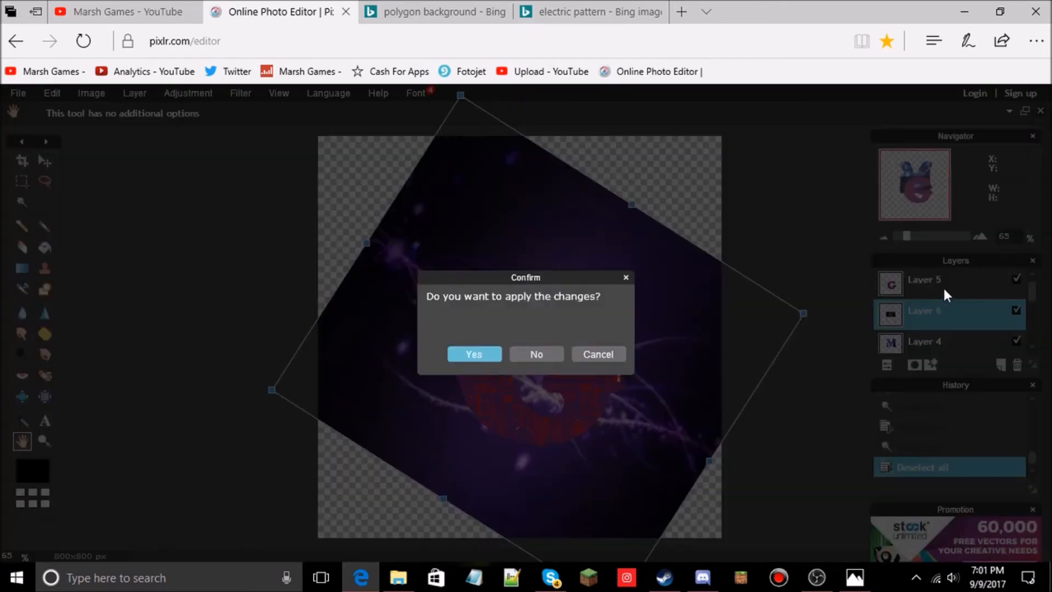
click(469, 356)
Move the purple pattern above the circuit G, try to select the whole letter with the Wand tool, and deselect.
drag(935, 313, 938, 272)
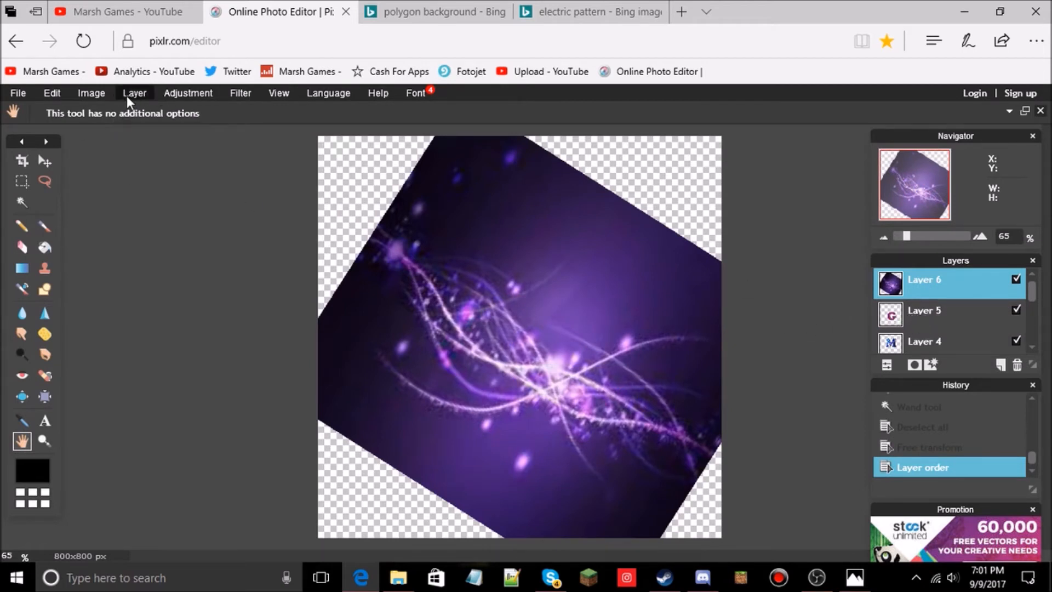
click(25, 201)
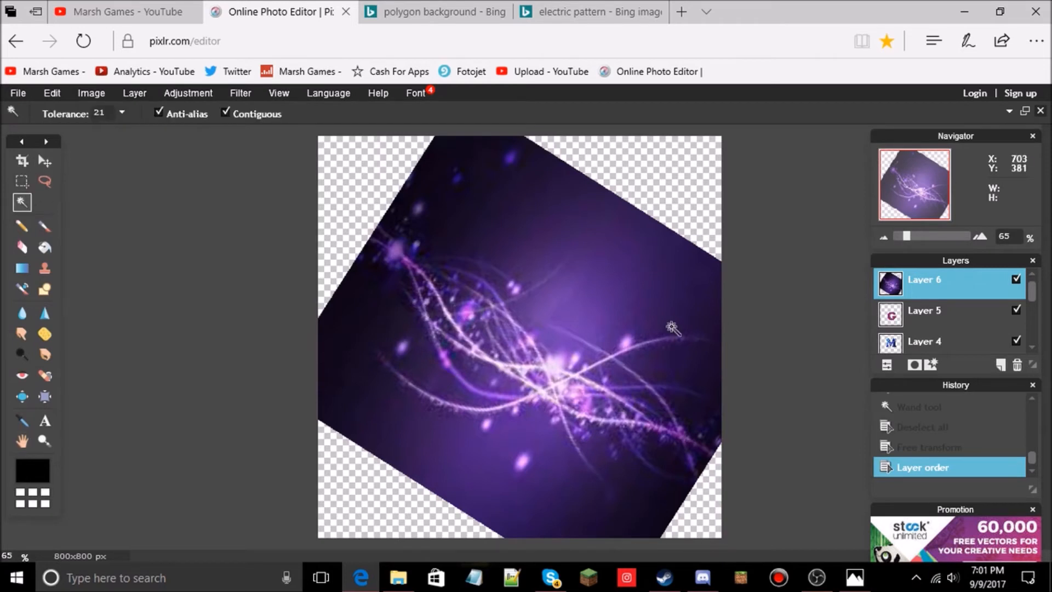
click(952, 323)
click(453, 322)
click(493, 351)
click(481, 362)
click(510, 352)
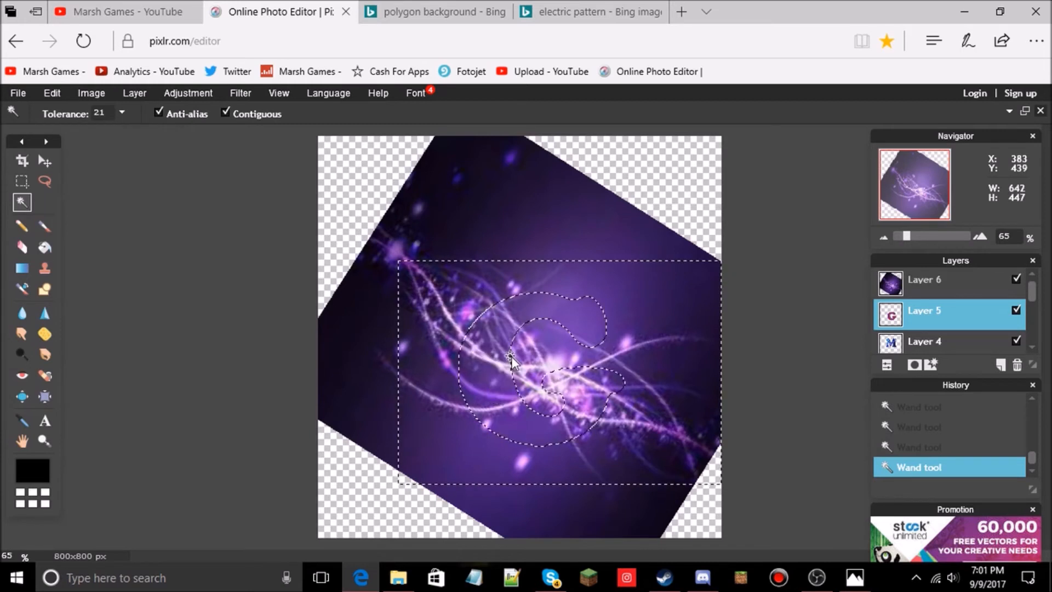
click(501, 351)
click(505, 353)
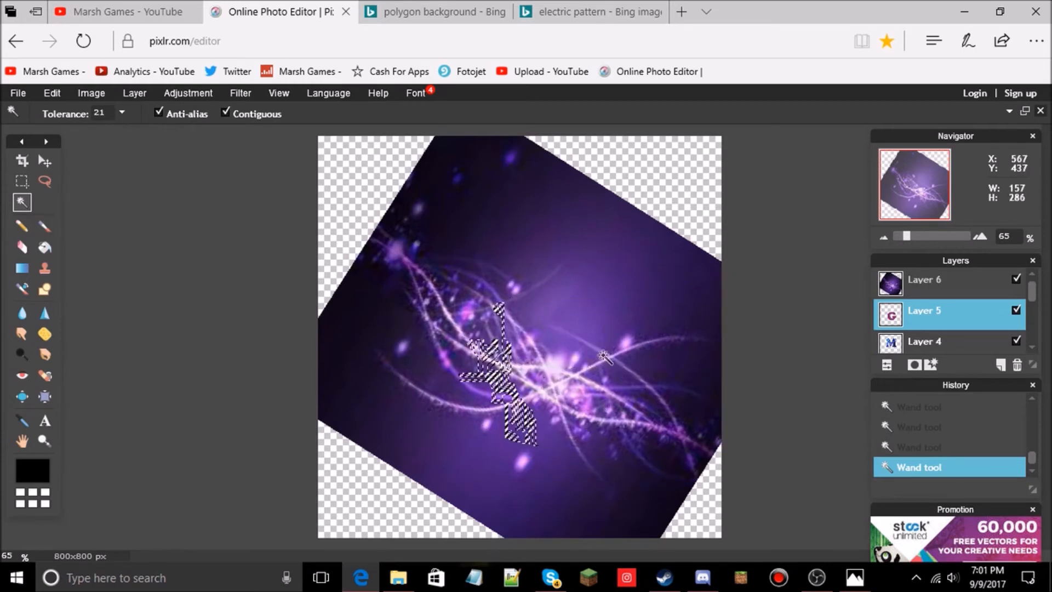
click(553, 333)
click(578, 318)
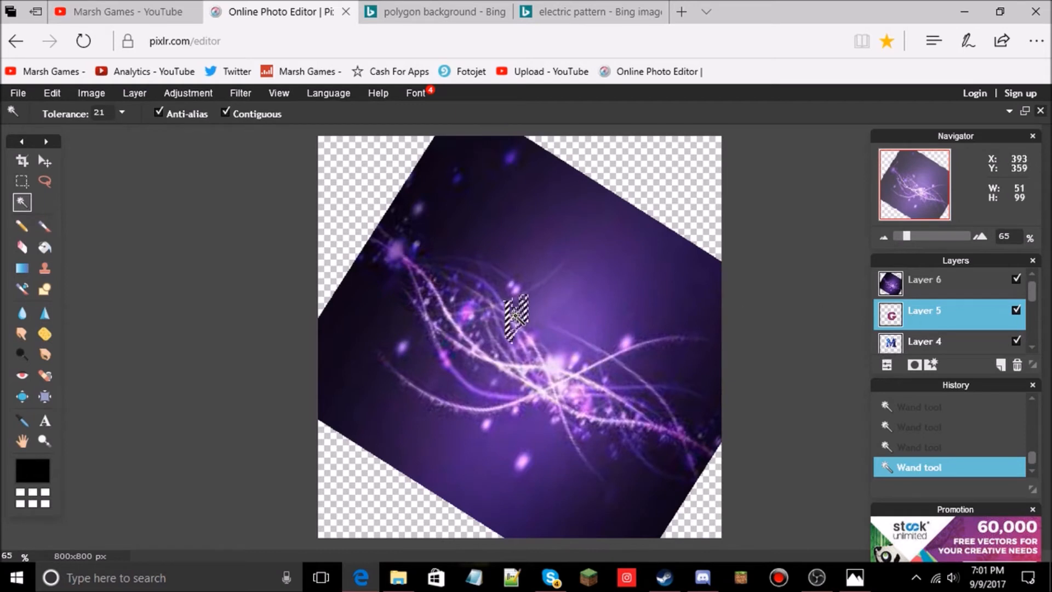
click(488, 390)
click(550, 344)
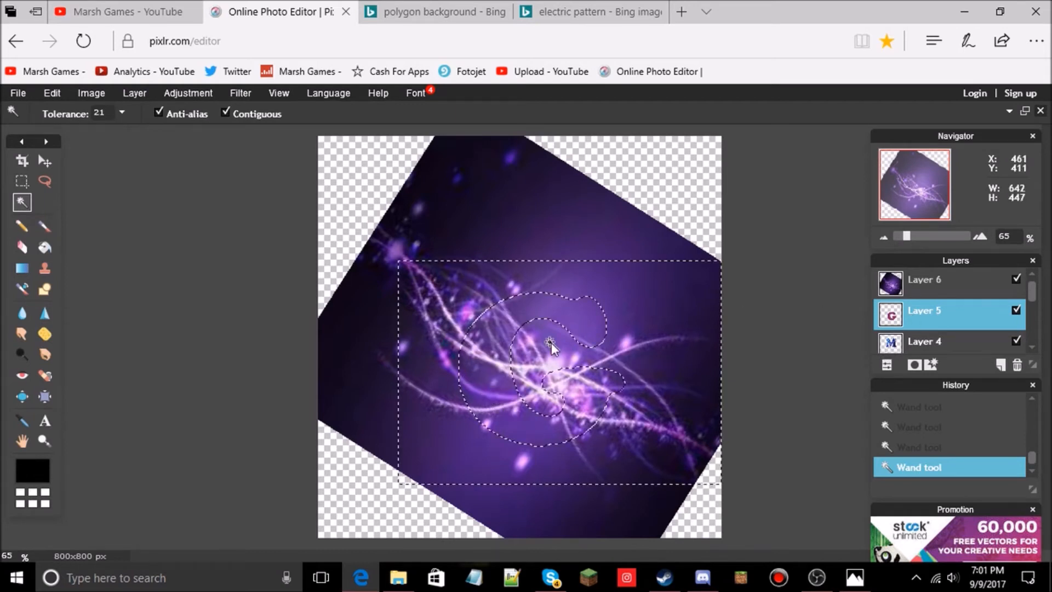
click(596, 319)
click(586, 320)
click(595, 332)
key(ctrl+d)
Move the purple pattern below the circuit G and try to build up a Wand selection of the letter.
drag(937, 294, 935, 328)
click(568, 316)
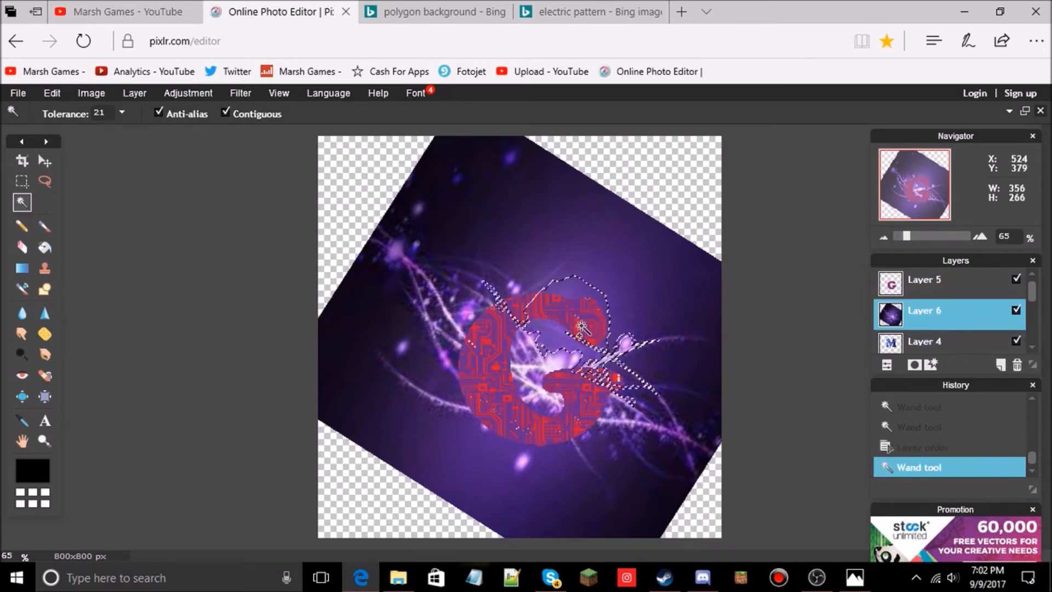
click(925, 292)
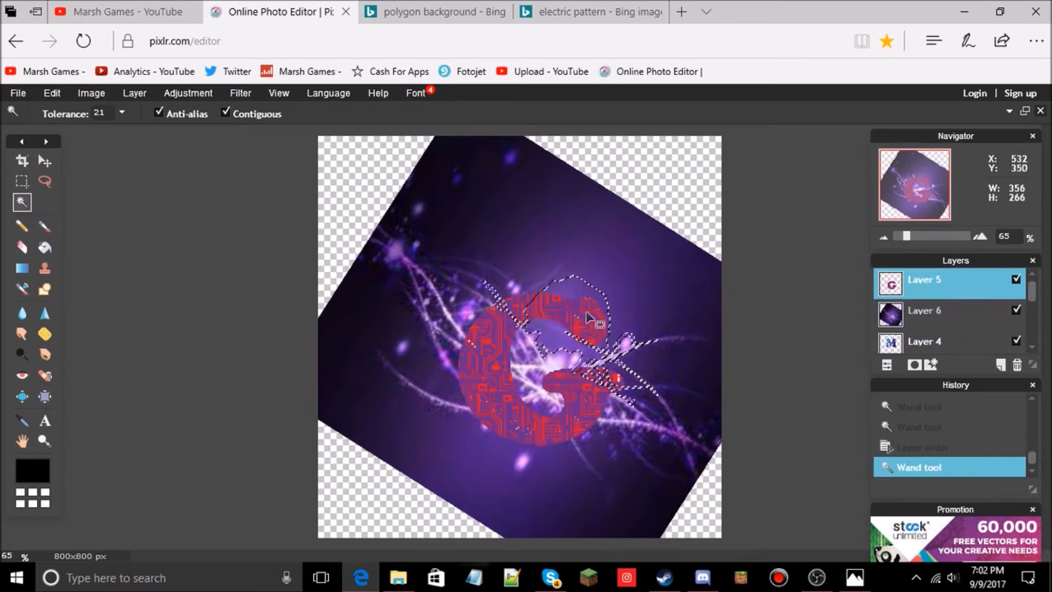
click(499, 323)
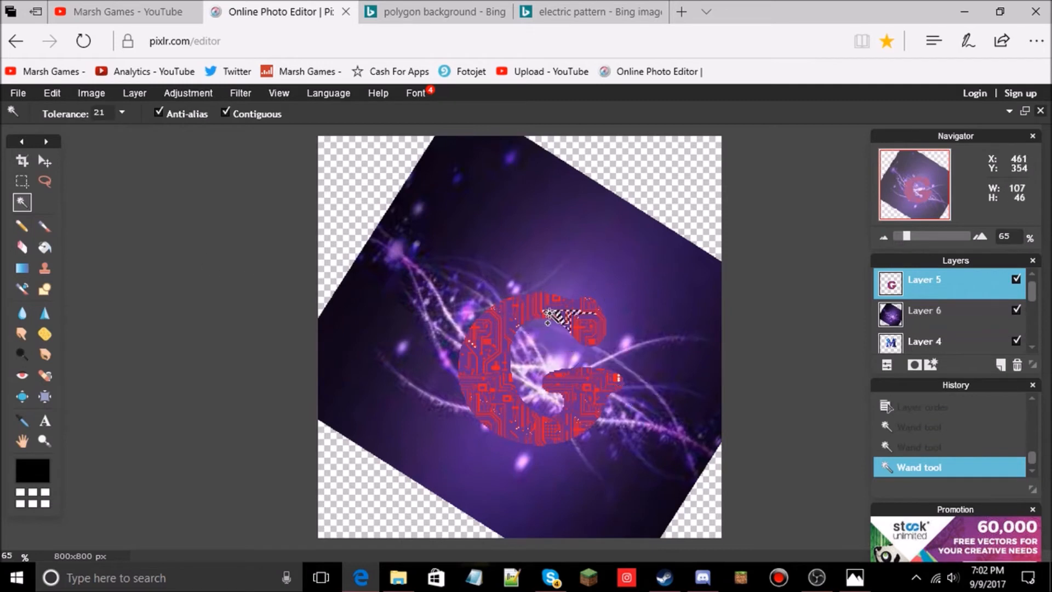
shift+click(481, 329)
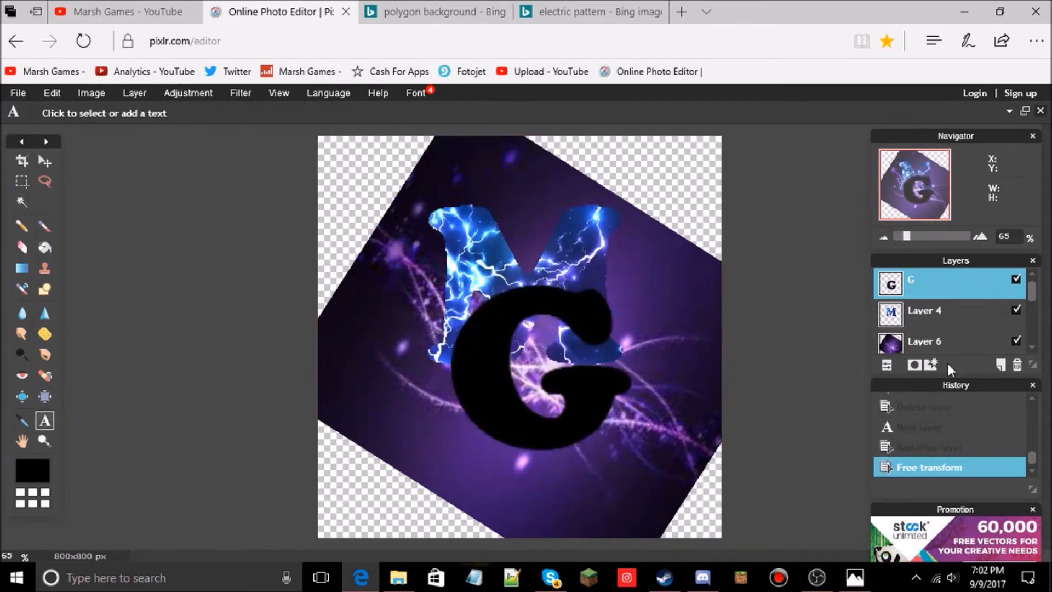
Move the purple pattern layer above the black G and select the G's shape from its own layer with the Wand tool.
drag(926, 341, 926, 267)
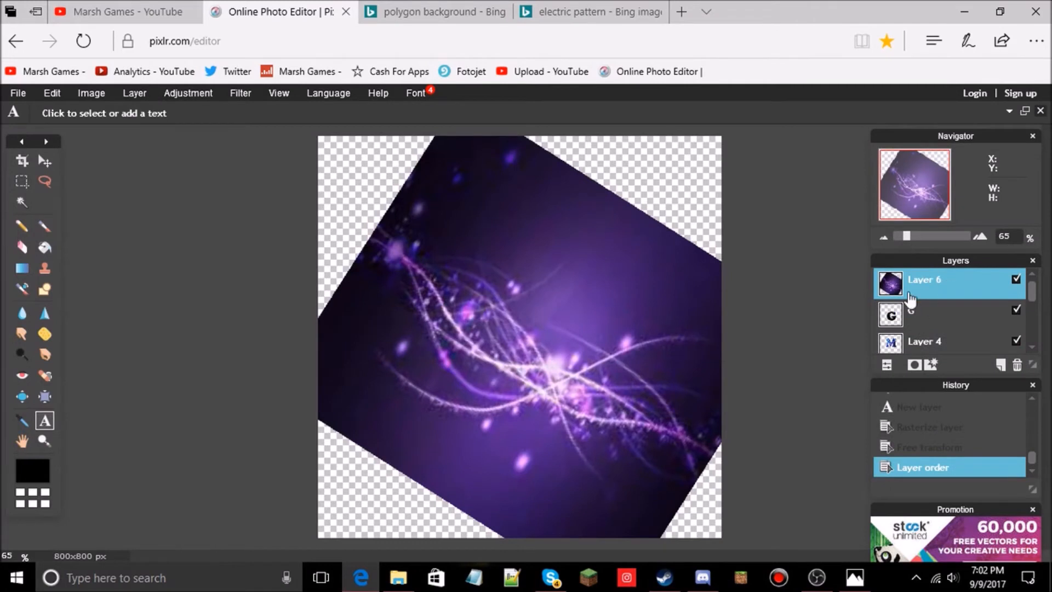
drag(906, 296, 916, 275)
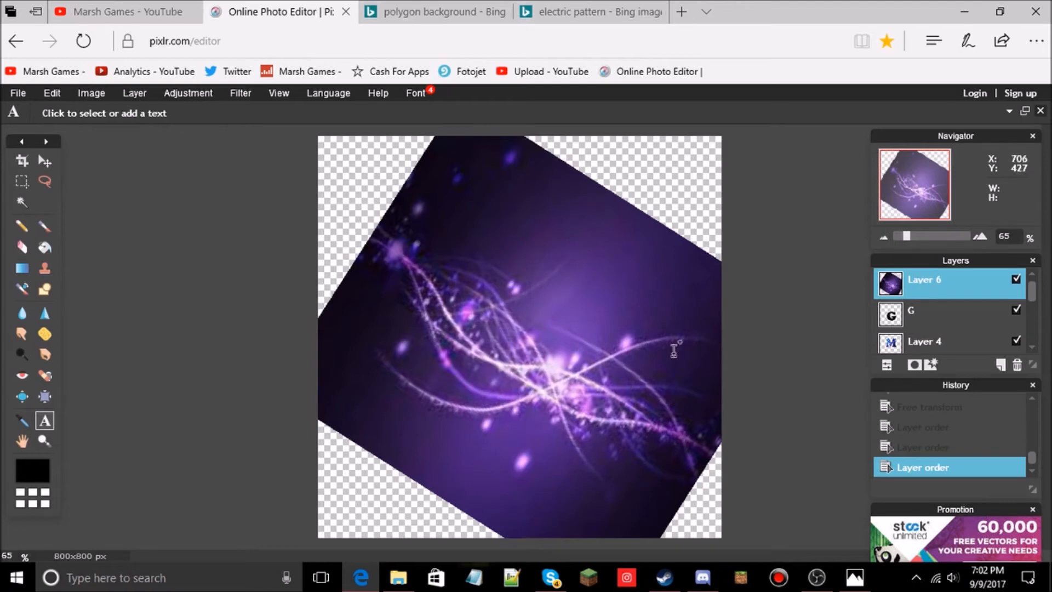
click(19, 201)
click(517, 335)
click(467, 367)
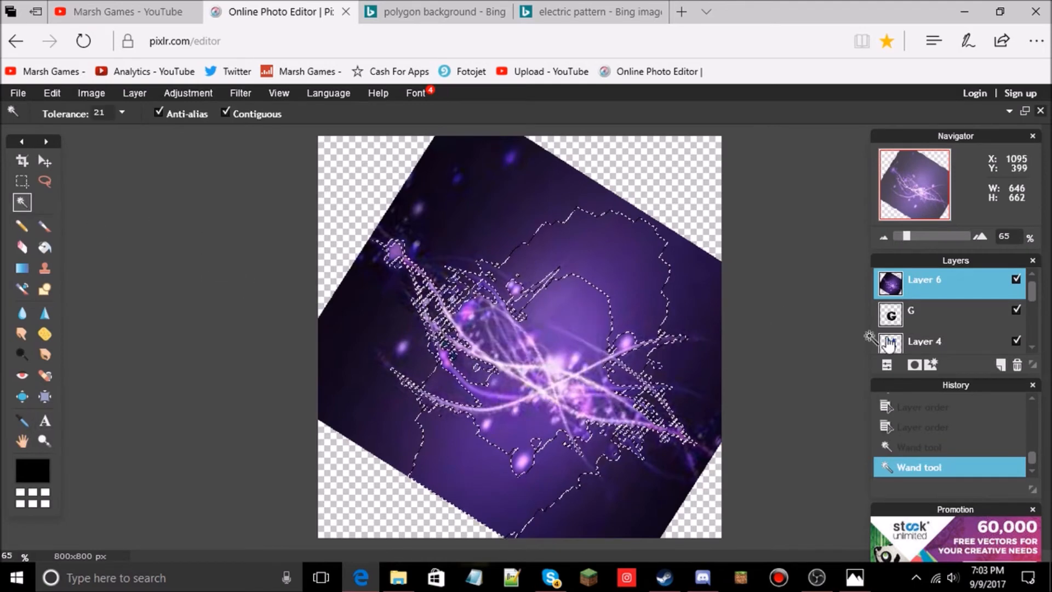
click(921, 310)
click(497, 338)
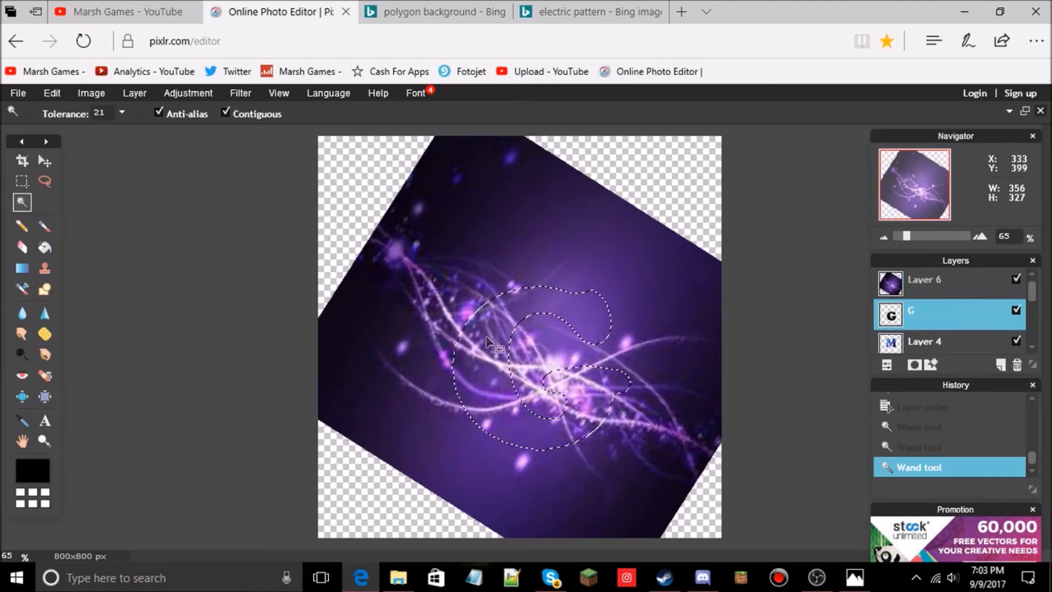
Invert the G selection and clear the purple pattern outside the letter on Layer 6.
right_click(486, 337)
click(525, 175)
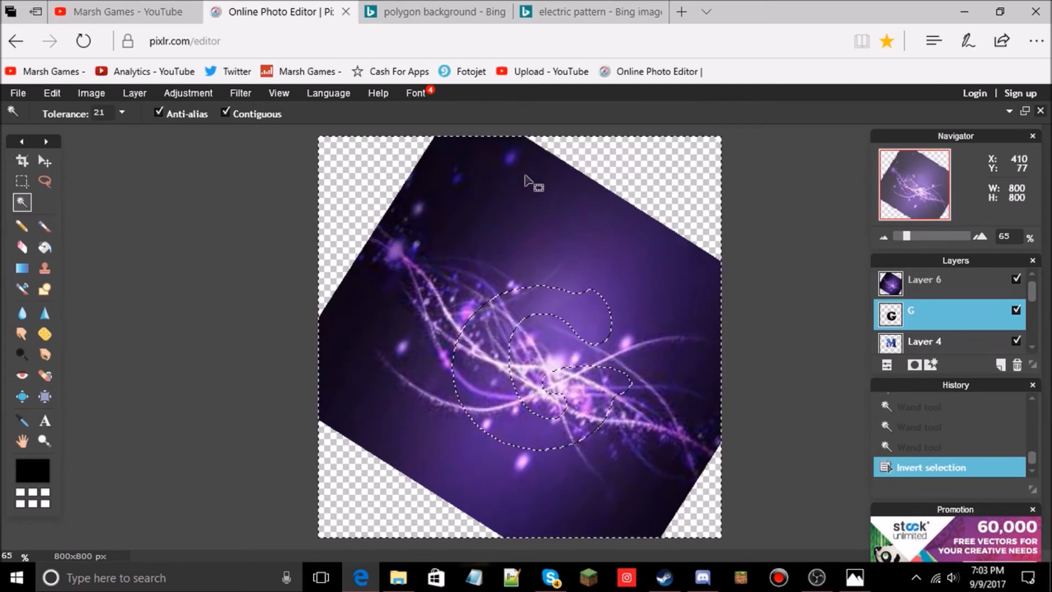
click(925, 279)
key(Delete)
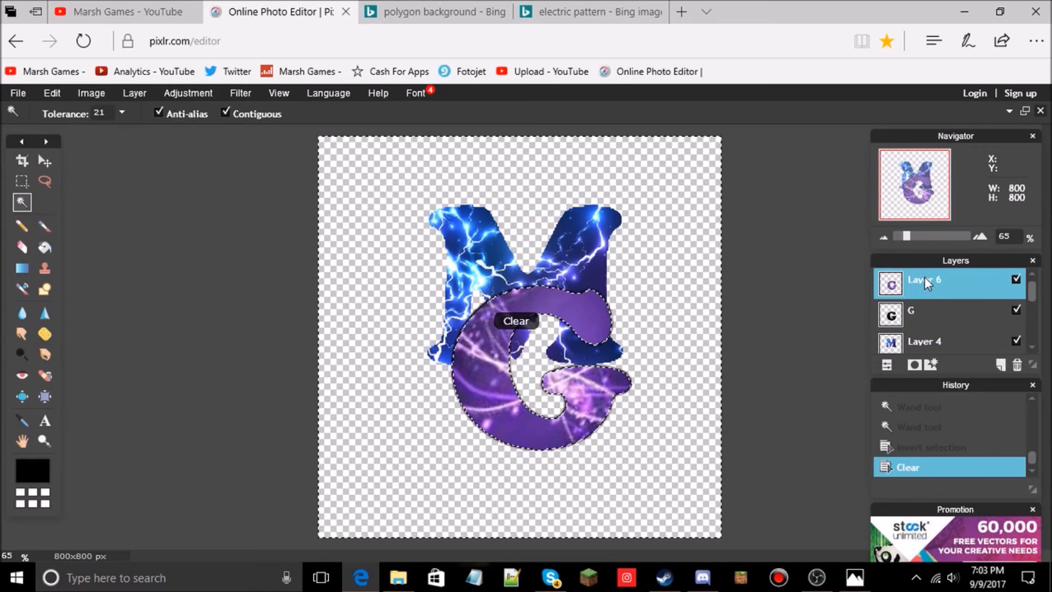
Delete the black G layer beneath the purple-filled G and clear the remaining selection.
right_click(925, 277)
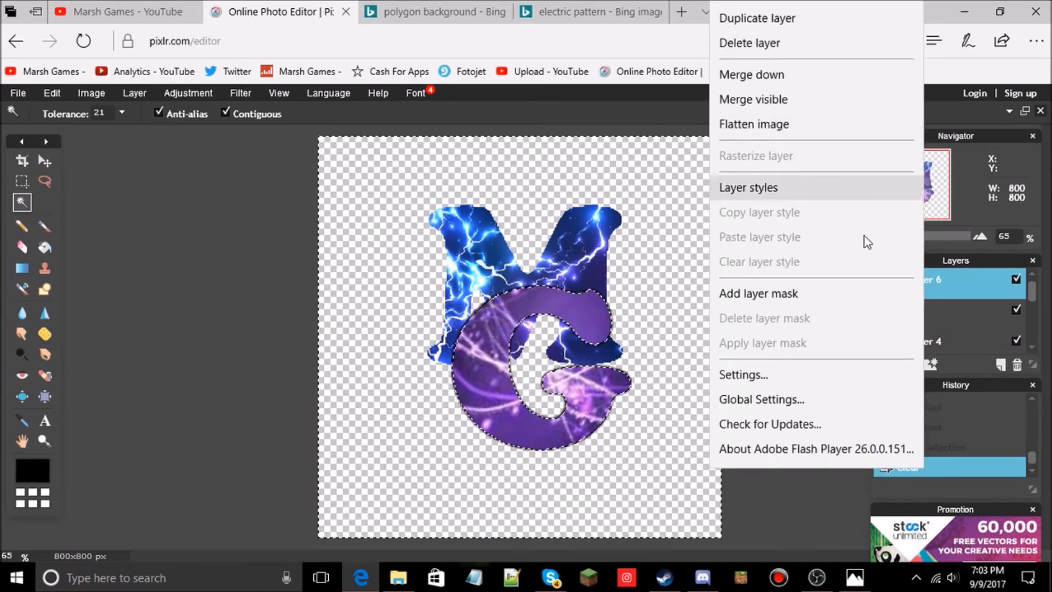
click(825, 498)
click(915, 304)
right_click(915, 305)
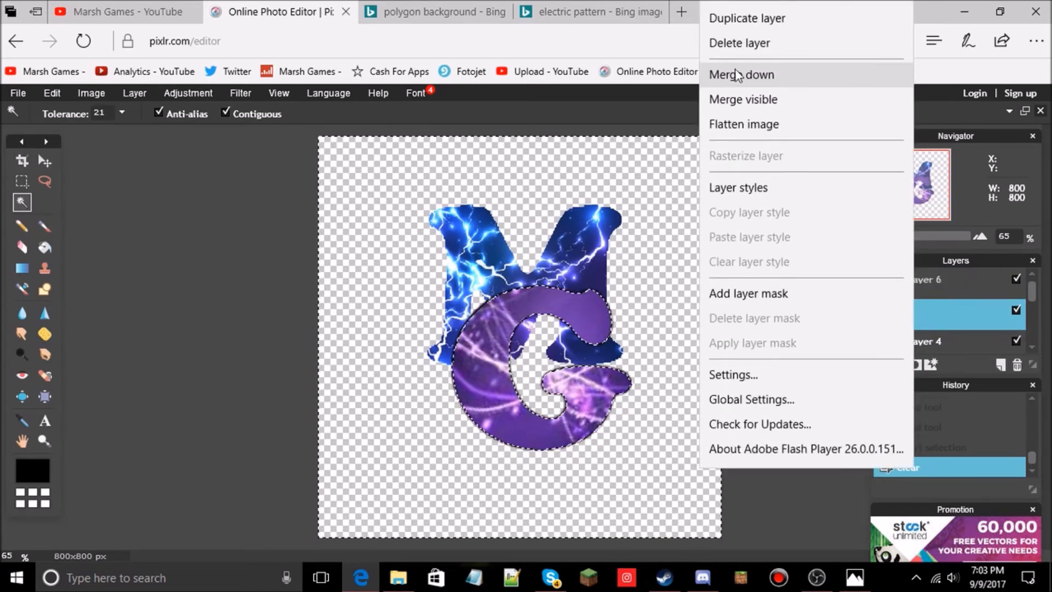
click(721, 42)
click(734, 377)
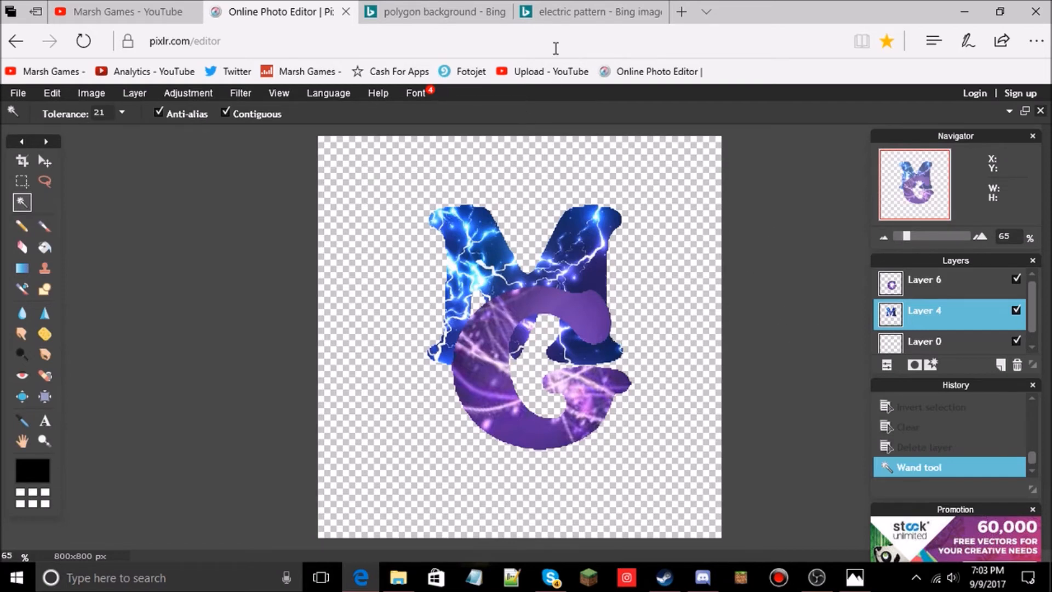
Check the reference logo.png in Photos, return to the editor, and enable an Outer glow layer style on the purple G.
click(856, 576)
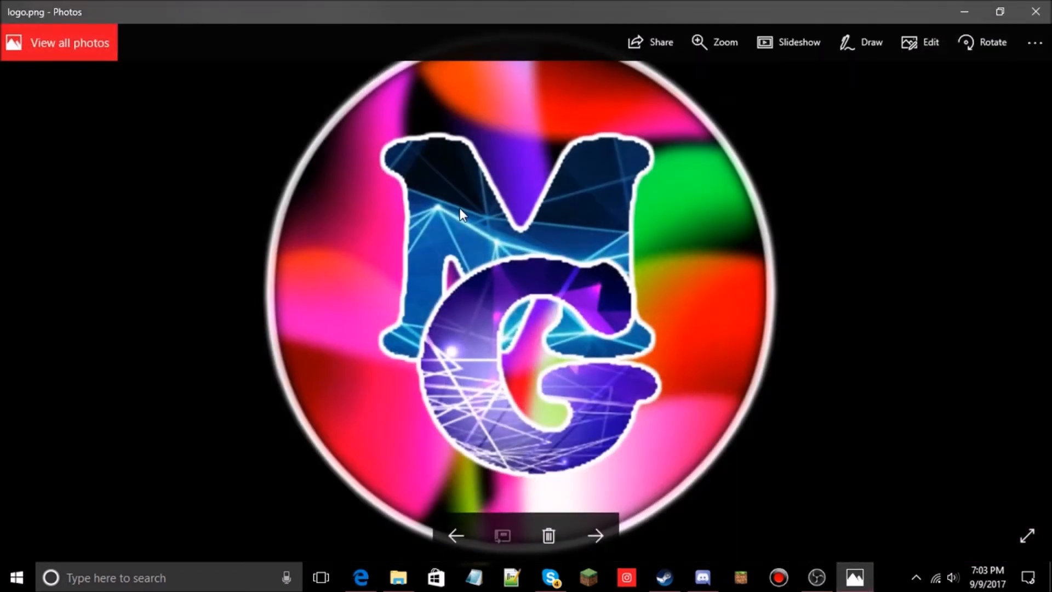
click(958, 7)
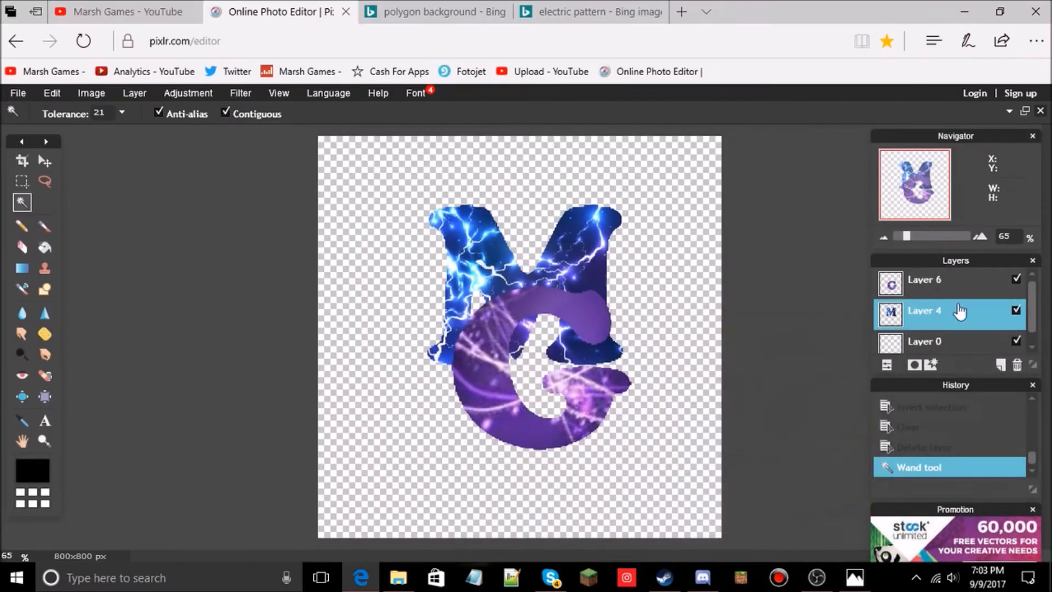
right_click(940, 283)
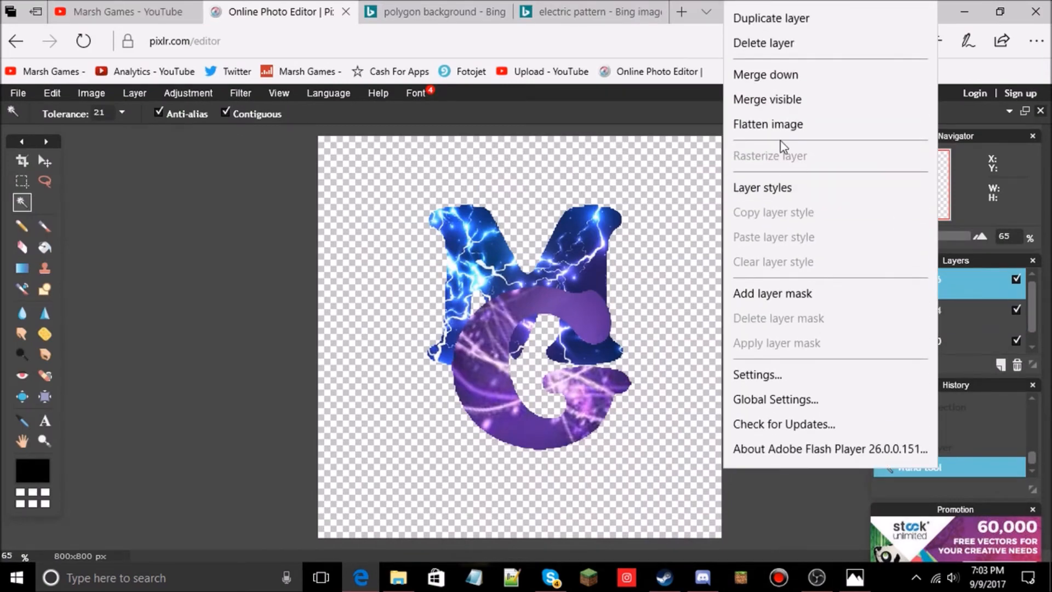
click(769, 186)
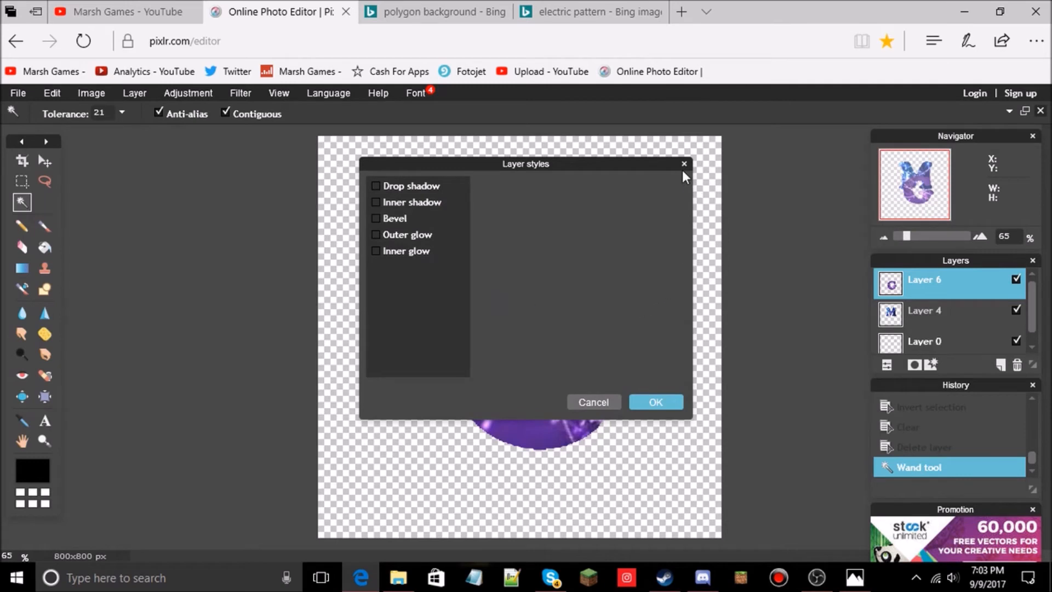
click(376, 234)
drag(461, 164, 190, 179)
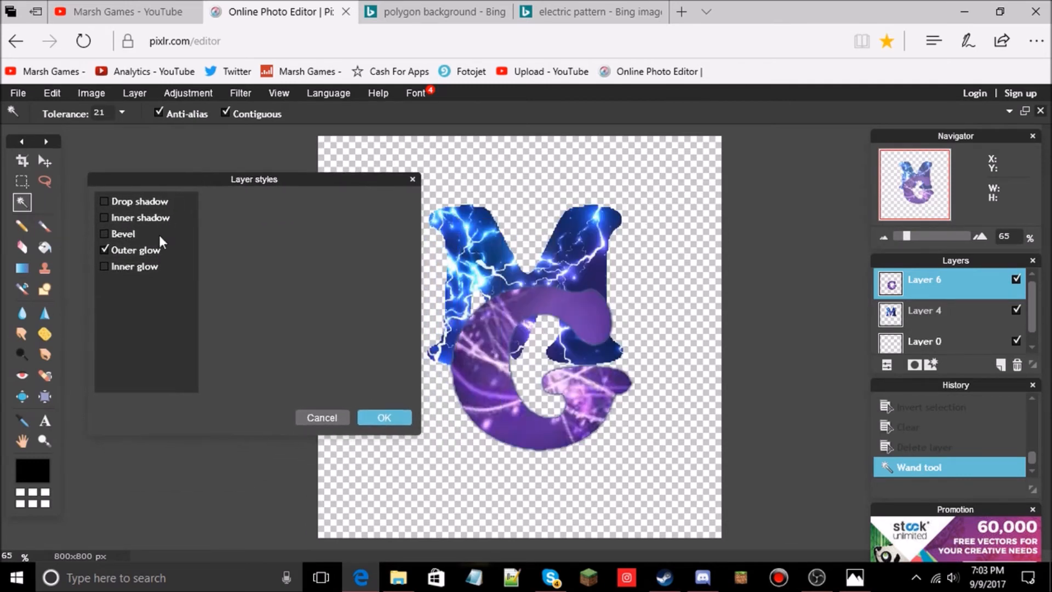
click(140, 255)
Set the purple G's outer glow to hardness 10, size 10 and white, and apply the layer style.
drag(312, 233, 386, 225)
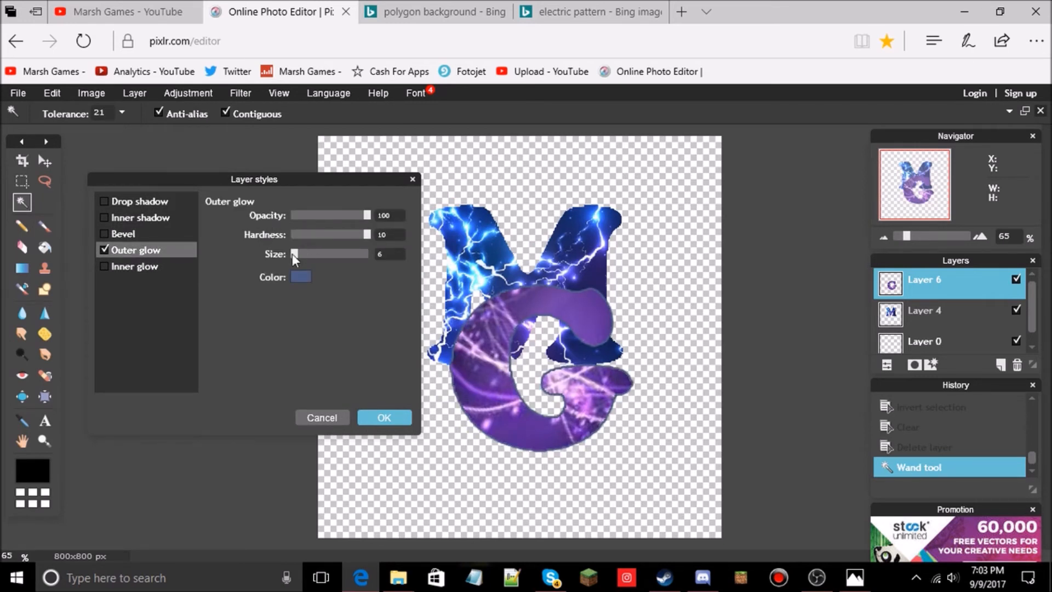
drag(292, 254, 296, 254)
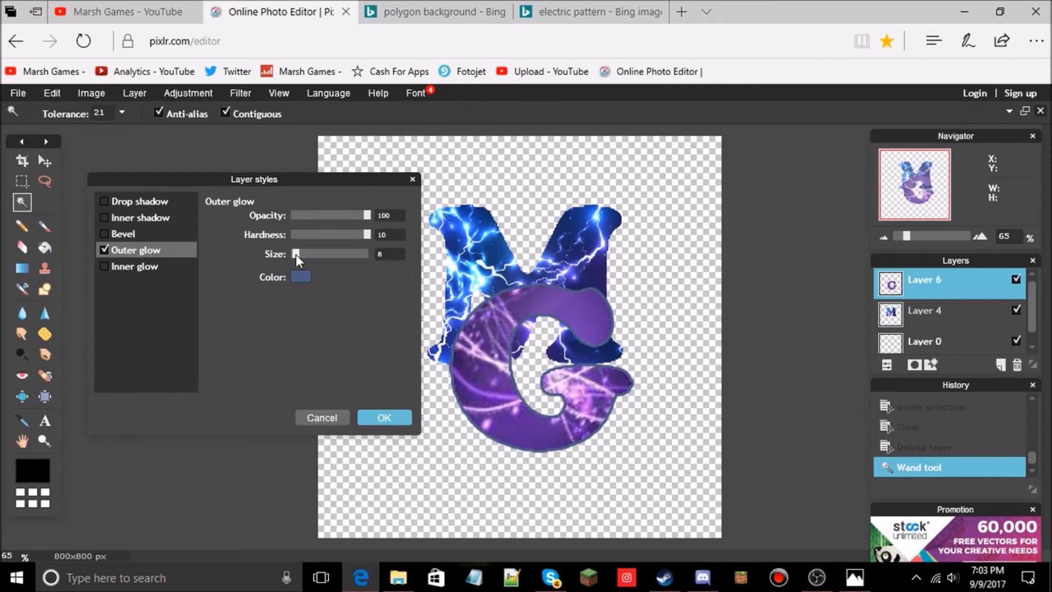
click(300, 276)
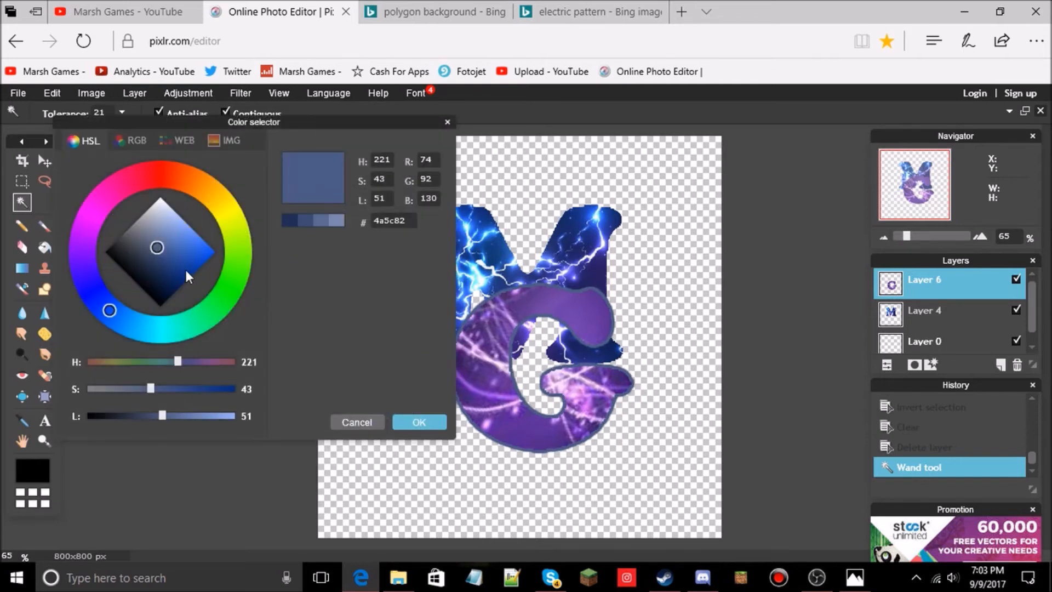
click(161, 197)
click(406, 422)
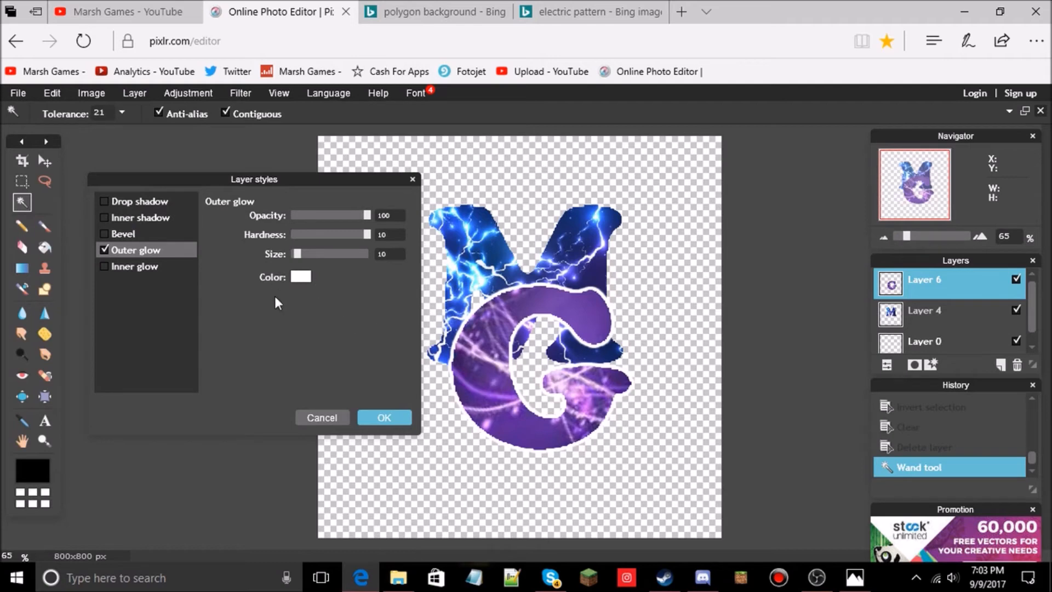
click(301, 277)
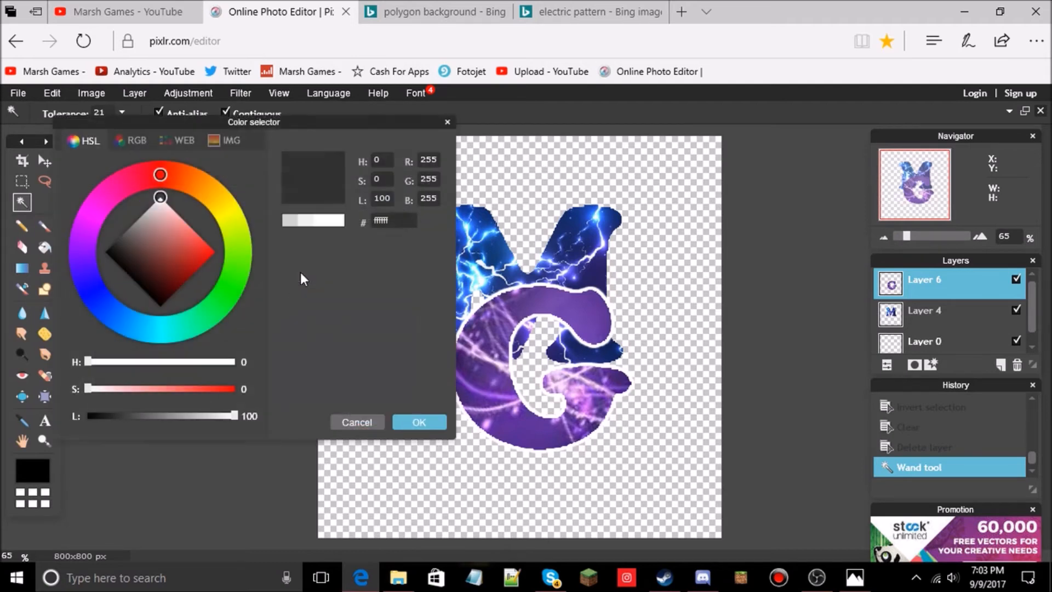
click(442, 427)
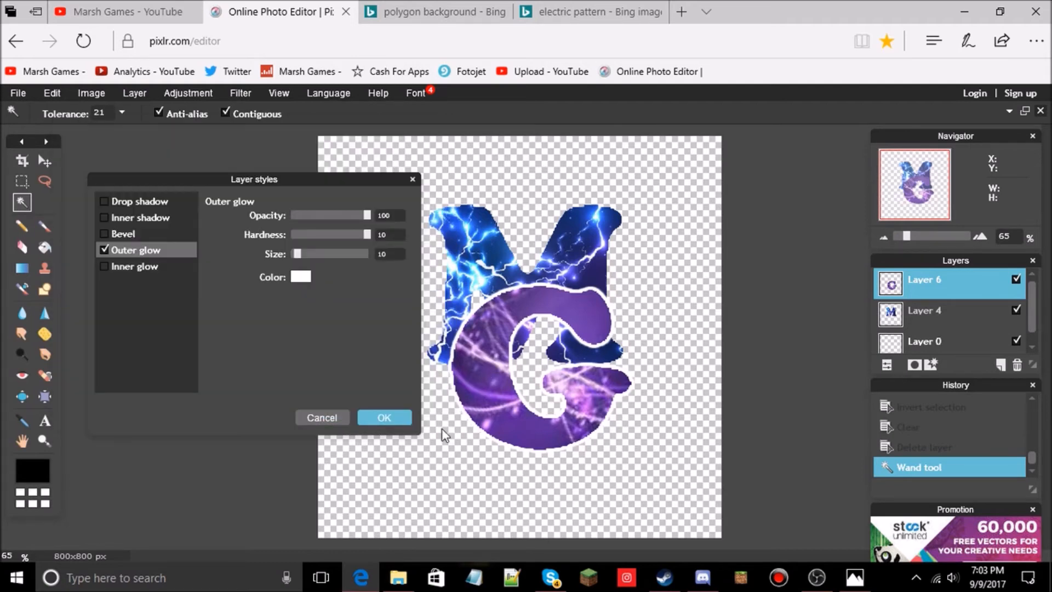
click(377, 417)
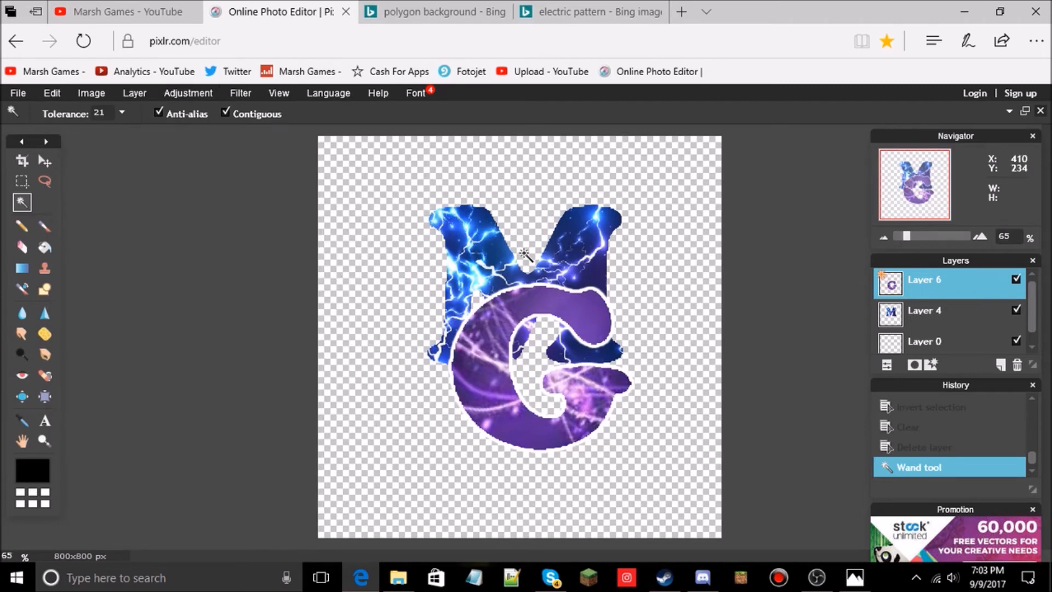
Add an Outer glow to the M on Layer 4 with hardness 10, size 10 and a white colour.
click(917, 307)
right_click(918, 315)
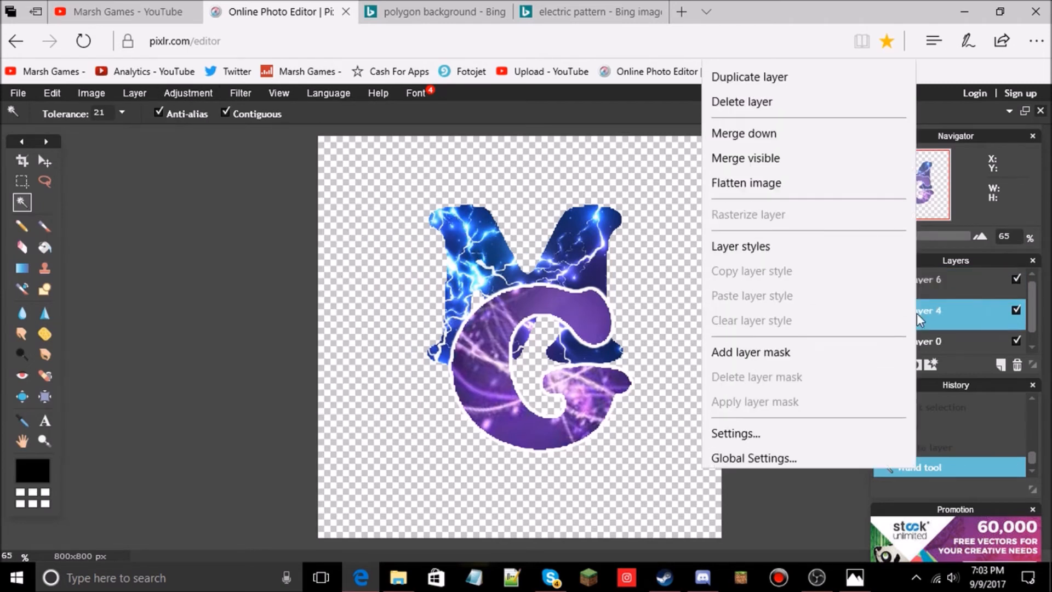
click(767, 187)
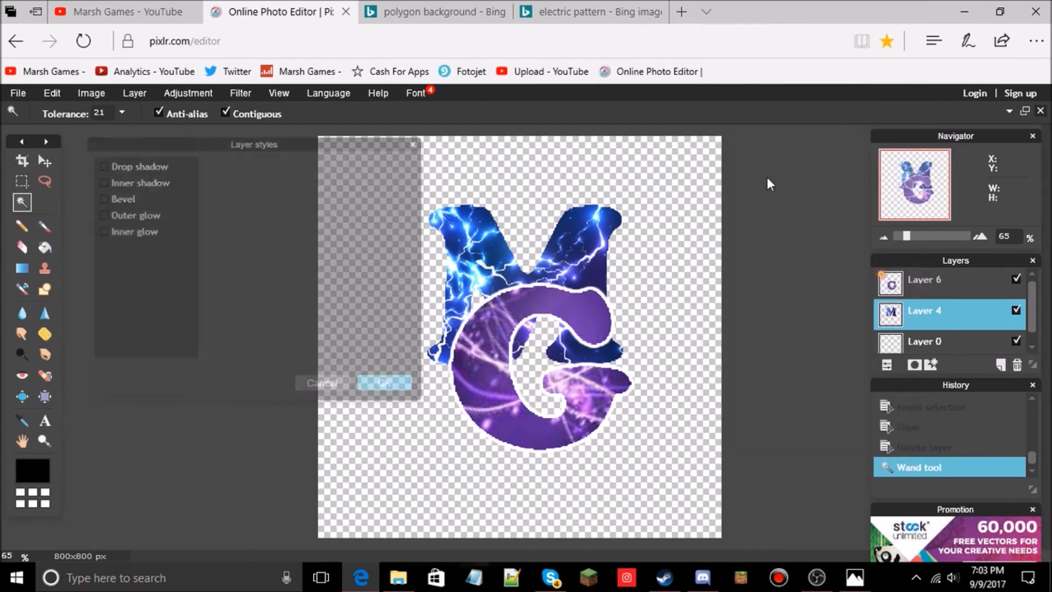
click(104, 215)
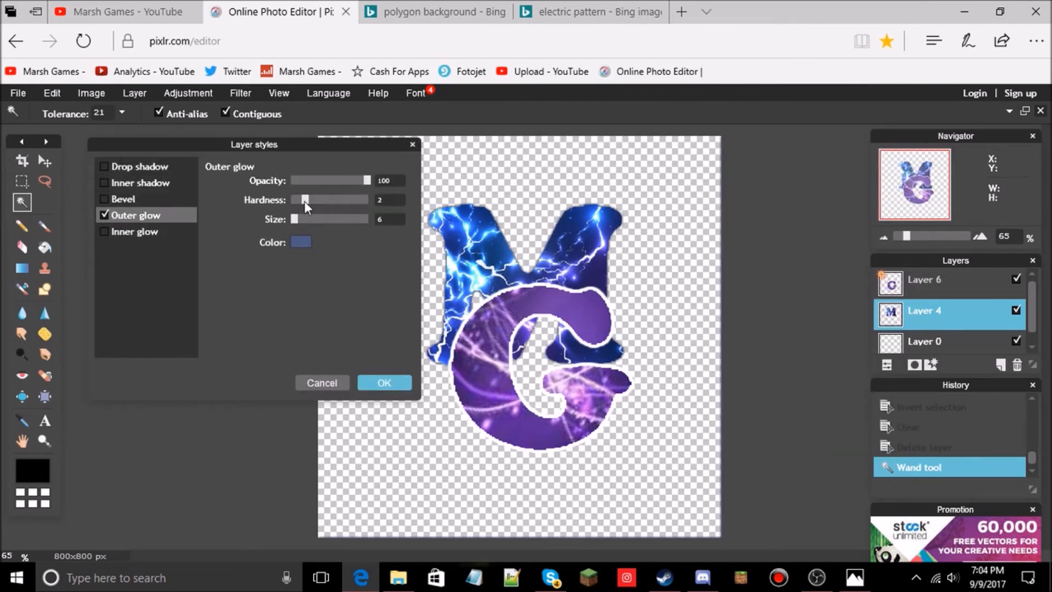
drag(307, 199, 460, 209)
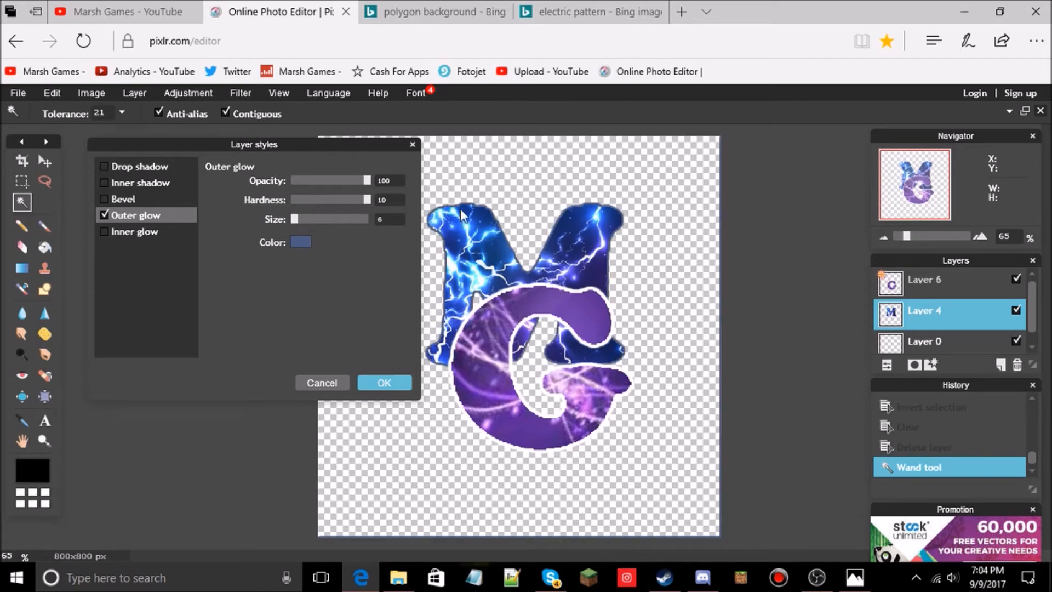
click(297, 216)
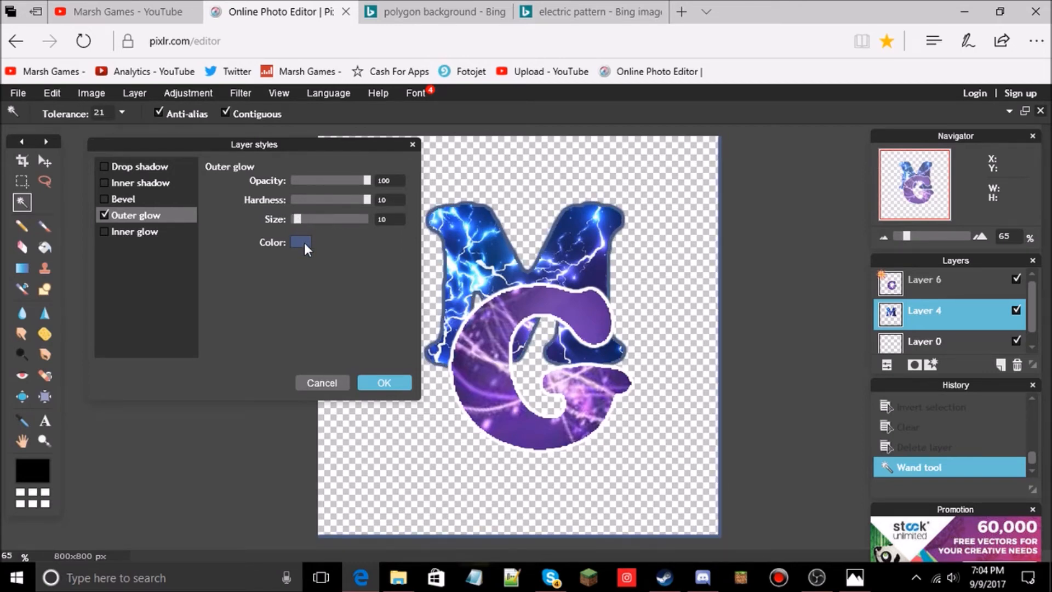
click(301, 241)
click(164, 187)
click(426, 421)
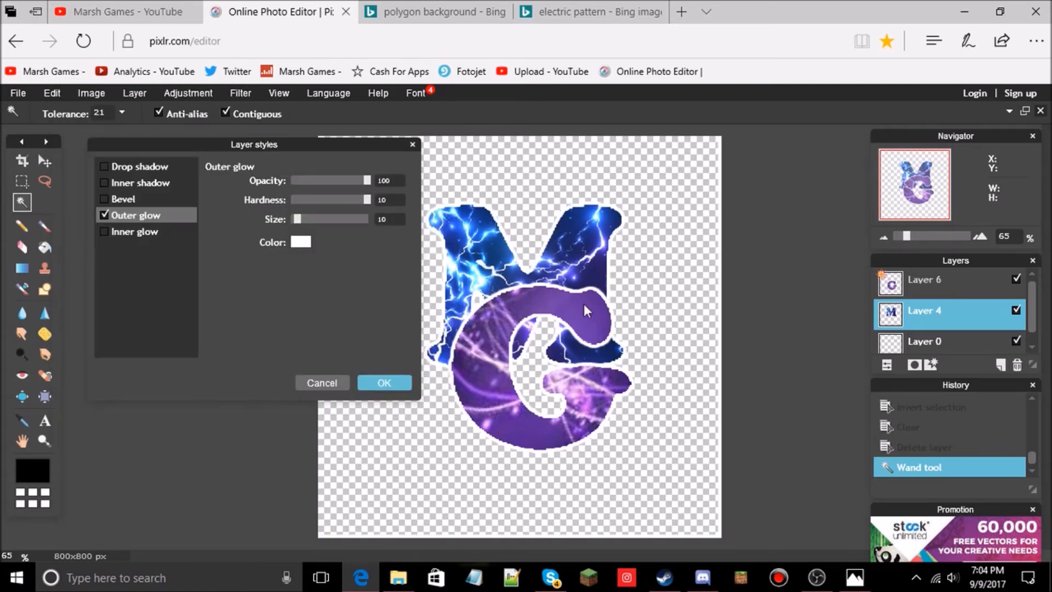
Try dark yellow (c1c70a) as the colour of the M's outer glow.
click(301, 242)
click(228, 219)
click(198, 258)
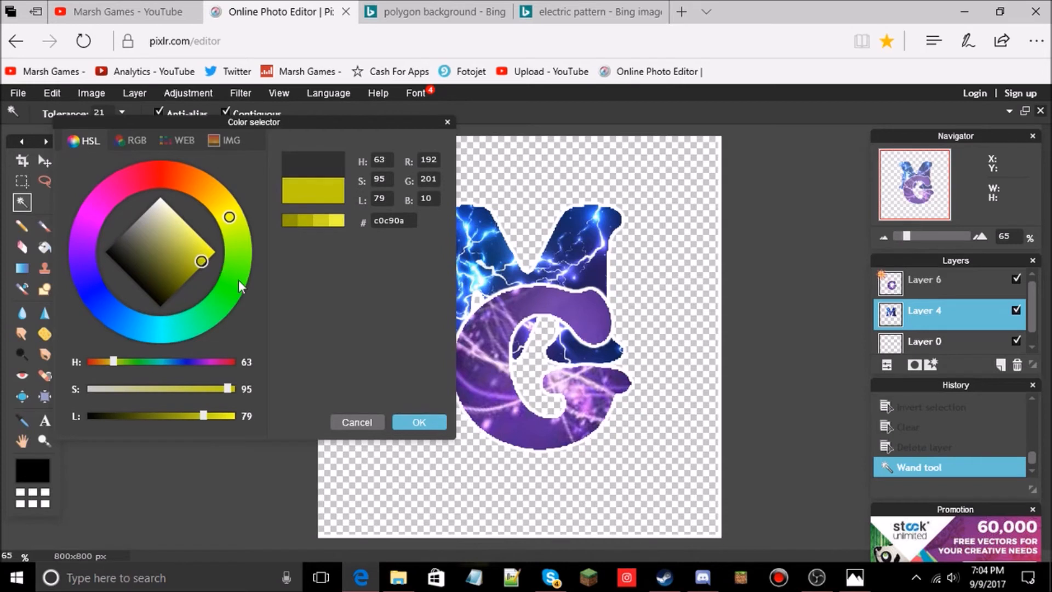
click(422, 425)
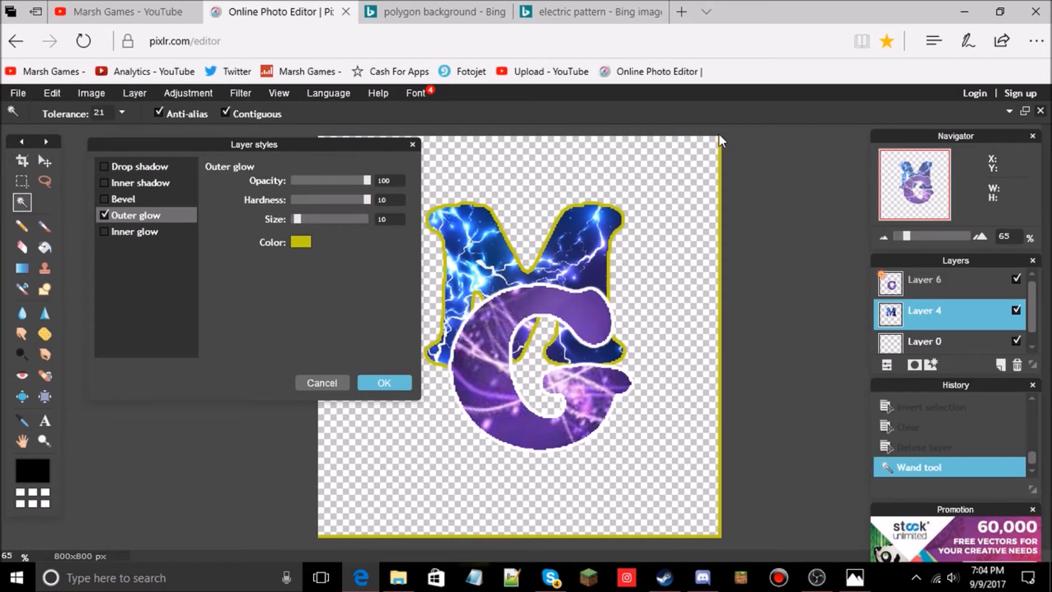
Set the M's outer glow colour back to white and apply the layer style.
click(301, 242)
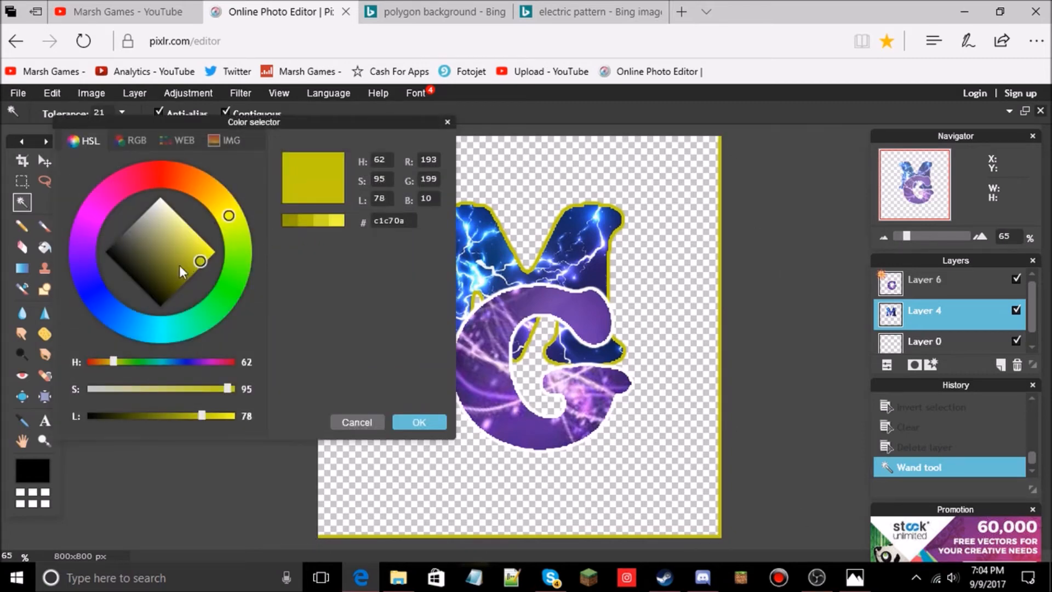
click(158, 196)
click(436, 425)
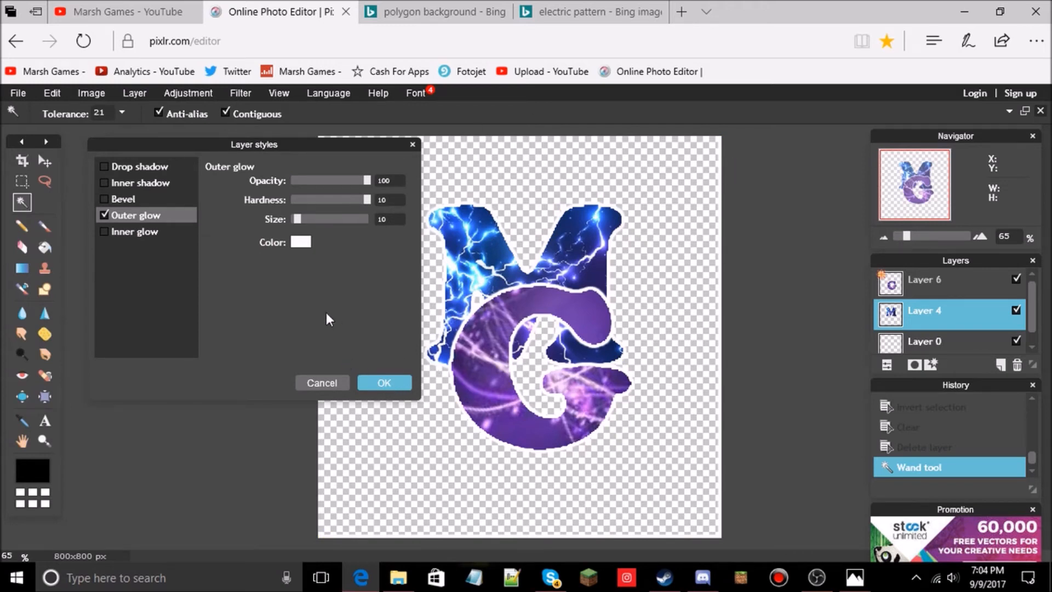
click(373, 384)
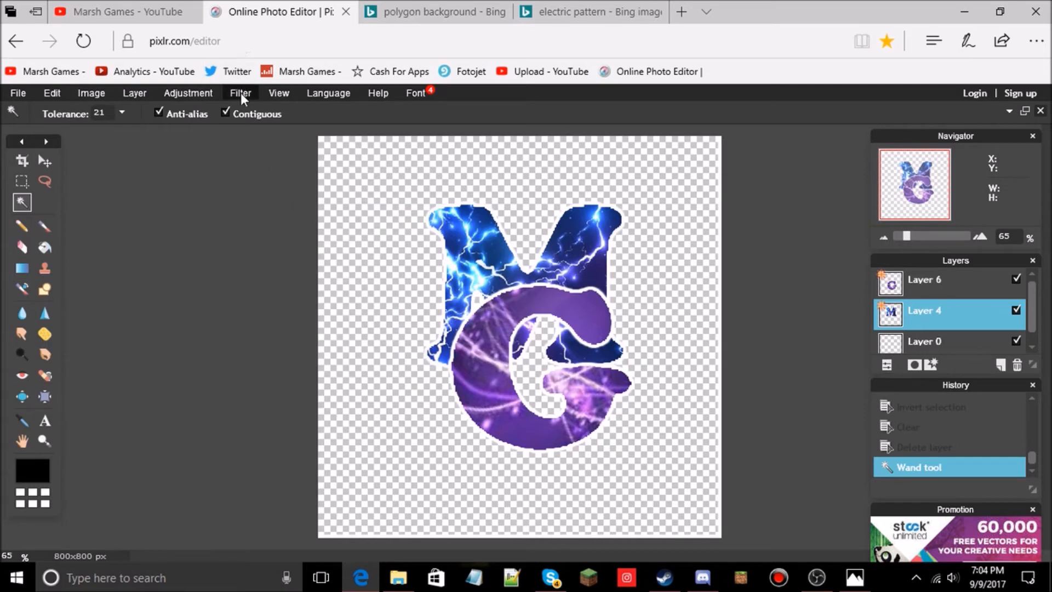
Try to clear the line at the canvas's lower edge on Layer 4 using full-width marquee strips about 40, 11 and 74 px tall.
click(22, 182)
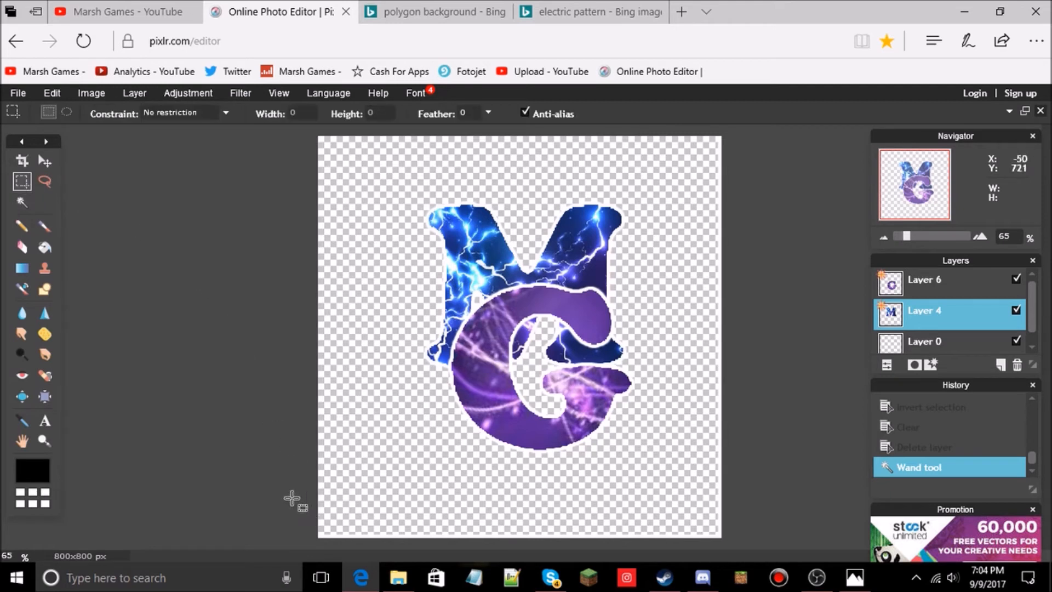
drag(301, 515, 755, 541)
key(Delete)
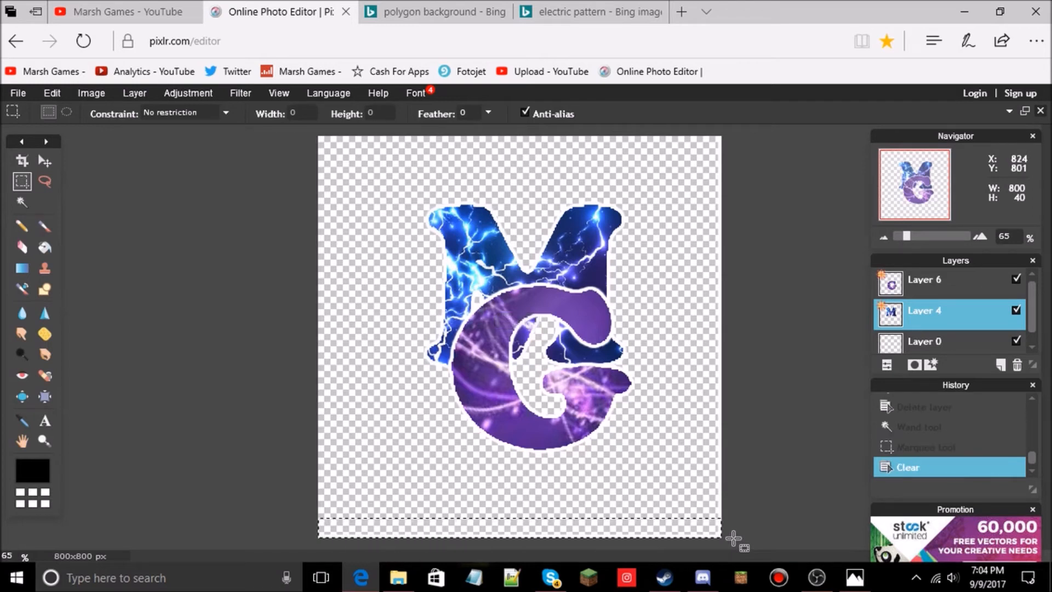
click(291, 526)
drag(308, 525, 737, 550)
key(Delete)
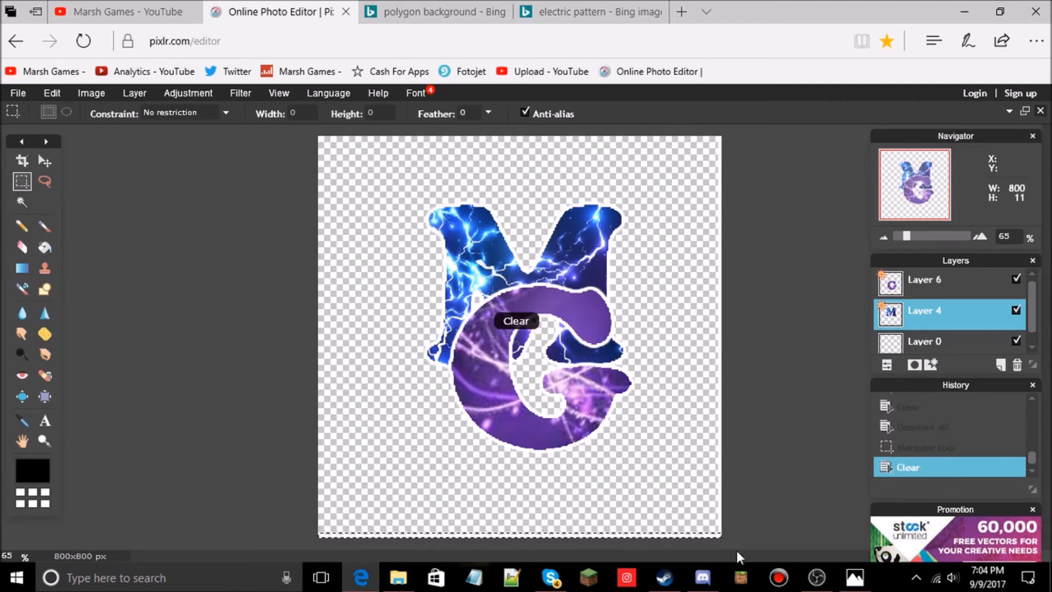
click(749, 486)
drag(746, 501, 294, 543)
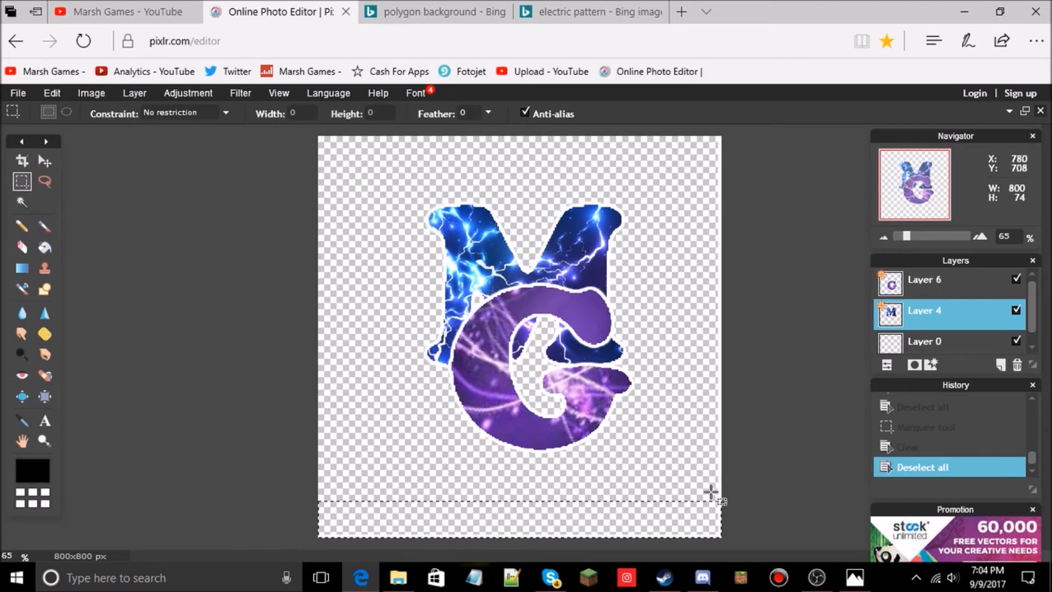
key(Delete)
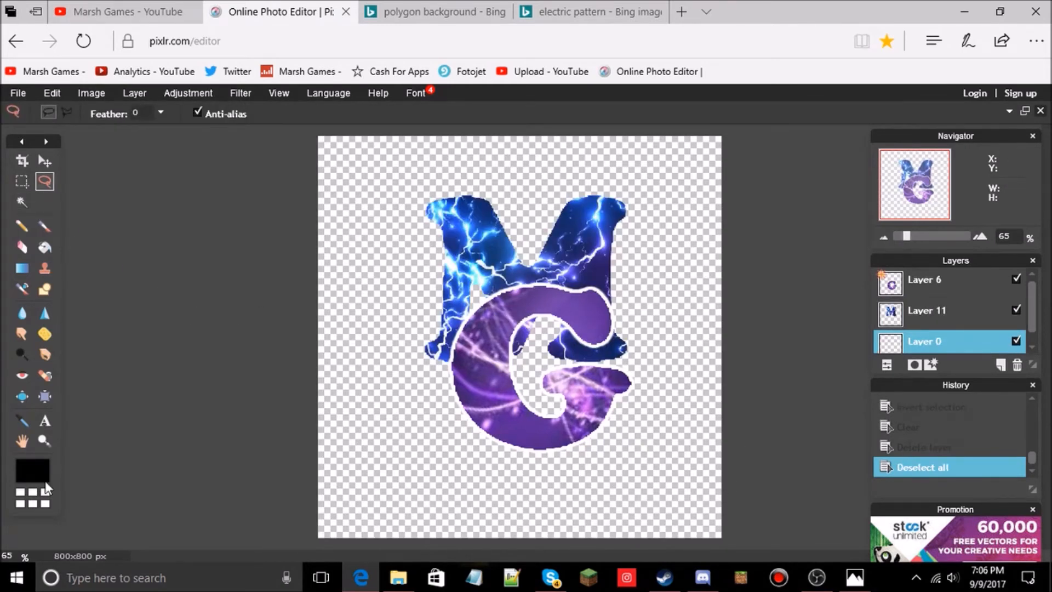
Enable an Outer glow on the M on Layer 11 with hardness 10 and size 11.
click(22, 442)
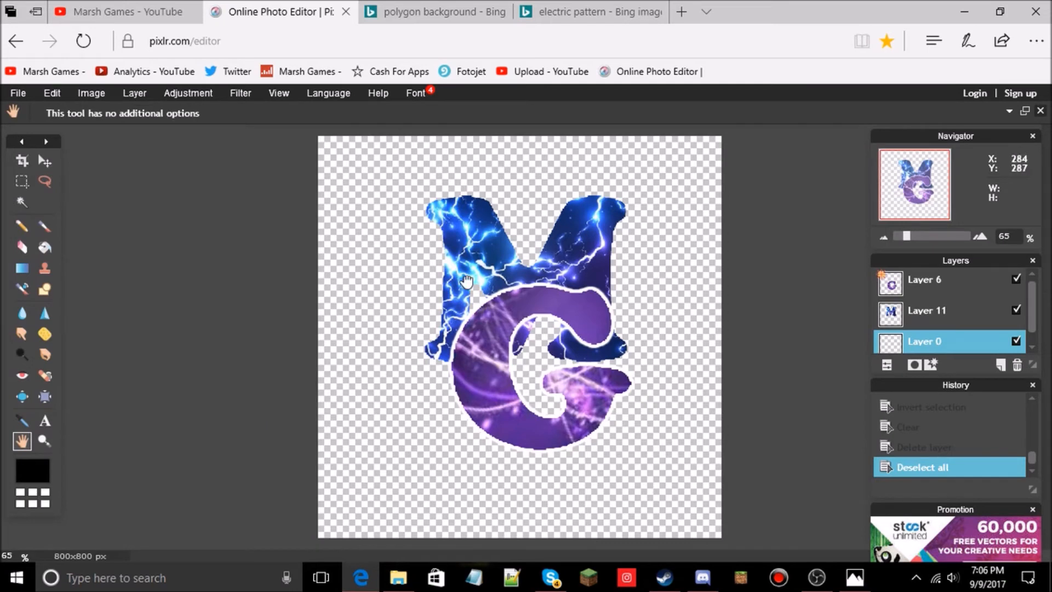
right_click(938, 318)
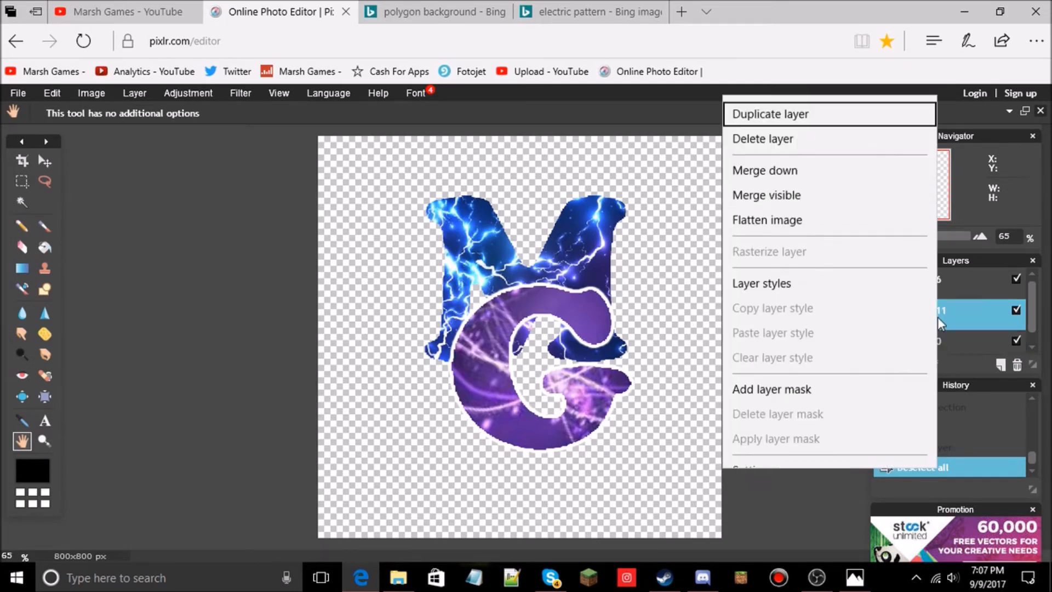
click(759, 189)
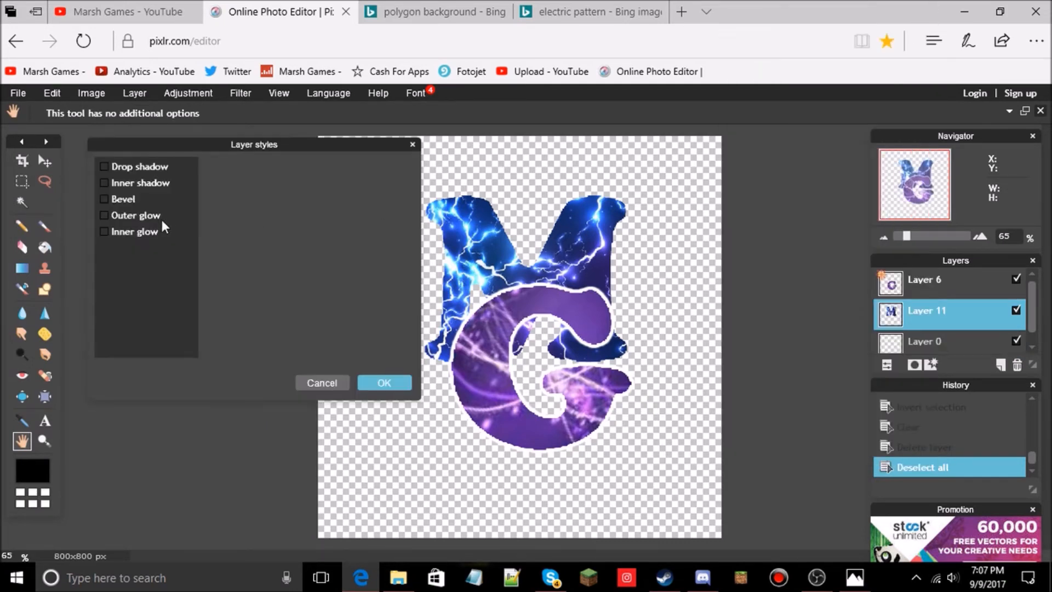
click(108, 216)
drag(308, 200, 298, 226)
Make the outer glow of the M on Layer 11 white and apply the layer style.
click(302, 239)
click(168, 175)
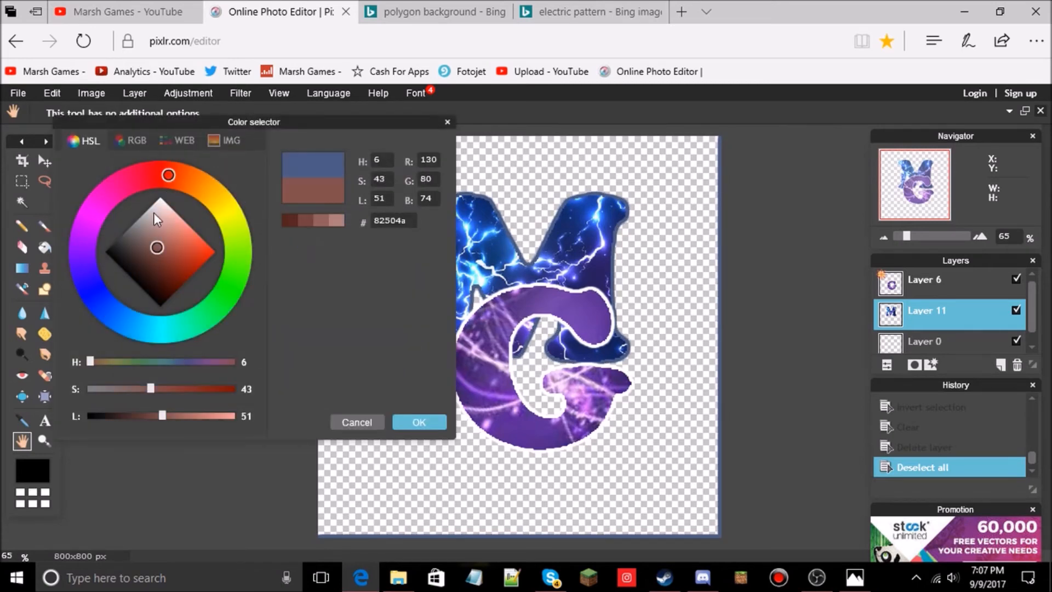
click(158, 200)
click(160, 197)
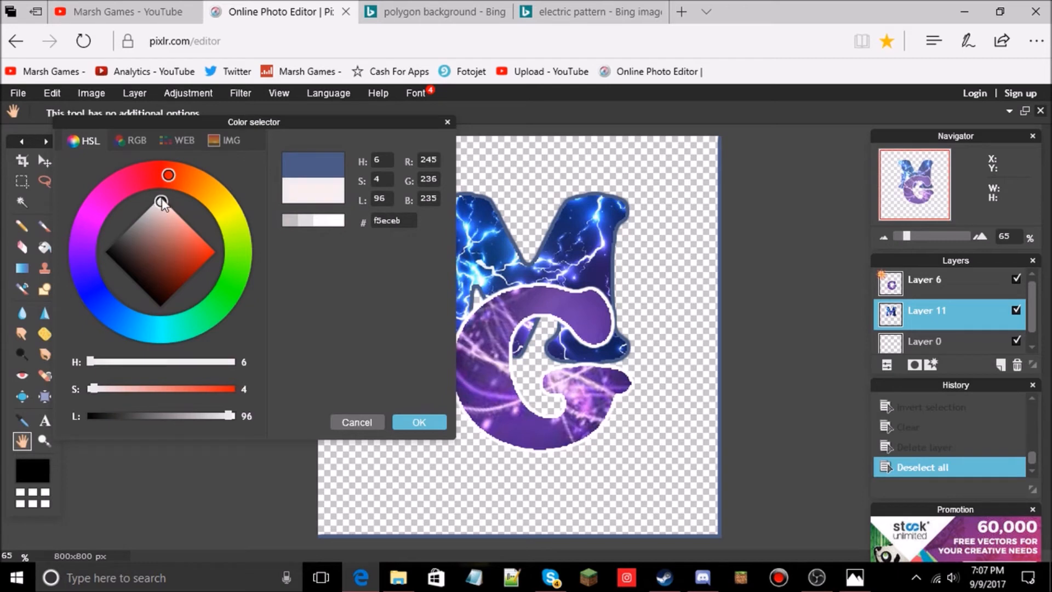
click(418, 422)
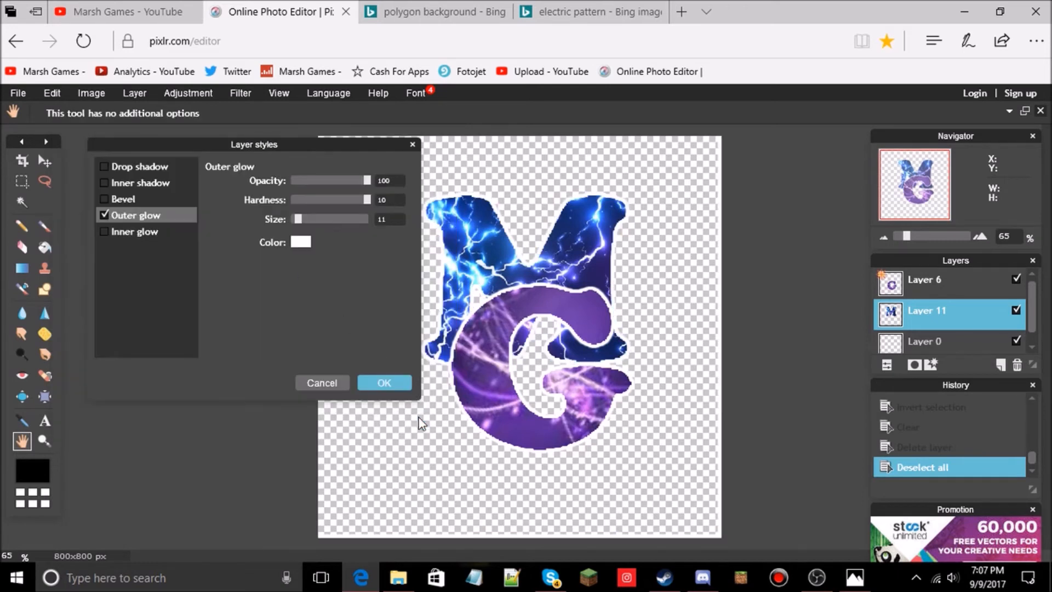
click(403, 379)
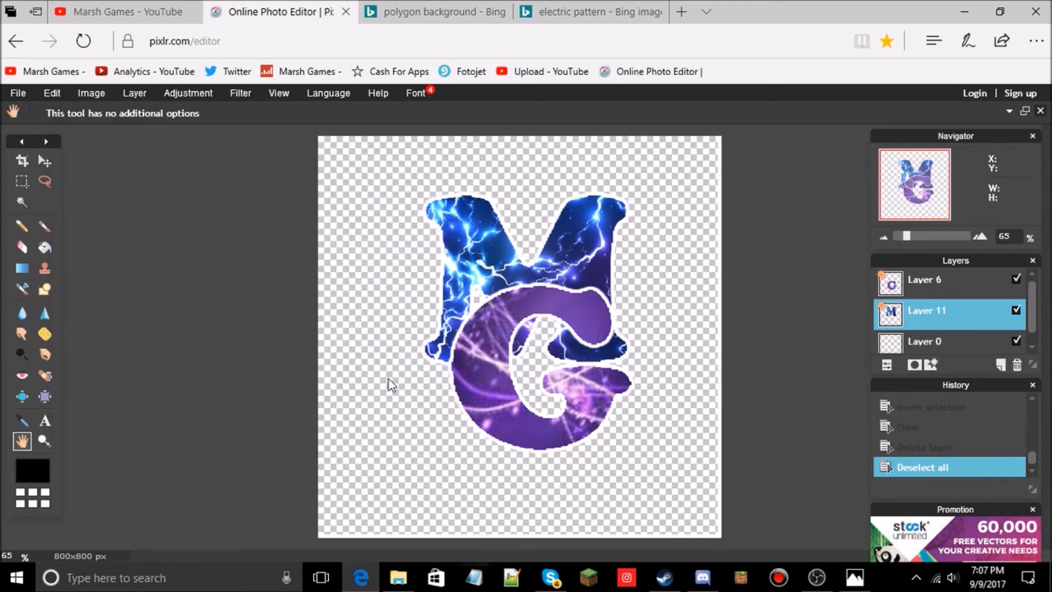
Try marquee selections about 31 and 39 px wide along the canvas's right edge on Layer 0.
click(20, 188)
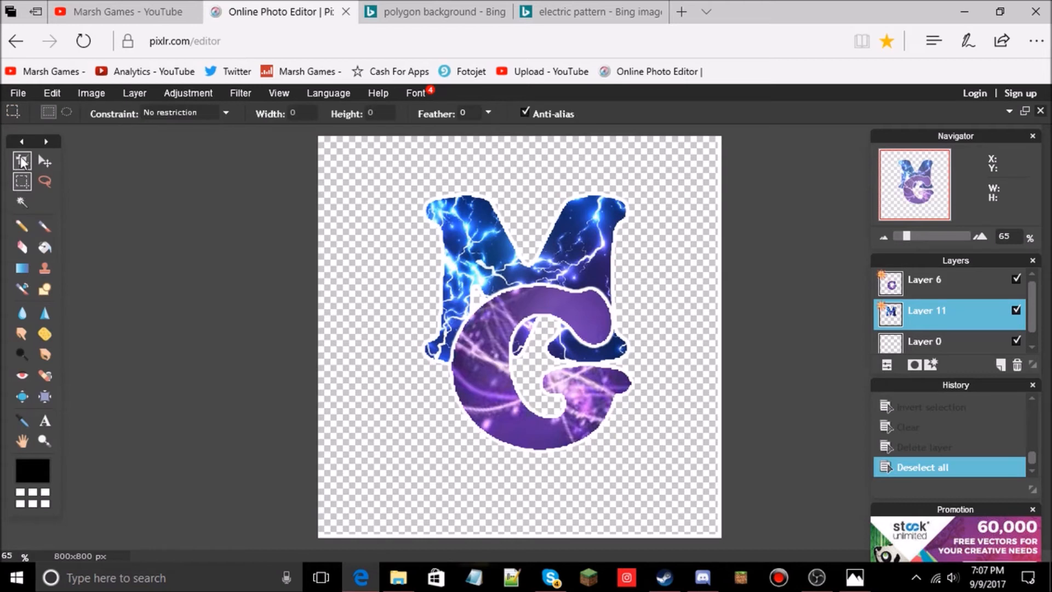
click(212, 113)
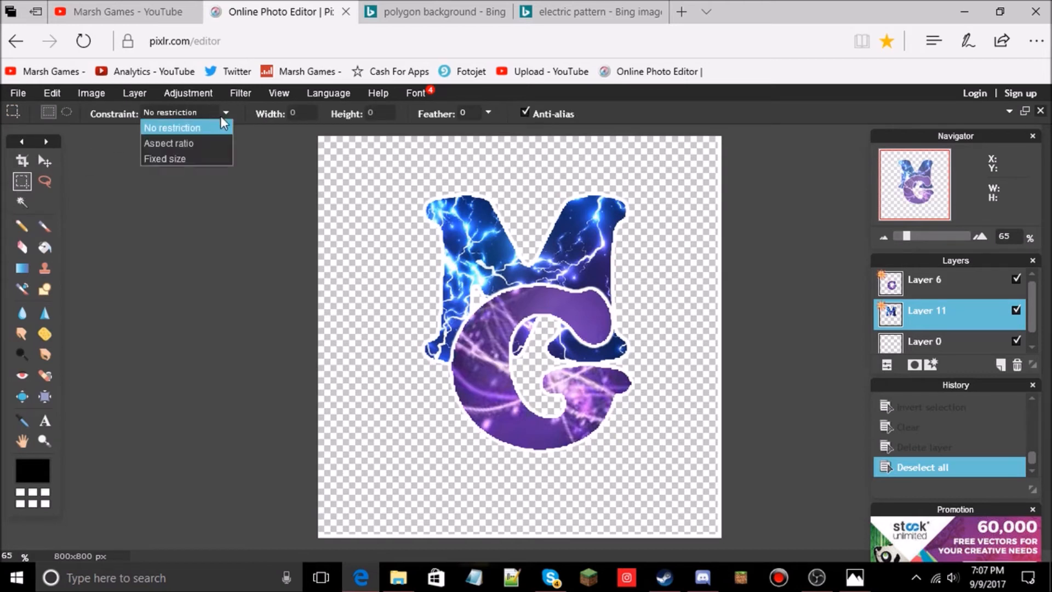
click(221, 116)
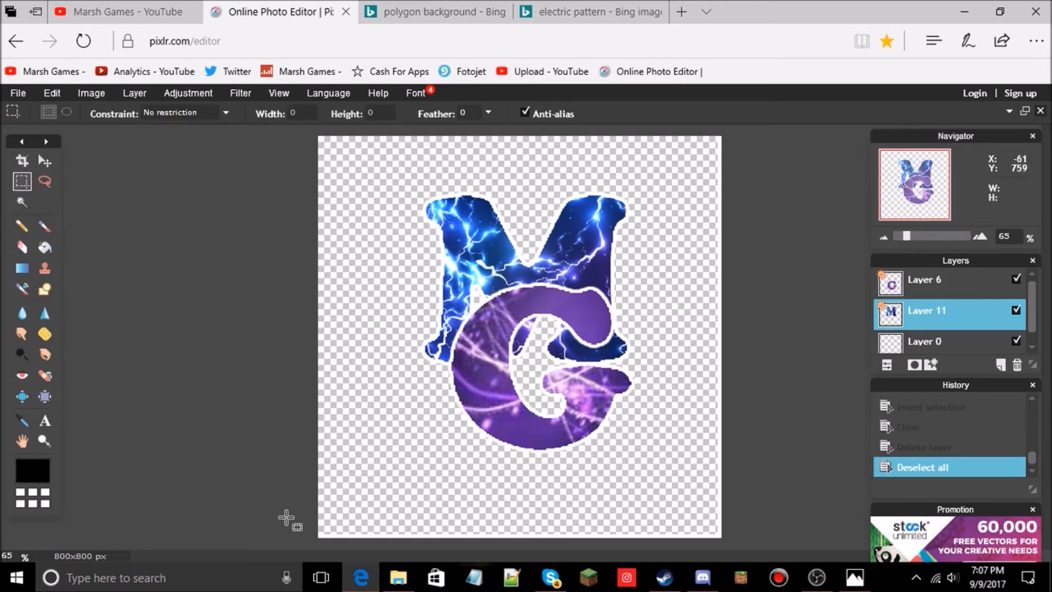
click(922, 343)
drag(296, 529, 298, 499)
click(239, 514)
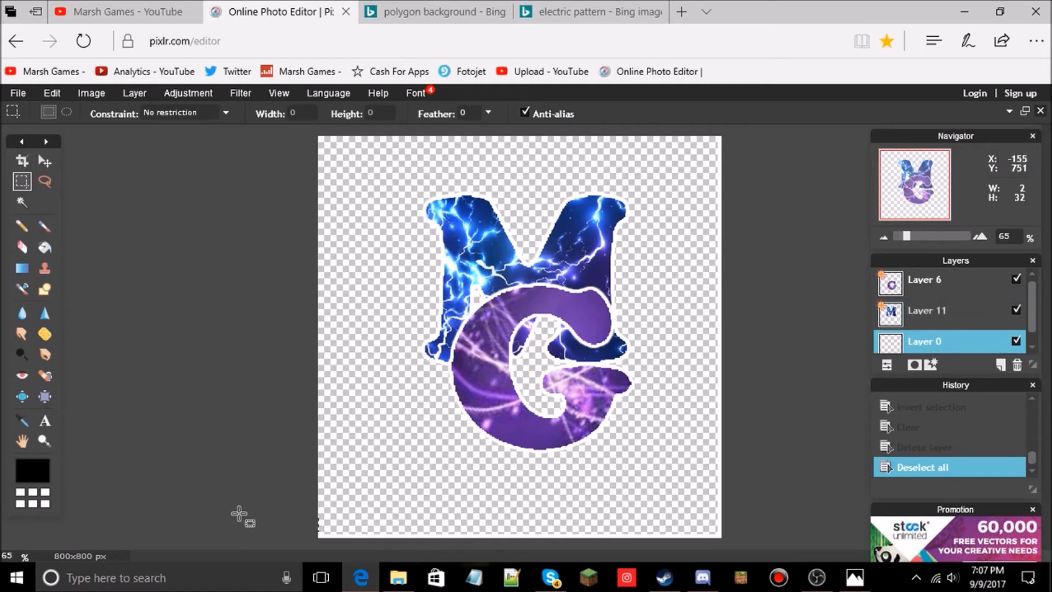
drag(706, 132, 782, 533)
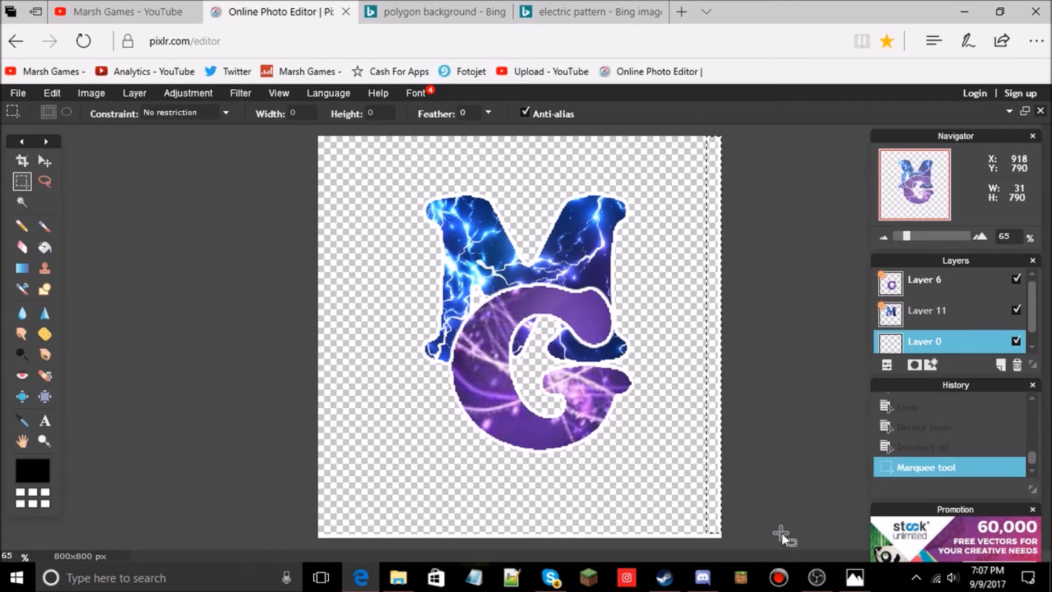
right_click(716, 485)
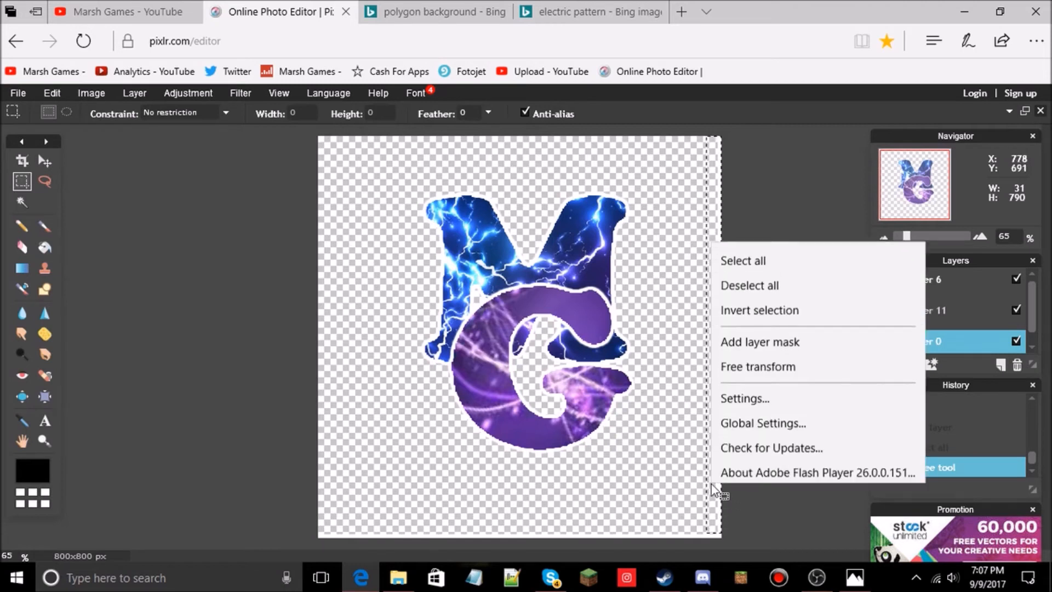
click(740, 277)
drag(702, 122, 776, 554)
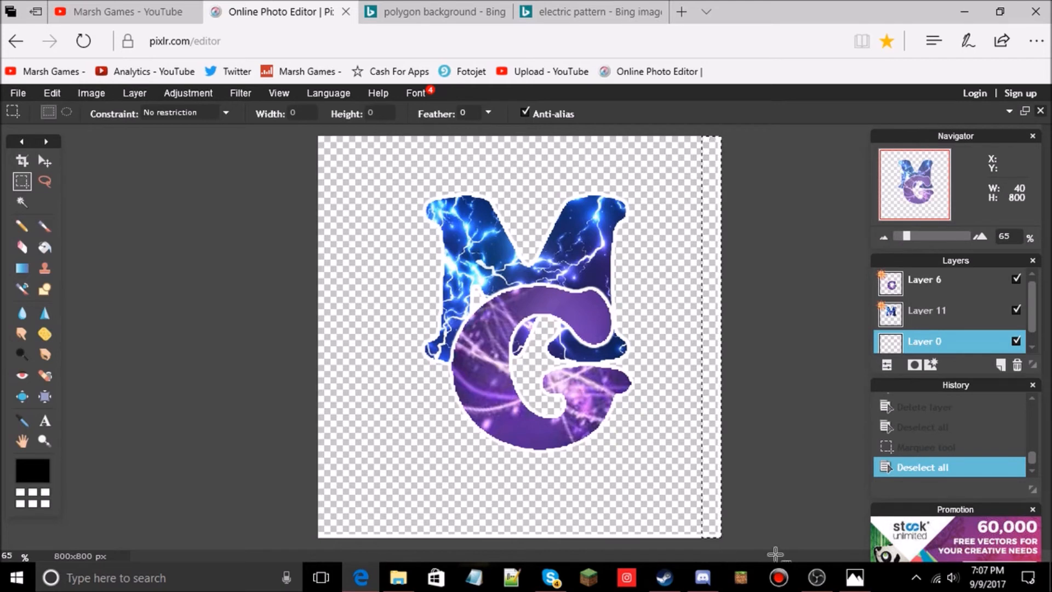
right_click(713, 477)
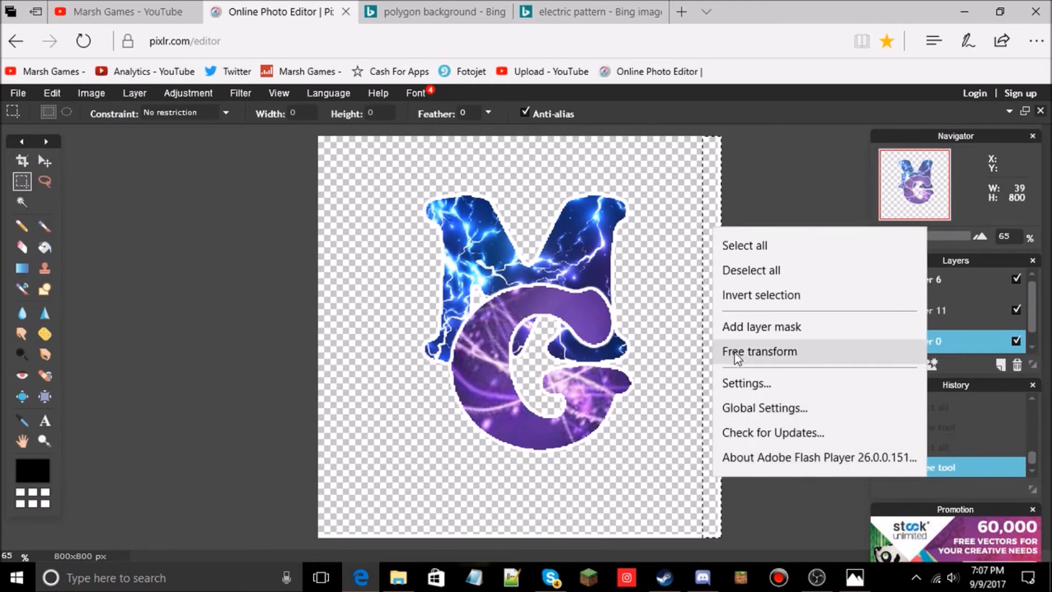
click(709, 349)
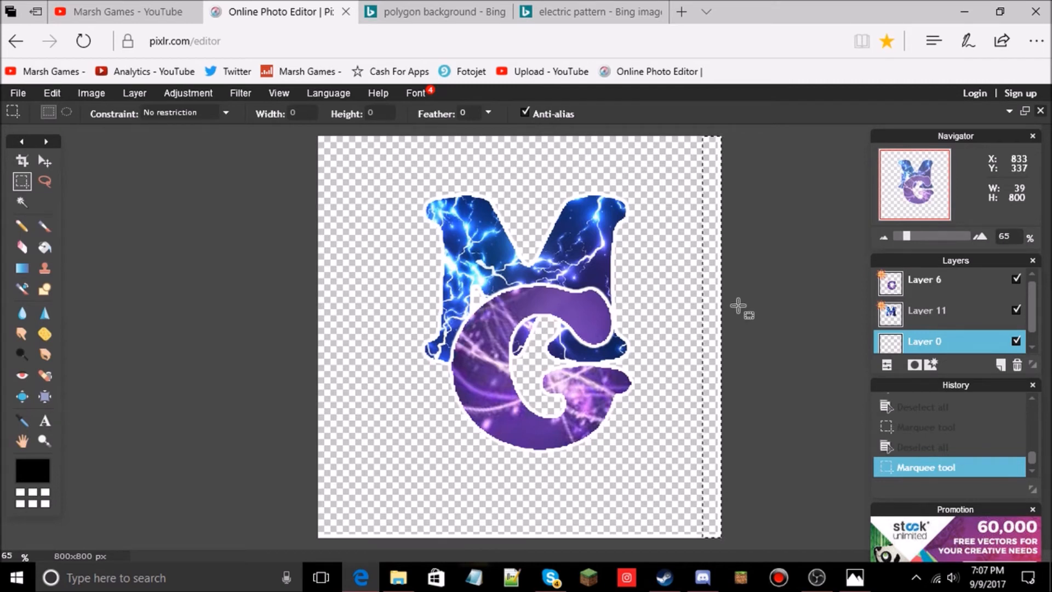
Try to clear the line at the canvas's right edge on Layer 11 using full-height marquee strips about 17 and 105 px wide.
click(926, 321)
drag(713, 129, 757, 544)
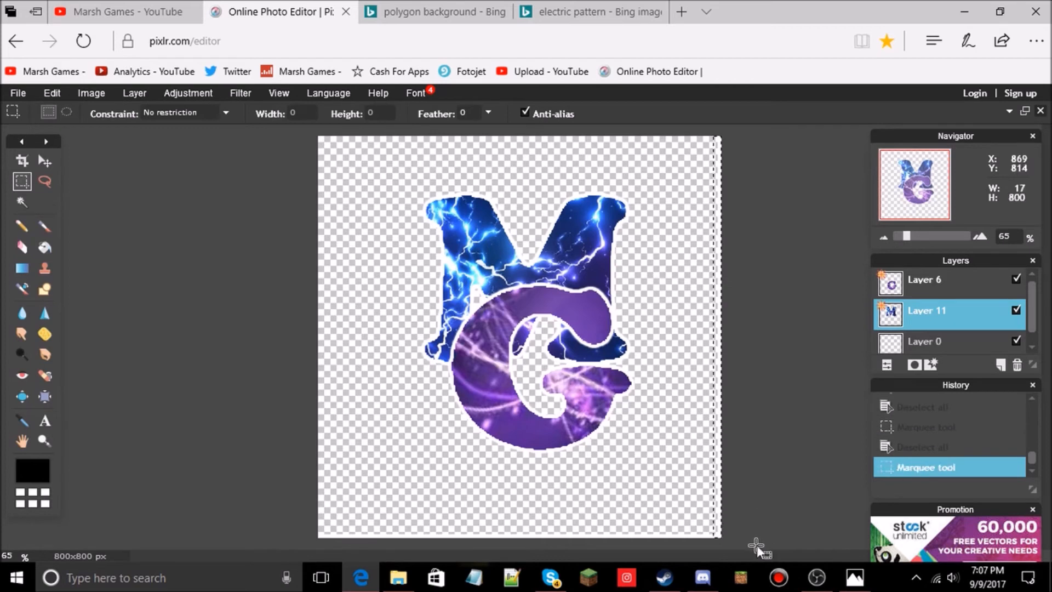
key(Delete)
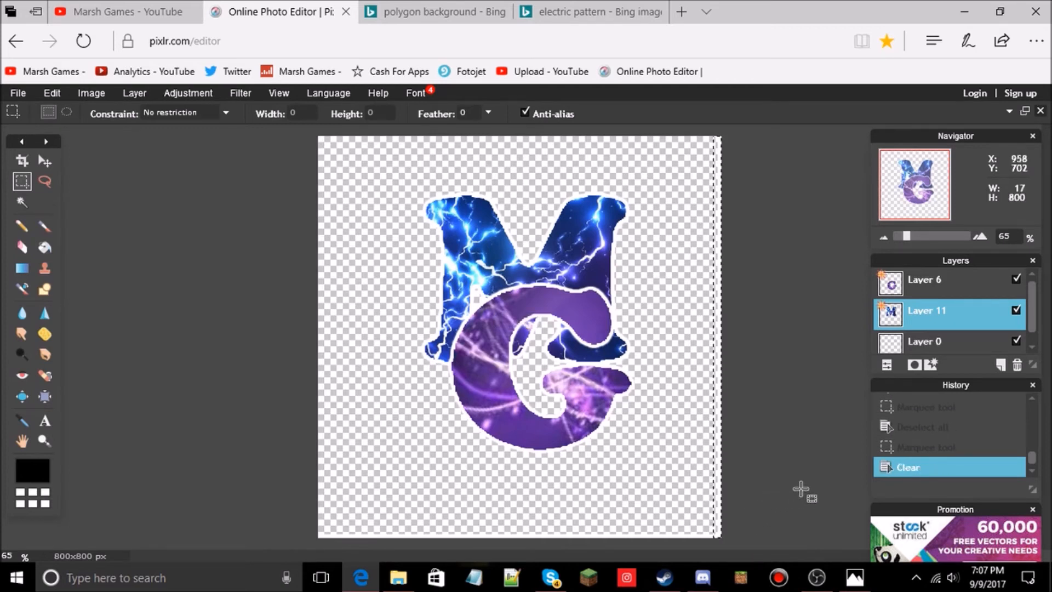
click(715, 144)
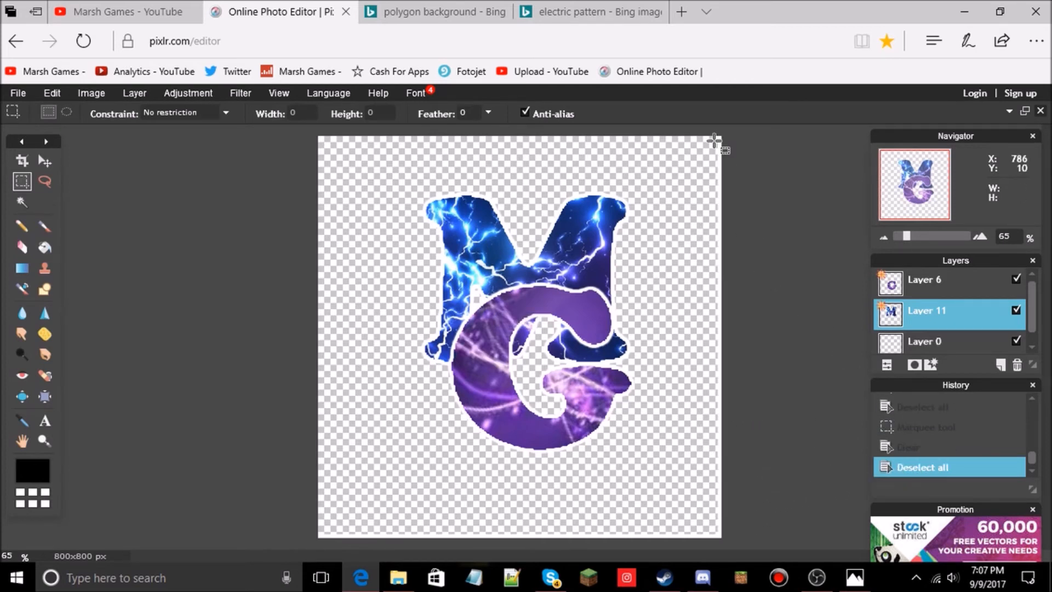
drag(669, 123, 784, 553)
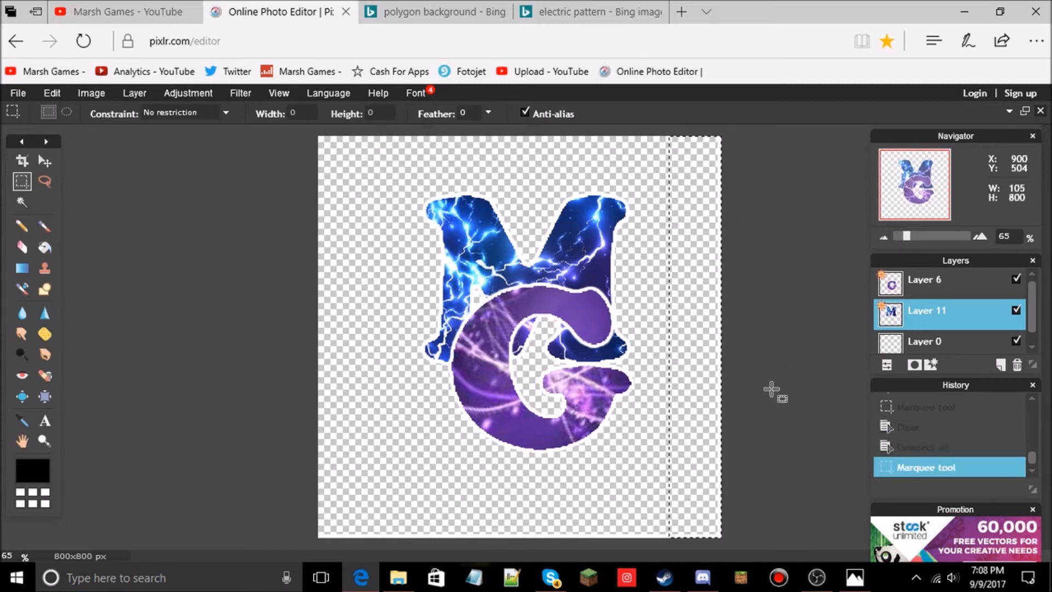
key(Delete)
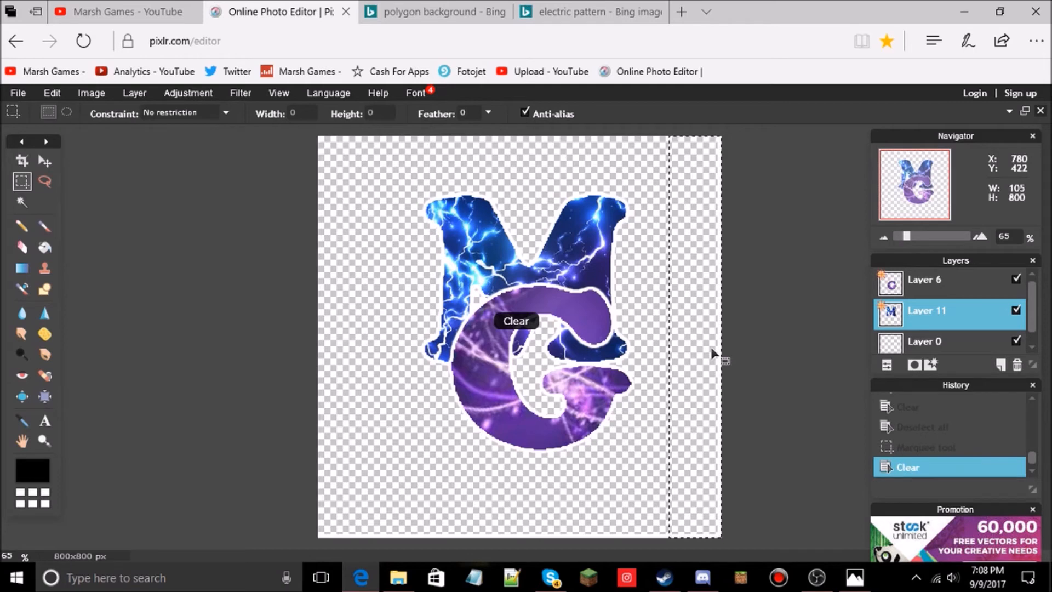
click(755, 328)
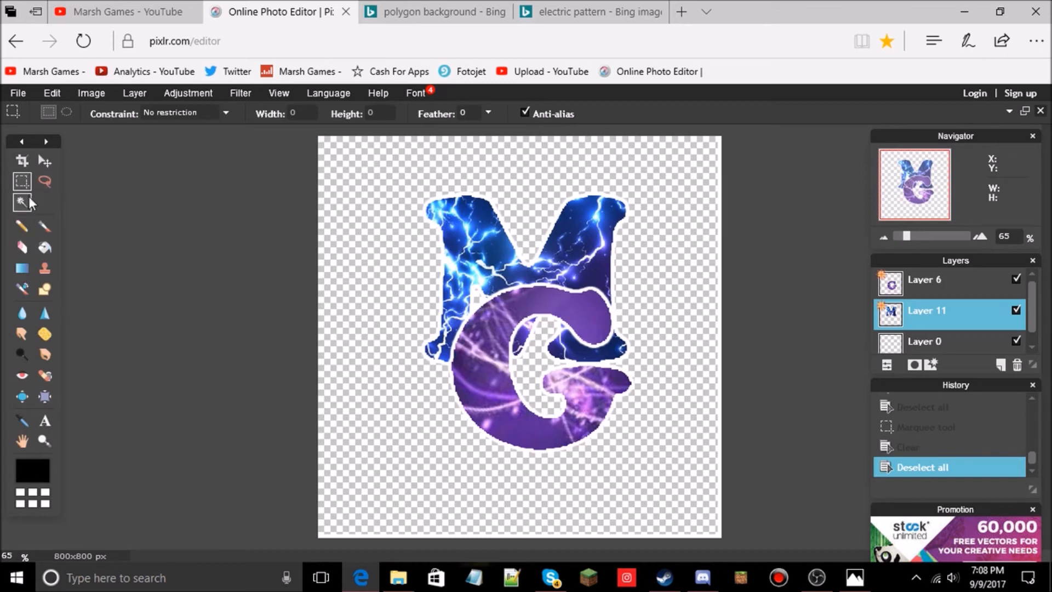
Erase the leftover line along the canvas's lower and right edges on Layer 11 with a size 50 eraser at 100 opacity.
click(28, 251)
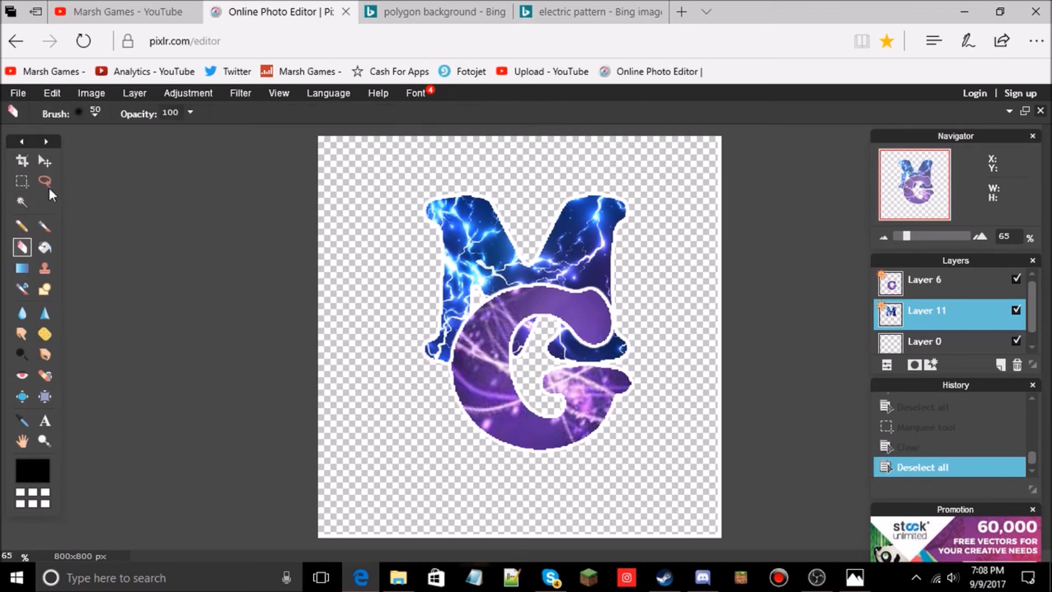
right_click(25, 254)
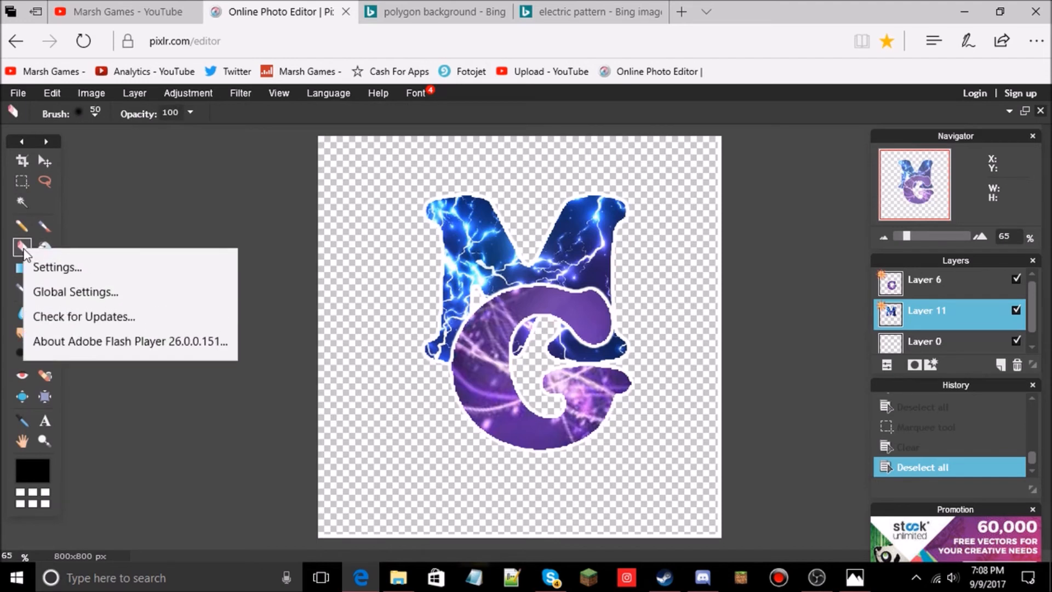
click(229, 431)
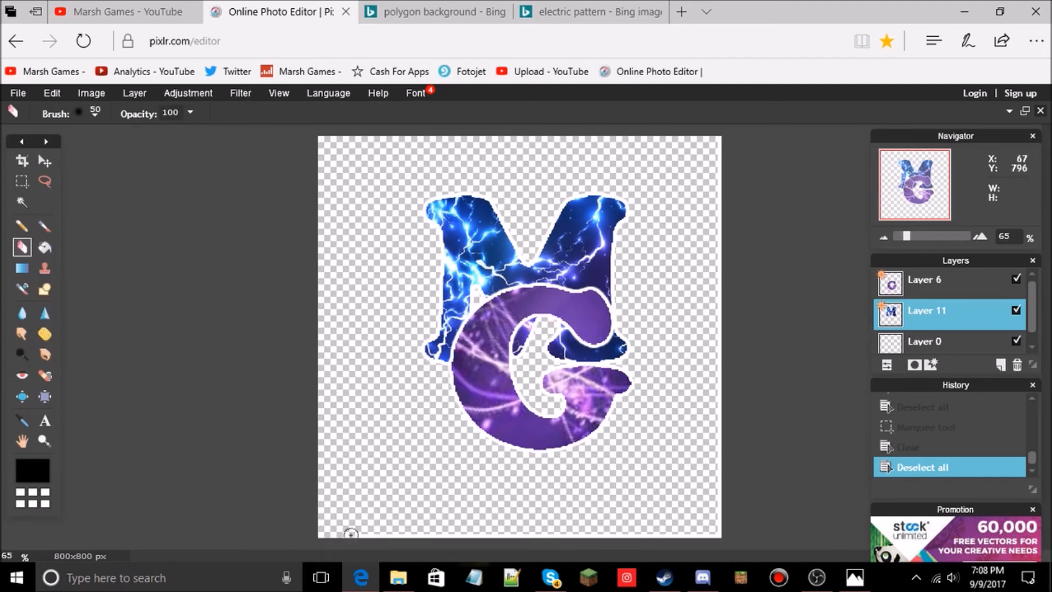
click(390, 527)
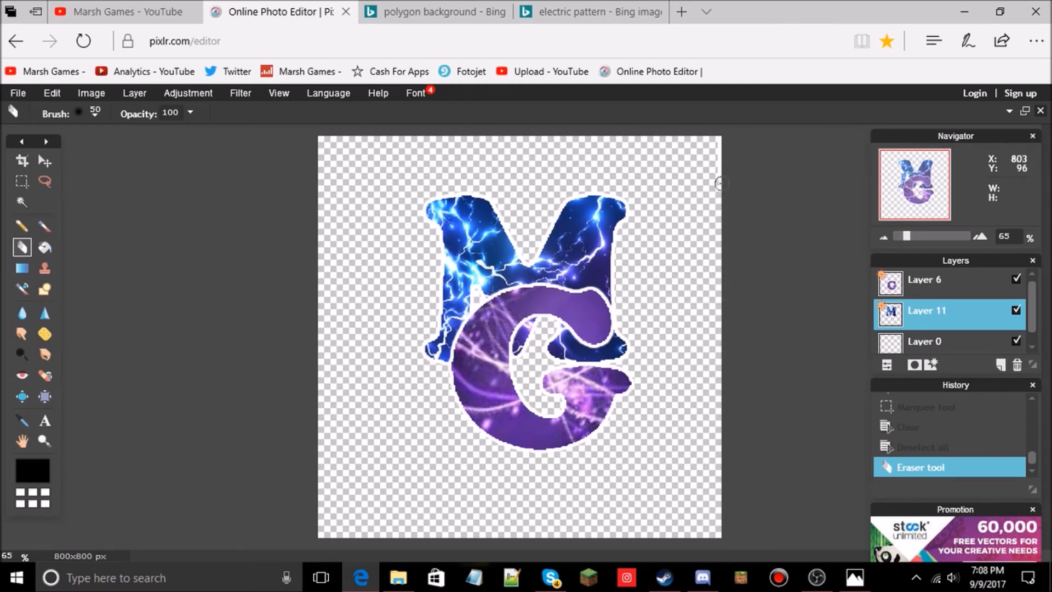
click(520, 529)
click(22, 182)
click(22, 440)
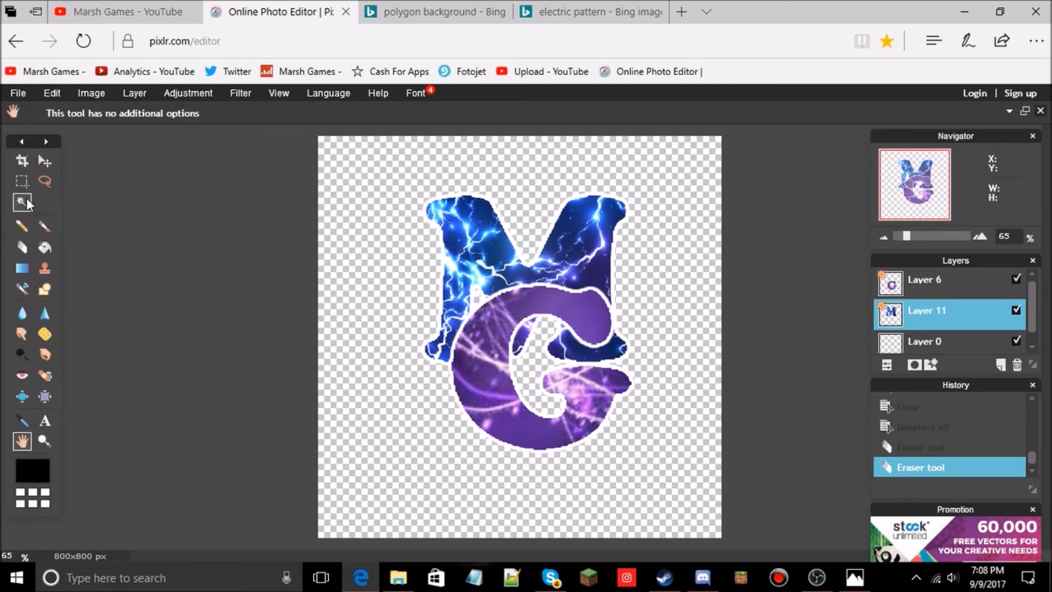
Switch to Photos to examine the reference logo.png, and return to the Pixlr Editor.
click(855, 578)
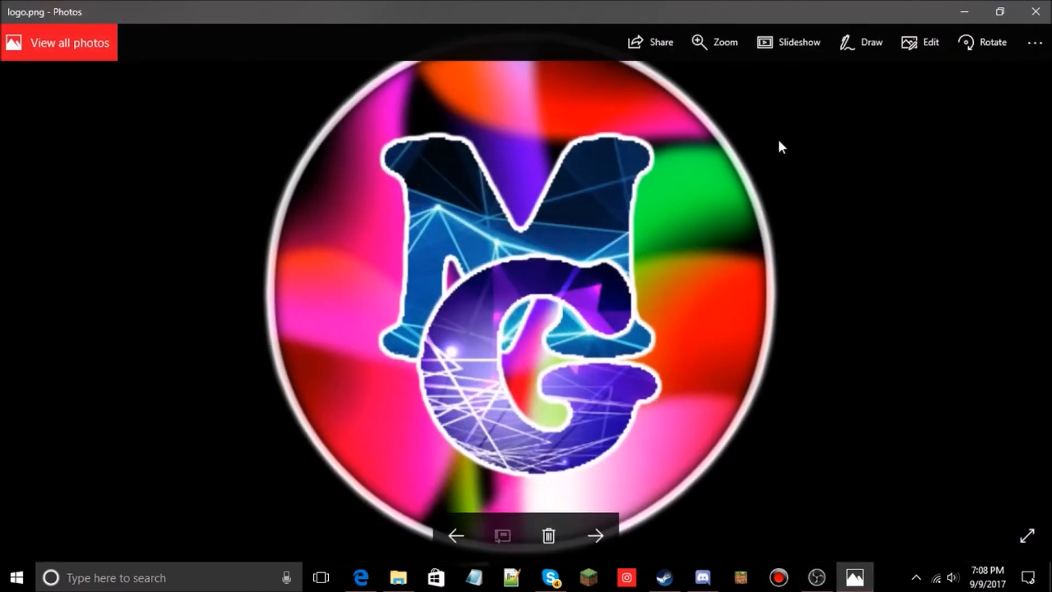
click(964, 11)
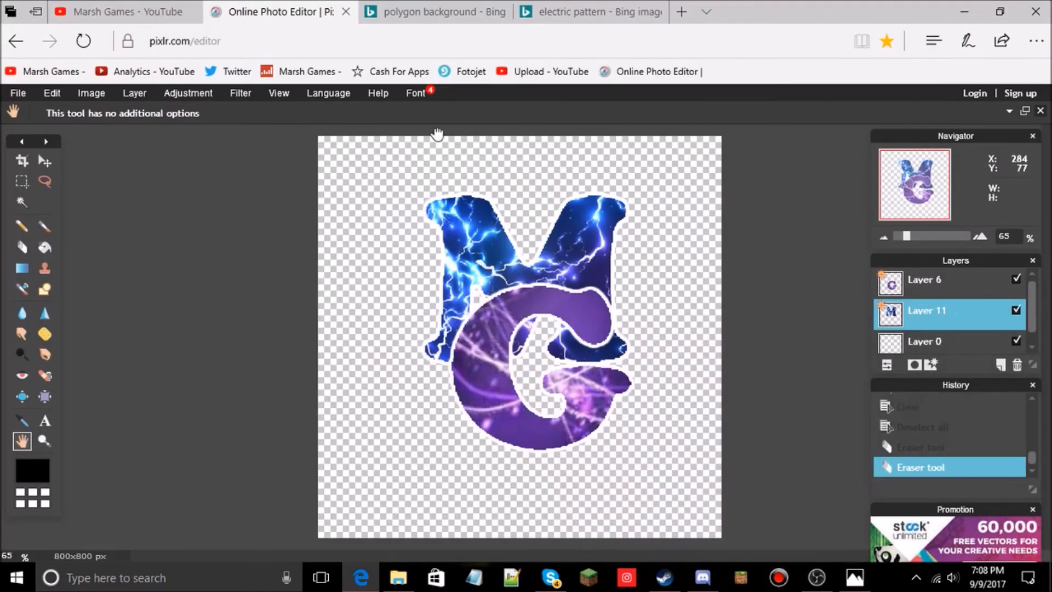
click(855, 577)
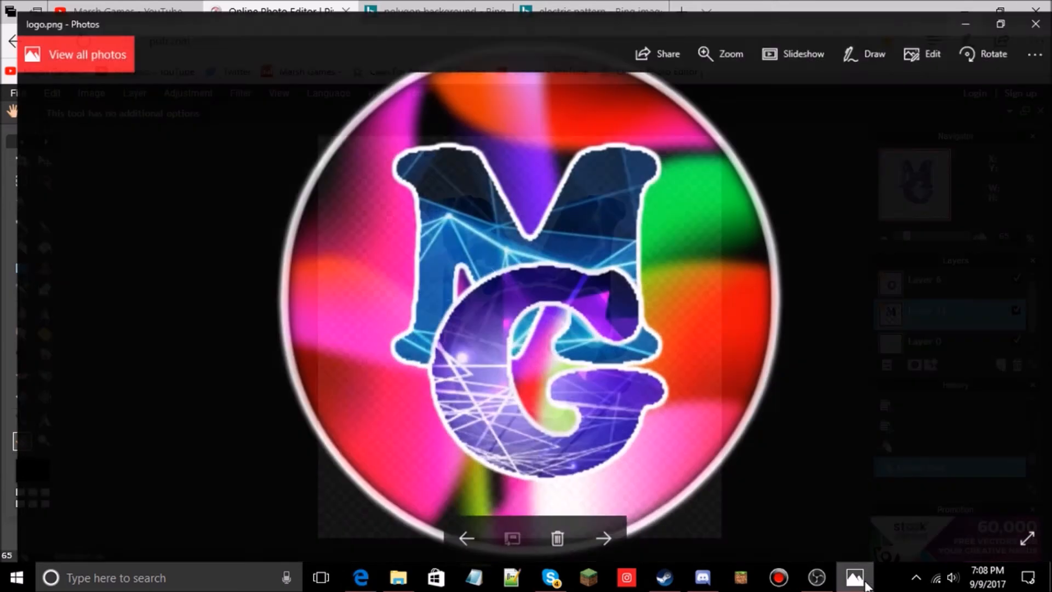
click(855, 577)
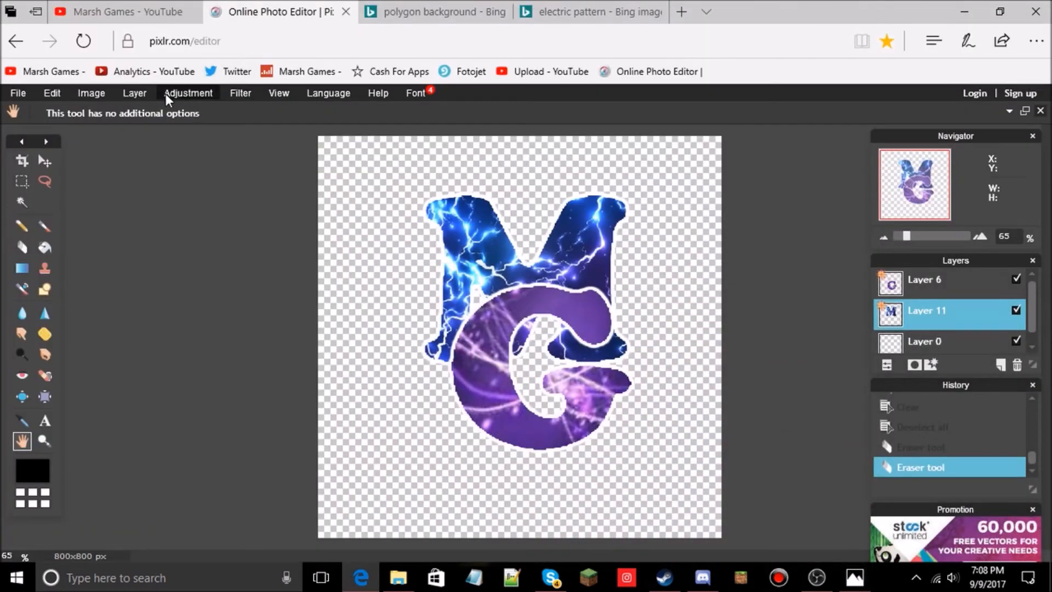
Try ousJHgG.jpg as a background layer beneath the M on Layer 11, and delete that image layer.
click(137, 96)
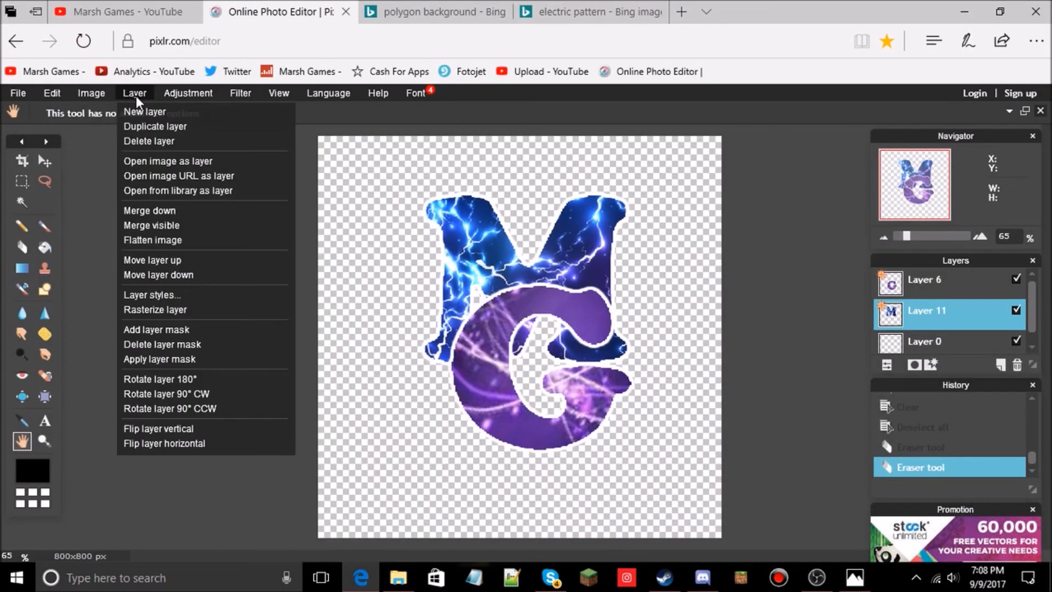
click(139, 163)
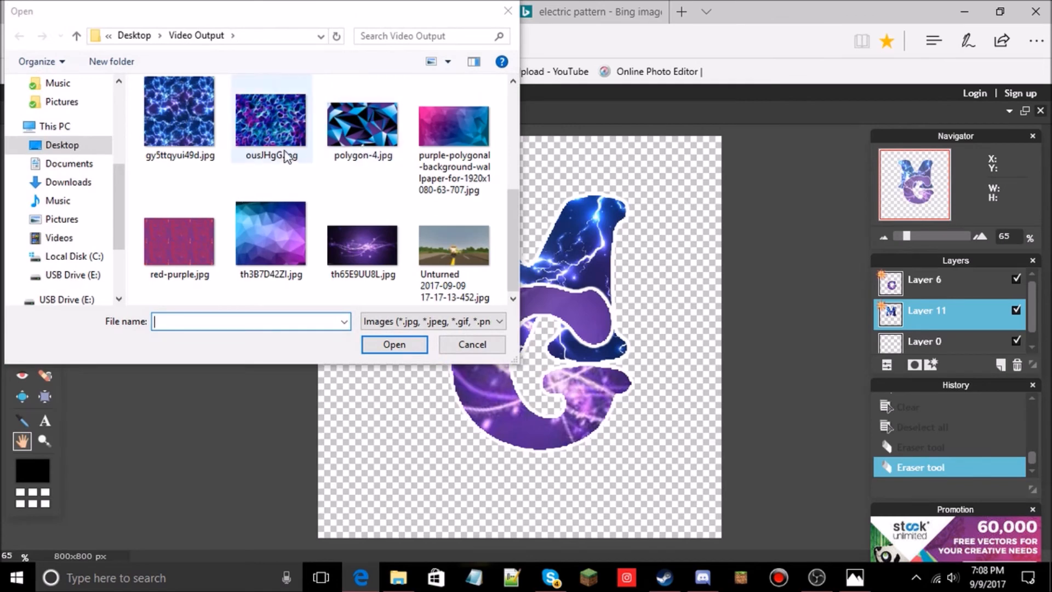
click(271, 126)
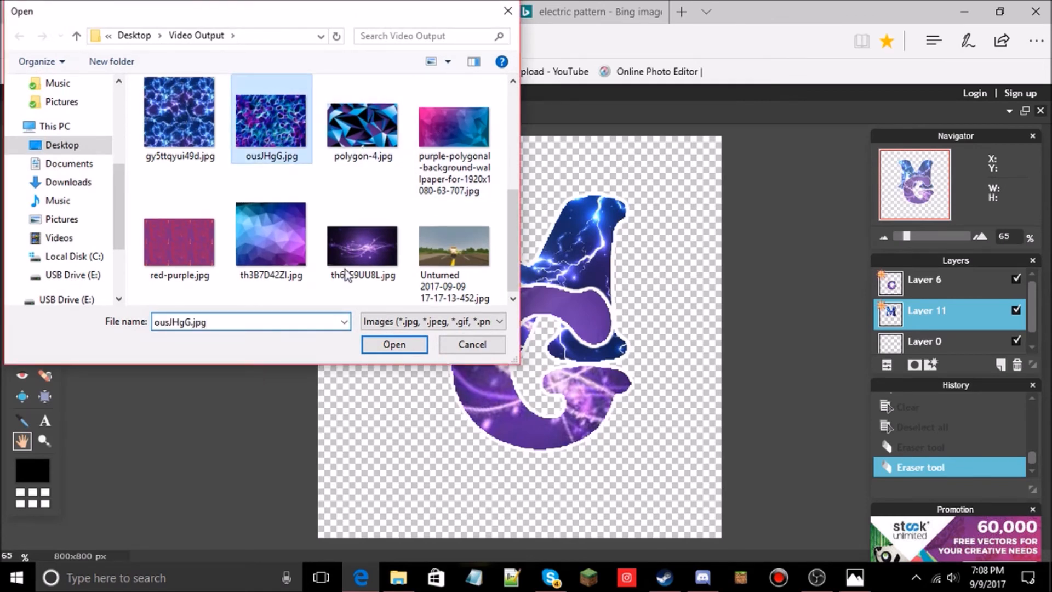
click(406, 350)
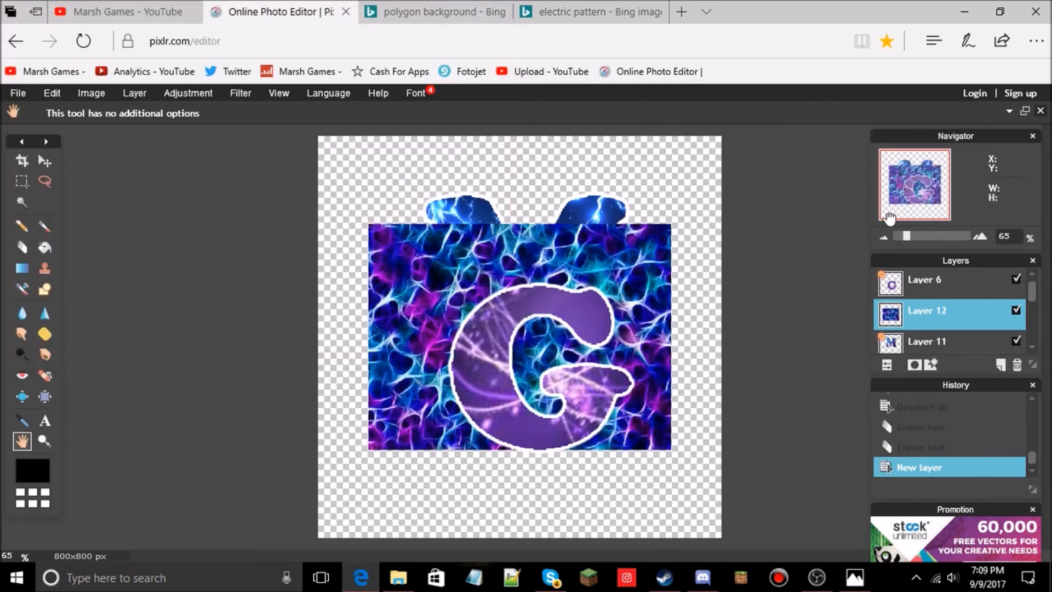
drag(924, 310, 925, 348)
scroll(956, 340, down, 1)
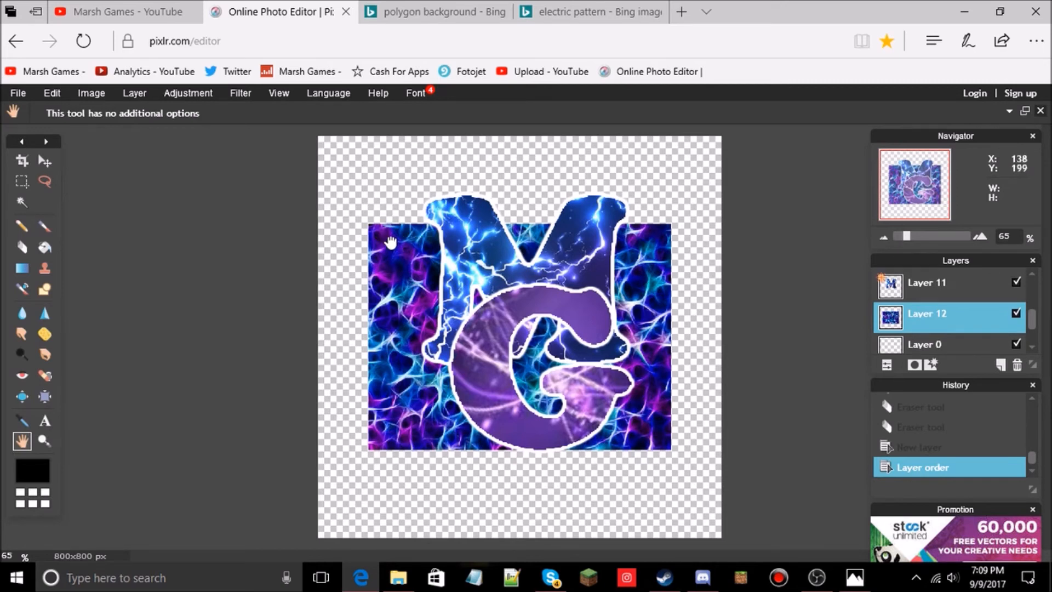
right_click(958, 327)
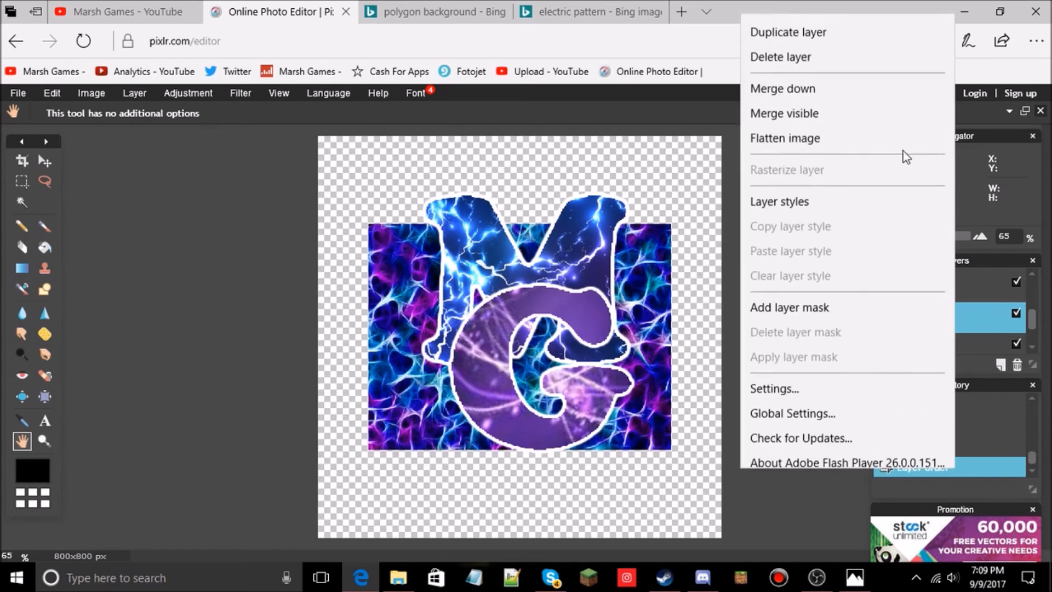
click(789, 43)
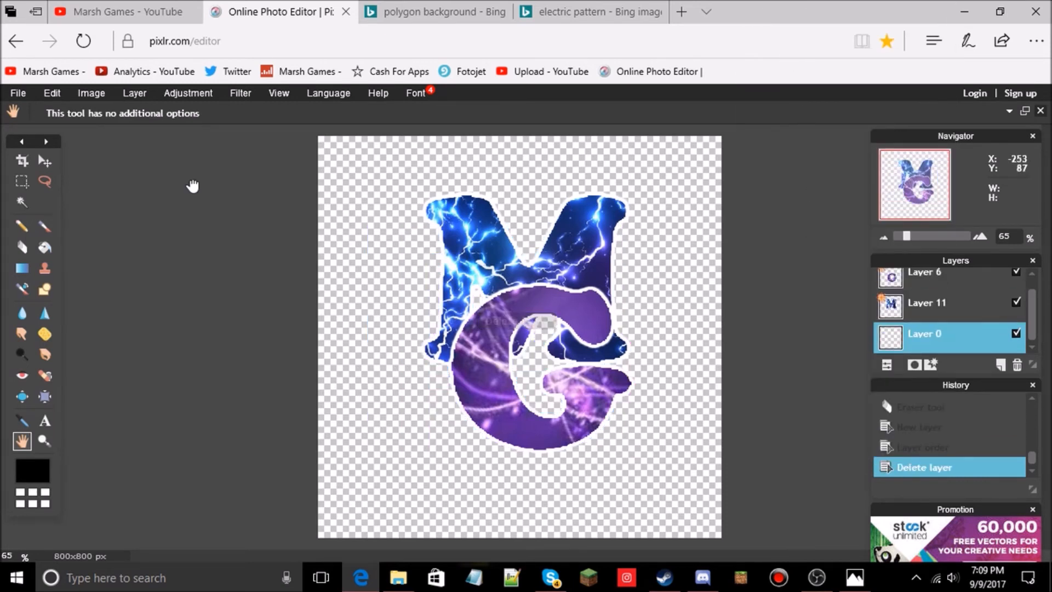
Draw a black filled ellipse with no transparency on Layer 0, centred behind the M and G letters.
click(61, 90)
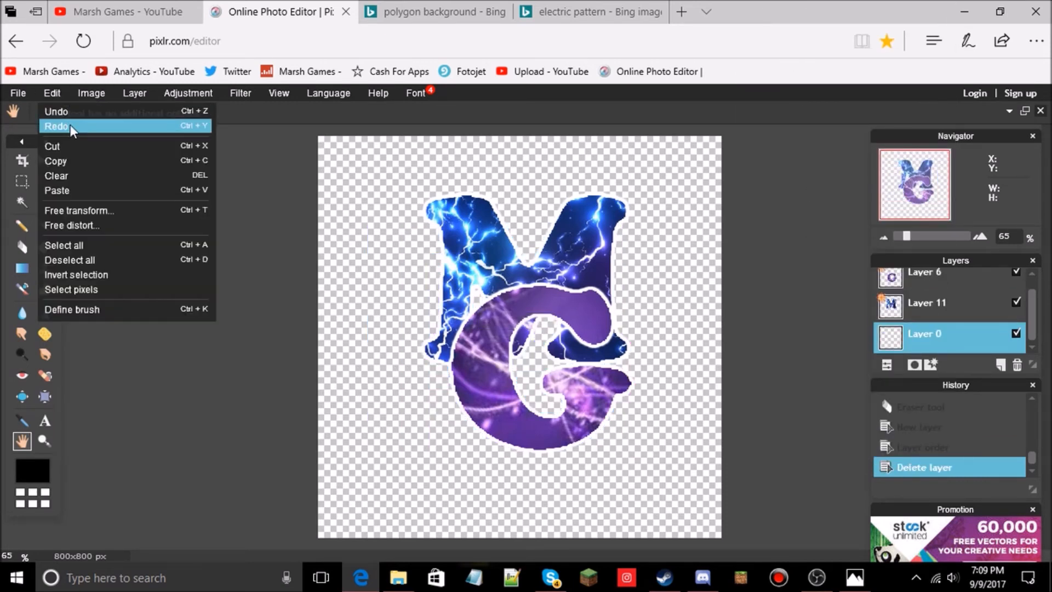
click(43, 97)
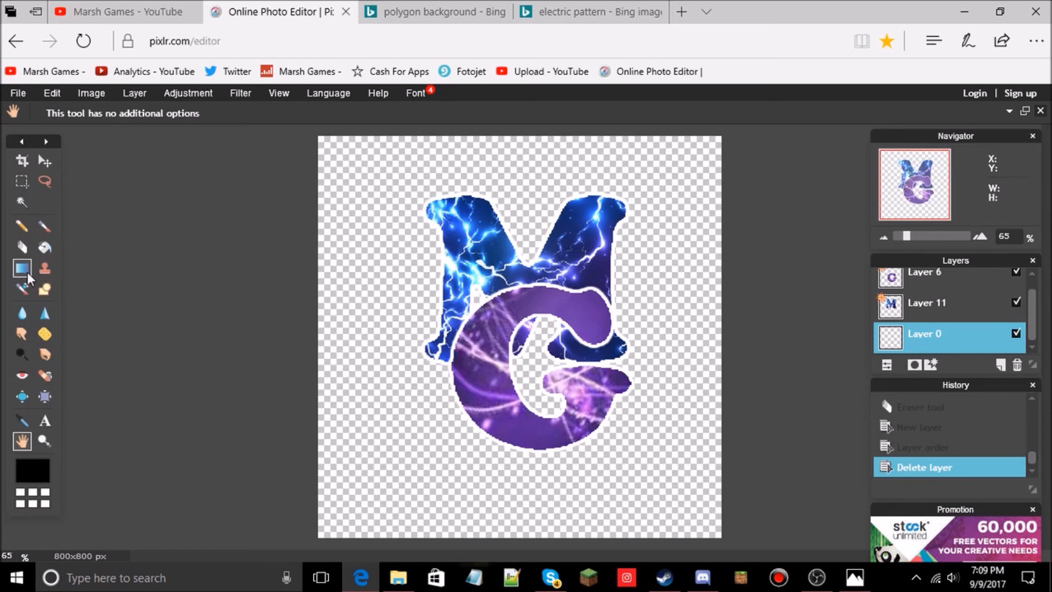
click(45, 398)
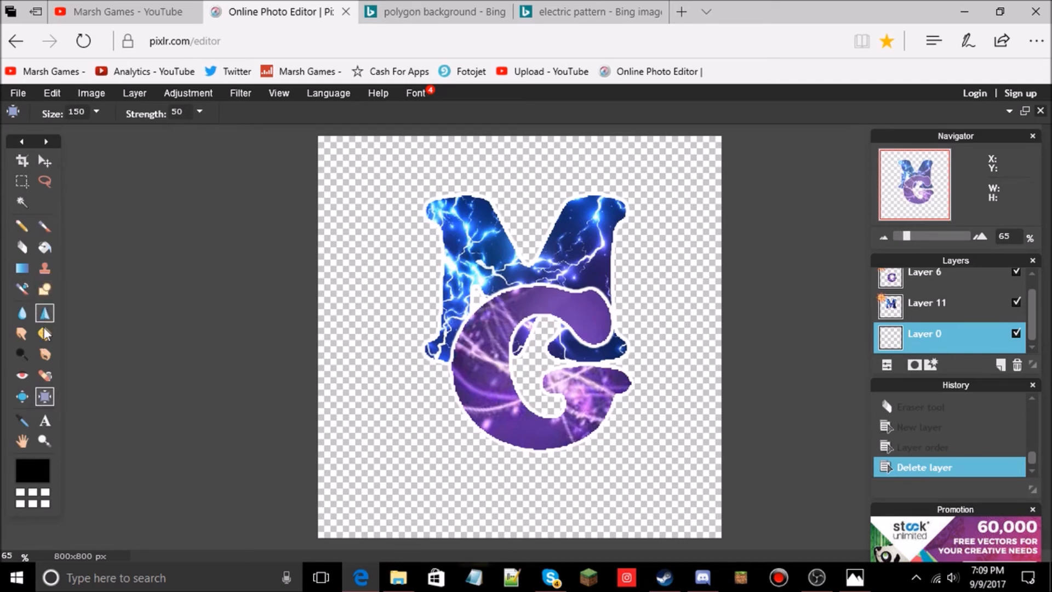
click(44, 293)
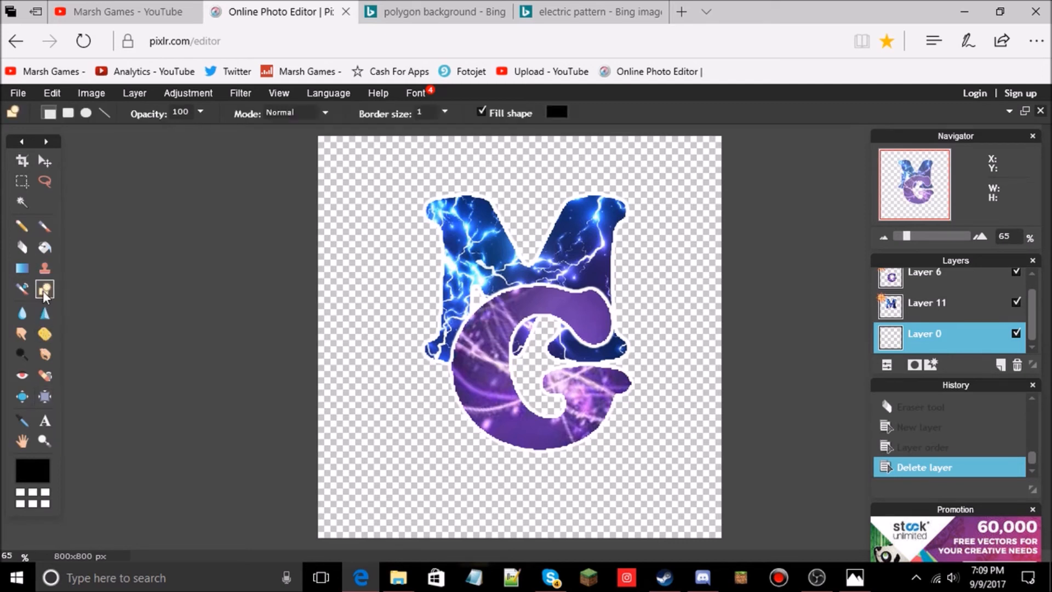
click(85, 112)
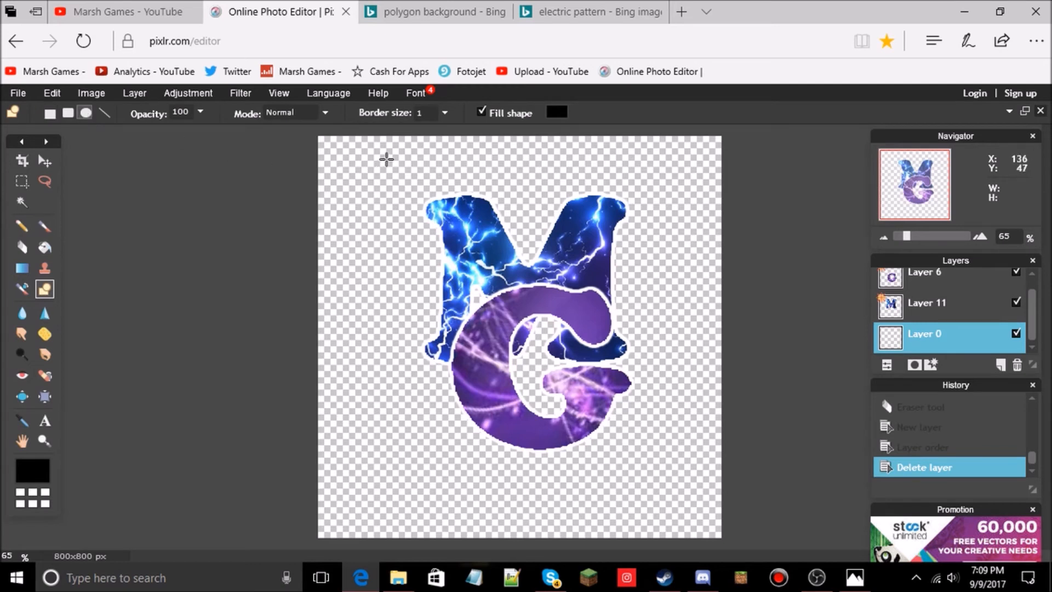
drag(382, 154, 671, 472)
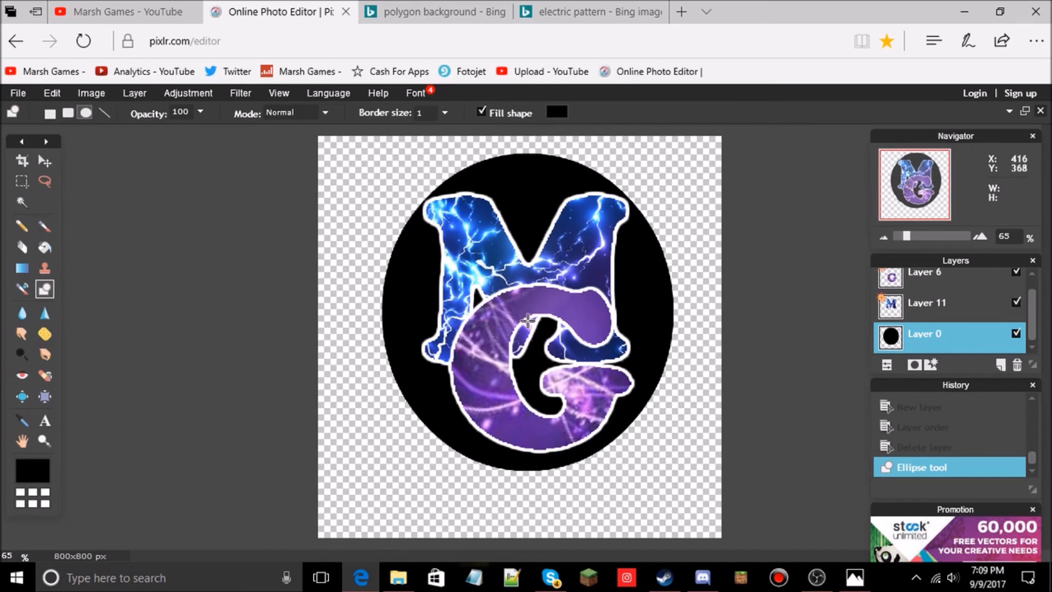
Free transform the black ellipse on Layer 0 into a circle about 716 x 713 px, centred behind the letters near the canvas's upper edge.
click(52, 93)
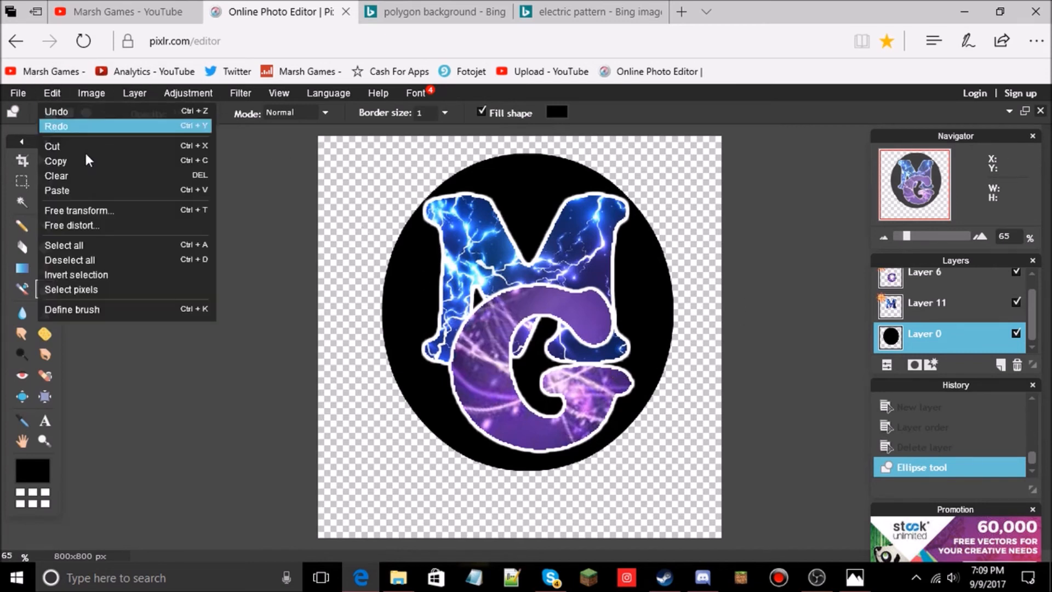
click(77, 211)
drag(382, 313, 330, 312)
drag(527, 472, 526, 514)
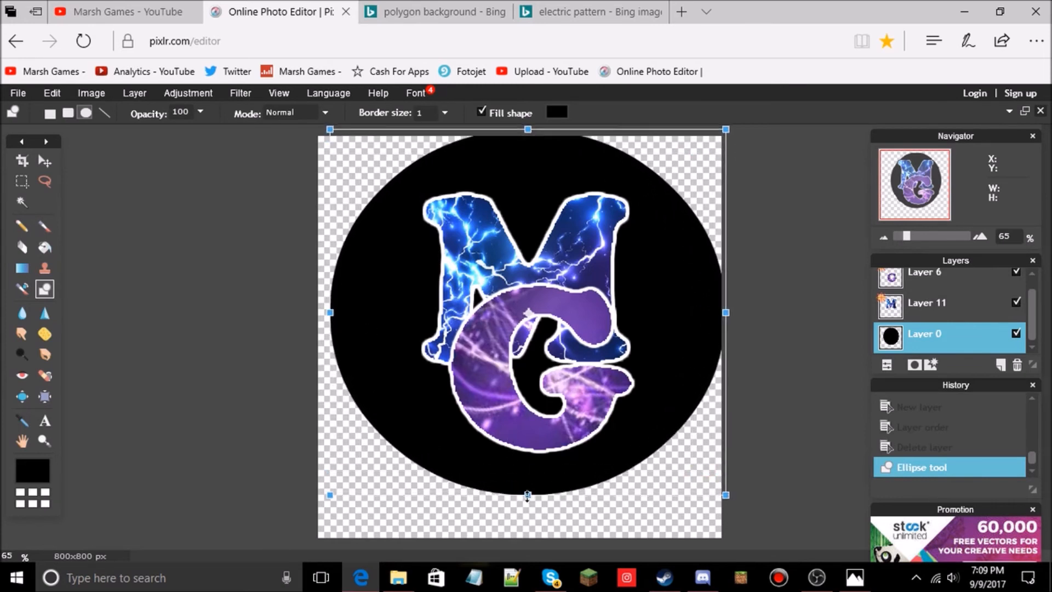
drag(683, 344, 682, 338)
drag(525, 509, 524, 525)
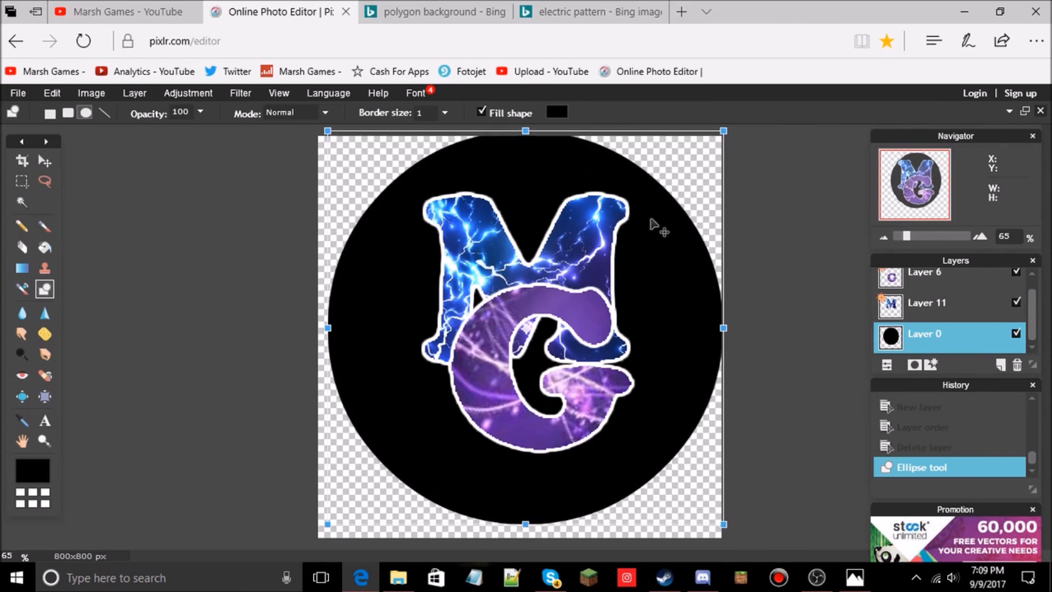
drag(672, 247, 665, 260)
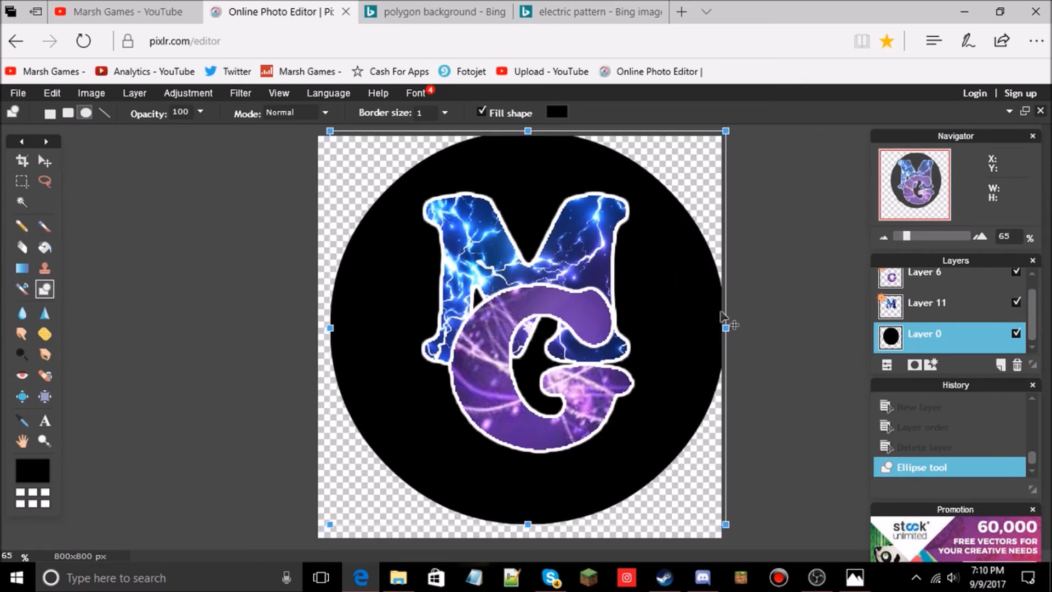
drag(726, 130, 709, 144)
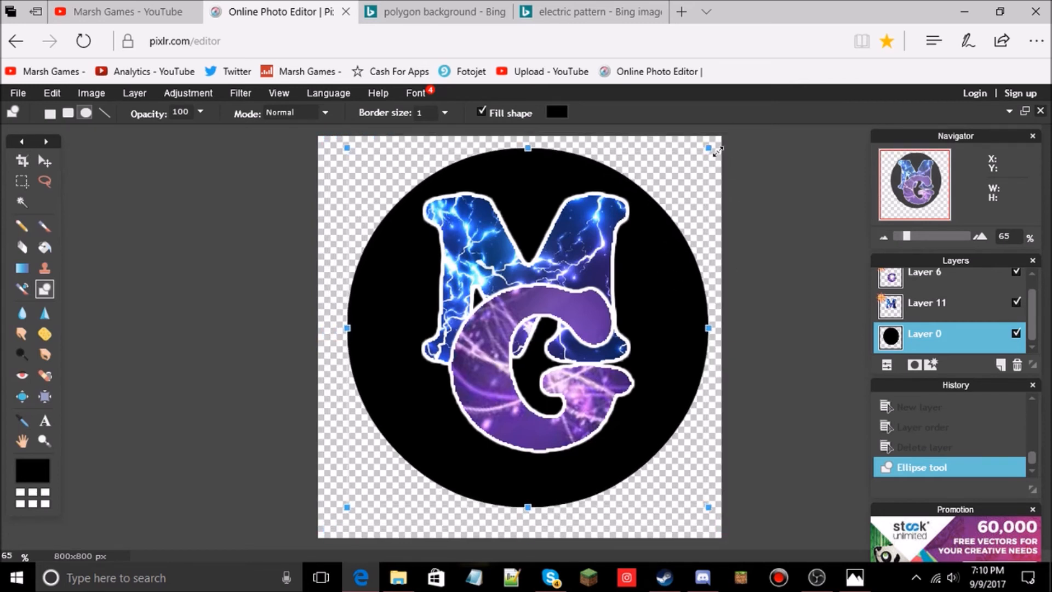
drag(652, 298, 650, 283)
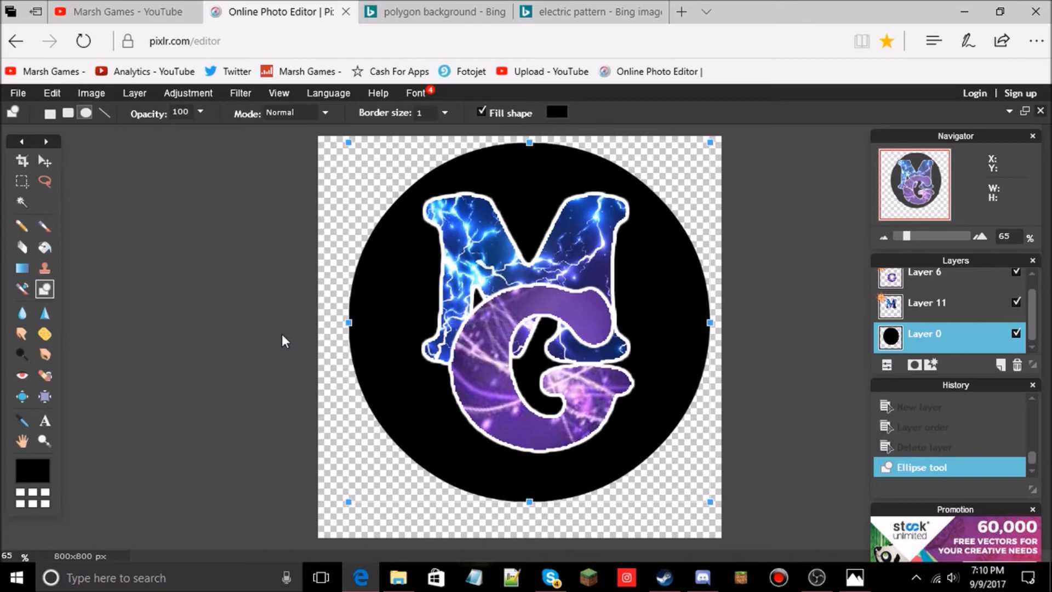
click(266, 302)
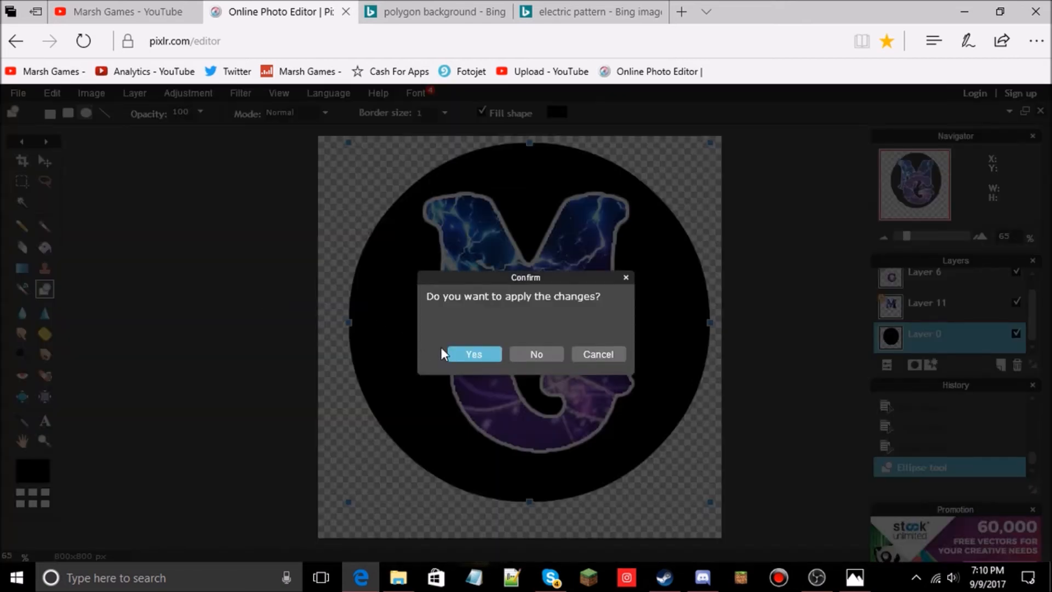
click(461, 357)
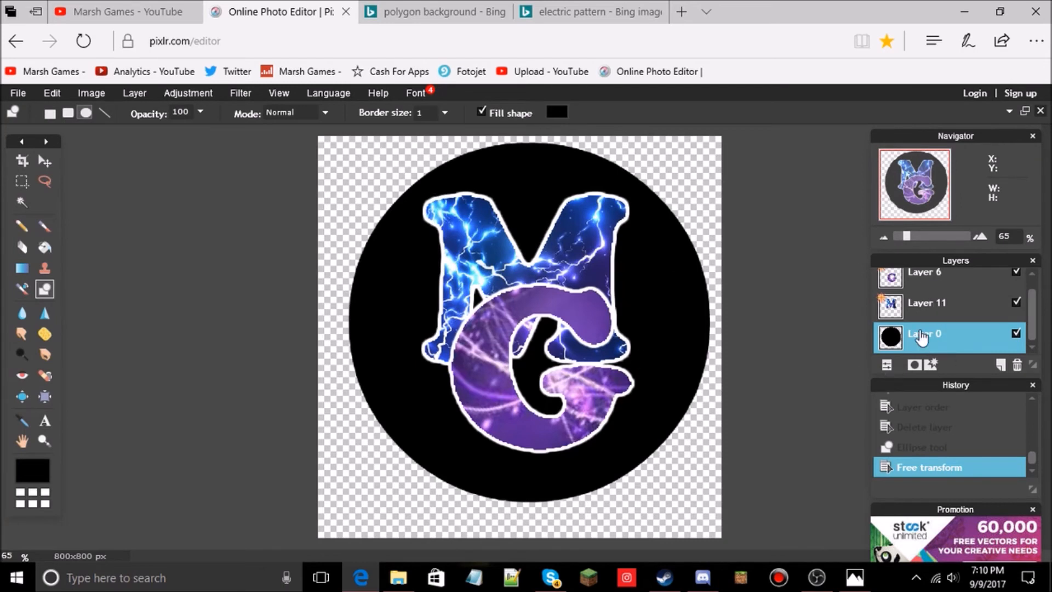
Open ousJHgG.jpg as an image layer between the M on Layer 11 and the black circle on Layer 0.
click(134, 93)
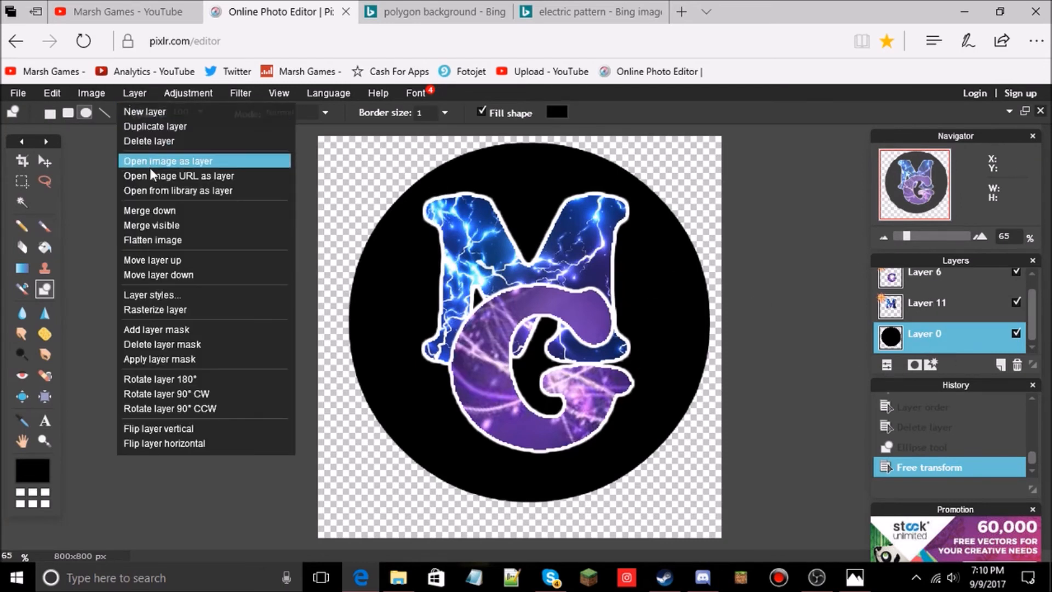
click(152, 162)
scroll(328, 207, down, 5)
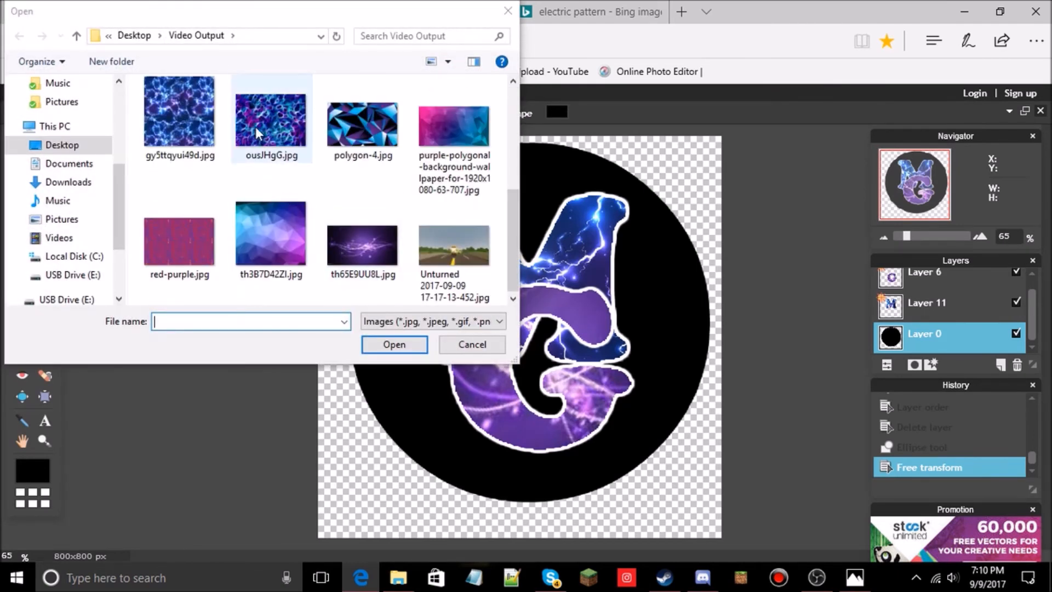
click(271, 120)
click(394, 344)
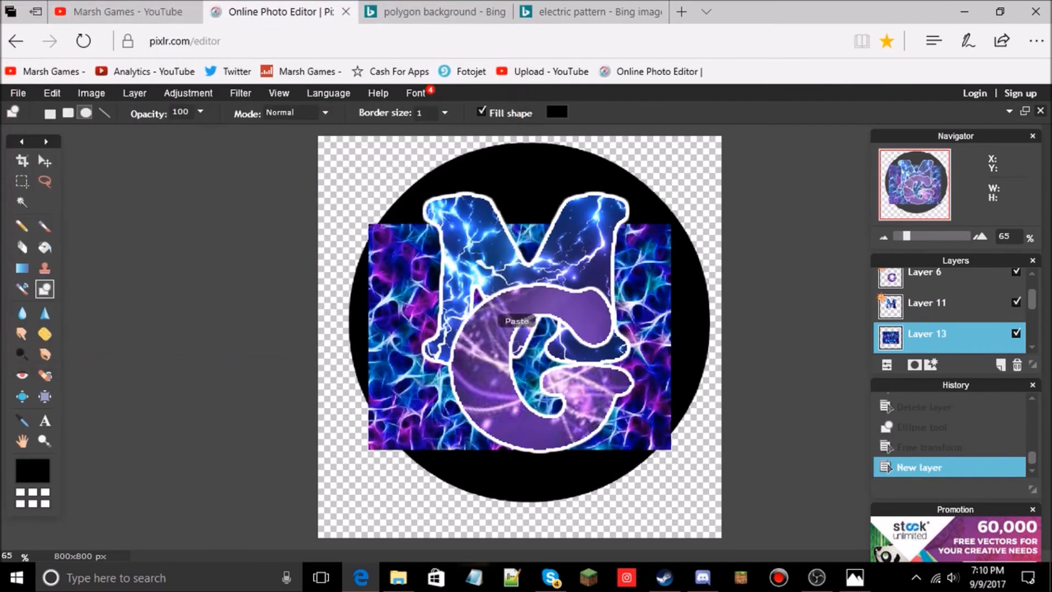
scroll(926, 326, down, 2)
click(635, 277)
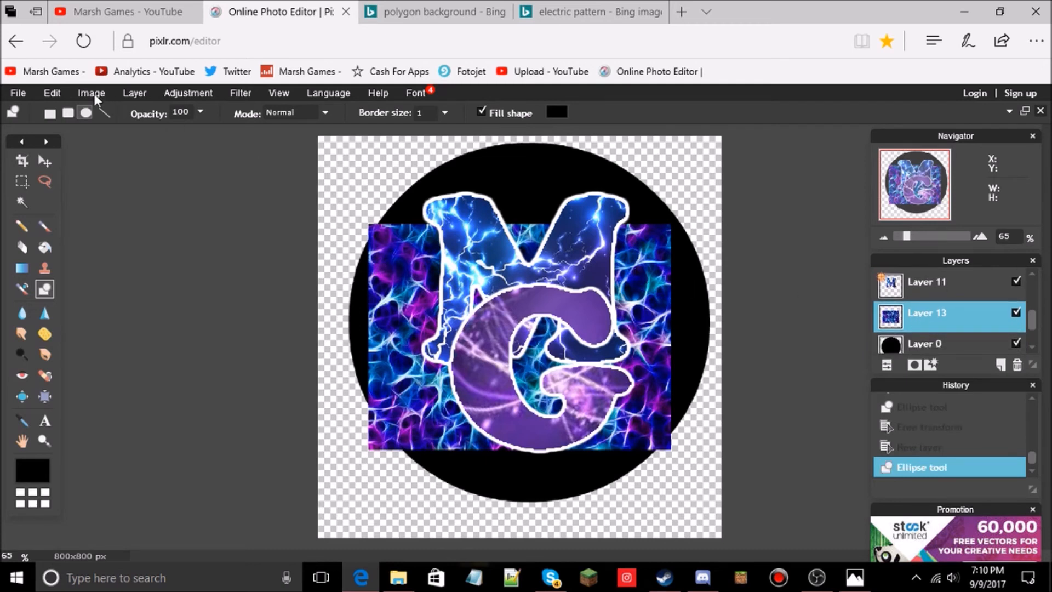
Free transform the electric pattern on Layer 13 proportionally so it covers the whole canvas, and apply the change.
click(52, 93)
click(82, 210)
drag(368, 222, 242, 129)
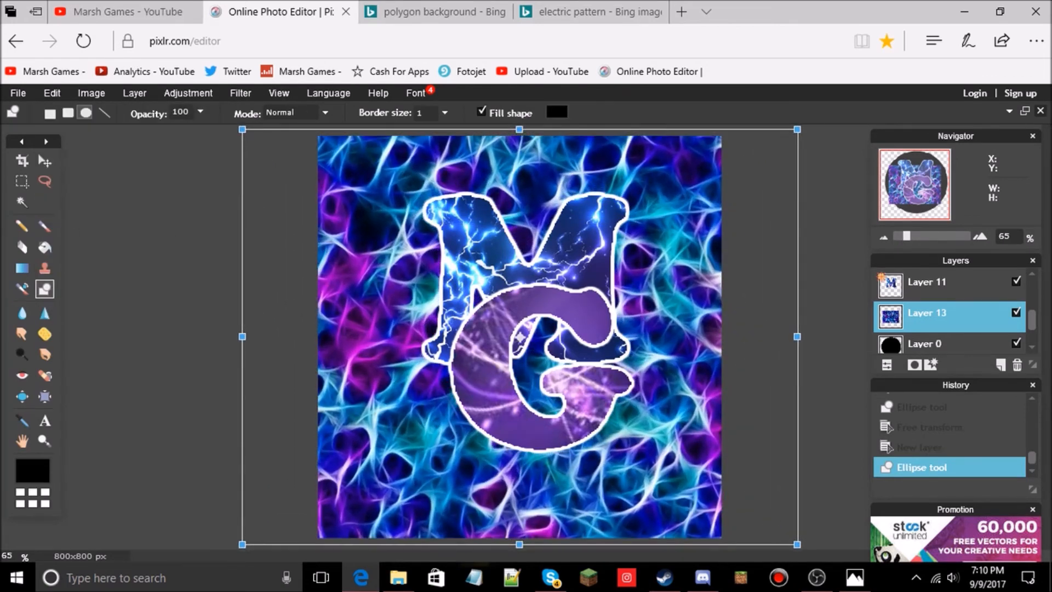
click(147, 347)
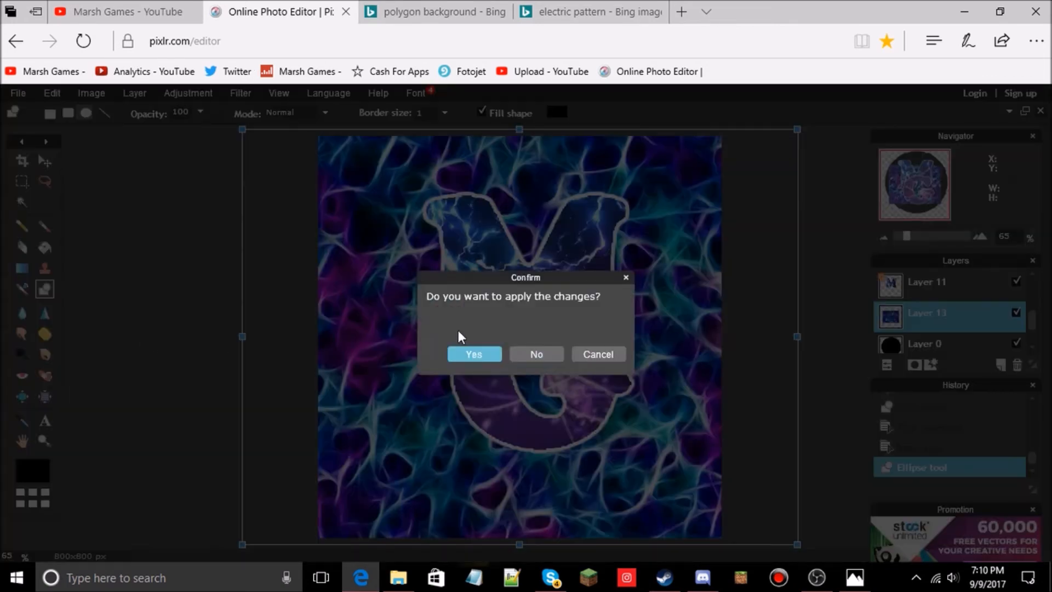
click(456, 354)
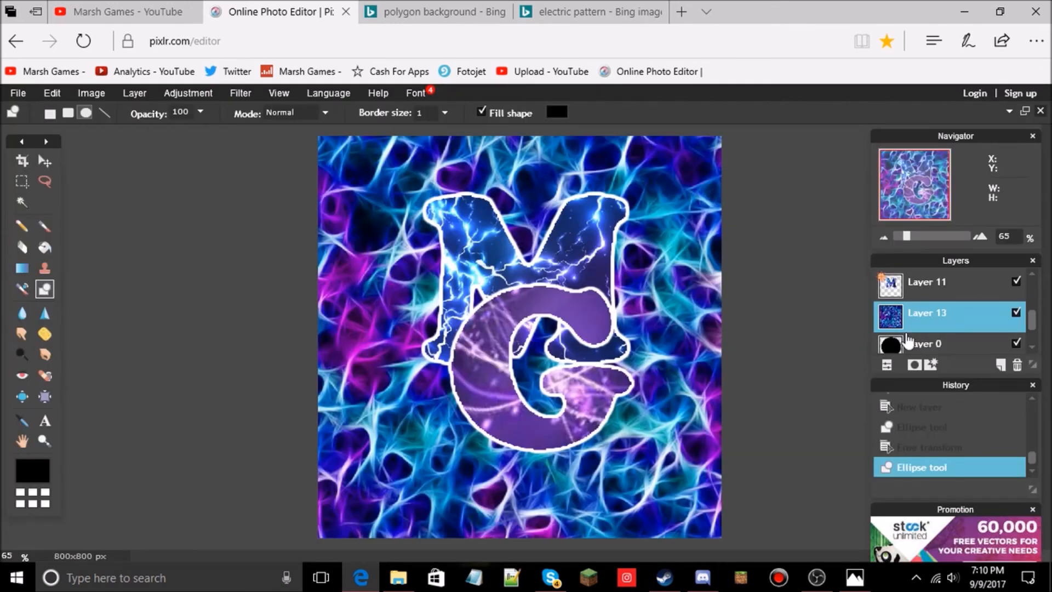
Trim the pattern on Layer 13 to the circle by wand-selecting Layer 0's black disc at tolerance 21, inverting the selection and clearing the outside.
click(22, 202)
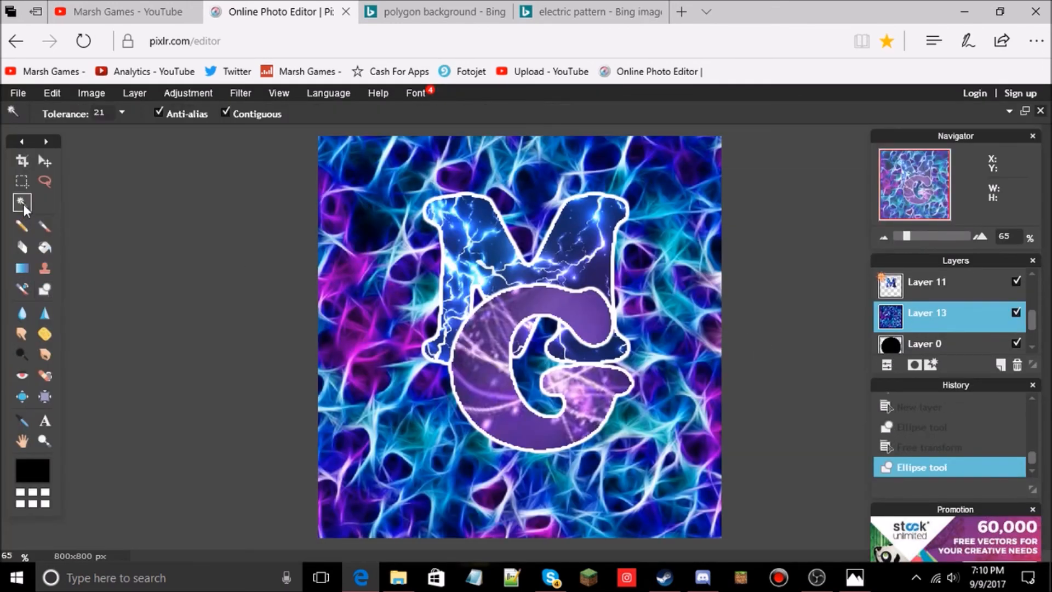
click(925, 345)
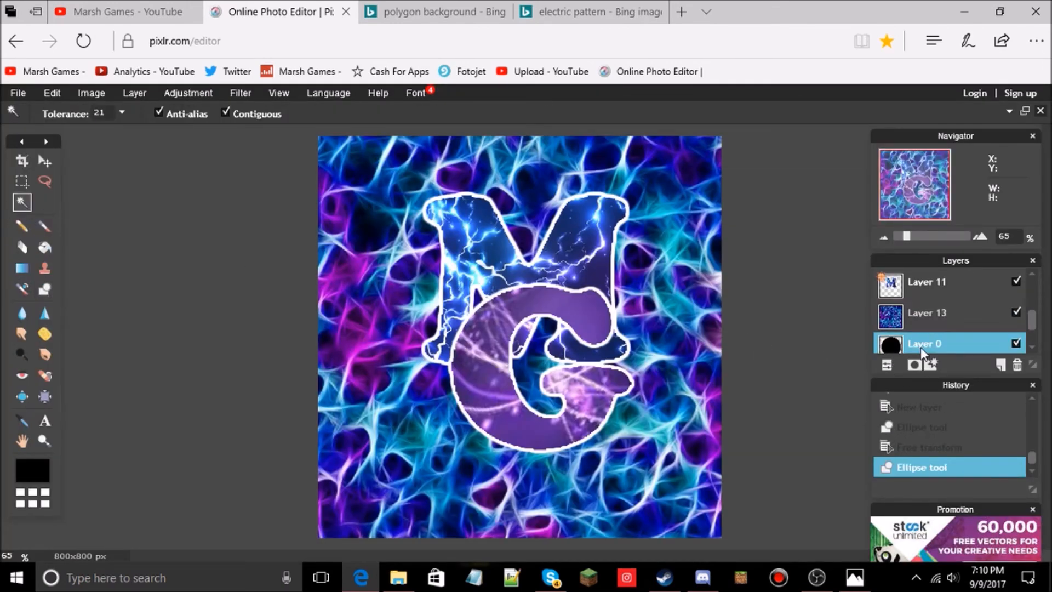
click(427, 285)
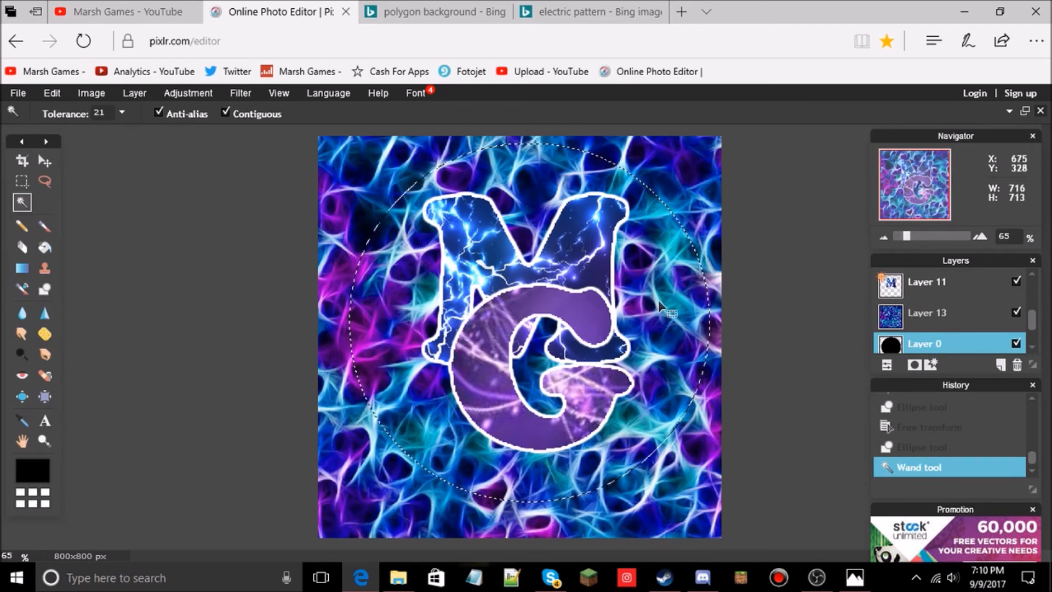
right_click(414, 262)
click(451, 333)
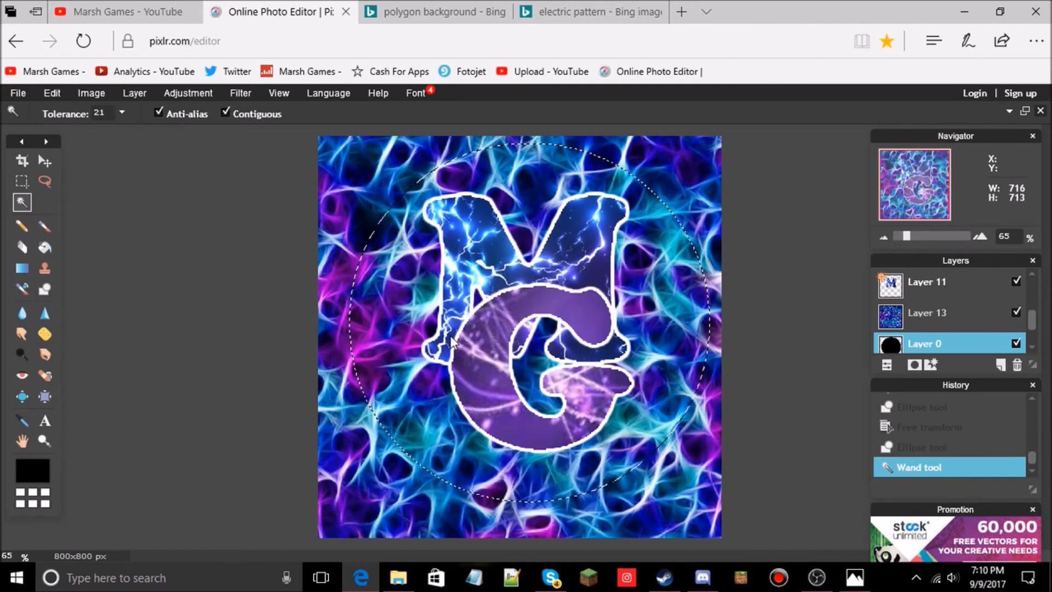
click(927, 313)
key(Delete)
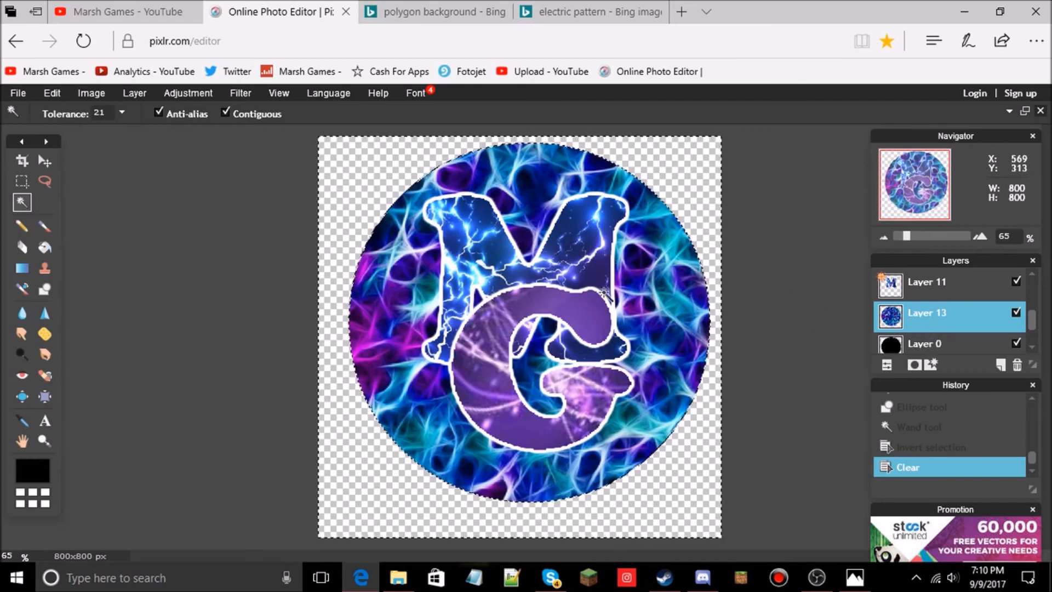
Delete the black circle's Layer 0 and drop the remaining selection.
click(952, 347)
right_click(951, 344)
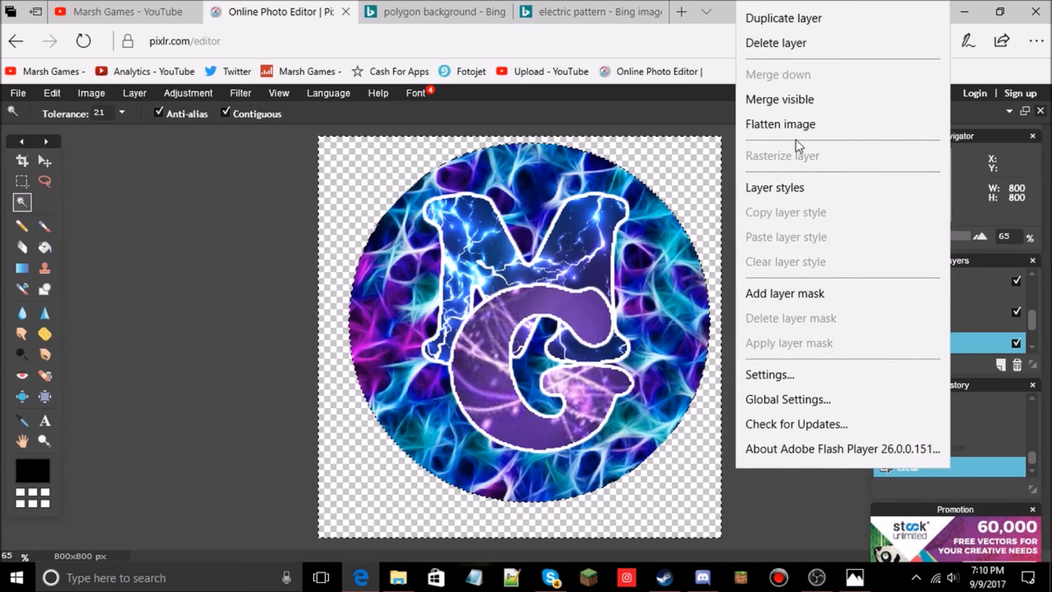
click(792, 44)
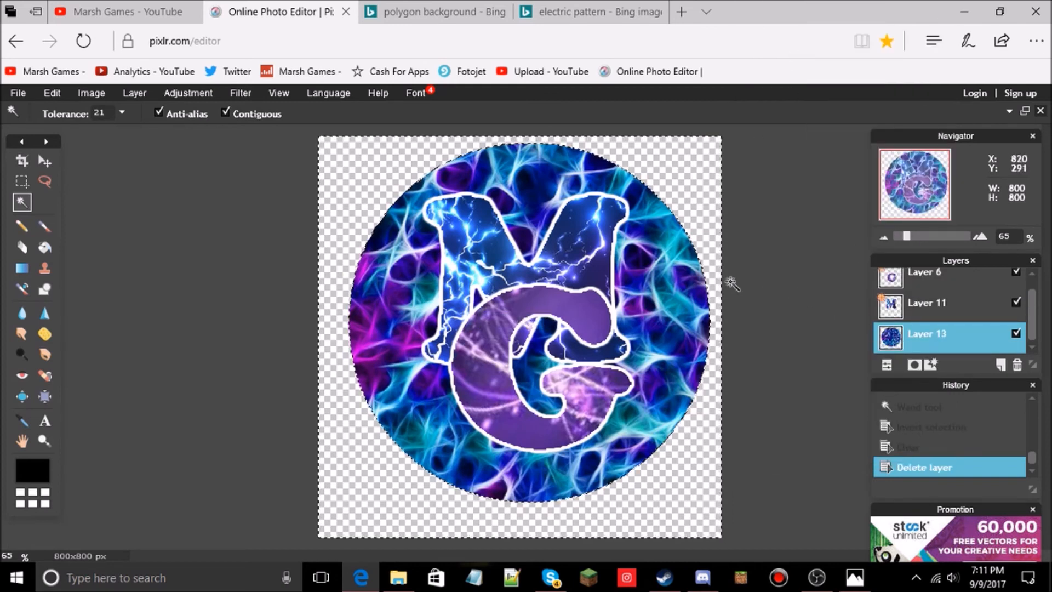
click(277, 329)
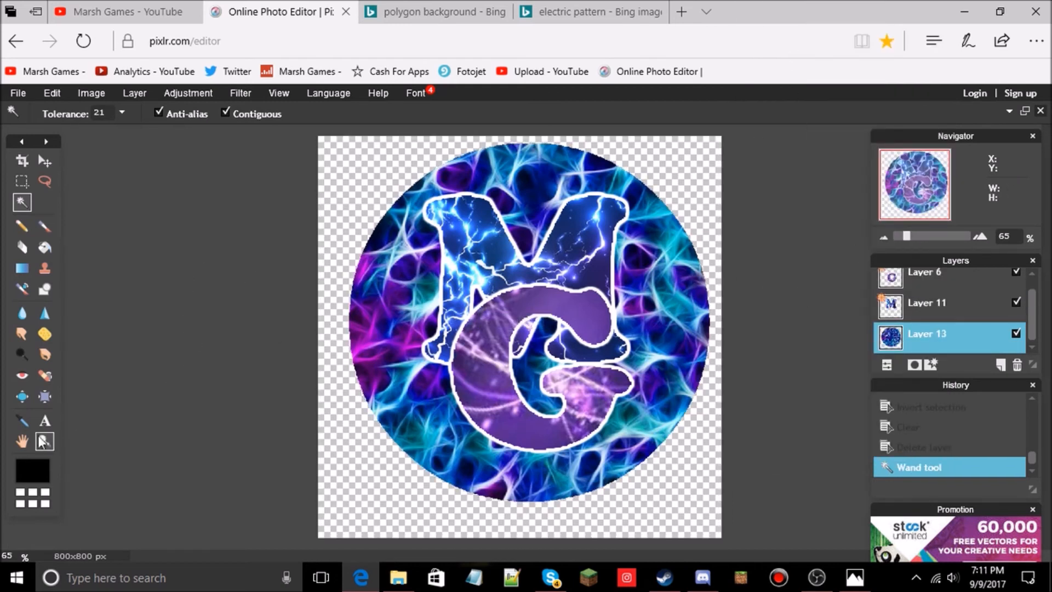
Apply a Gaussian blur with an amount of 32 to the circular pattern on Layer 13.
click(24, 441)
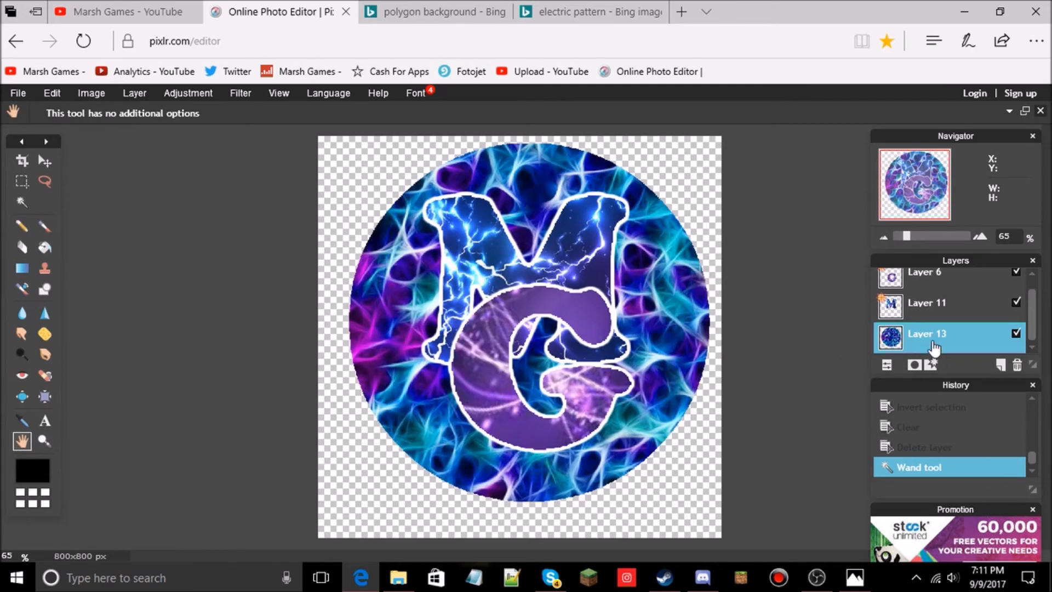
click(239, 95)
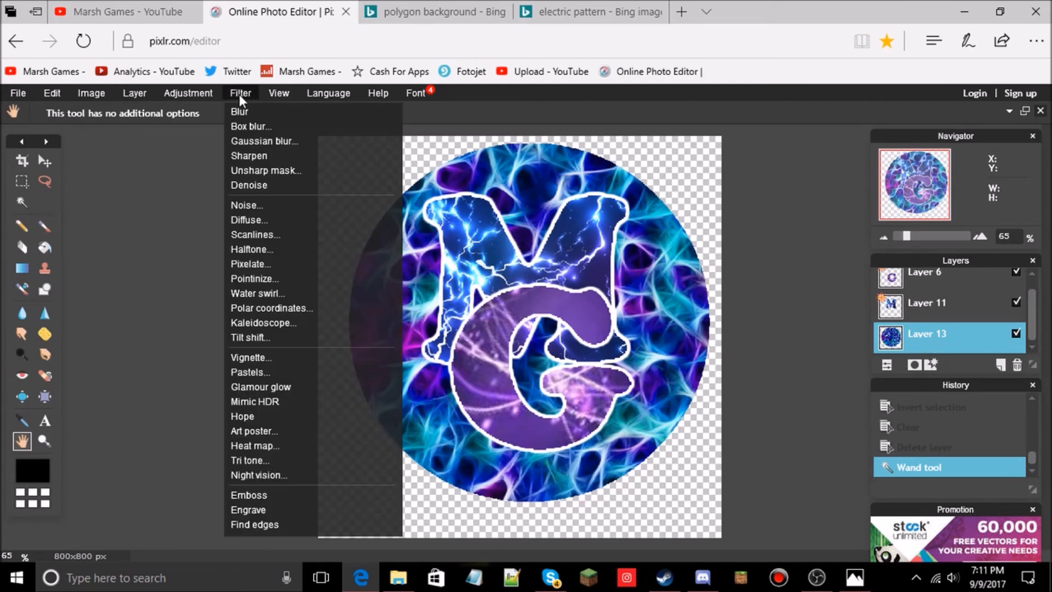
click(255, 138)
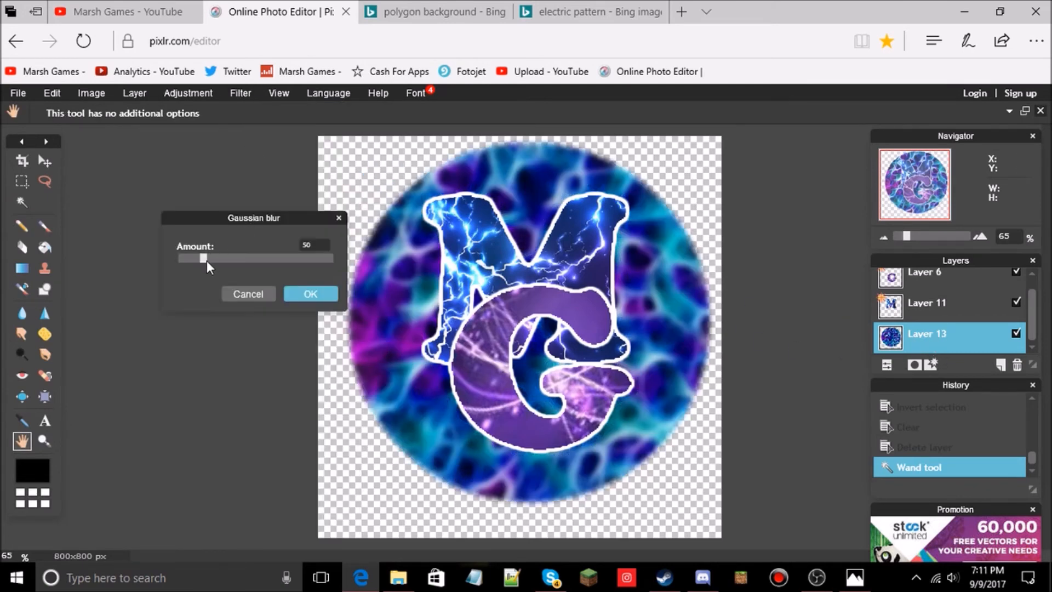
drag(203, 261, 160, 252)
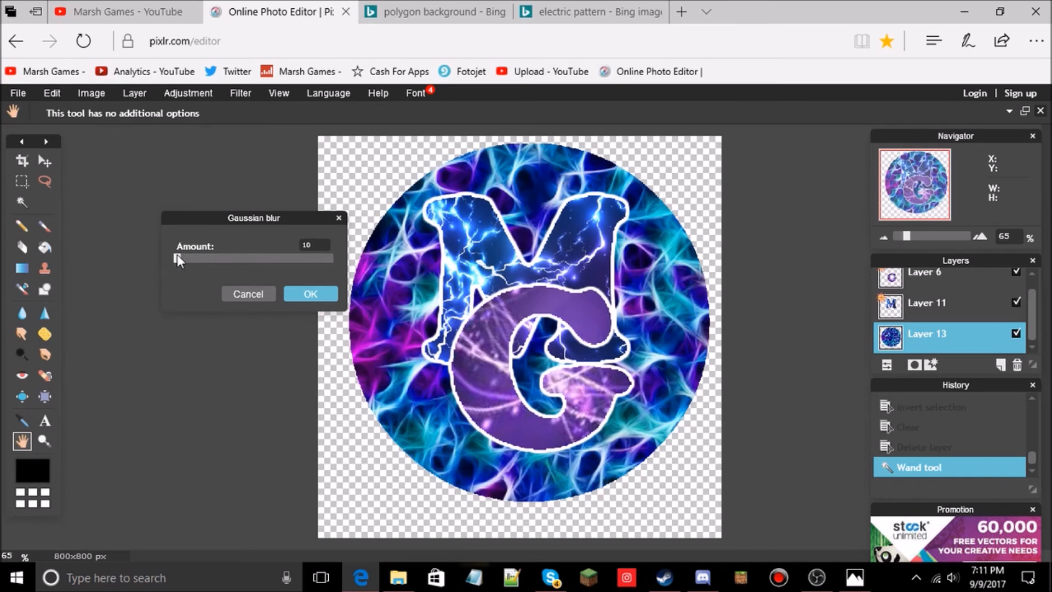
drag(179, 261, 197, 261)
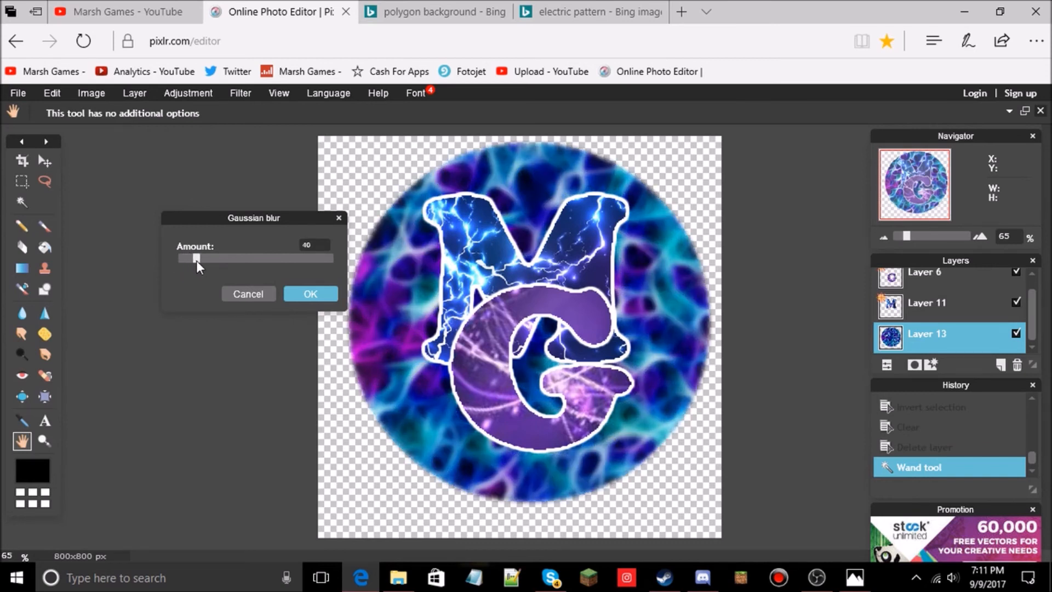
drag(196, 260, 190, 256)
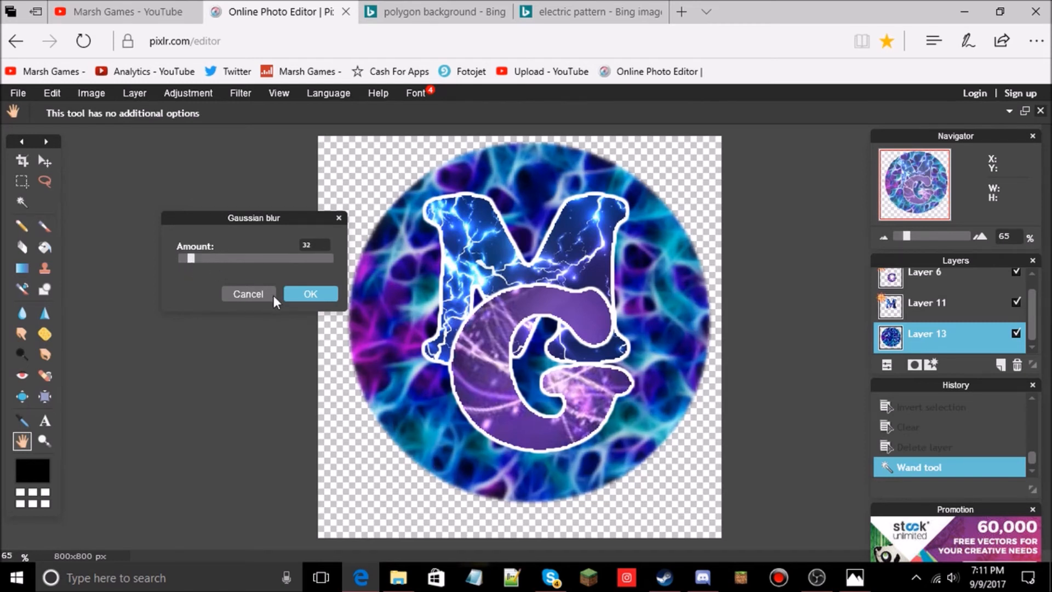
click(293, 294)
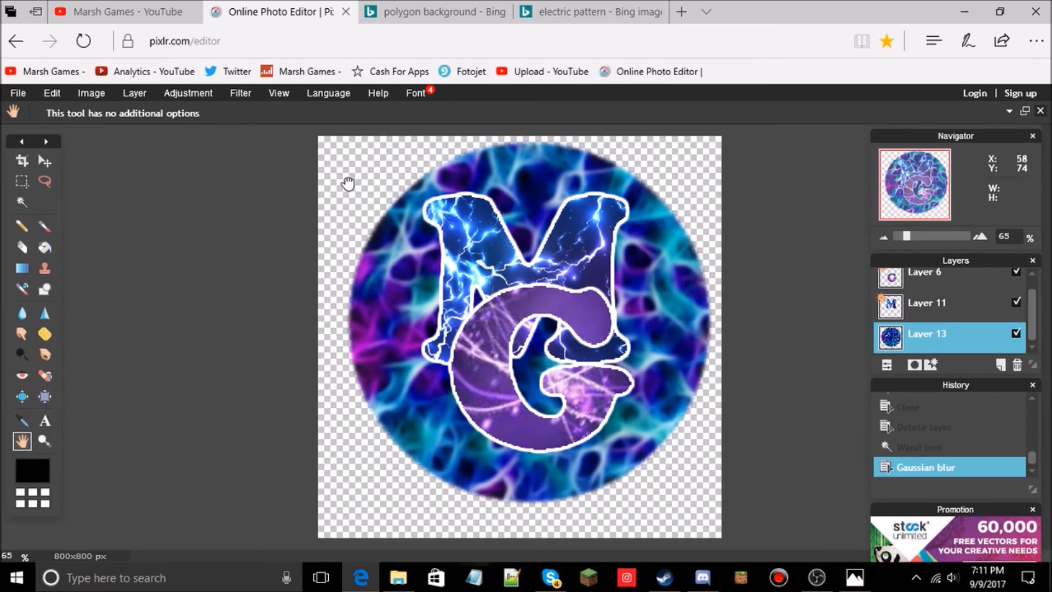
Add a thin white outer glow layer style to Layer 13 with opacity 100 and hardness 10.
right_click(949, 344)
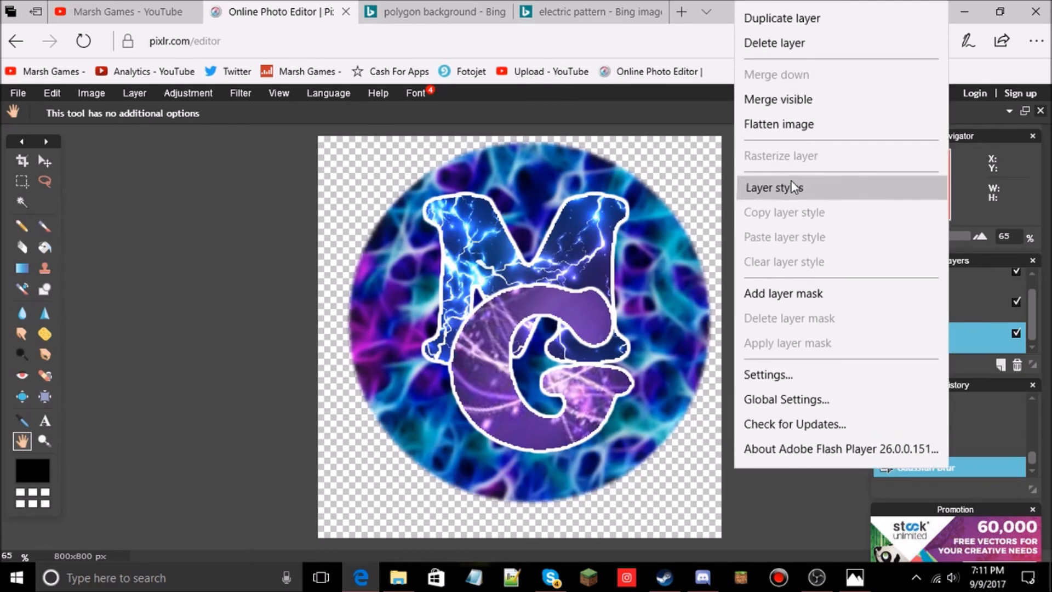
click(794, 186)
click(116, 217)
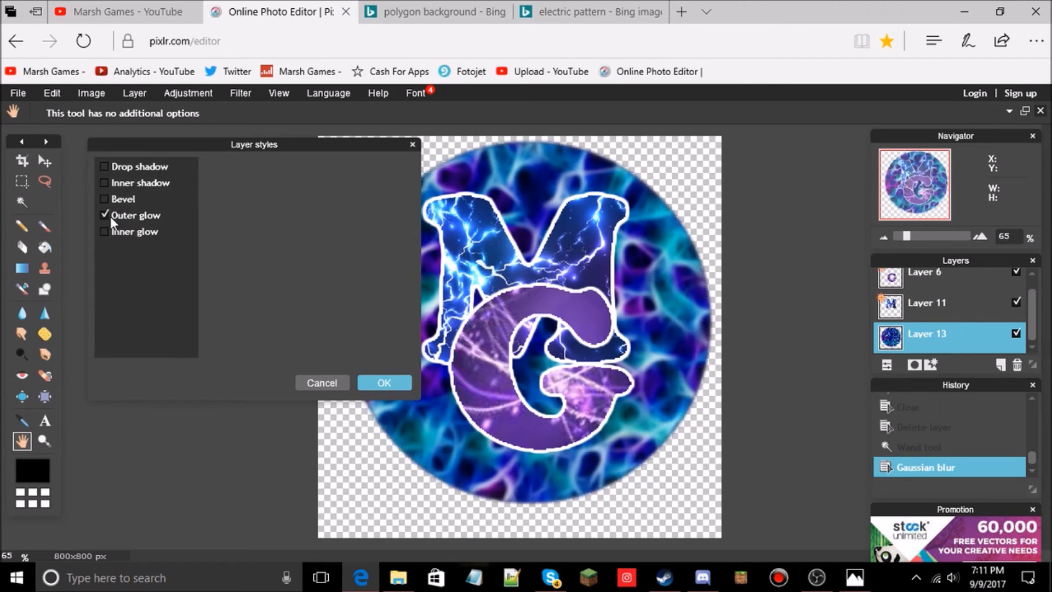
click(301, 242)
drag(146, 256, 176, 199)
click(400, 416)
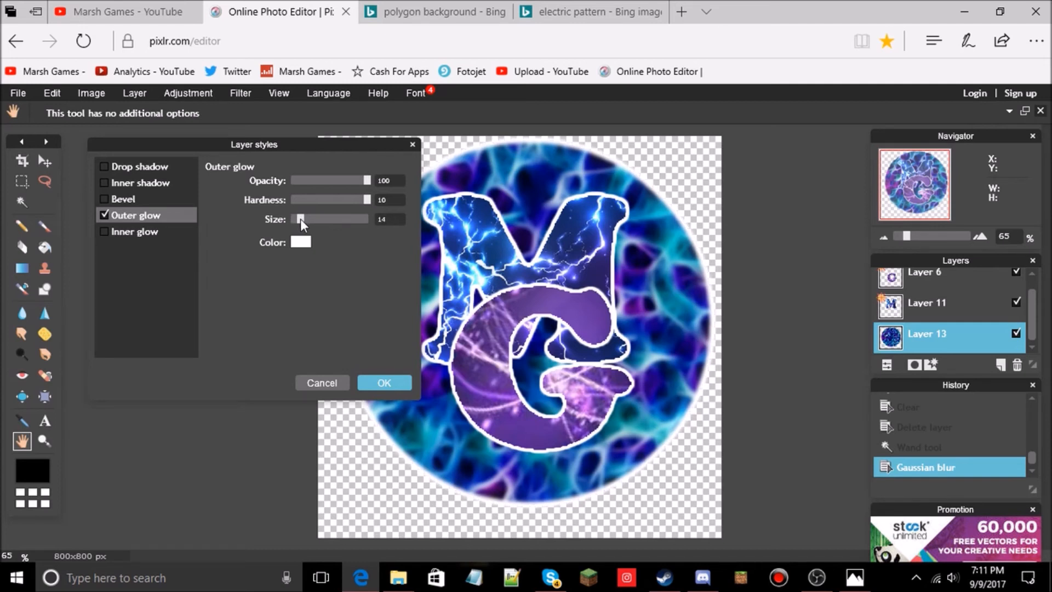
drag(302, 225, 299, 224)
click(382, 384)
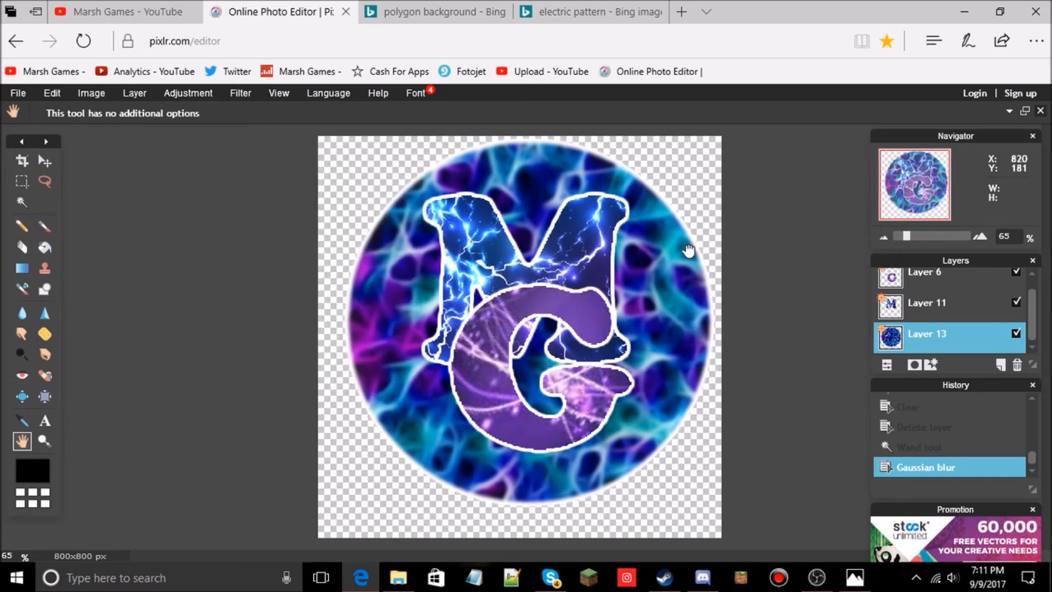
Save the logo to the computer in PNG format as "logo for tutorial" in the Intro and Outro folder.
click(20, 100)
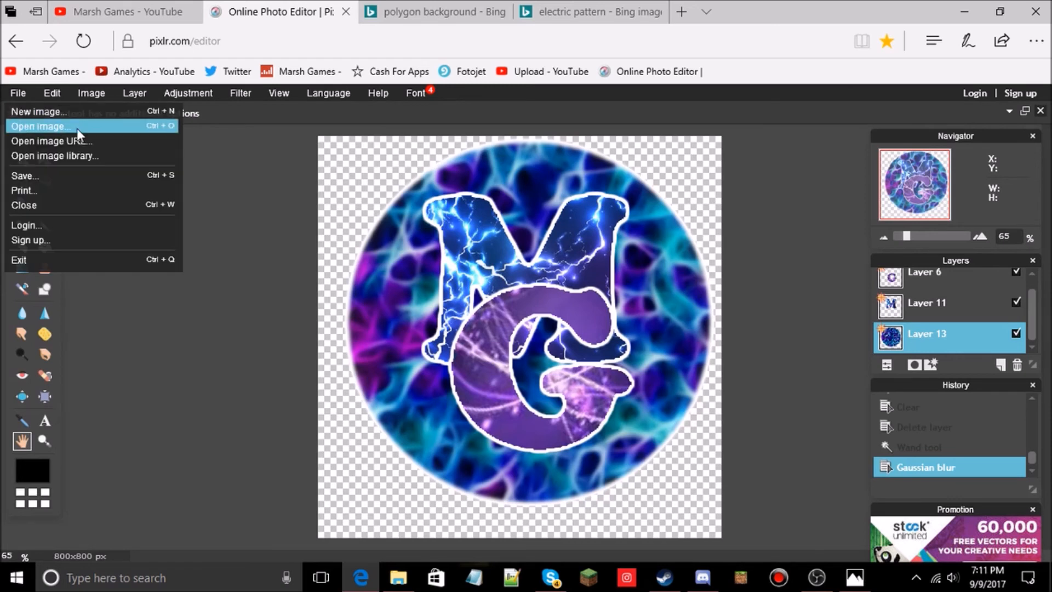
click(23, 176)
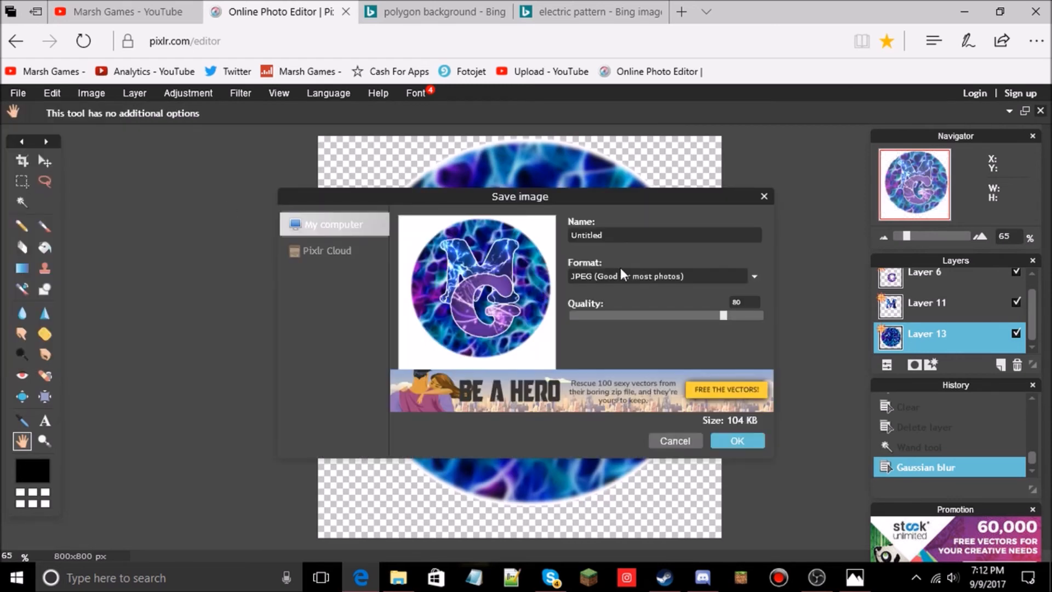
click(723, 278)
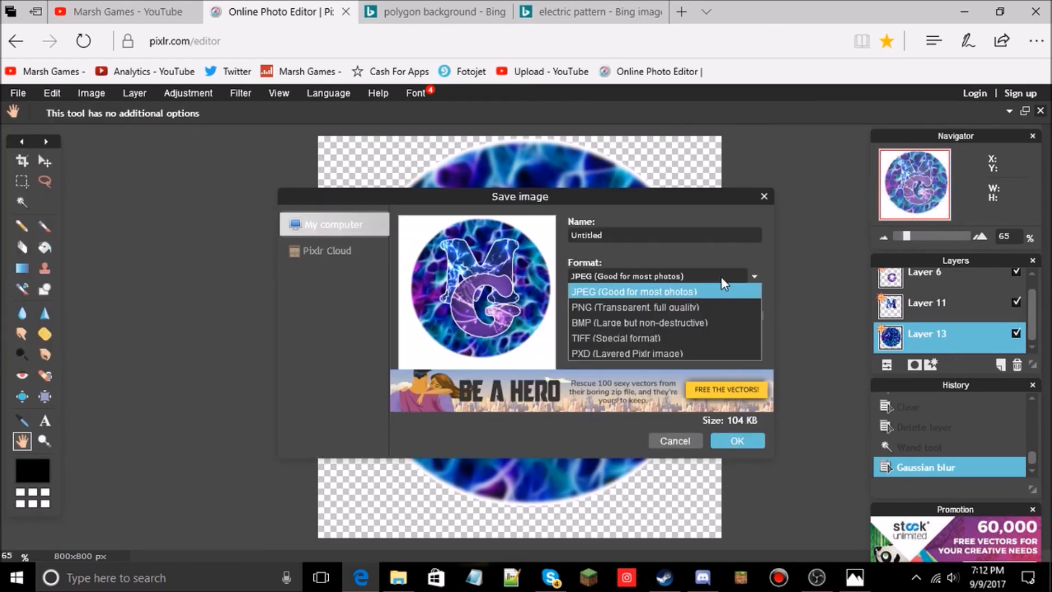
click(667, 313)
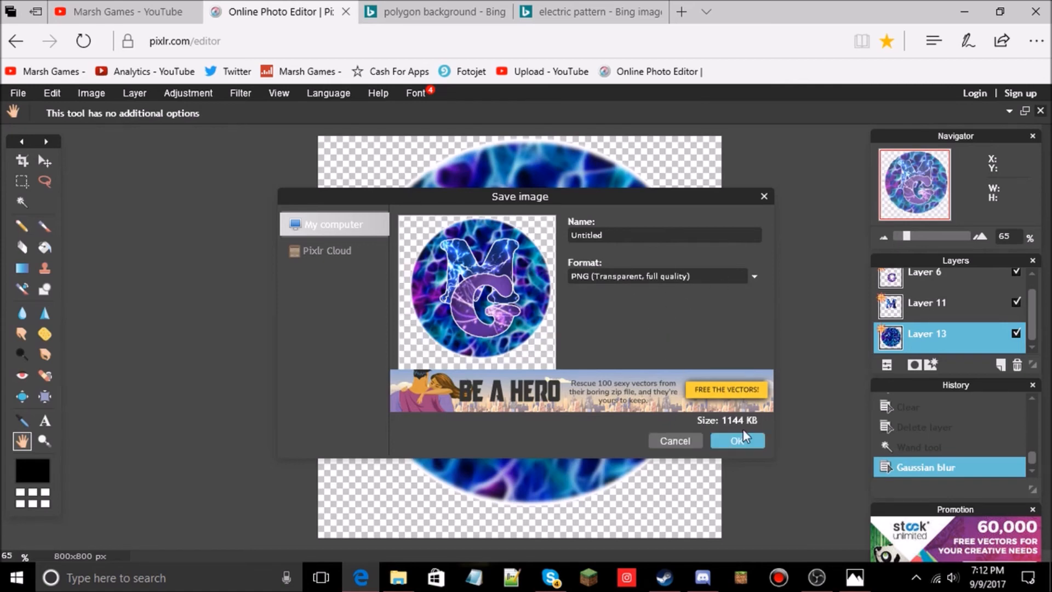
click(745, 449)
scroll(247, 186, down, 2)
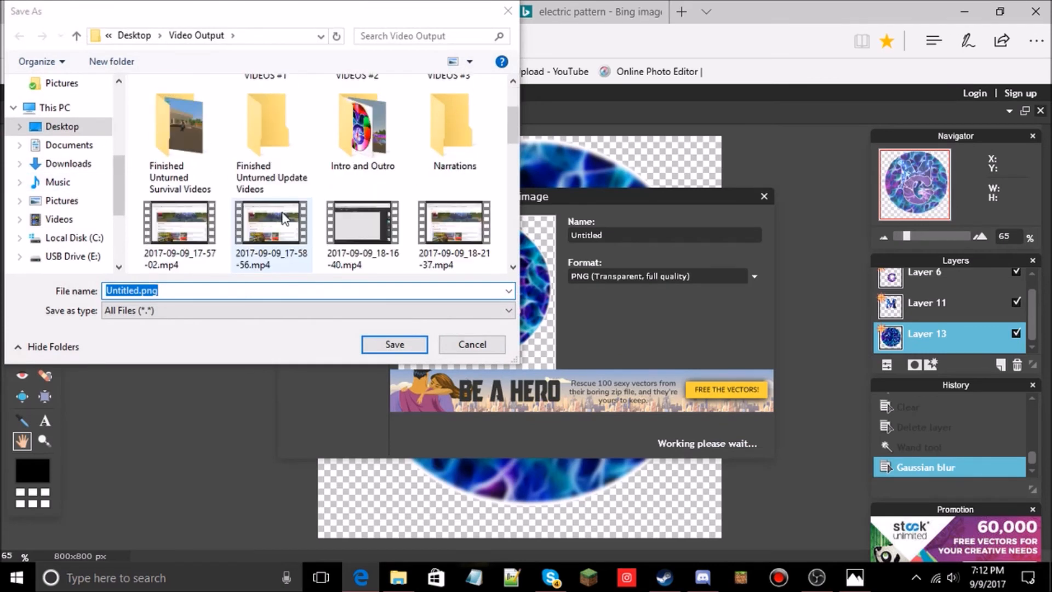
double_click(355, 141)
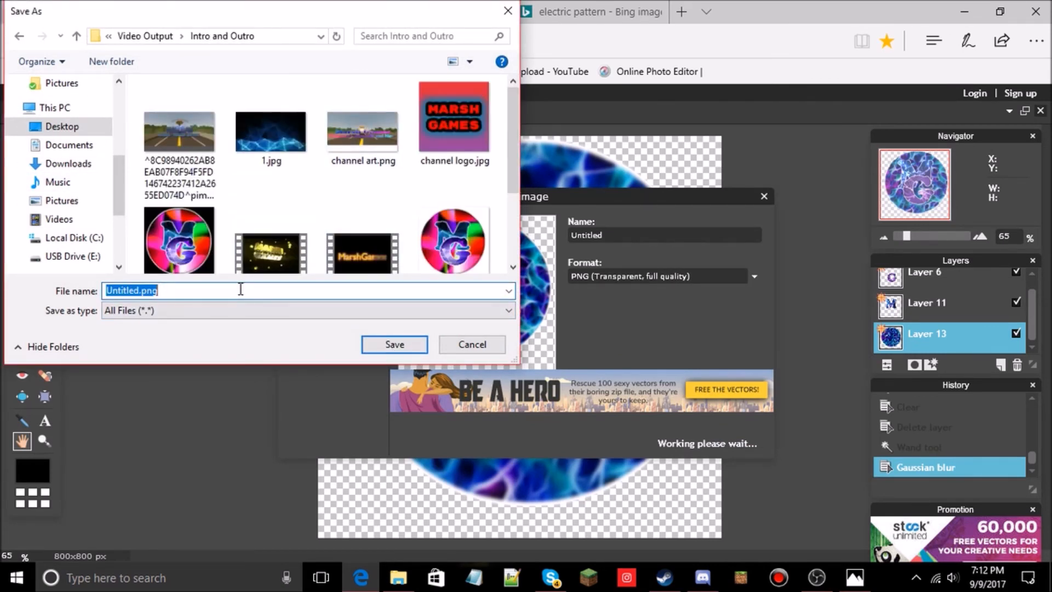
text(logo fotr)
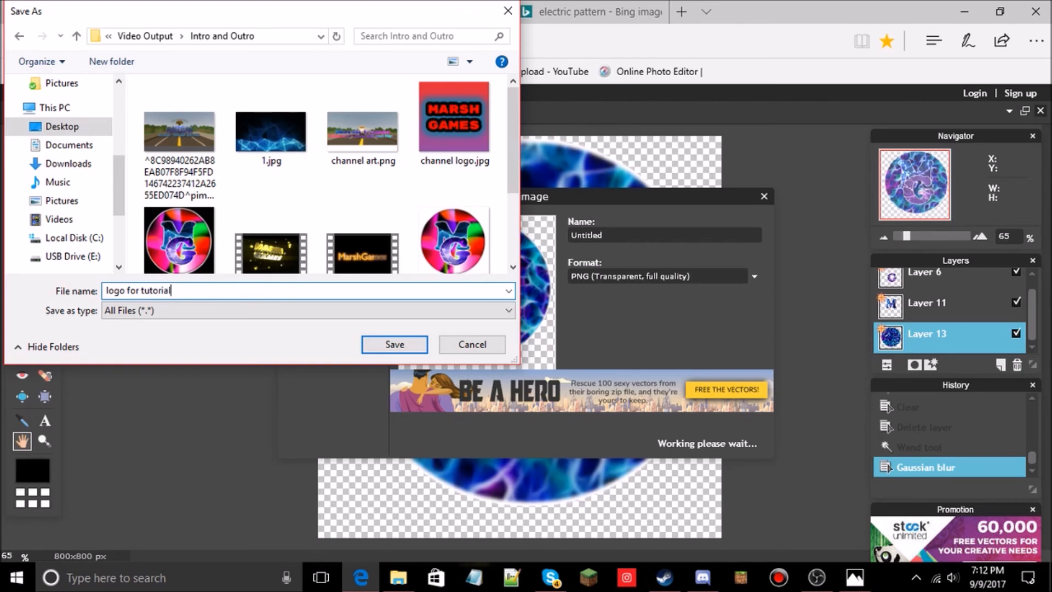
key(Return)
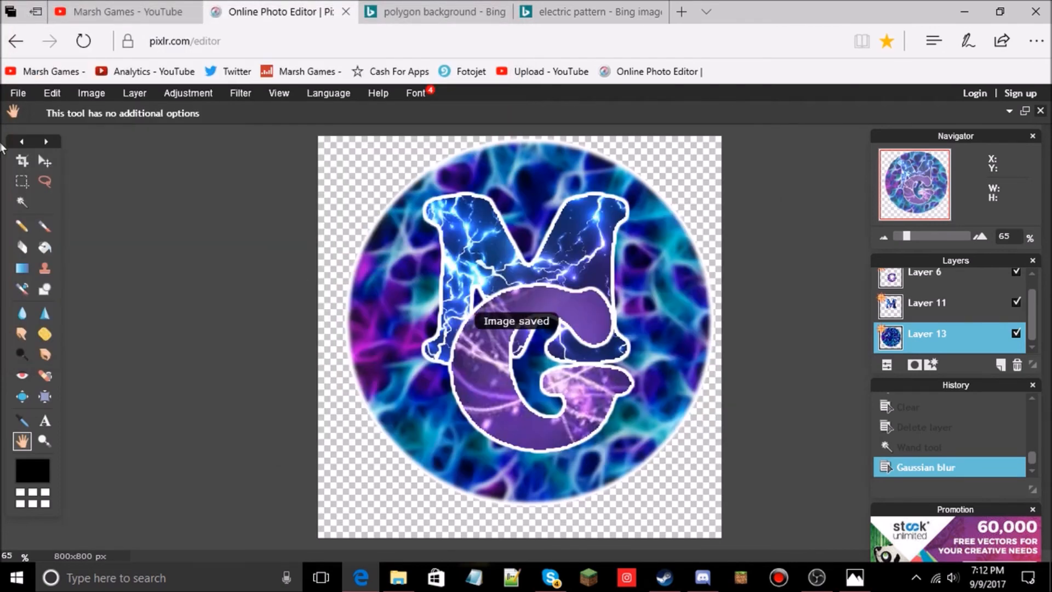
click(17, 93)
click(41, 125)
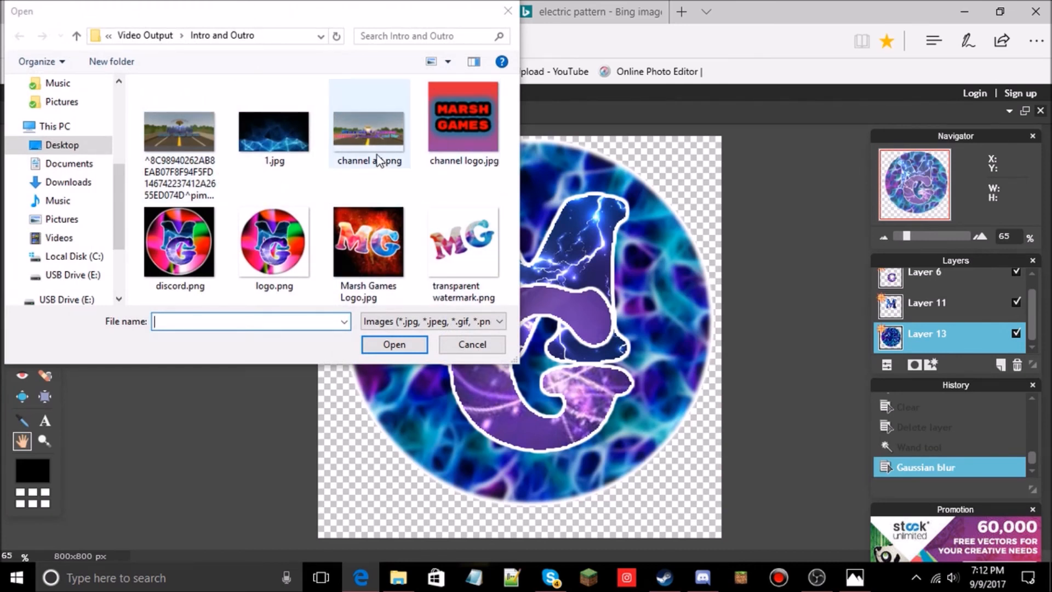
click(472, 345)
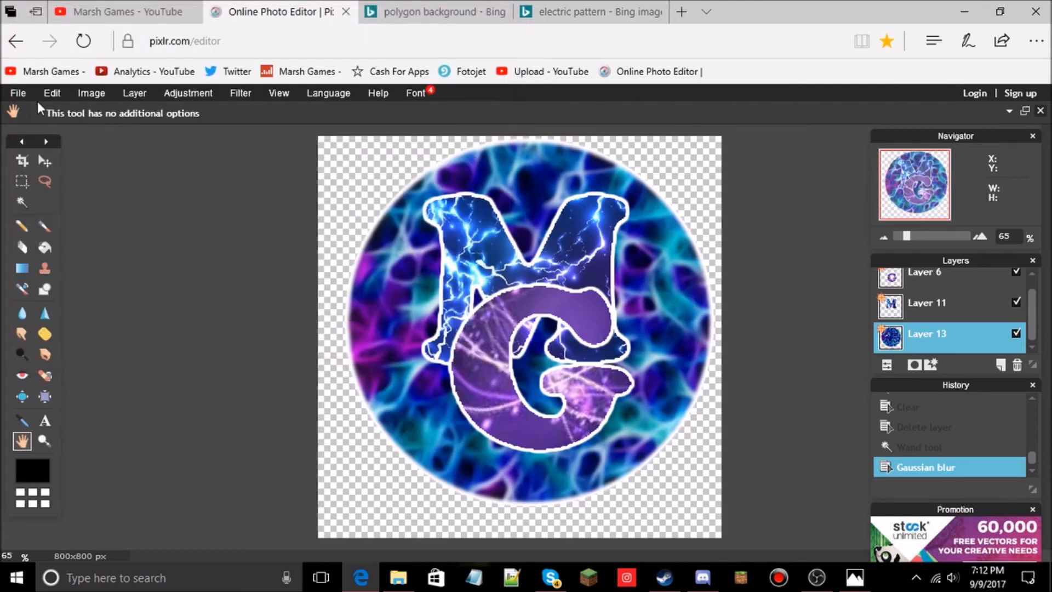
Save the logo again in PNG format, keeping the name "logo for tutorial" and the Intro and Outro folder.
click(18, 93)
click(25, 175)
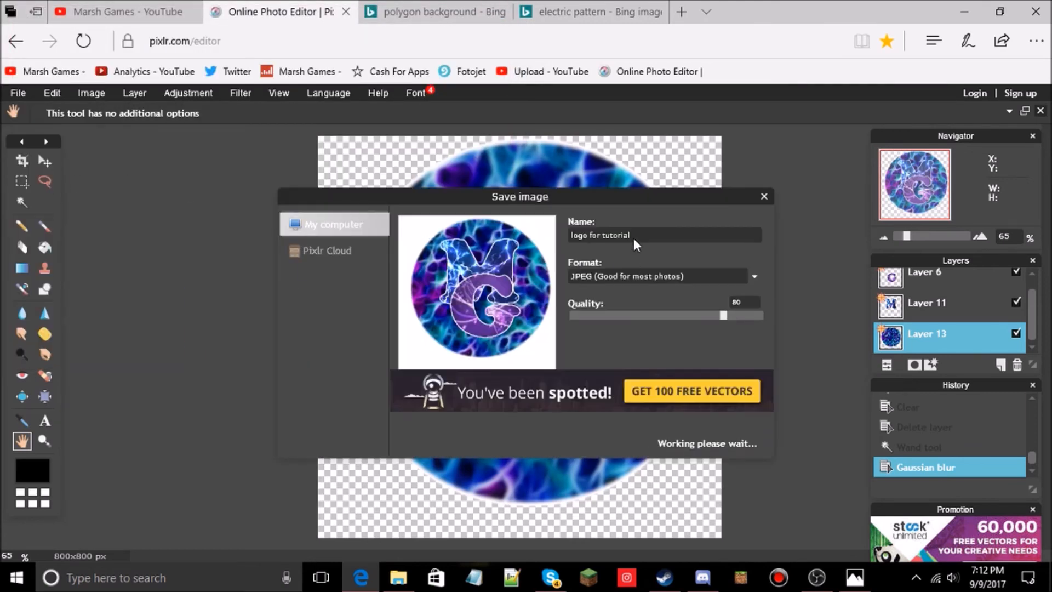
click(642, 283)
click(636, 307)
click(728, 441)
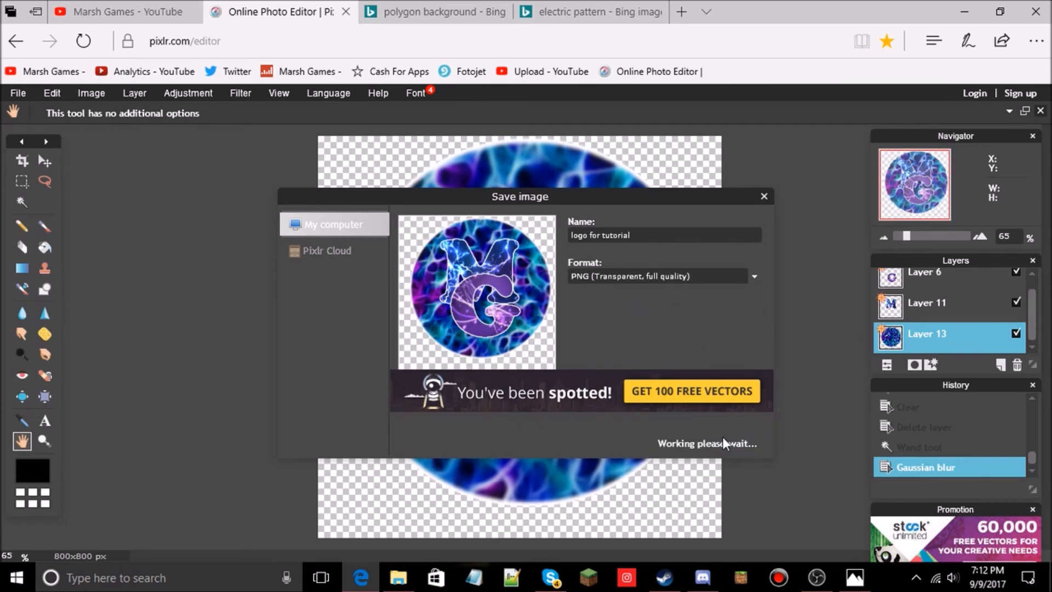
click(395, 345)
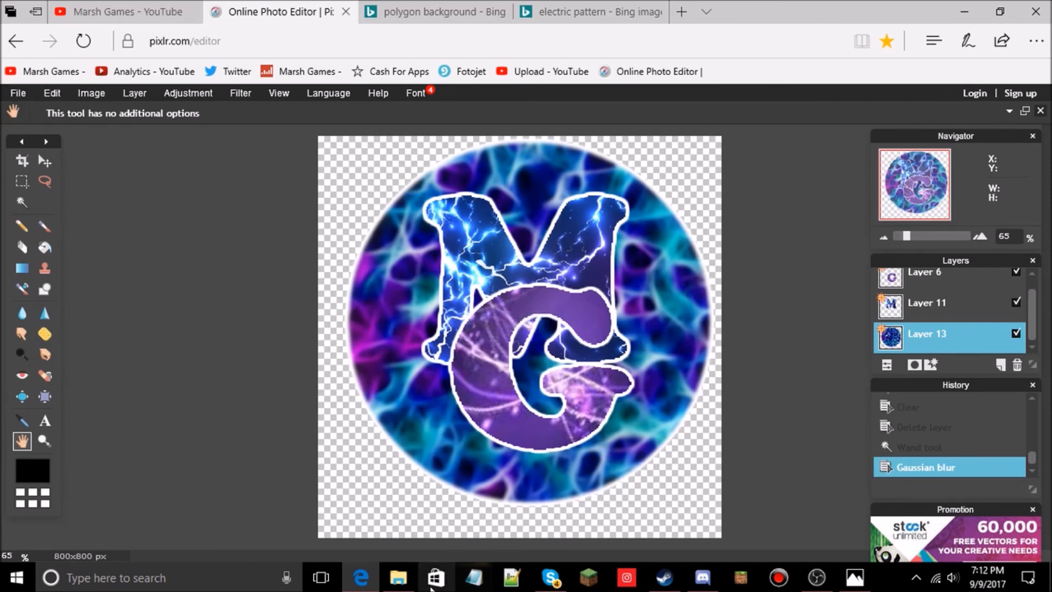
Switch to File Explorer and try to open the extensionless "logo for tutorial" file in the Intro and Outro folder.
click(398, 577)
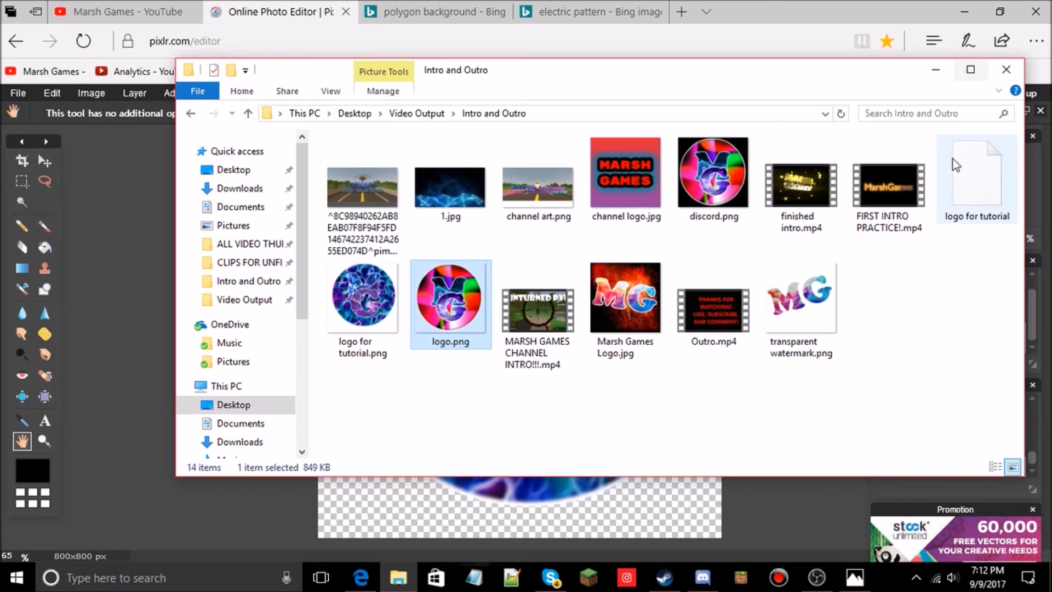
double_click(964, 174)
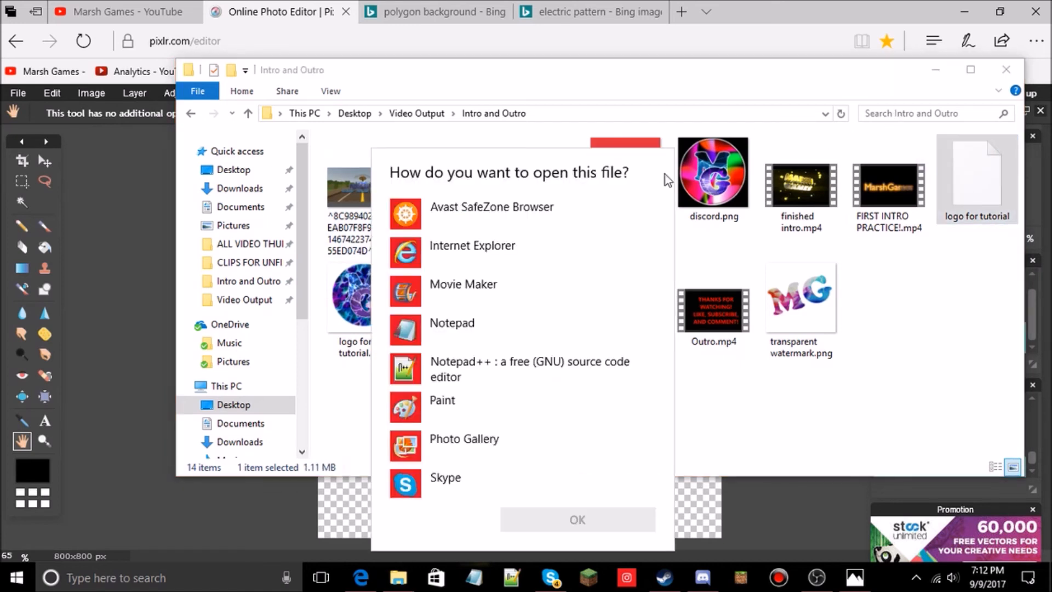
click(844, 370)
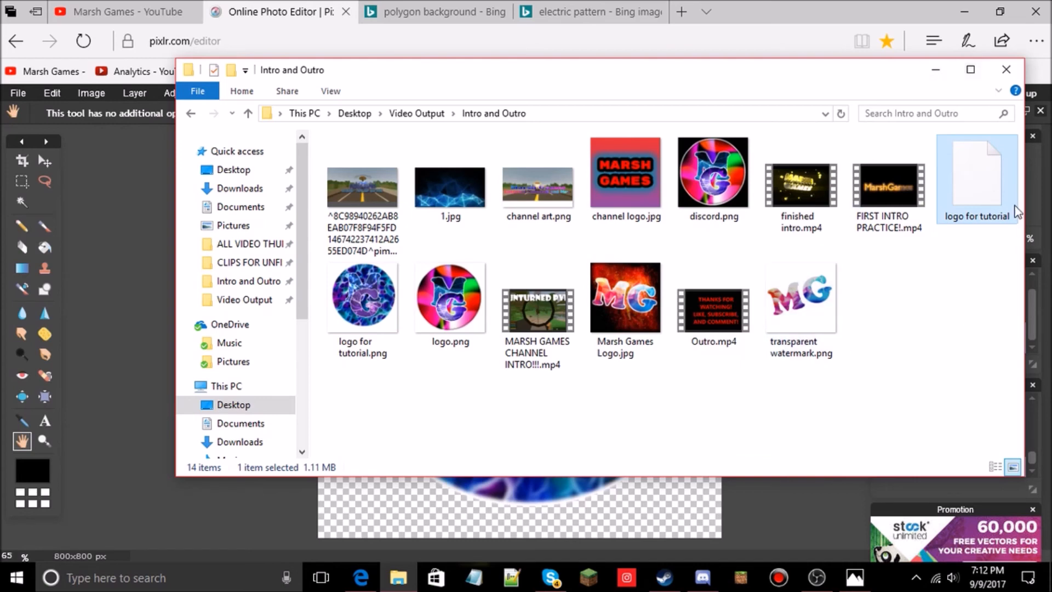
click(935, 69)
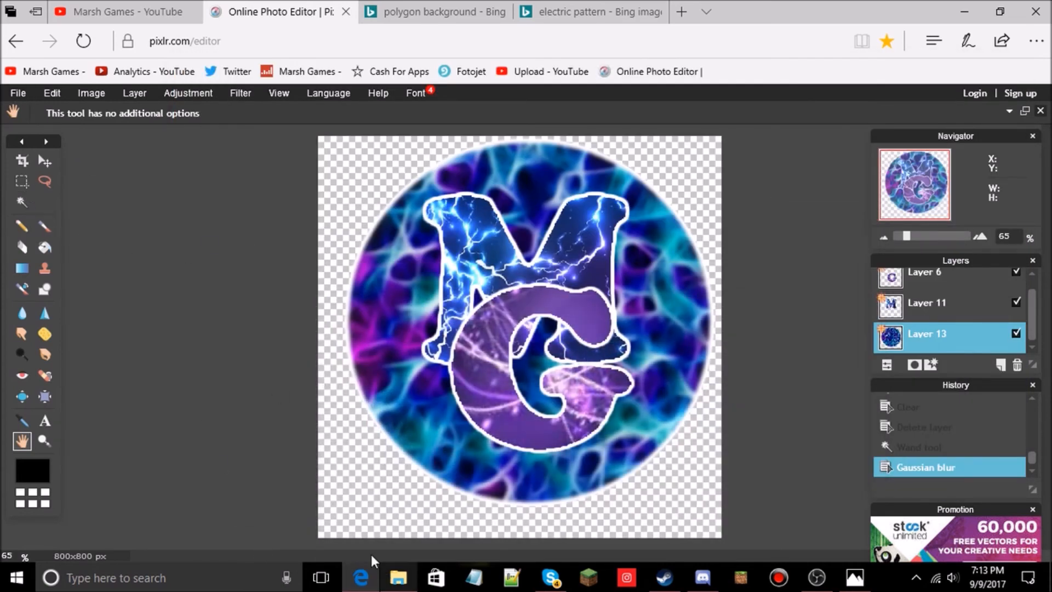
View logo for tutorial.png from the Intro and Outro folder in Photos, and close the preview.
click(398, 577)
click(363, 312)
double_click(364, 315)
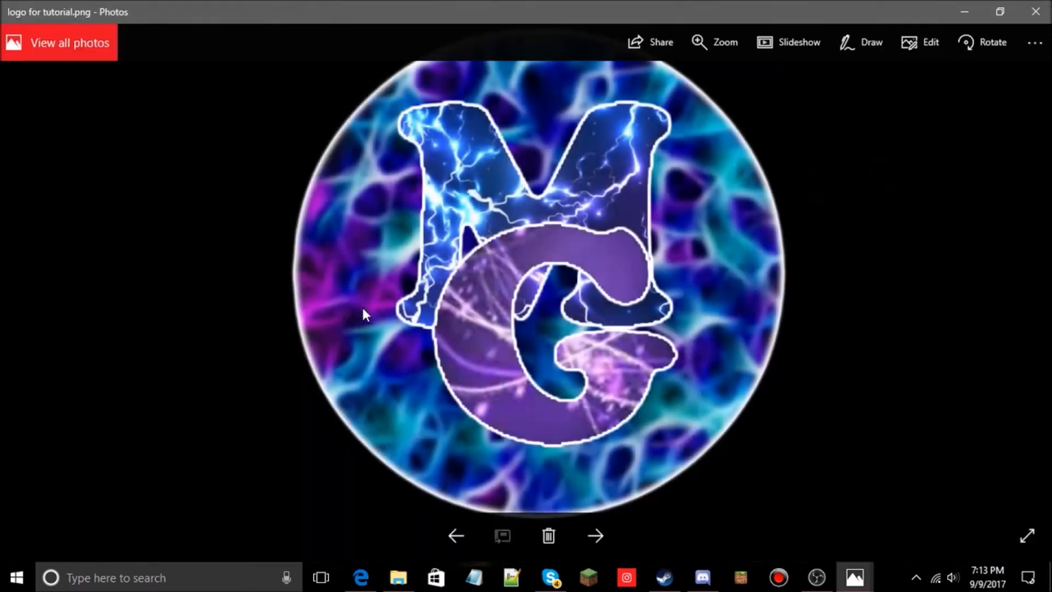
click(968, 7)
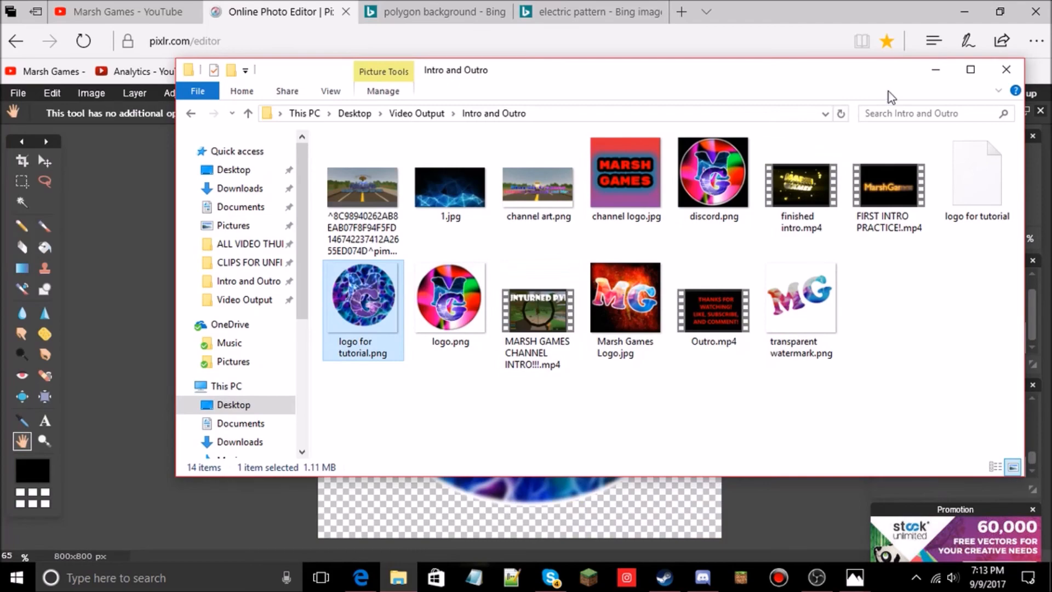
click(855, 578)
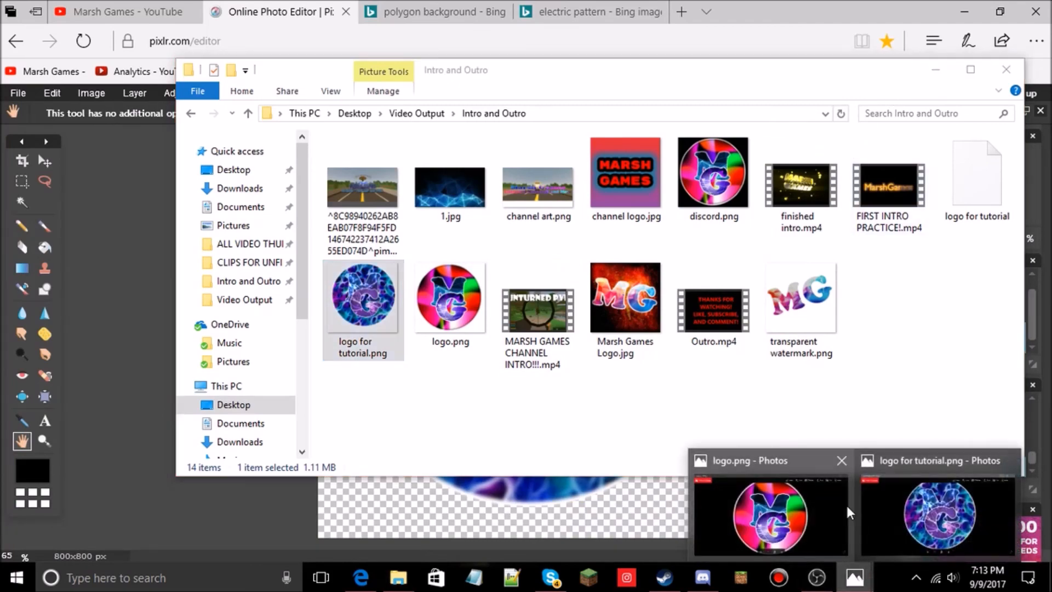
click(1008, 460)
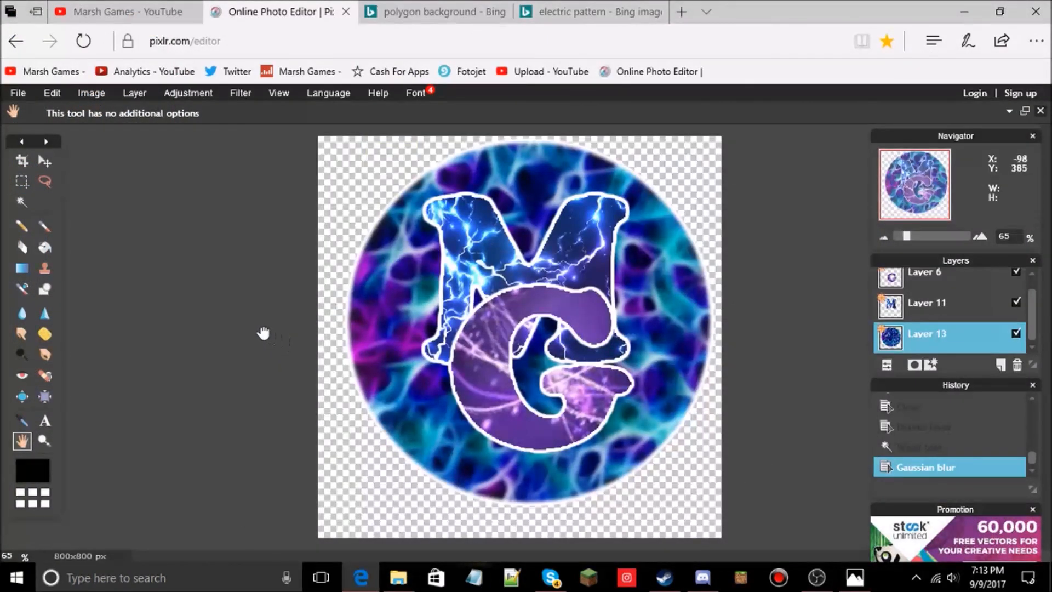
Open logo for tutorial.png from the Intro and Outro folder as a new image in Pixlr Editor.
click(18, 93)
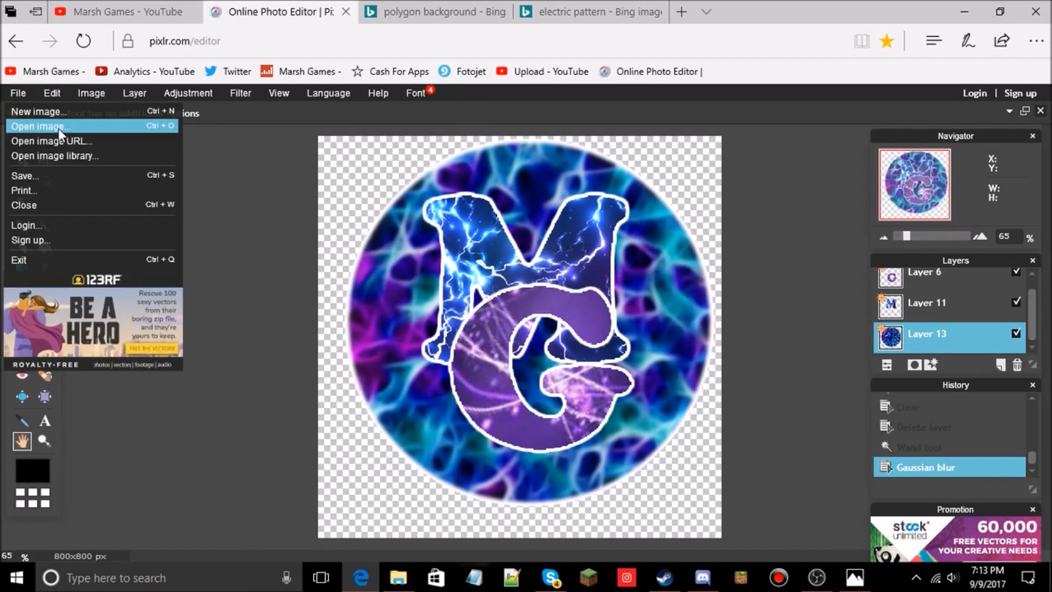
click(59, 130)
click(283, 241)
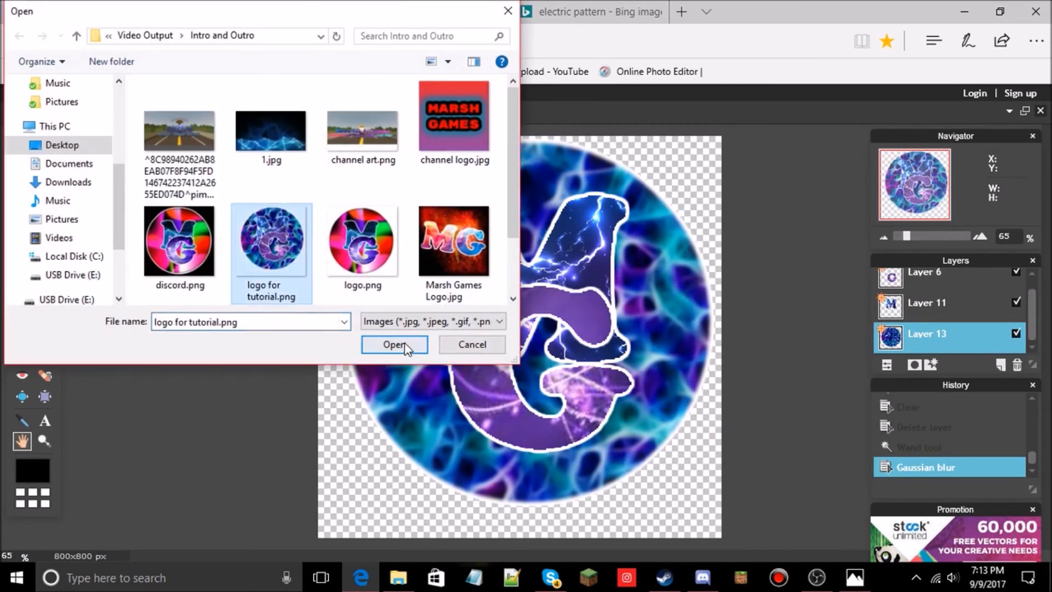
click(397, 345)
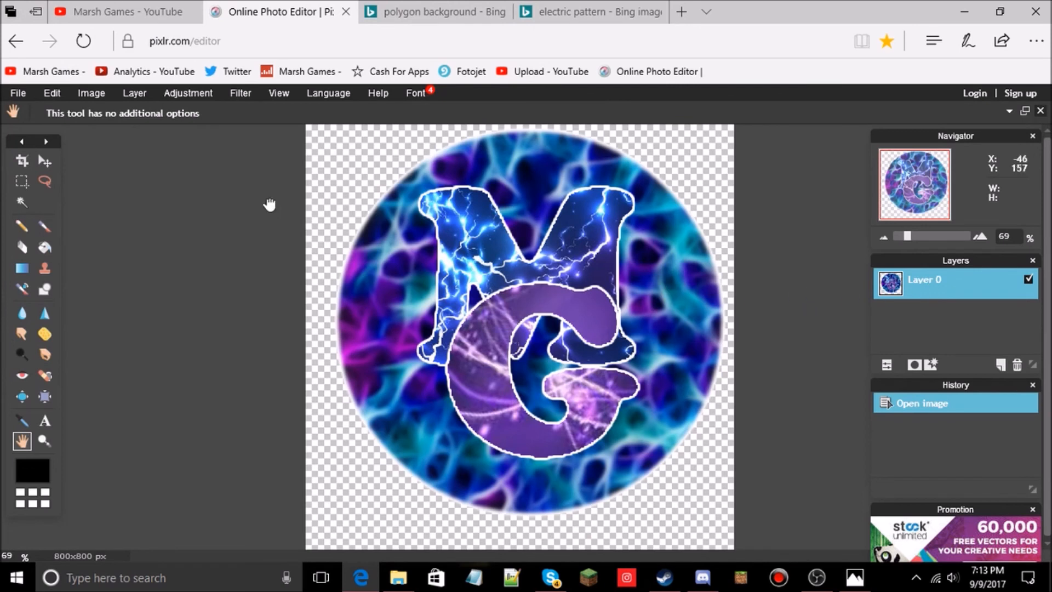
Free transform the logo, enlarging and centring it so the circle nearly fills the 800 x 800 canvas, and apply the changes.
click(54, 100)
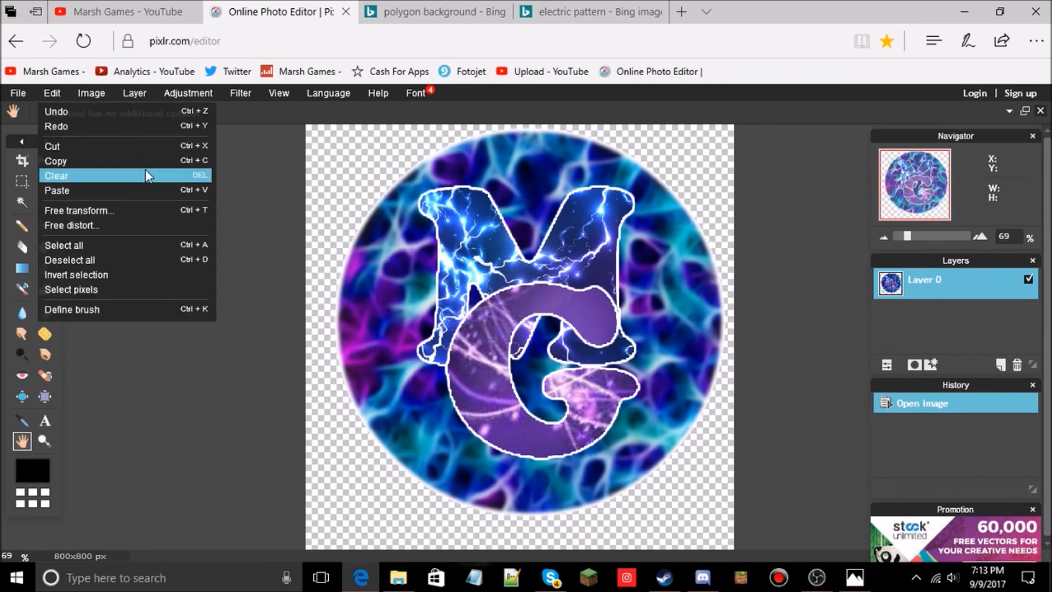
click(103, 213)
drag(474, 266, 427, 189)
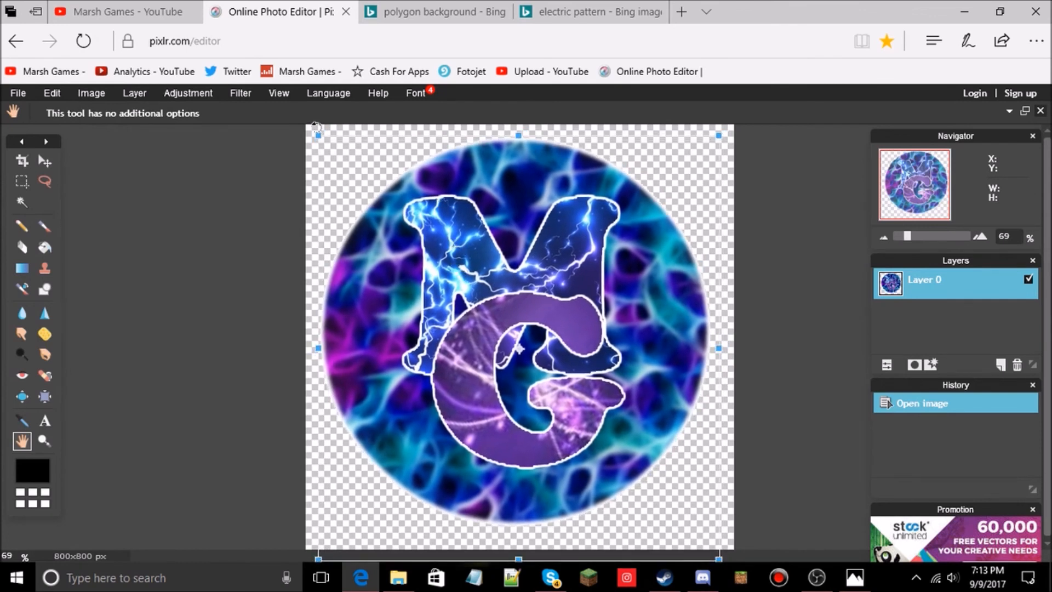
drag(317, 131, 296, 120)
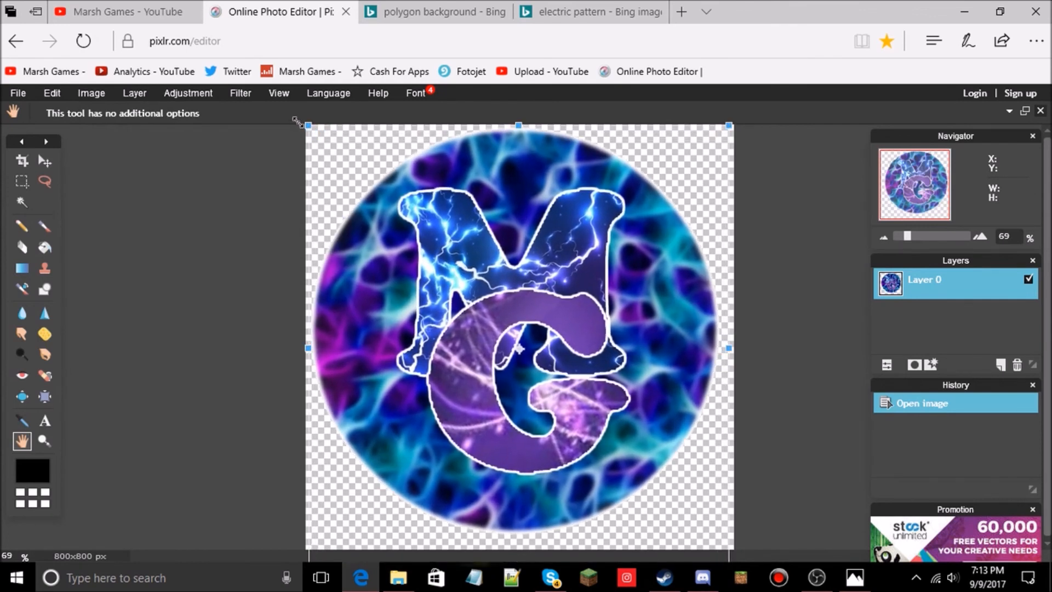
drag(439, 262, 466, 281)
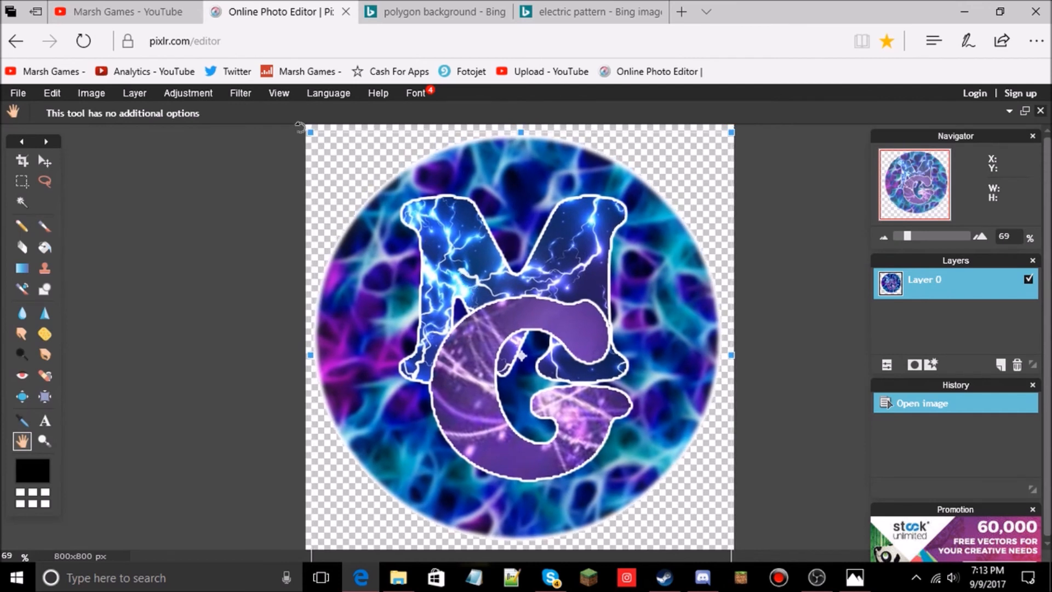
drag(312, 135, 300, 126)
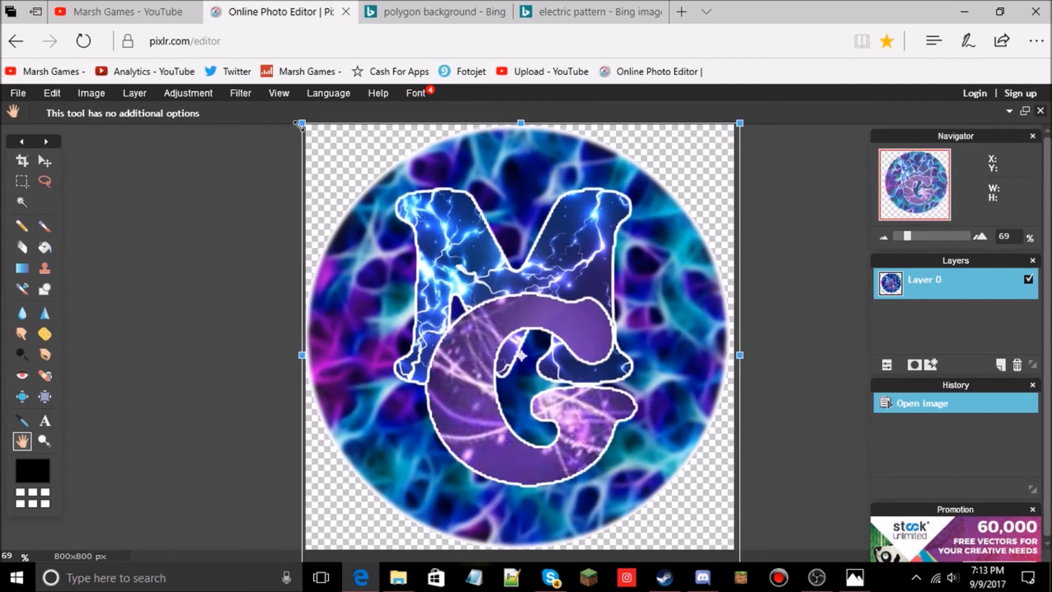
drag(468, 241, 471, 241)
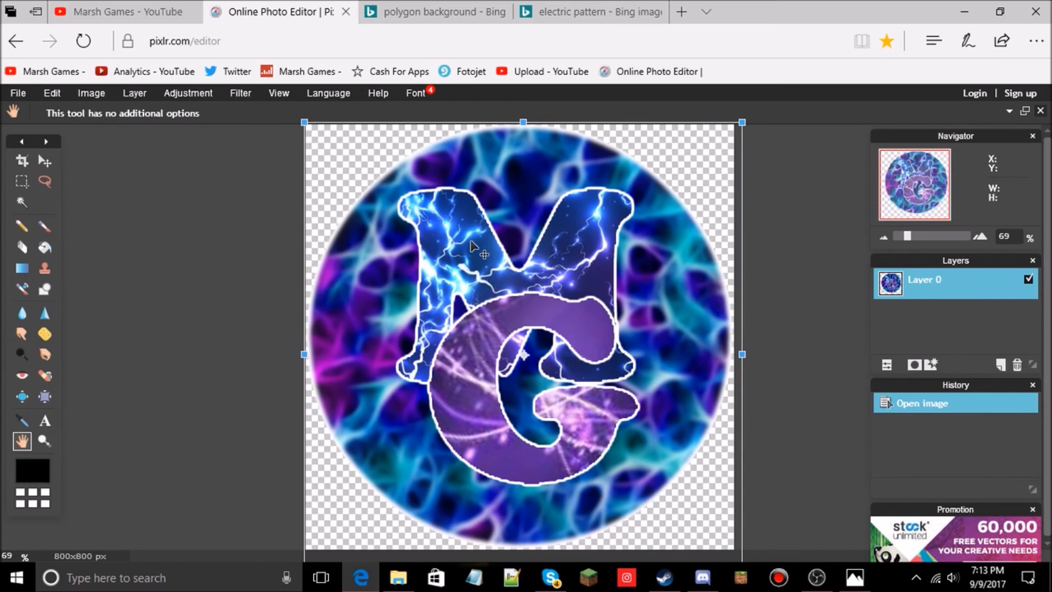
click(213, 242)
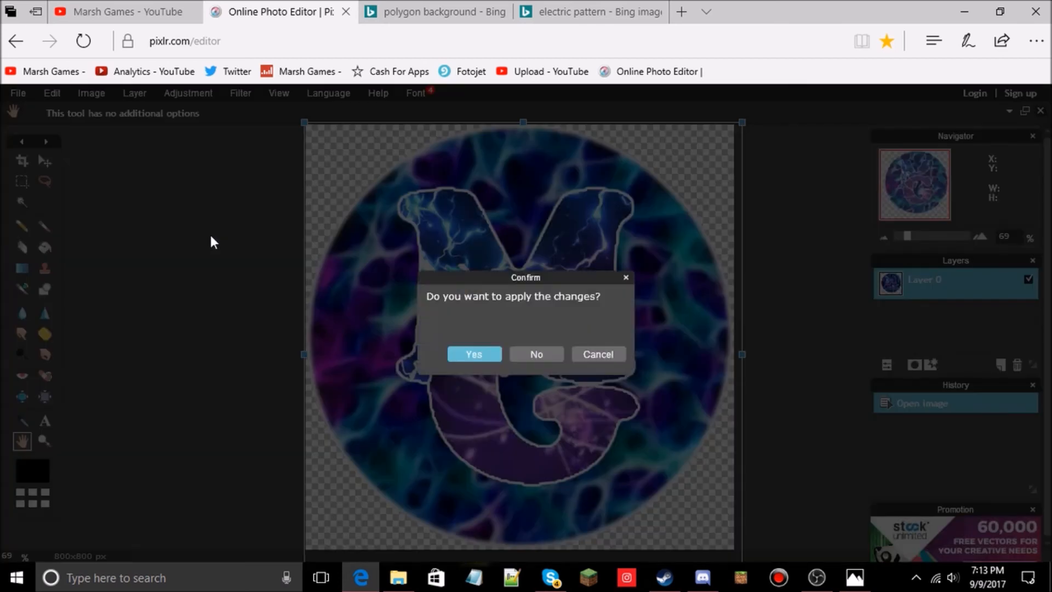
click(470, 356)
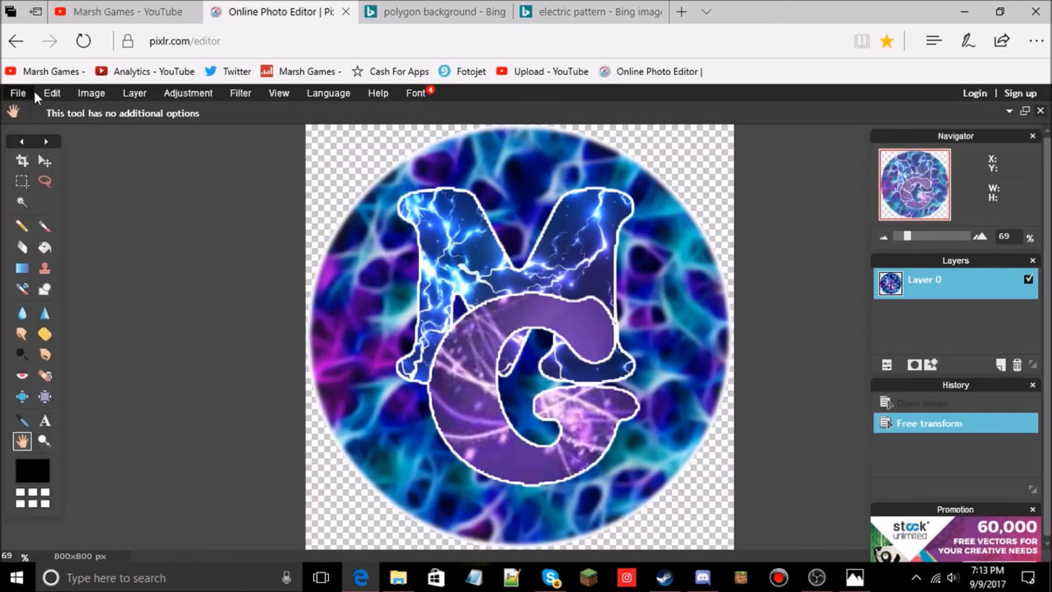
Save the enlarged logo as a transparent full-quality PNG, replacing logo for tutorial.png in the Intro and Outro folder.
click(18, 93)
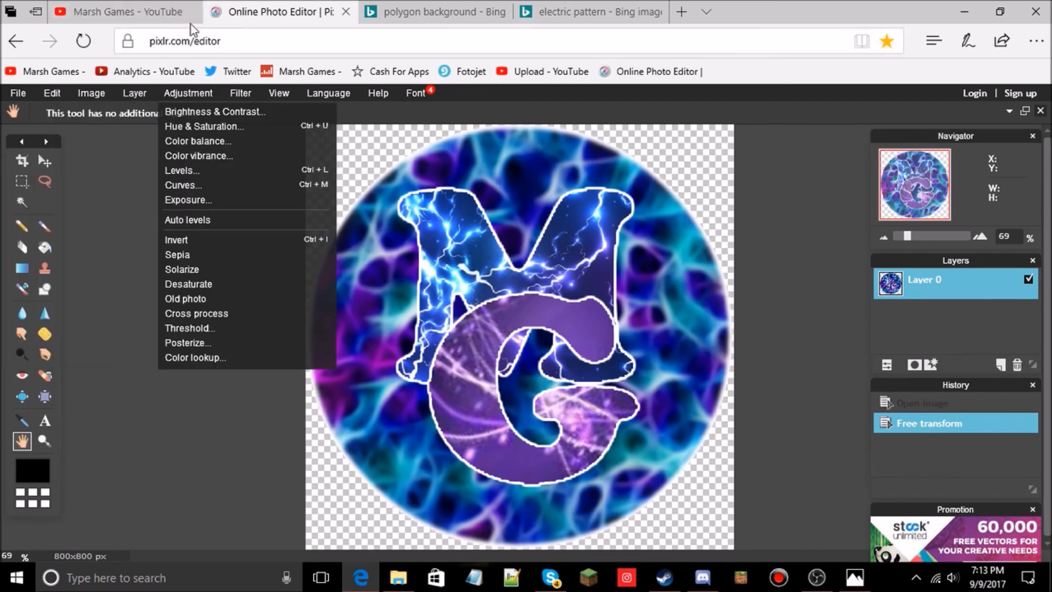
click(18, 93)
click(18, 93)
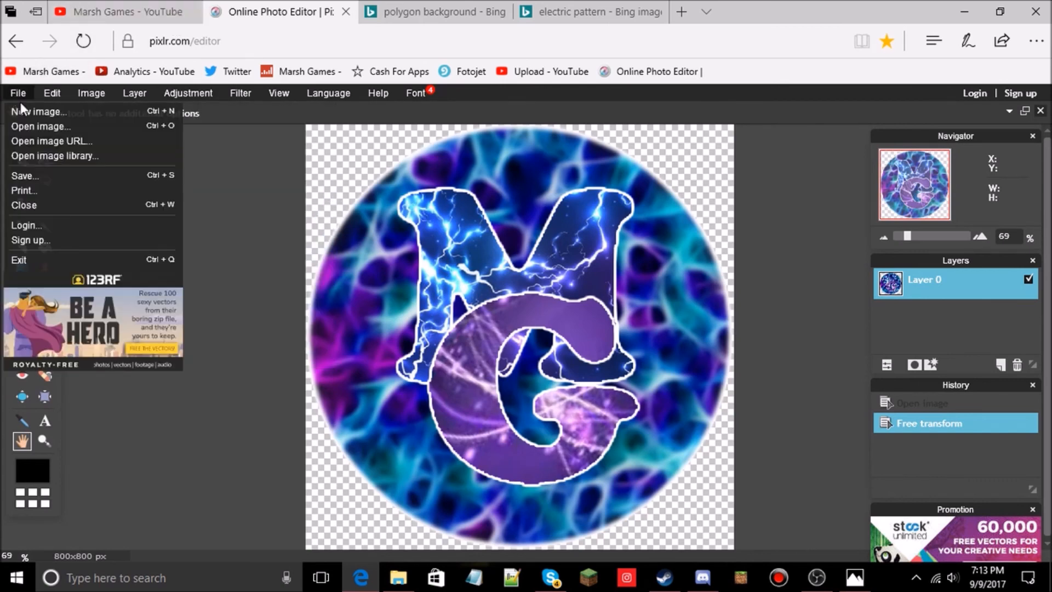
click(25, 175)
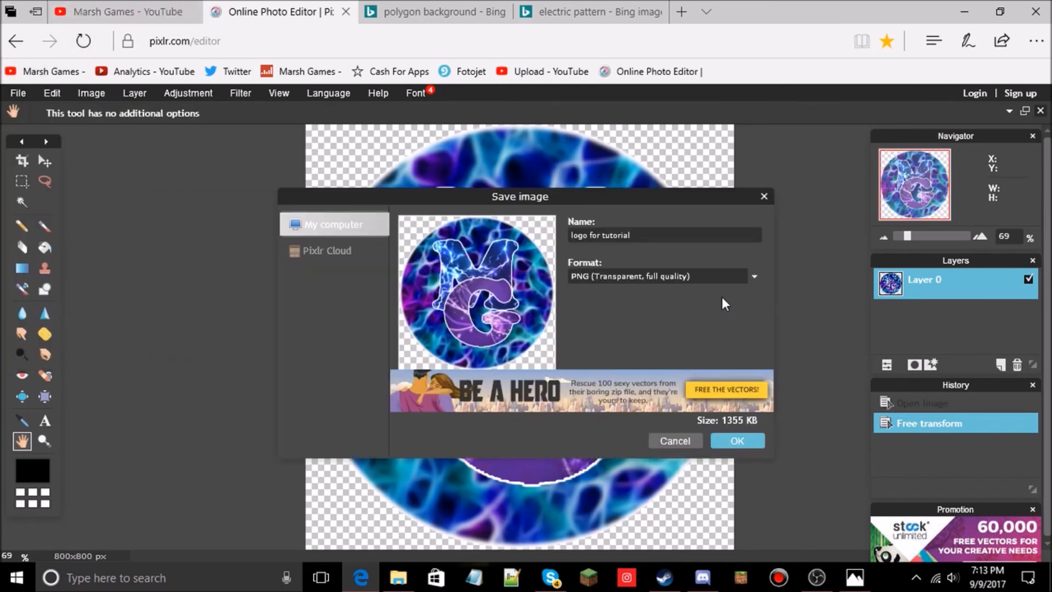
click(736, 441)
scroll(307, 219, down, 5)
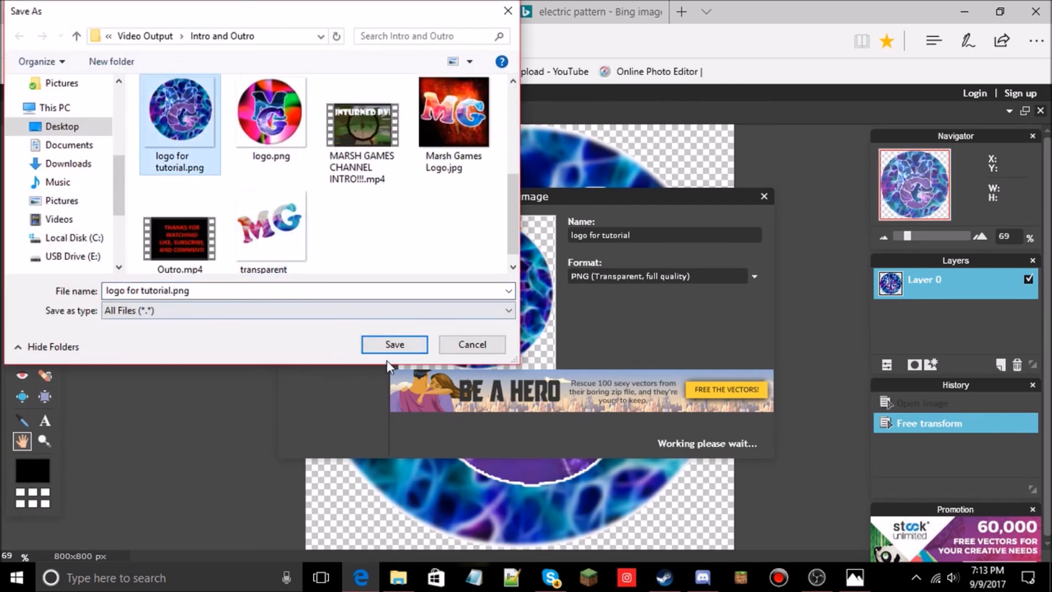
click(395, 344)
click(562, 296)
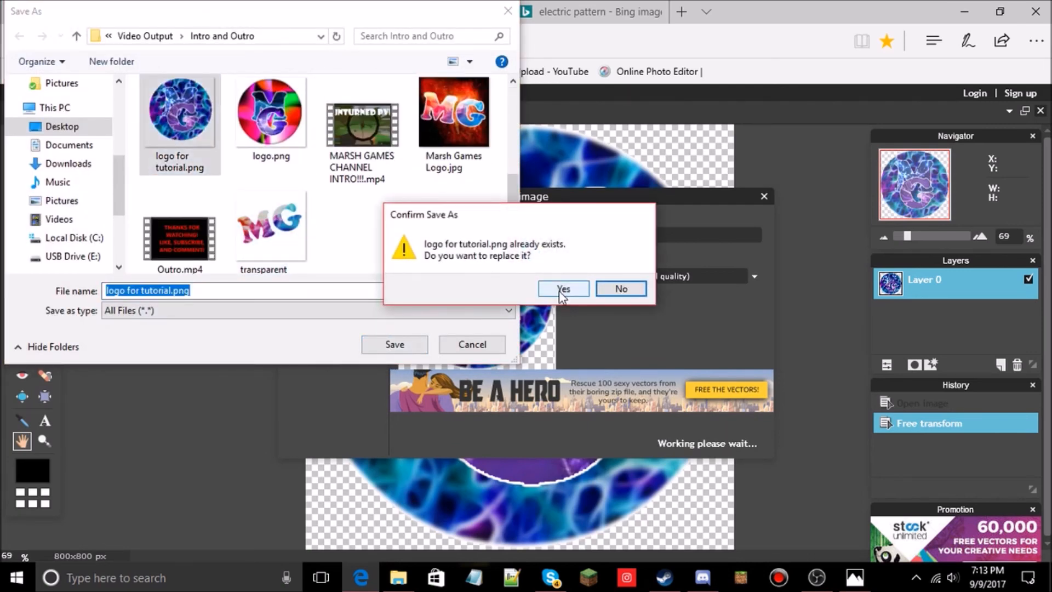
Switch to the Marsh Games channel page on YouTube and look over its banner, channel icon and videos.
click(140, 8)
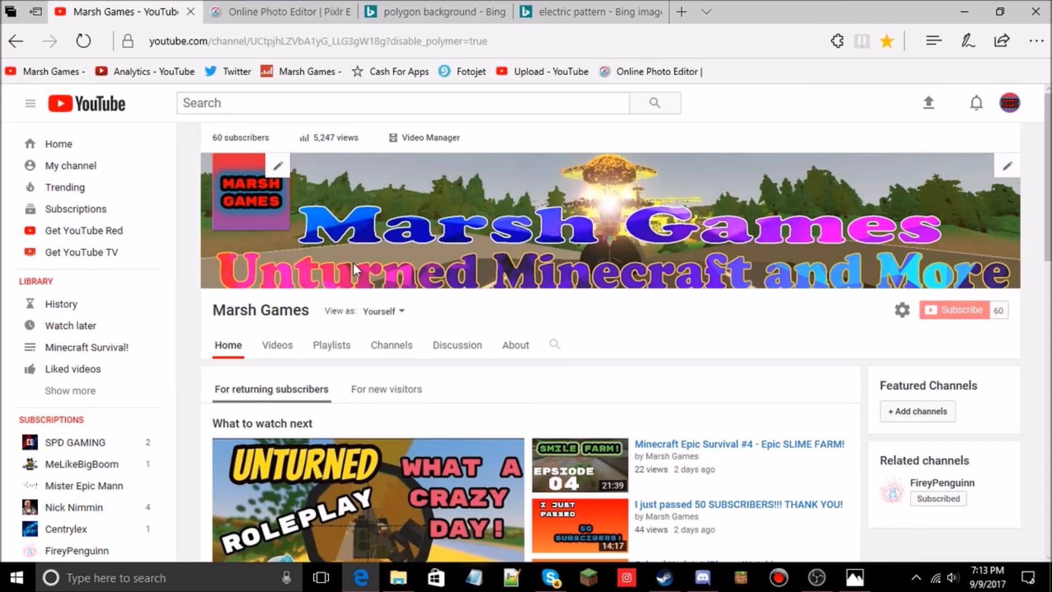
click(245, 6)
click(164, 8)
click(263, 9)
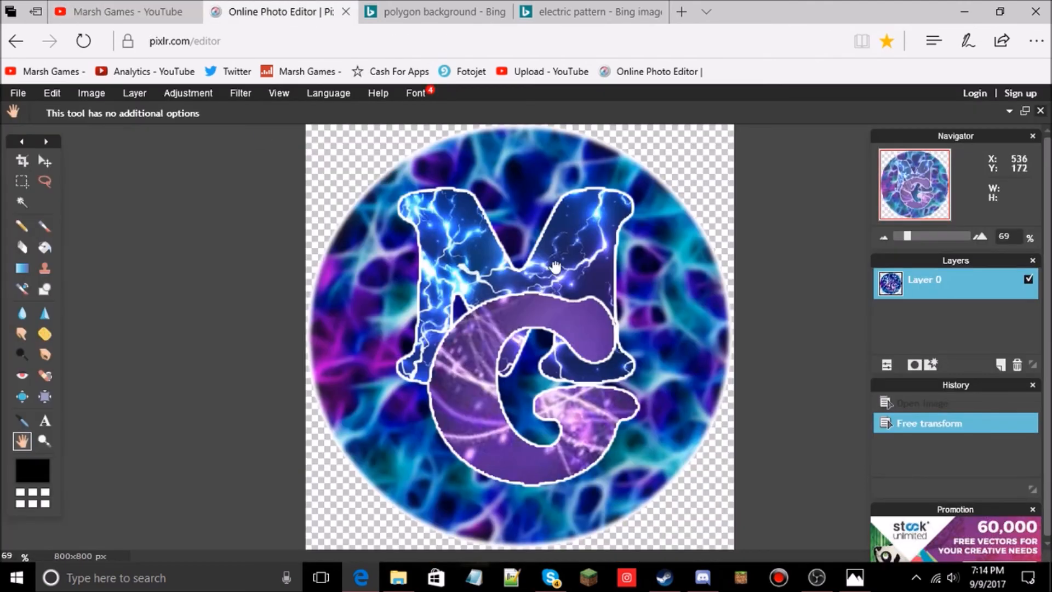
click(131, 11)
scroll(462, 415, down, 1)
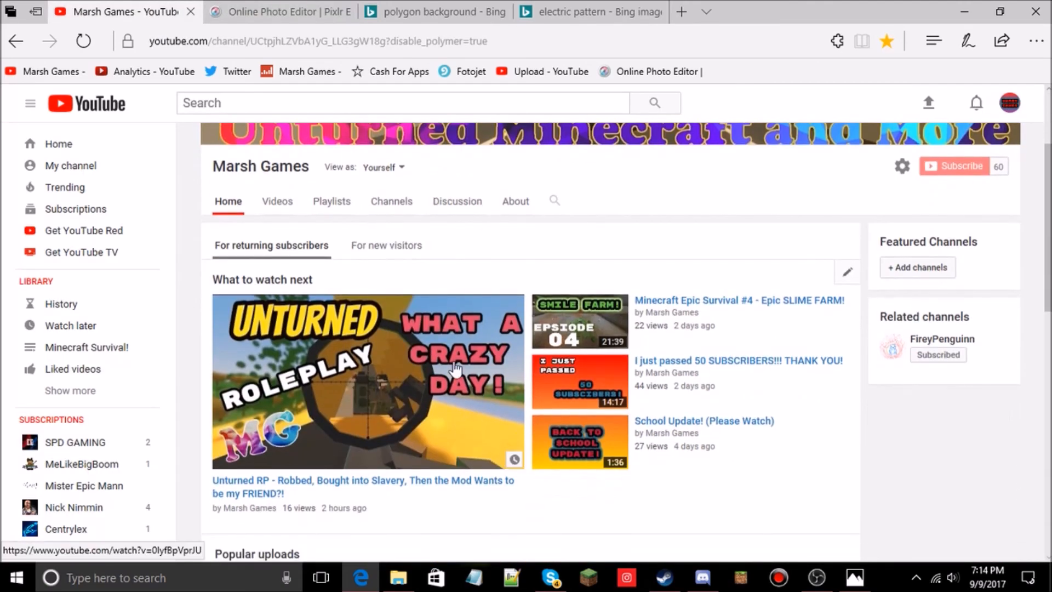
scroll(454, 370, down, 2)
scroll(454, 363, up, 5)
scroll(454, 363, down, 3)
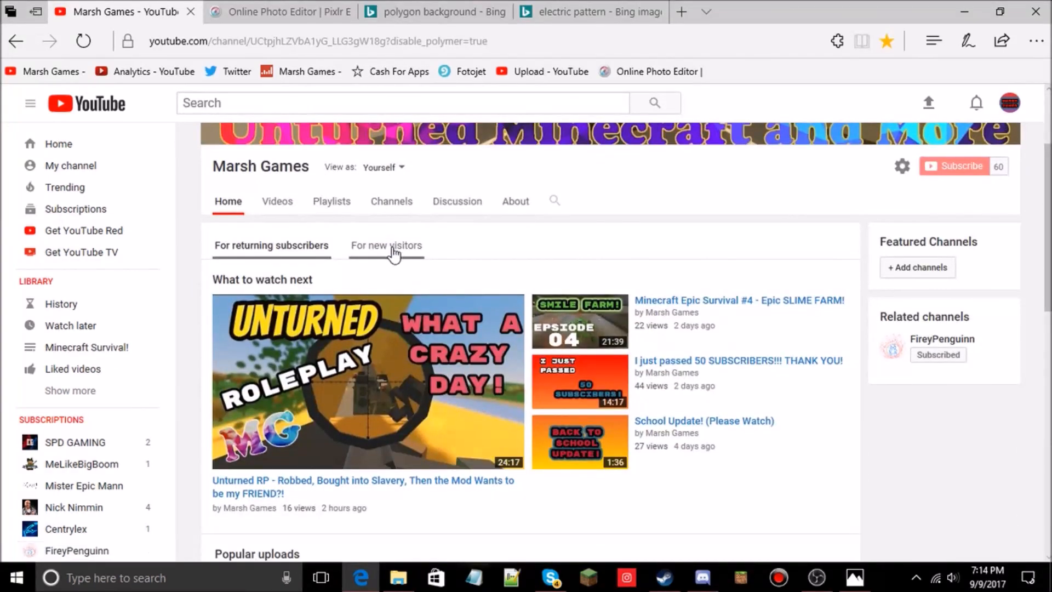
scroll(393, 253, up, 3)
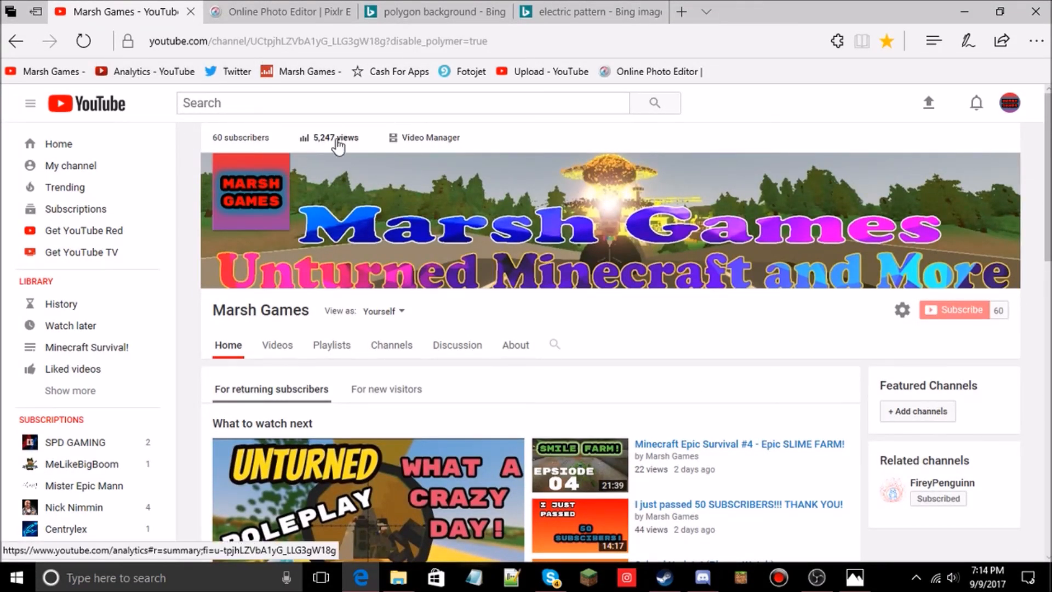
Open the channel's Branding settings in Creator Studio and remove the existing branding watermark.
click(1010, 103)
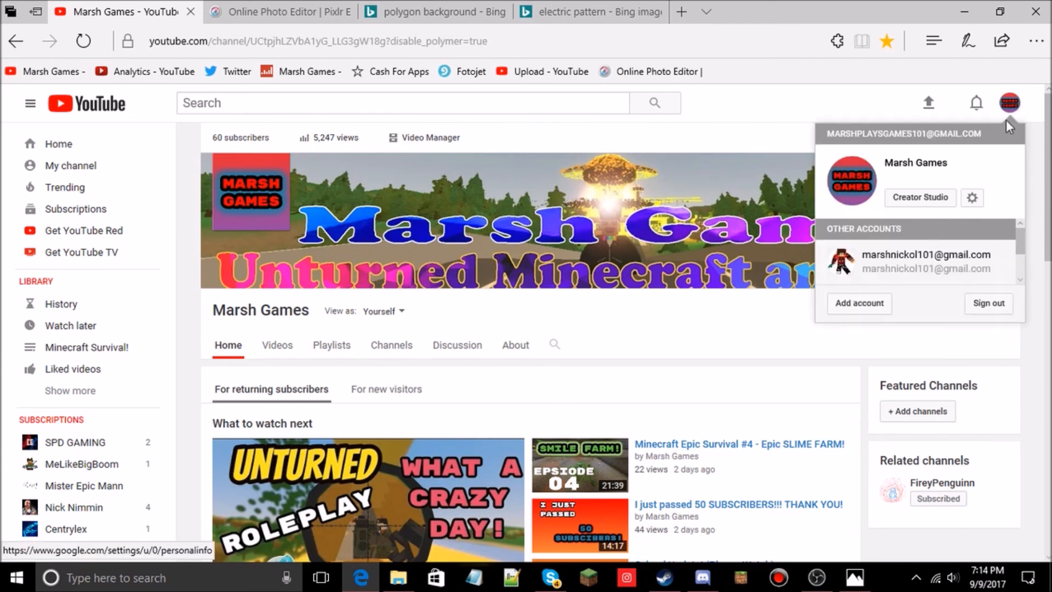
click(939, 200)
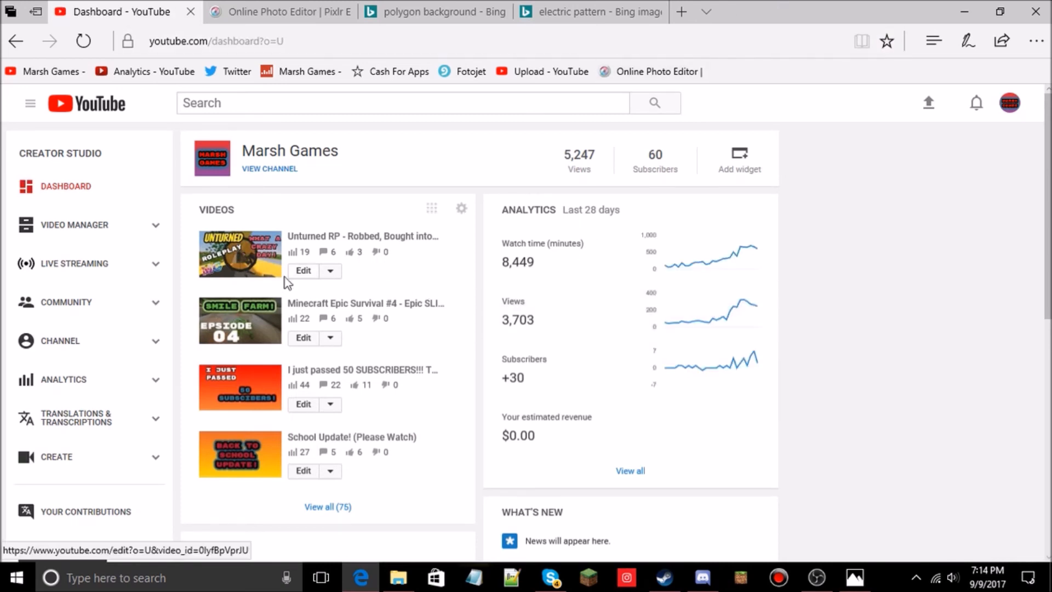
click(85, 341)
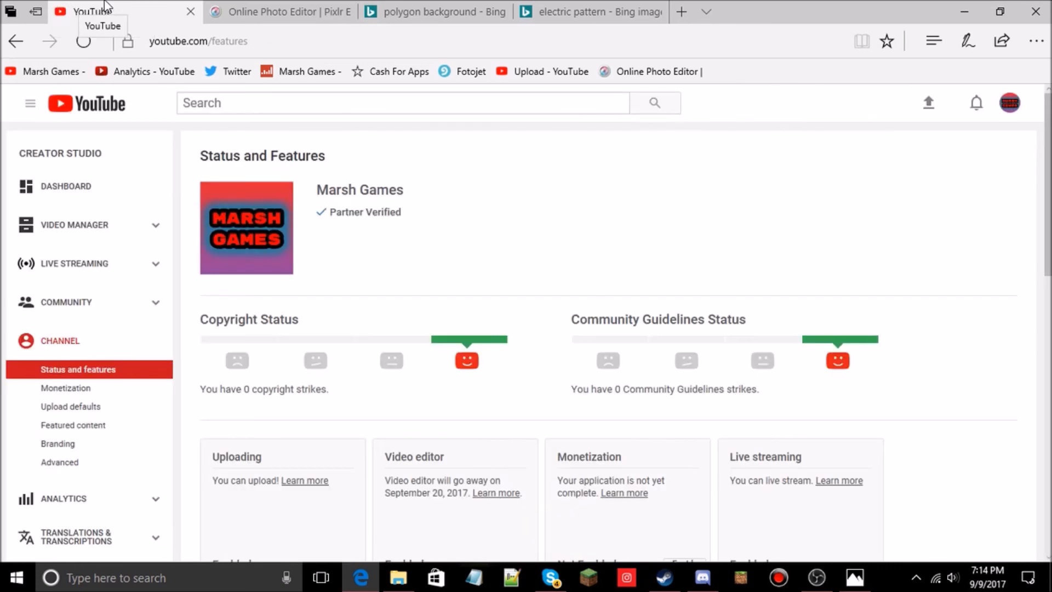
click(55, 444)
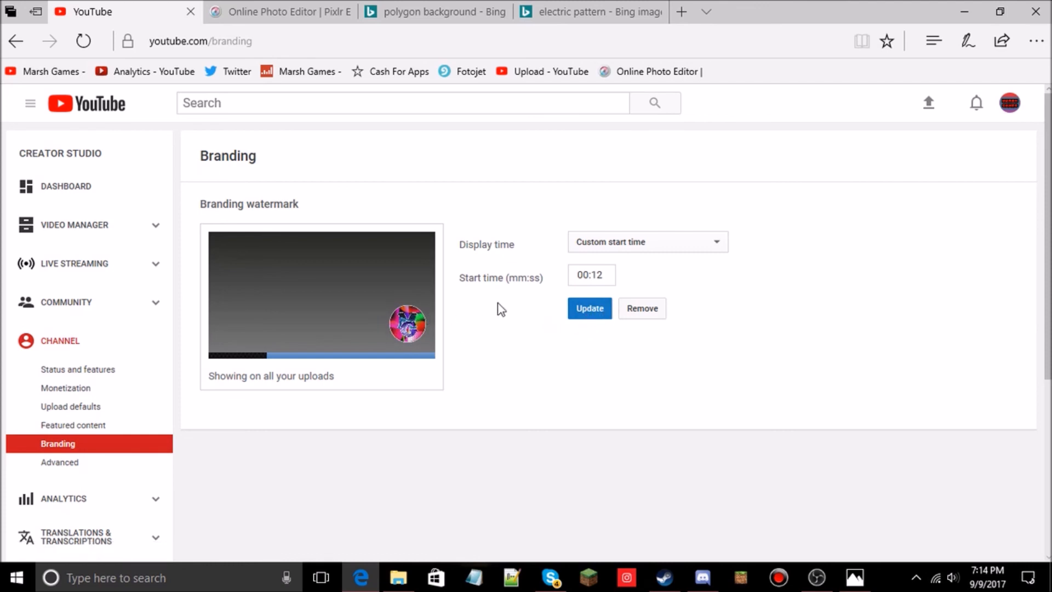
click(644, 310)
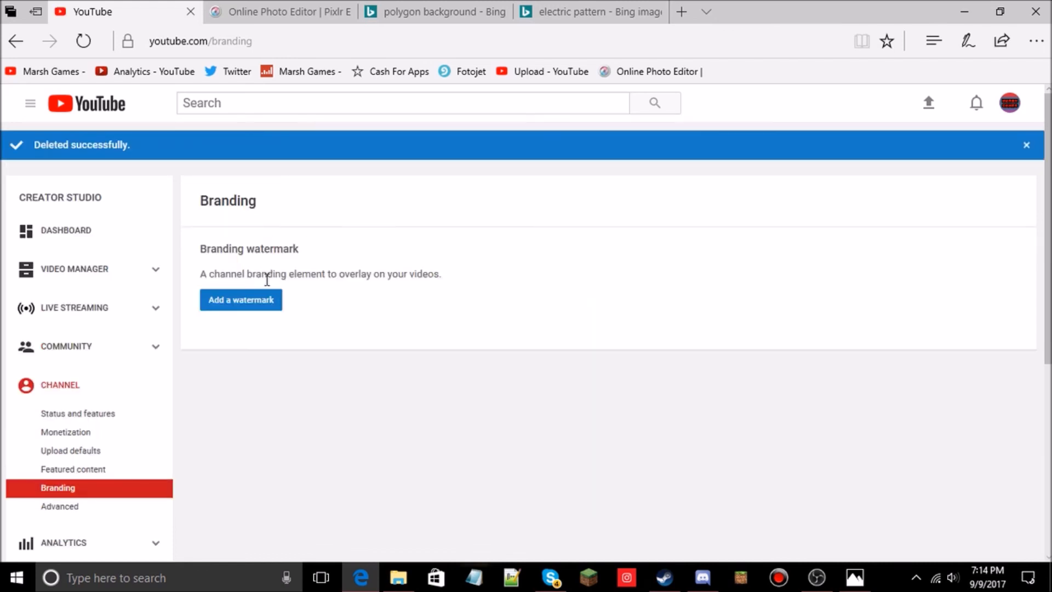
Try to upload logo for tutorial.png from the Intro and Outro folder as the channel's new branding watermark.
click(259, 300)
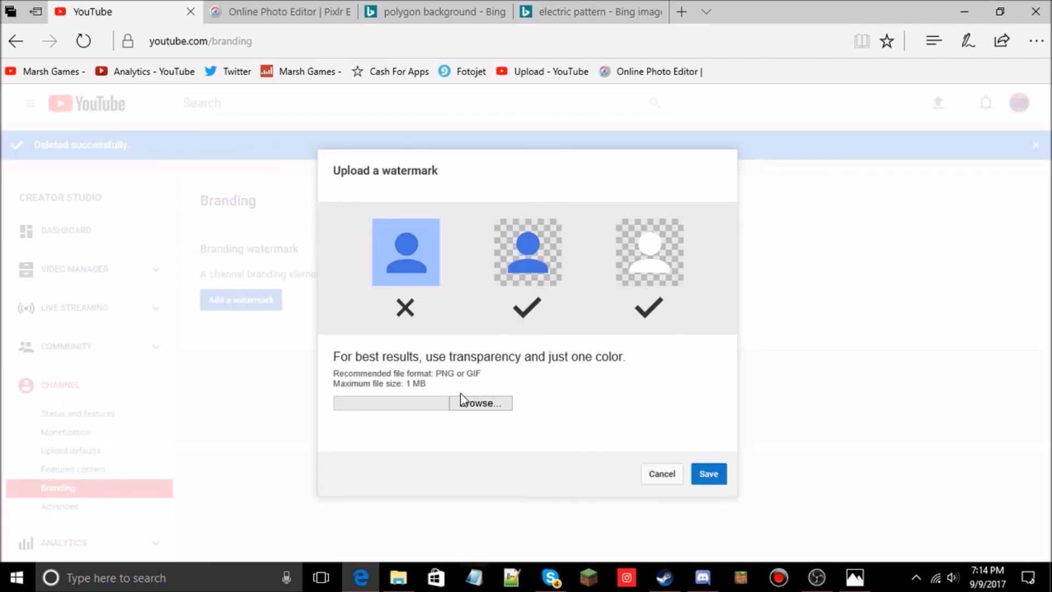
click(468, 404)
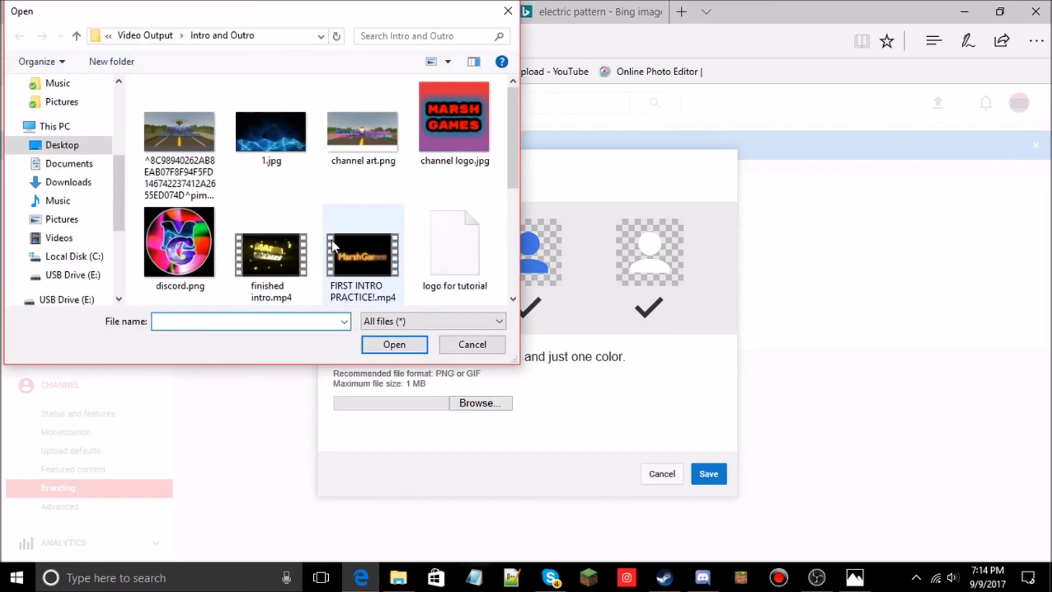
scroll(331, 239, down, 3)
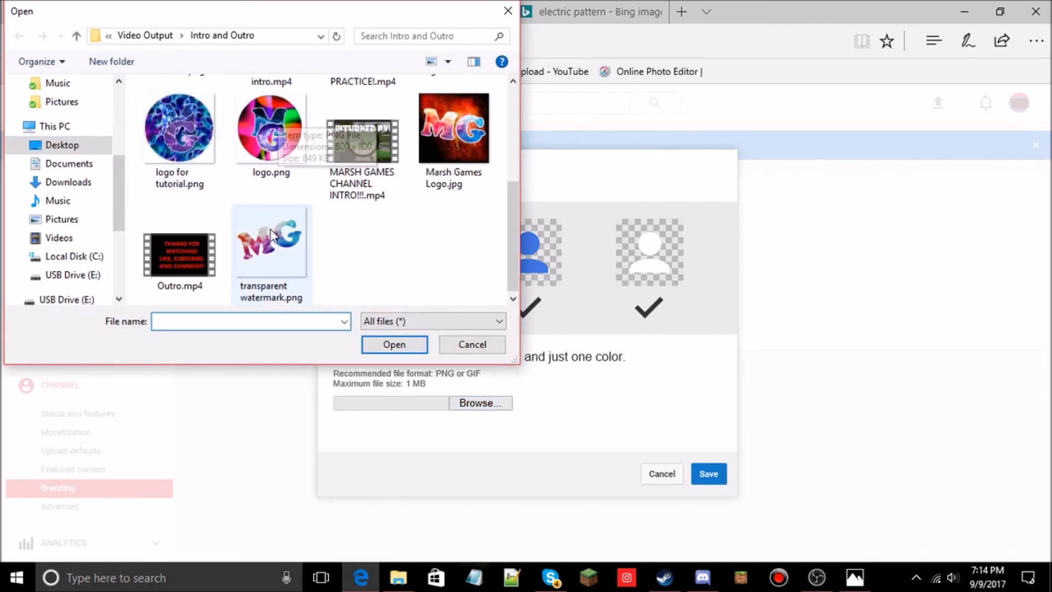
scroll(263, 230, up, 2)
click(191, 237)
click(378, 344)
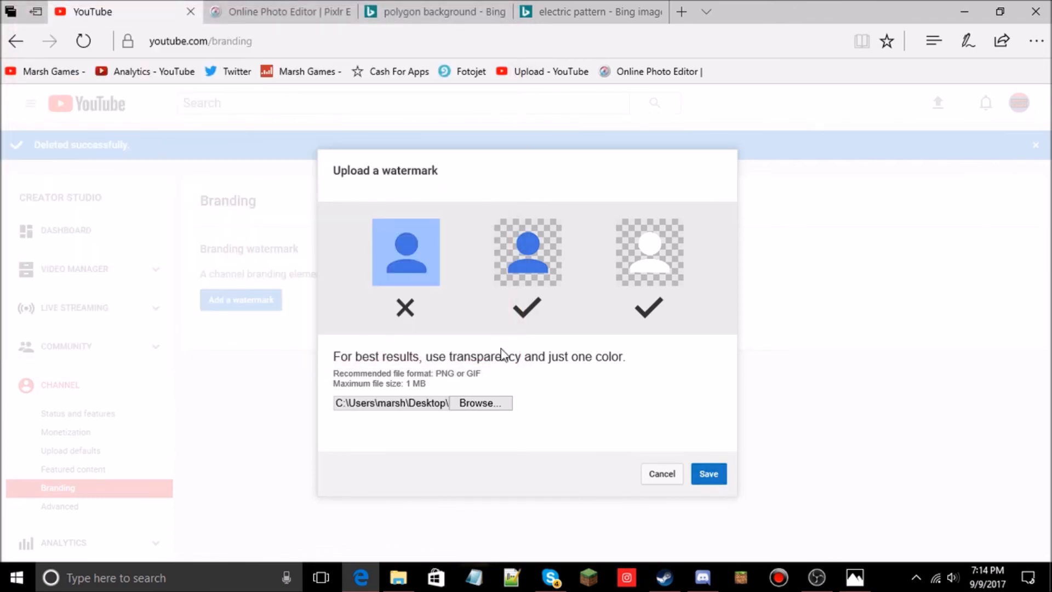
click(708, 474)
click(709, 474)
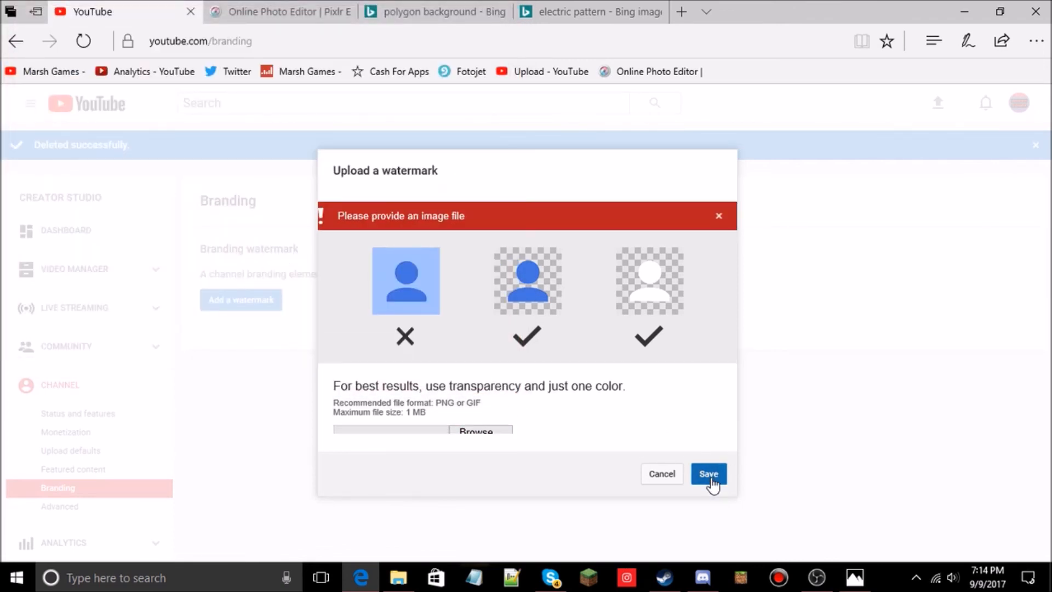
click(719, 217)
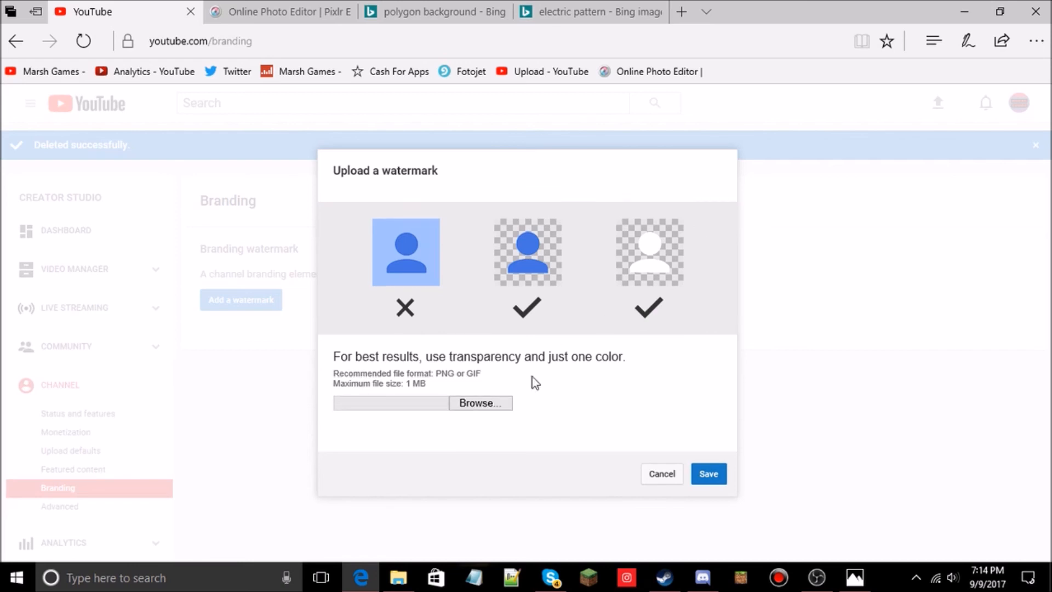
Check the file size of logo for tutorial.png while browsing for the watermark image, and leave without choosing a file.
click(478, 404)
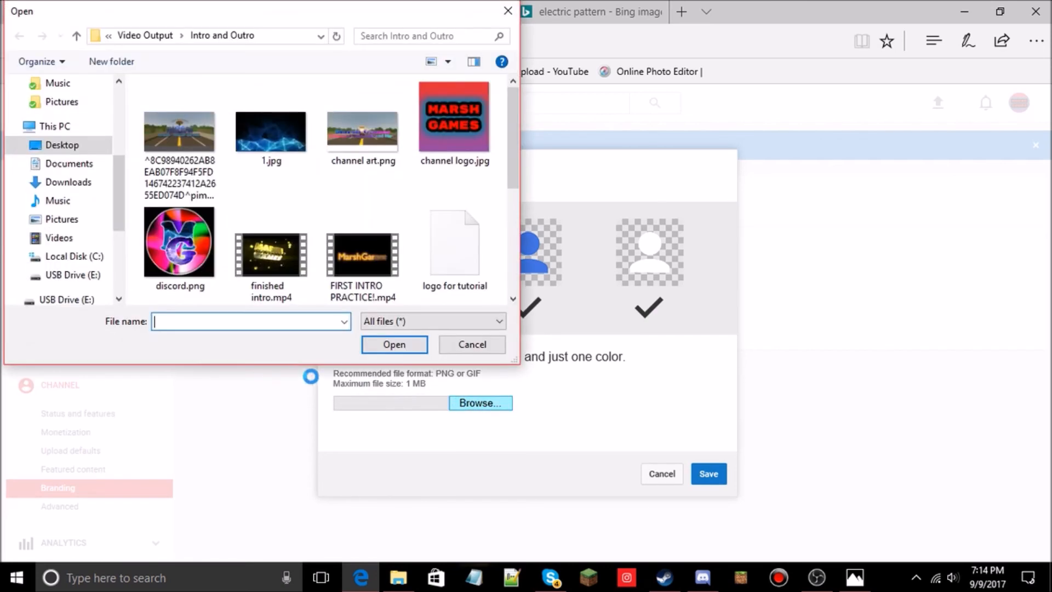
scroll(408, 270, down, 2)
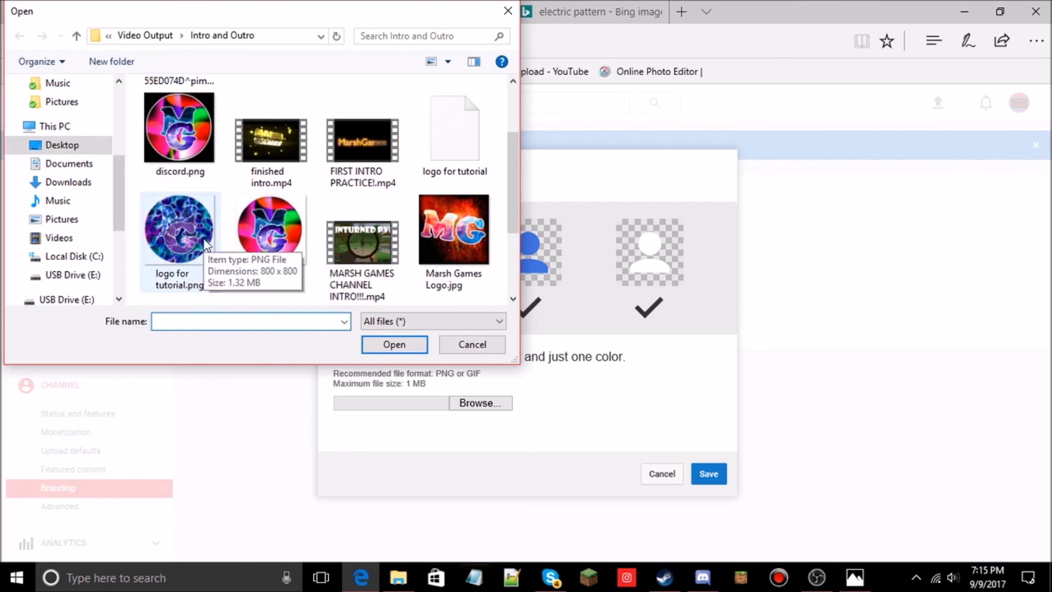
click(447, 346)
Switch to Pixlr Editor, shrink the logo slightly and proportionally about its center with Free transform, and apply the change.
click(274, 10)
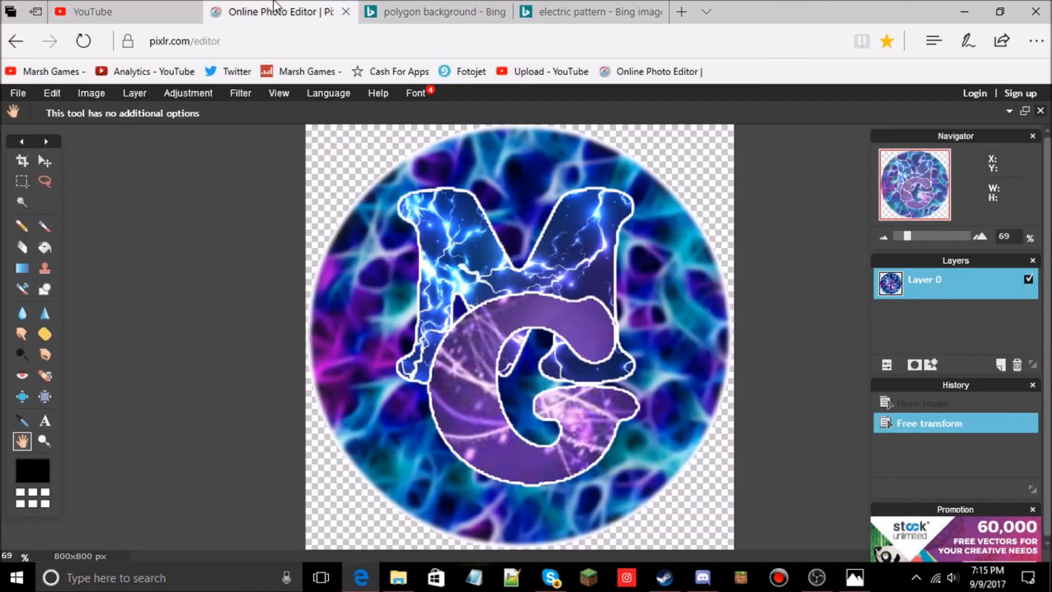
click(55, 94)
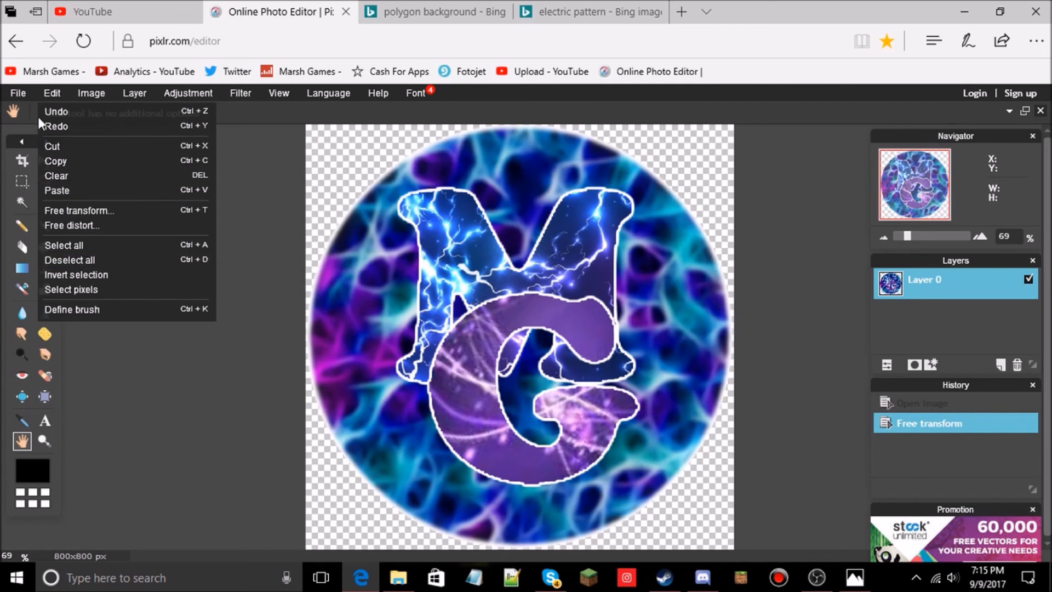
click(71, 210)
drag(303, 123, 325, 132)
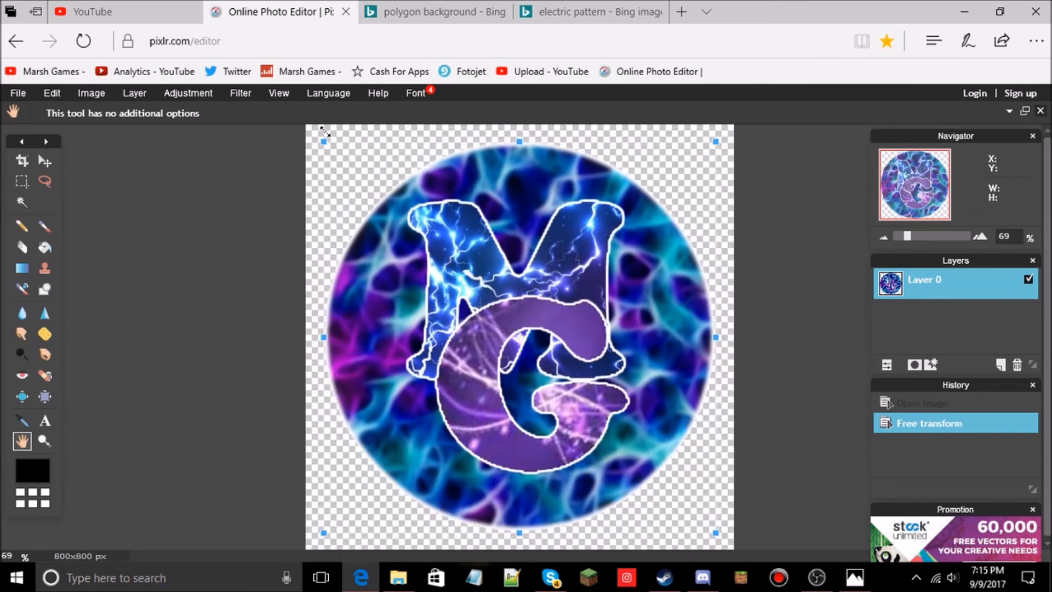
click(249, 204)
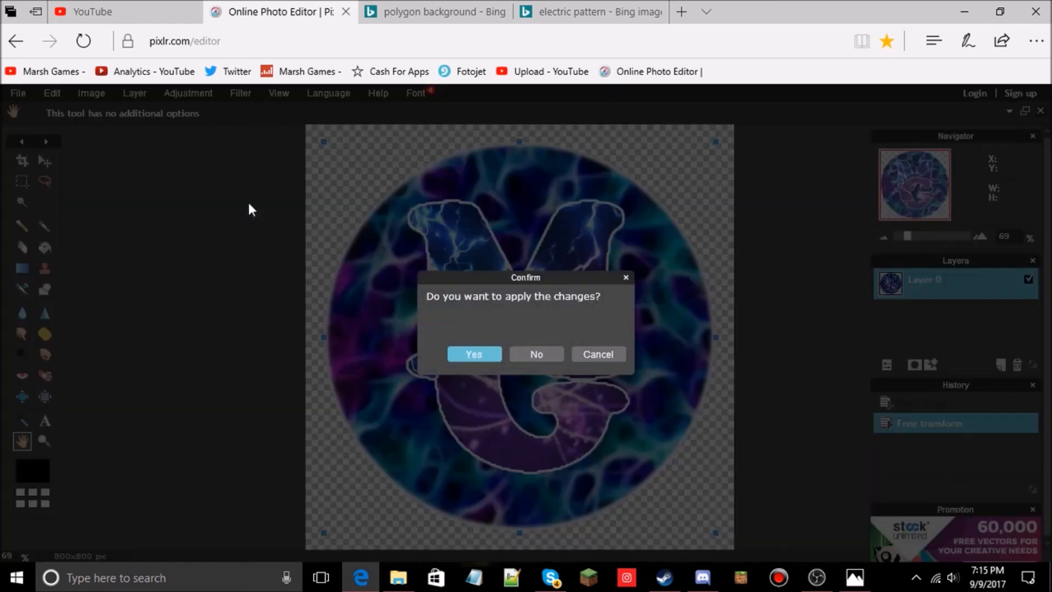
click(458, 354)
Save the image as a full-quality transparent PNG, overwriting logo for tutorial.png in the Intro and Outro folder.
click(16, 93)
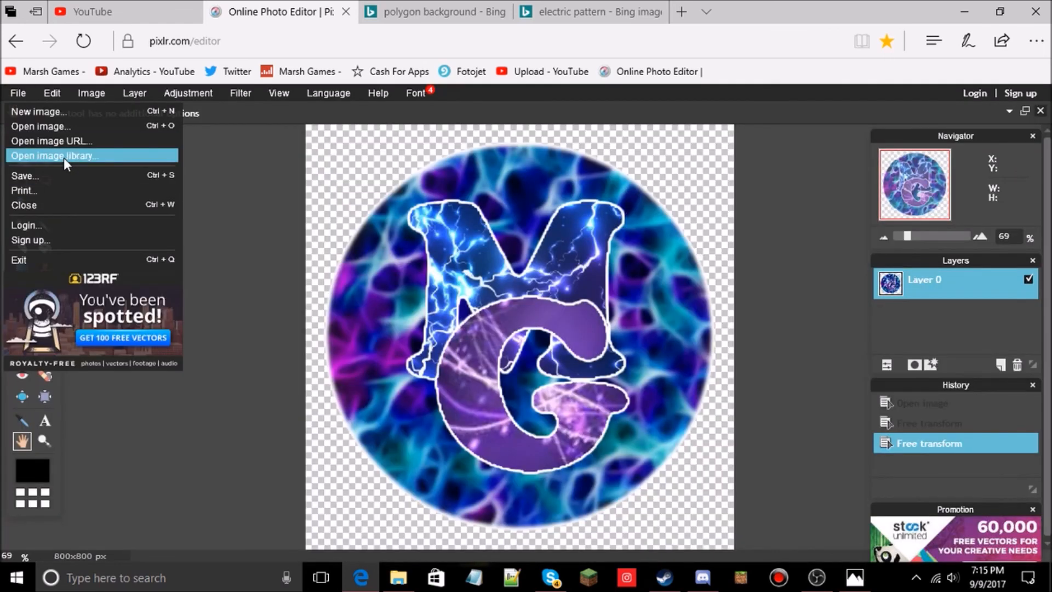
click(55, 175)
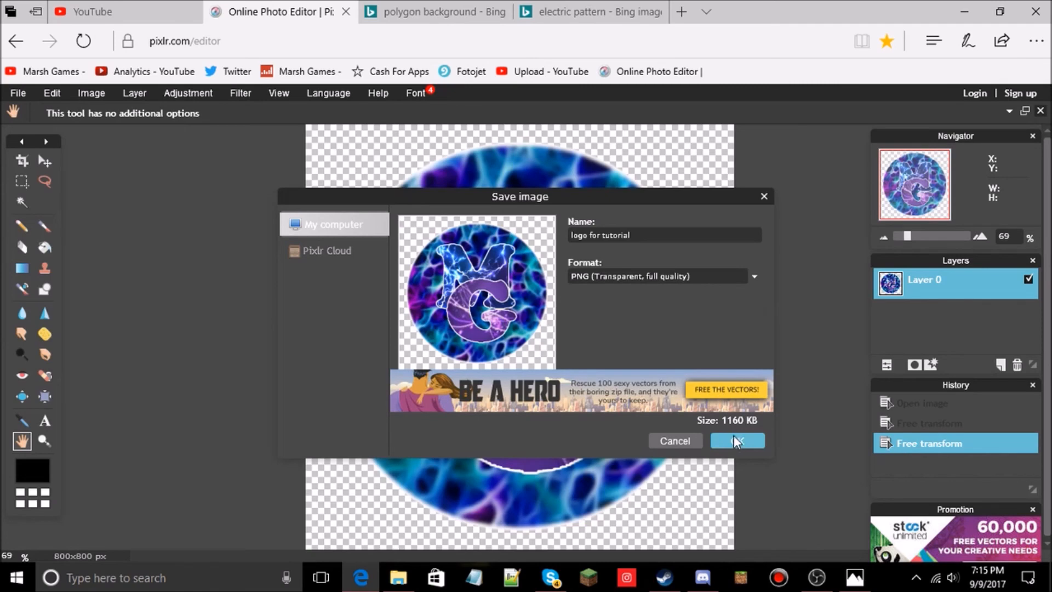
click(737, 441)
scroll(295, 220, up, 4)
scroll(293, 220, down, 4)
click(279, 132)
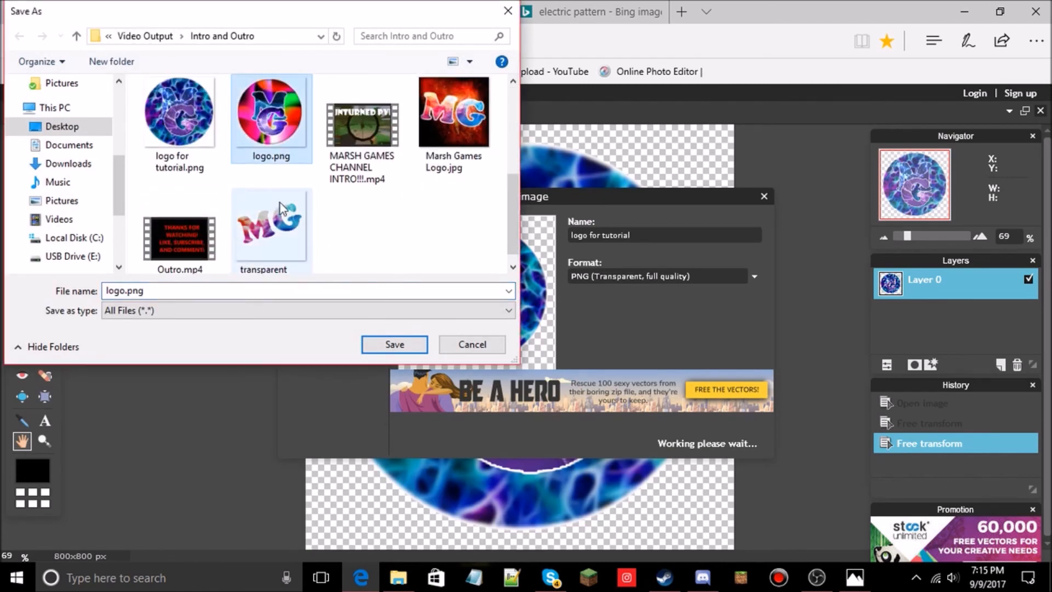
click(180, 118)
click(392, 344)
click(555, 295)
Switch to YouTube's watermark upload and try to use the resaved logo for tutorial.png as the branding watermark.
click(85, 12)
click(482, 403)
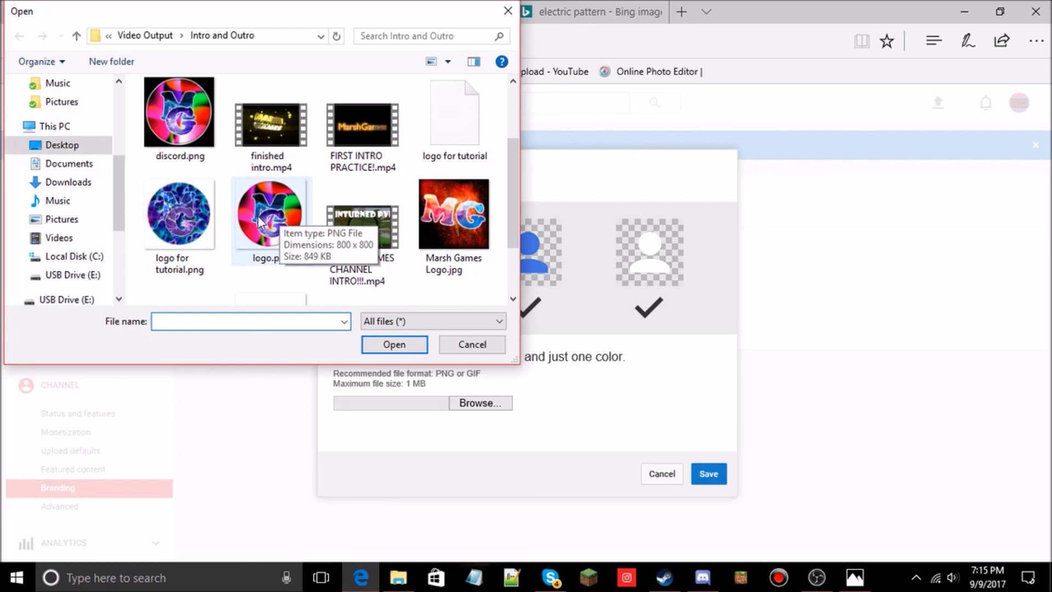
click(190, 227)
click(399, 346)
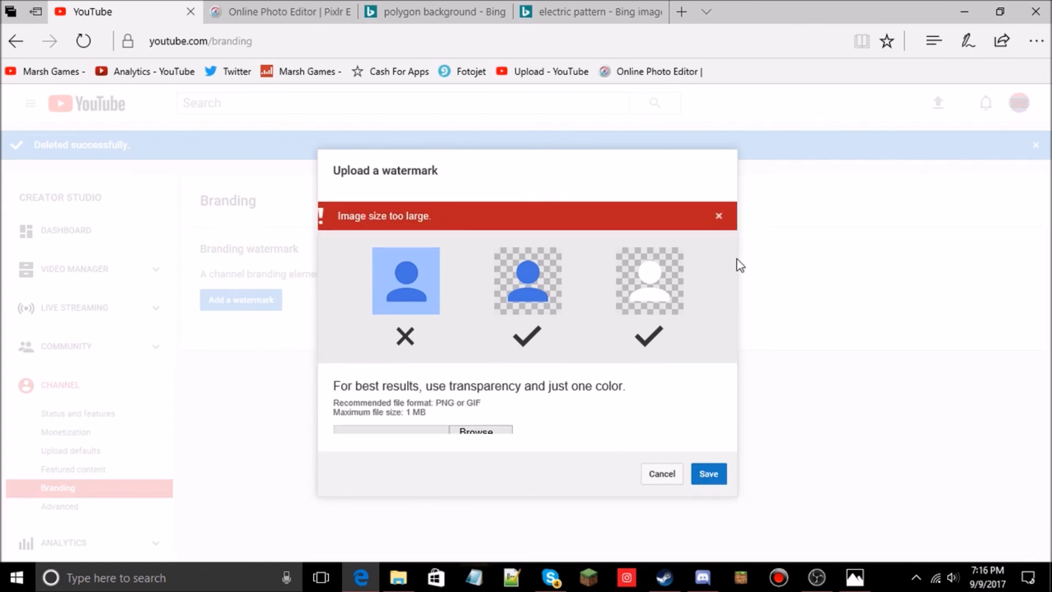
click(722, 216)
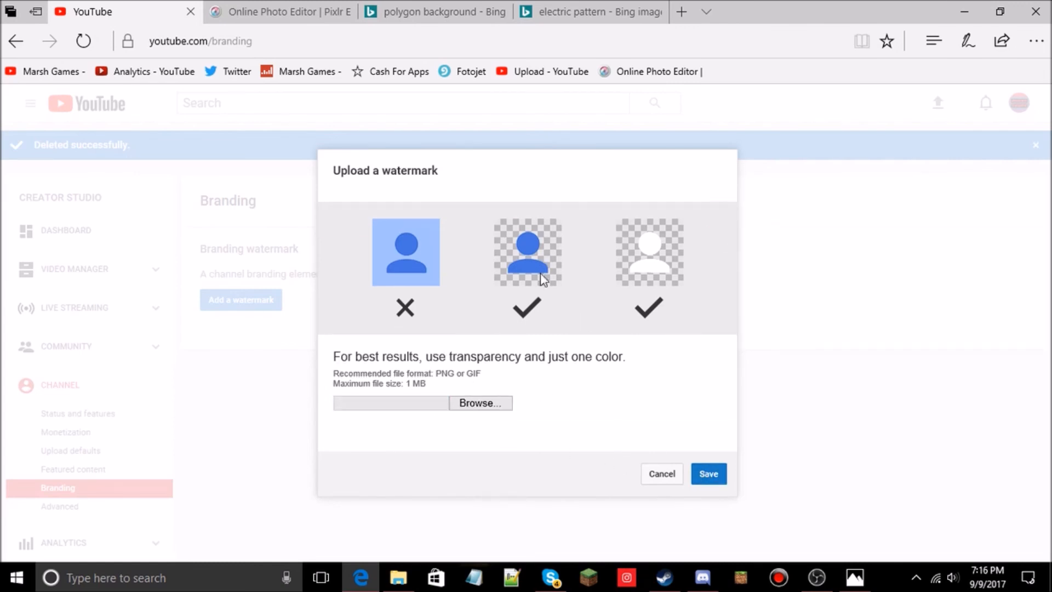
Upload logo.png from the Intro and Outro folder as the channel's branding watermark and save it.
click(482, 404)
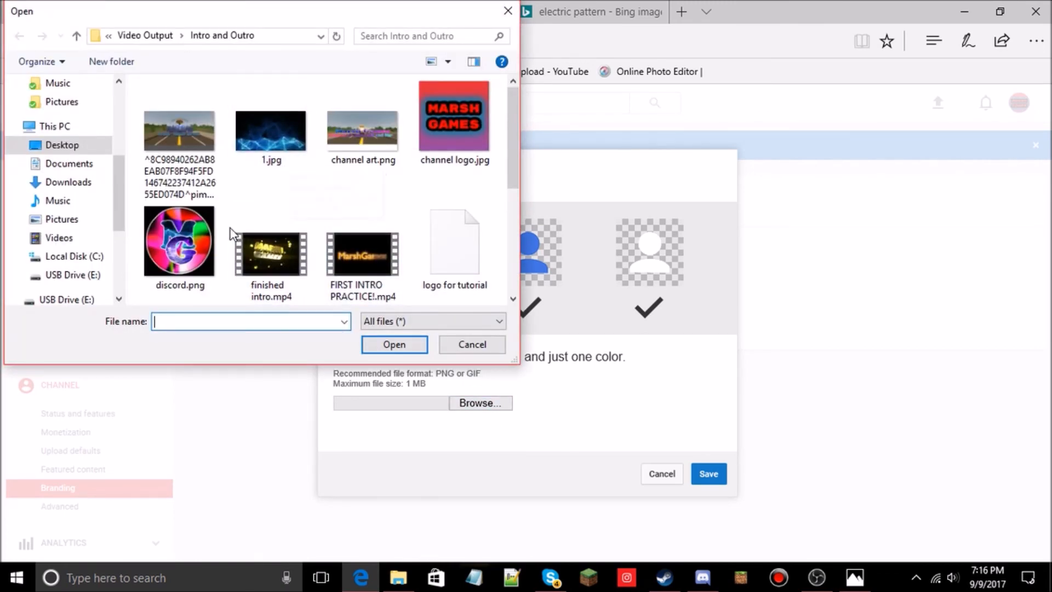
scroll(230, 228, down, 3)
click(269, 153)
click(382, 344)
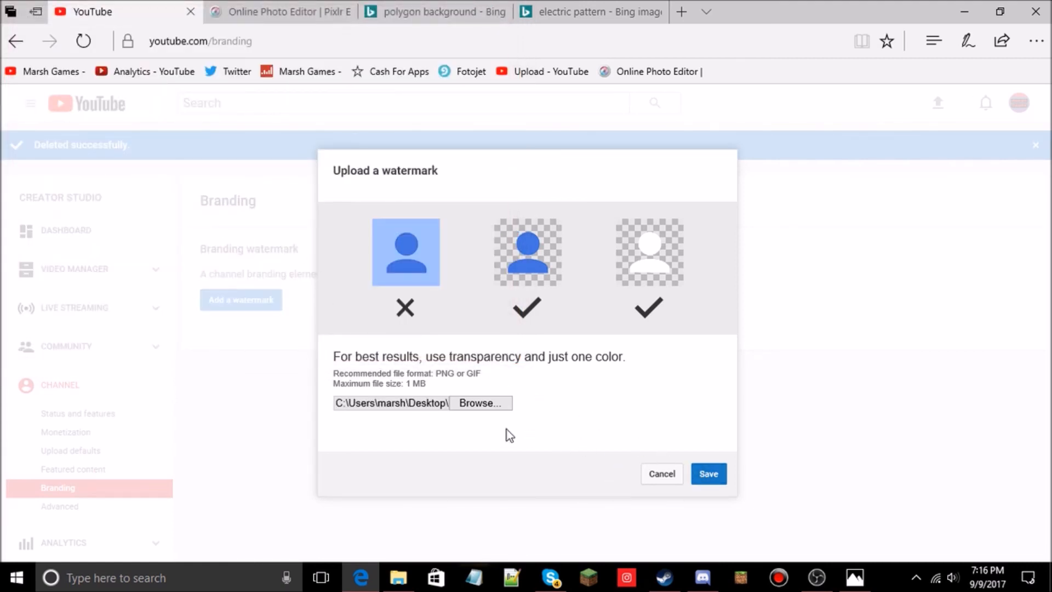
click(706, 478)
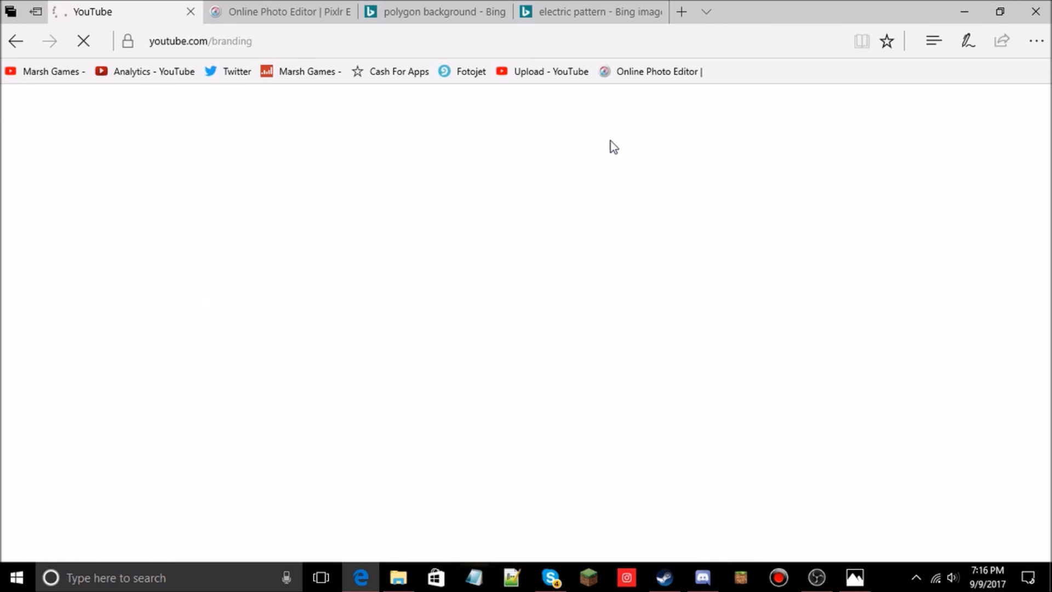
Set the branding watermark's custom start time to 00:12 and update the setting.
click(613, 319)
key(BackSpace)
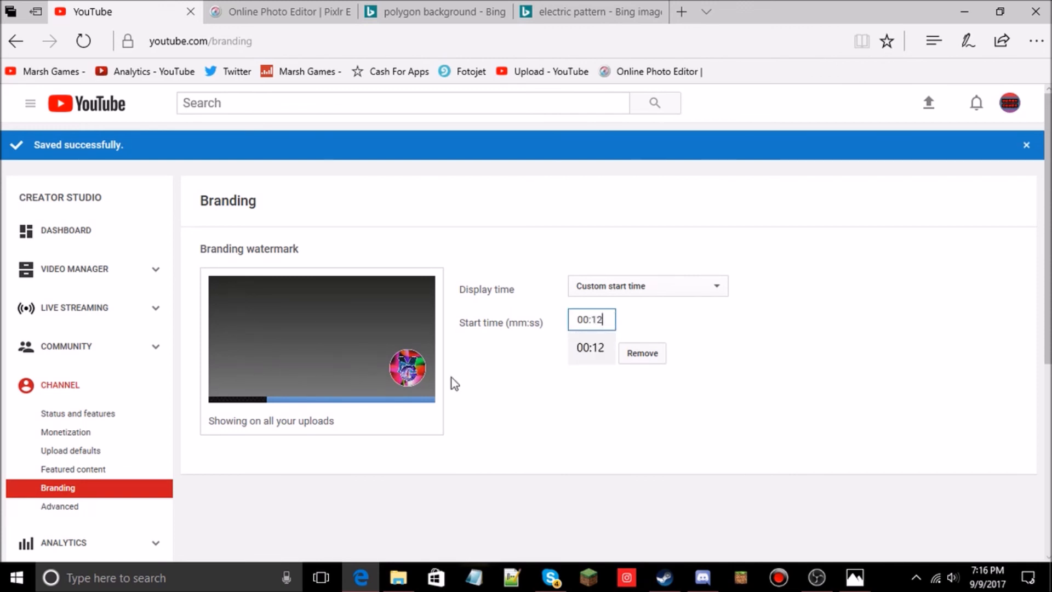
click(605, 359)
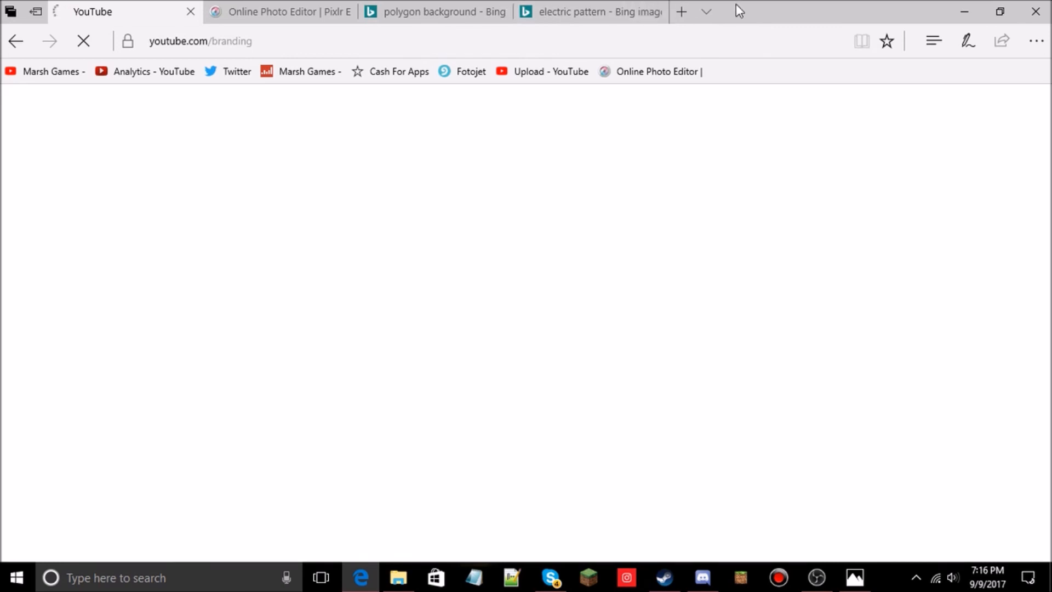
Open the Unturned RP video from the Marsh Games channel and skip past the watermark start time to check the watermark.
click(74, 68)
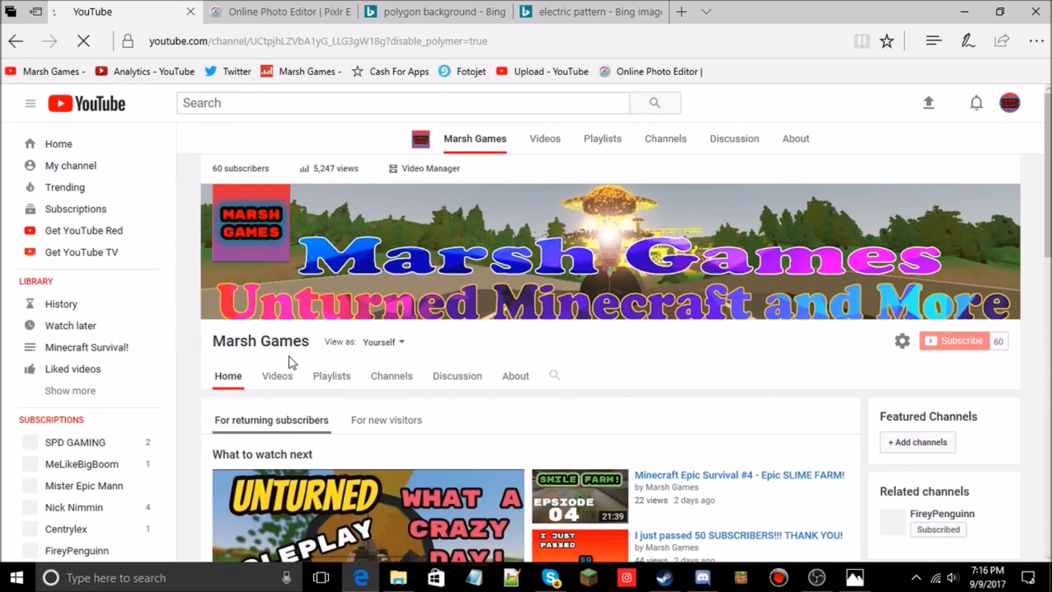
scroll(307, 384, down, 4)
click(277, 443)
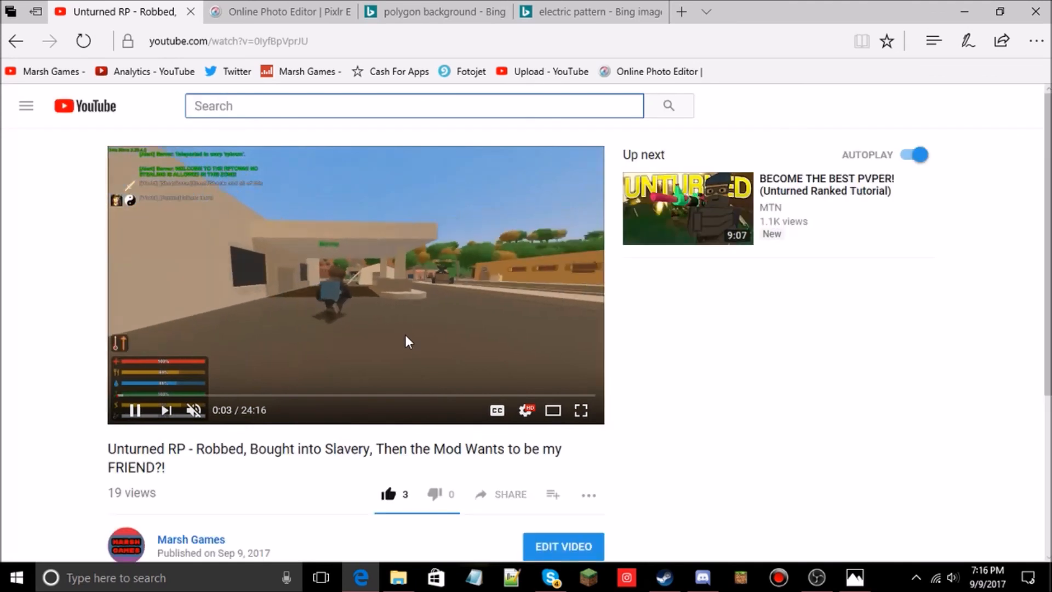
click(405, 334)
key(l)
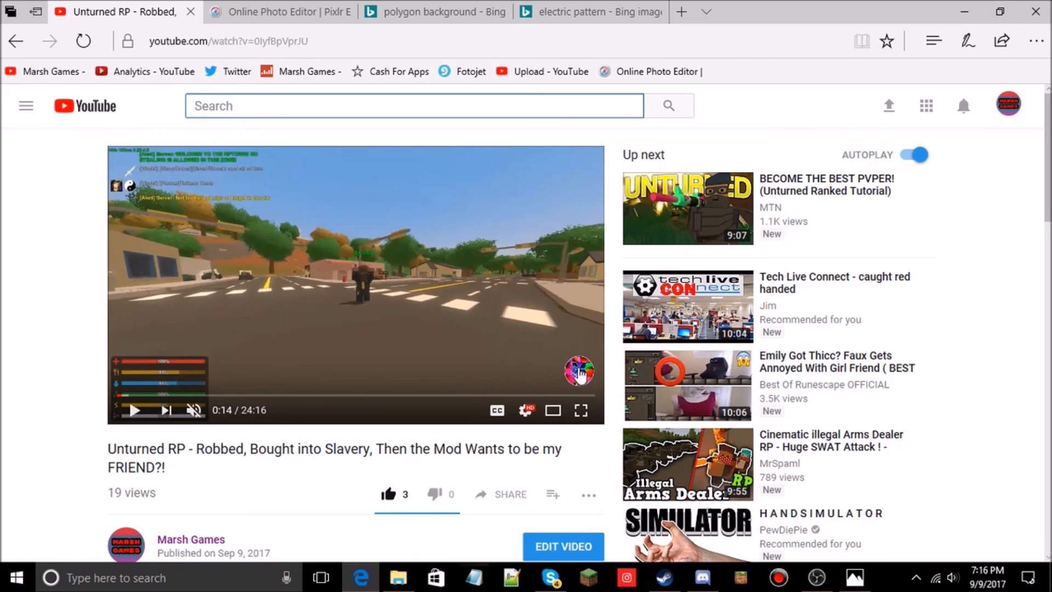
Open the channel from the video's watermark in a new tab, close that tab, and return to the Marsh Games channel page.
key(ctrl+t)
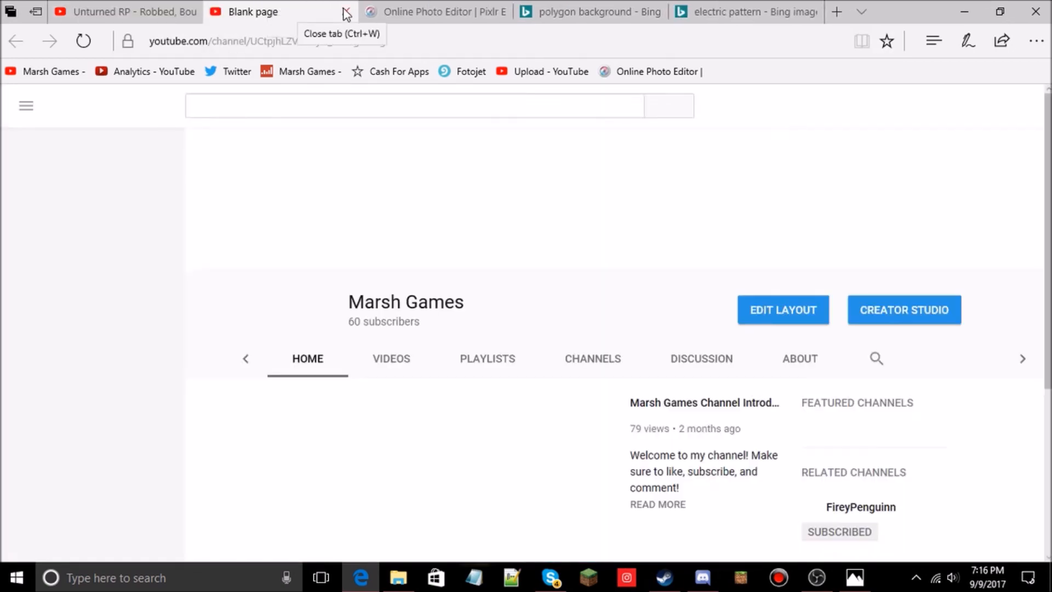
click(346, 13)
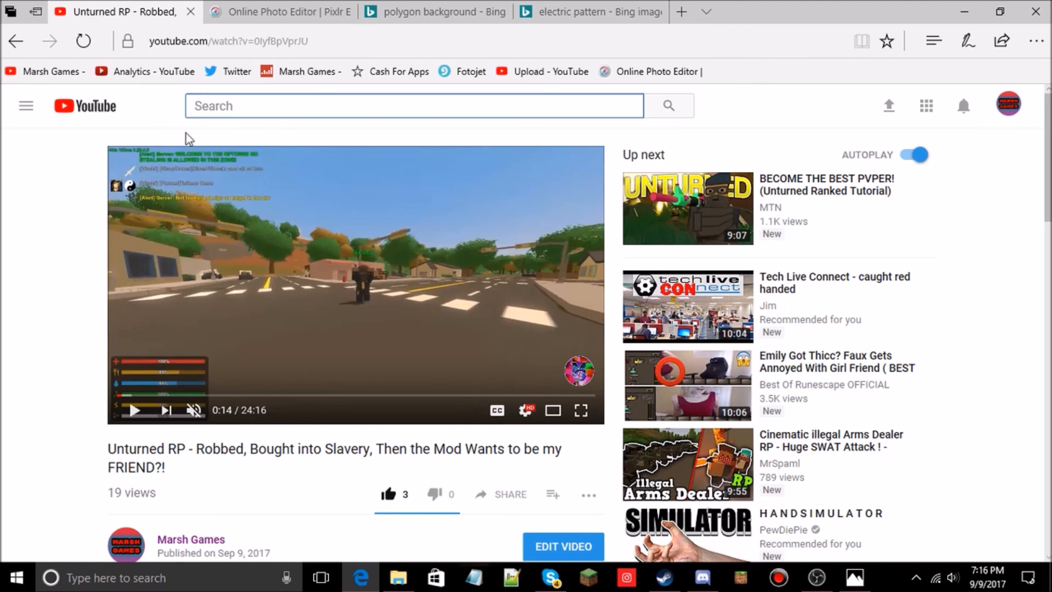
click(15, 41)
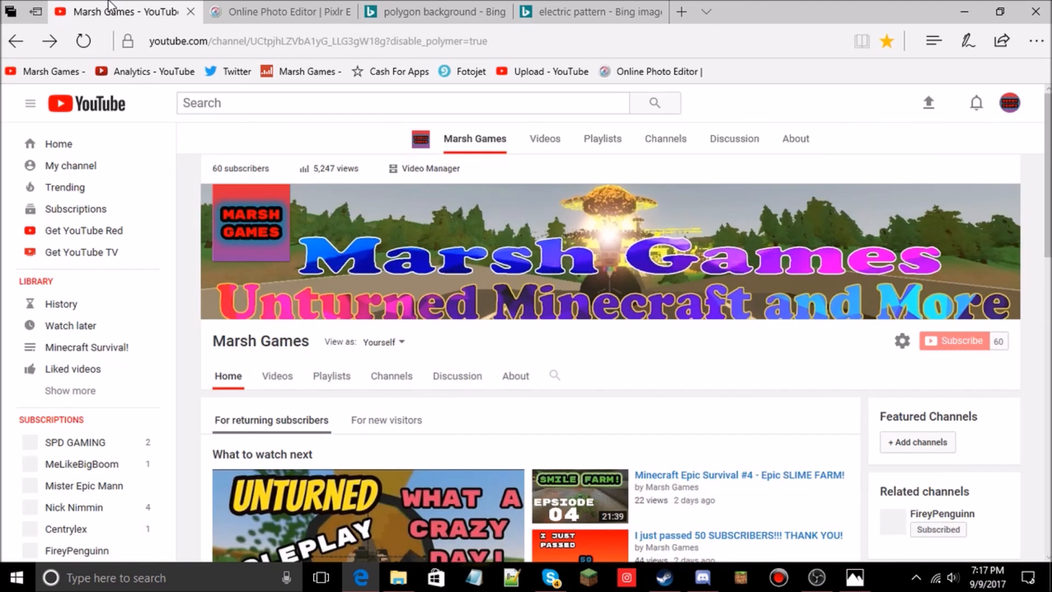
Look over the Marsh Games channel page's banner, icon and featured videos, and glance at the logo in Pixlr Editor.
scroll(315, 328, up, 3)
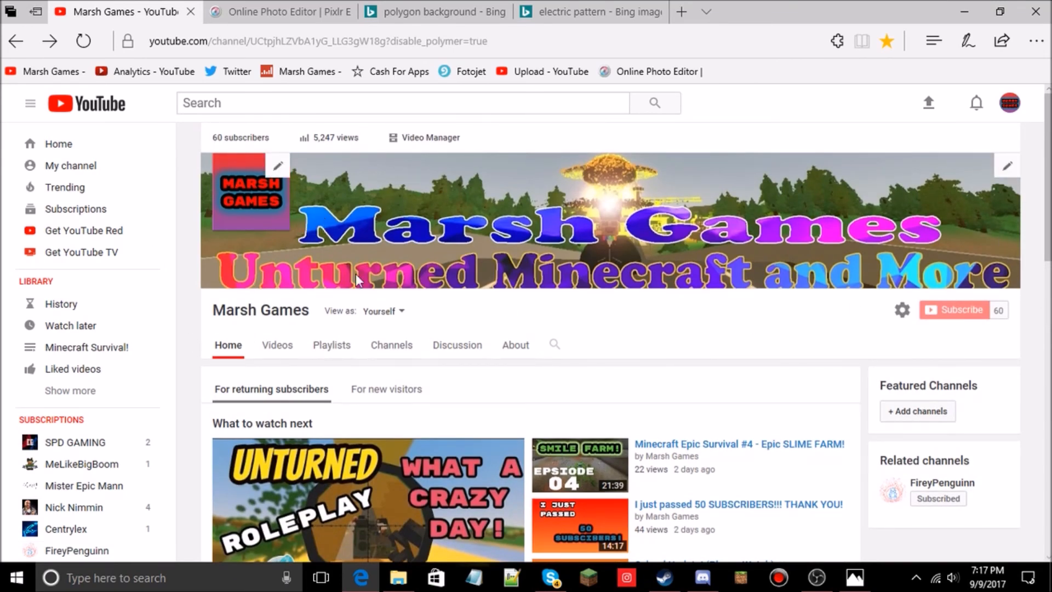
scroll(628, 310, down, 2)
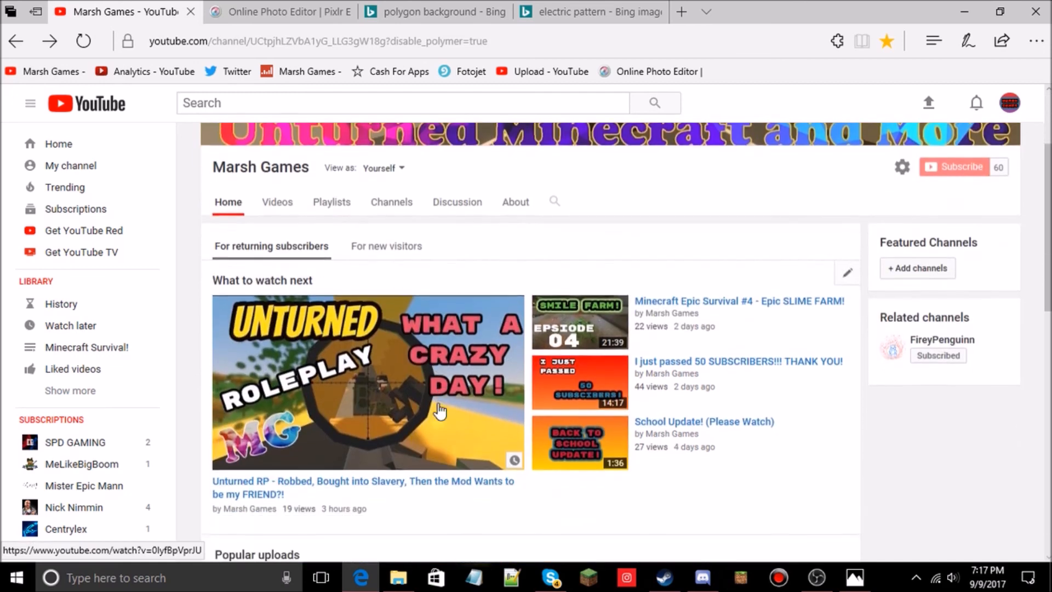
scroll(553, 298, up, 2)
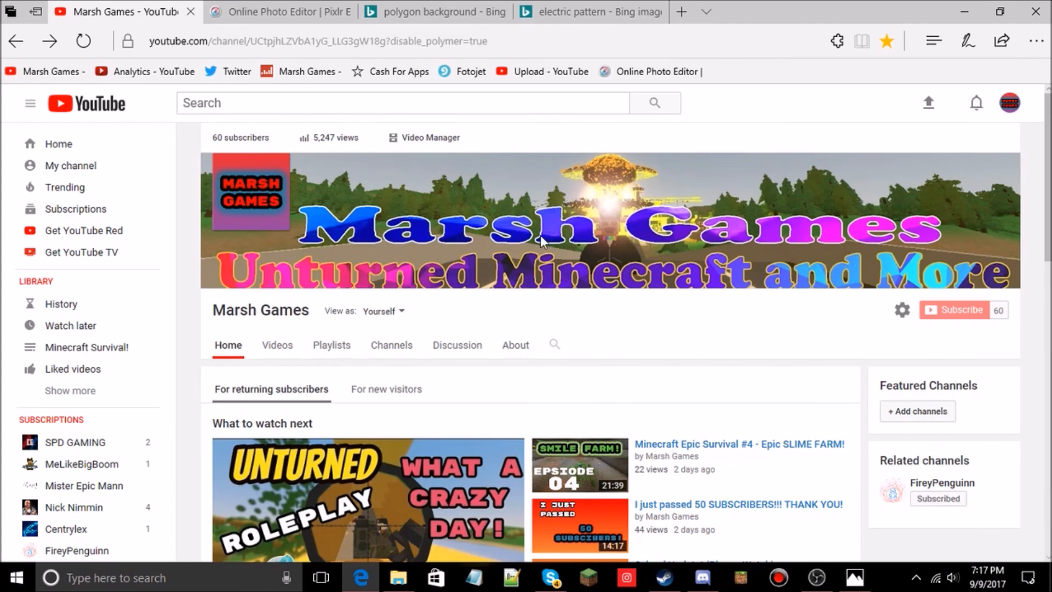
click(257, 4)
click(145, 4)
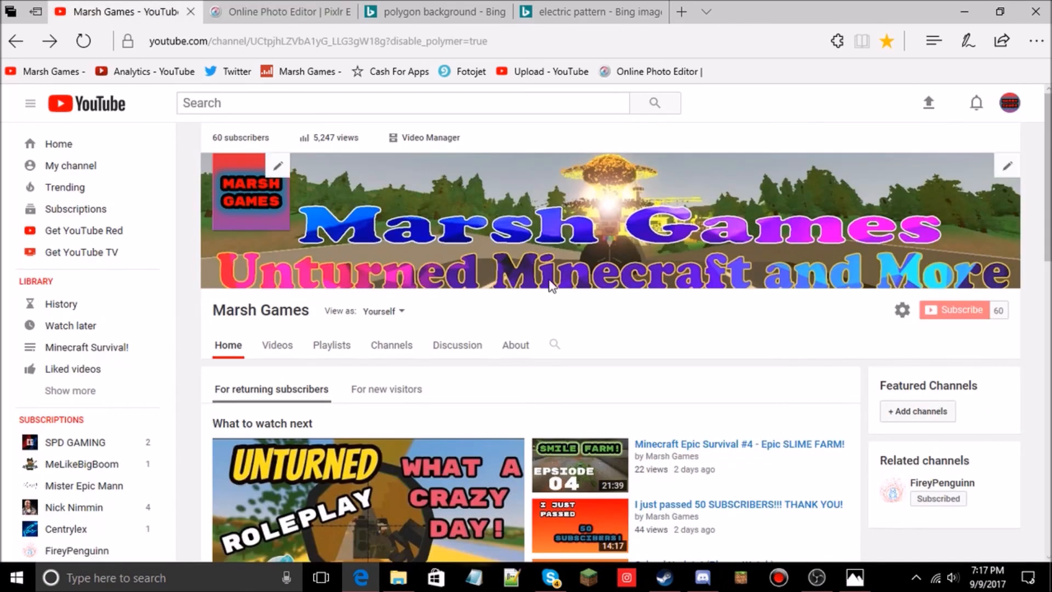